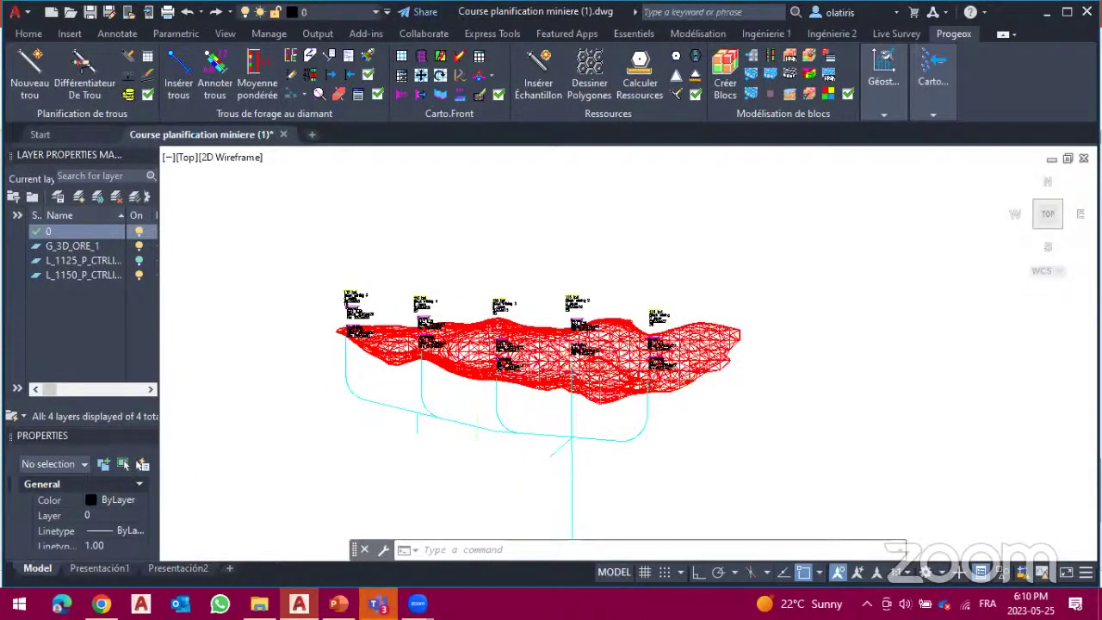
scroll(477, 454, up, 4)
scroll(477, 454, down, 4)
scroll(477, 454, up, 2)
scroll(476, 454, up, 2)
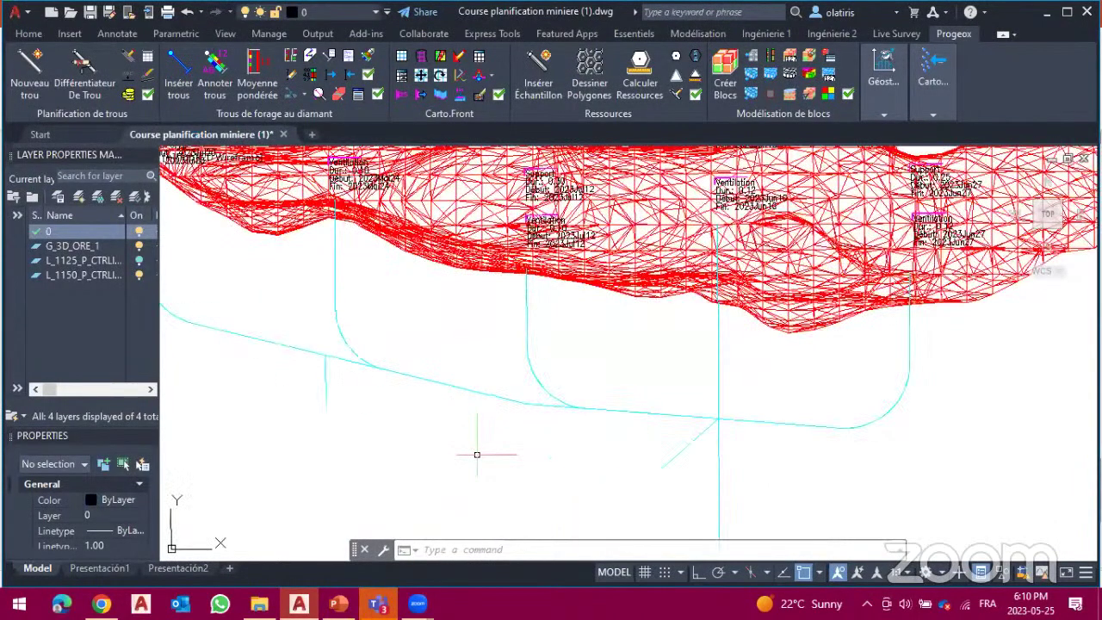
scroll(476, 454, down, 2)
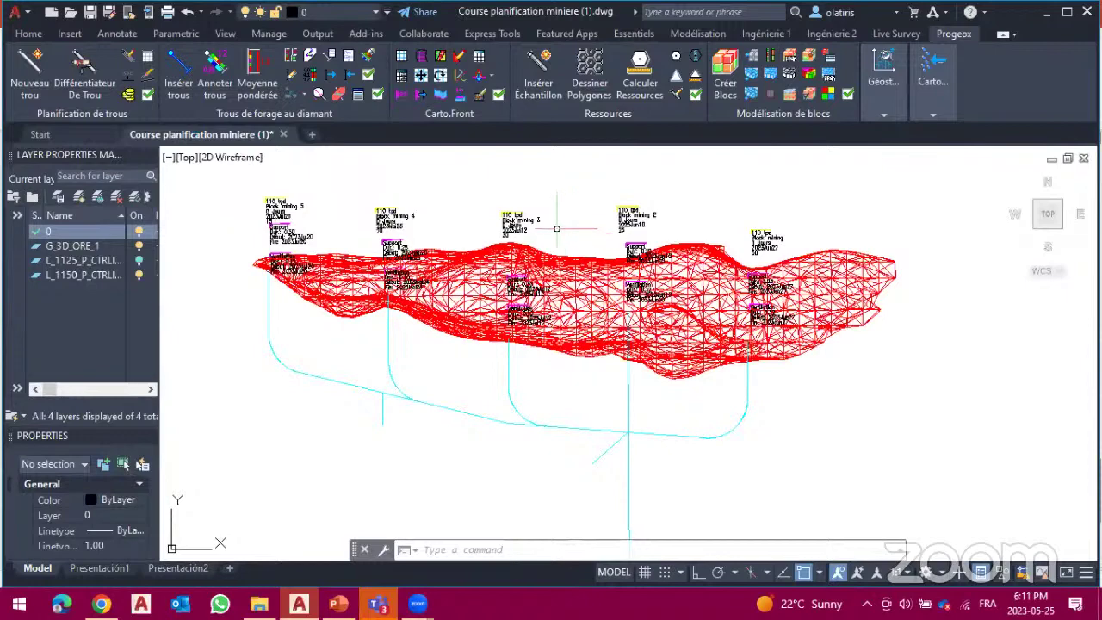
Step: Maximize the drawing window and look through the Progeox geology tools, including the geostatistics and mapping commands
click(1068, 16)
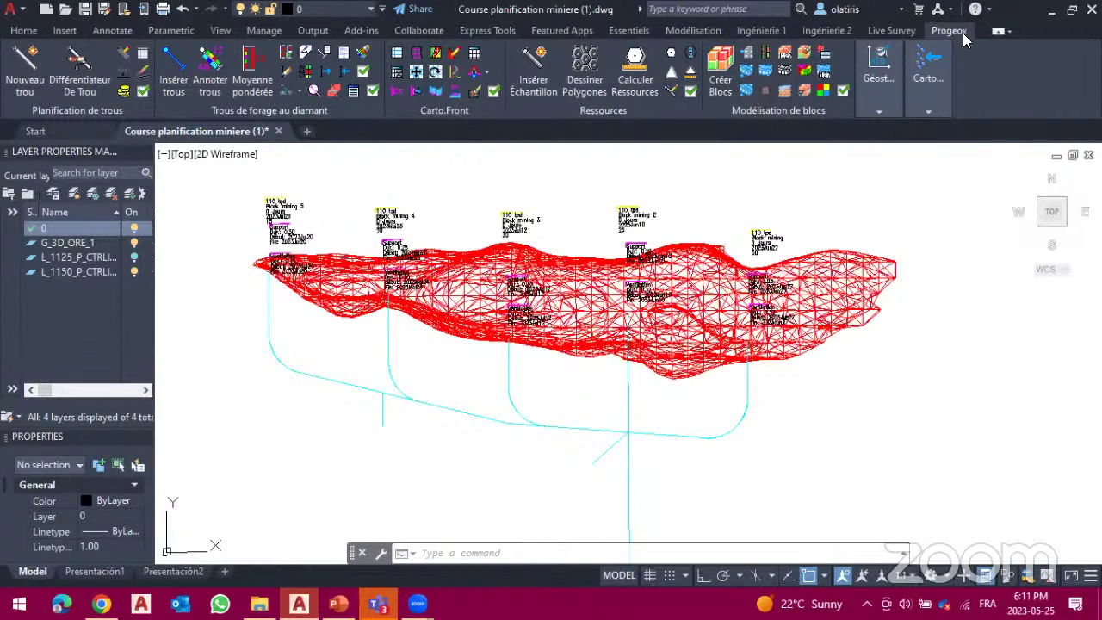
click(885, 105)
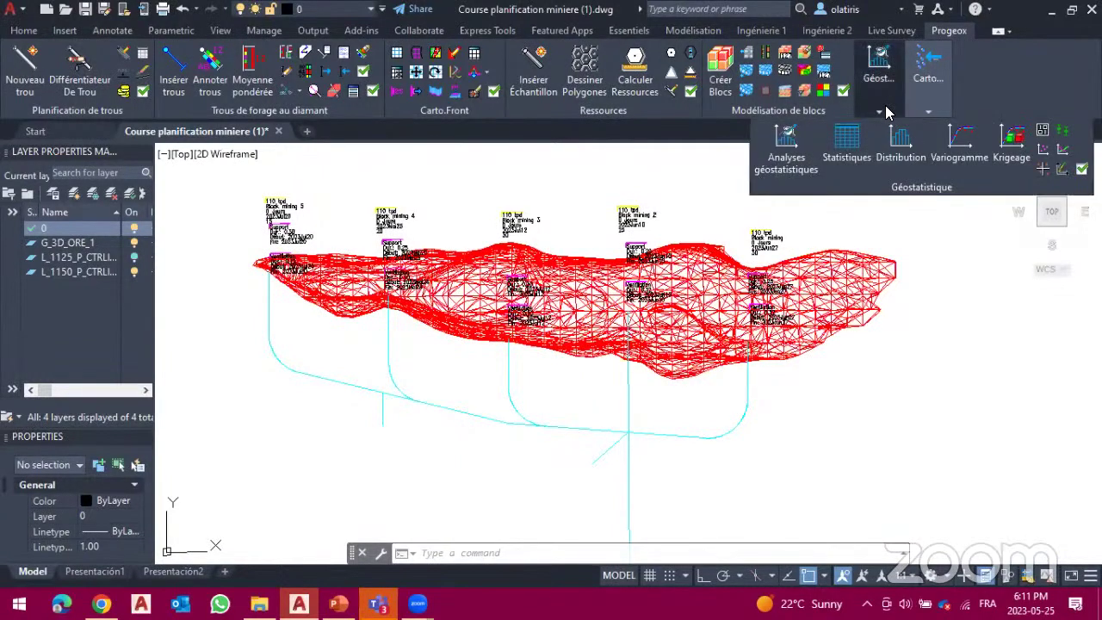
click(923, 106)
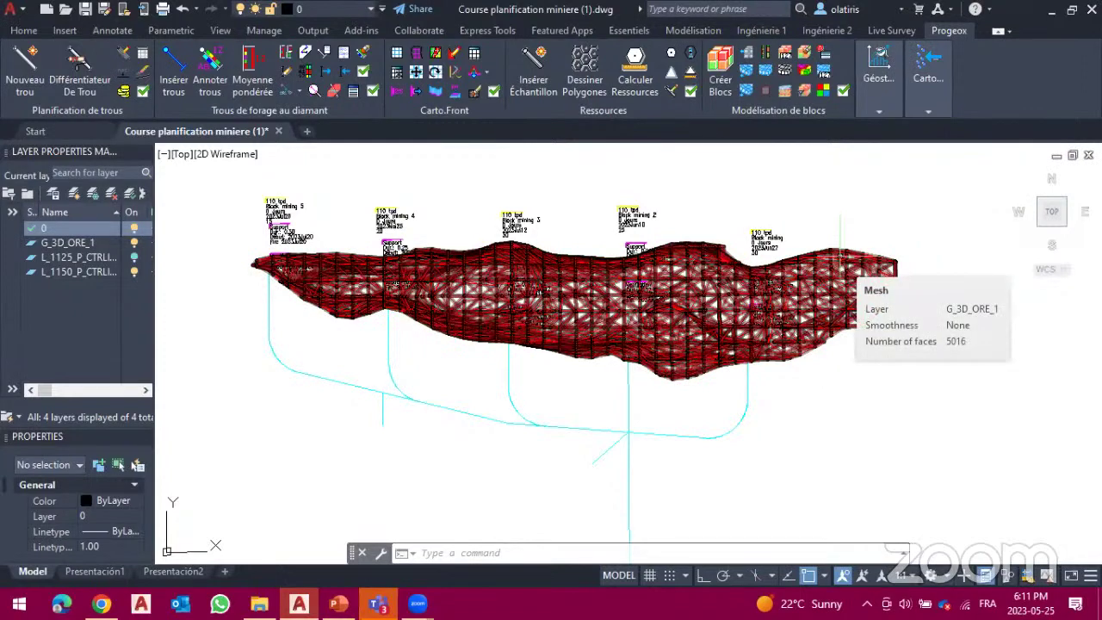
click(935, 73)
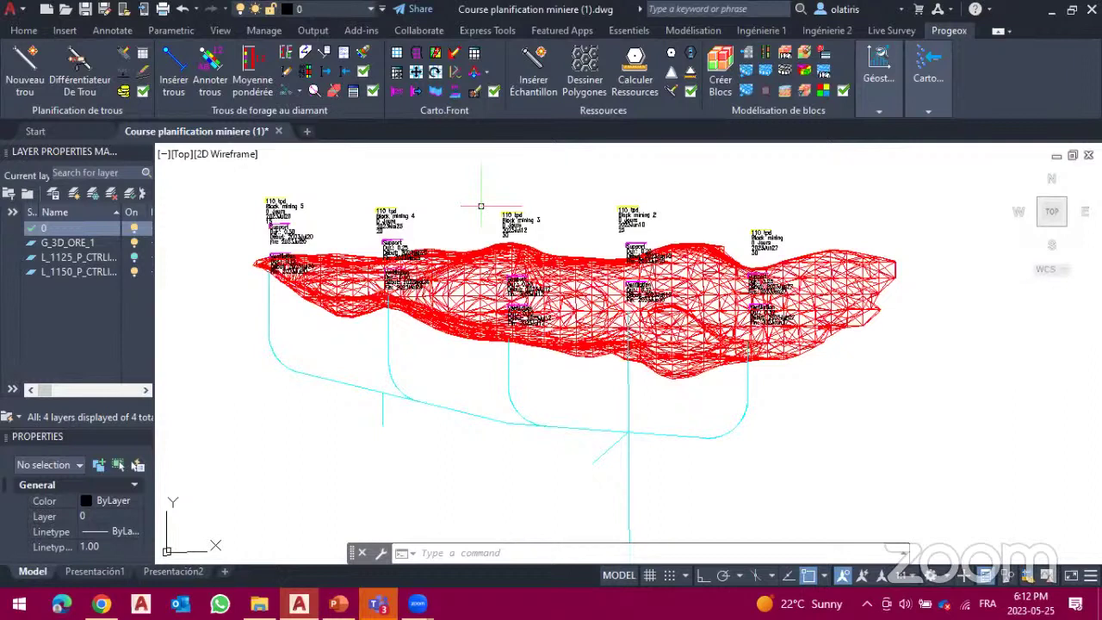
click(929, 104)
click(559, 147)
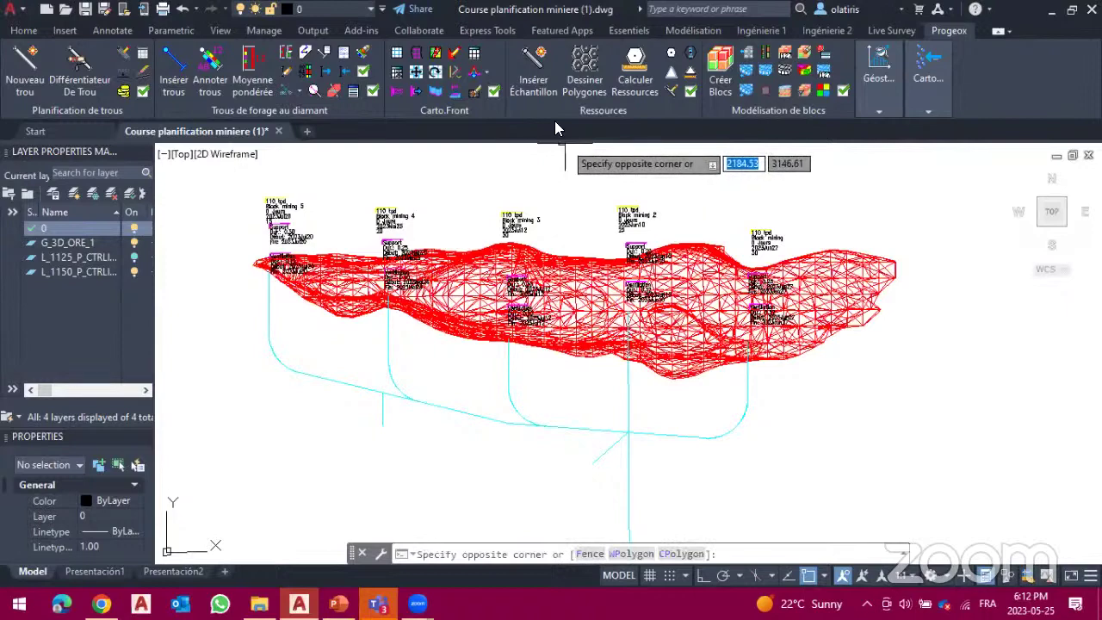
Step: Look through the essential, 3D modelling, engineering, surveying and Live Survey tools available for the mine drawing
click(641, 33)
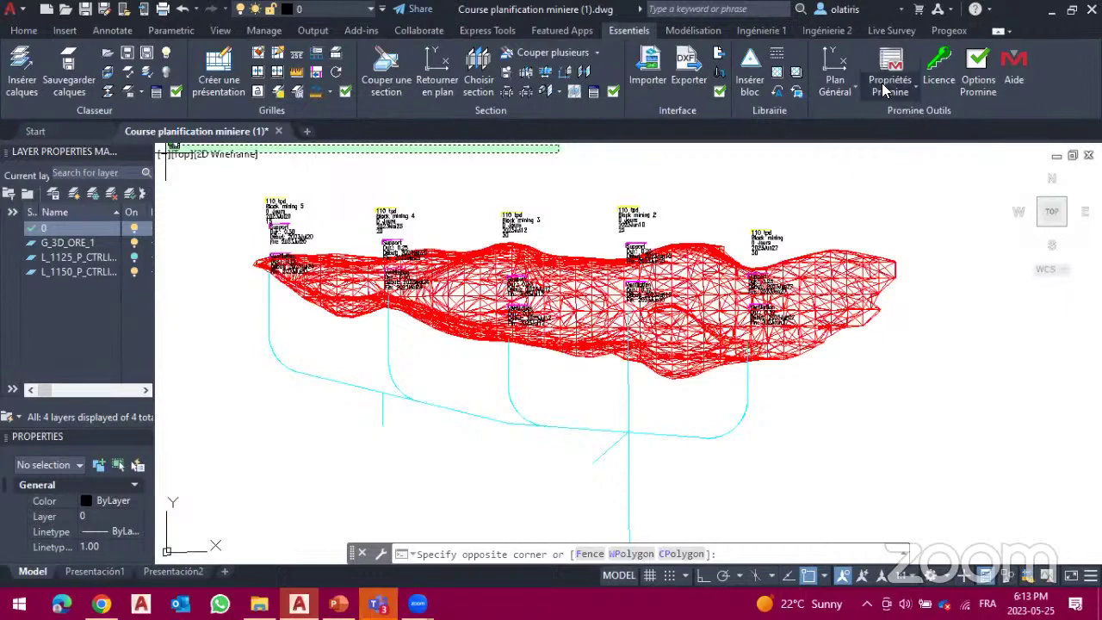
click(711, 31)
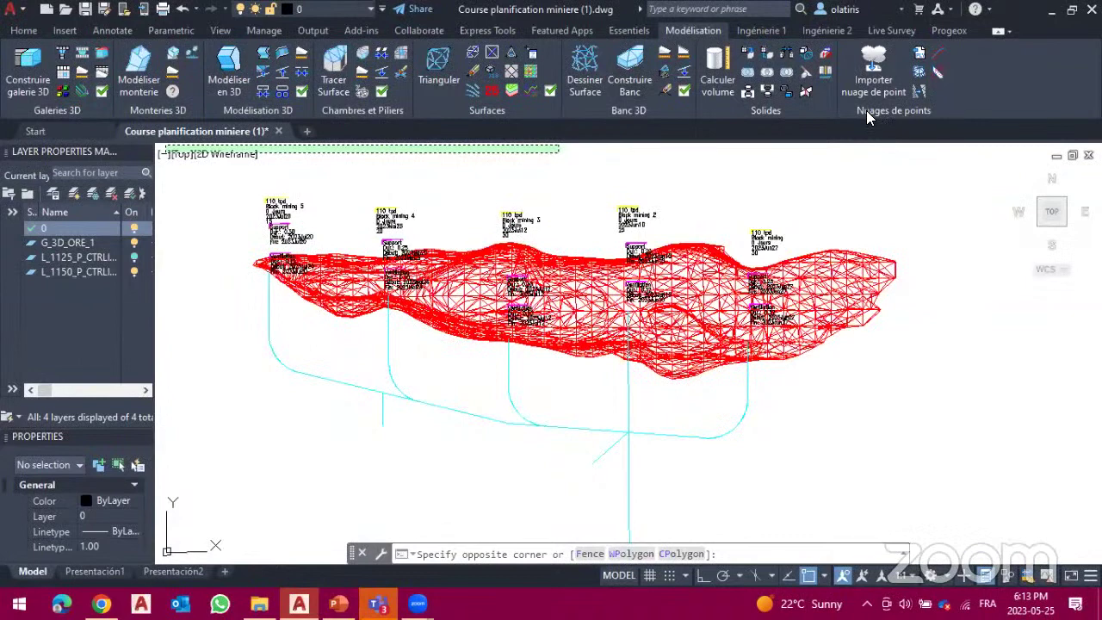
click(769, 172)
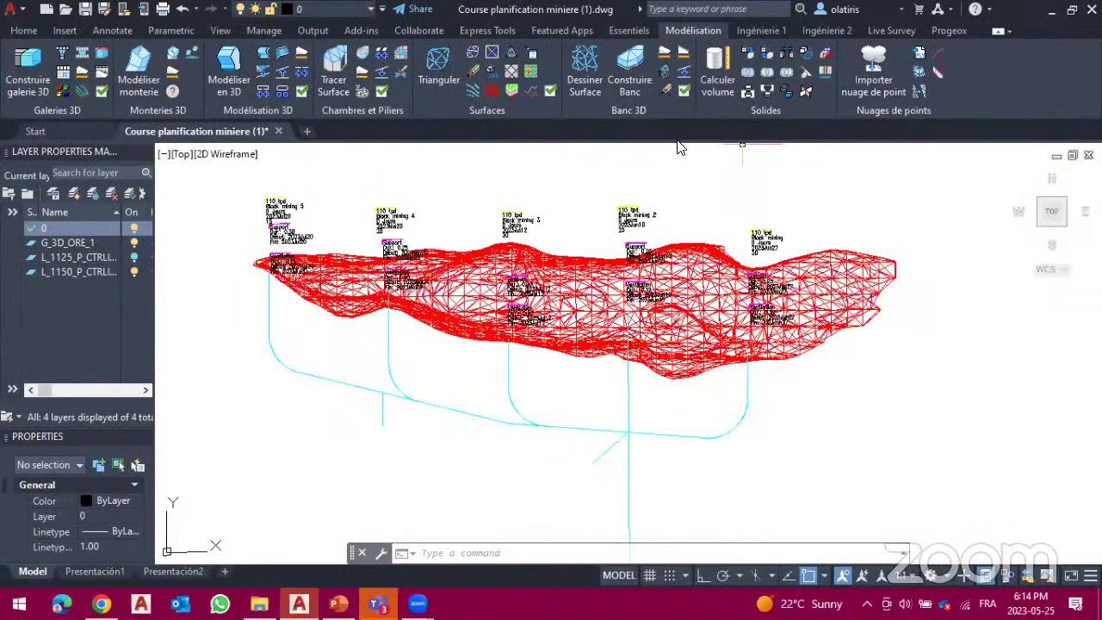
click(738, 31)
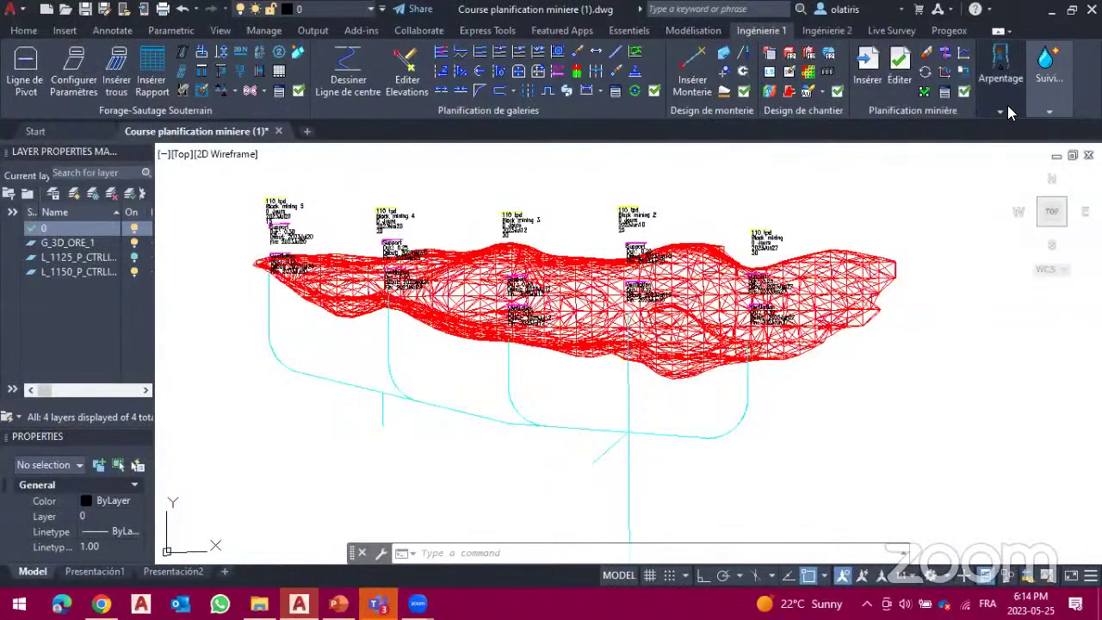
mouse_move(1006, 106)
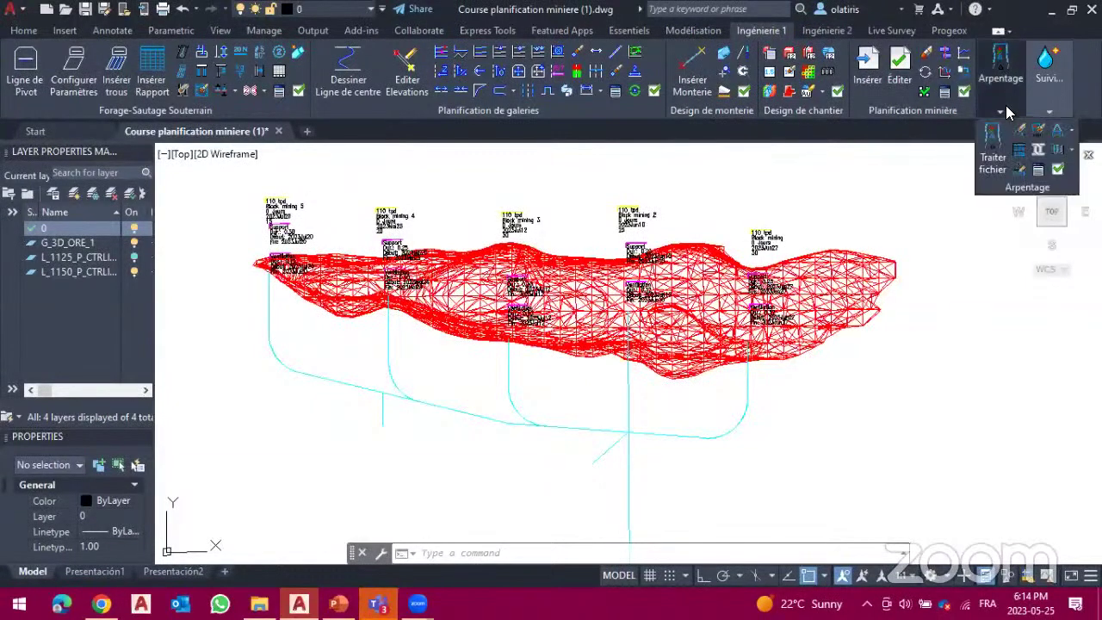
click(838, 33)
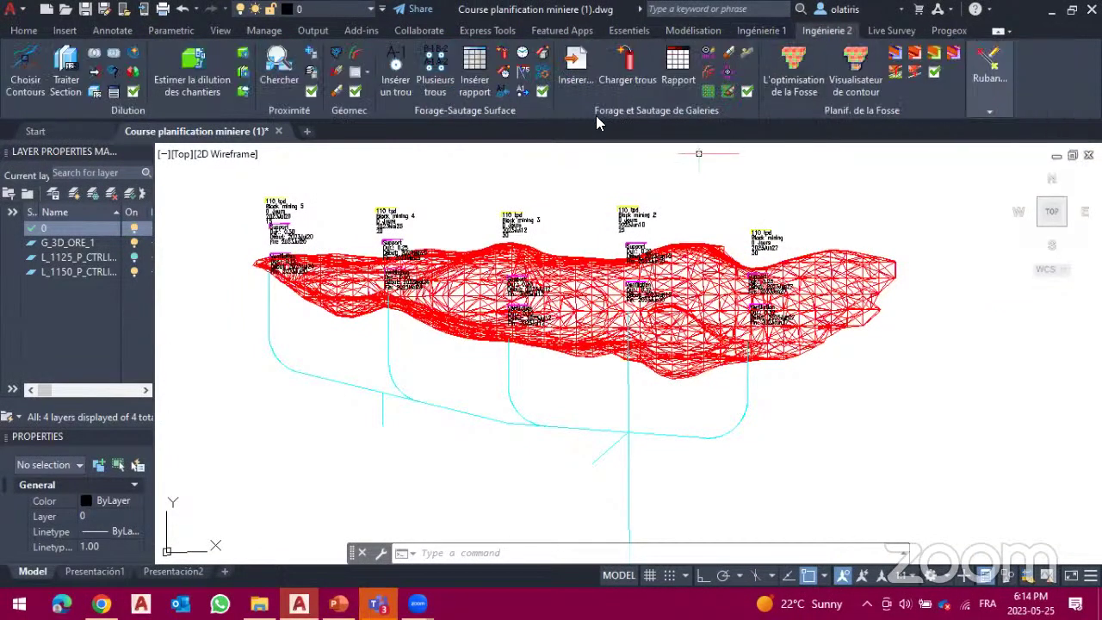
click(864, 29)
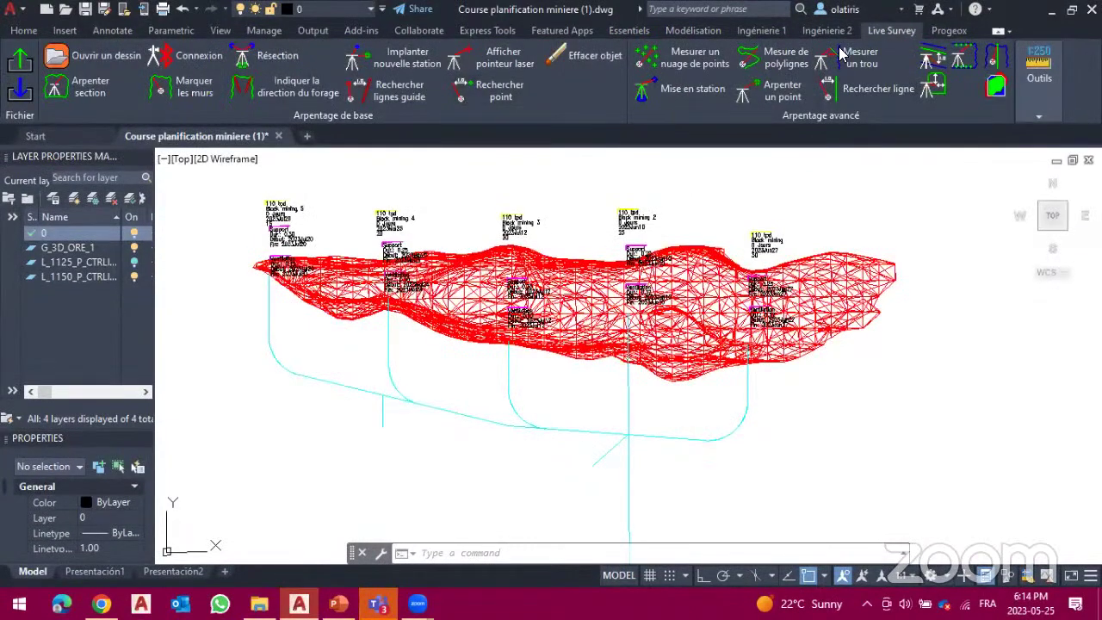
click(949, 31)
click(763, 31)
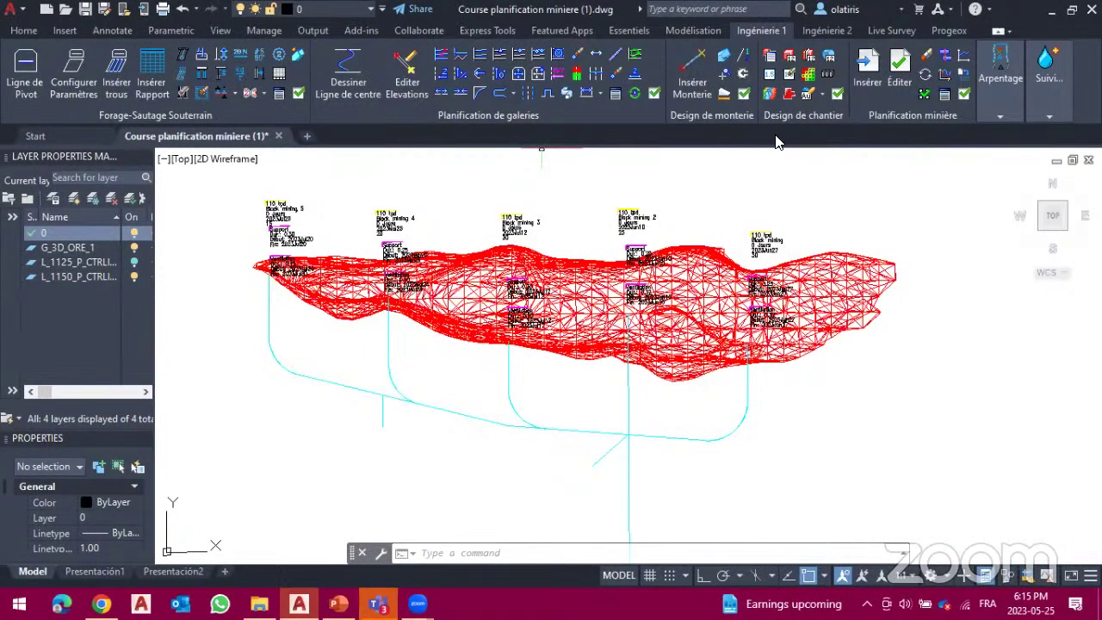
Step: View the additional function lists of the mine planning and gallery planning modules without choosing a function
click(945, 97)
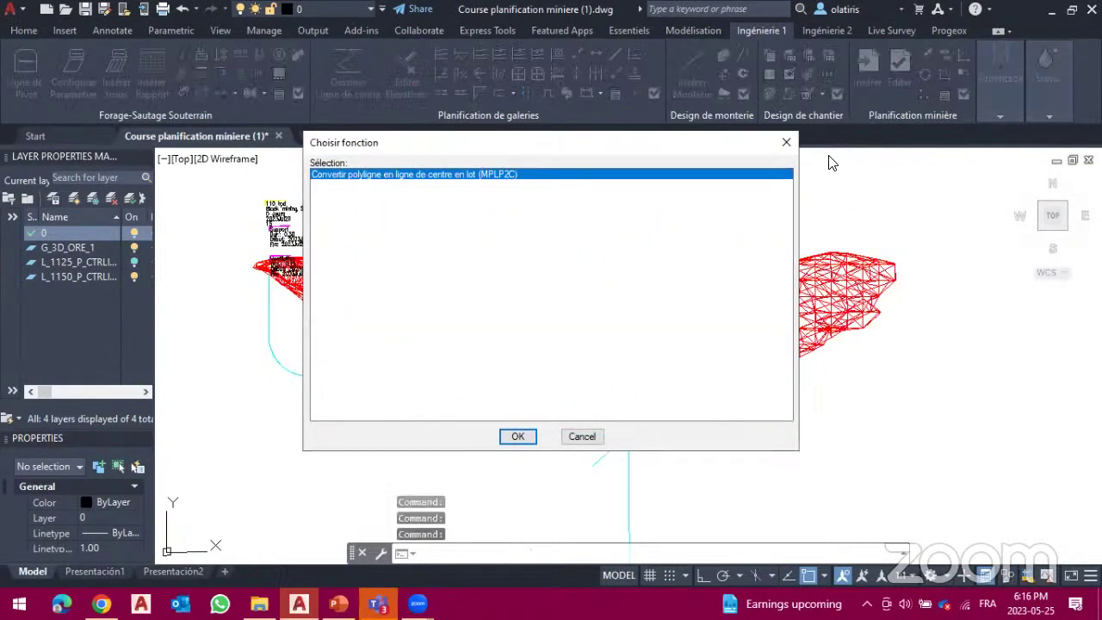
click(785, 146)
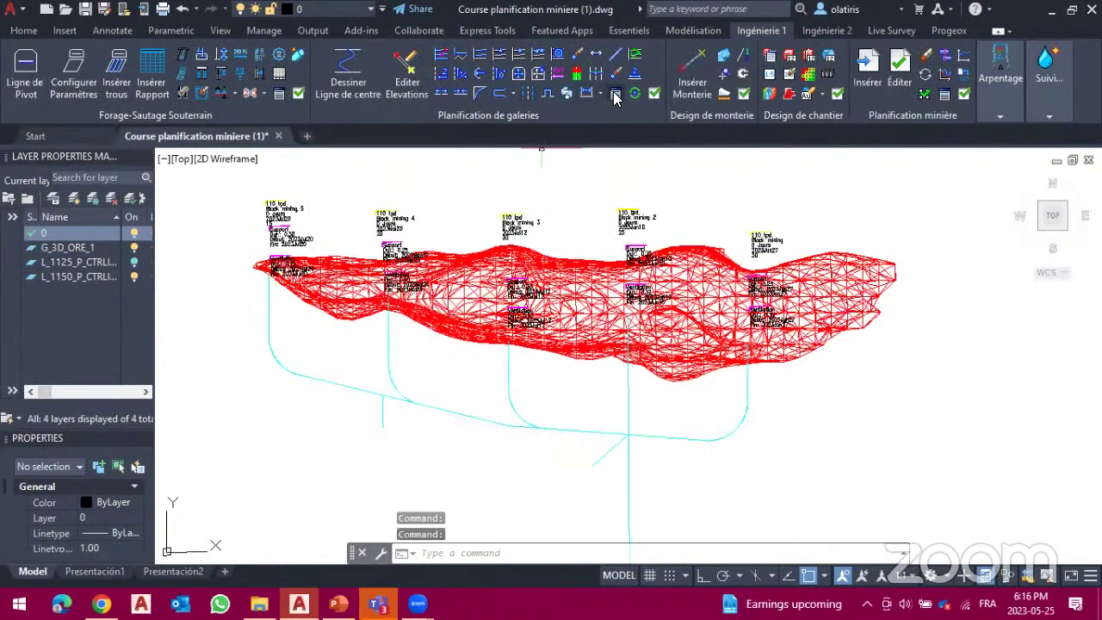
click(616, 96)
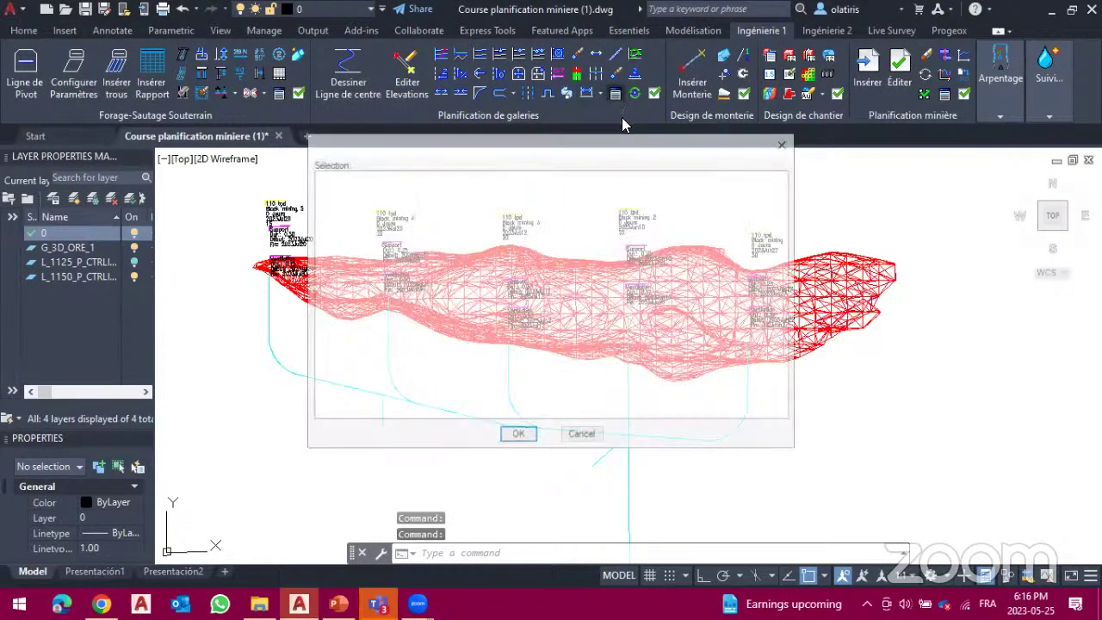
click(787, 145)
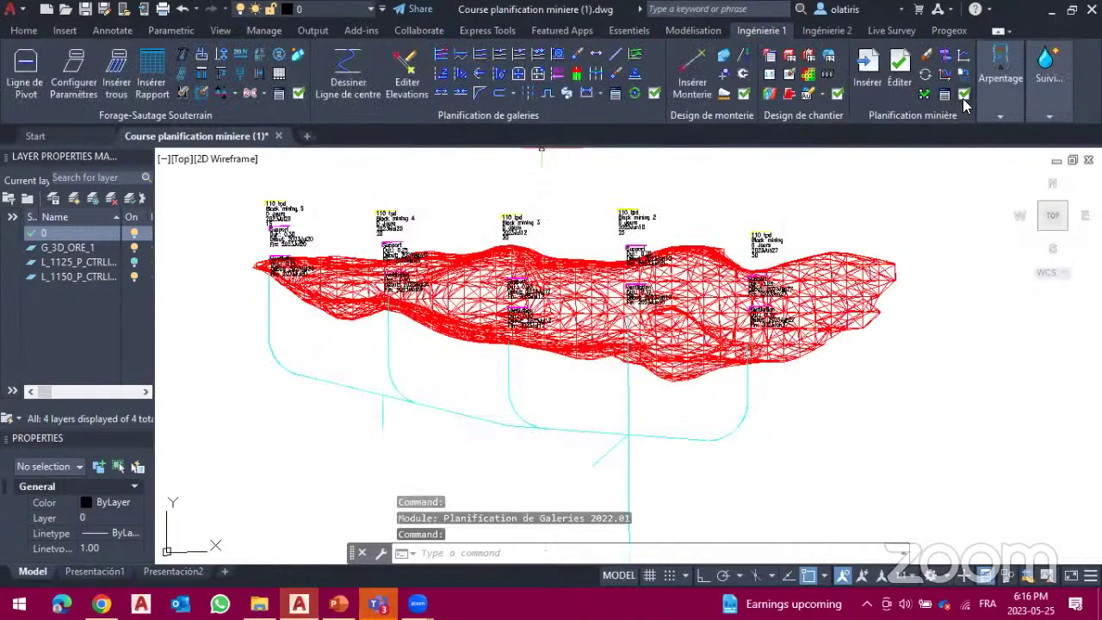
Step: Open the mine planning options and examine the resources list and the fields required for a new resource
click(963, 98)
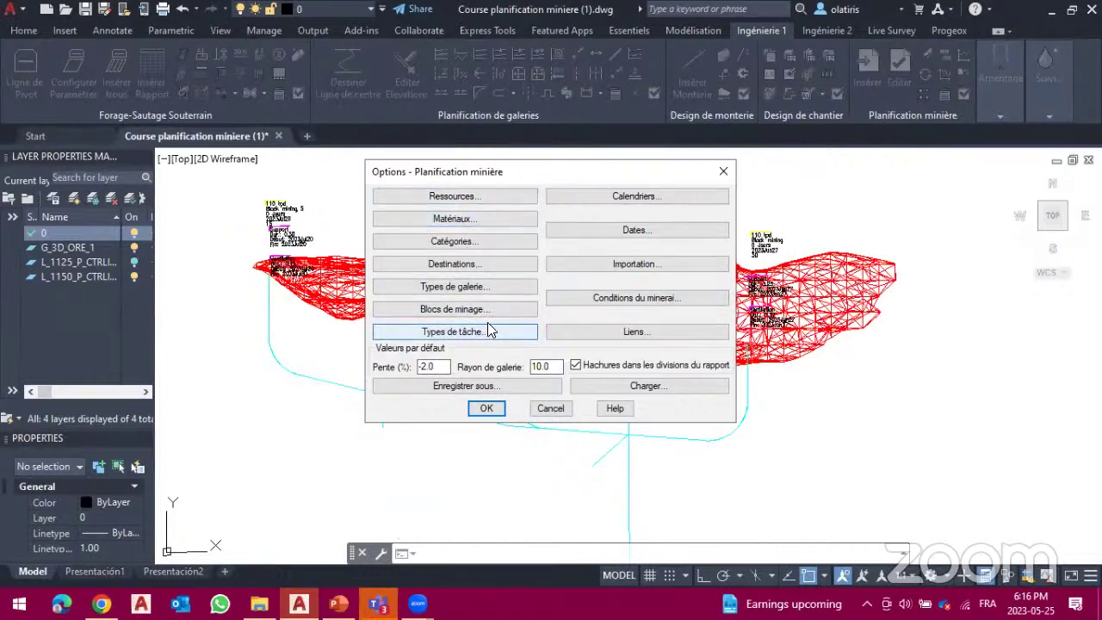
click(461, 198)
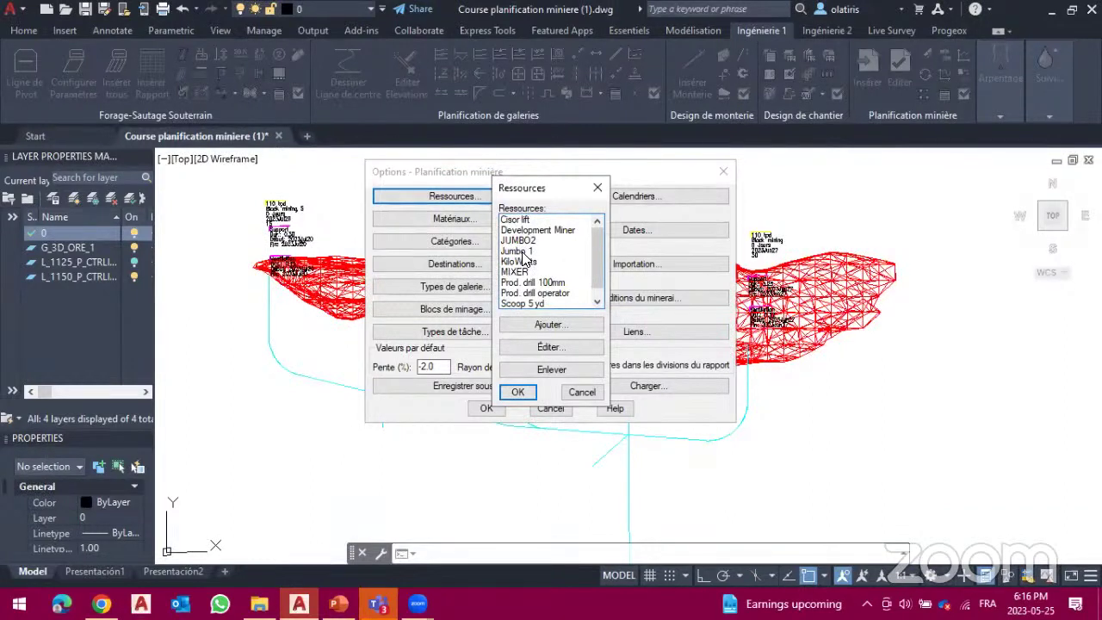
scroll(523, 258, down, 1)
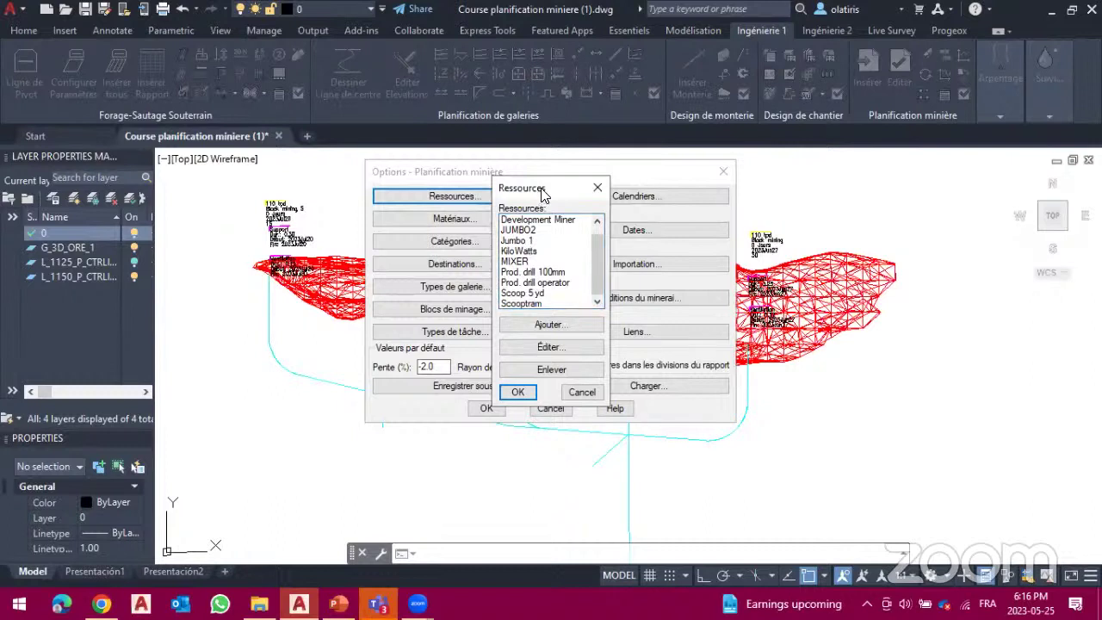
drag(542, 195, 551, 143)
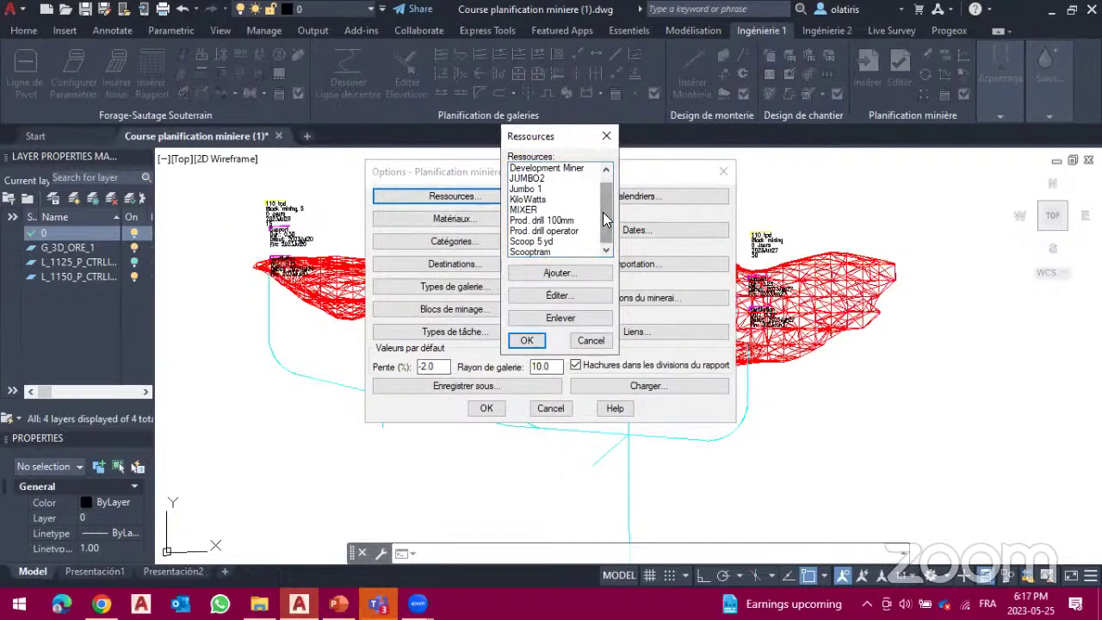
drag(605, 219, 603, 193)
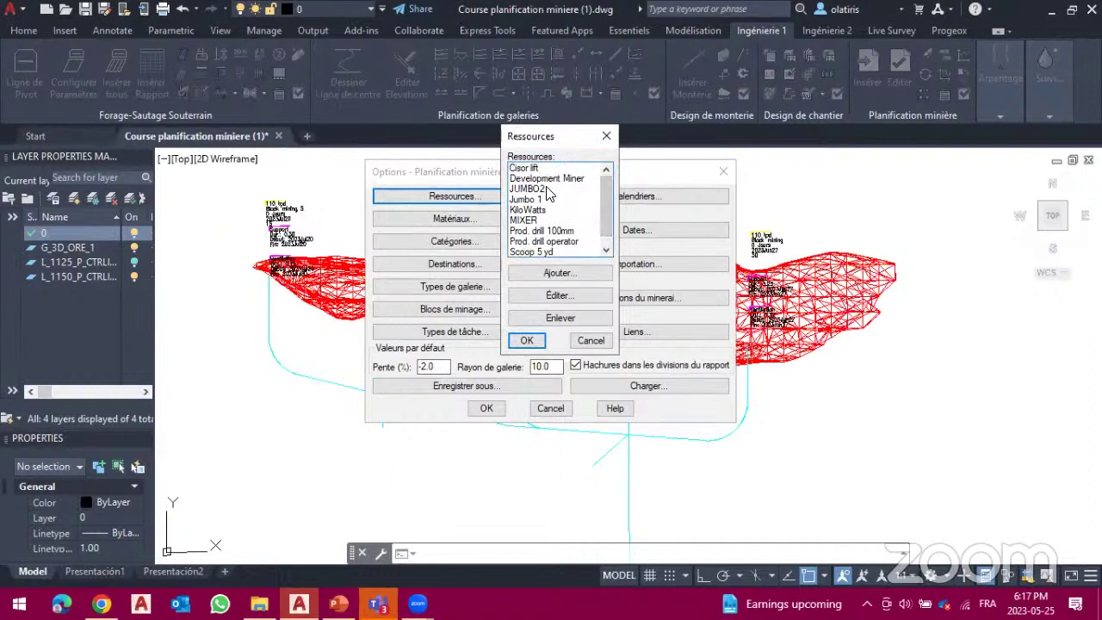
drag(605, 212, 603, 224)
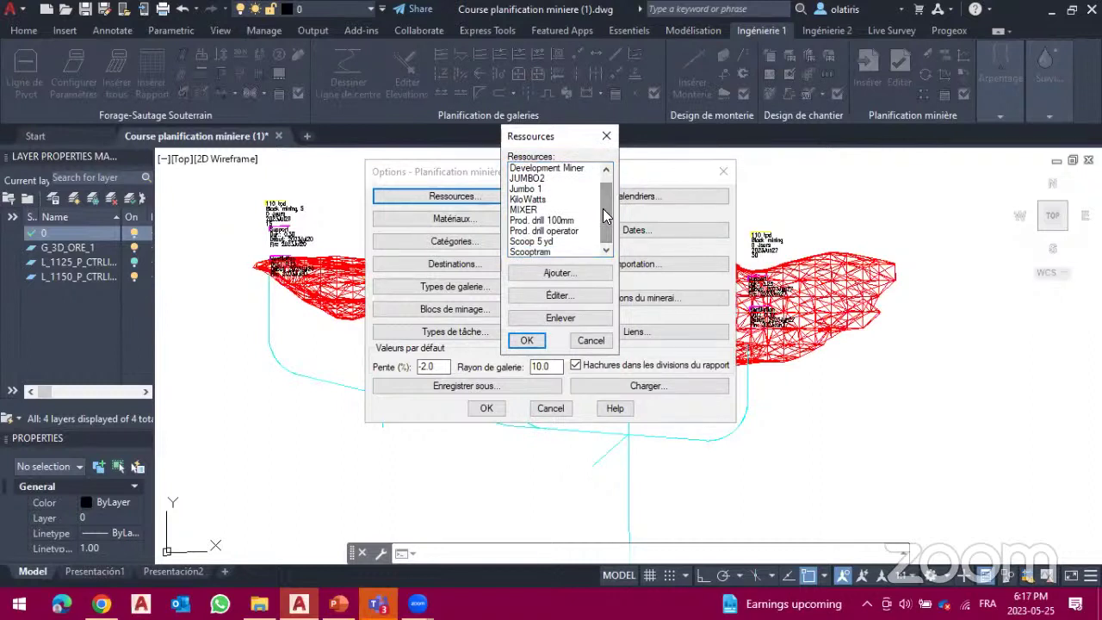
click(607, 169)
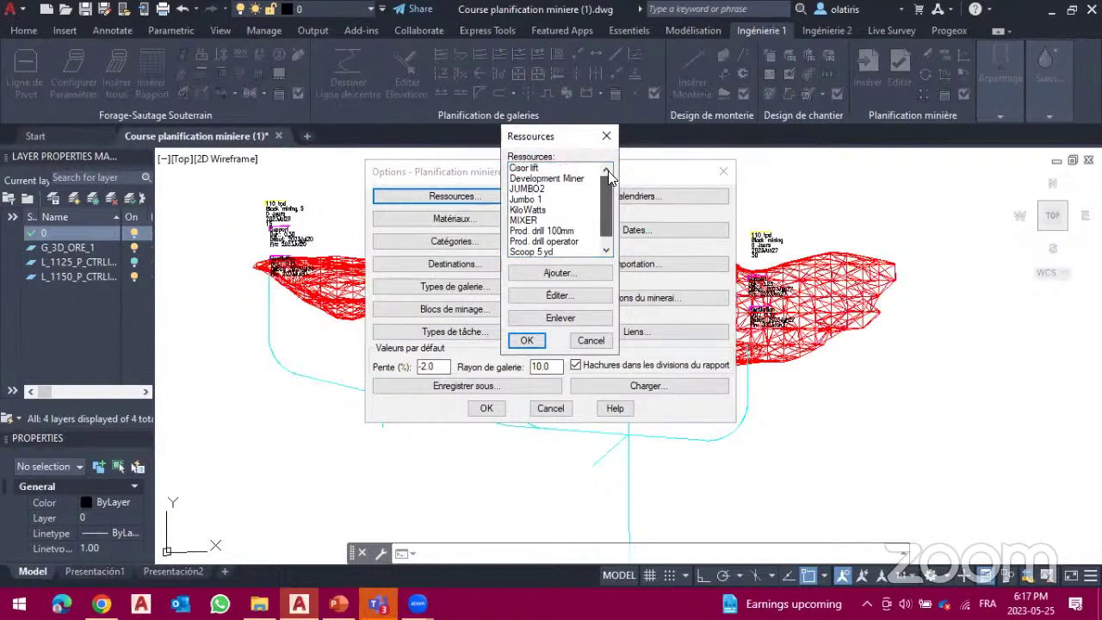
click(578, 270)
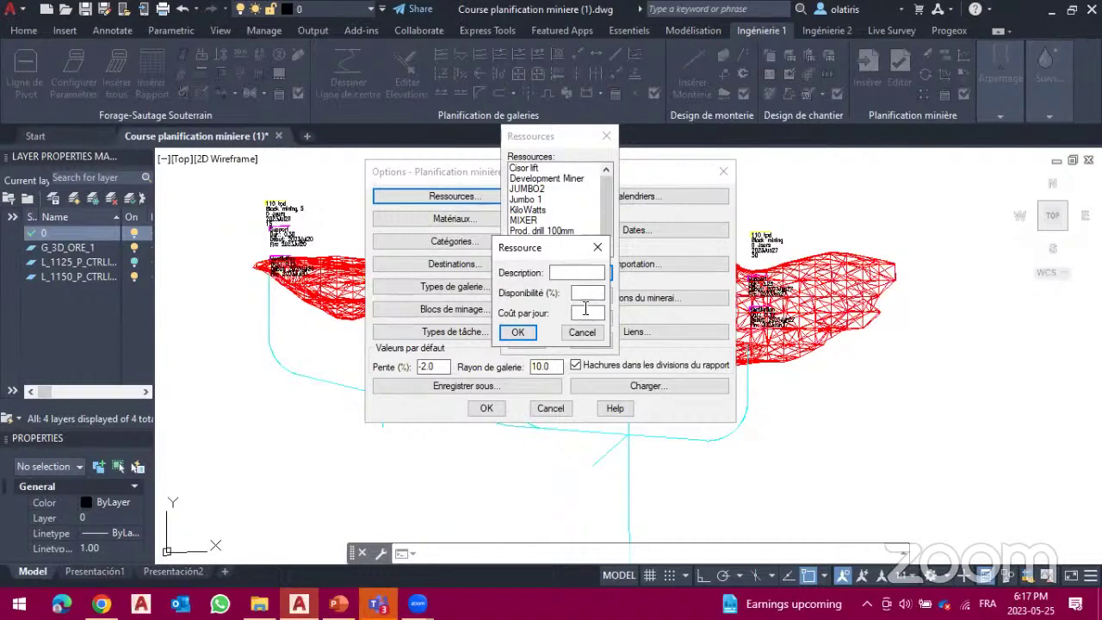
click(596, 249)
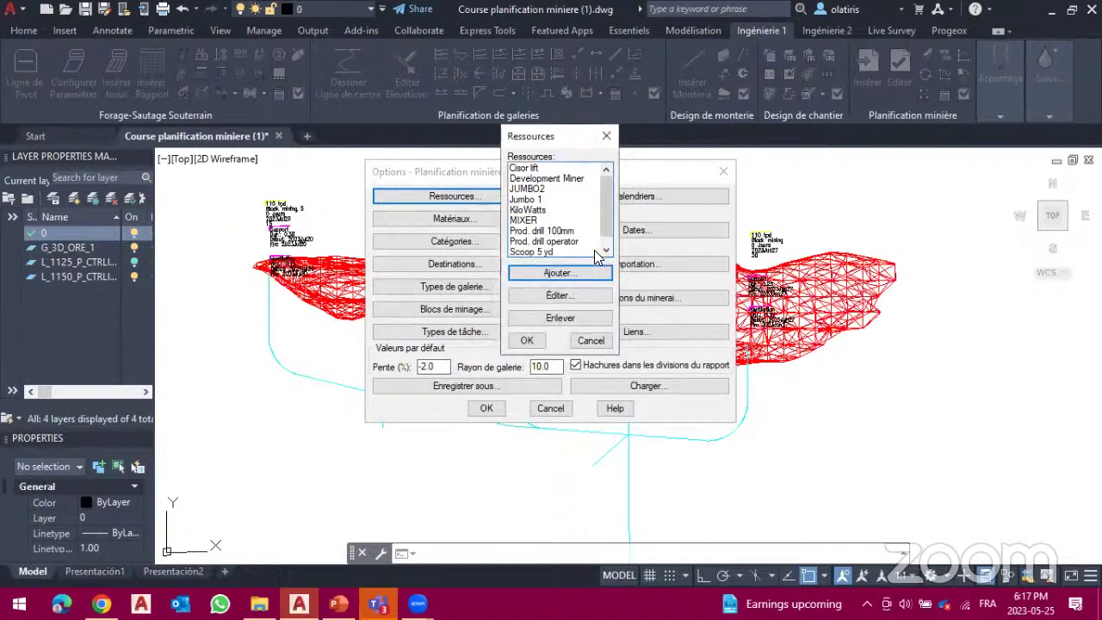
Step: Edit the Jumbo 1 resource, keeping Jumbo 1 as its description, and accept the resources list
click(528, 200)
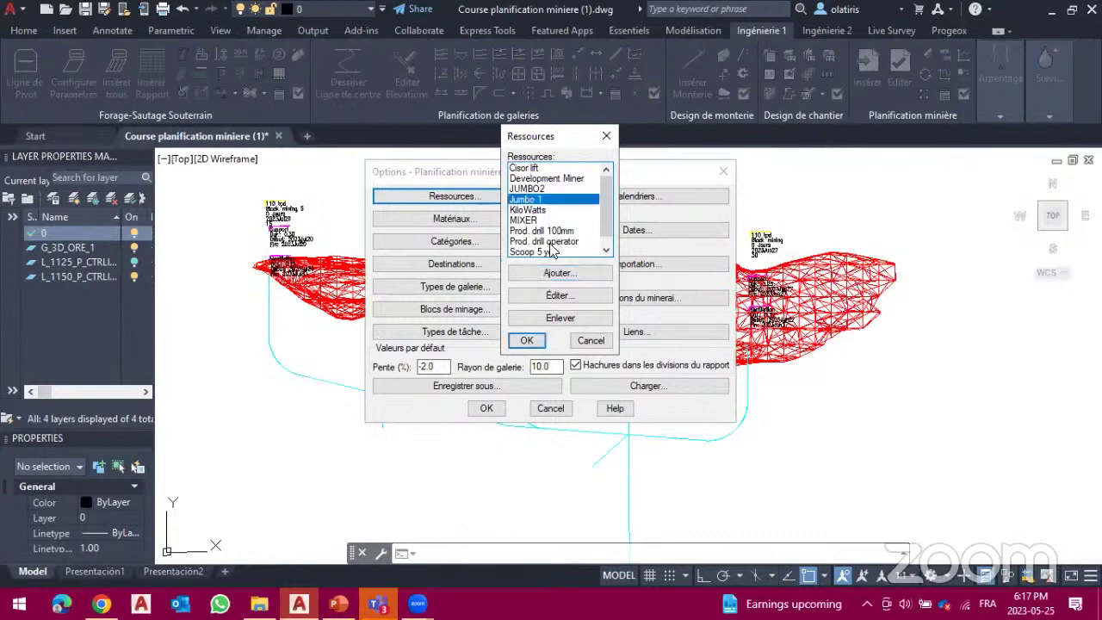
click(554, 296)
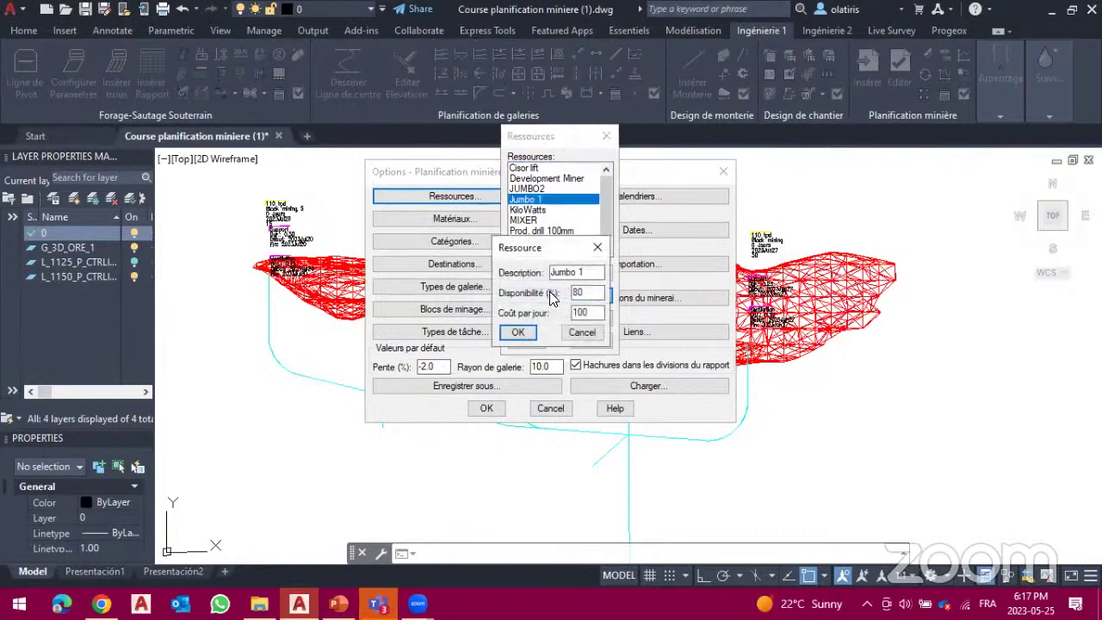
click(600, 273)
key(BackSpace)
text(1)
click(527, 334)
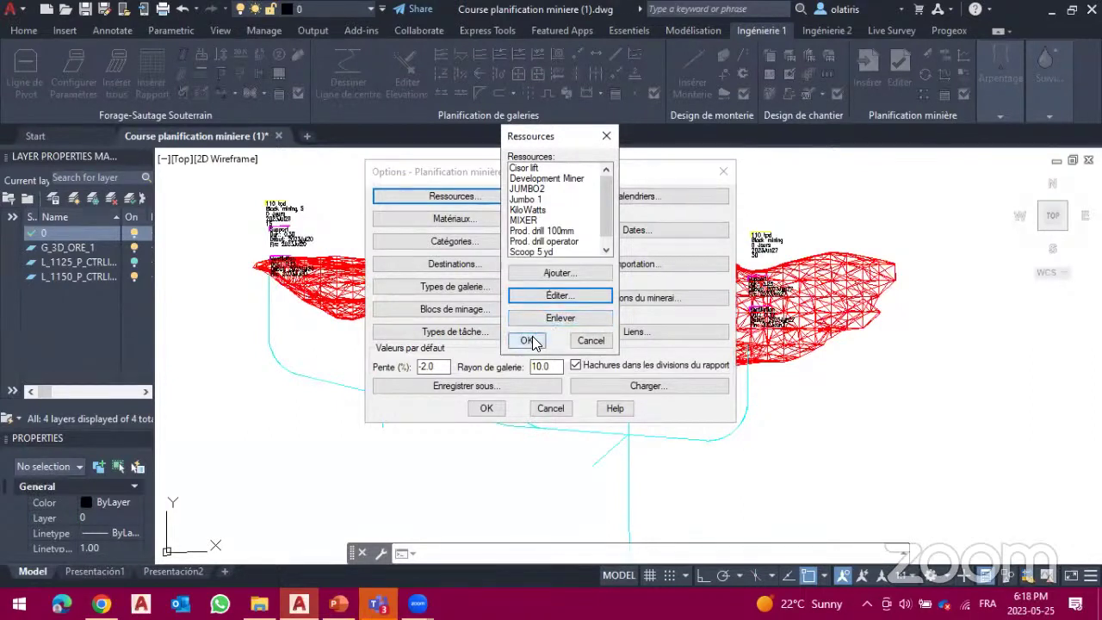
click(528, 341)
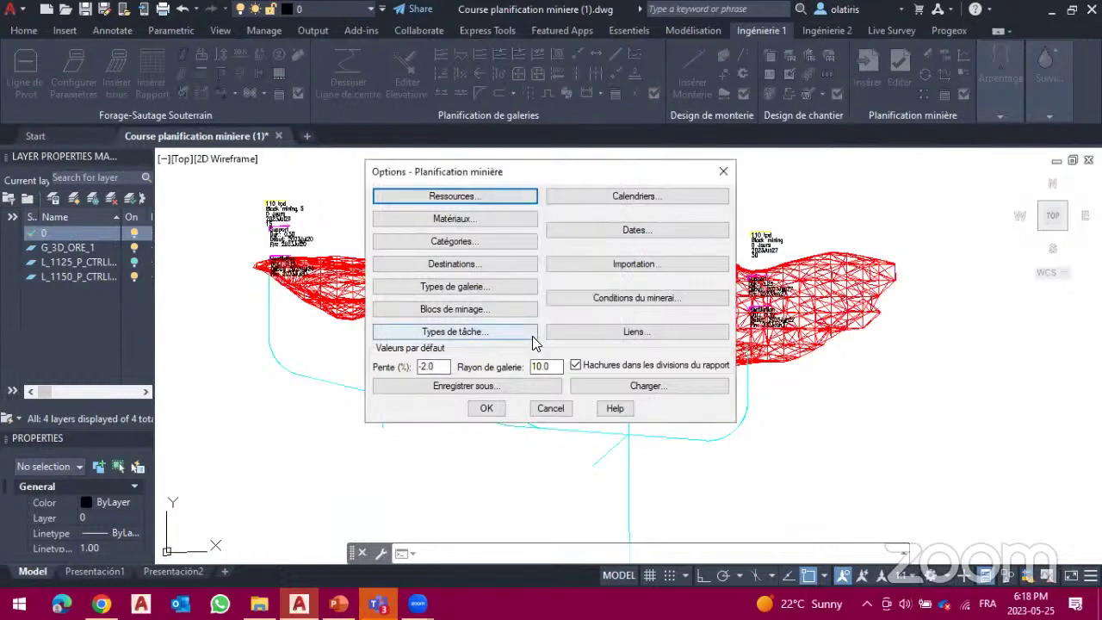
Step: Open the materials list, look through its entries and the add and edit functions, and leave it without changes
click(458, 219)
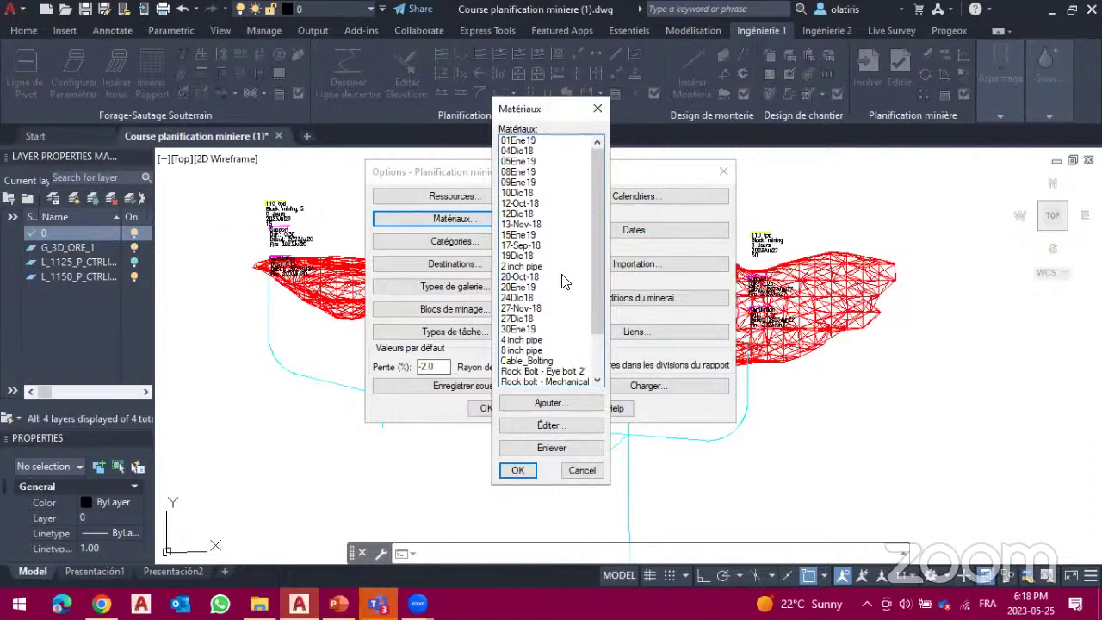
scroll(564, 282, down, 2)
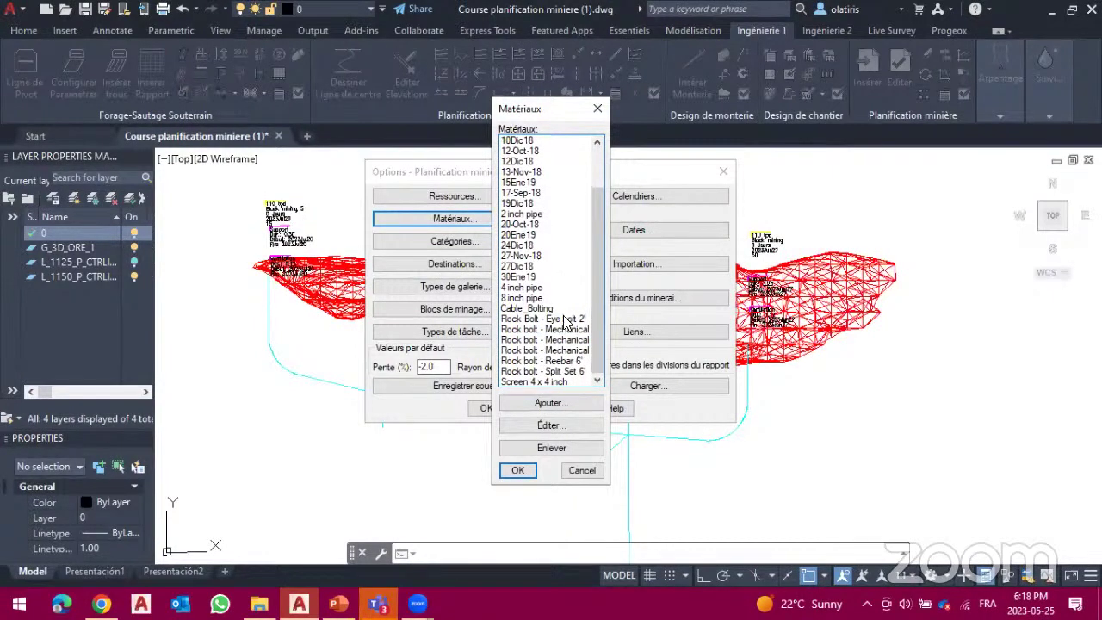
click(551, 405)
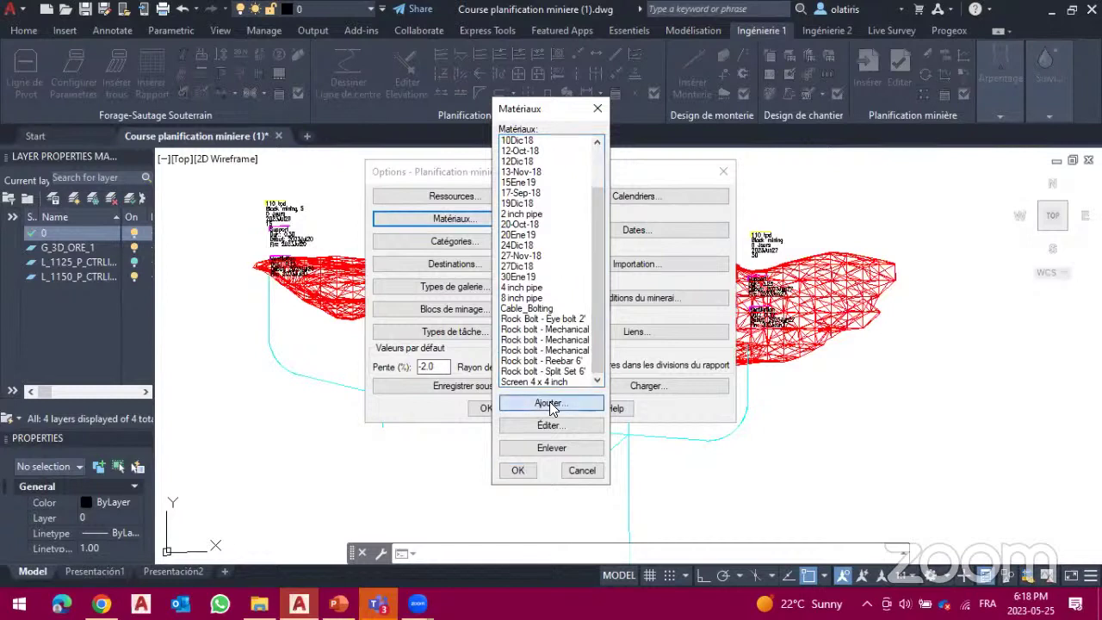
click(637, 251)
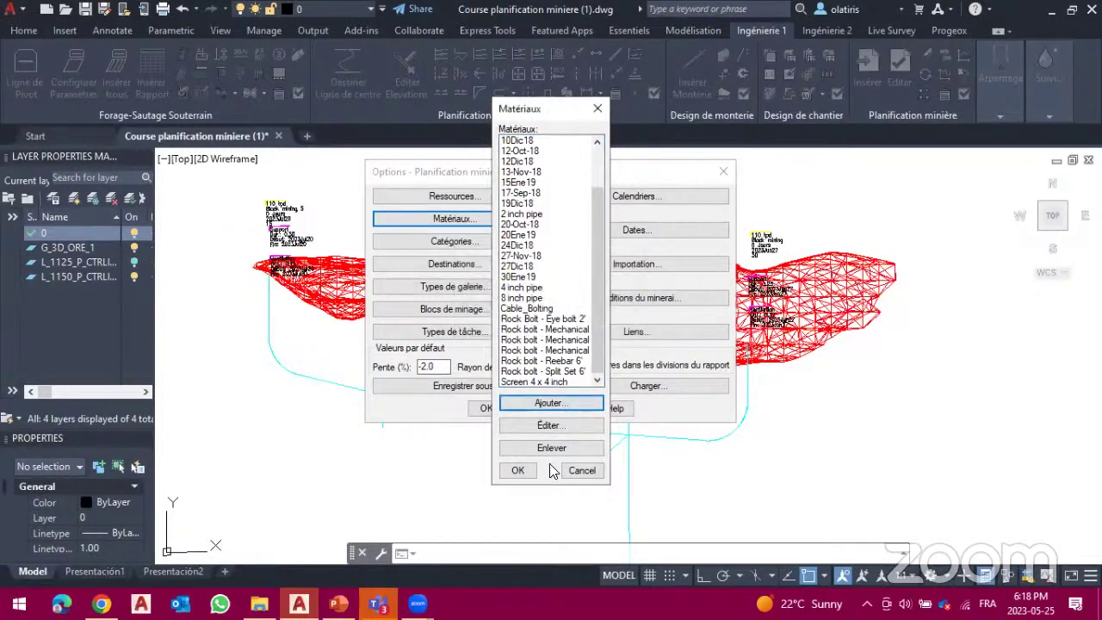
click(547, 426)
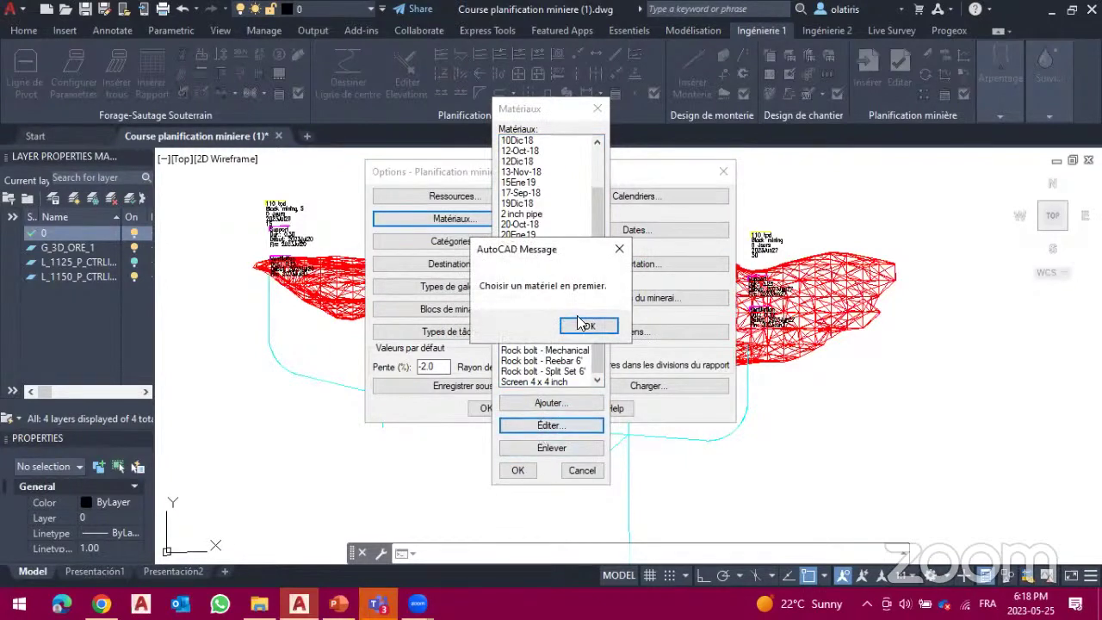
click(616, 251)
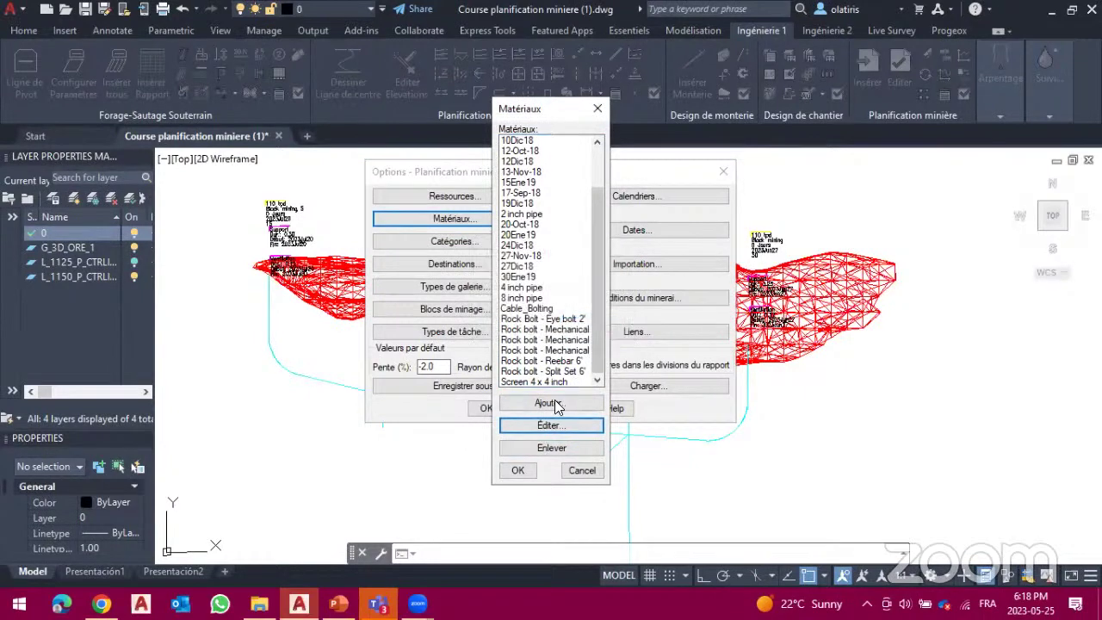
click(581, 470)
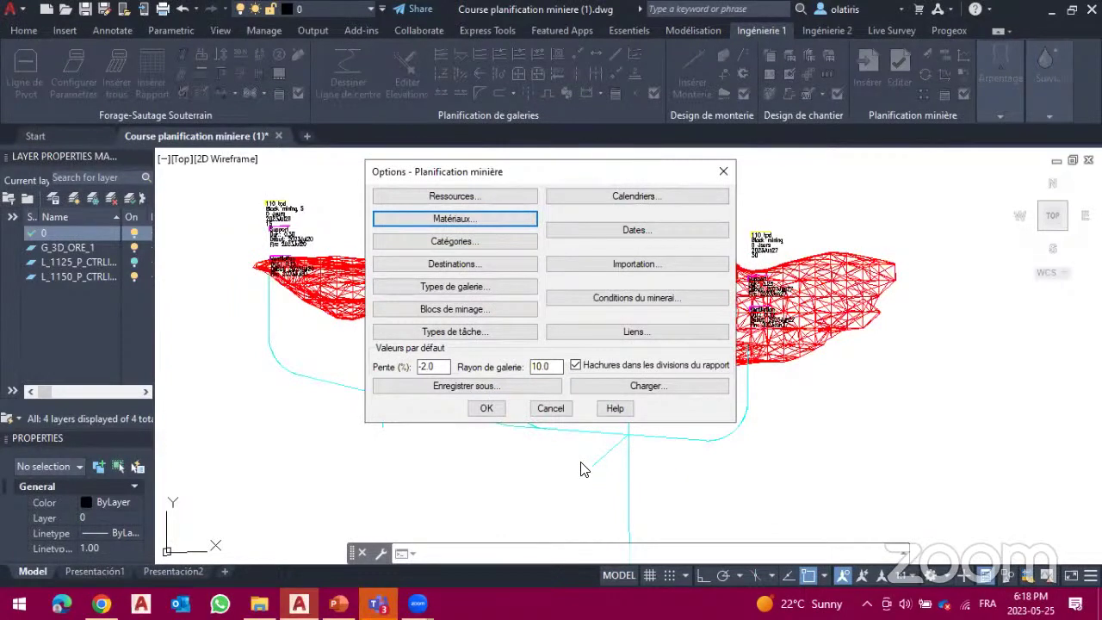
click(554, 410)
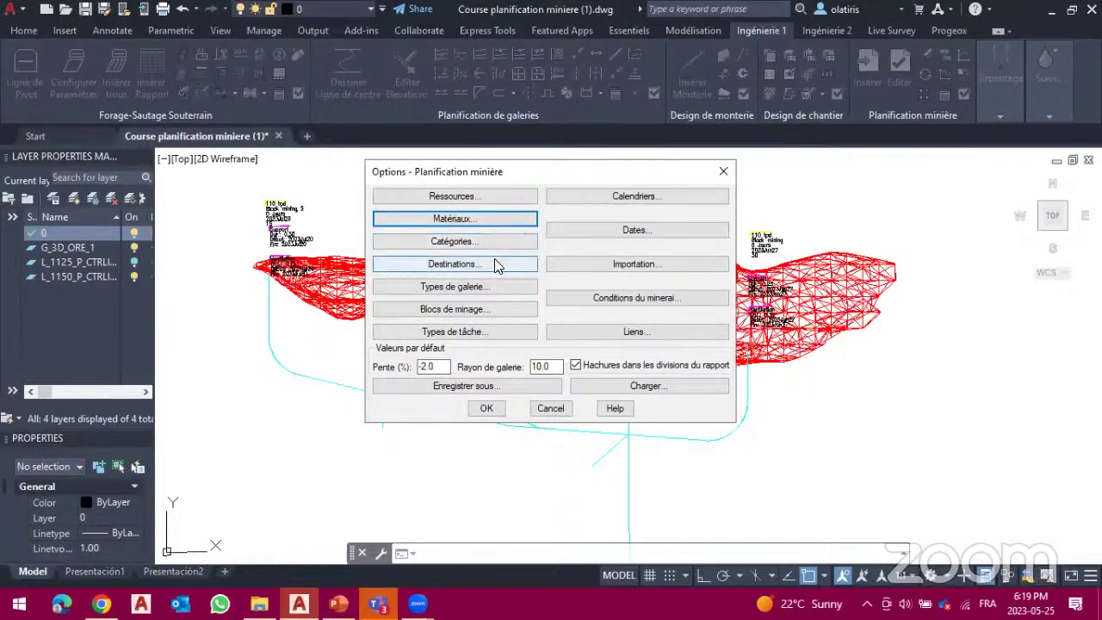
Step: Open the categories list and check what must be entered for a new category, without adding one
click(483, 246)
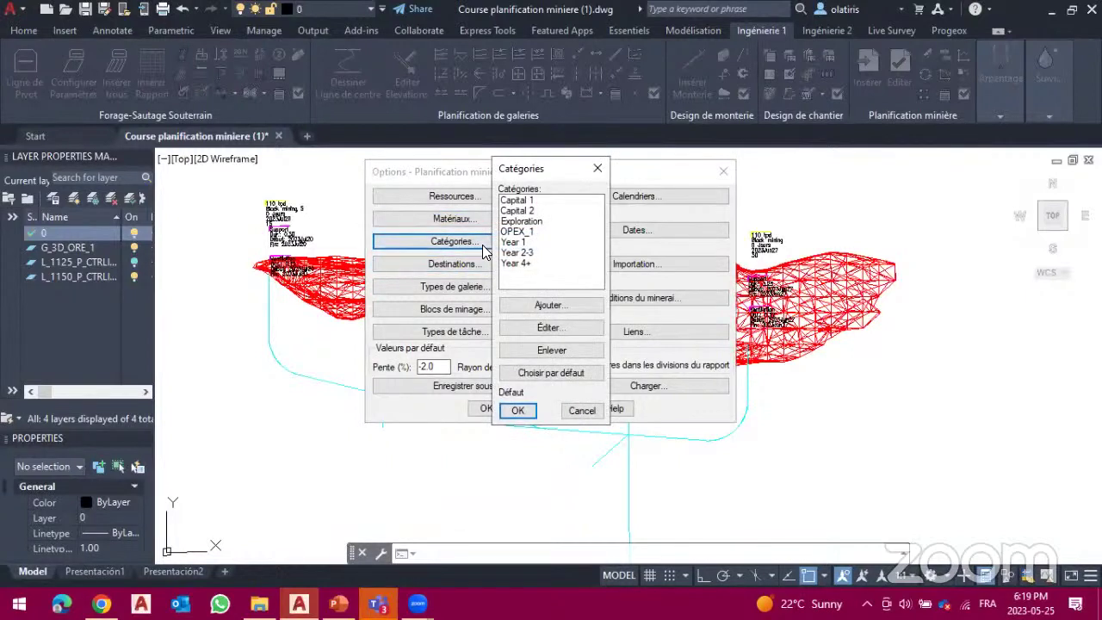
click(572, 306)
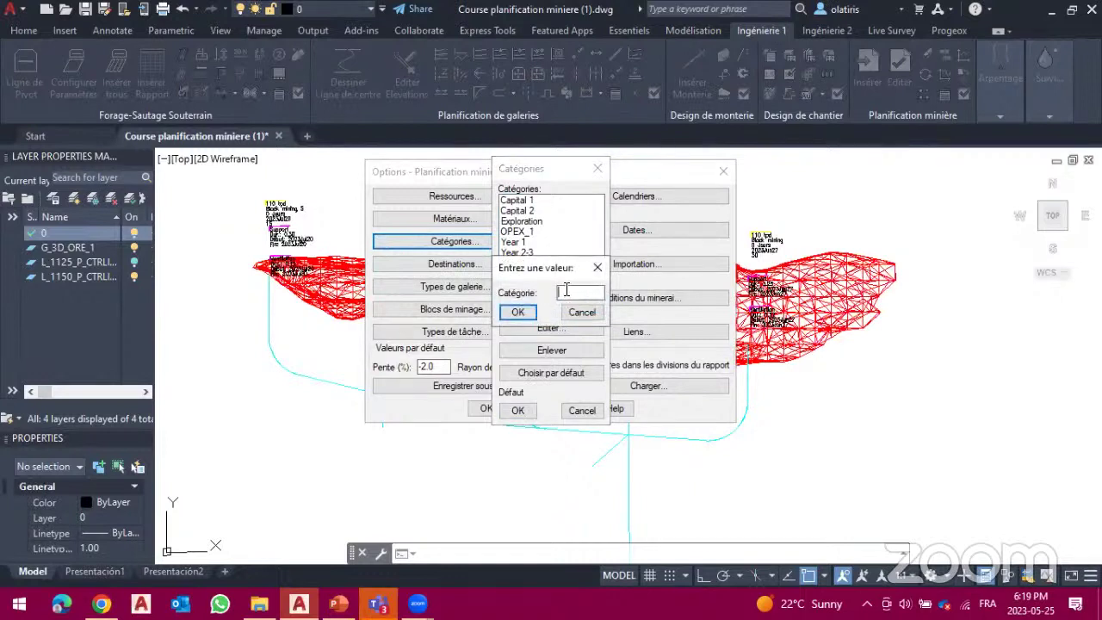
text(Year 4+)
click(597, 268)
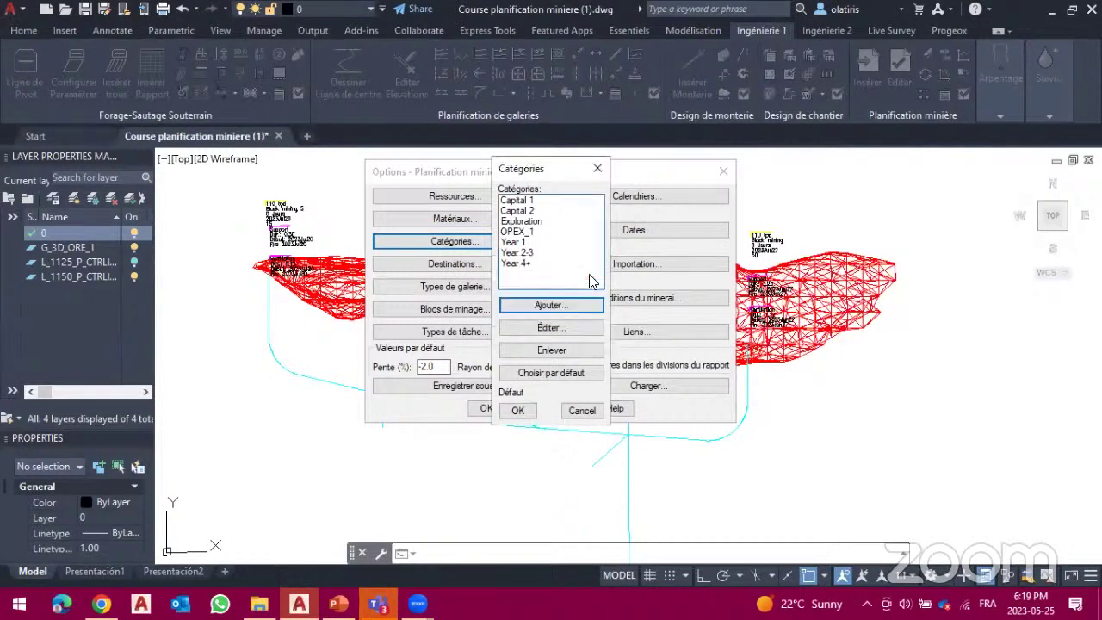
Step: Make Exploration the default category and accept the categories list
click(539, 222)
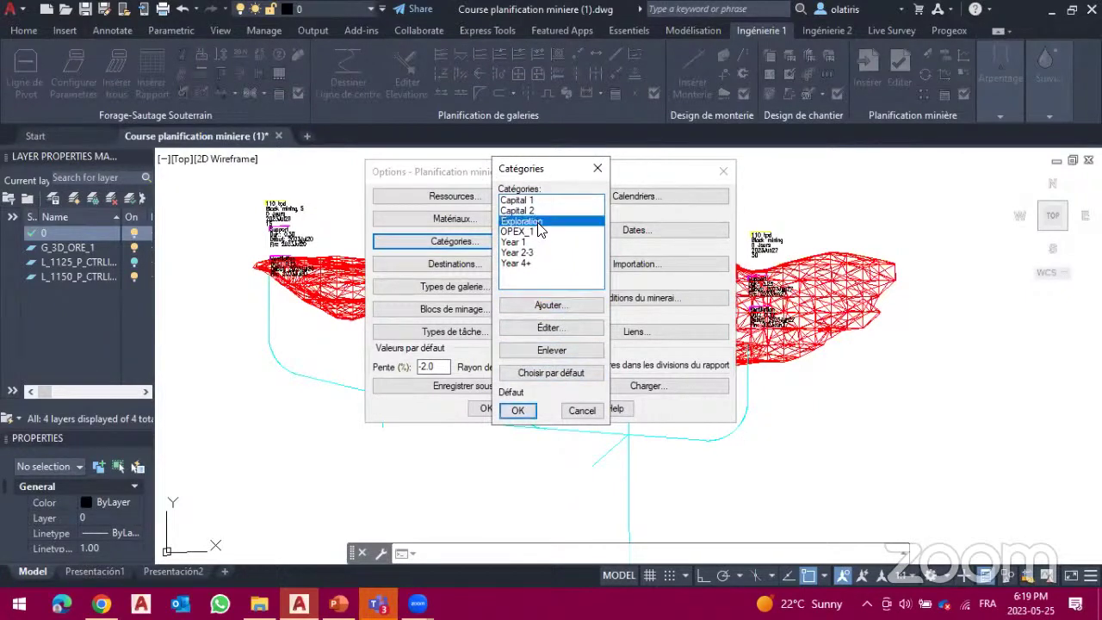
click(572, 376)
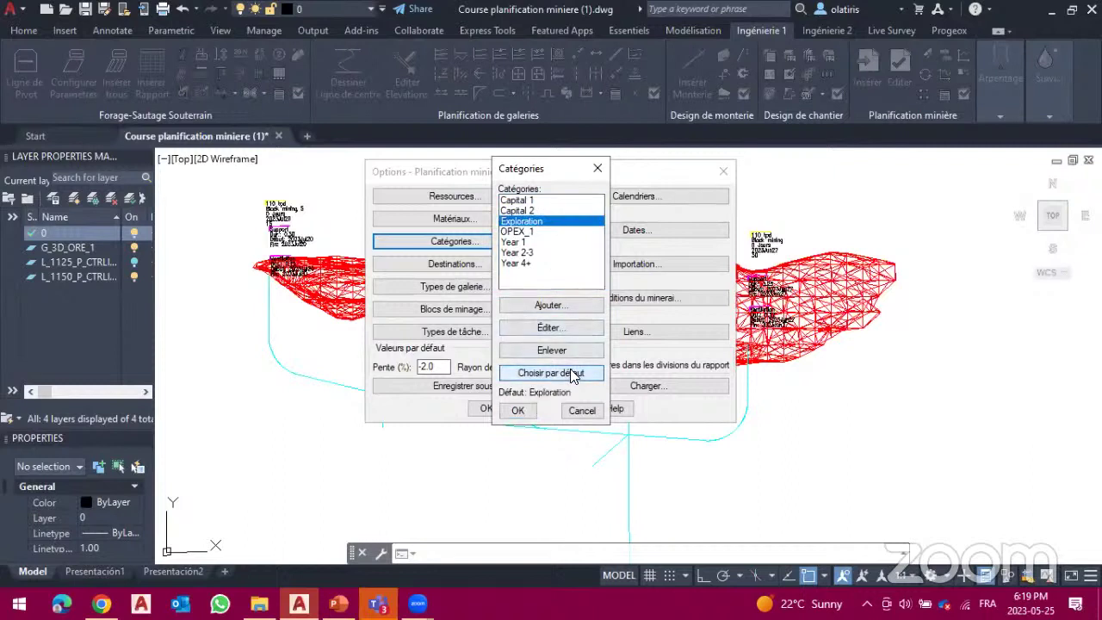
click(519, 411)
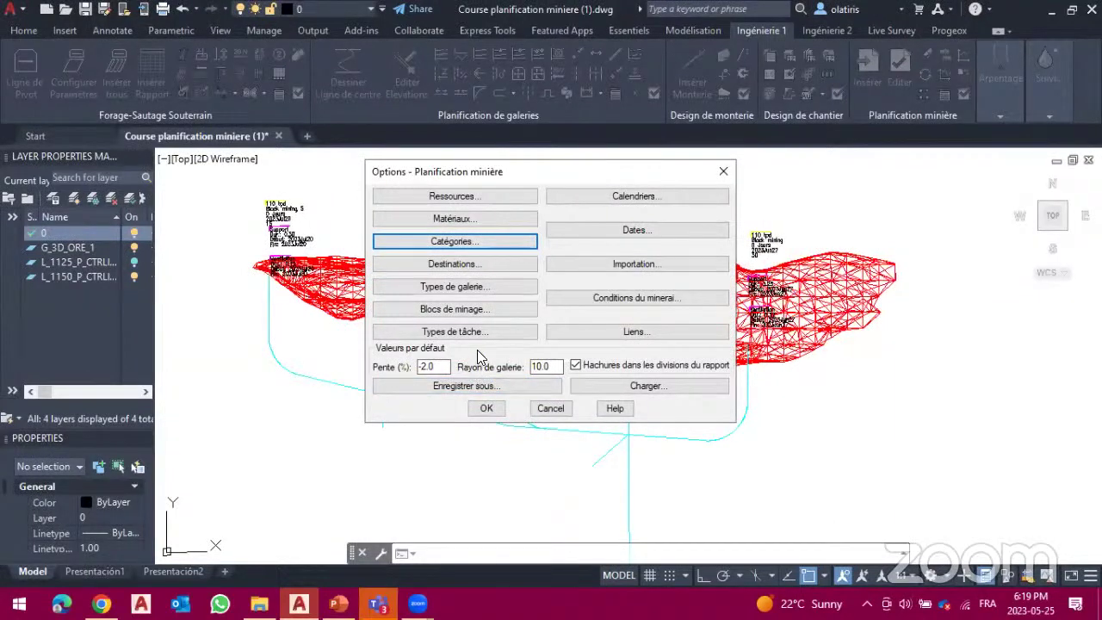
Step: Review the Stockpile Waste destination's settings without changing them, and view the list of gallery types
click(482, 265)
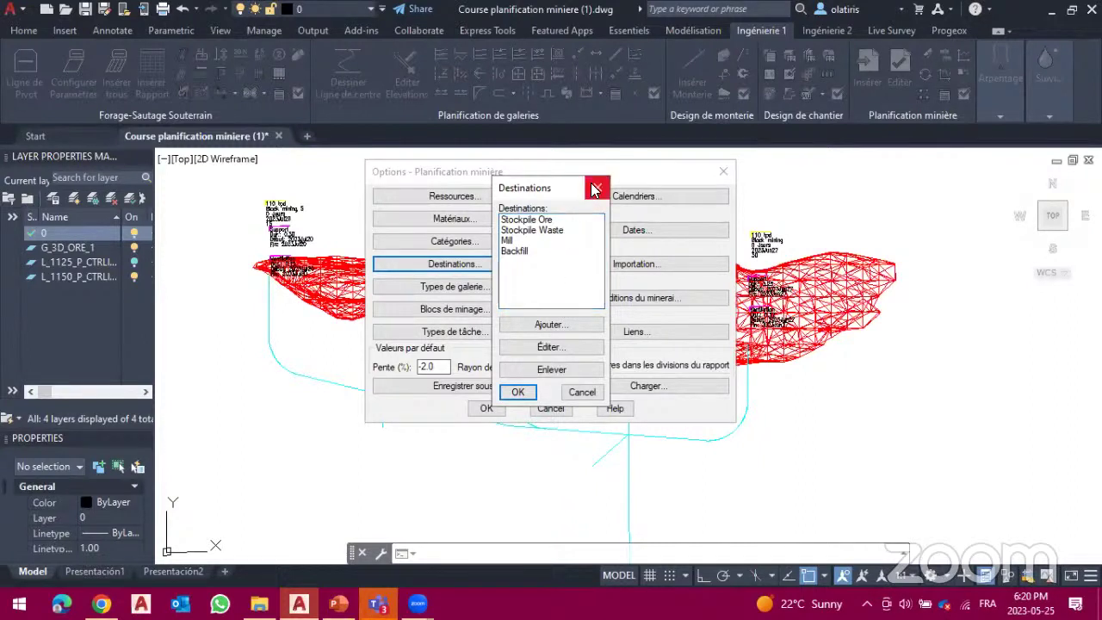
click(551, 231)
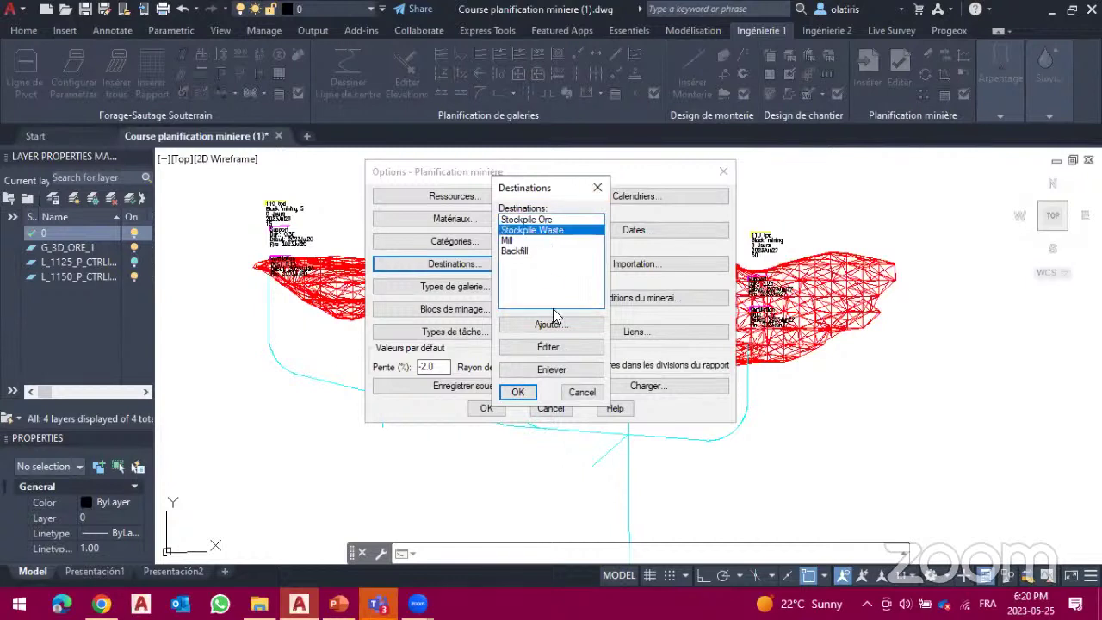
click(557, 345)
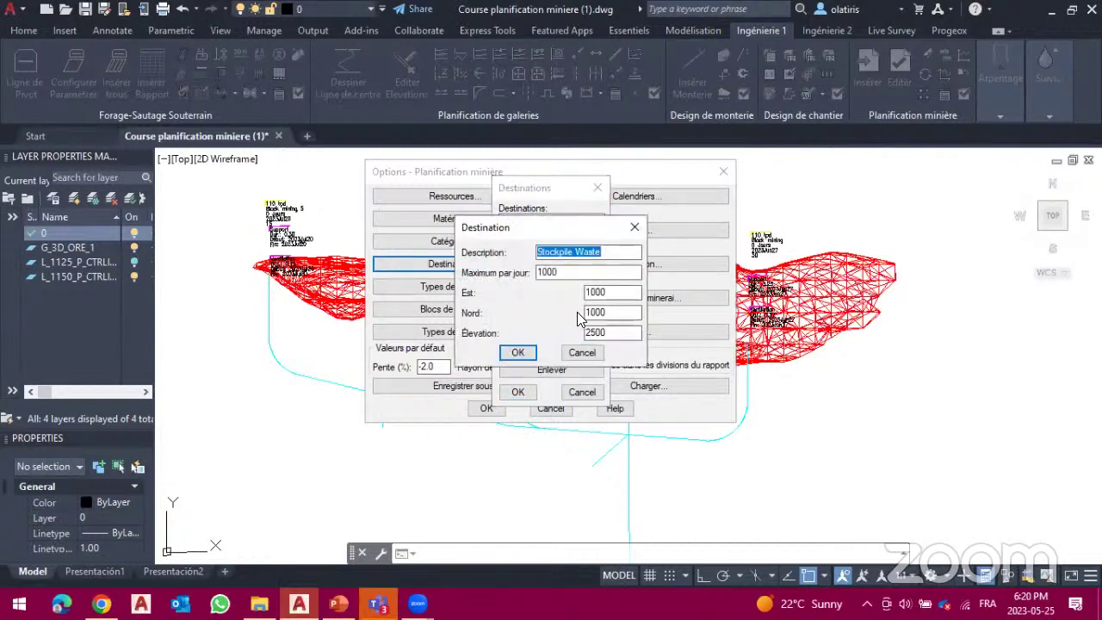
click(637, 228)
click(596, 187)
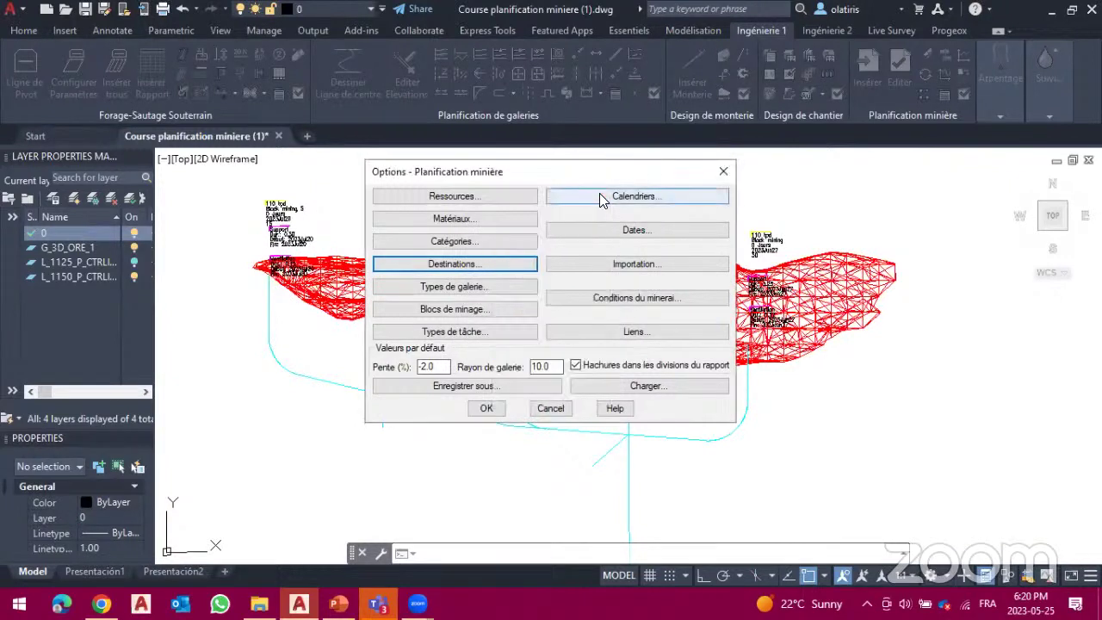
click(479, 288)
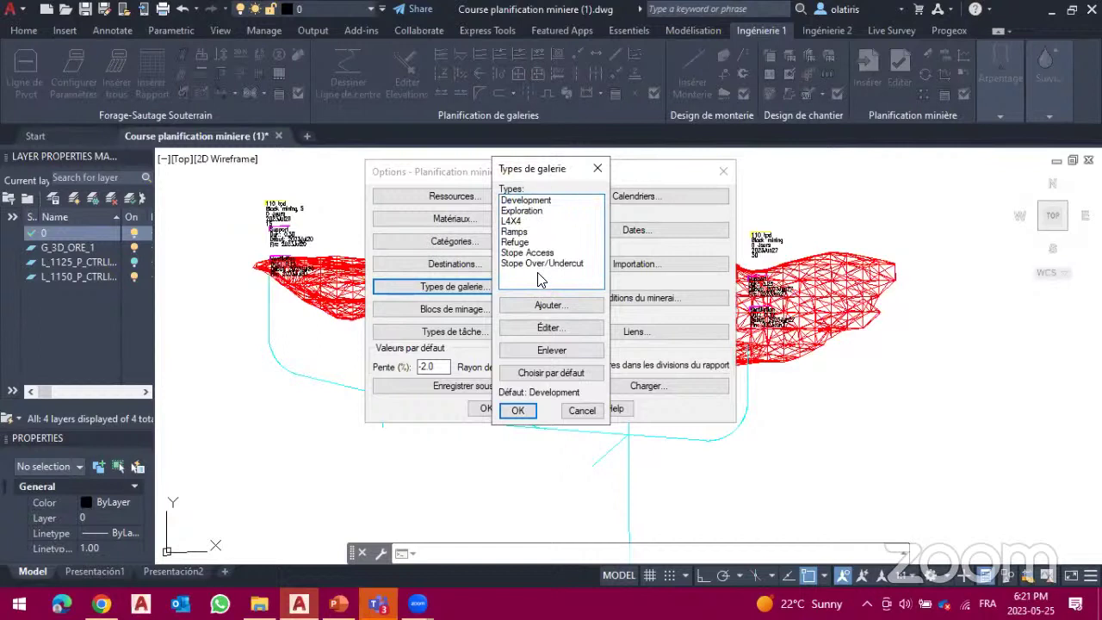
click(520, 412)
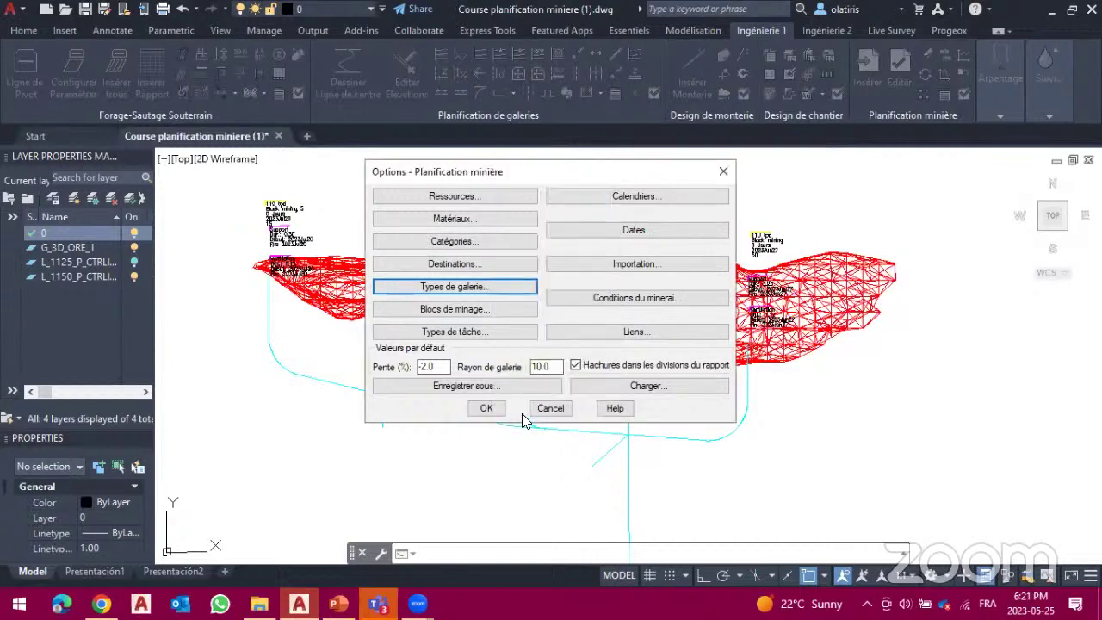
Step: Open the 110 tpd mining block for editing and review its attributes and the quantity settings of its materials
click(458, 310)
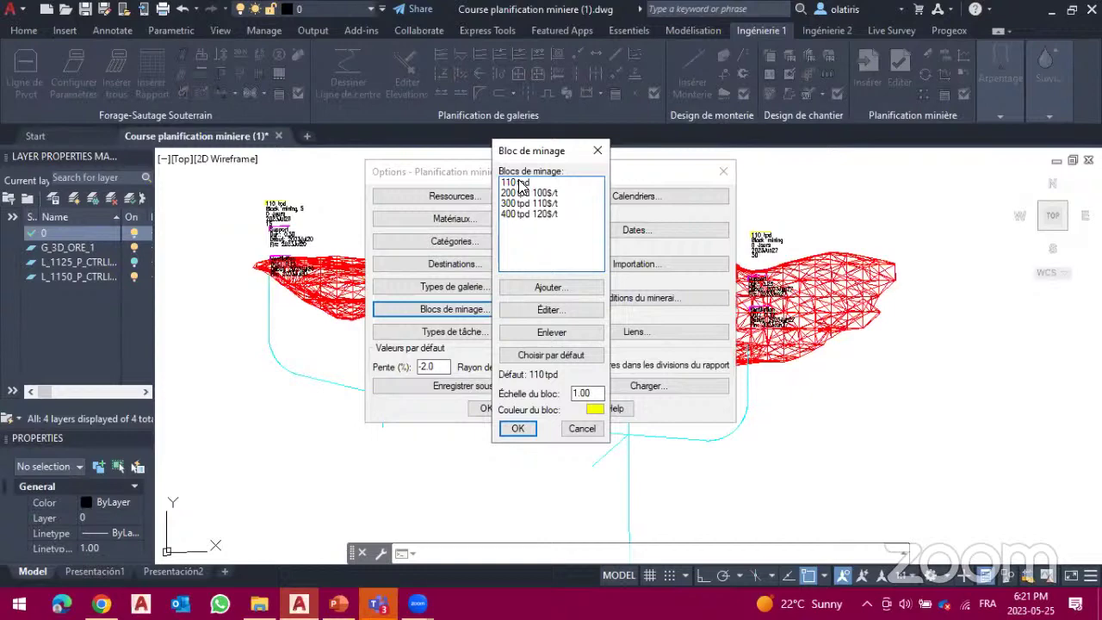
click(526, 182)
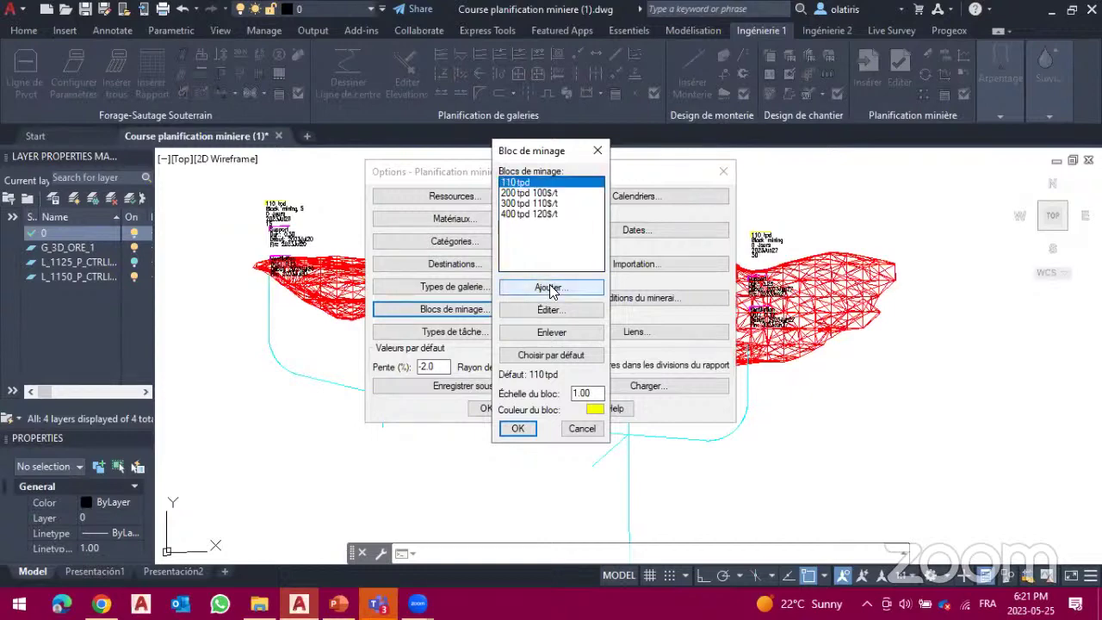
click(556, 312)
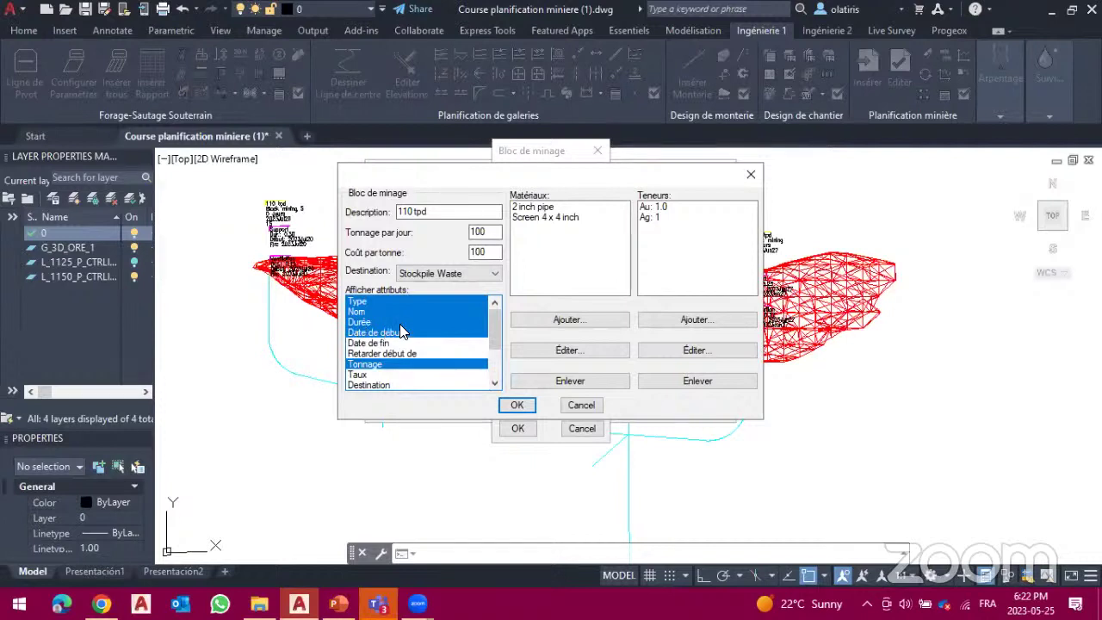
click(551, 241)
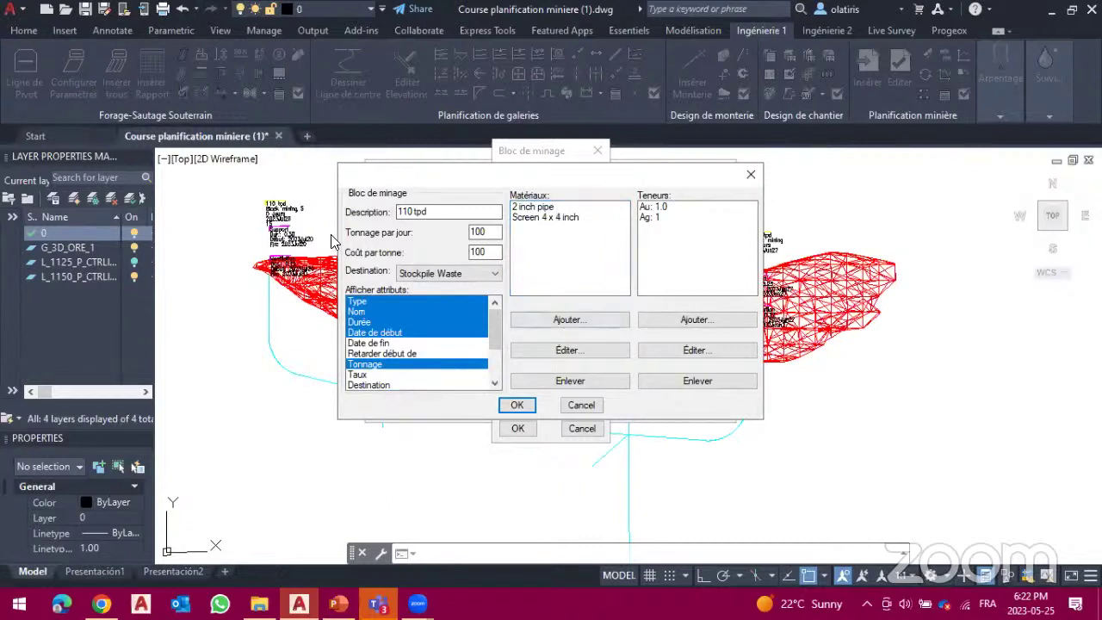
click(668, 267)
click(552, 221)
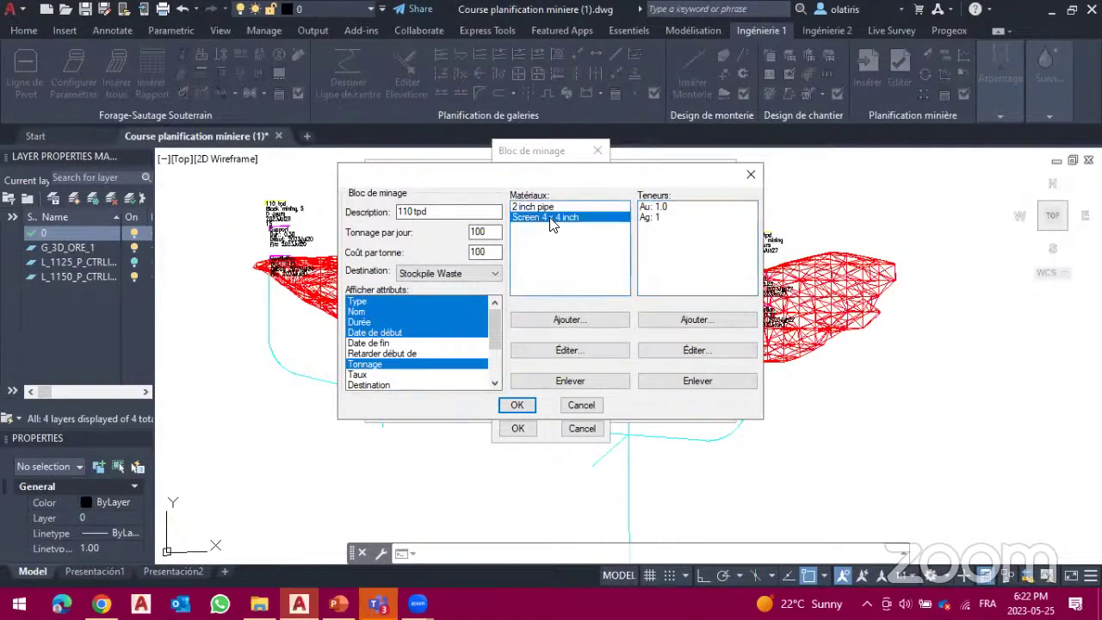
click(584, 349)
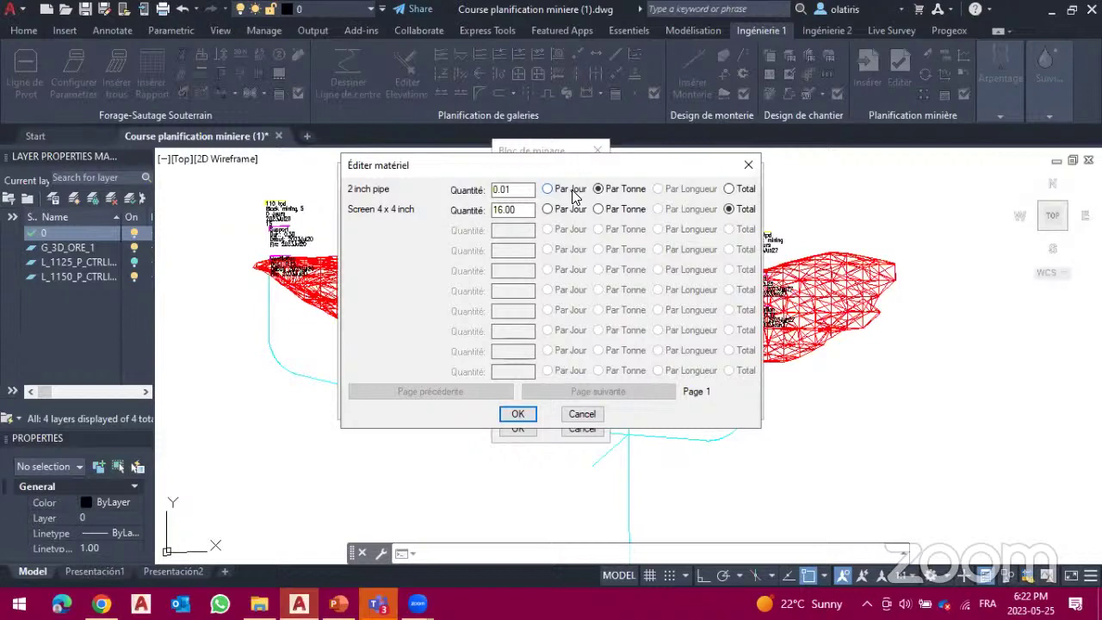
click(522, 404)
Step: Check the Au grade entry of the 110 tpd block, and accept the block and the mining blocks list unchanged
click(652, 208)
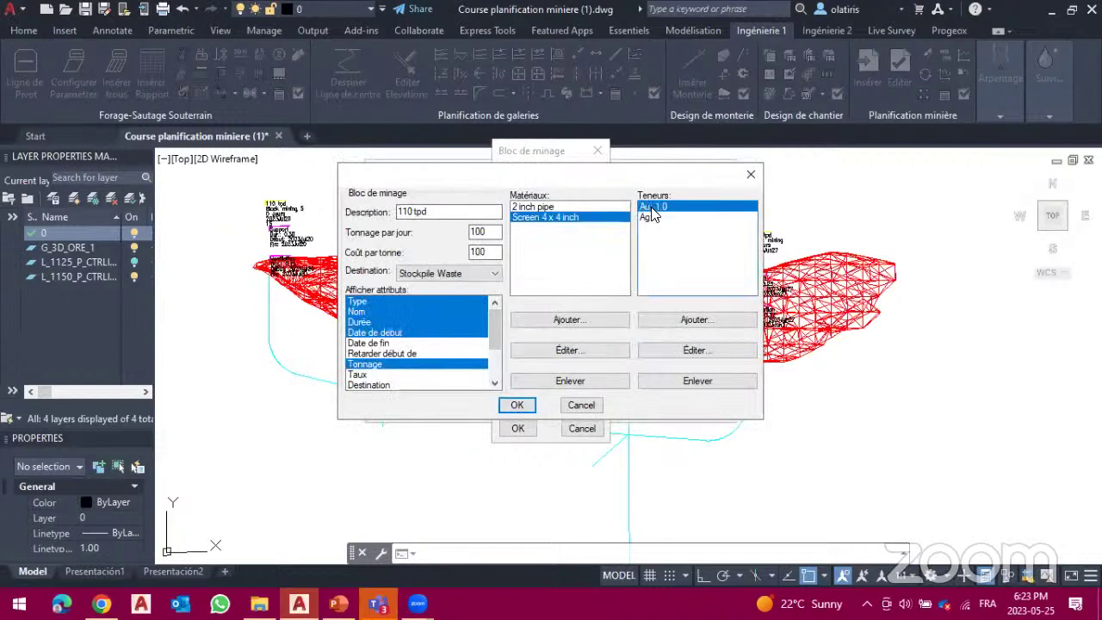
click(680, 355)
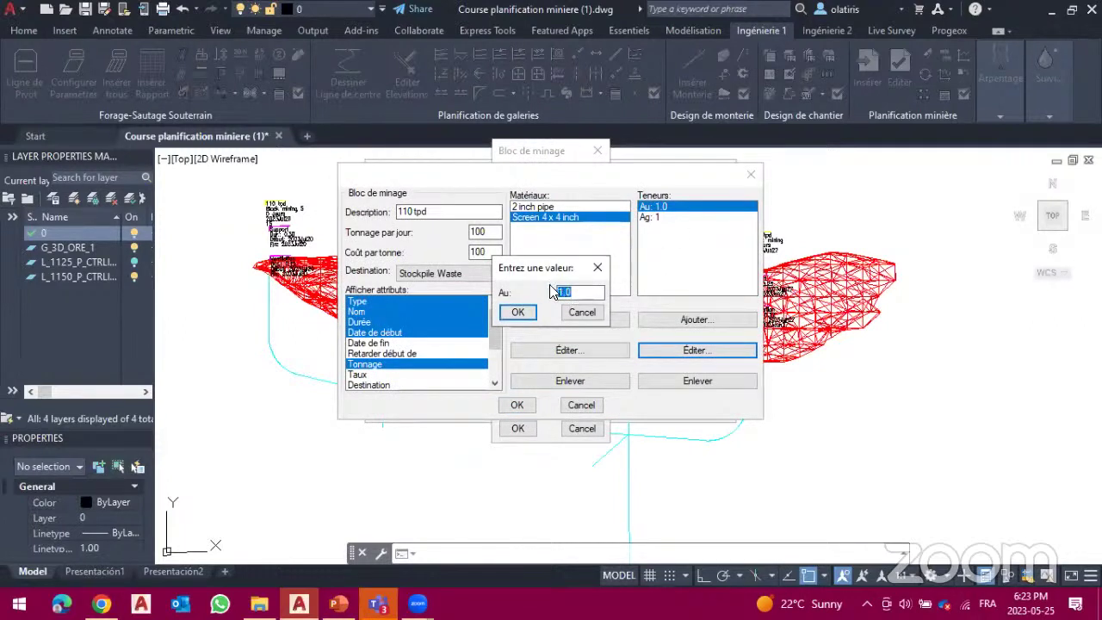
click(595, 270)
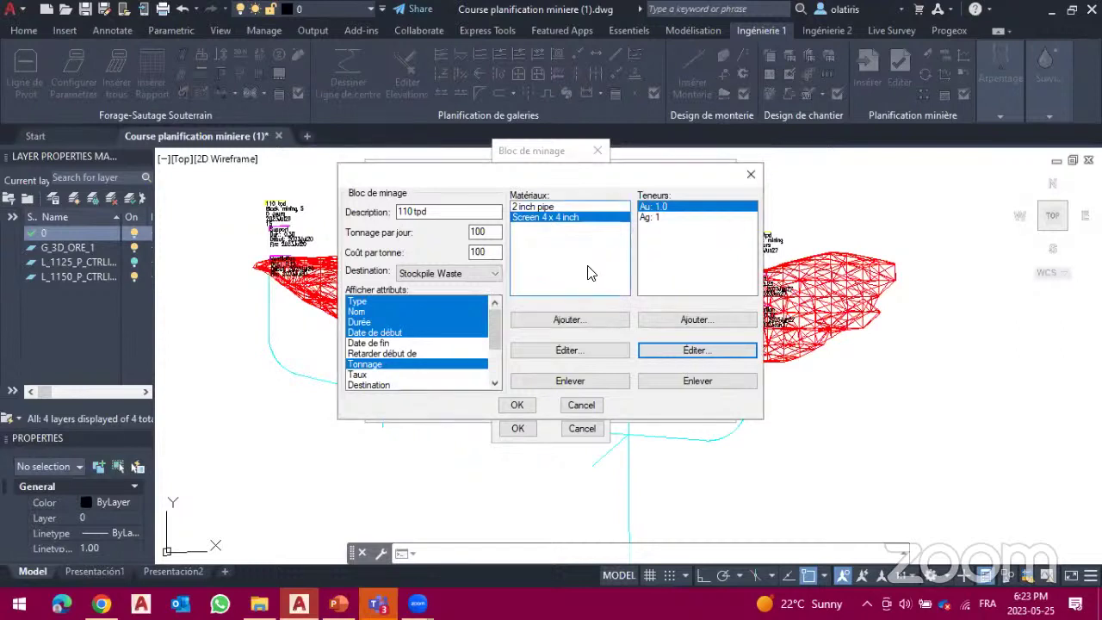
click(521, 403)
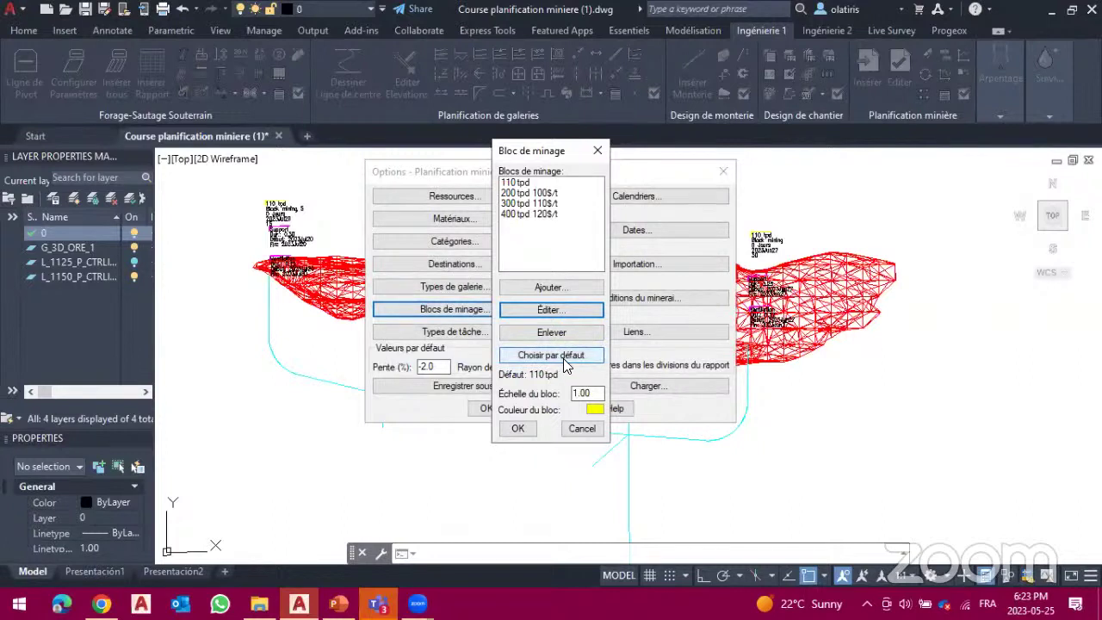
click(584, 394)
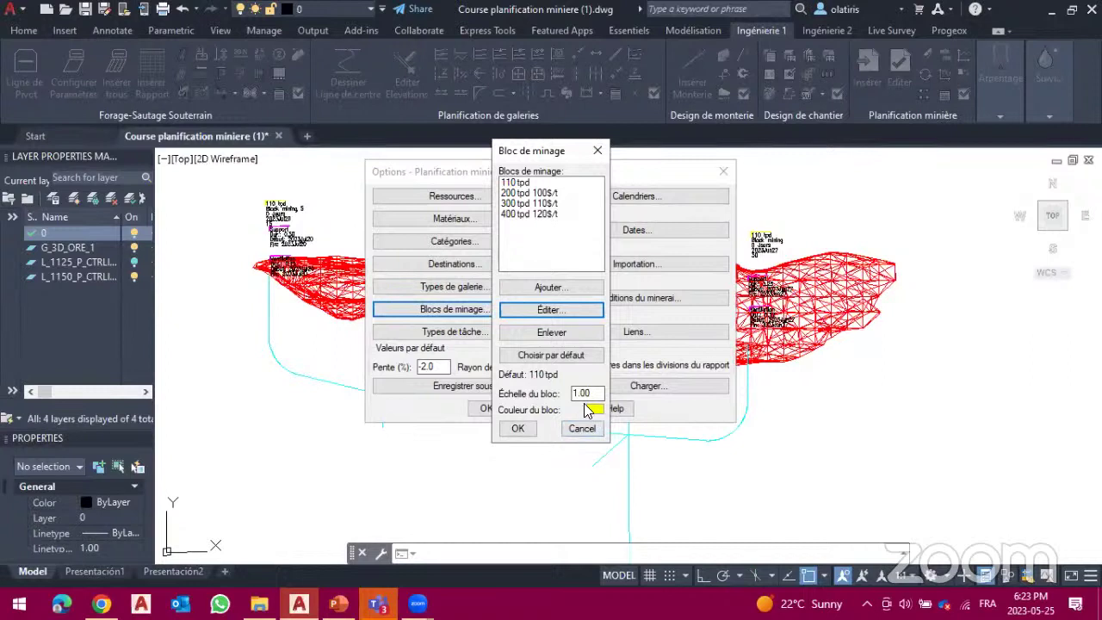
click(518, 428)
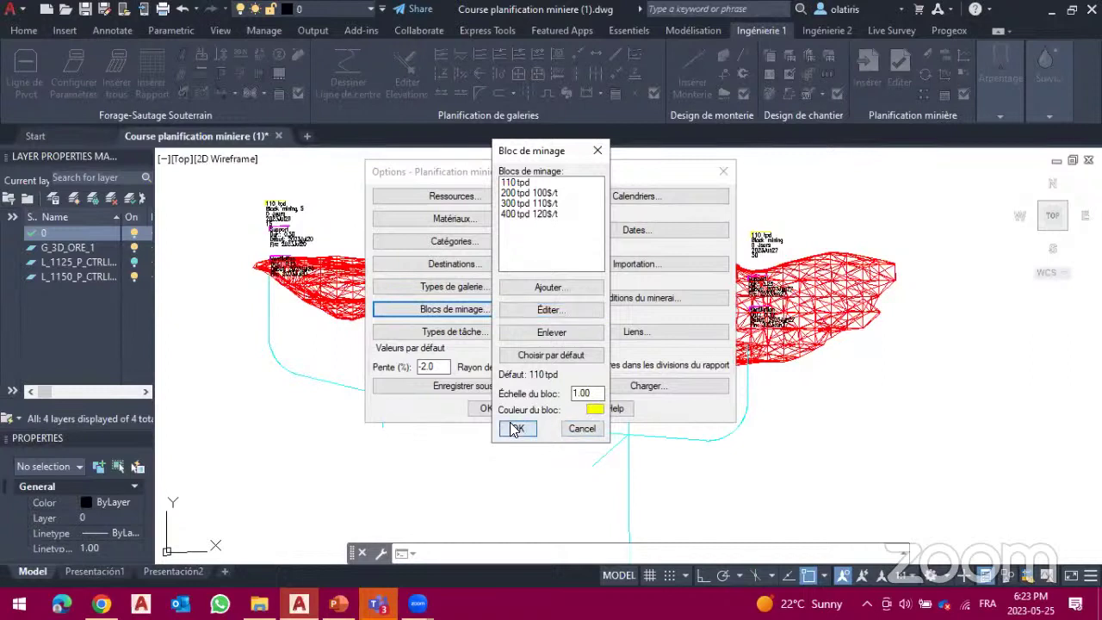
Step: Open the L4X4 gallery type, review its dimensions, costs, category, destination and resources, and accept it unchanged
click(448, 290)
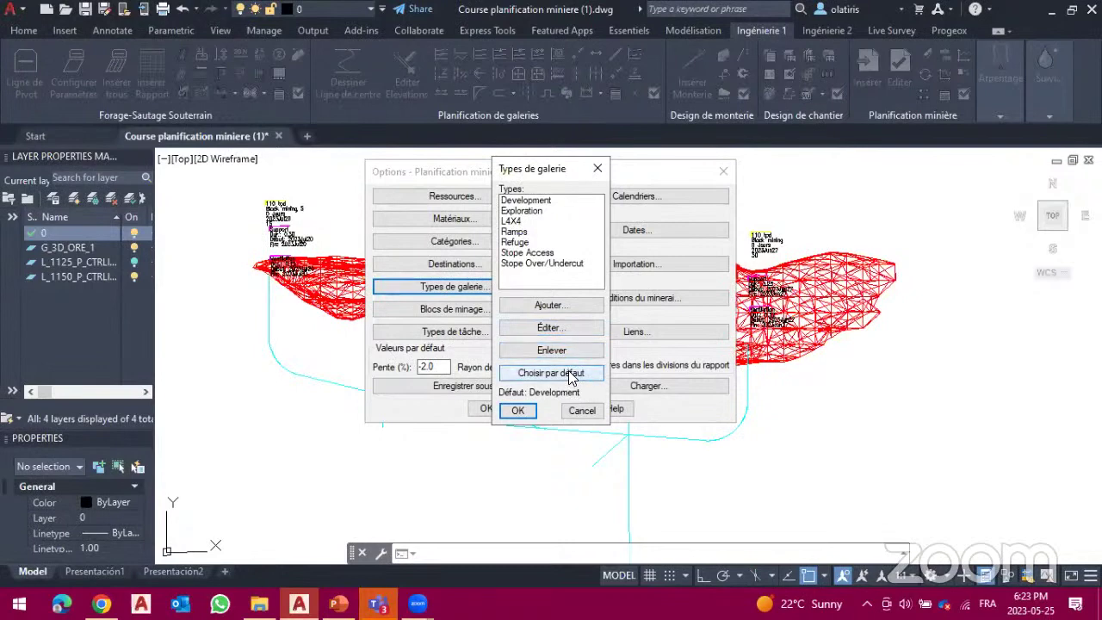
click(516, 221)
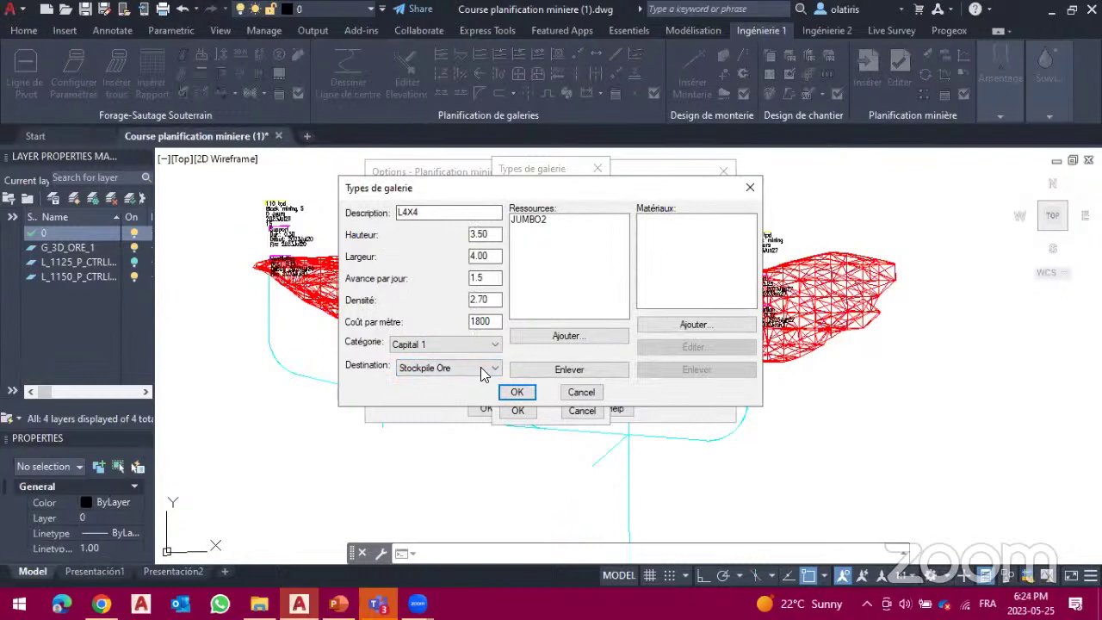
click(517, 392)
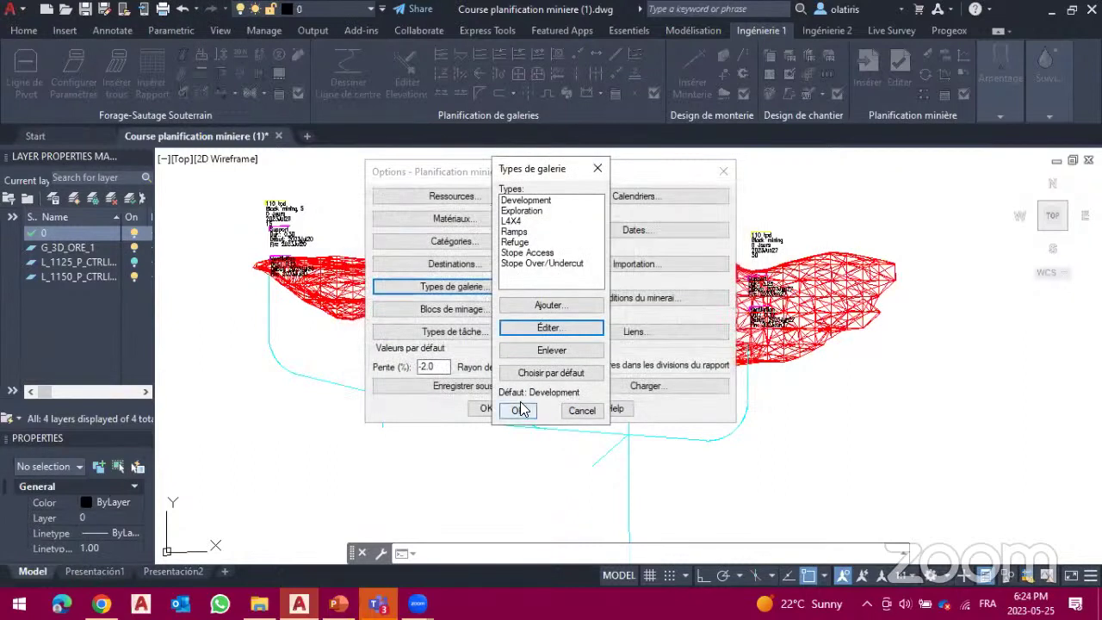
Step: Accept the gallery types list, view the task types and check their colour setting, keeping it magenta
click(518, 409)
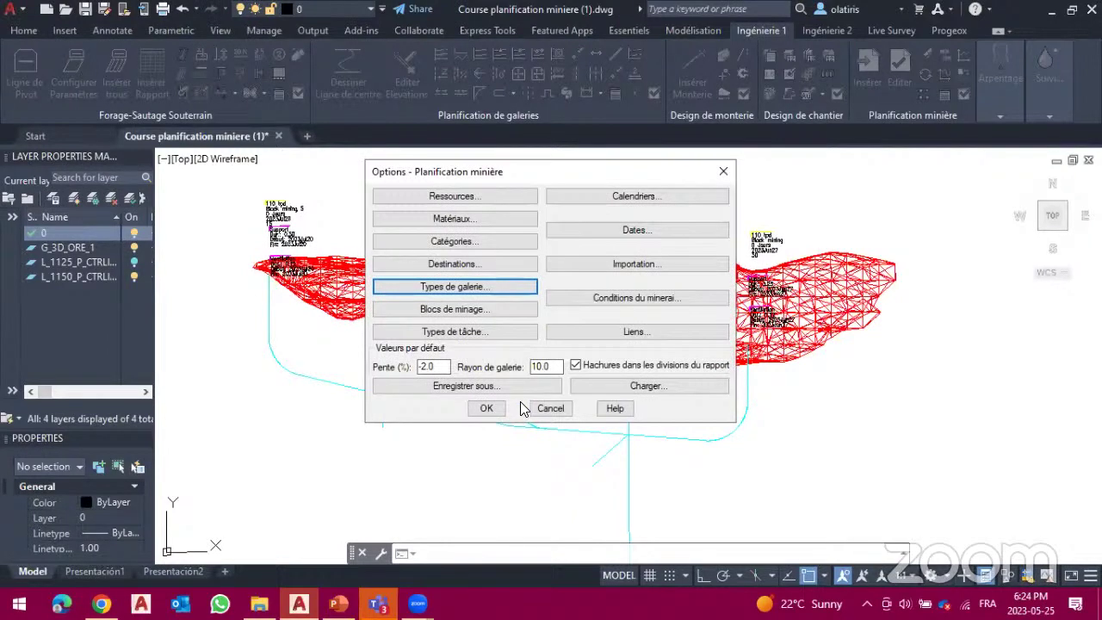
click(456, 334)
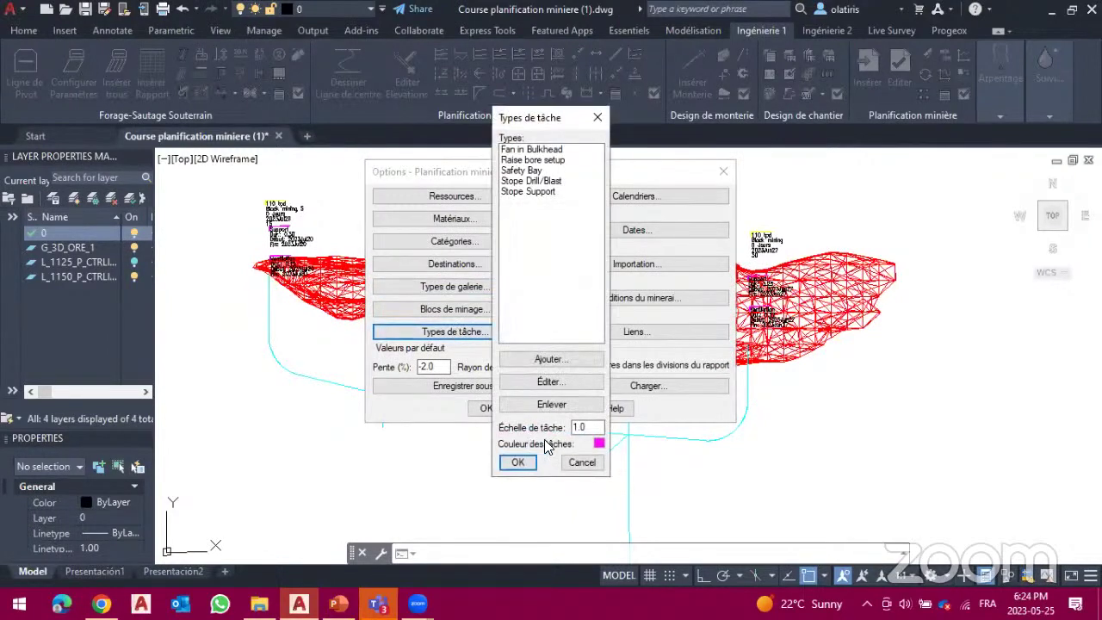
click(599, 445)
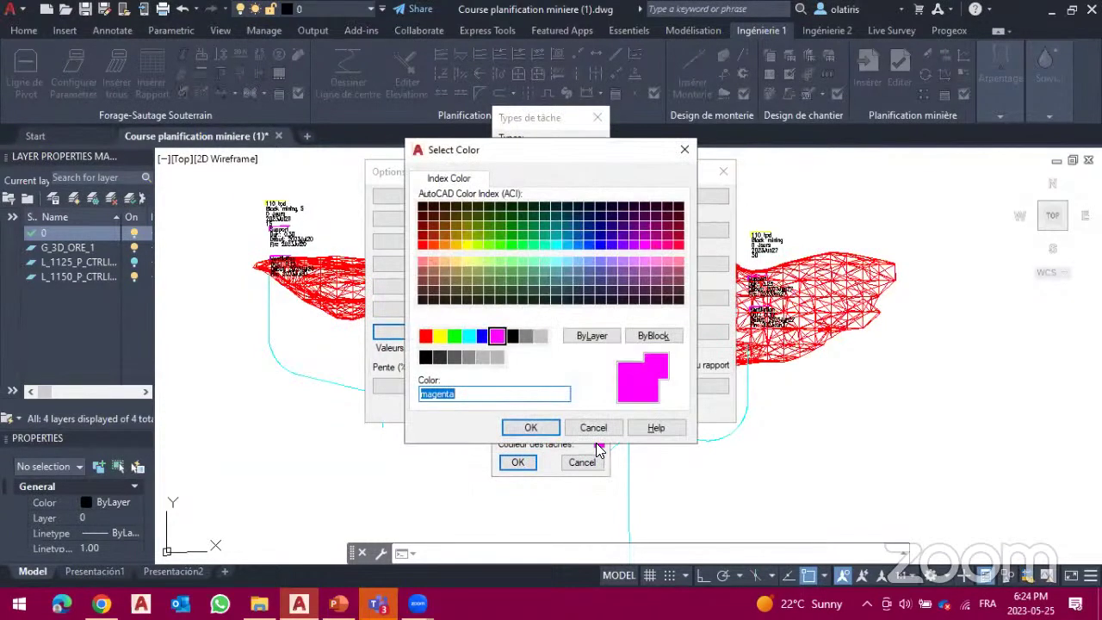
click(528, 427)
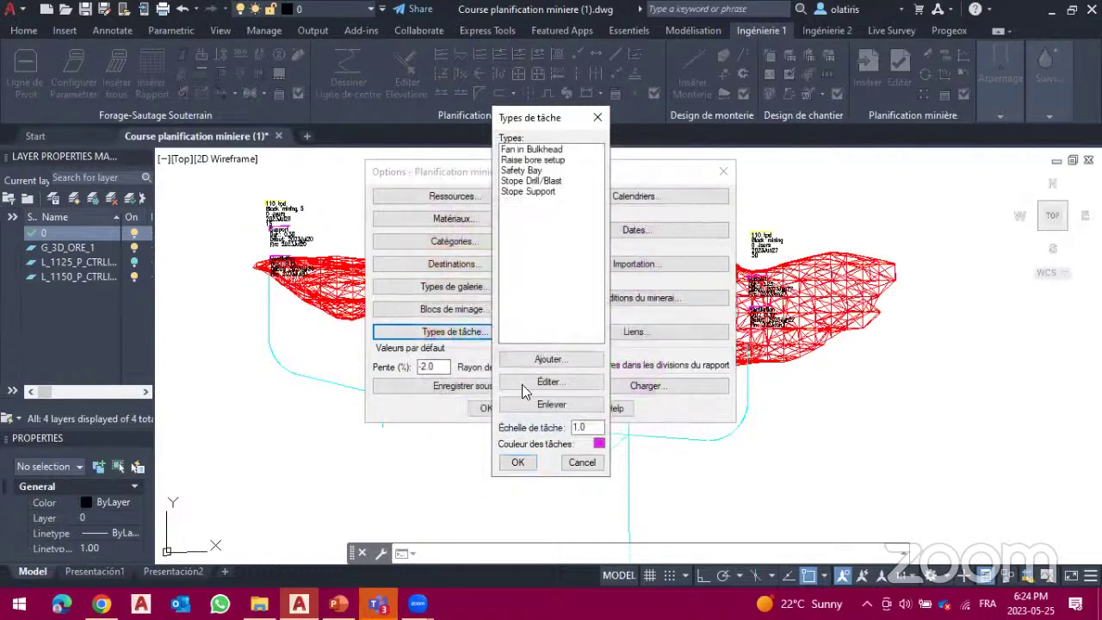
Step: Review the Fan in Bulkhead task type's costs, attributes, resources and materials, and accept it and the task types list unchanged
click(534, 149)
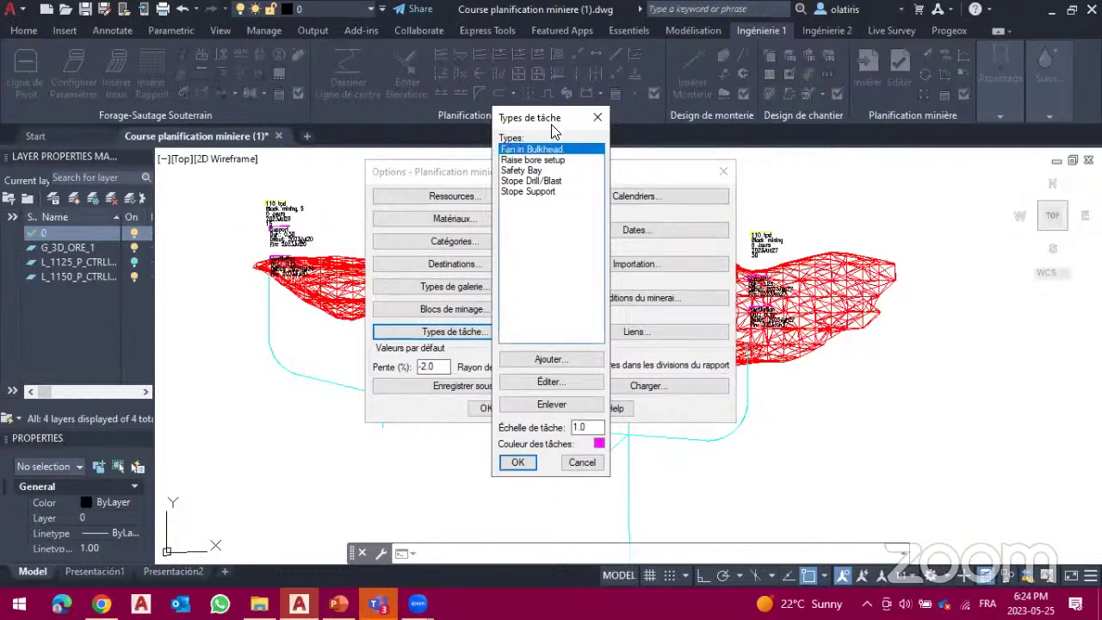
click(552, 381)
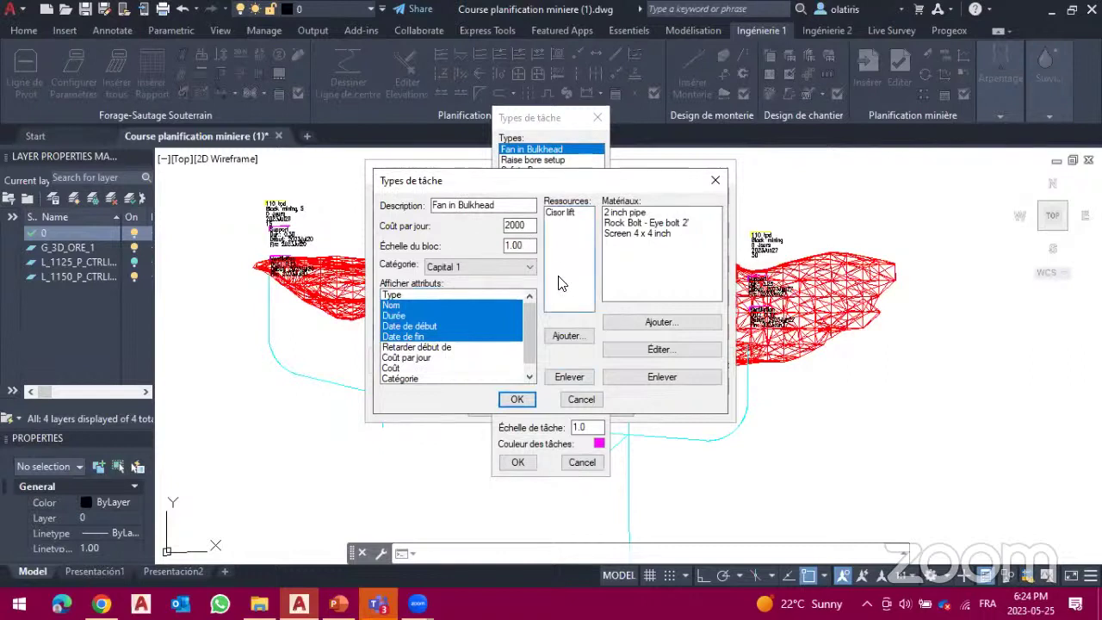
click(517, 399)
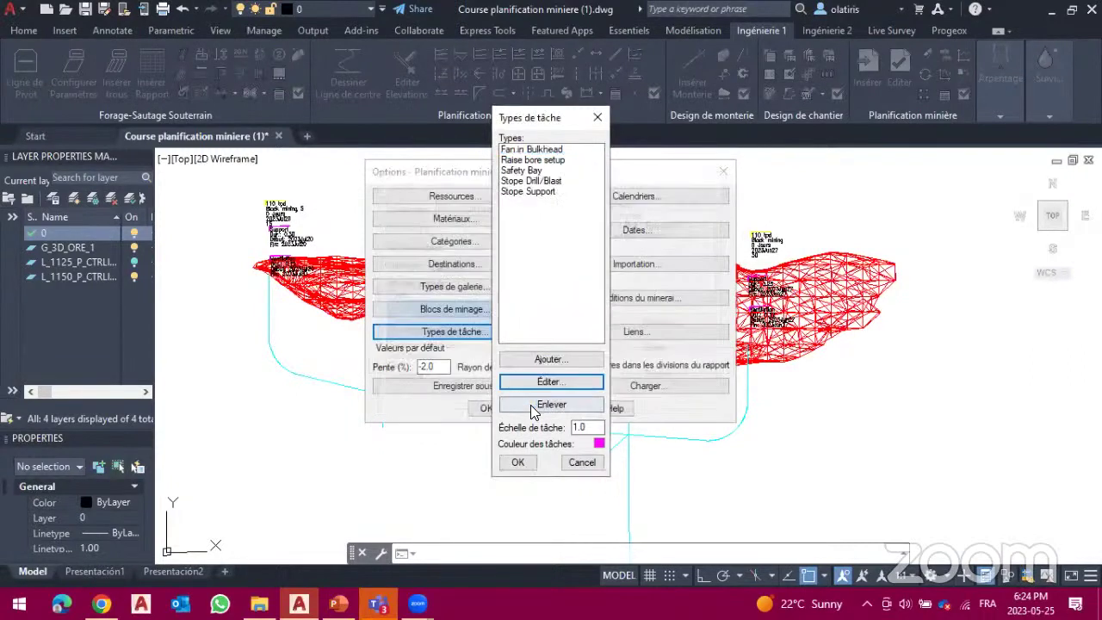
click(518, 462)
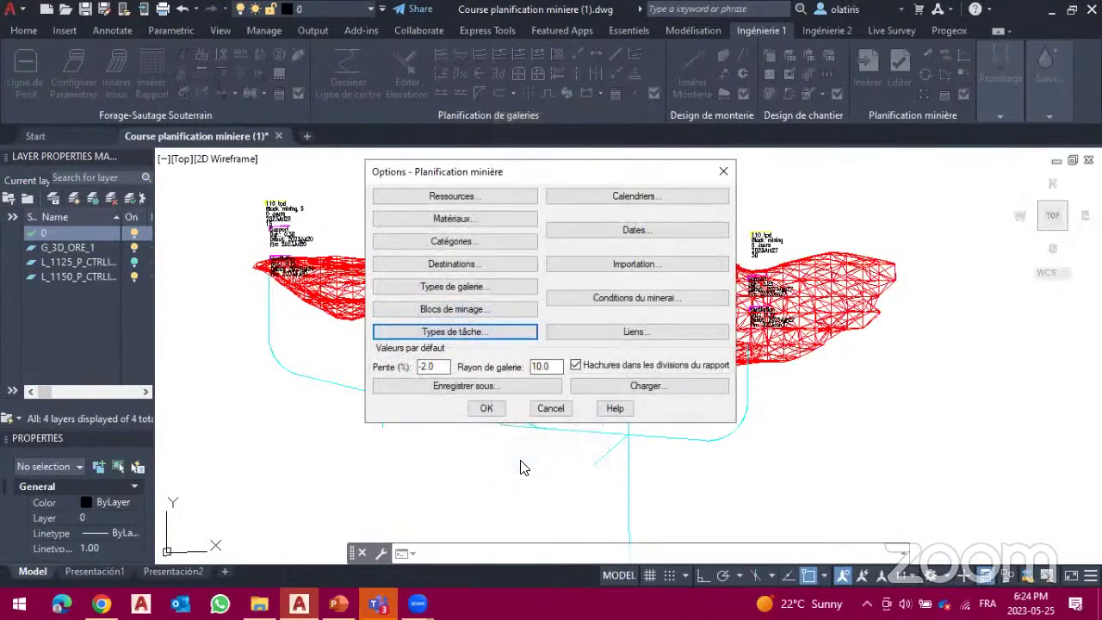
Step: Open the Promine calendar for editing, show its closed days for 2023 and check the available frequency options
click(613, 197)
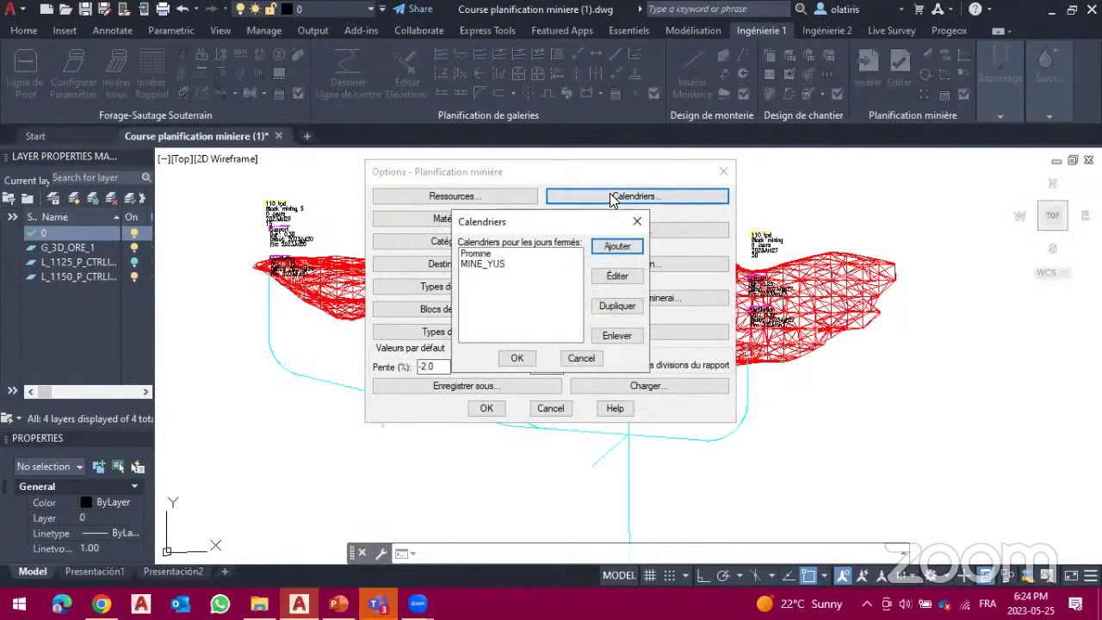
click(490, 255)
click(610, 282)
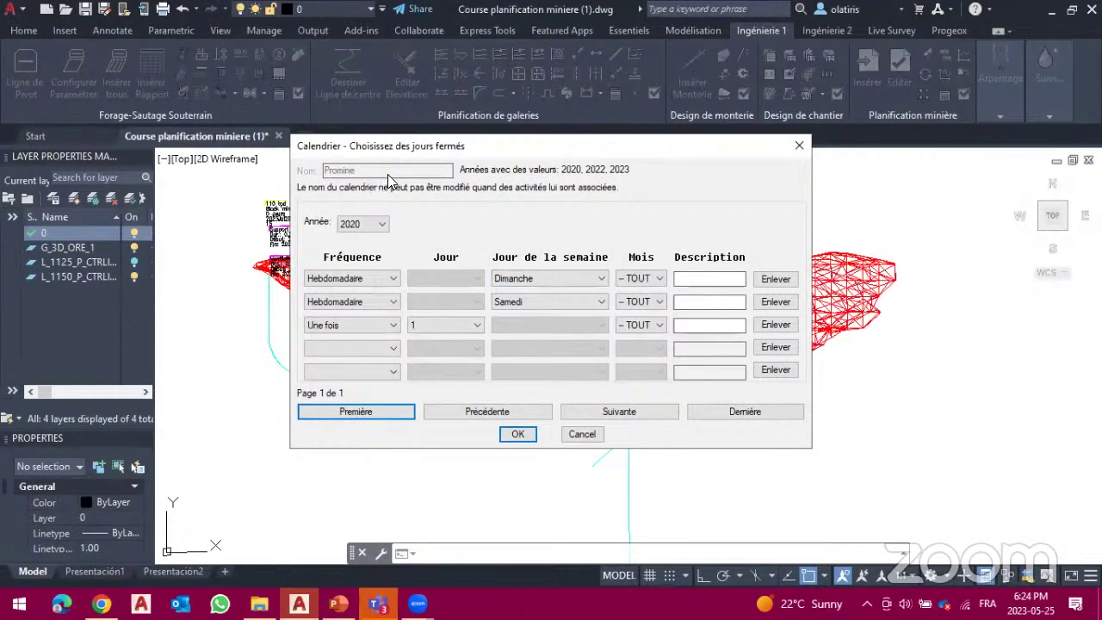
click(375, 223)
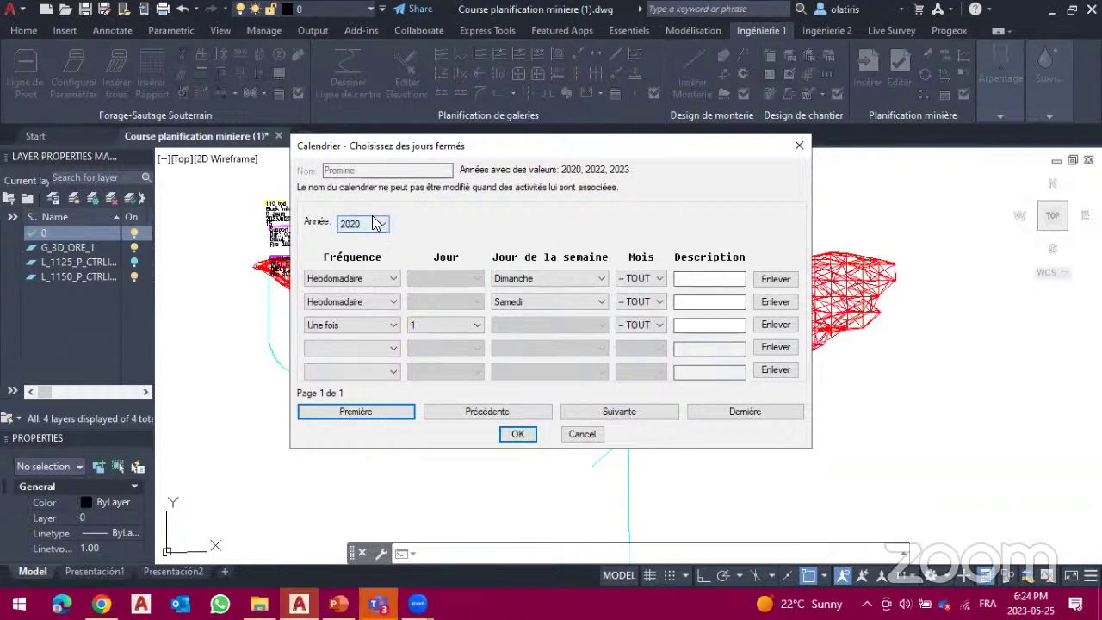
click(349, 269)
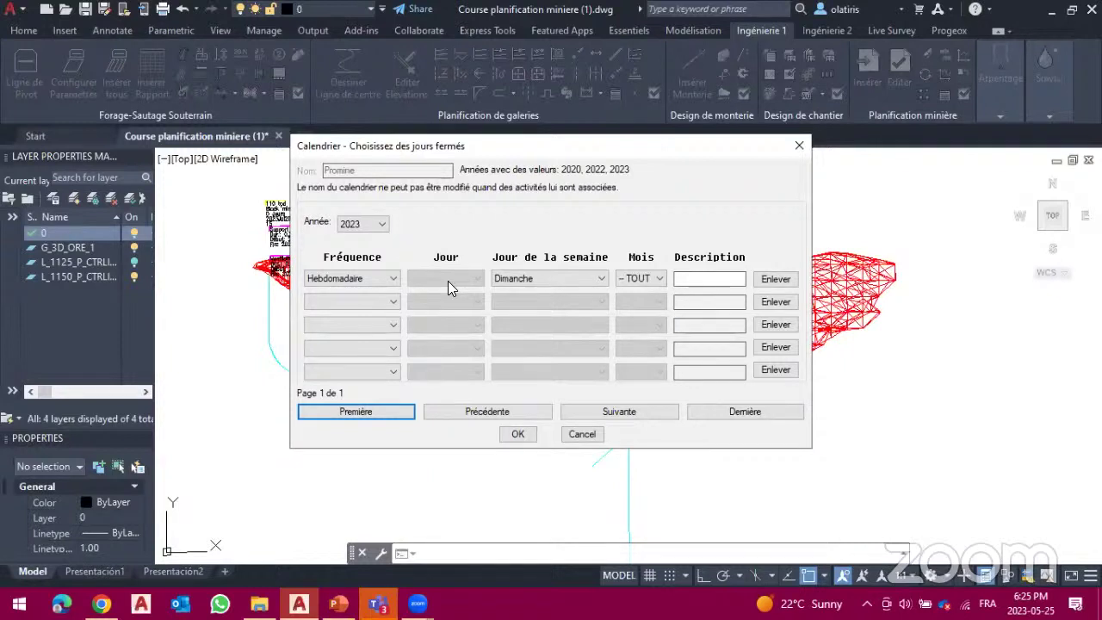
click(391, 281)
click(392, 280)
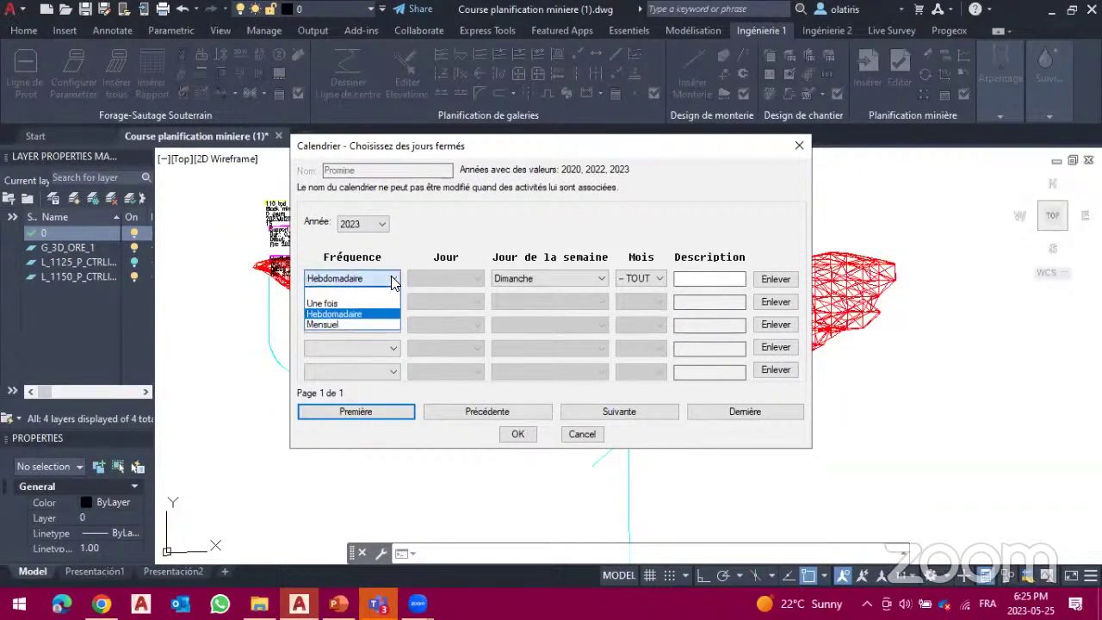
click(392, 280)
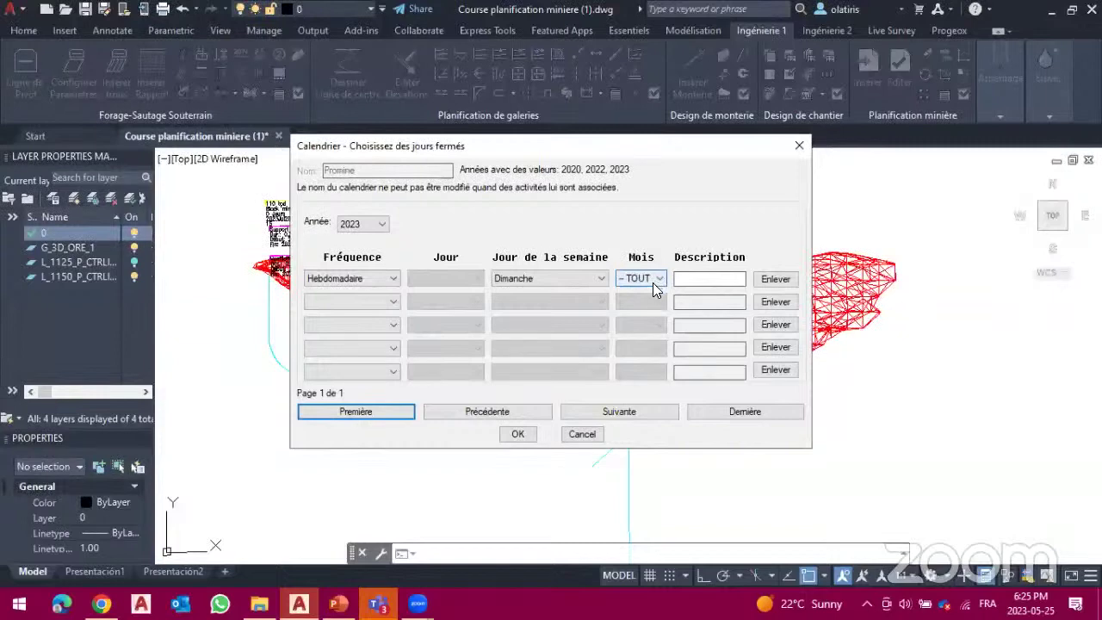
Step: Add a second closed-day entry with frequency Une fois on day 2, and accept the calendar and the calendars list
click(375, 298)
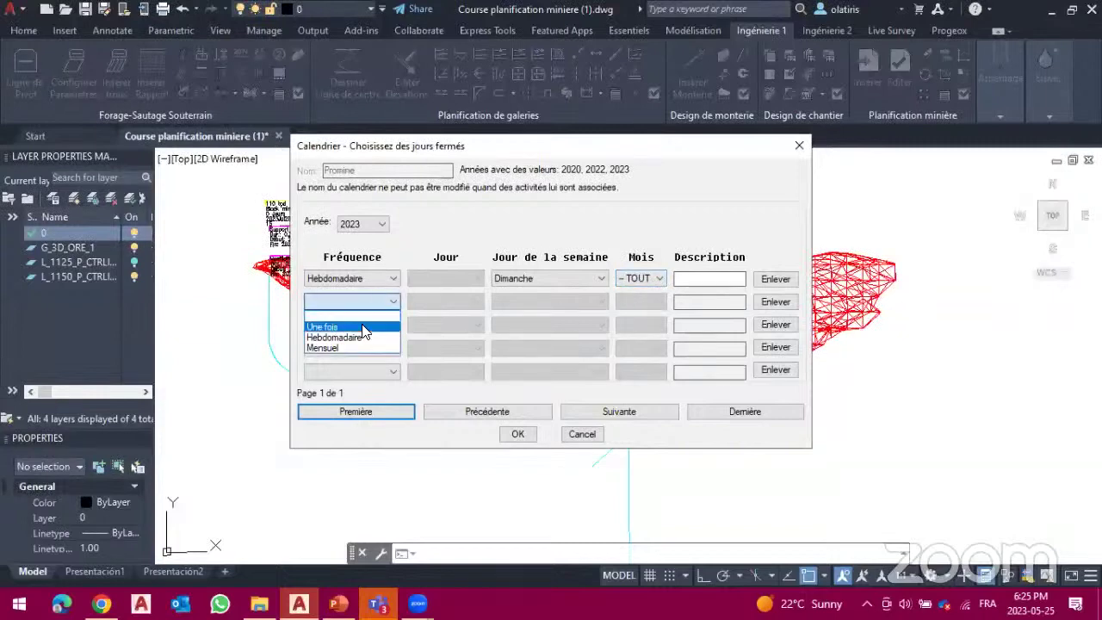
click(362, 326)
click(439, 299)
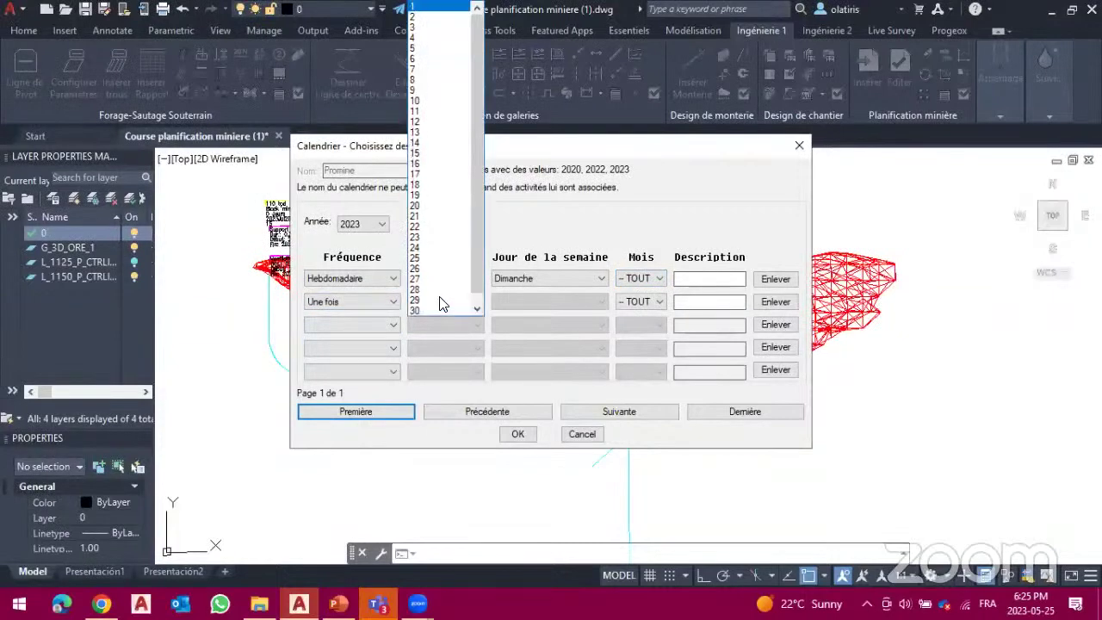
click(425, 16)
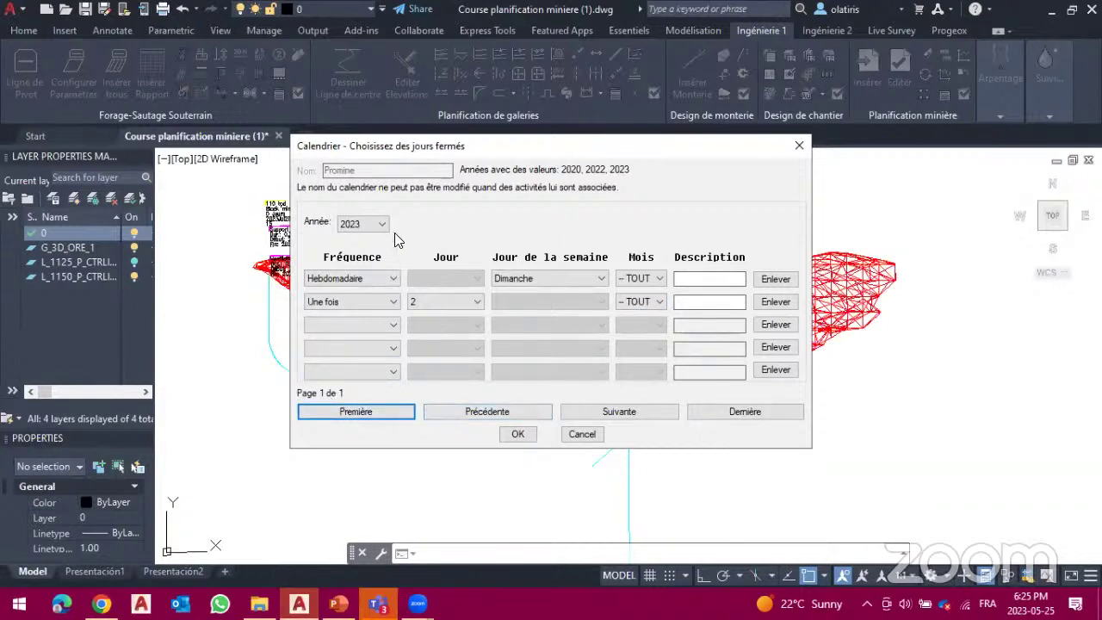
click(522, 434)
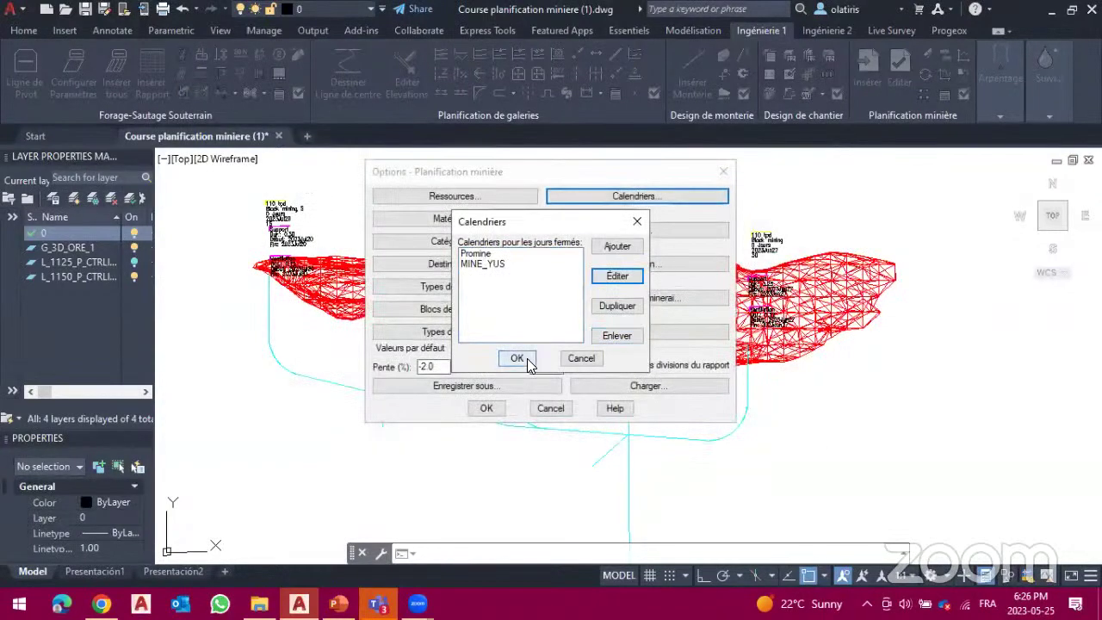
click(518, 359)
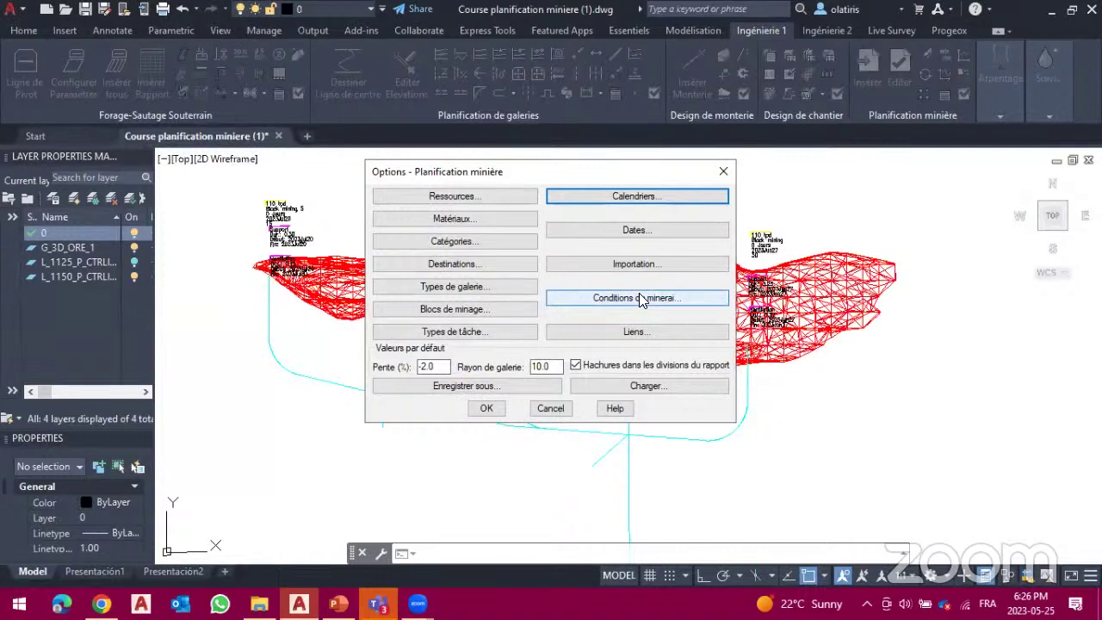
Step: View the MPL folder of loadable .def options files without loading one, and accept the mine planning options
click(619, 386)
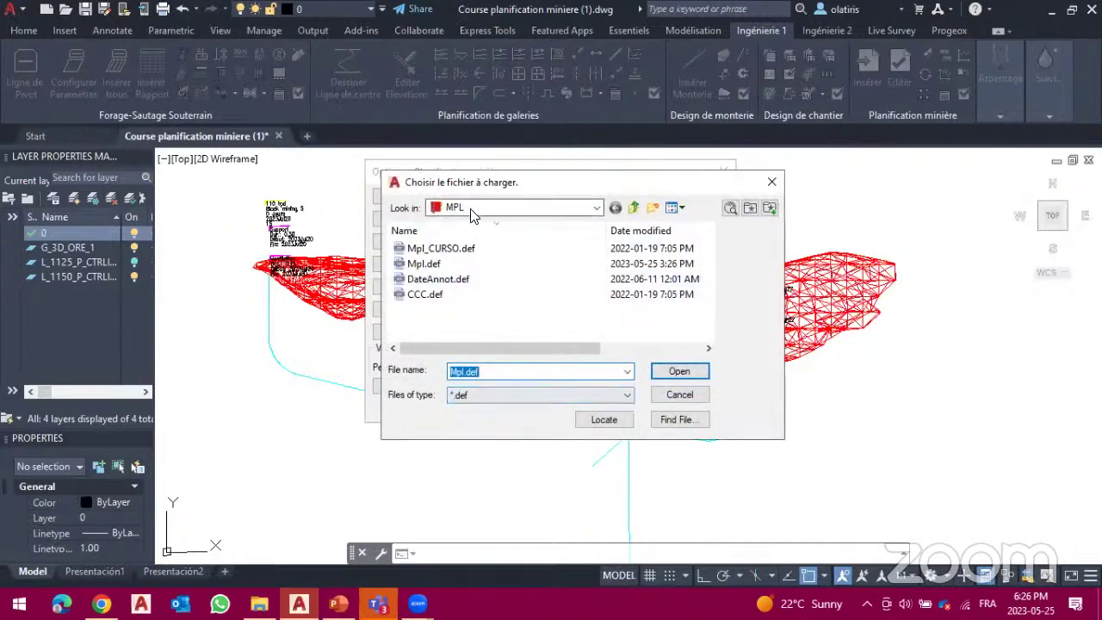
click(517, 208)
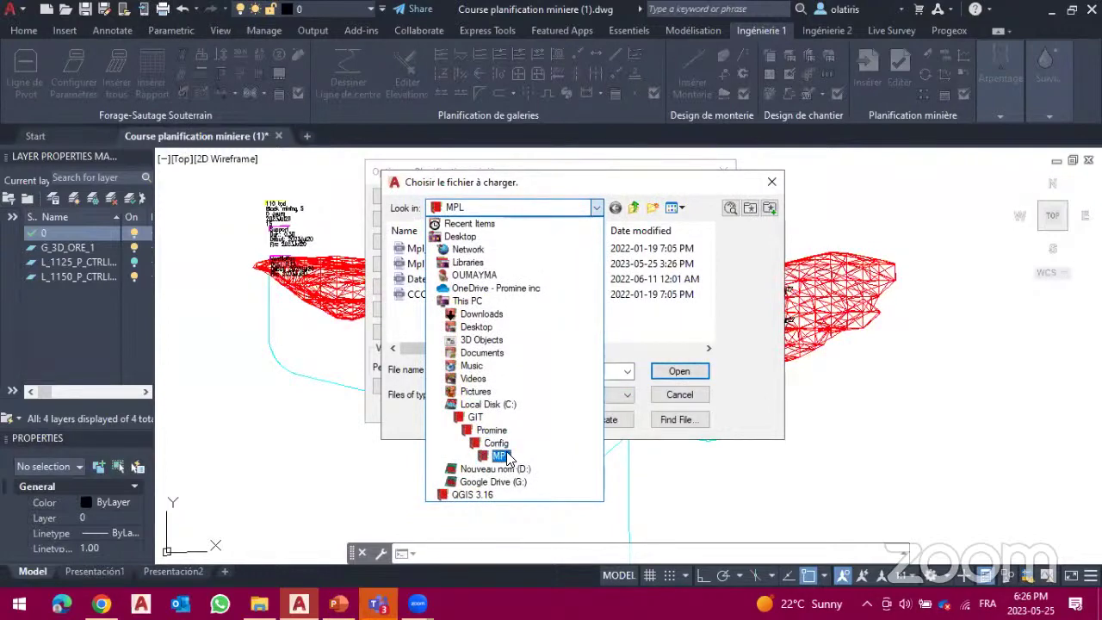
click(591, 182)
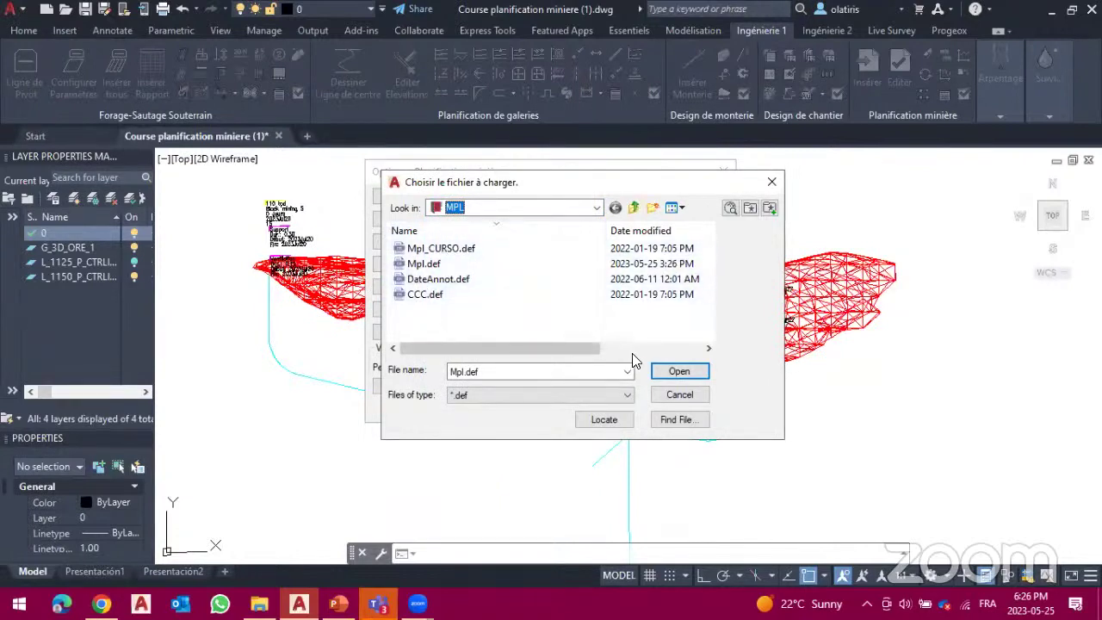
click(771, 184)
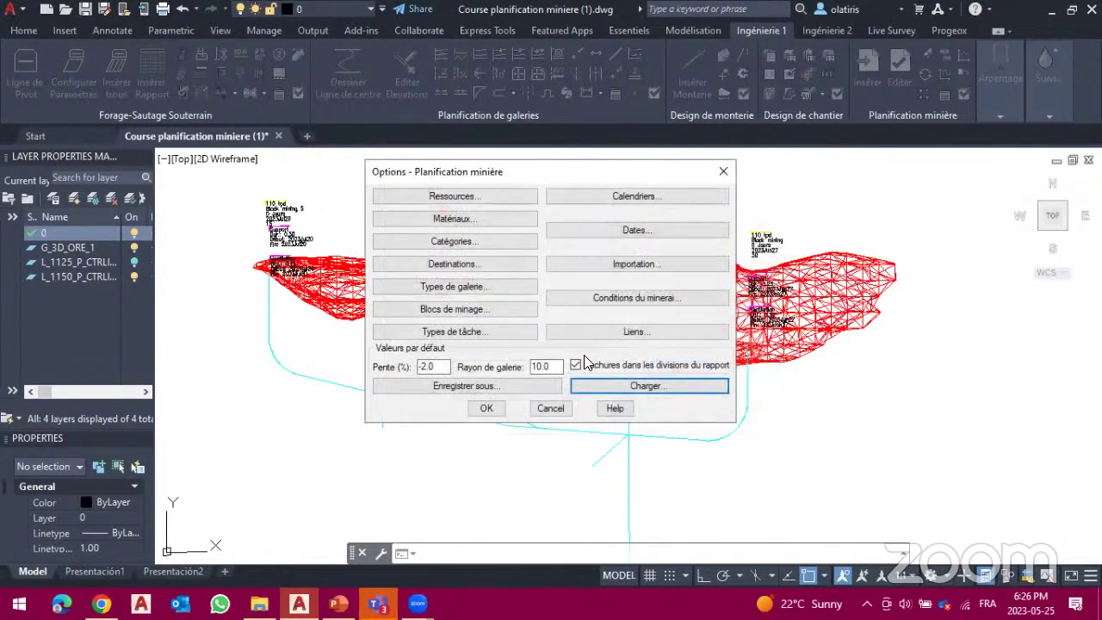
click(486, 411)
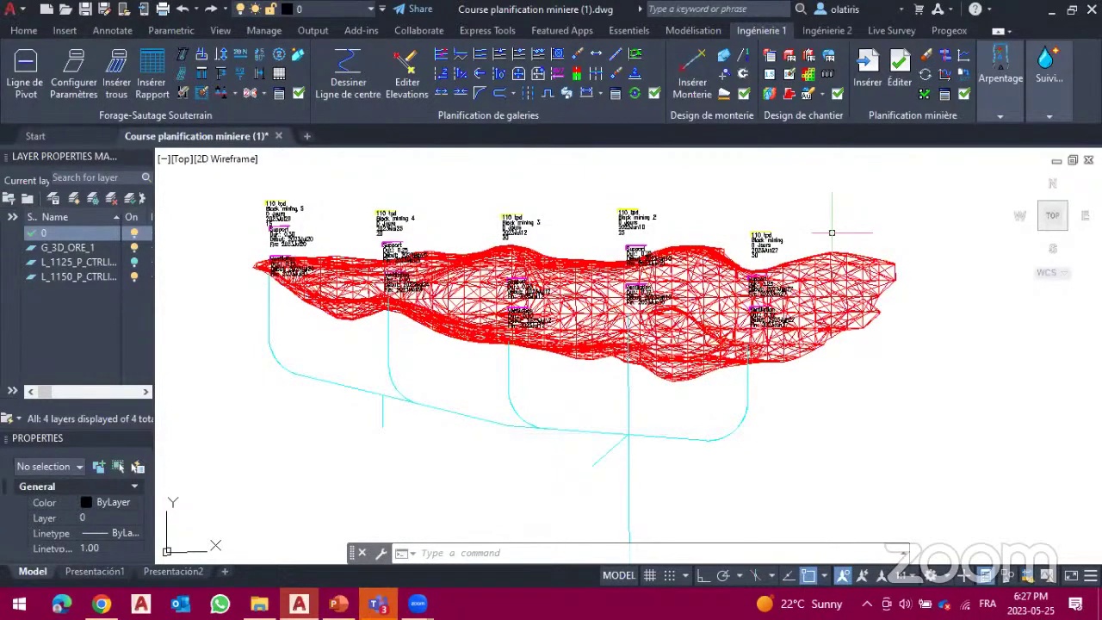
Step: Orbit the model into a 3D view and examine the orebody and the layer of the centreline crossing it
mouse_move(875, 274)
mouse_move(1053, 218)
mouse_down()
mouse_move(1029, 162)
mouse_move(910, 485)
mouse_move(839, 431)
mouse_move(858, 423)
mouse_move(925, 494)
mouse_move(900, 500)
mouse_move(895, 544)
mouse_move(834, 155)
mouse_move(761, 162)
mouse_move(778, 184)
mouse_up()
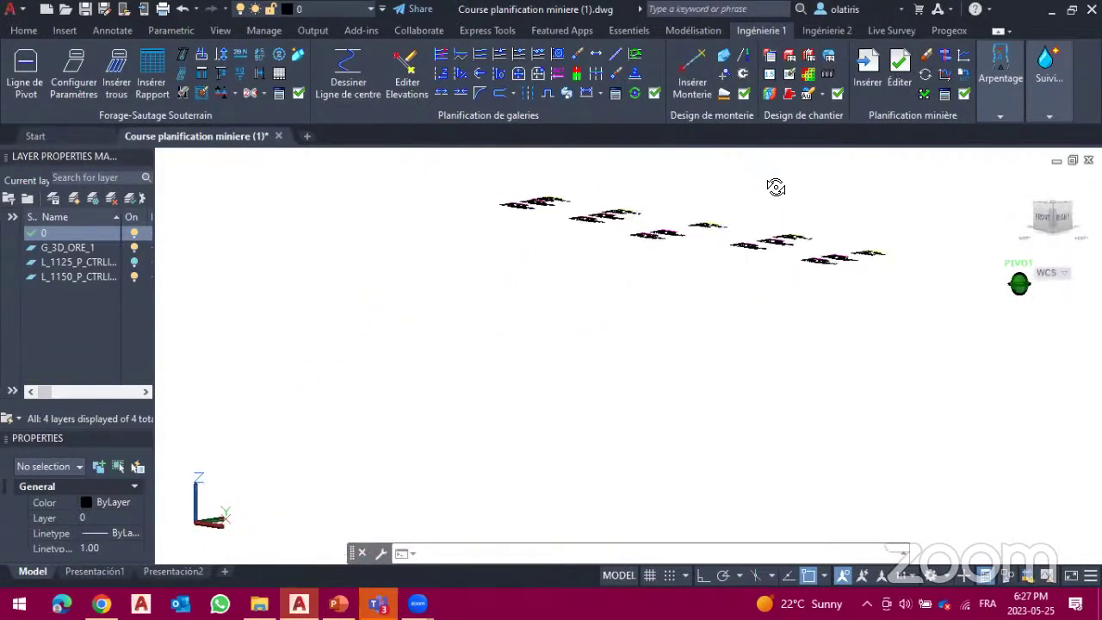
key(Escape)
scroll(777, 186, down, 6)
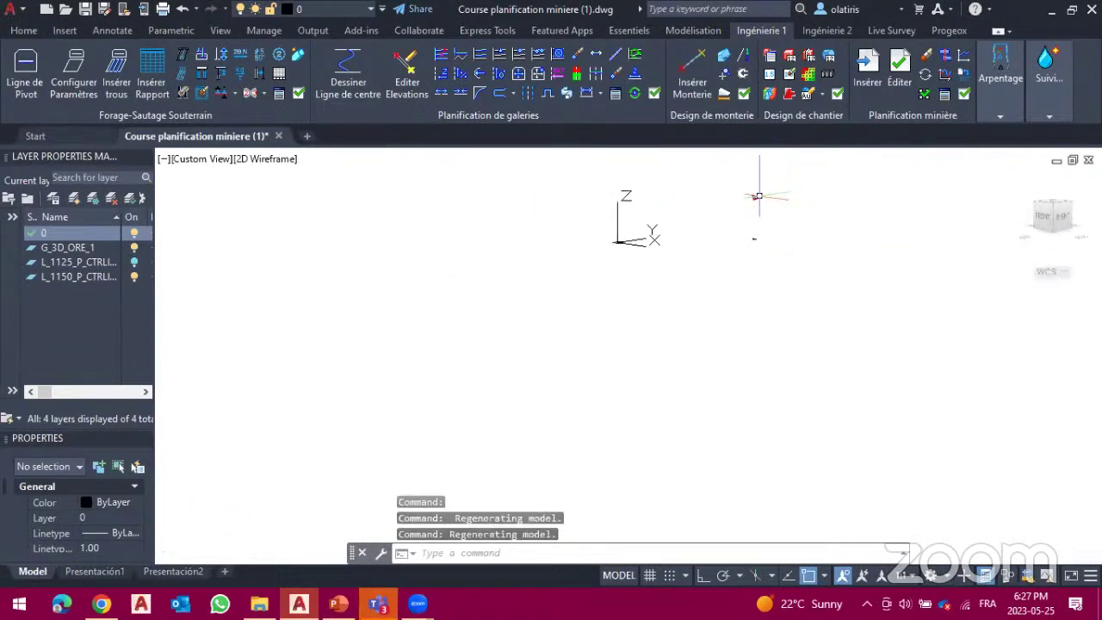
scroll(760, 196, up, 4)
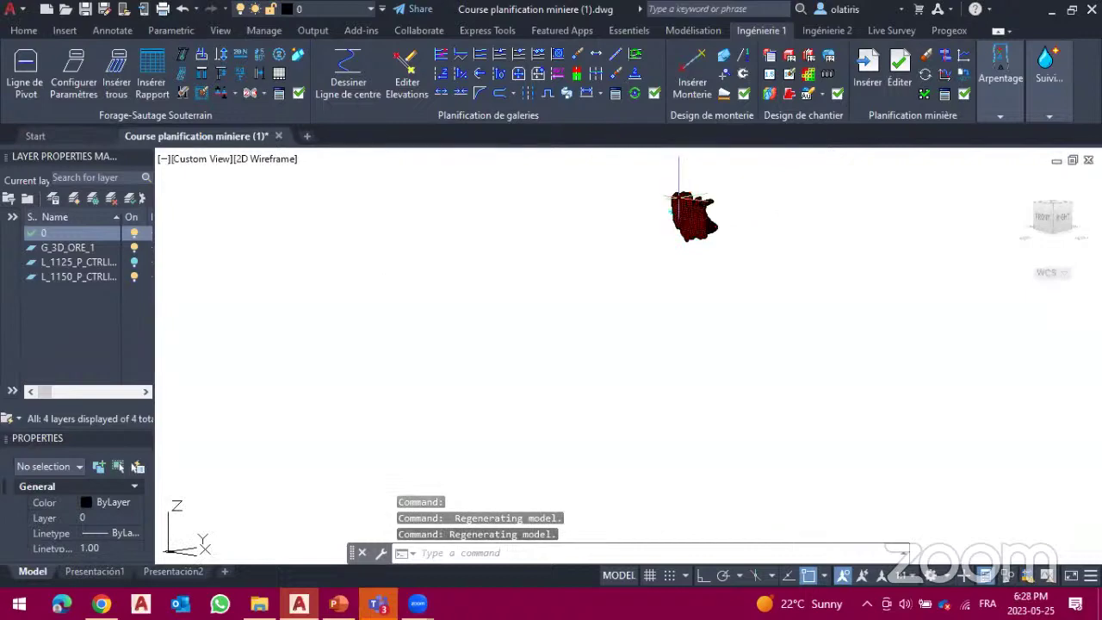
scroll(682, 180, up, 3)
scroll(681, 179, down, 2)
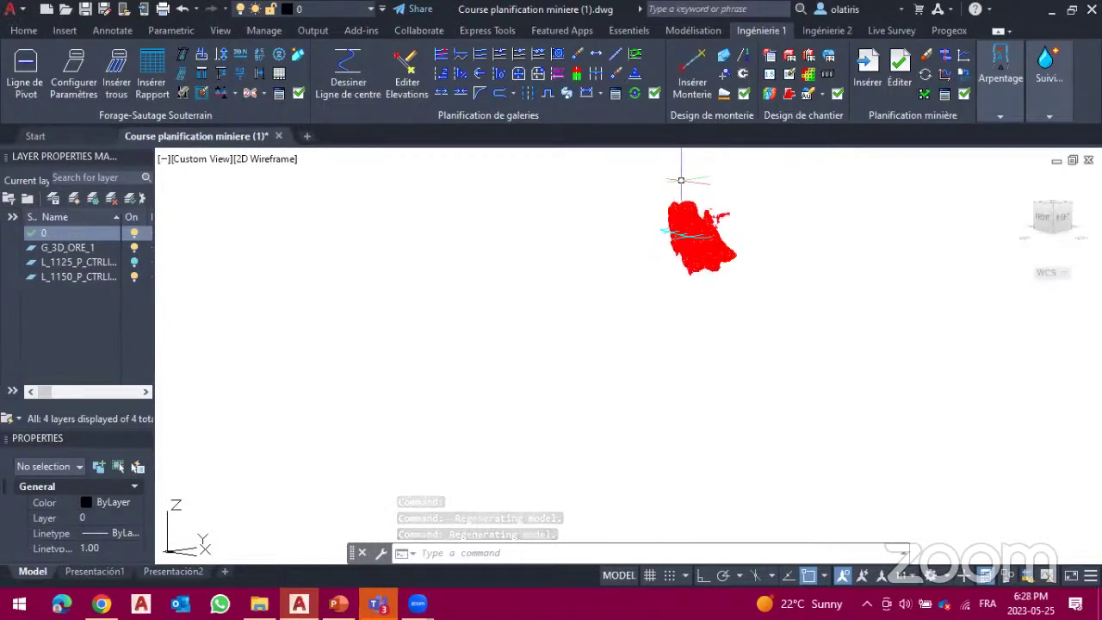
scroll(697, 207, up, 3)
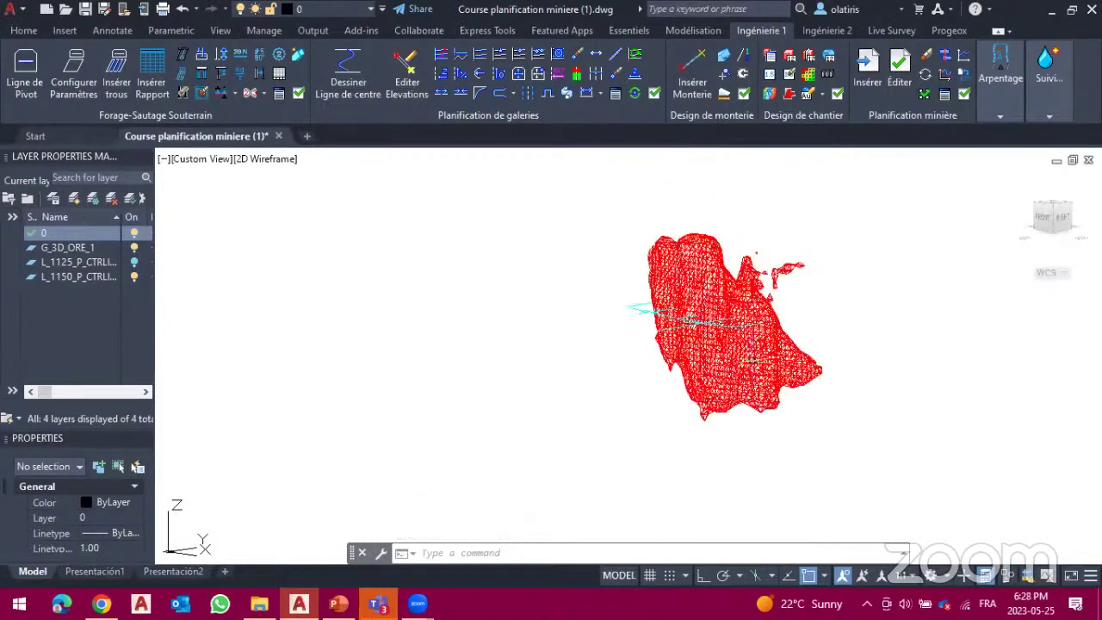
scroll(809, 325, up, 2)
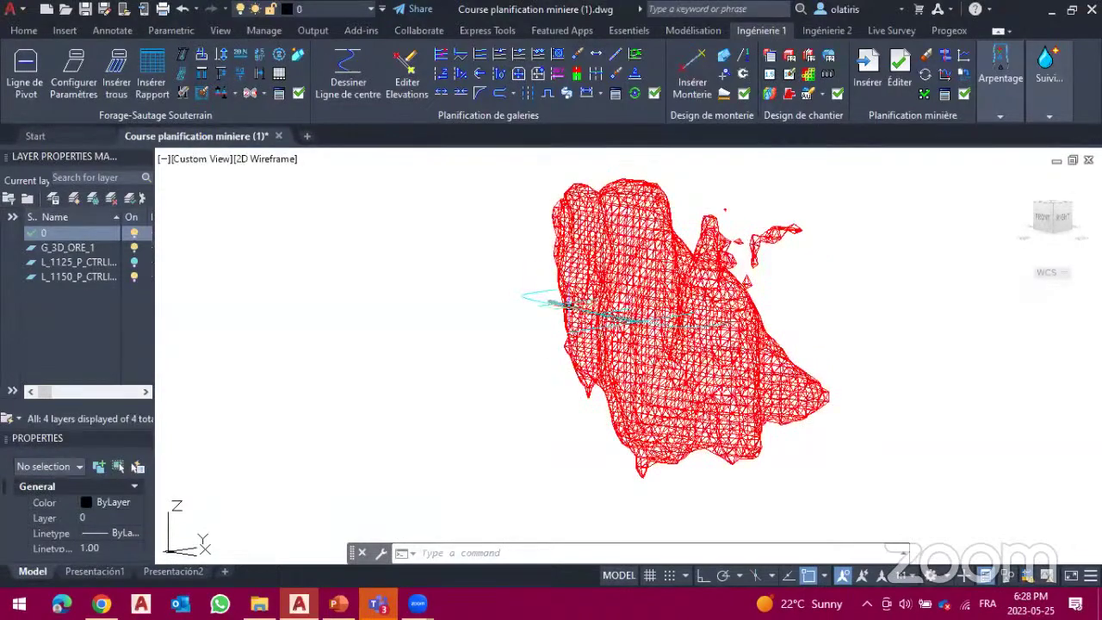
mouse_move(575, 317)
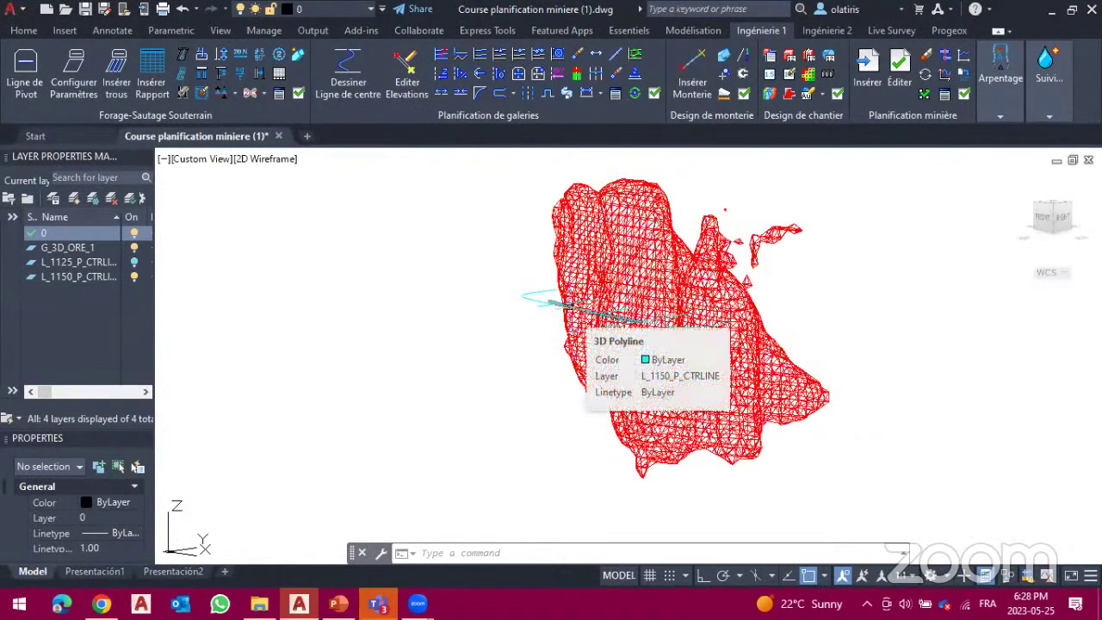
Step: Return the model to the top view and turn off the L_1150_P_CTRLINE layer
click(1056, 215)
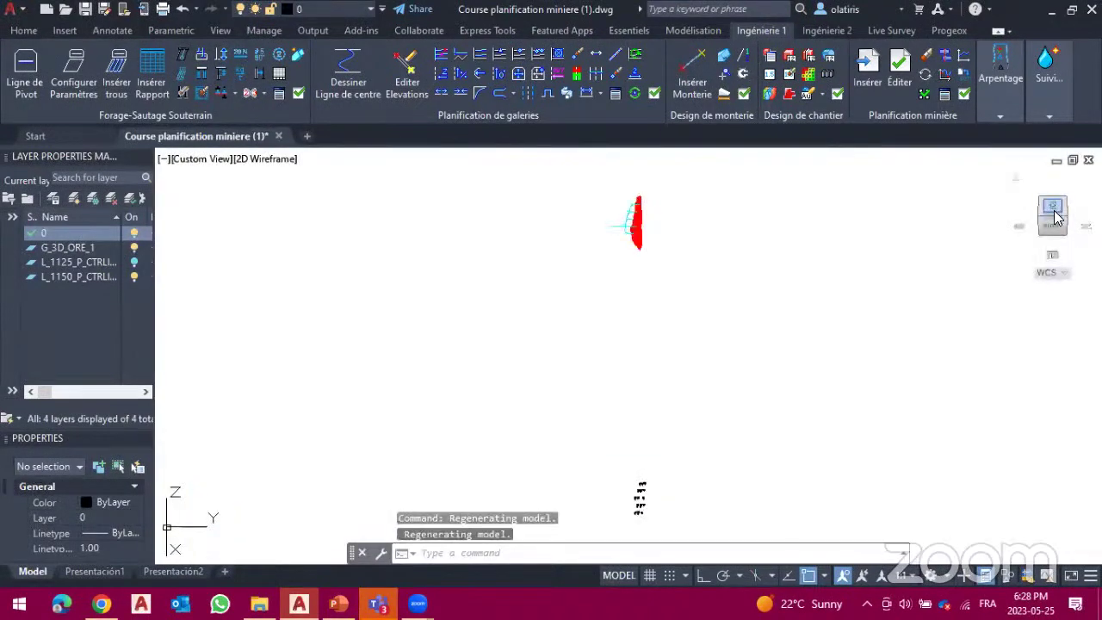
click(1055, 214)
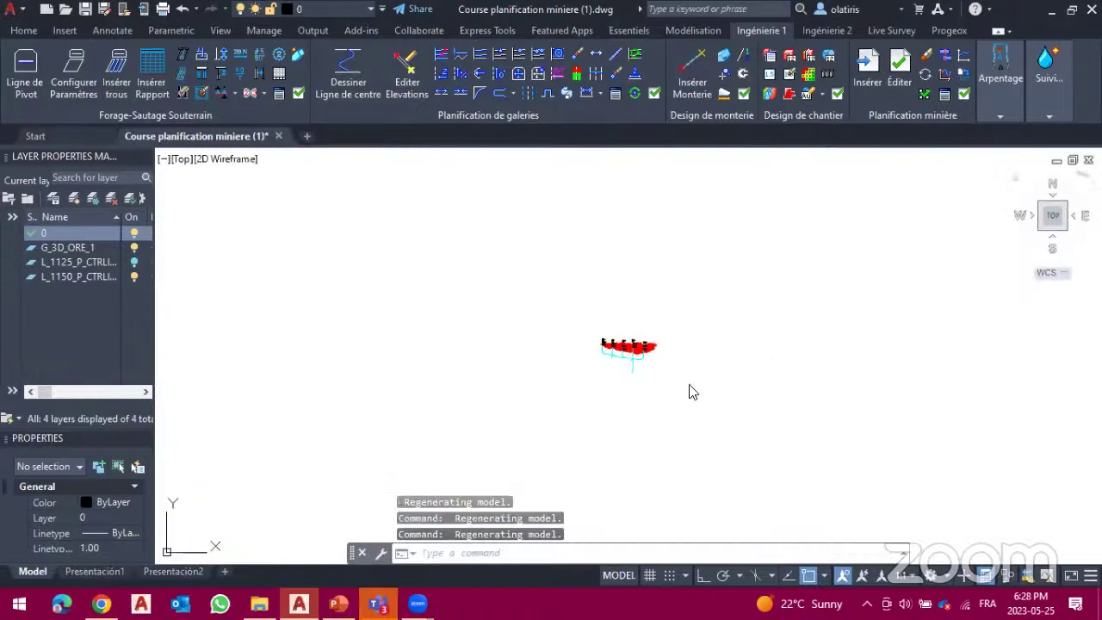
scroll(638, 361, up, 5)
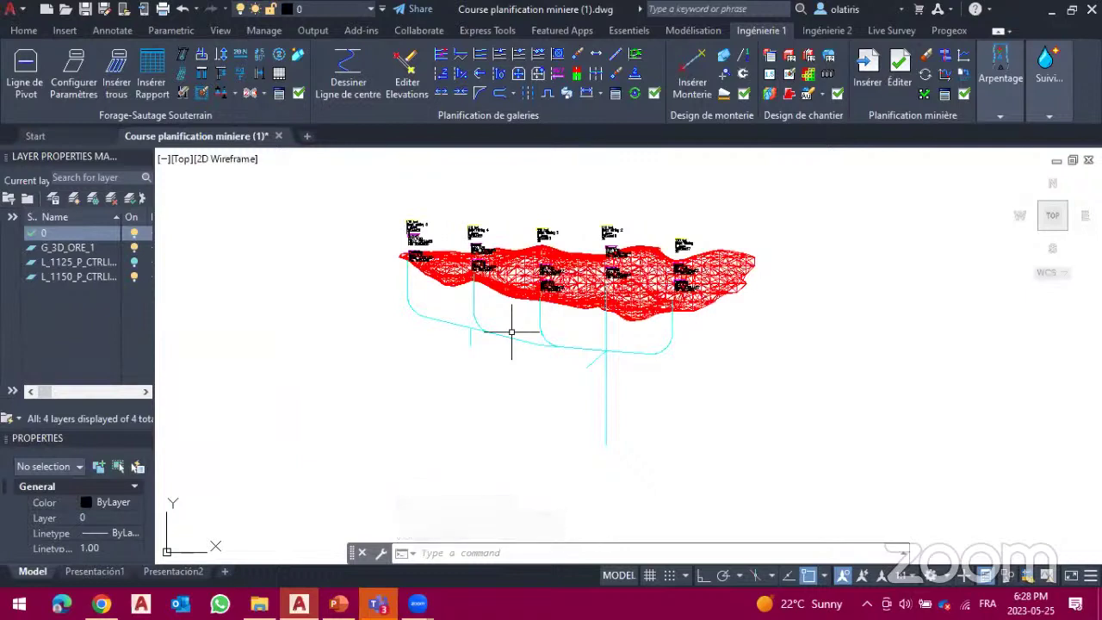
click(134, 277)
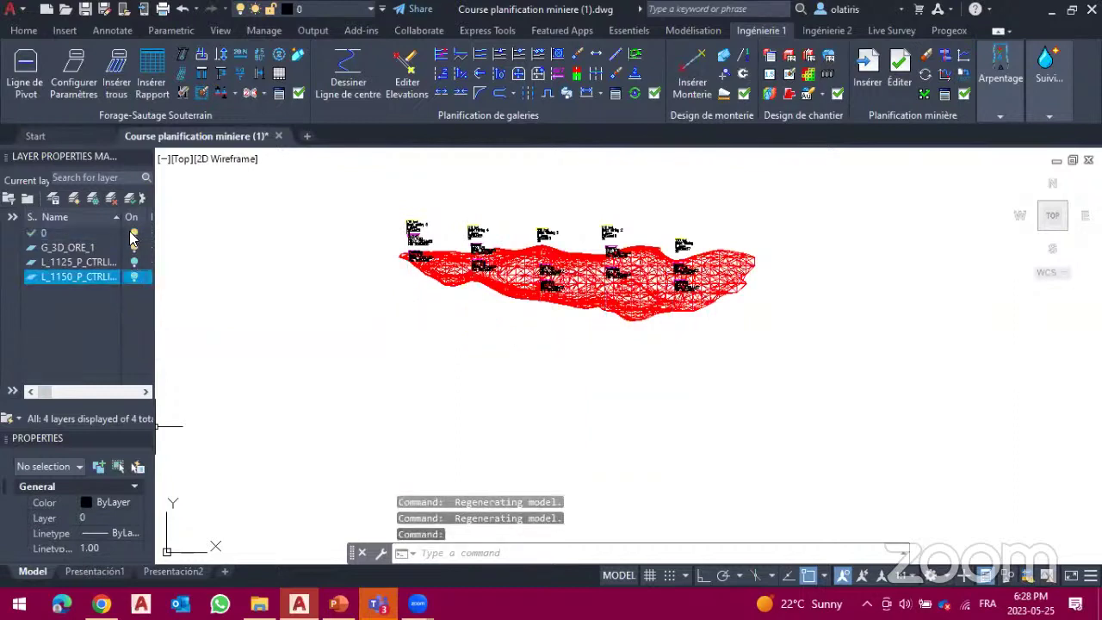
Step: Turn off the current layer 0 to hide the task labels over the orebody
click(134, 233)
click(133, 233)
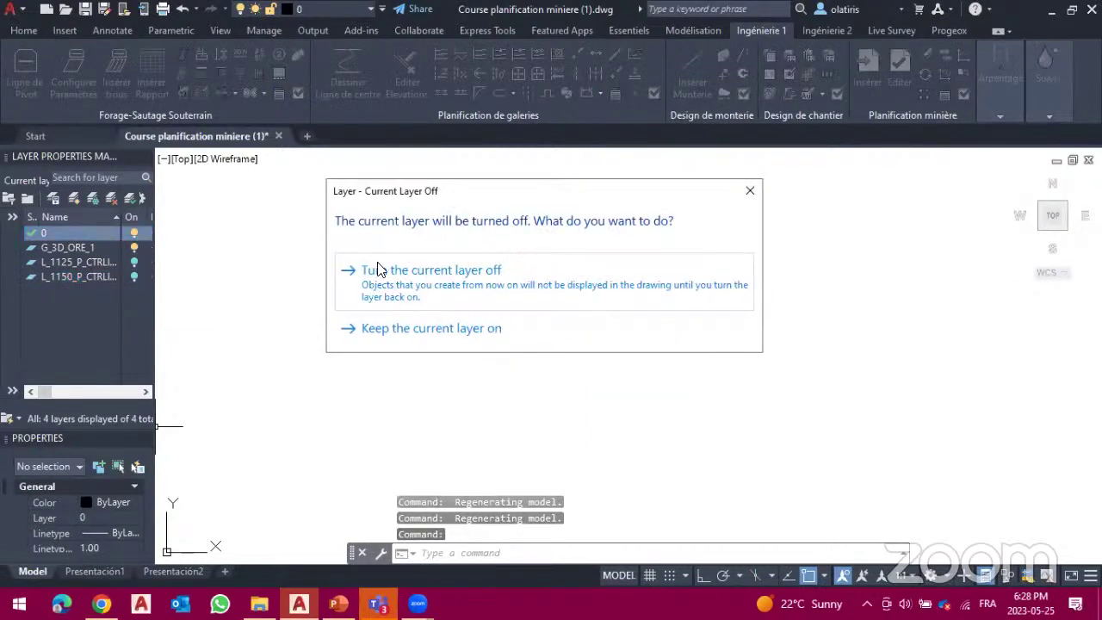
click(396, 277)
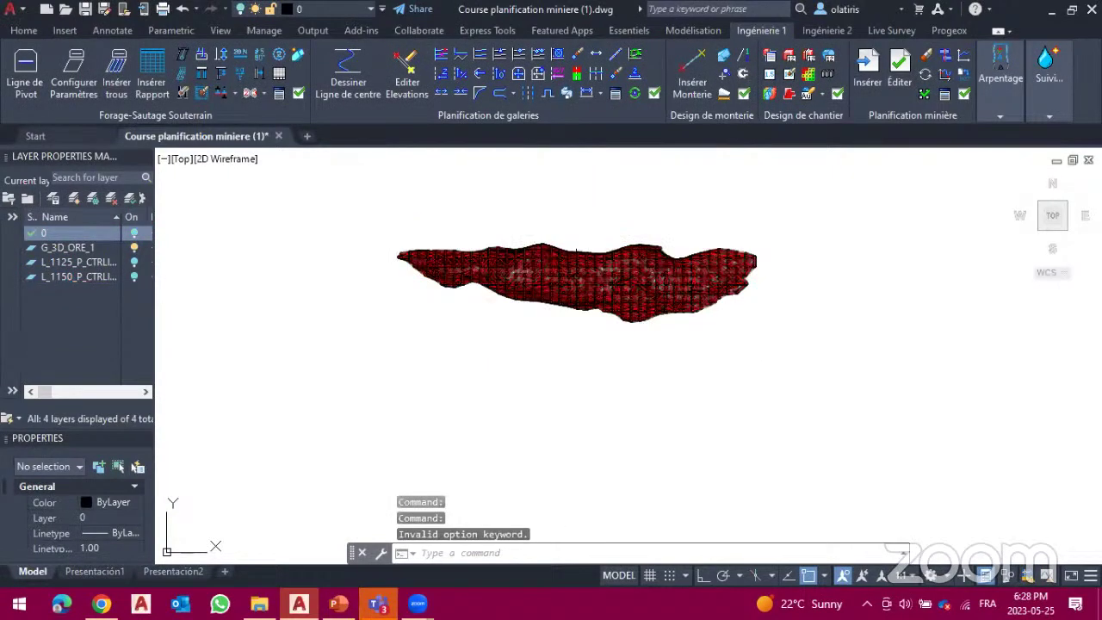
scroll(578, 279, up, 2)
scroll(576, 277, up, 2)
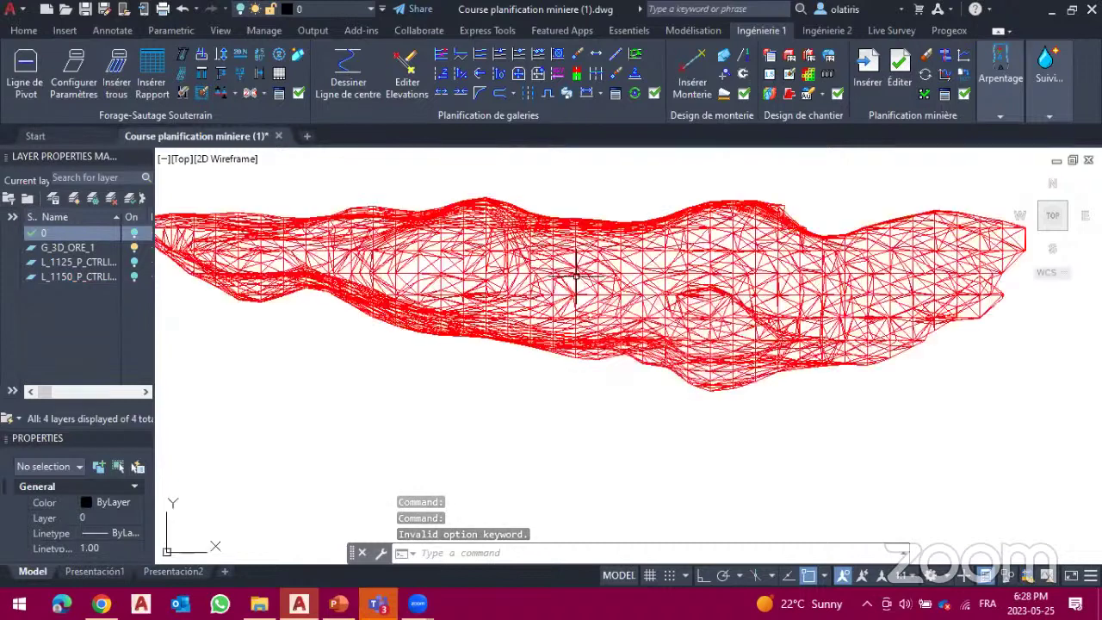
scroll(576, 277, down, 4)
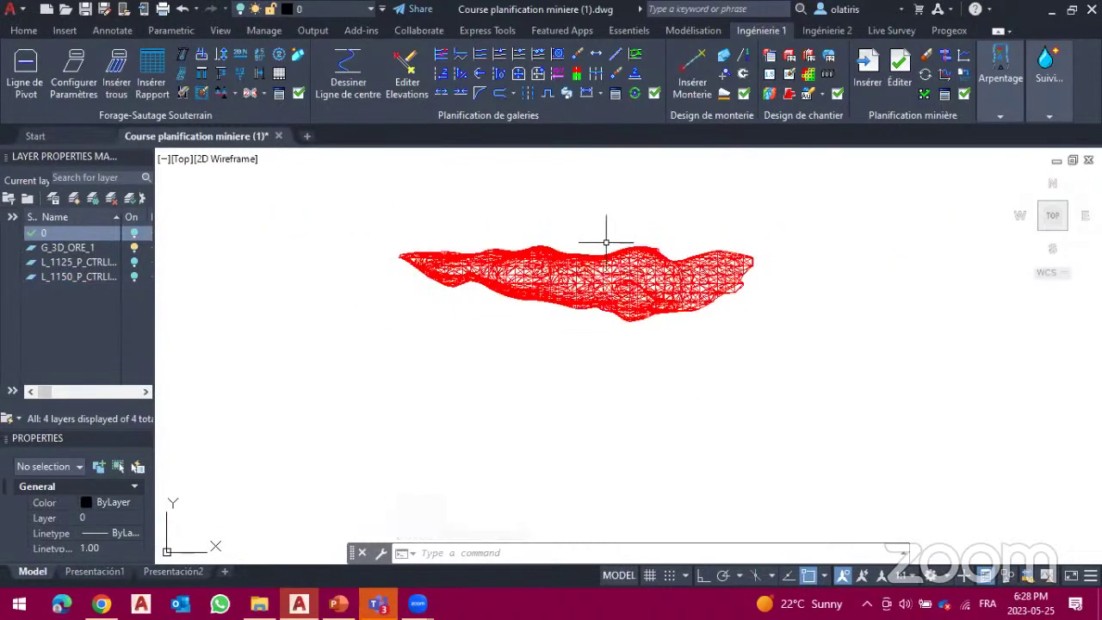
Step: Cut an elevation-type section of the orebody at coordinate 1125, named NV 1125, keeping the front and back clips of 10 and -10
click(628, 31)
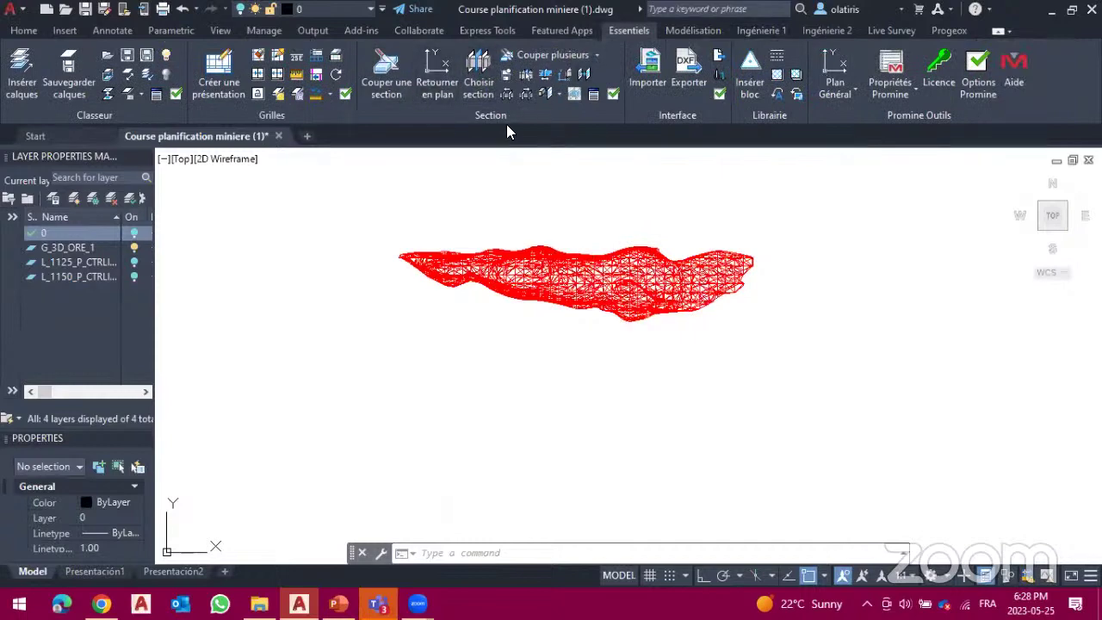
click(391, 93)
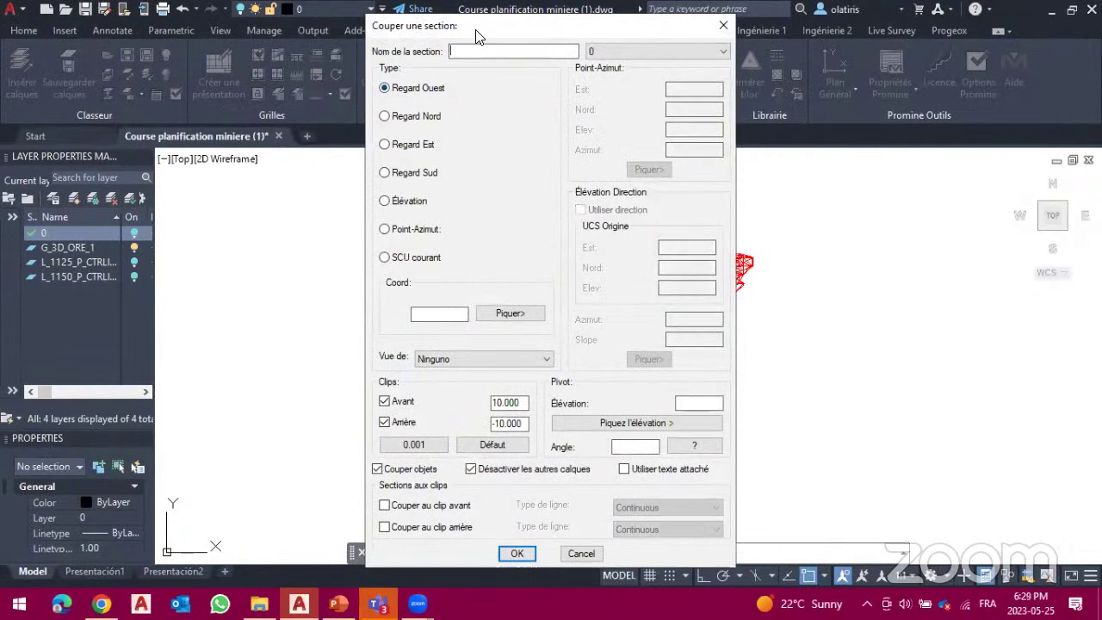
drag(478, 37, 791, 44)
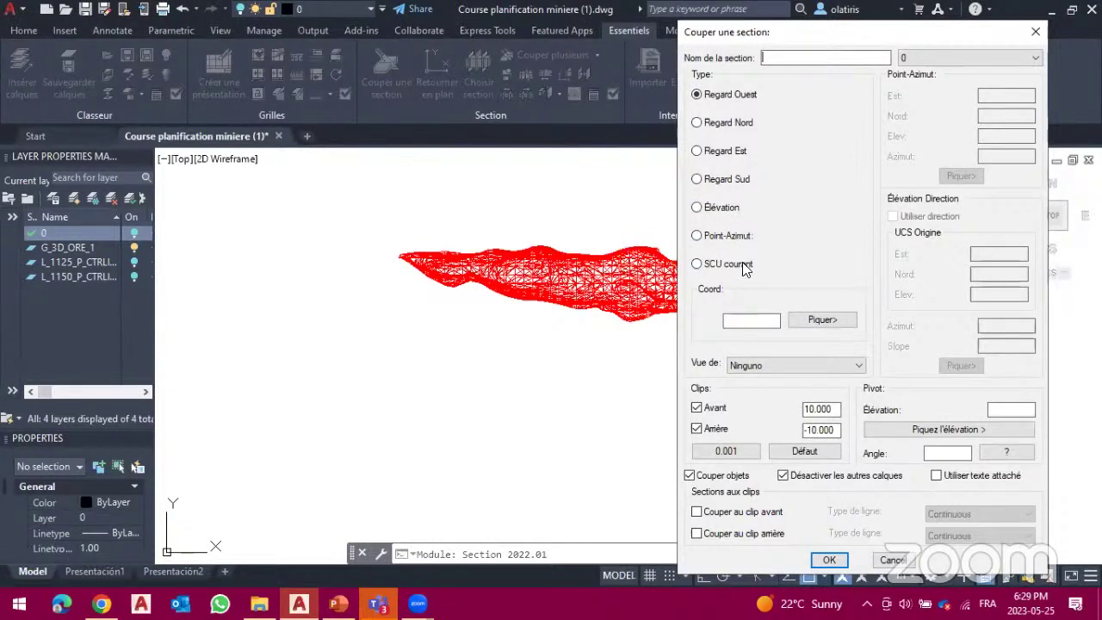
click(698, 207)
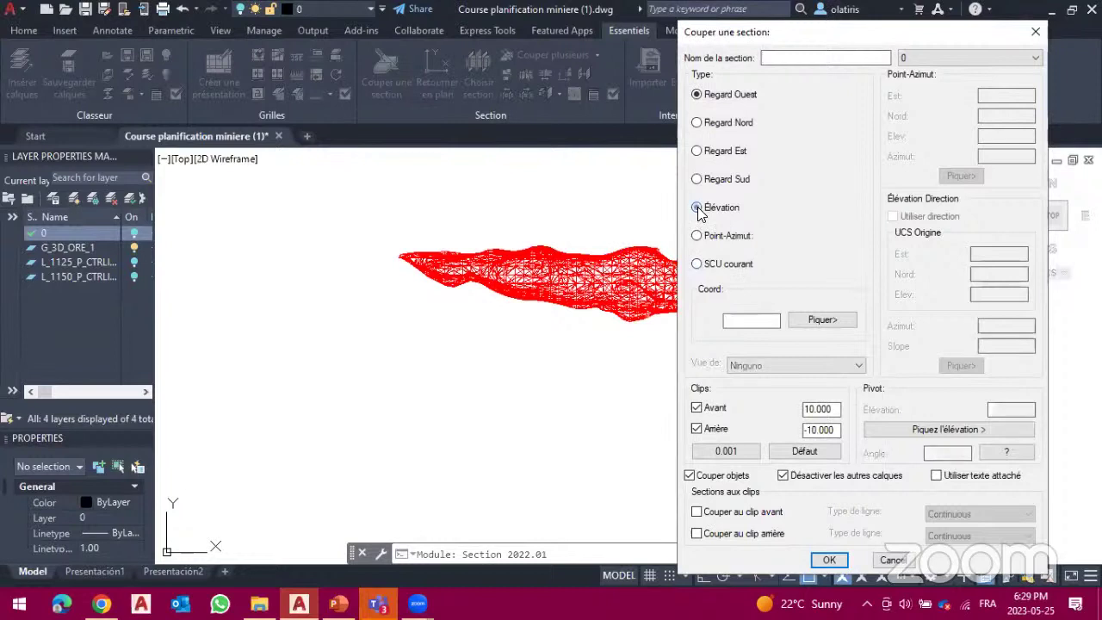
click(764, 324)
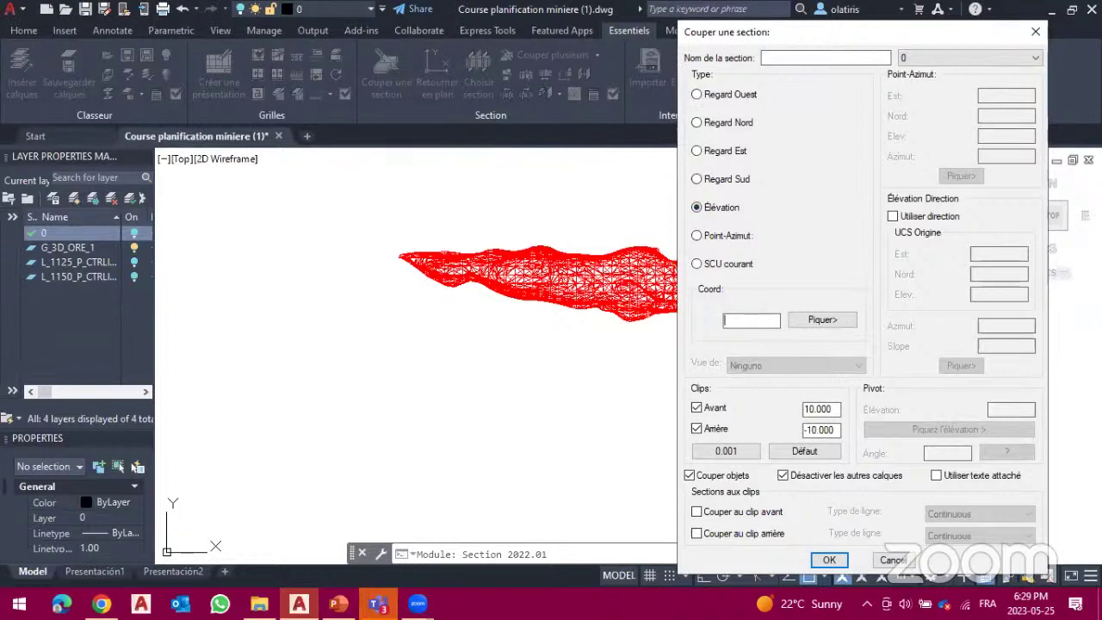
text(1125)
click(811, 320)
click(868, 63)
text(NV 1125)
click(829, 560)
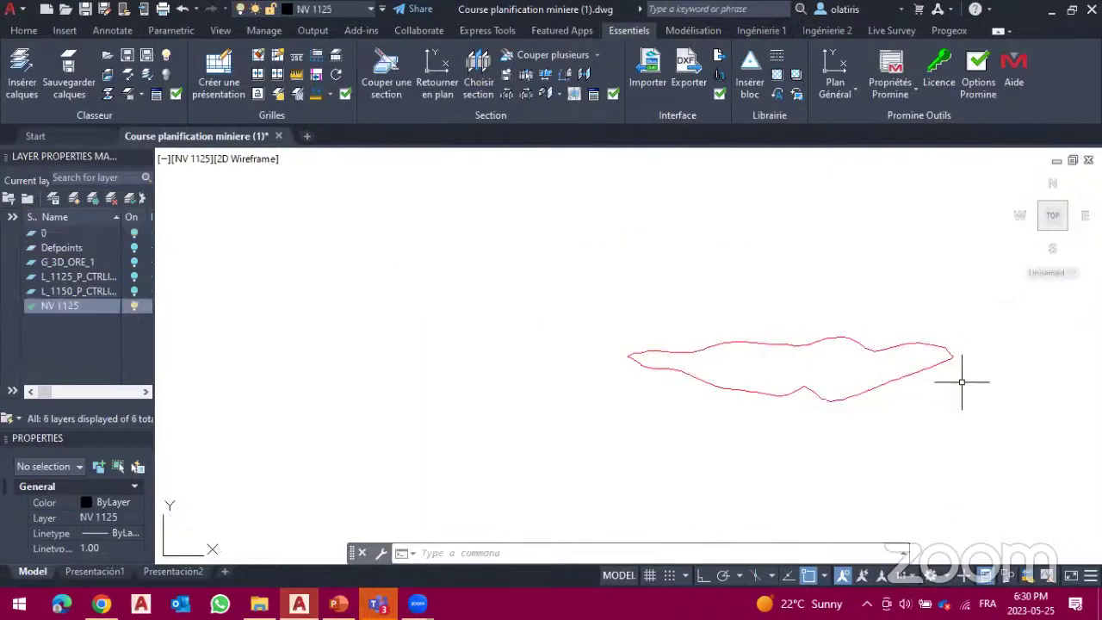
Step: Inspect the orebody outline in the NV 1125 section and return to the plan view with SECP
scroll(962, 381, up, 5)
scroll(962, 381, down, 6)
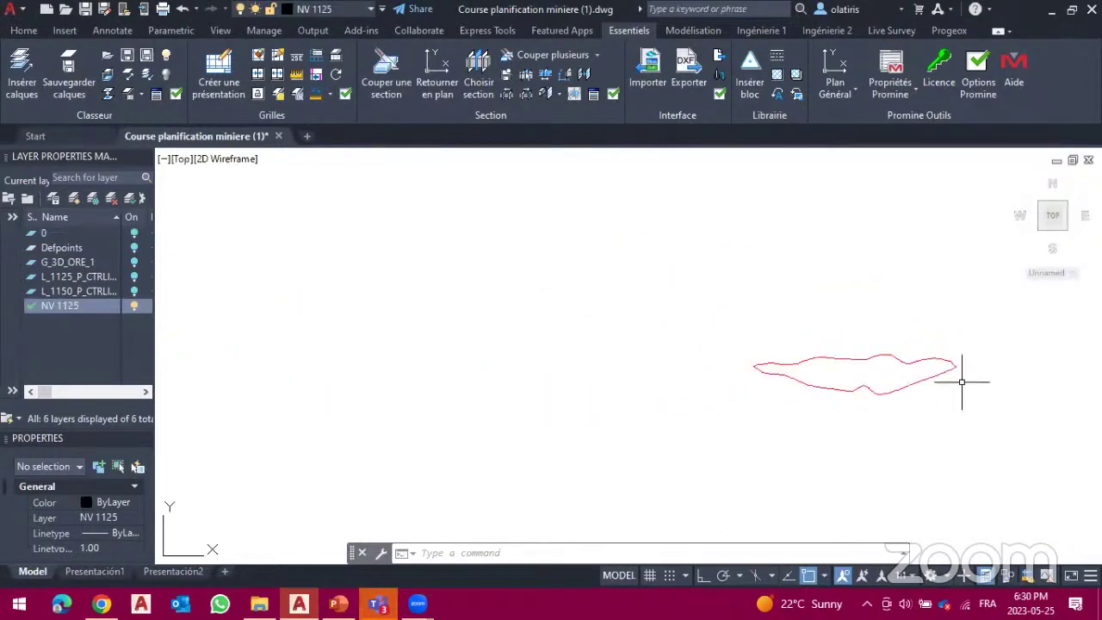
scroll(962, 382, up, 3)
scroll(962, 381, up, 2)
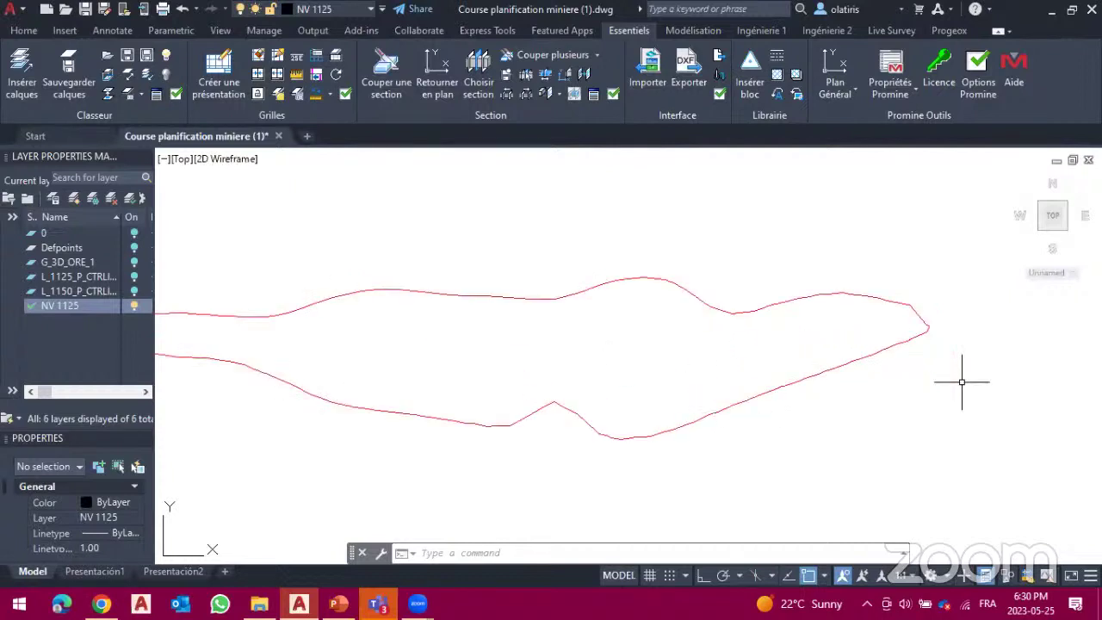
scroll(962, 382, down, 2)
scroll(962, 382, down, 2)
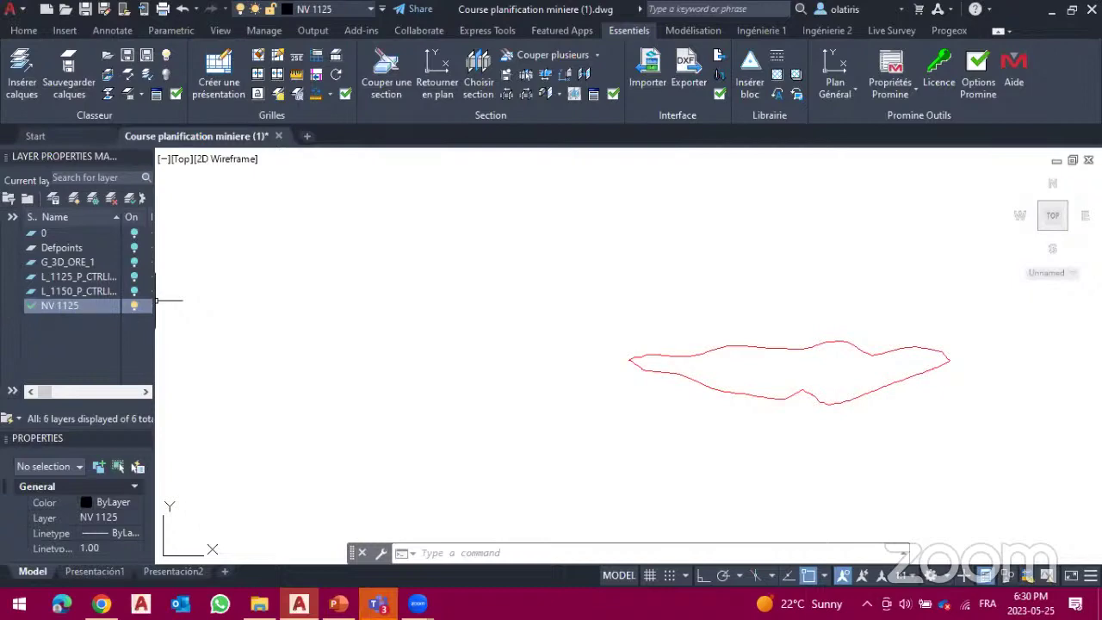
text(SECP)
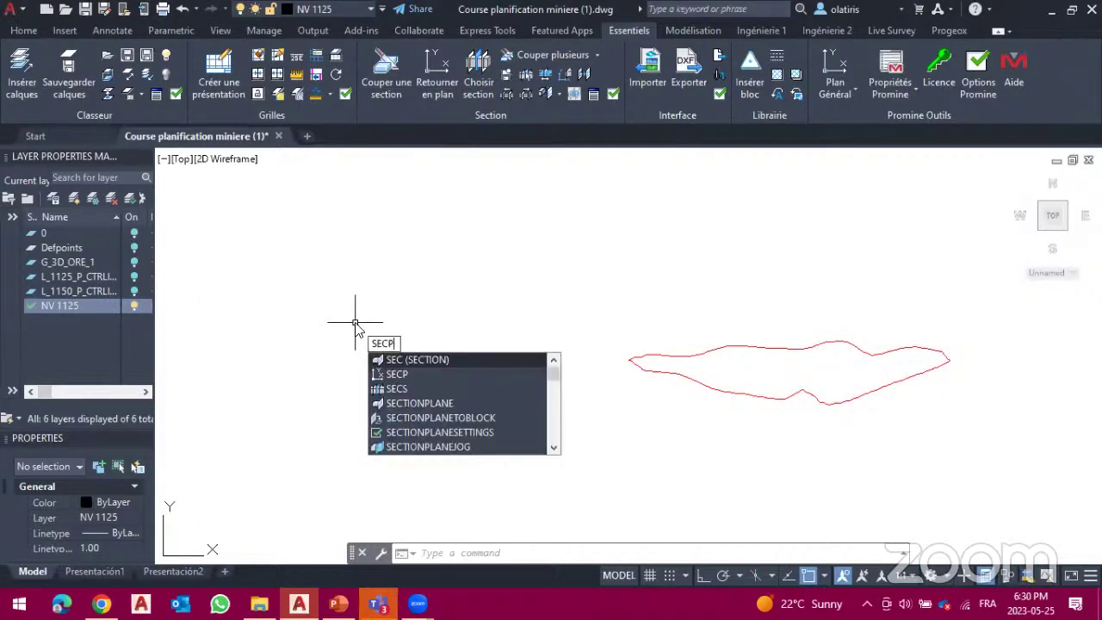
key(Return)
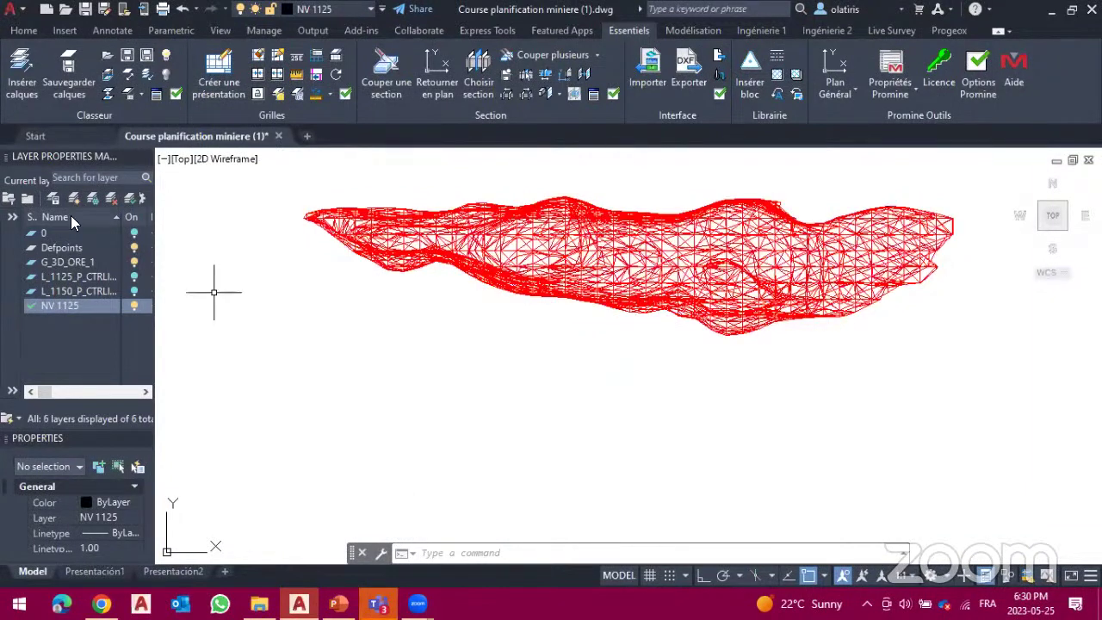
Step: Check the contents of layer 0, hide it again, and turn off the G_3D_ORE_1 layer to isolate the section outline
click(134, 237)
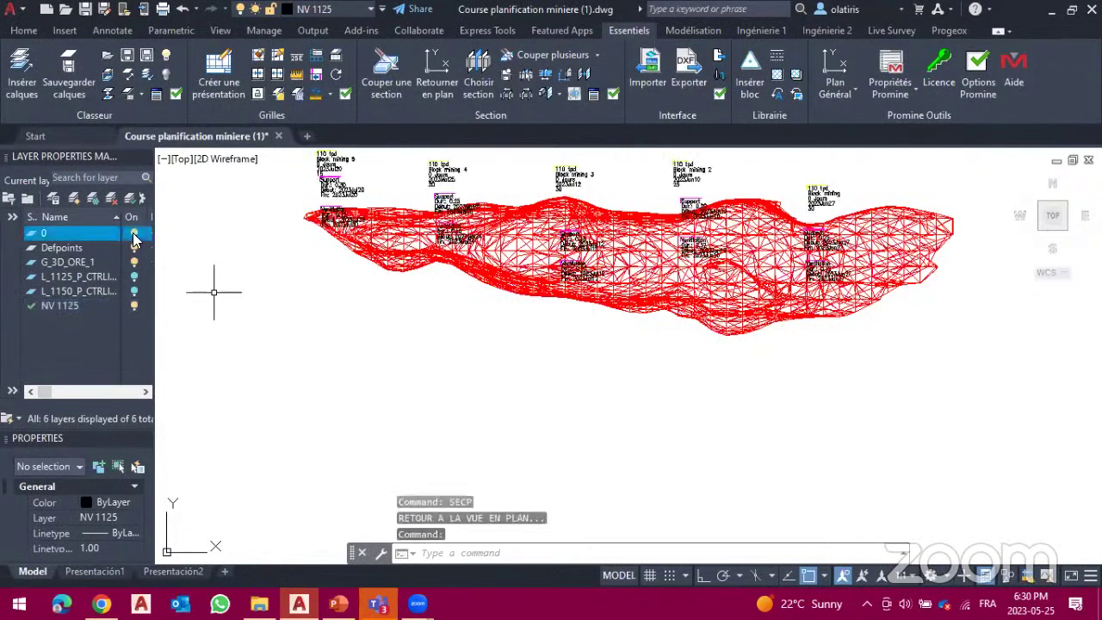
click(133, 236)
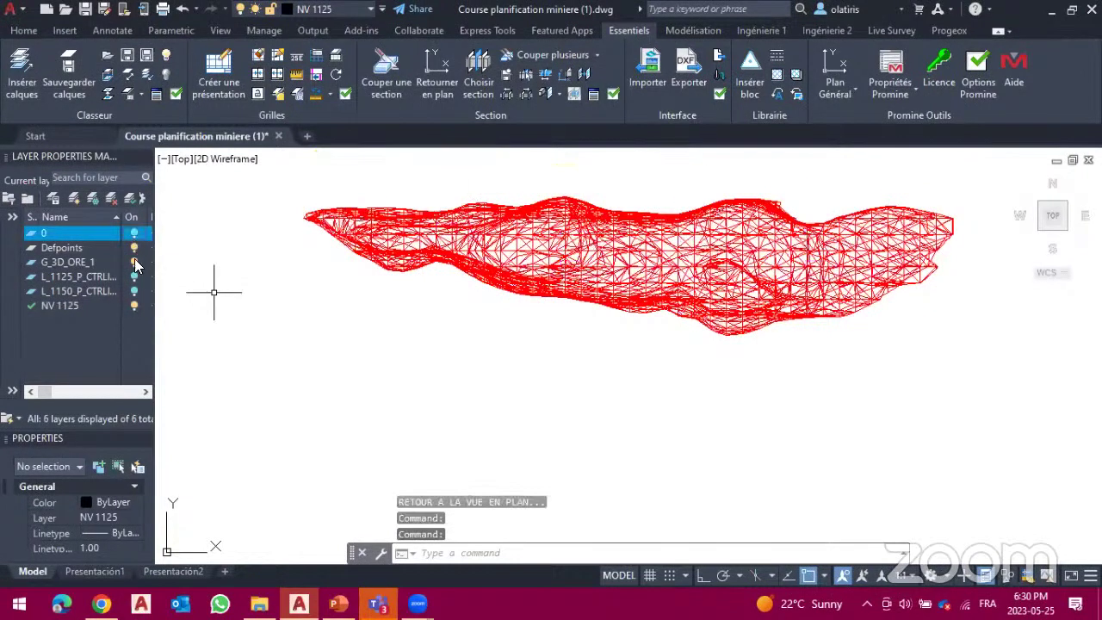
click(135, 263)
click(135, 263)
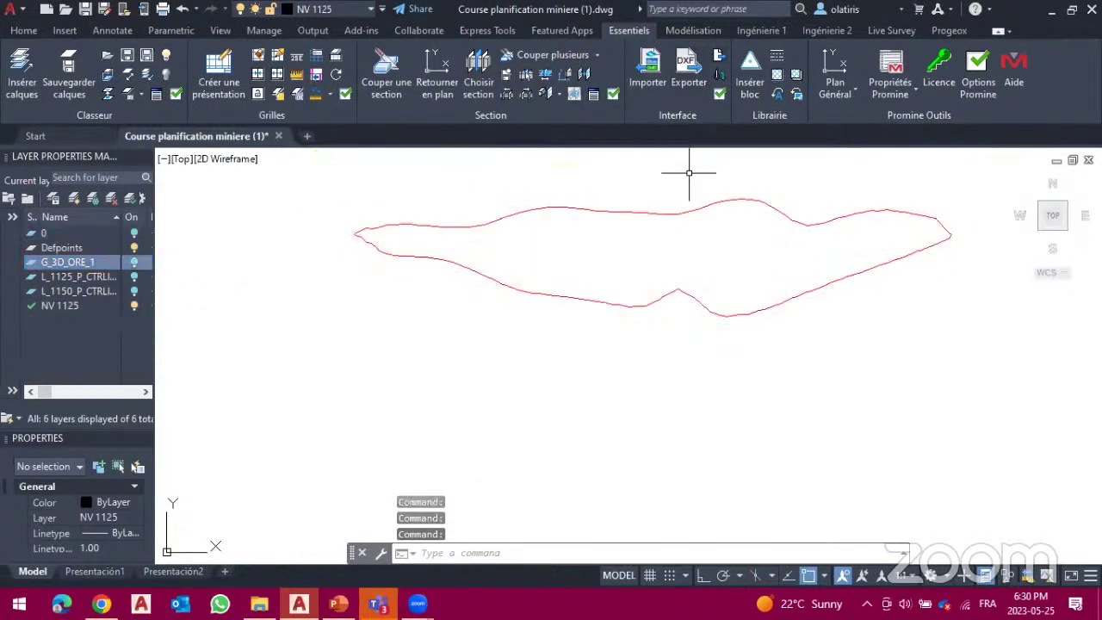
Step: Offset the NV 1125 orebody outline outward by a distance of 20
scroll(689, 173, up, 2)
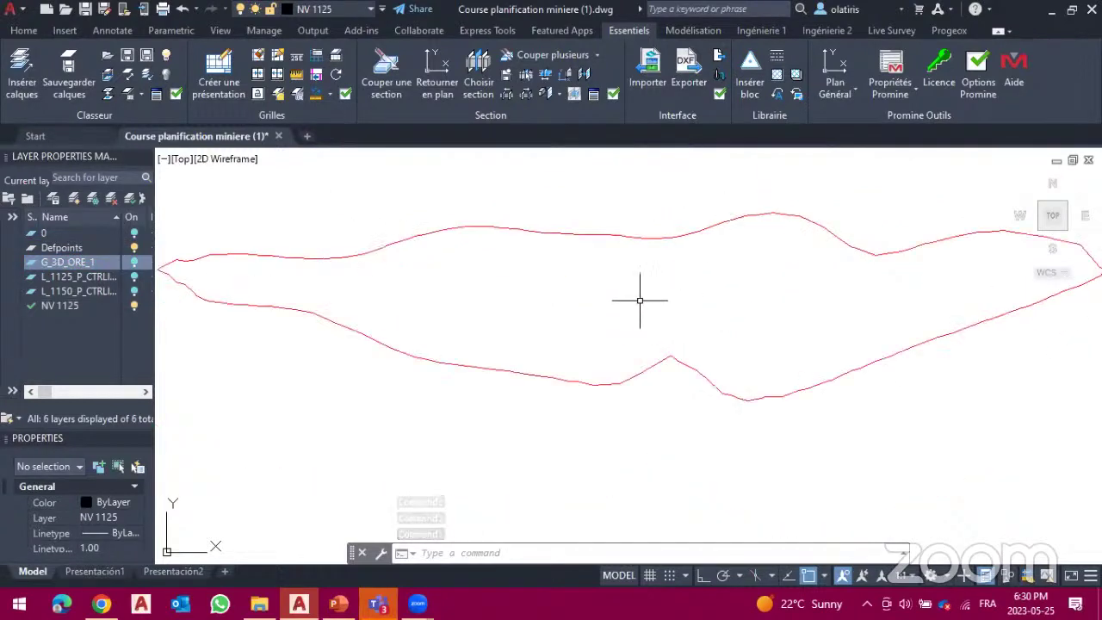
click(542, 549)
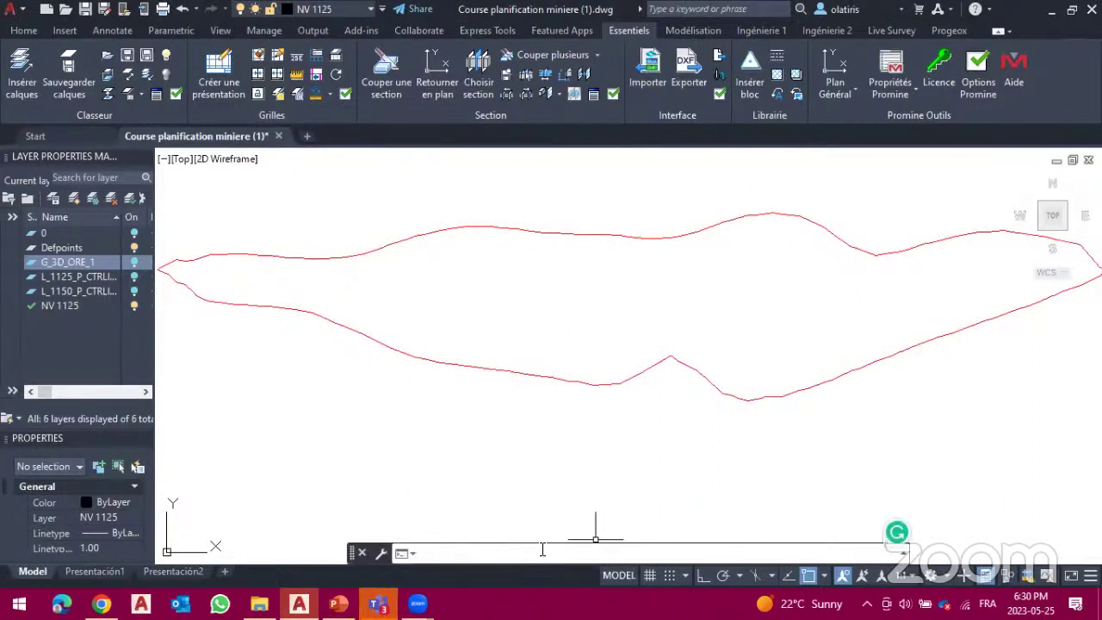
text(OFFSET)
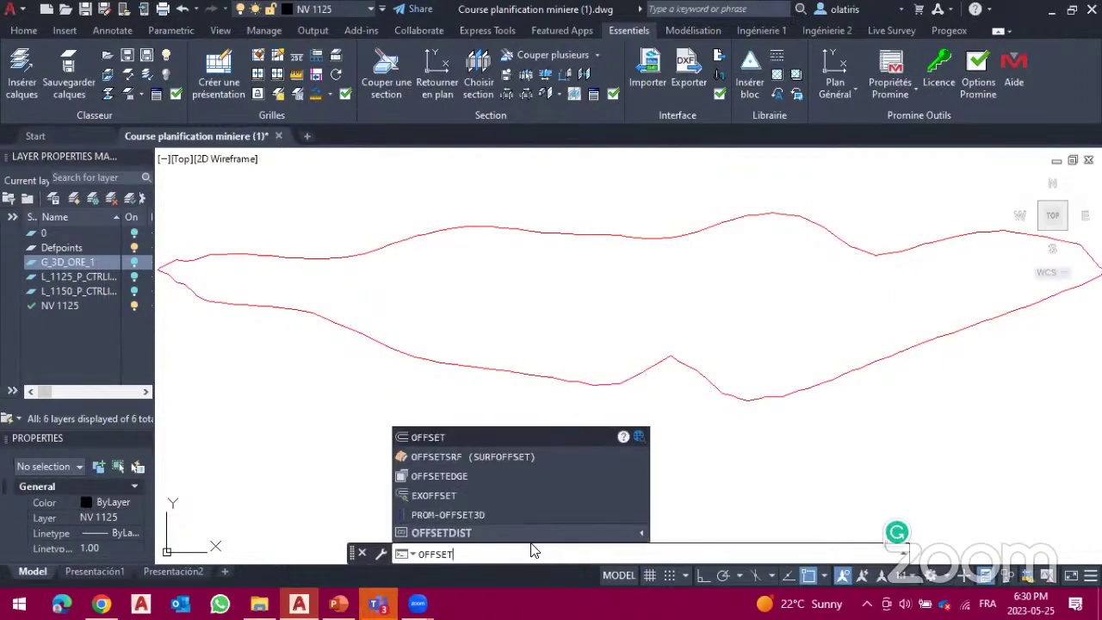
click(475, 437)
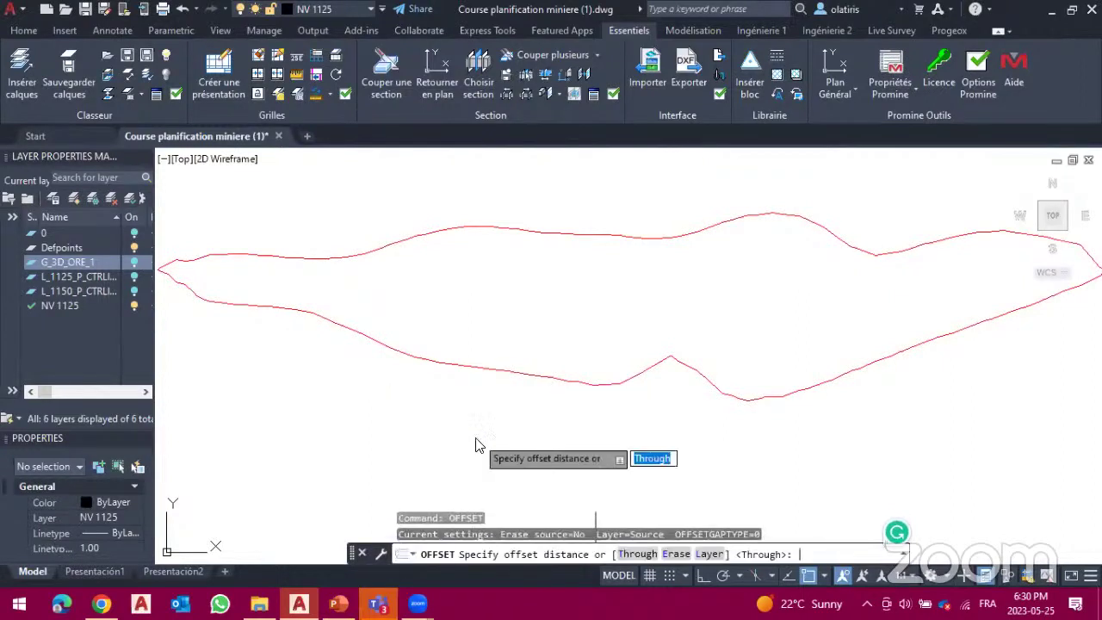
click(551, 376)
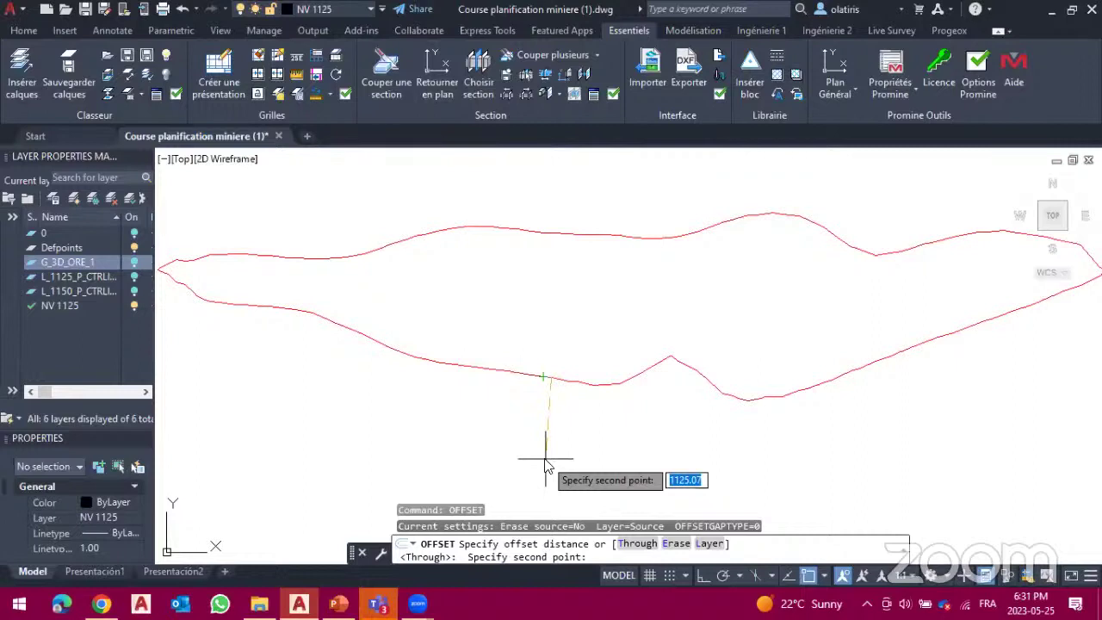
text(20)
key(Return)
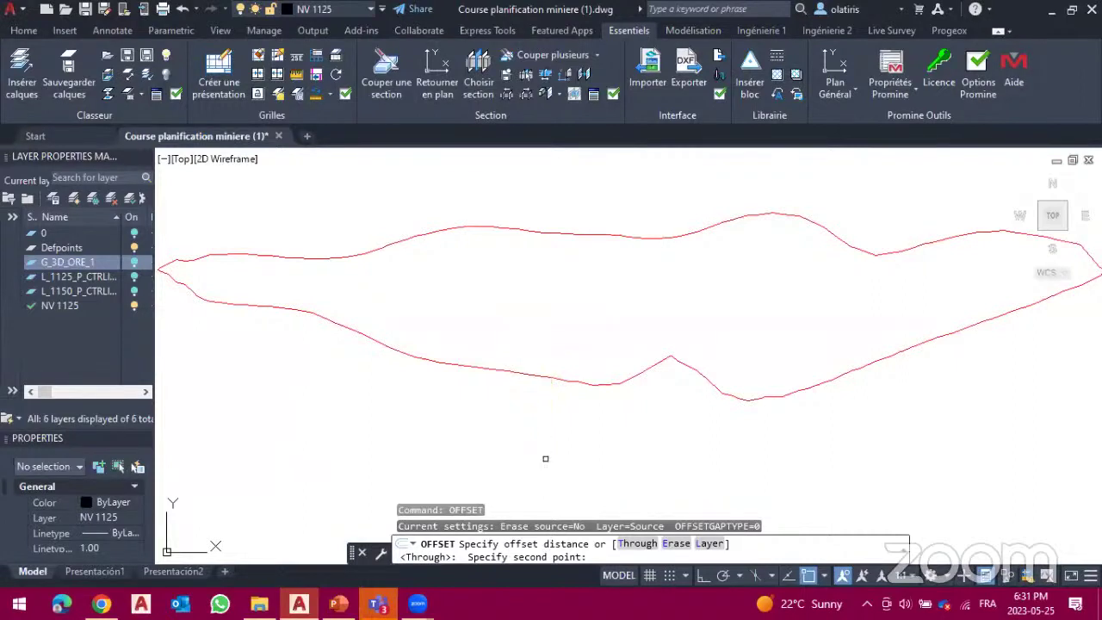
click(543, 375)
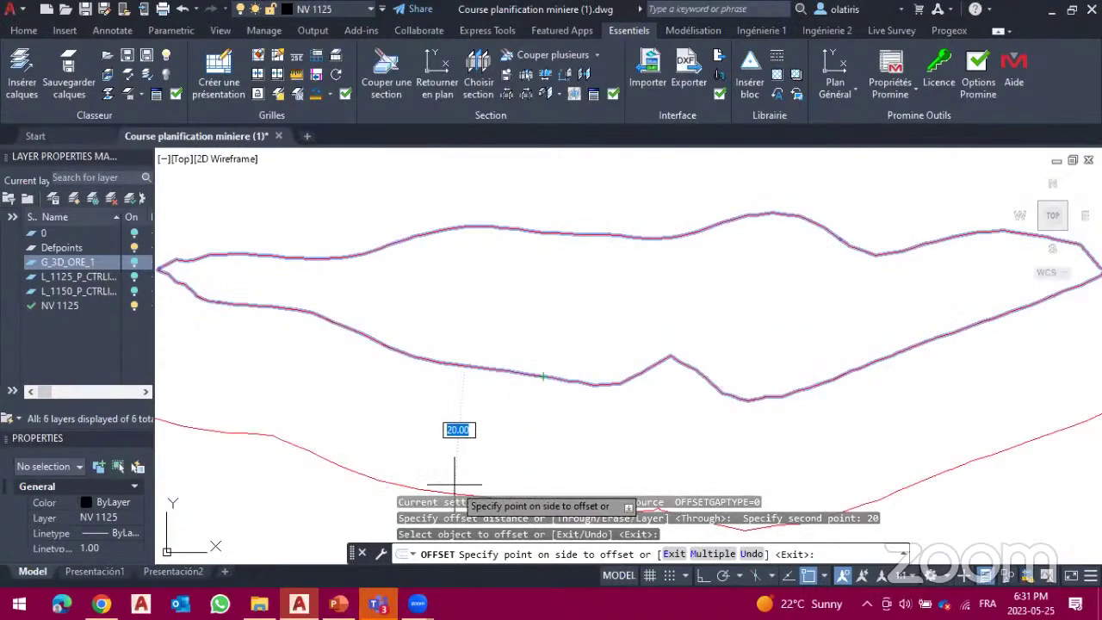
click(438, 491)
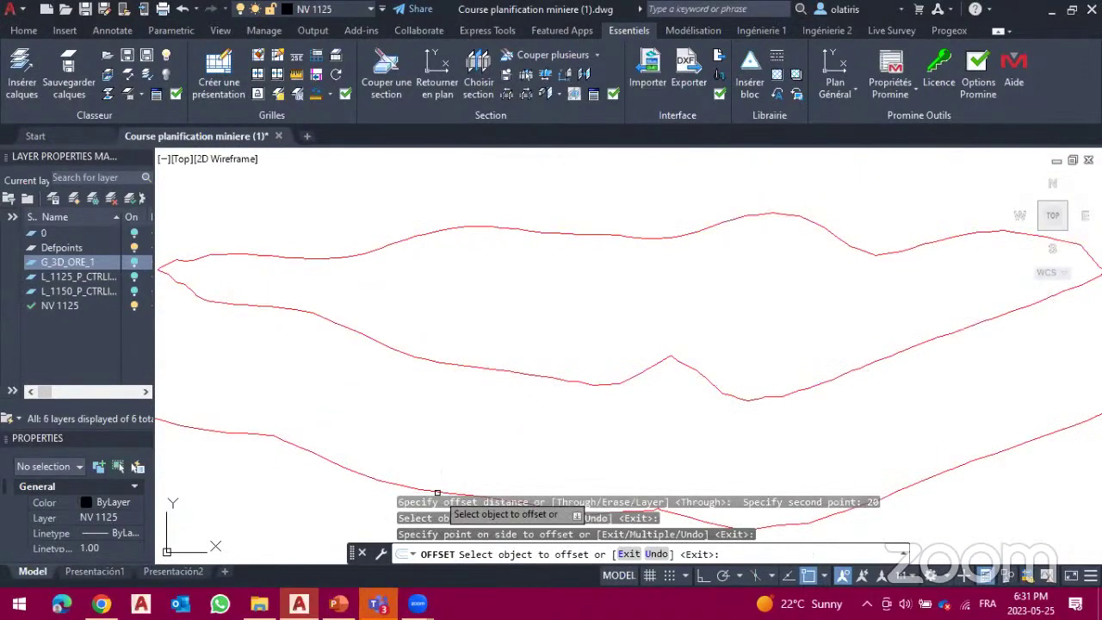
scroll(600, 463, down, 3)
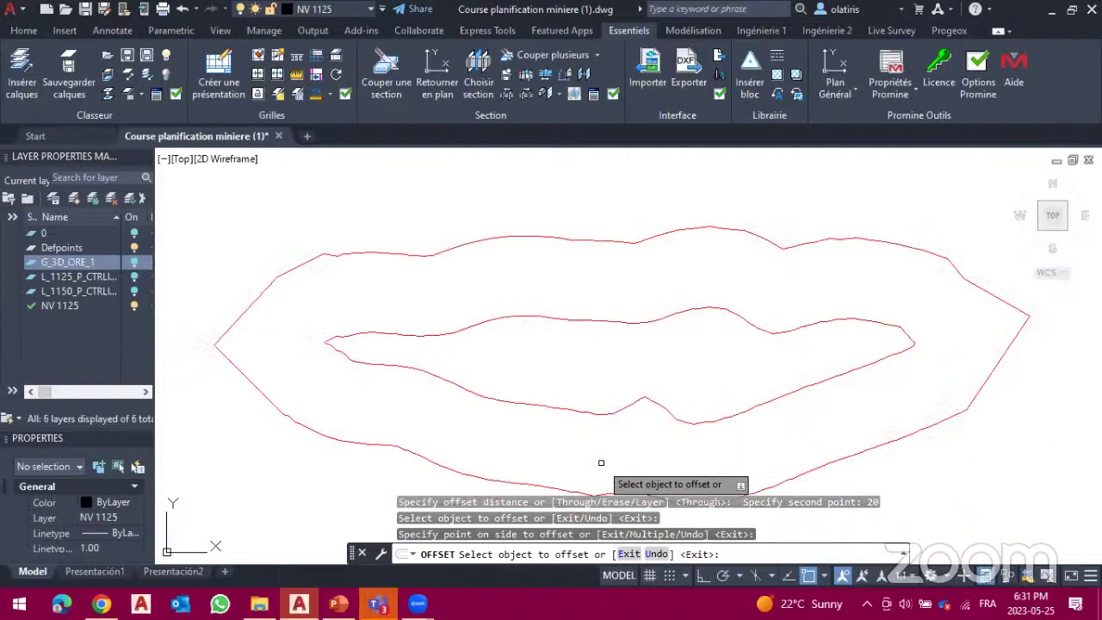
key(Escape)
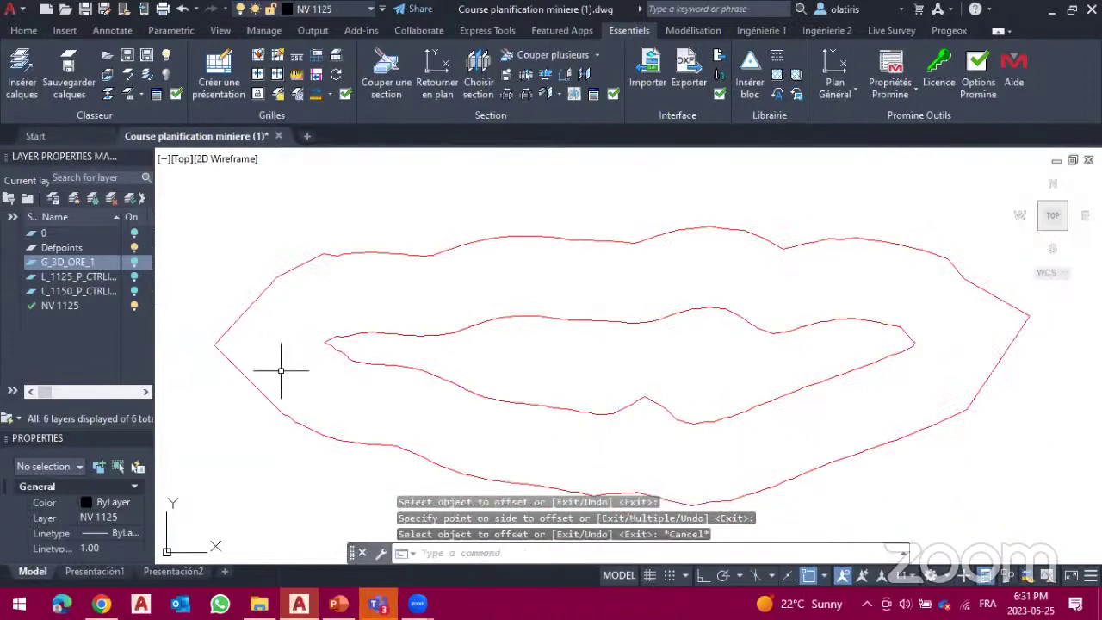
Step: Turn the G_3D_ORE_1 layer back on, examine the orebody with the offset outline in 3D, and restore the north-up top view
click(133, 263)
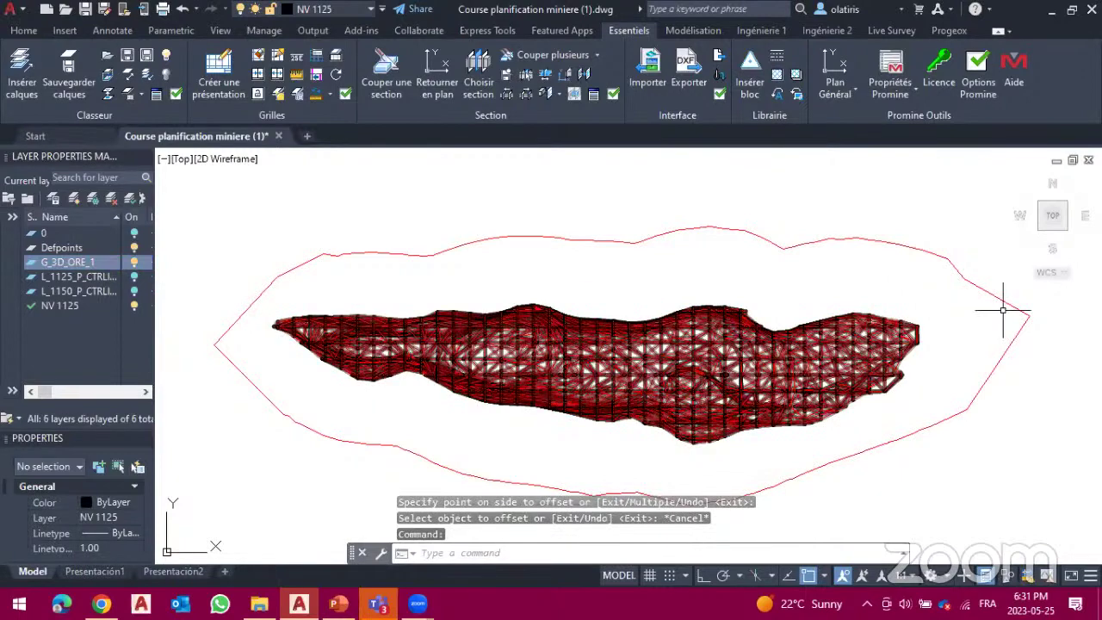
drag(1054, 216, 789, 311)
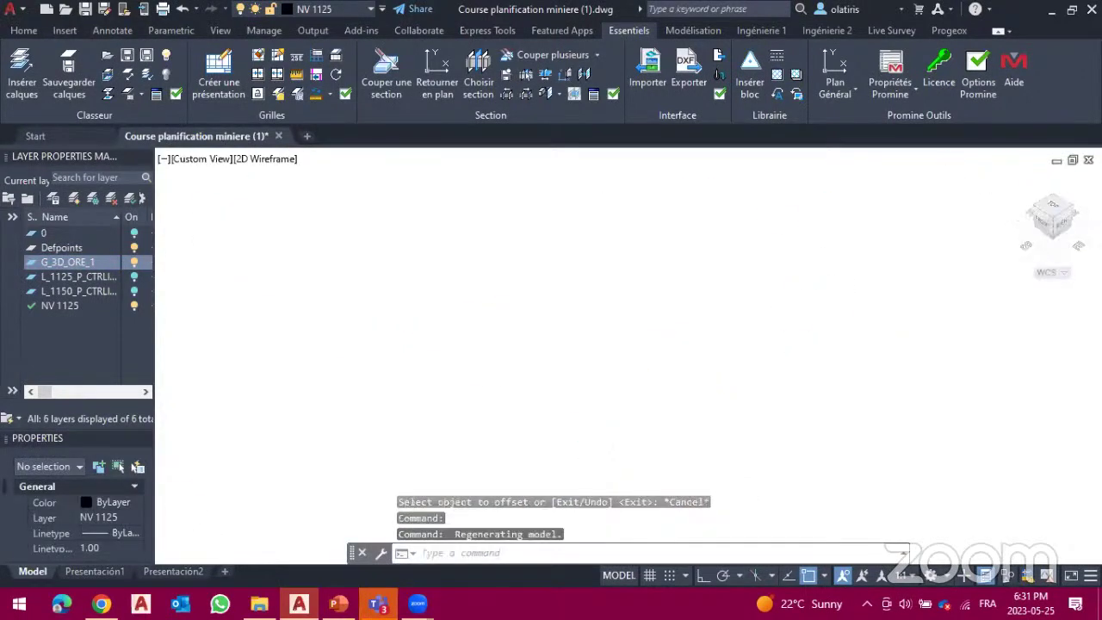
scroll(797, 223, up, 8)
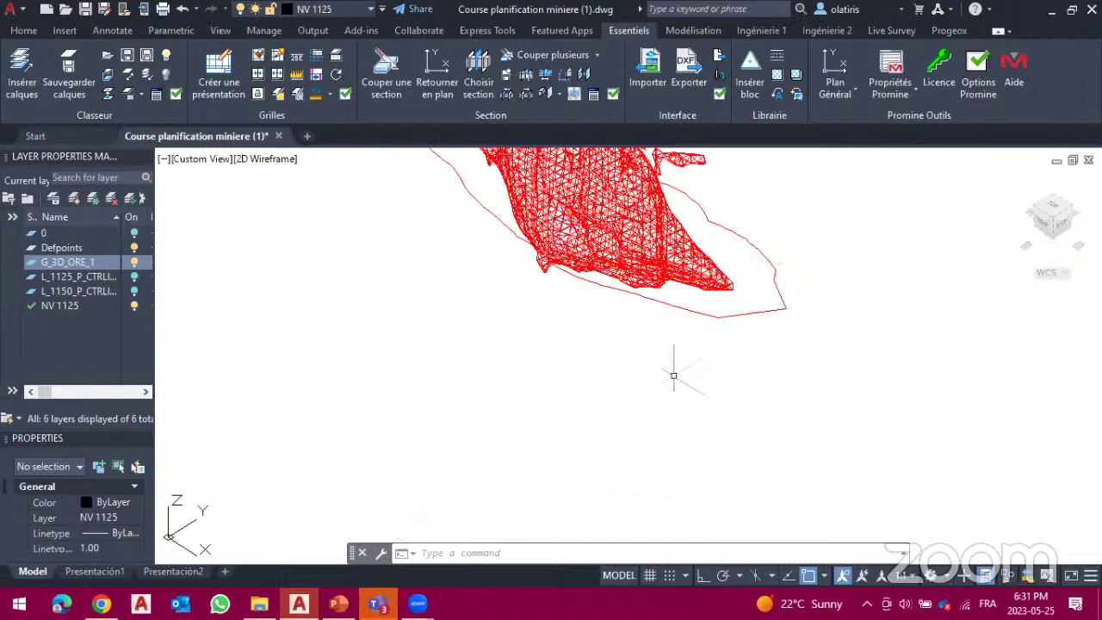
scroll(674, 376, down, 3)
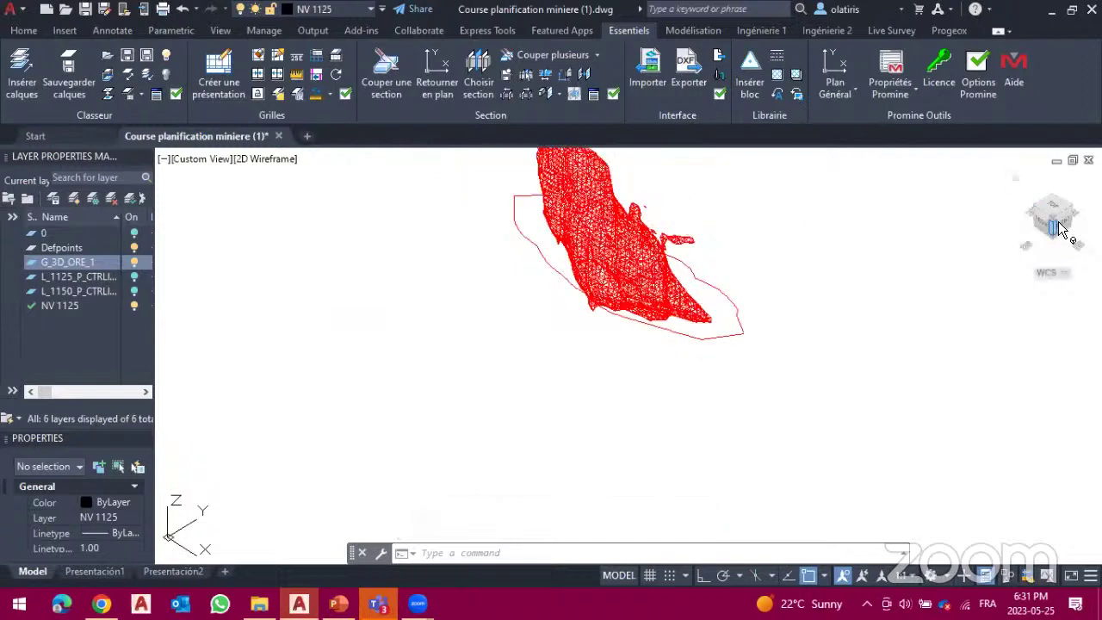
mouse_move(1061, 231)
mouse_down()
mouse_move(1034, 198)
mouse_move(974, 189)
mouse_move(952, 229)
mouse_move(982, 236)
mouse_up()
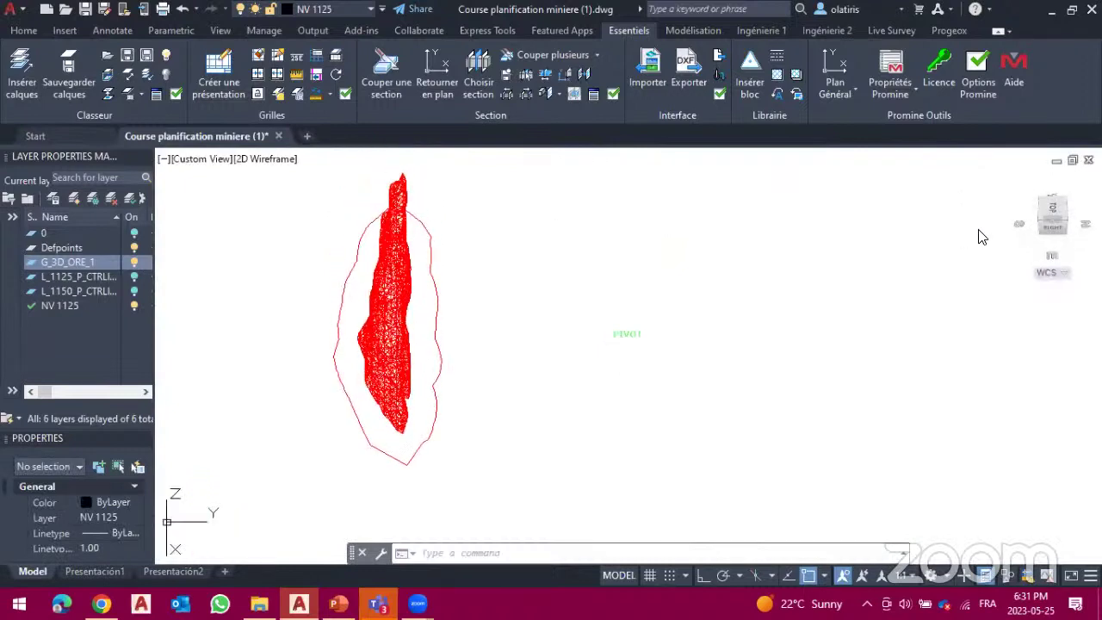
click(1052, 214)
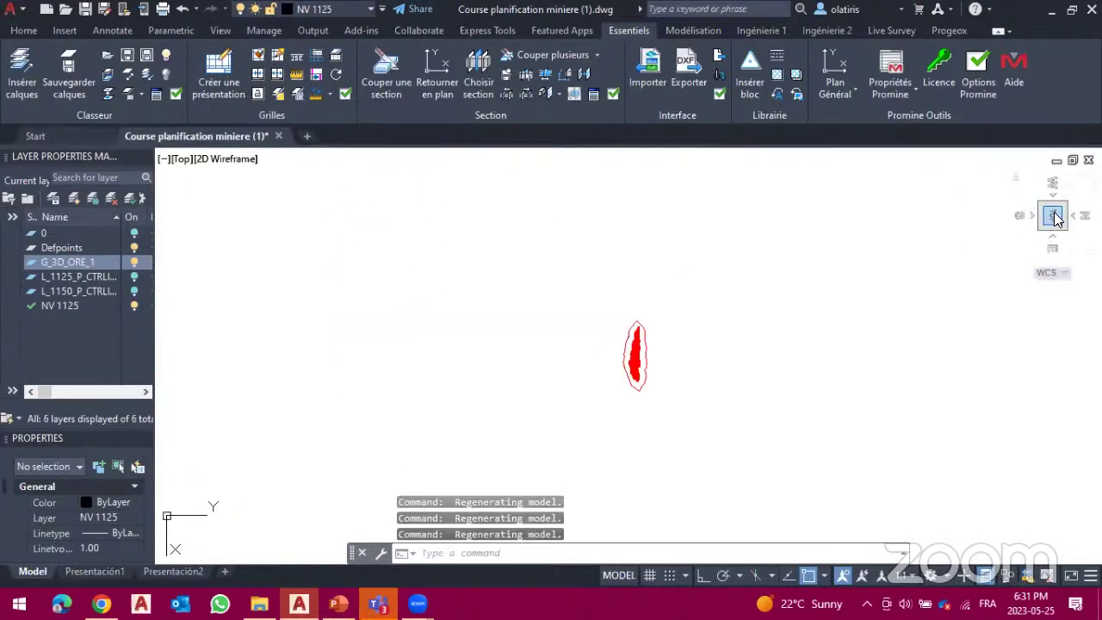
click(1081, 175)
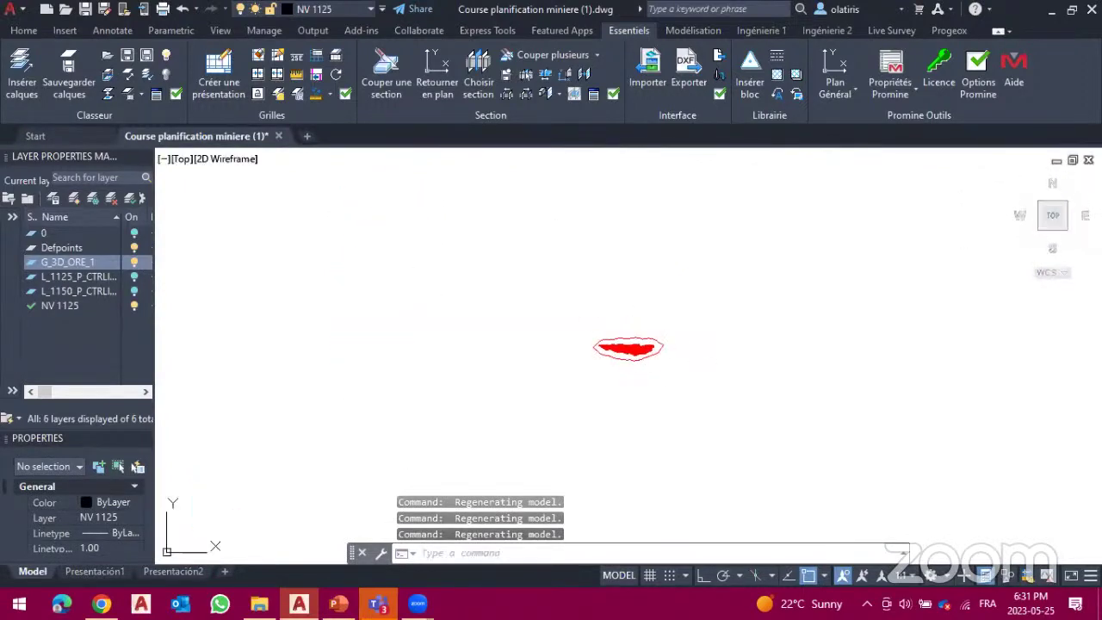
Step: Turn off the G_3D_ORE_1 layer to leave only the NV 1125 outline and its offset in plan view
scroll(632, 360, up, 3)
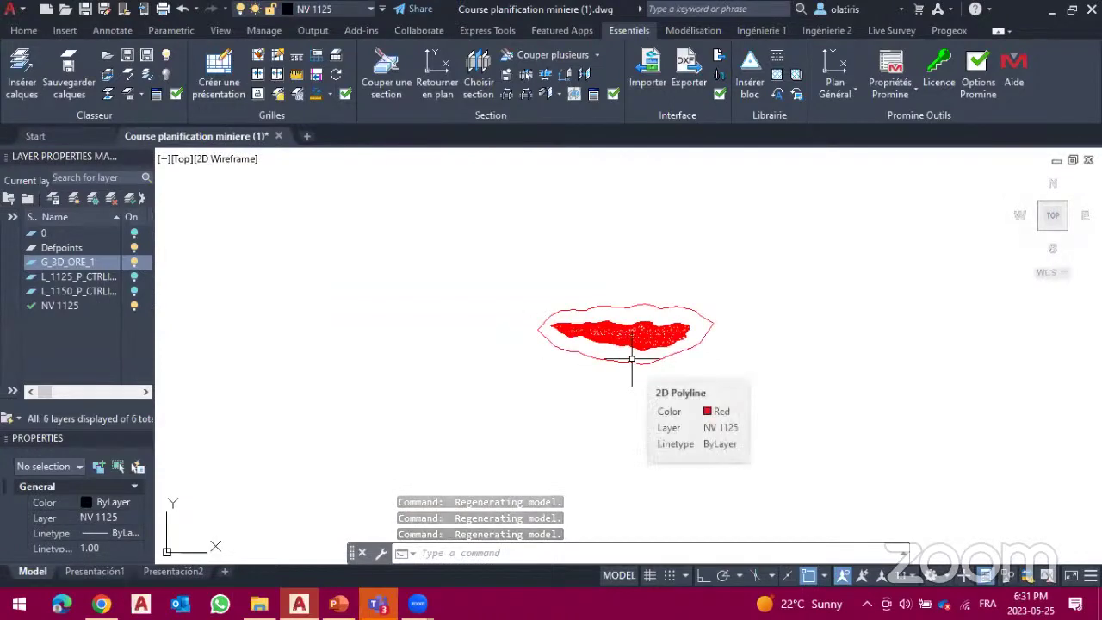
scroll(631, 359, up, 5)
scroll(635, 362, down, 2)
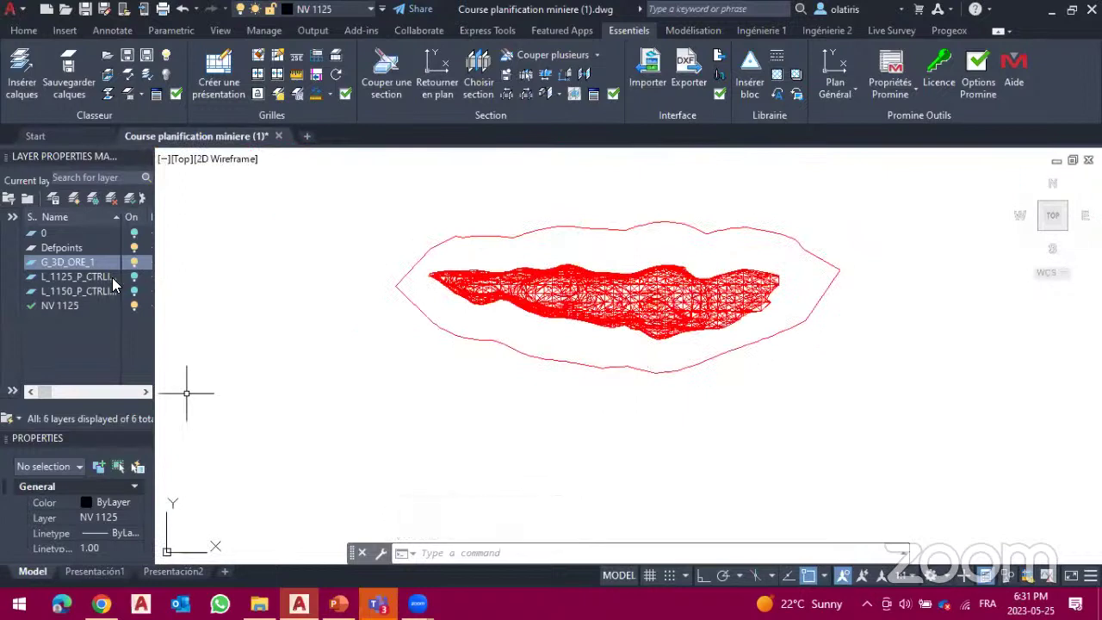
click(133, 262)
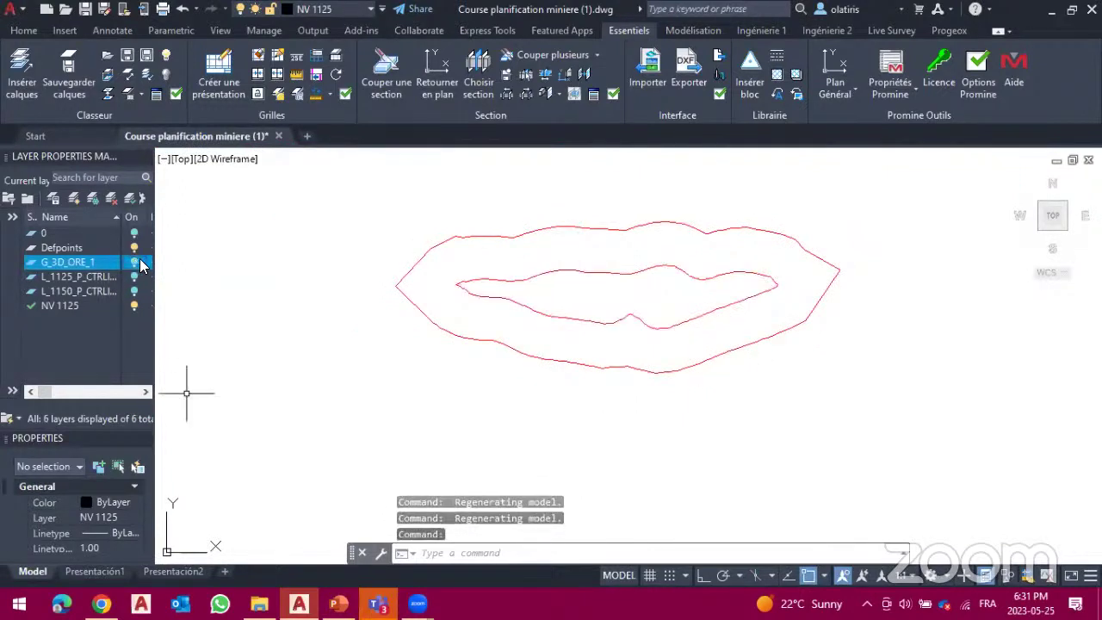
Step: Insert a planning gallery about 25 long running north to the offset outline's southern edge, and name it Acces 1125
click(747, 32)
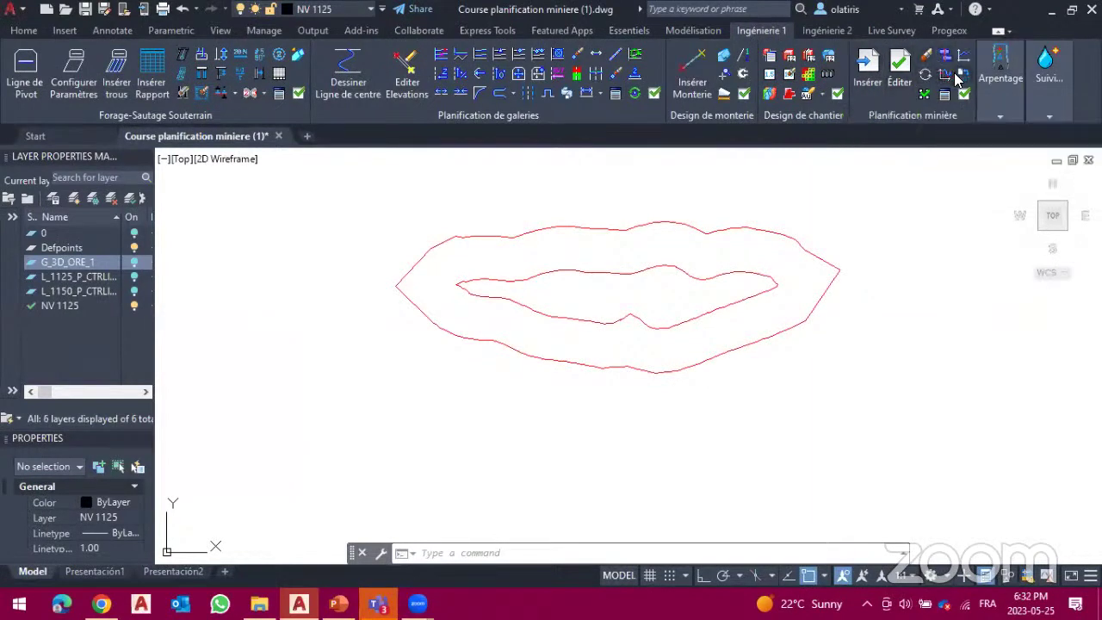
click(867, 77)
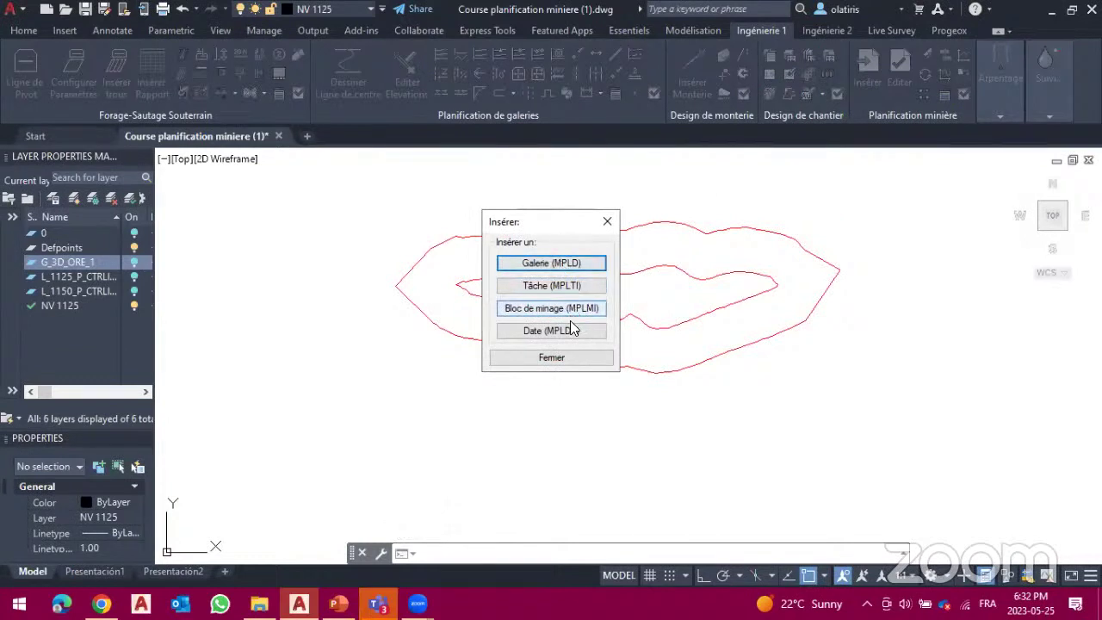
click(547, 267)
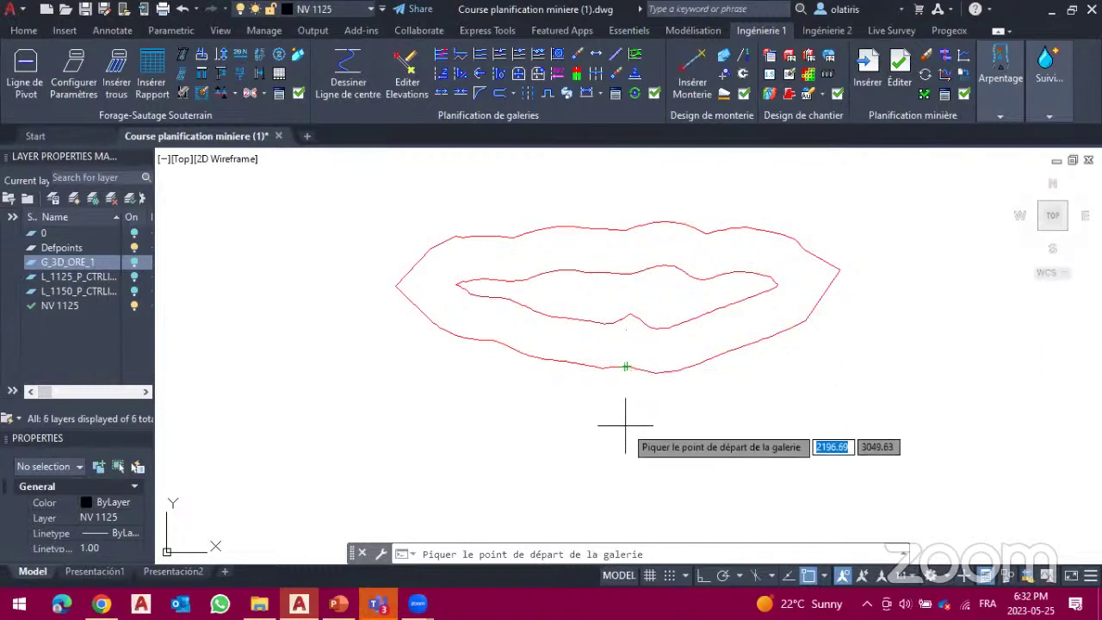
click(626, 367)
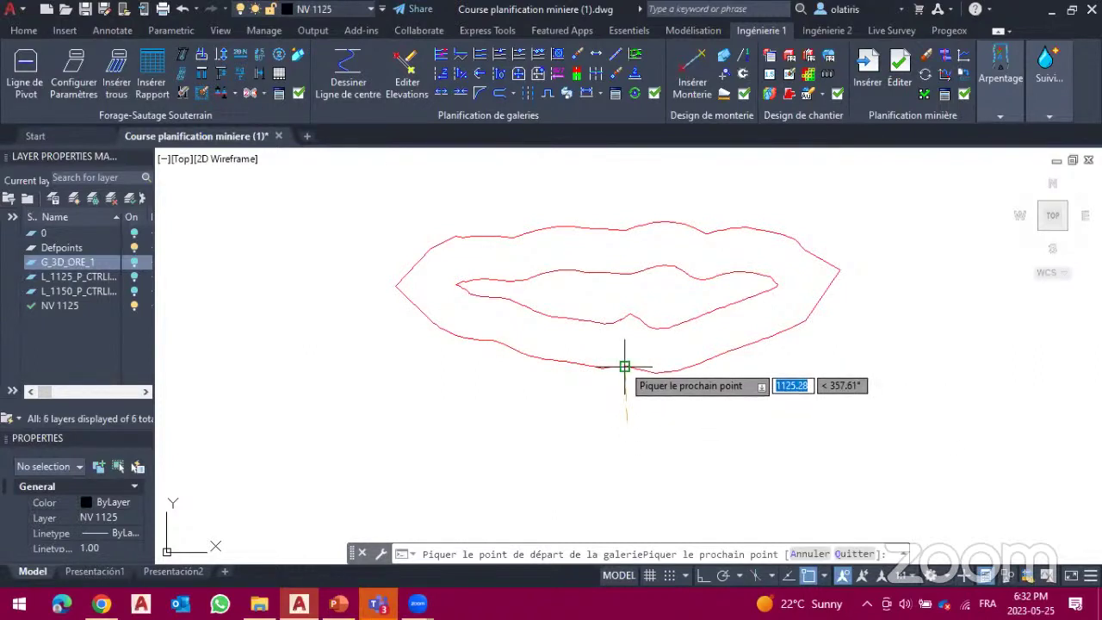
click(626, 367)
key(Return)
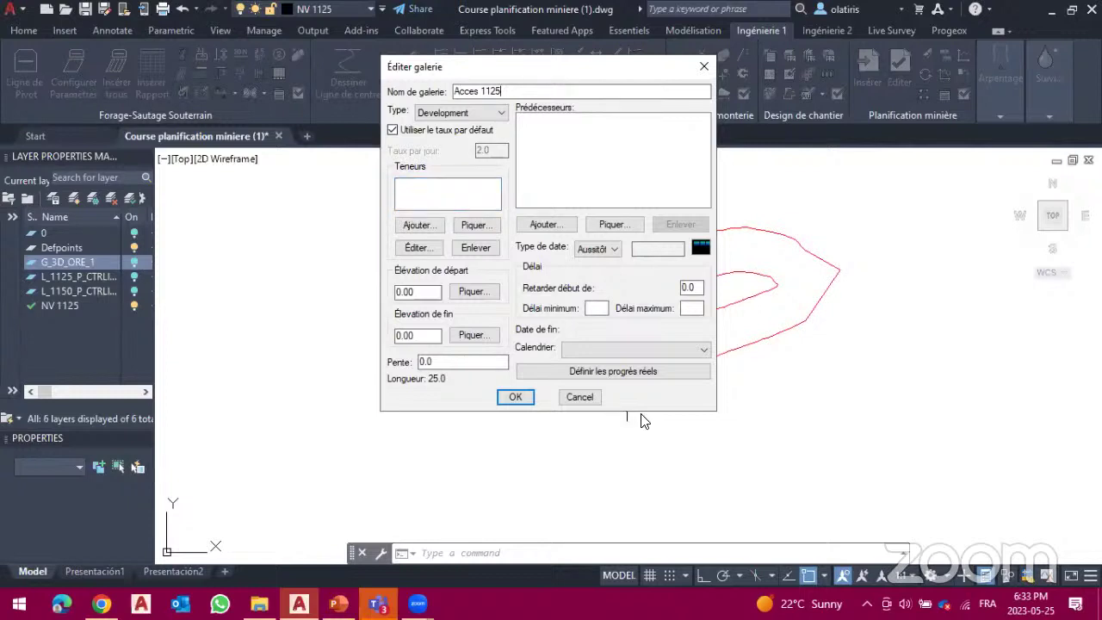
Step: Add an Ag grade of 0 to the Acces 1125 gallery
click(434, 223)
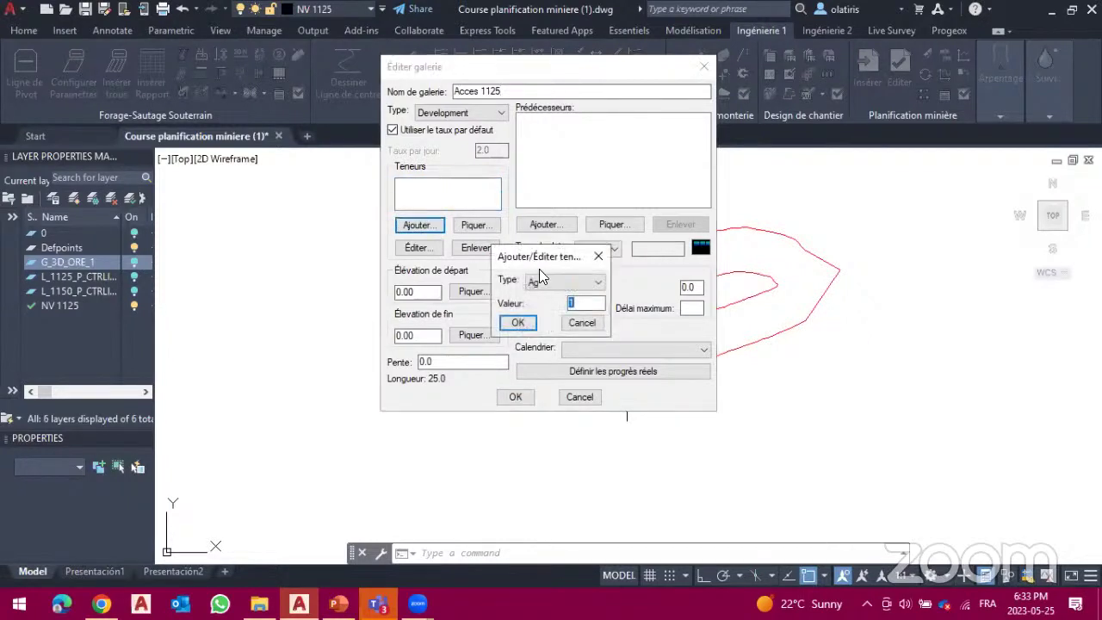
click(584, 302)
text(0)
click(515, 323)
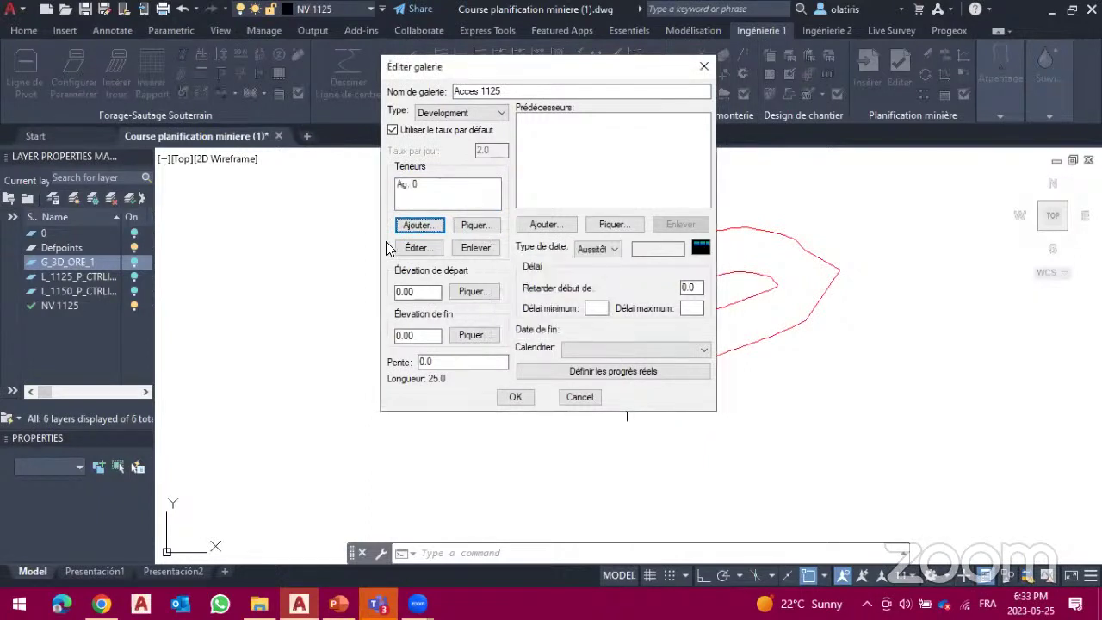
Step: Set the Acces 1125 gallery's starting elevation to 1125 and its slope to -2
click(419, 291)
double_click(418, 291)
text(1125)
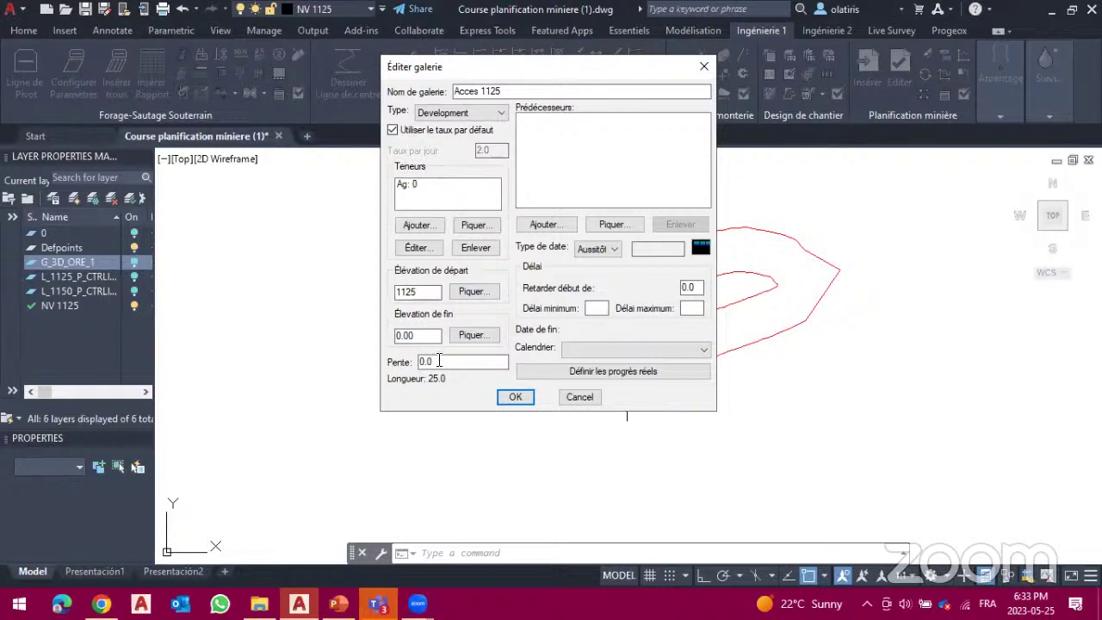
click(439, 361)
text(-4504)
drag(448, 361, 427, 362)
text(2)
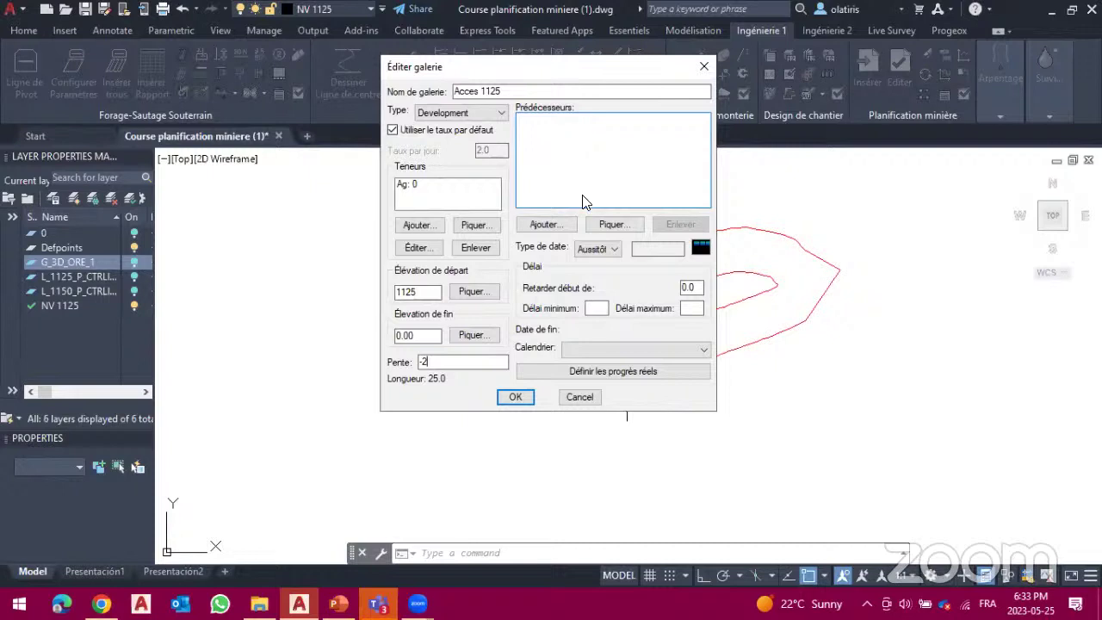
Step: Review the objects available as predecessors for Acces 1125 and close the list without choosing one
click(546, 225)
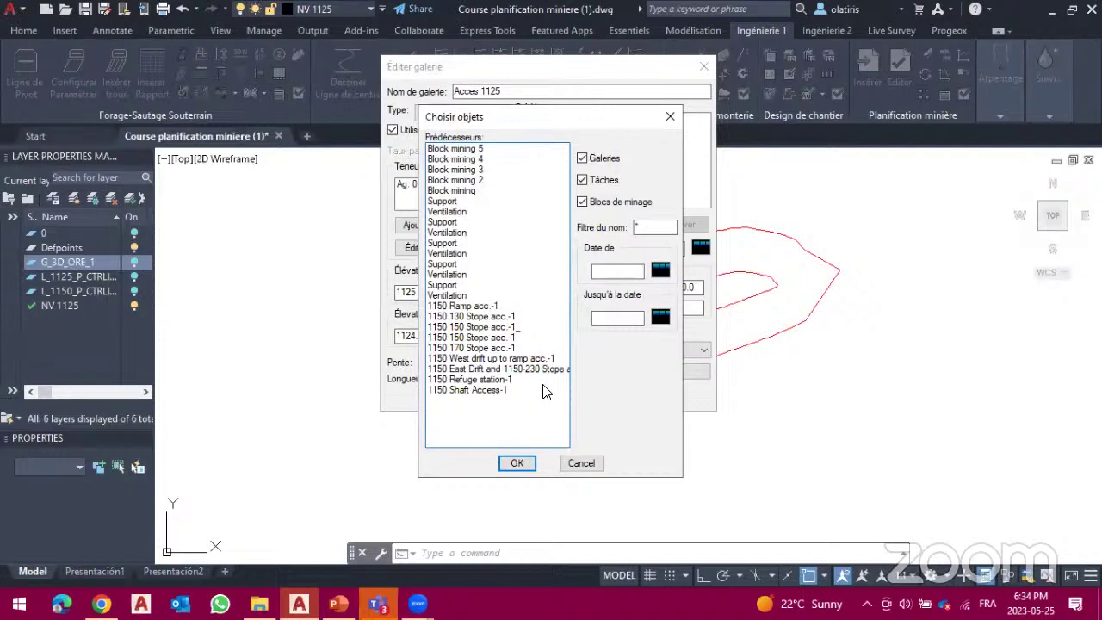
click(517, 463)
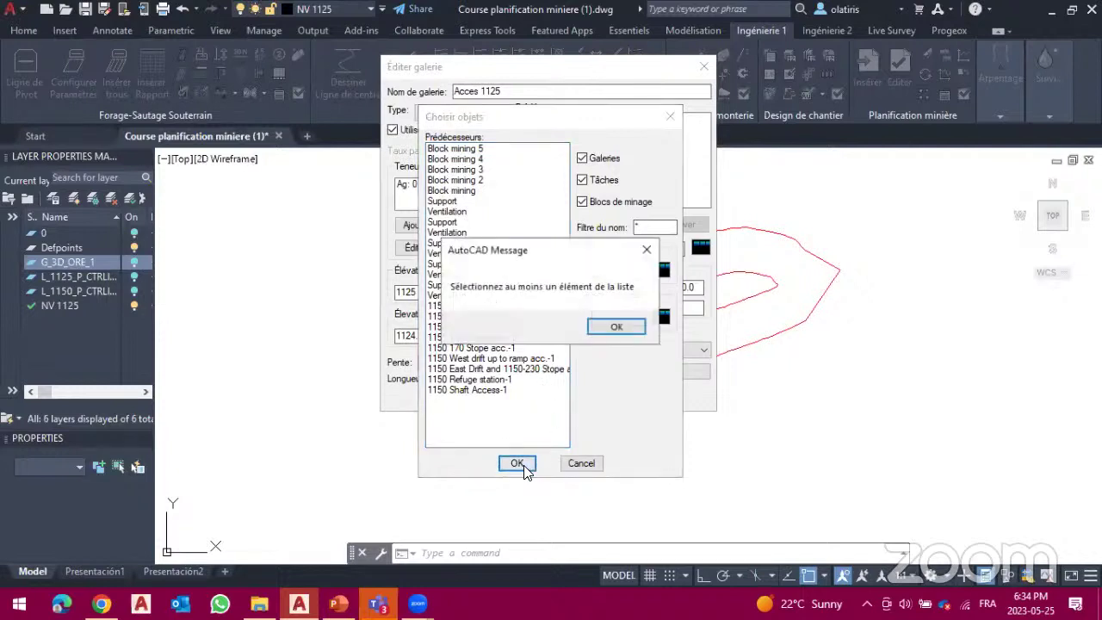
click(644, 247)
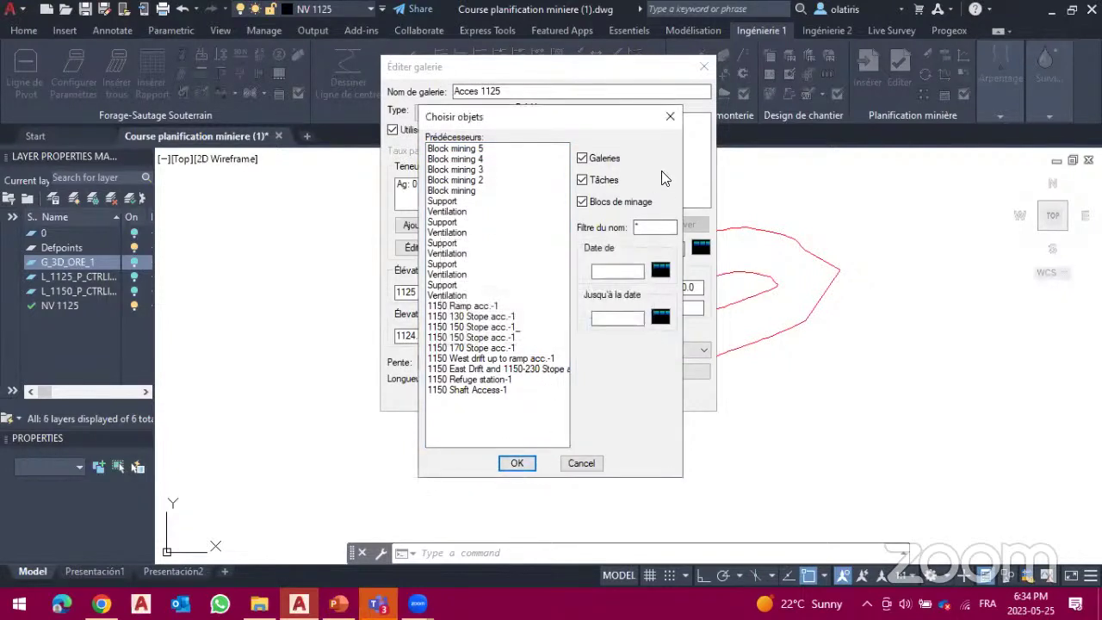
click(670, 117)
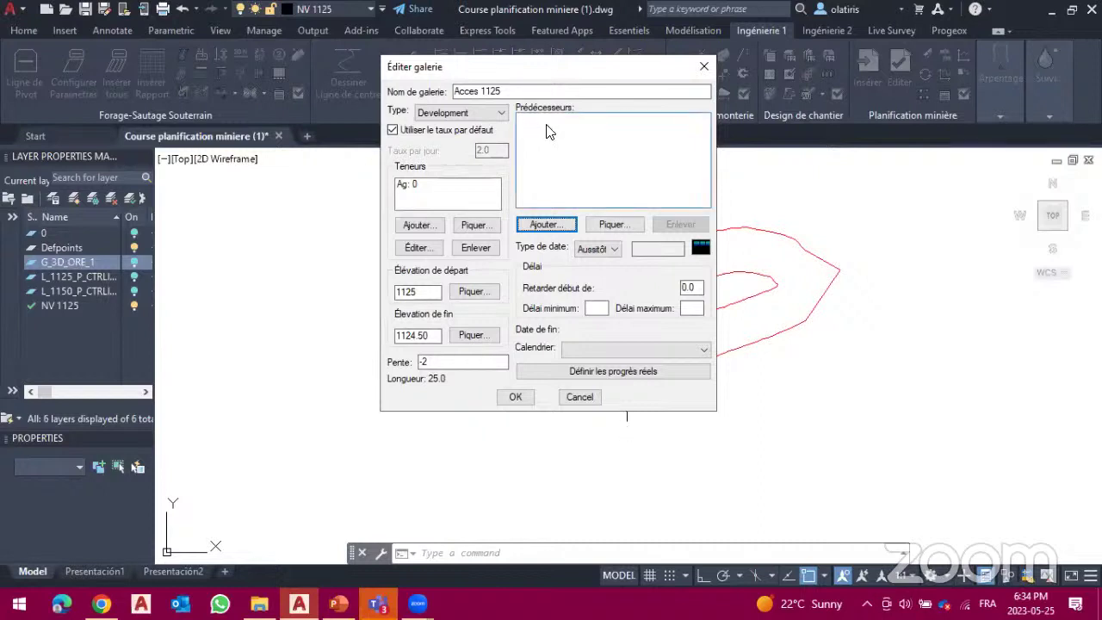
Step: Schedule Acces 1125 to start on the fixed date 20230525 and assign it the Promine calendar
click(591, 250)
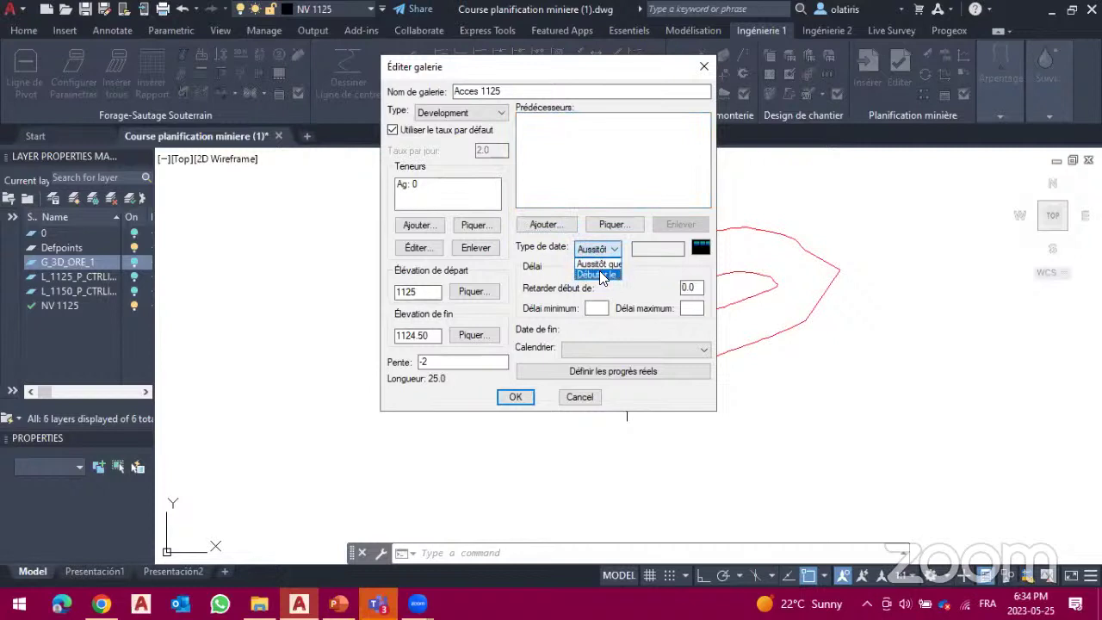
click(601, 272)
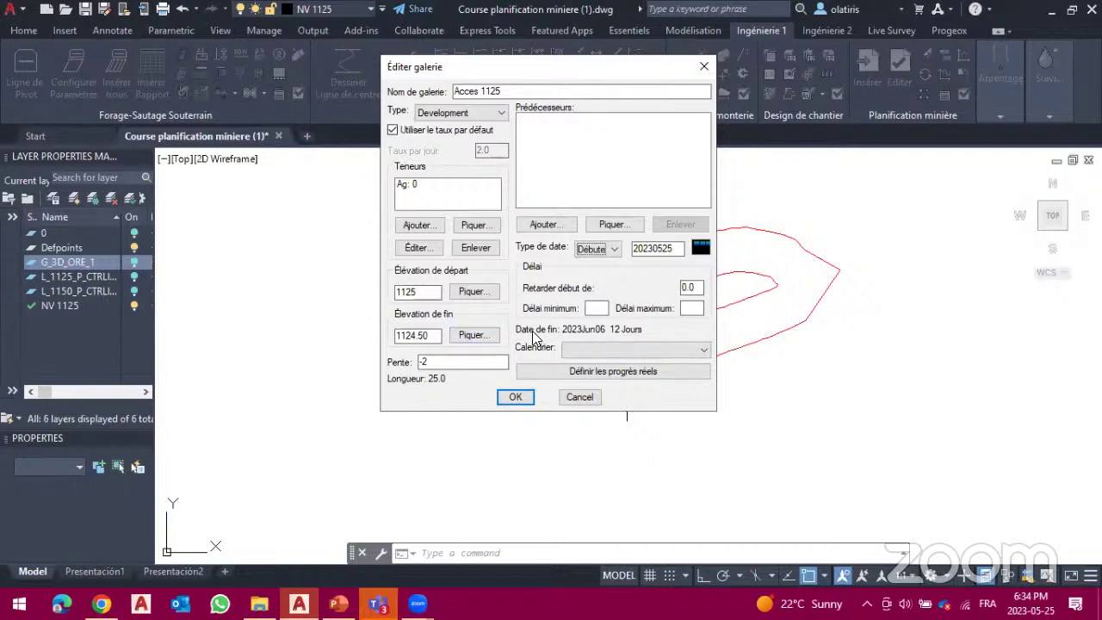
click(603, 348)
click(614, 376)
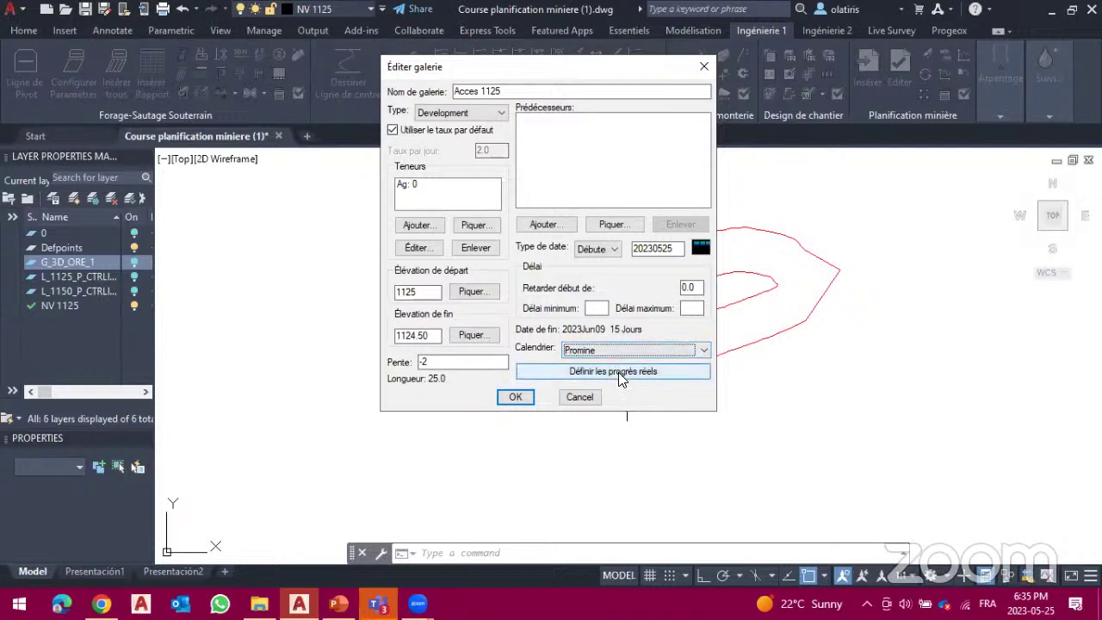
Step: Look at the actual progress definition without adding an entry, and accept the Acces 1125 gallery settings
click(620, 377)
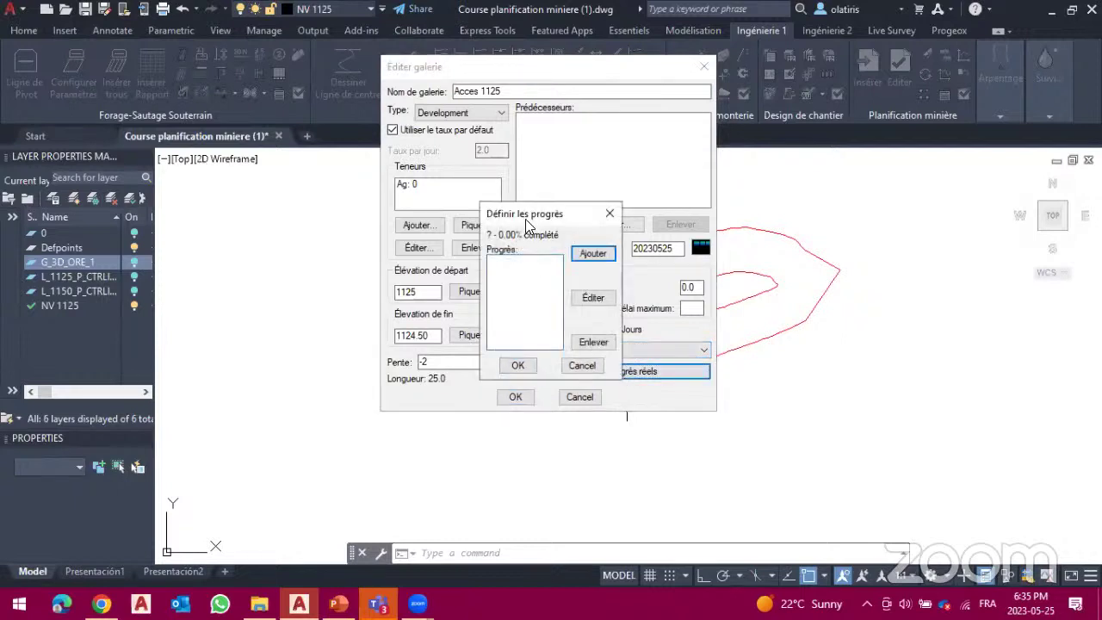
drag(527, 221, 413, 173)
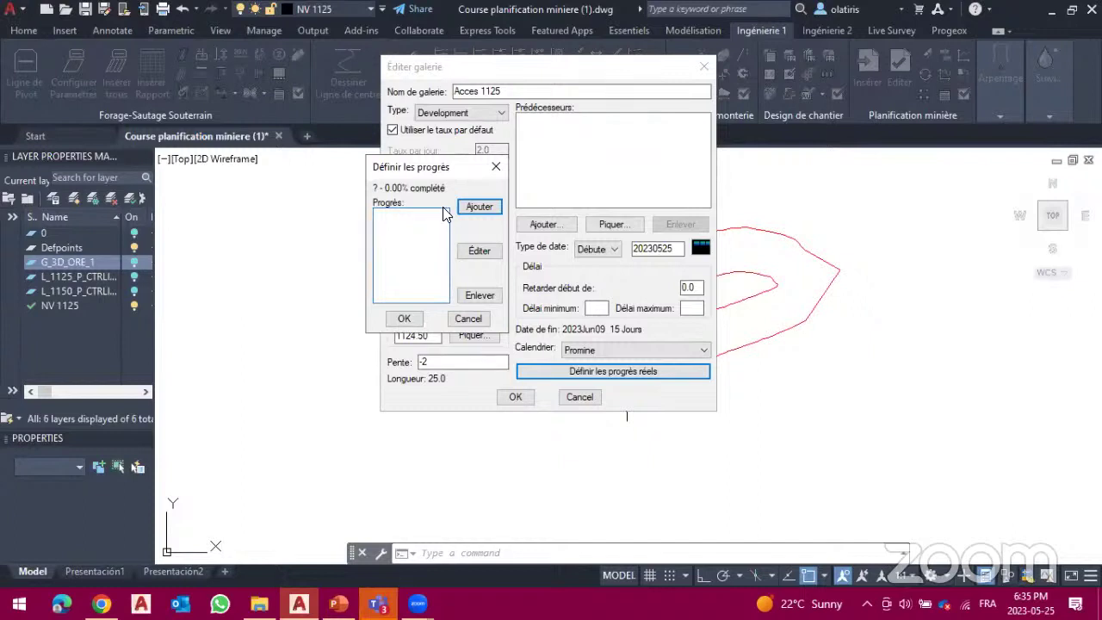
click(496, 169)
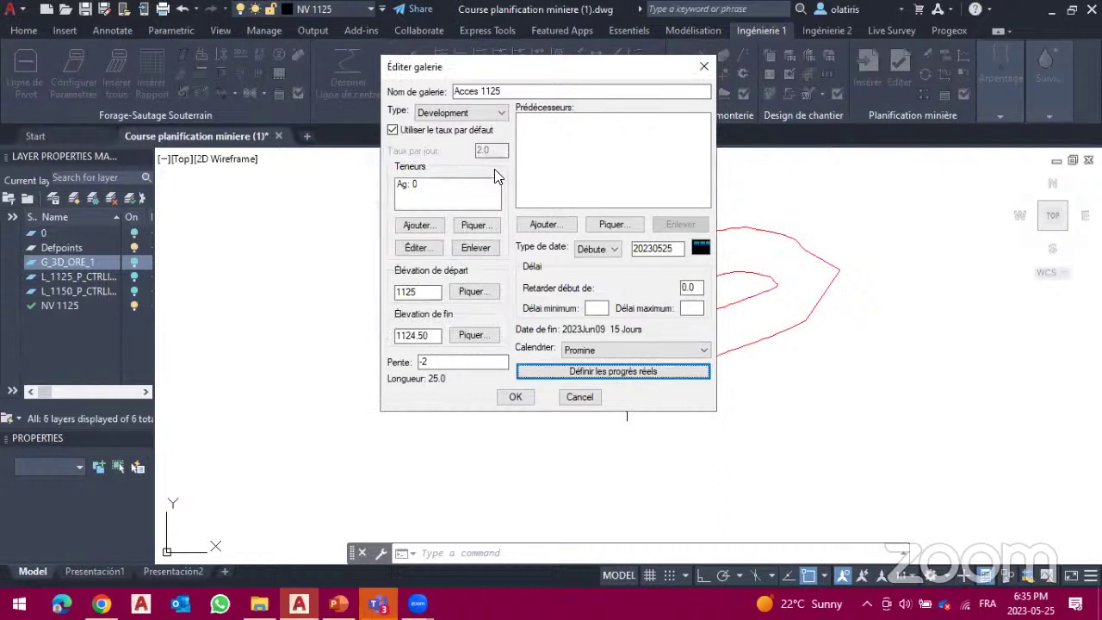
click(520, 396)
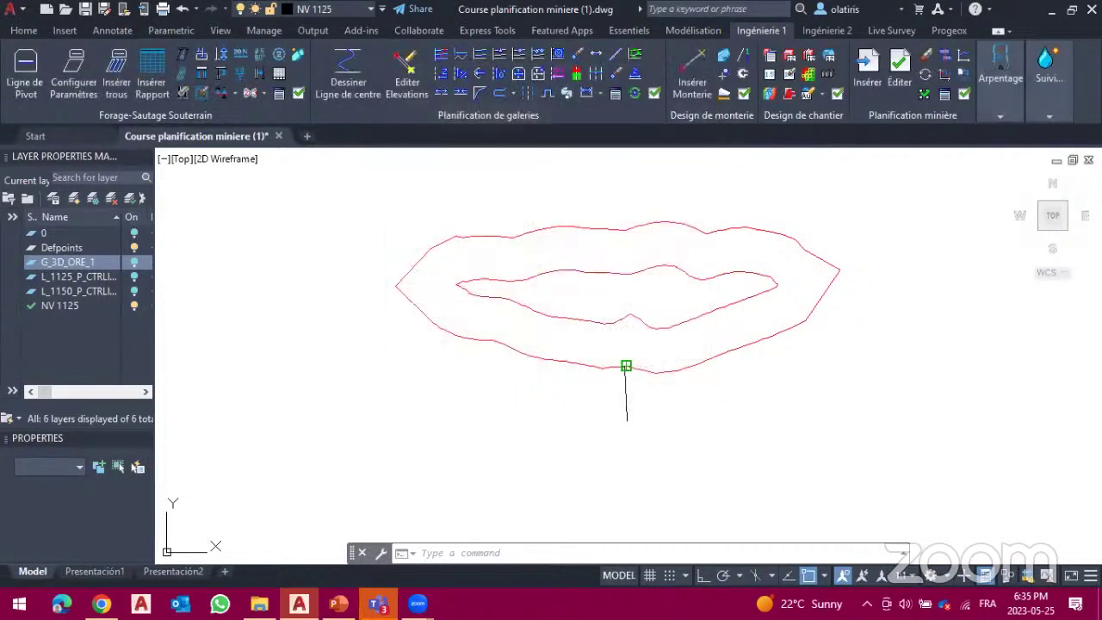
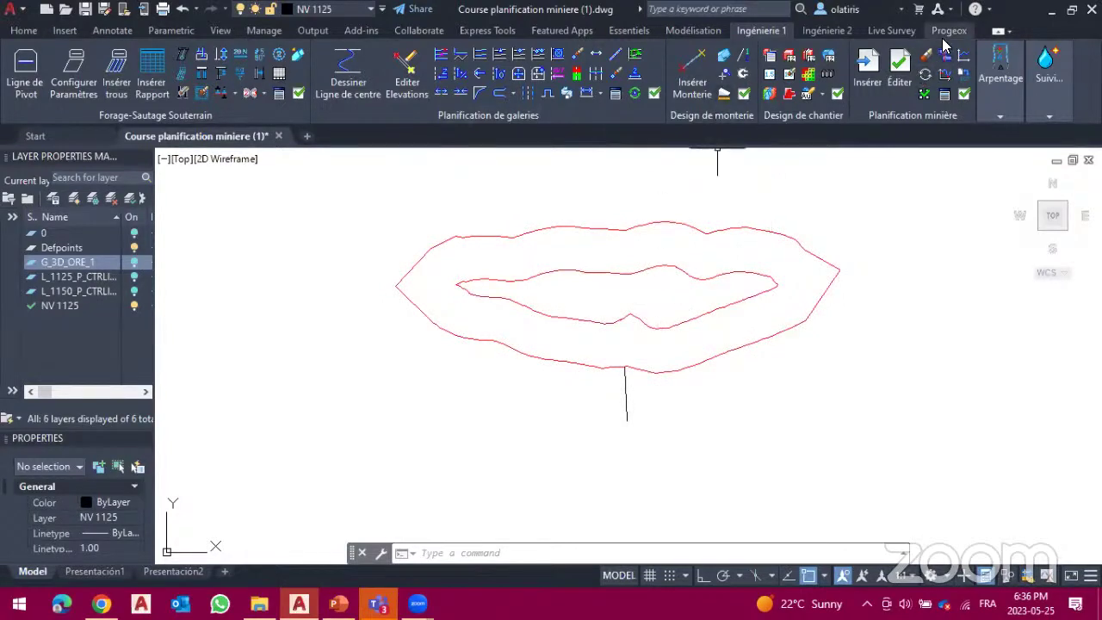
Step: Insert a gallery about 79.2 long from the end of Acces 1125 east and up to the orebody outline, naming it EST 1125
click(870, 76)
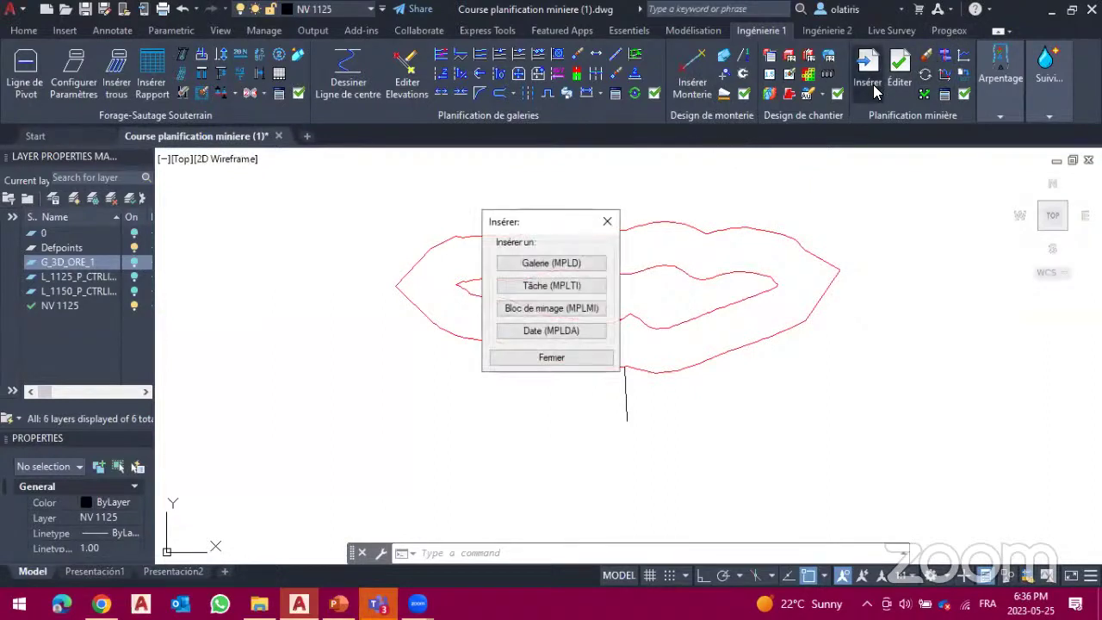
click(582, 264)
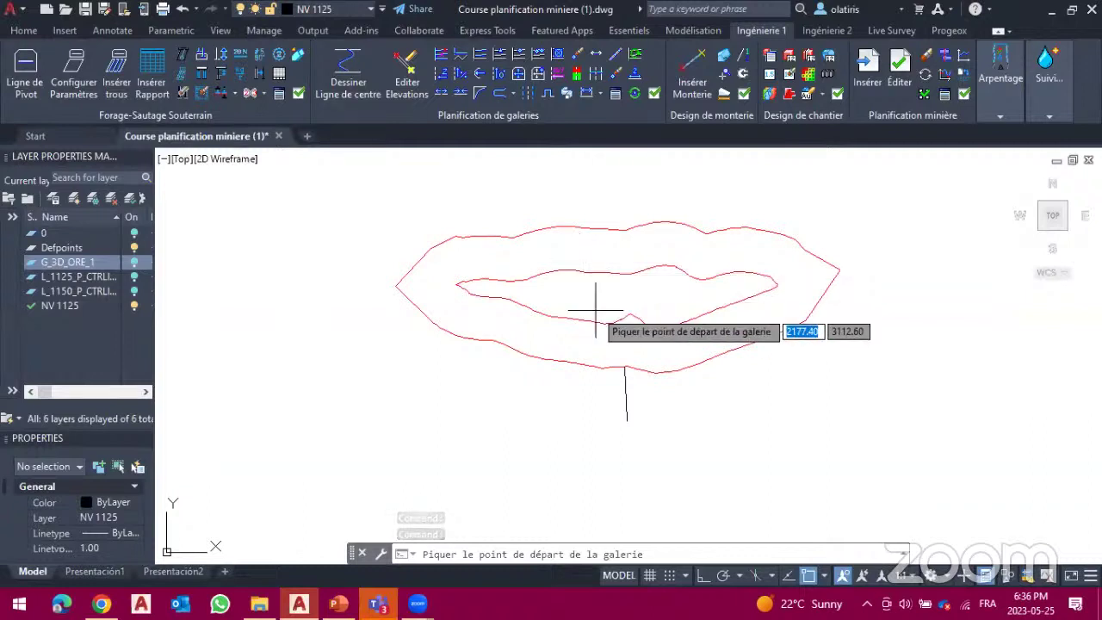
click(625, 367)
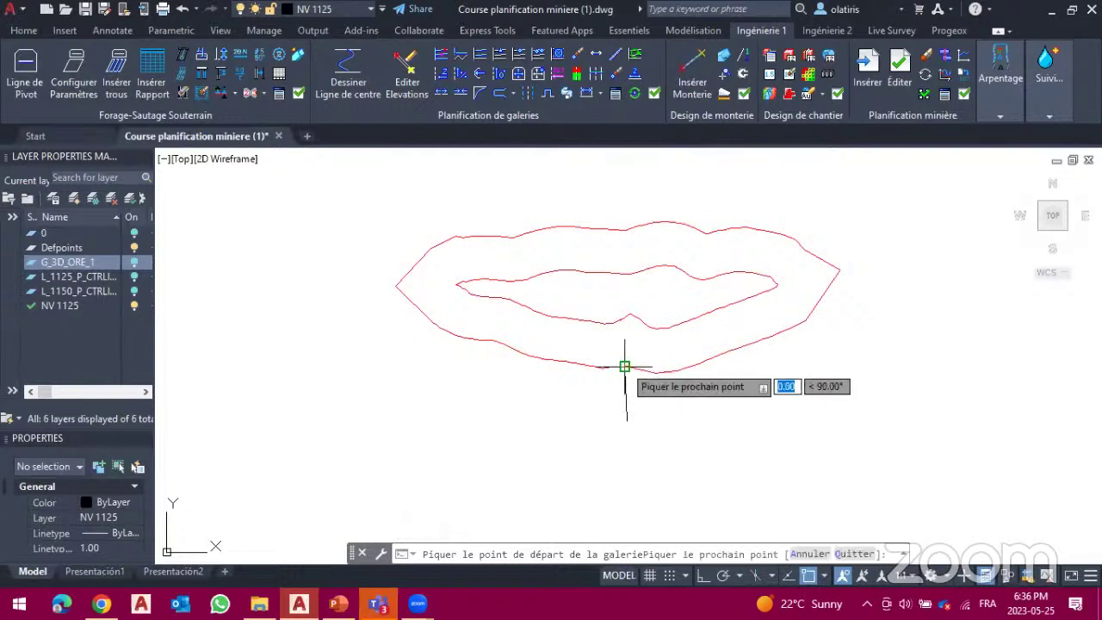
click(757, 342)
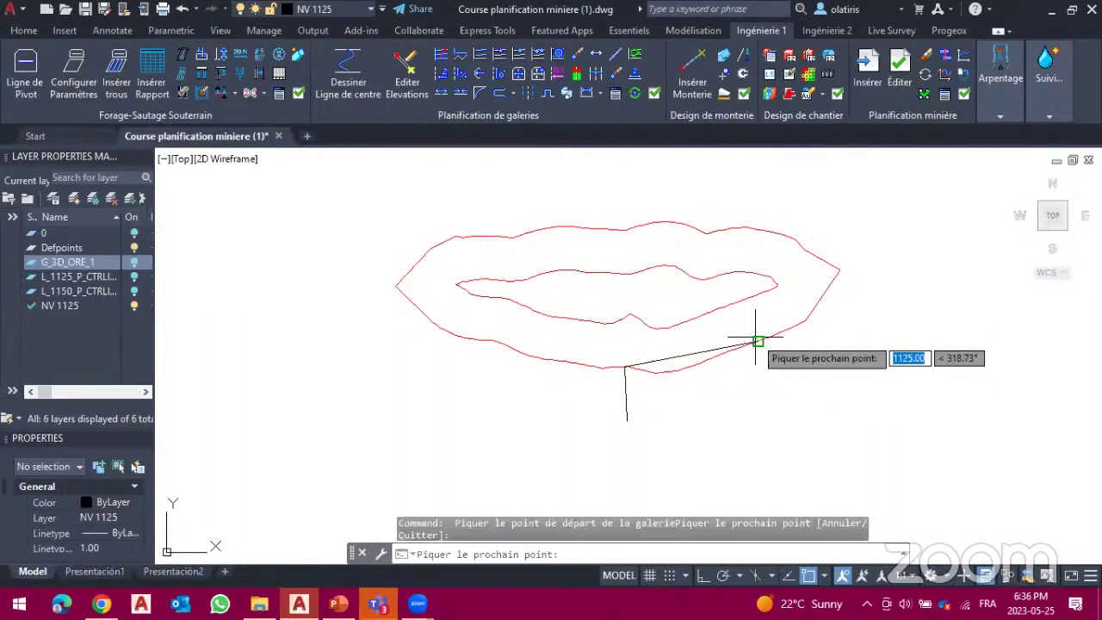
click(752, 297)
key(Return)
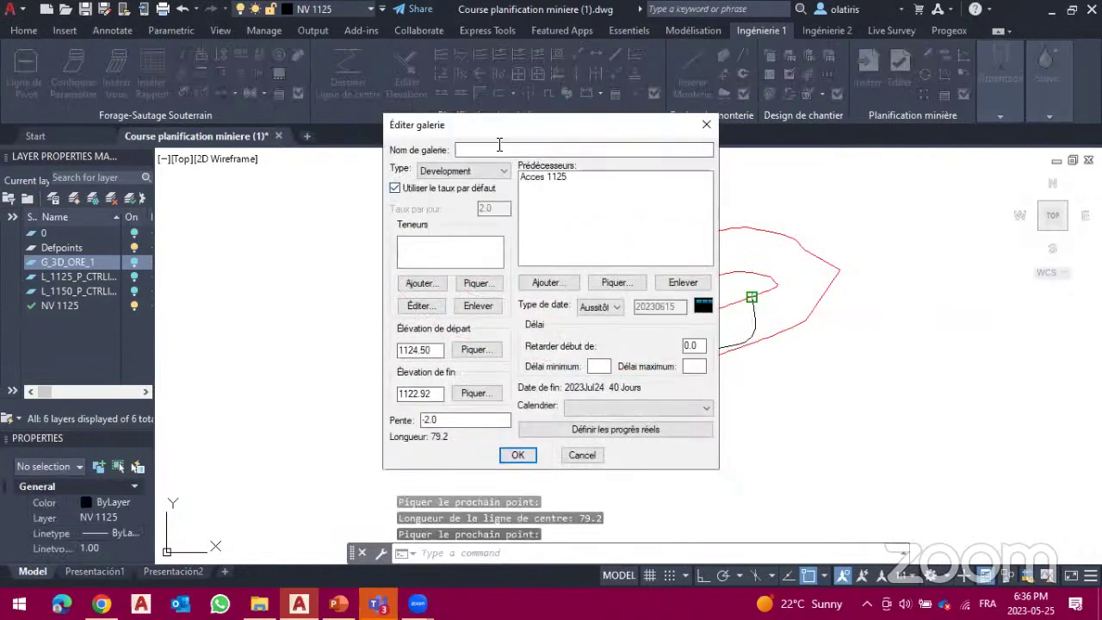
click(499, 149)
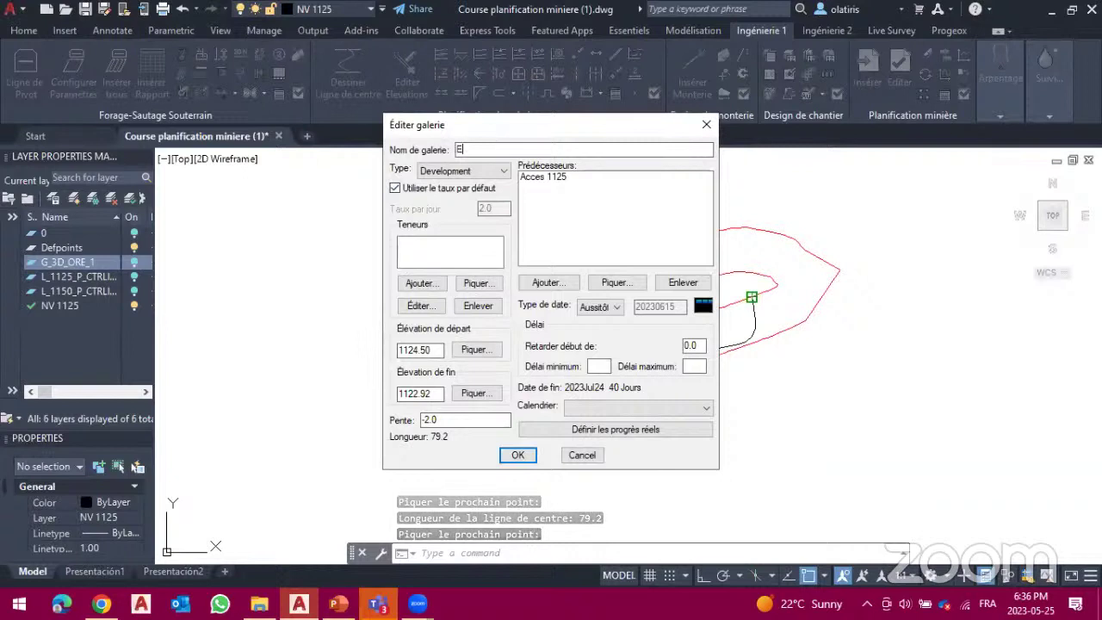
text(EST 1125)
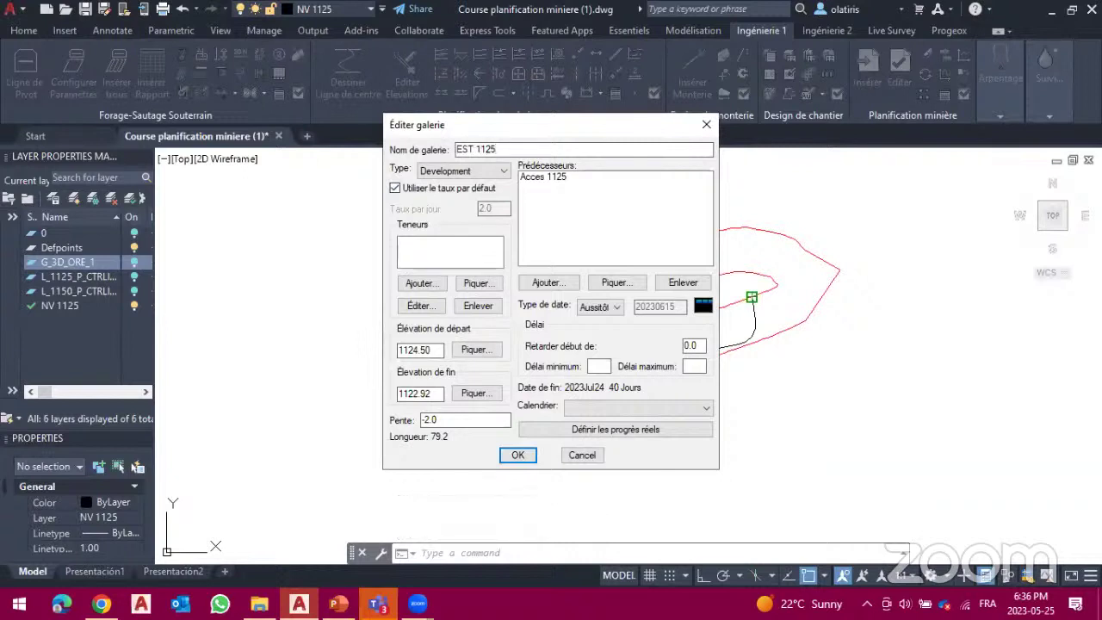
Step: Review the gallery types available for EST 1125 and keep the Development type
click(485, 171)
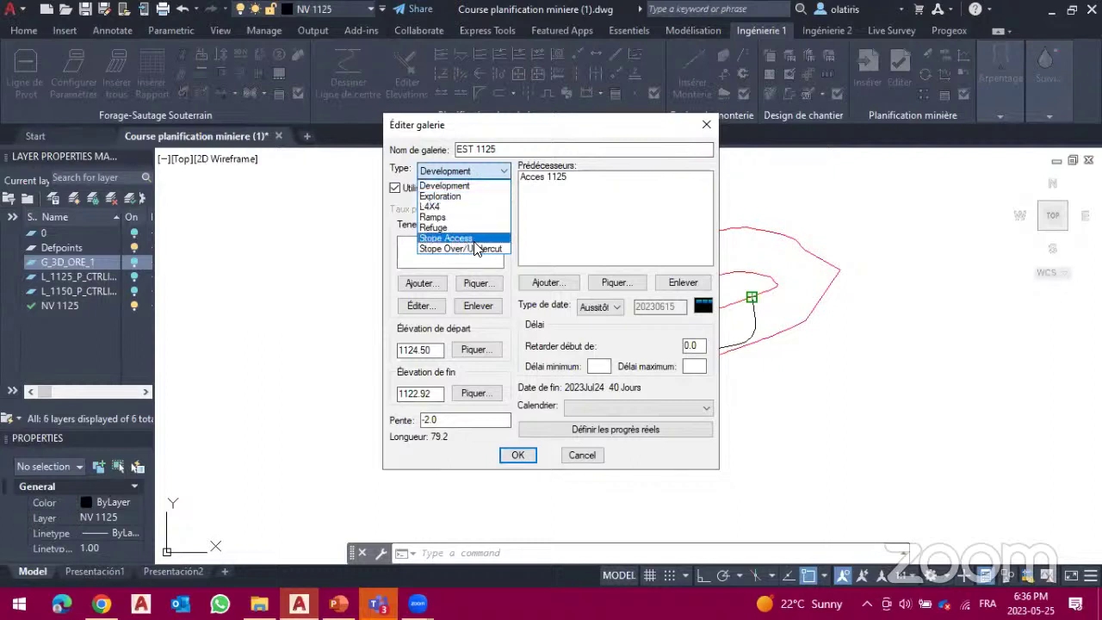
click(463, 171)
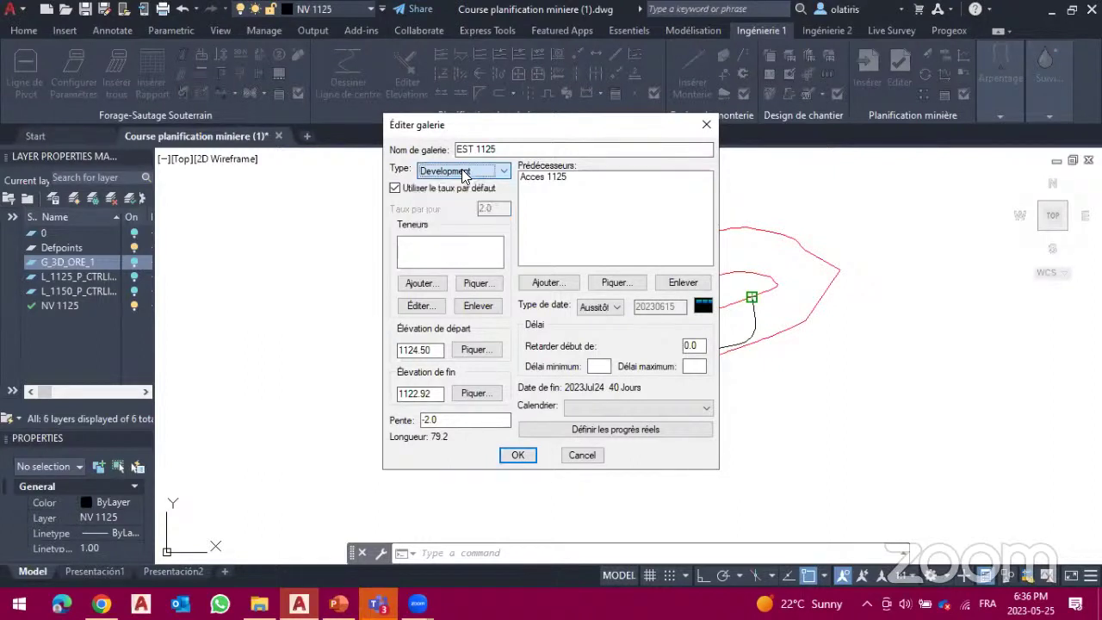
click(463, 171)
click(463, 171)
click(462, 172)
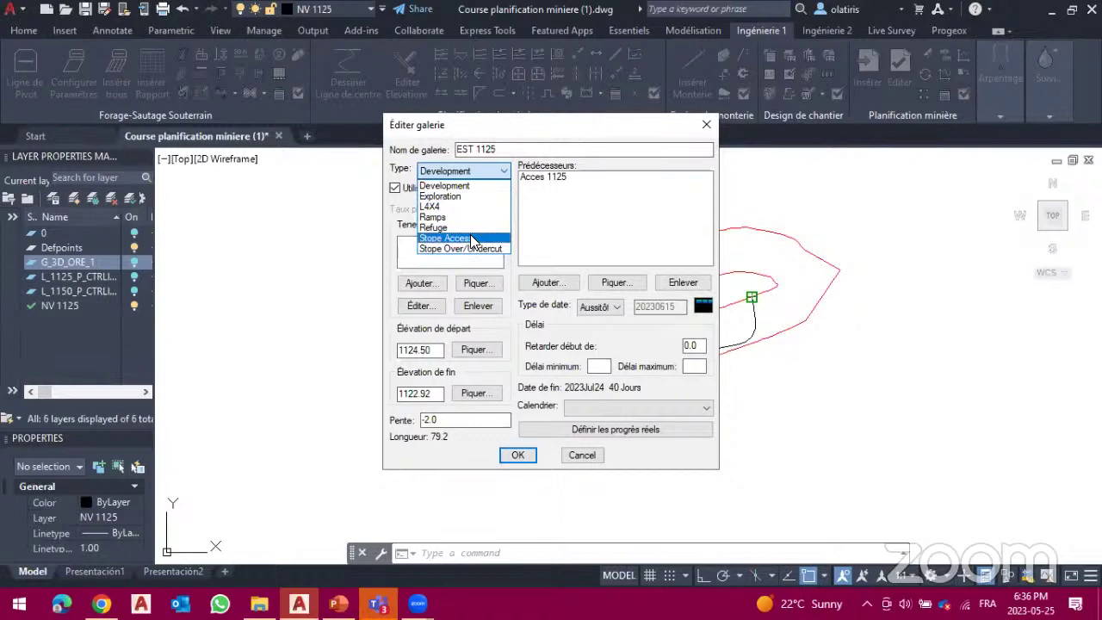
click(469, 164)
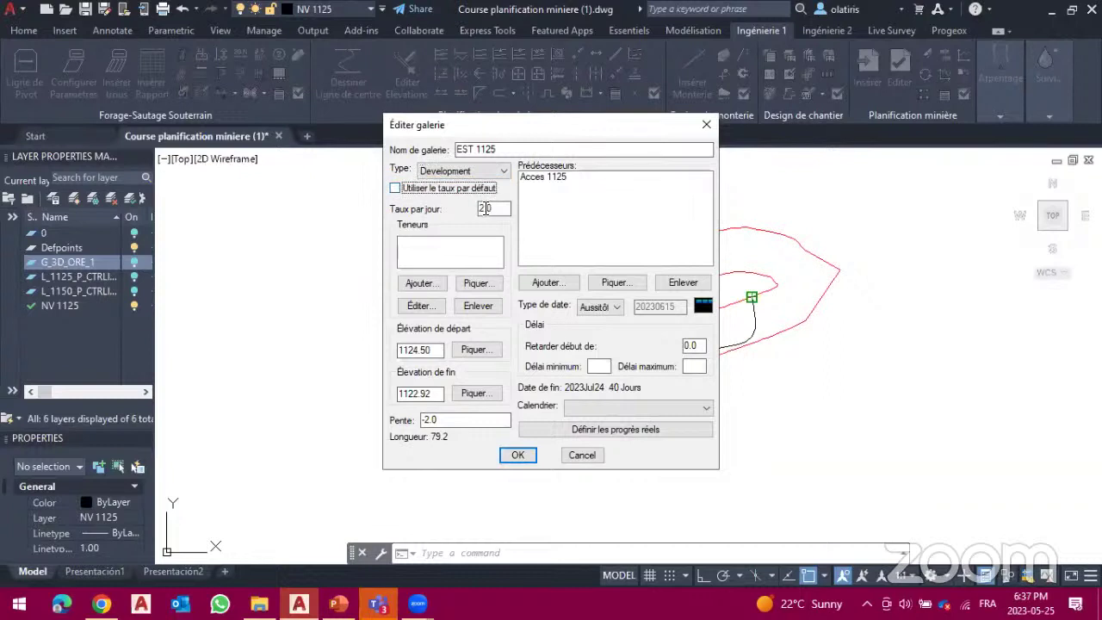
Step: Set the daily rate of EST 1125 to 1.5 with the default rate option on, and uncover the drawing behind the dialog
click(396, 189)
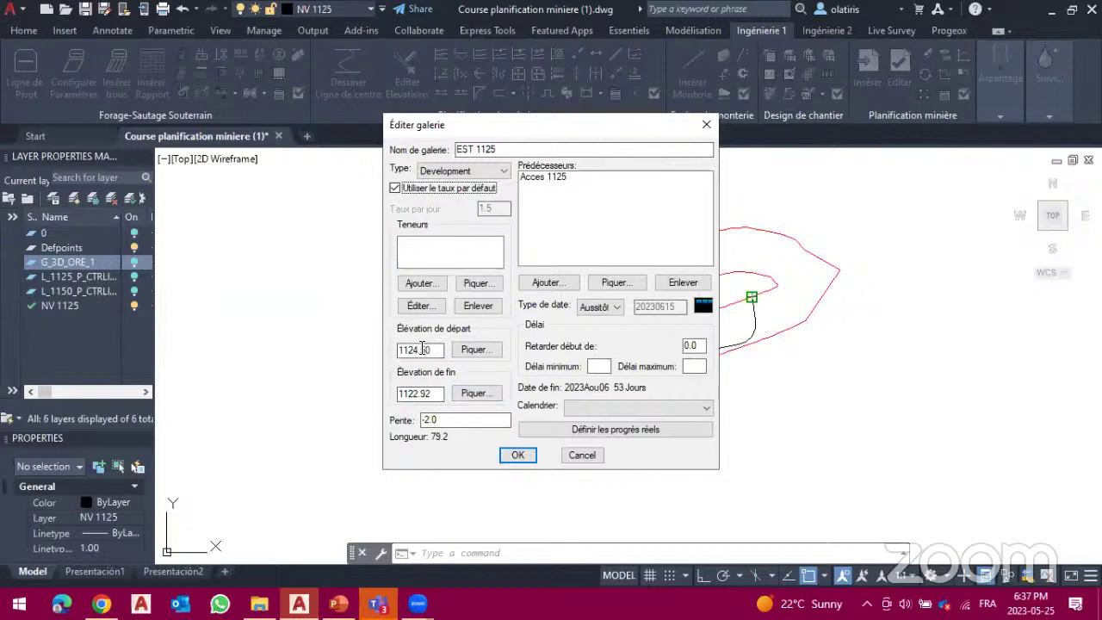
drag(507, 126, 247, 91)
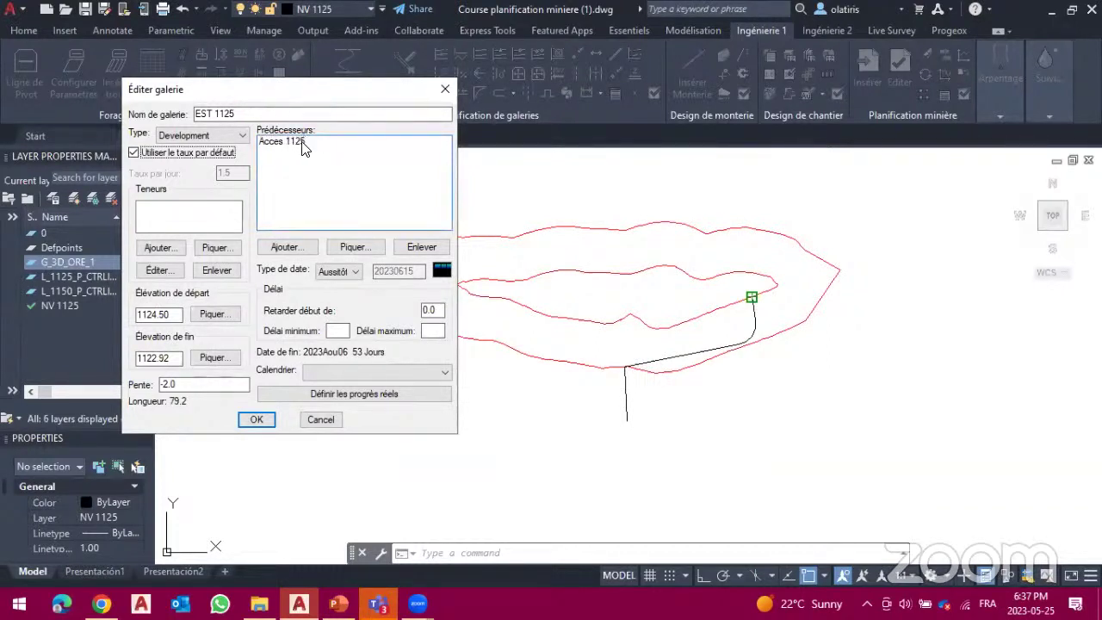
Step: Remove Acces 1125 from the predecessors of EST 1125 and add it back from the list of objects
click(367, 249)
click(272, 144)
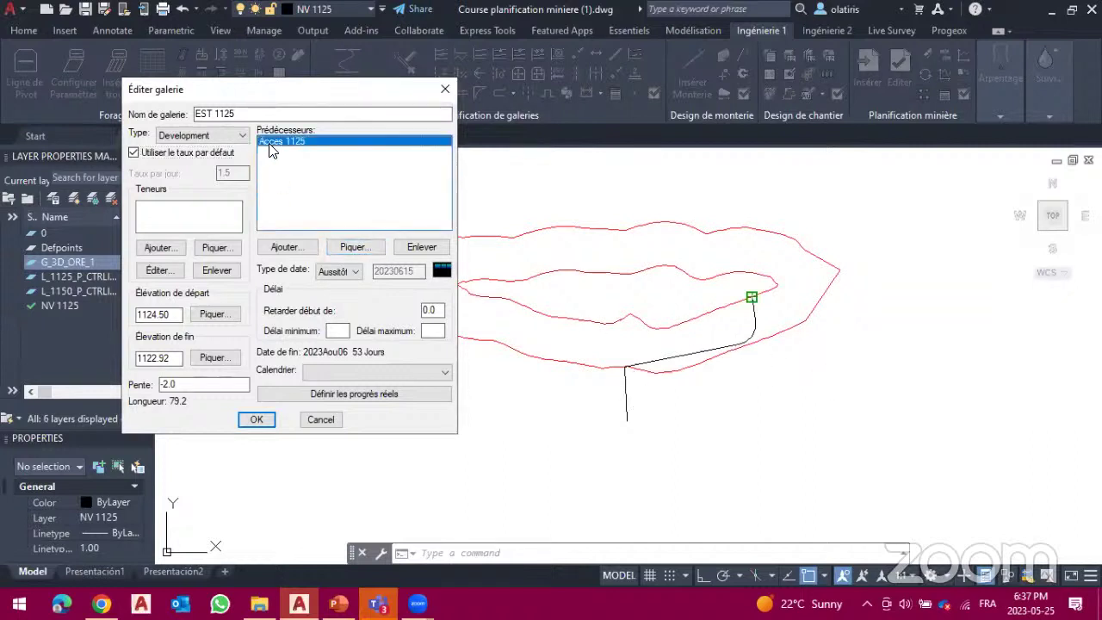
click(439, 248)
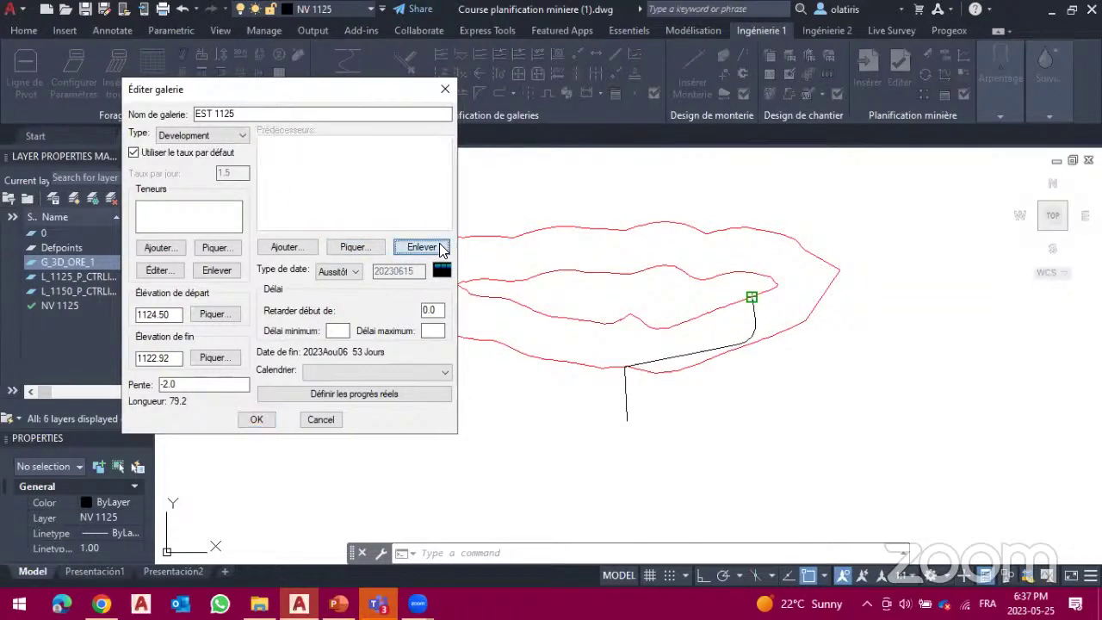
click(288, 247)
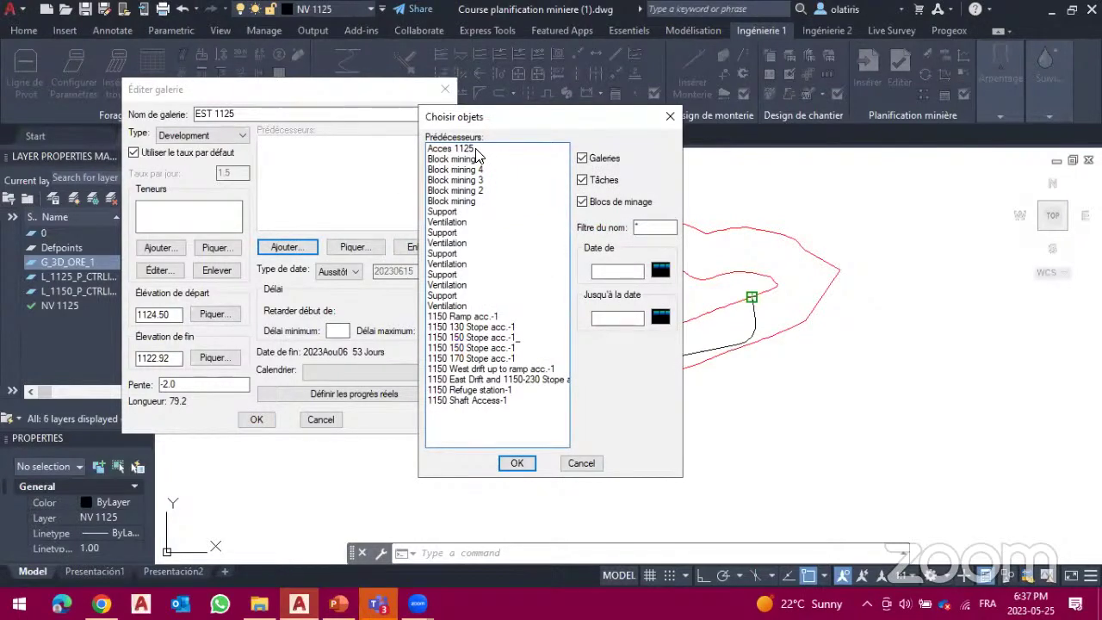
click(470, 149)
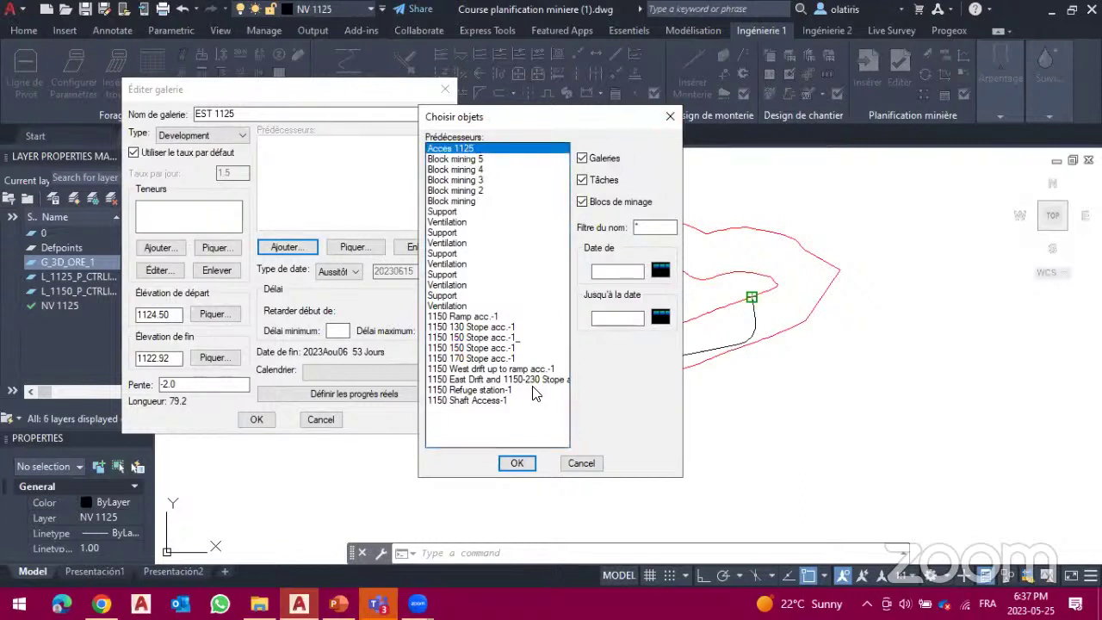
click(517, 463)
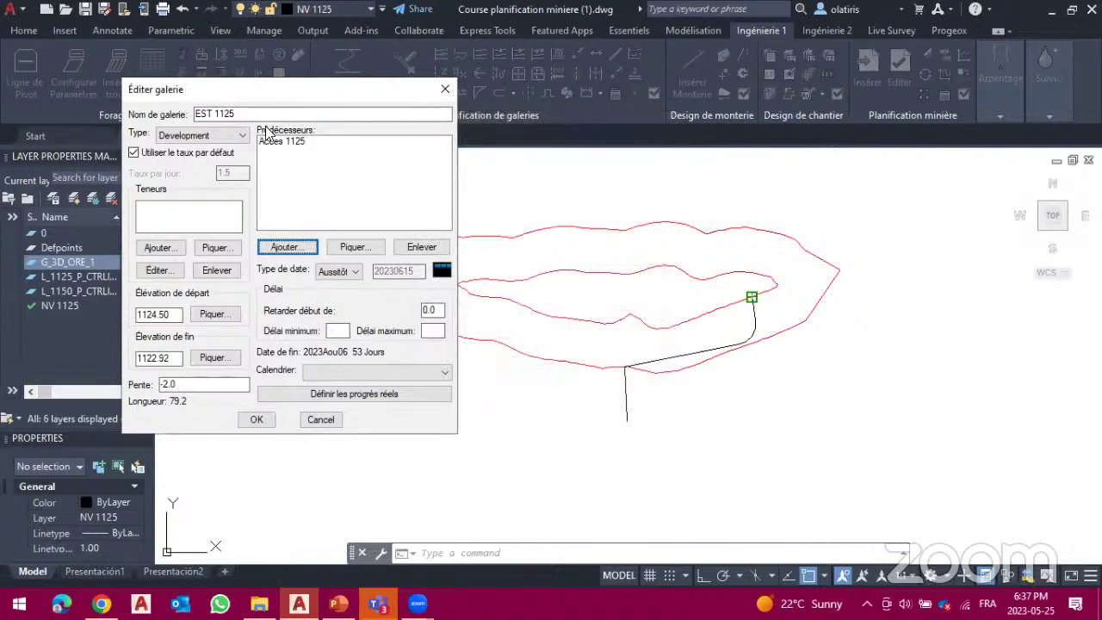
Step: Remove the listed predecessor of EST 1125 and pick the Acces 1125 gallery in the drawing as its predecessor instead
click(280, 143)
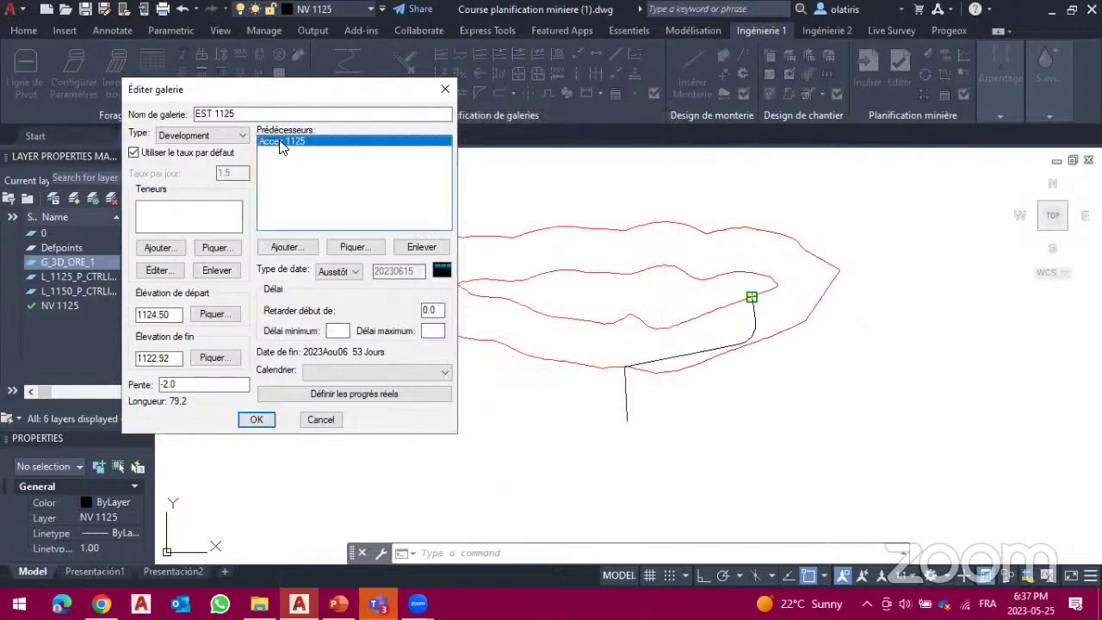
click(415, 247)
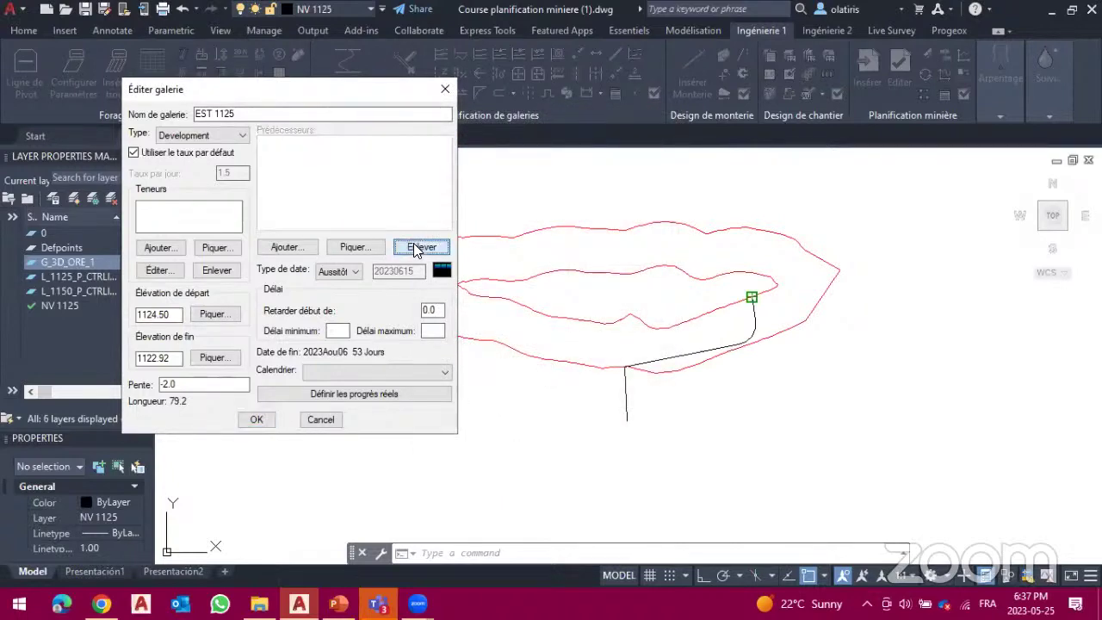
click(368, 250)
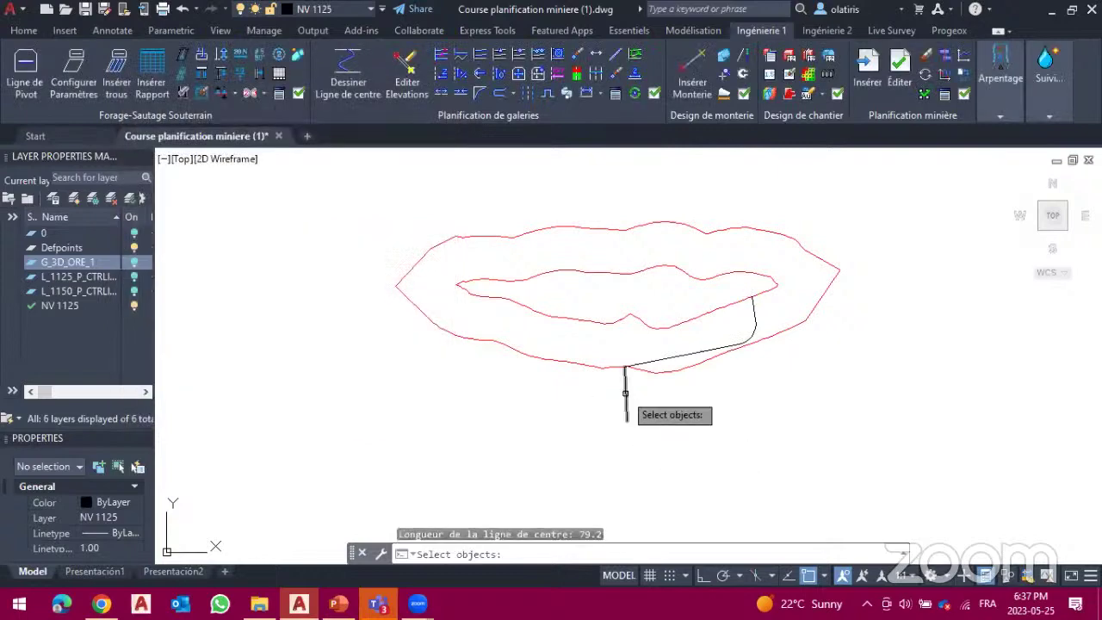
click(626, 394)
key(Return)
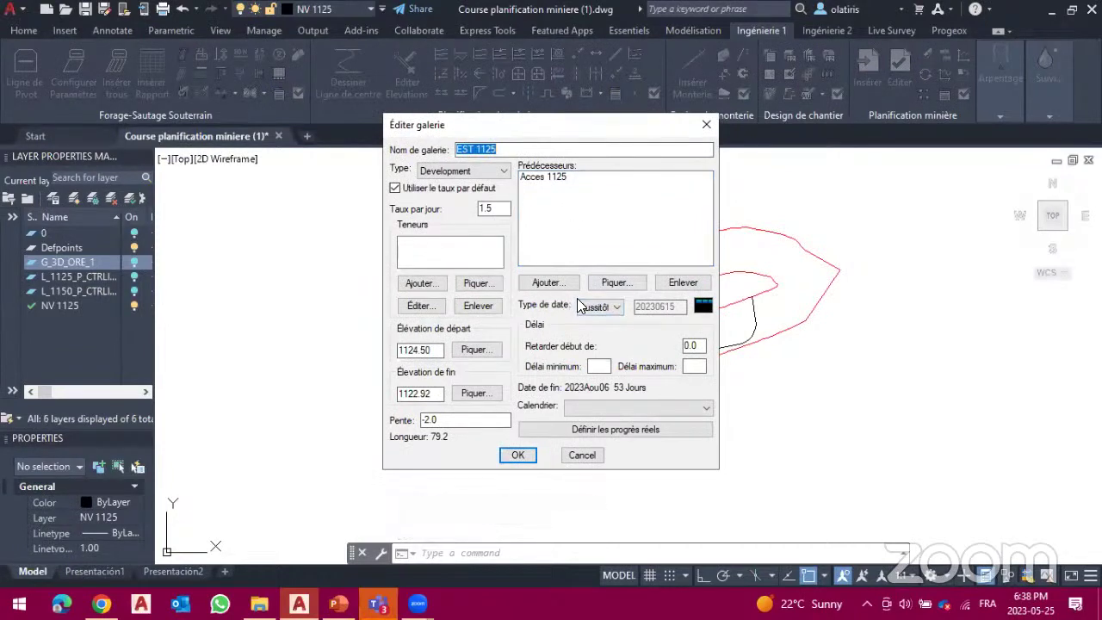
Step: Try the fixed start date type "Débuter le" for EST 1125 and return the date type to "Aussitôt que"
click(609, 308)
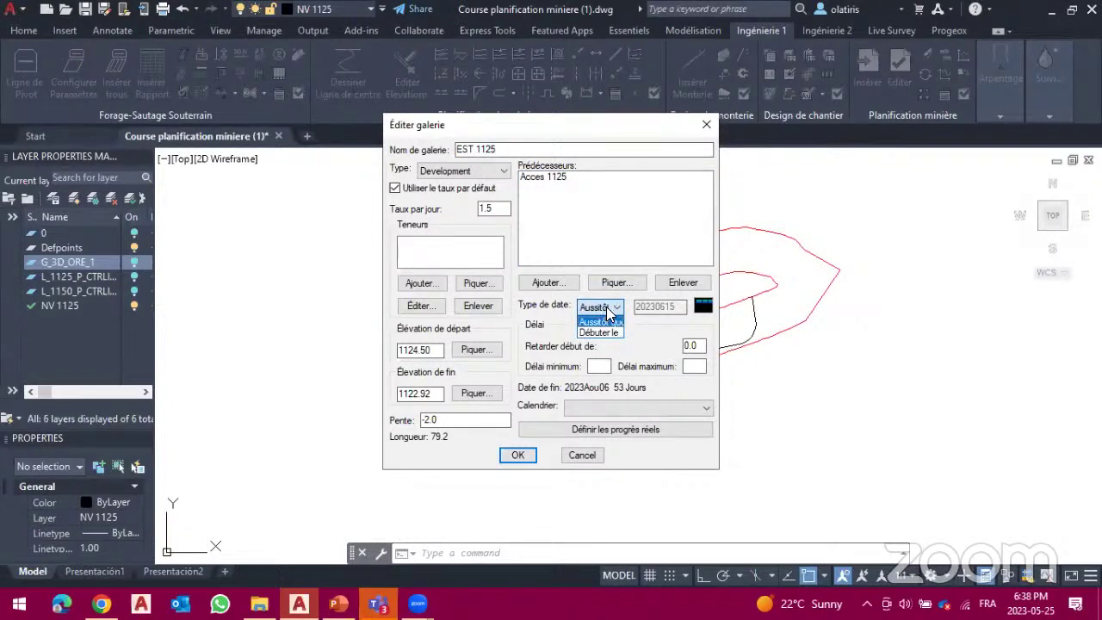
click(606, 308)
drag(554, 136, 355, 126)
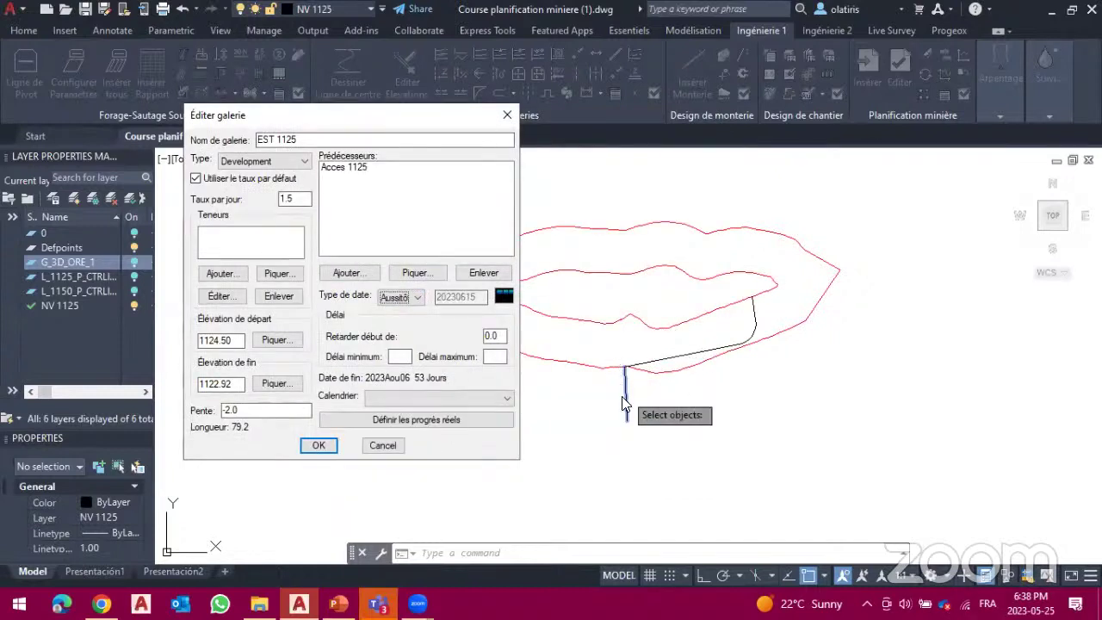
click(418, 298)
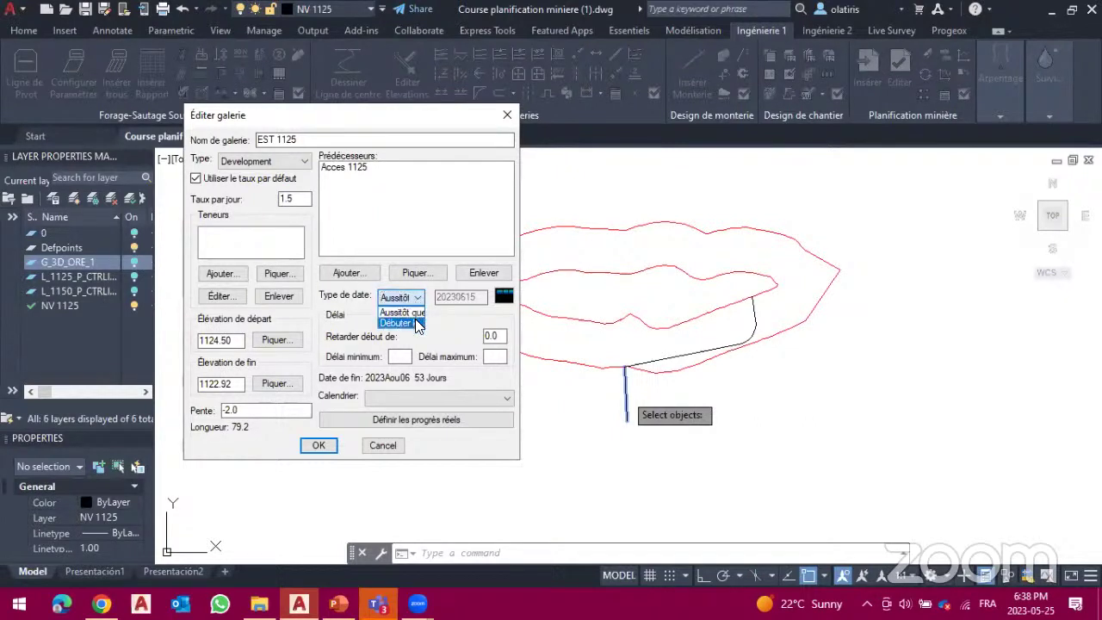
click(417, 320)
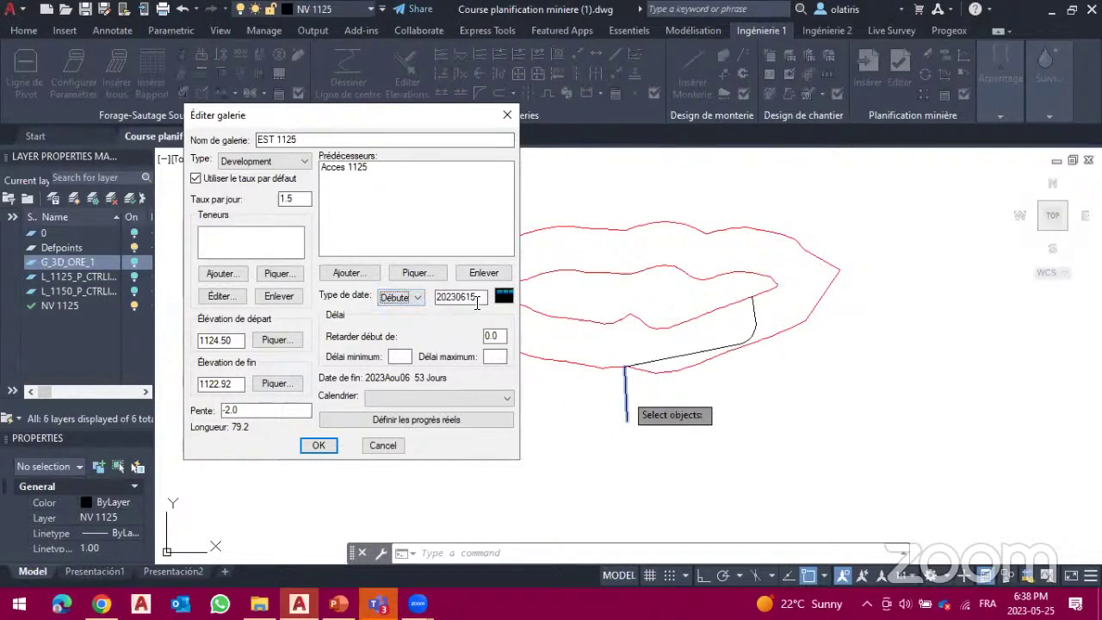
click(418, 297)
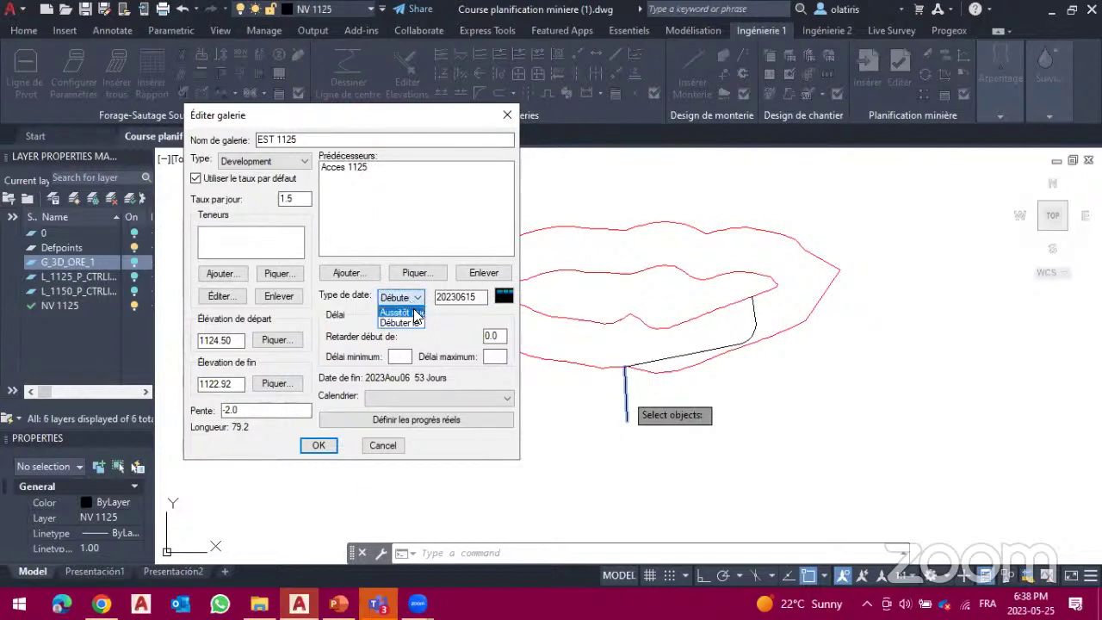
click(413, 311)
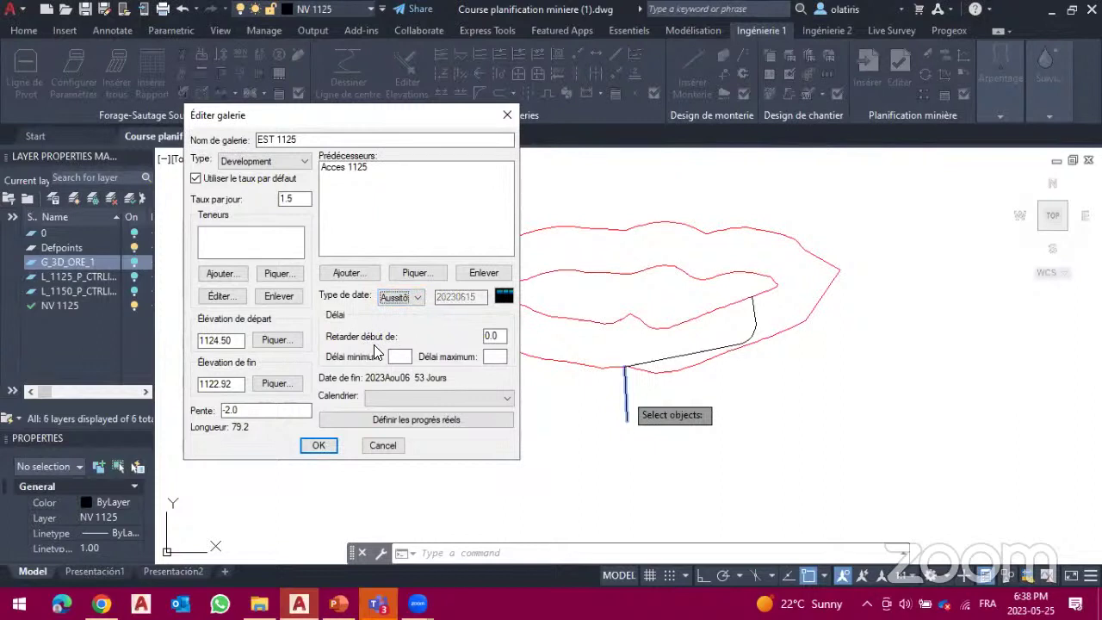
Step: Assign the Promine calendar to EST 1125 and accept its gallery settings
click(428, 398)
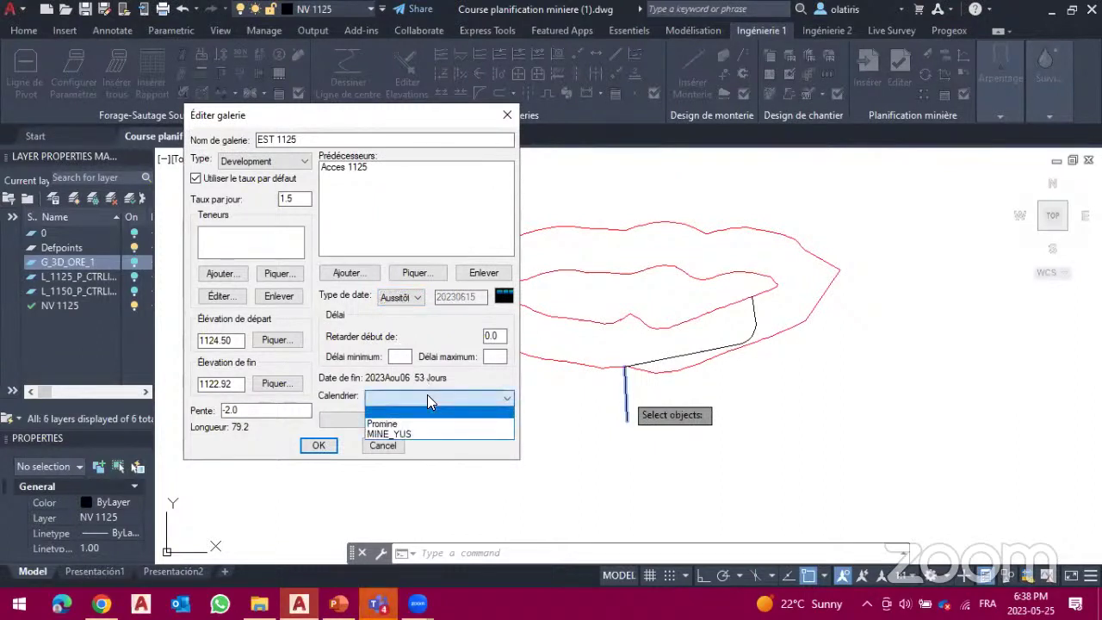
click(426, 425)
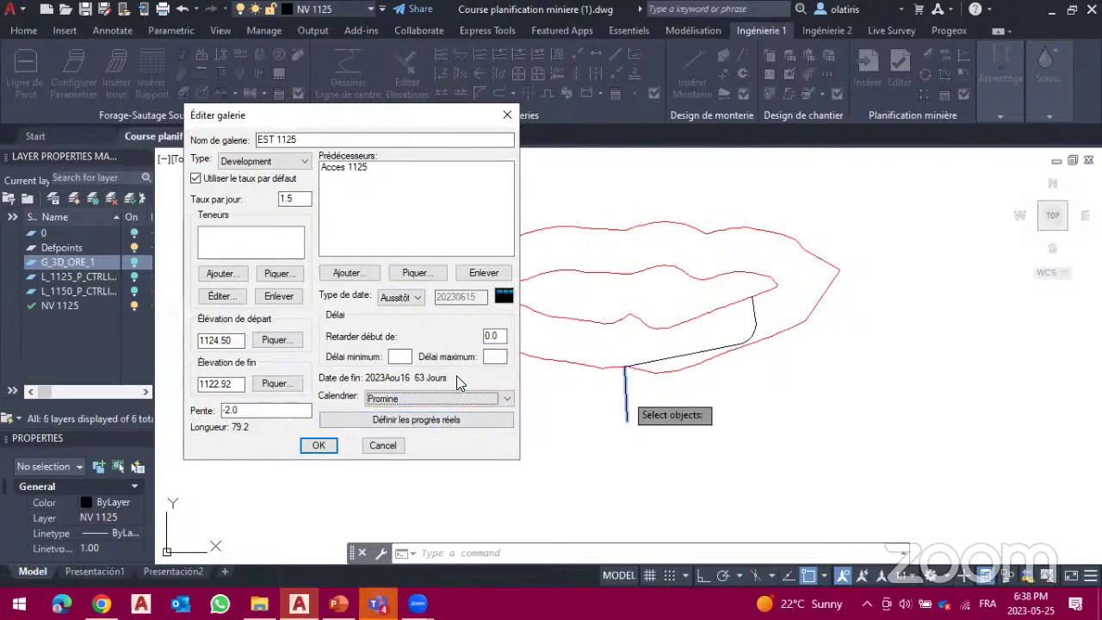
click(319, 446)
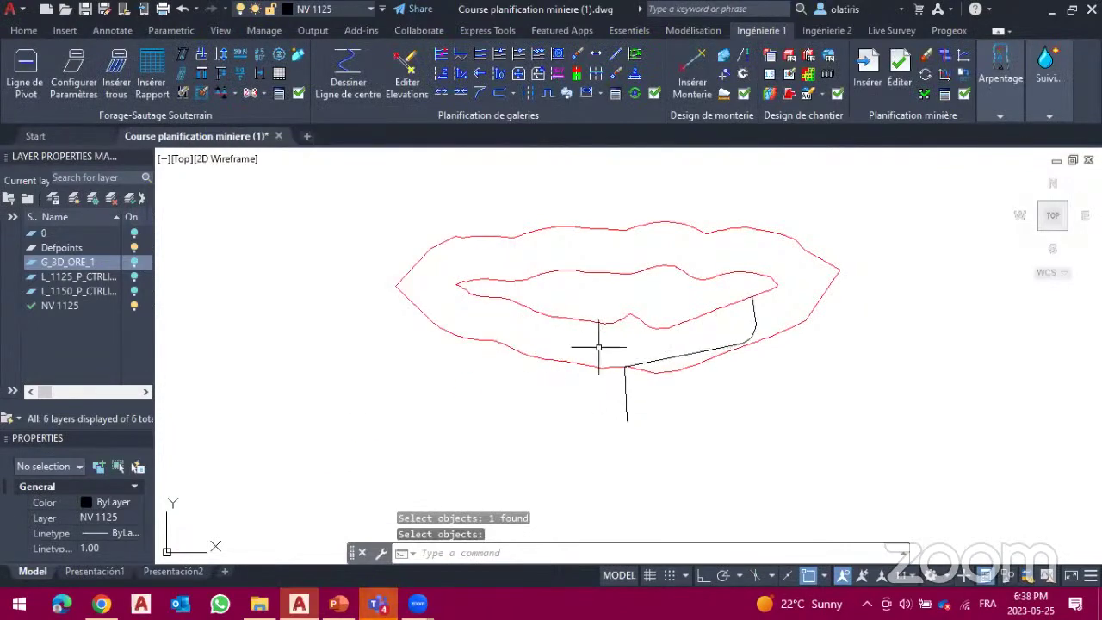
Step: Insert a gallery about 86.4 long from the end of Acces 1125 west and up to the inner orebody outline
click(864, 100)
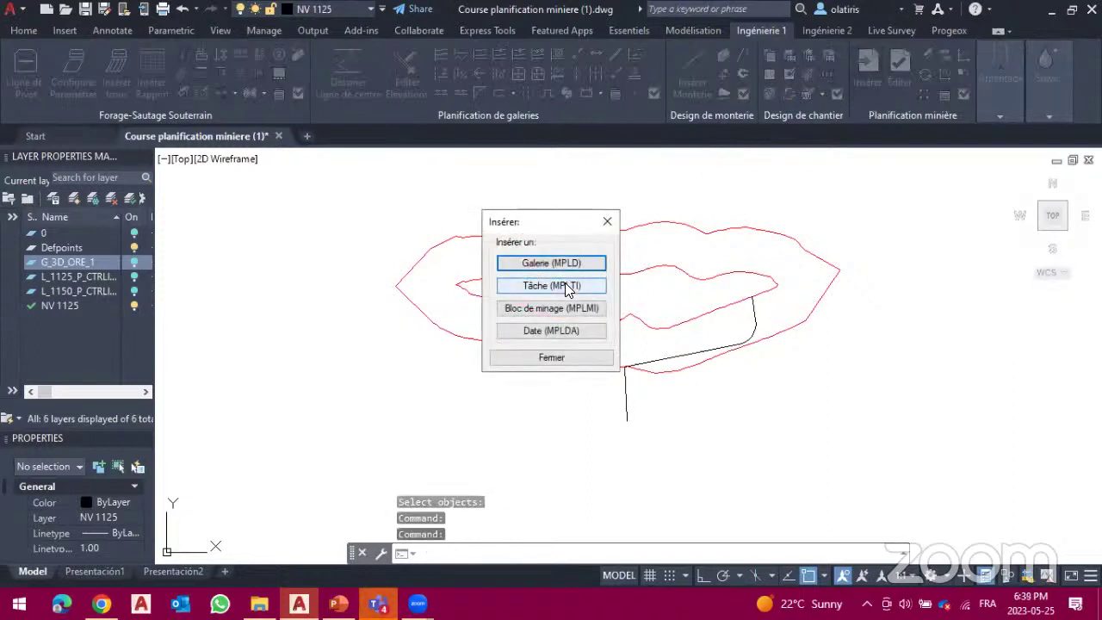
click(552, 264)
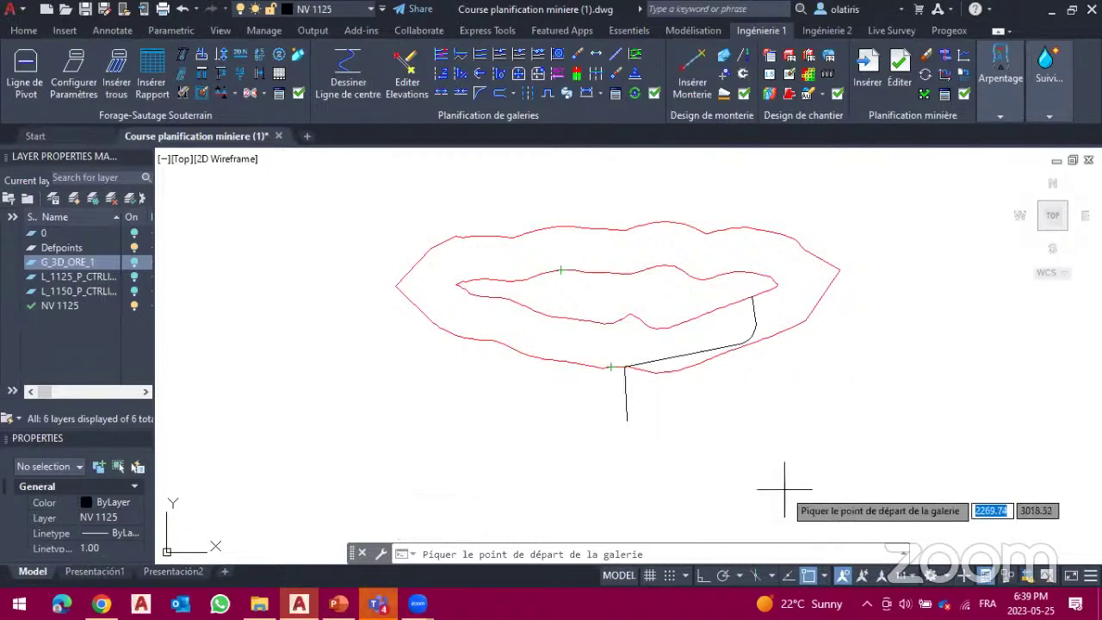
click(825, 577)
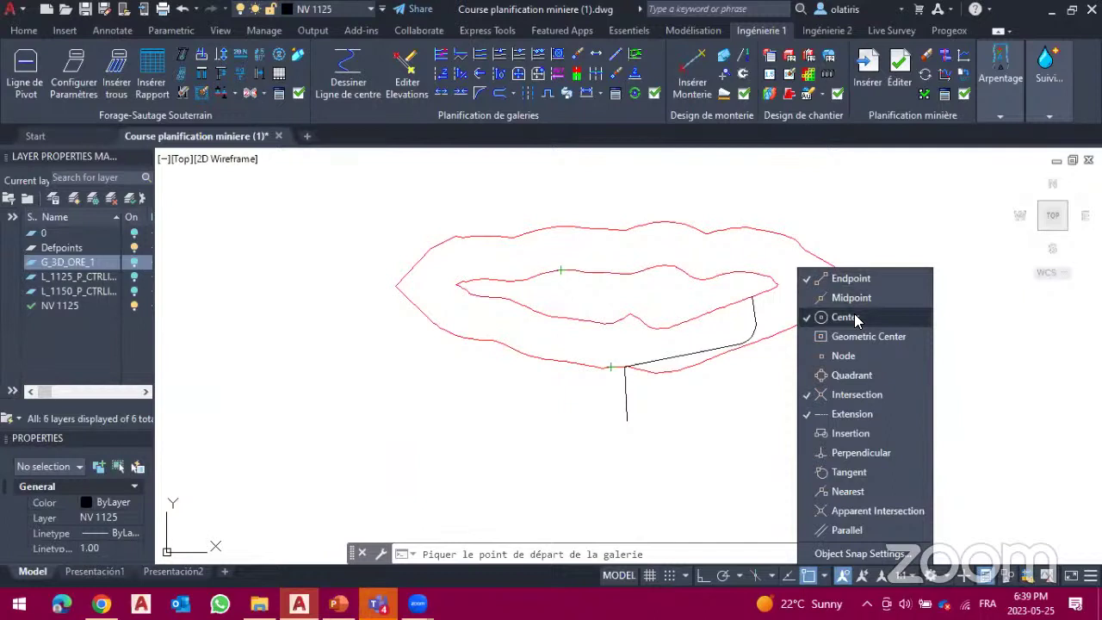
click(757, 391)
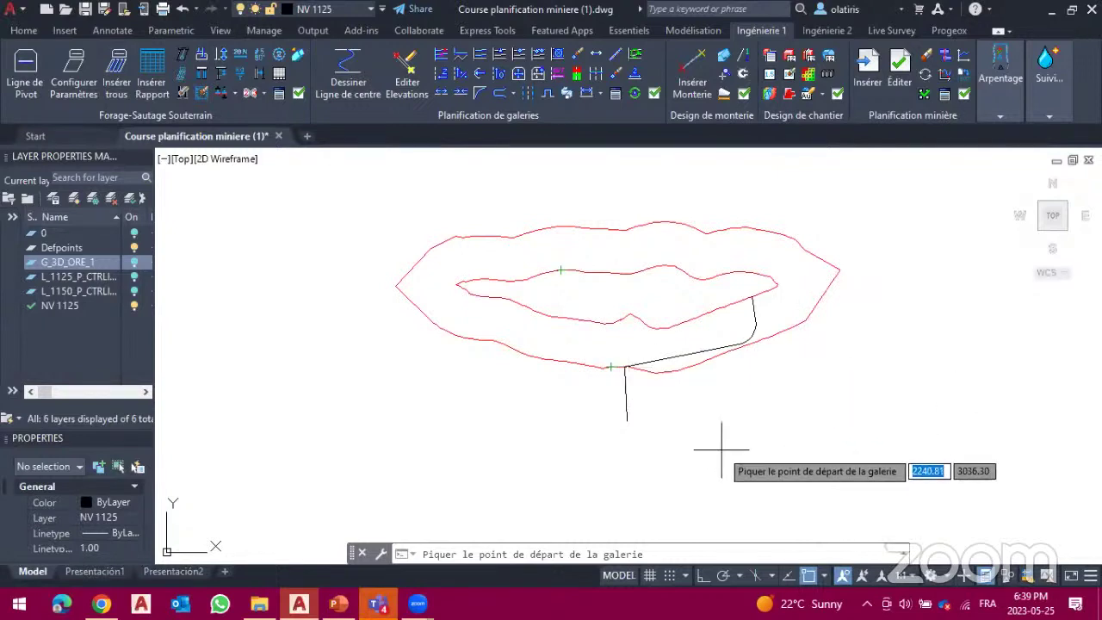
click(626, 367)
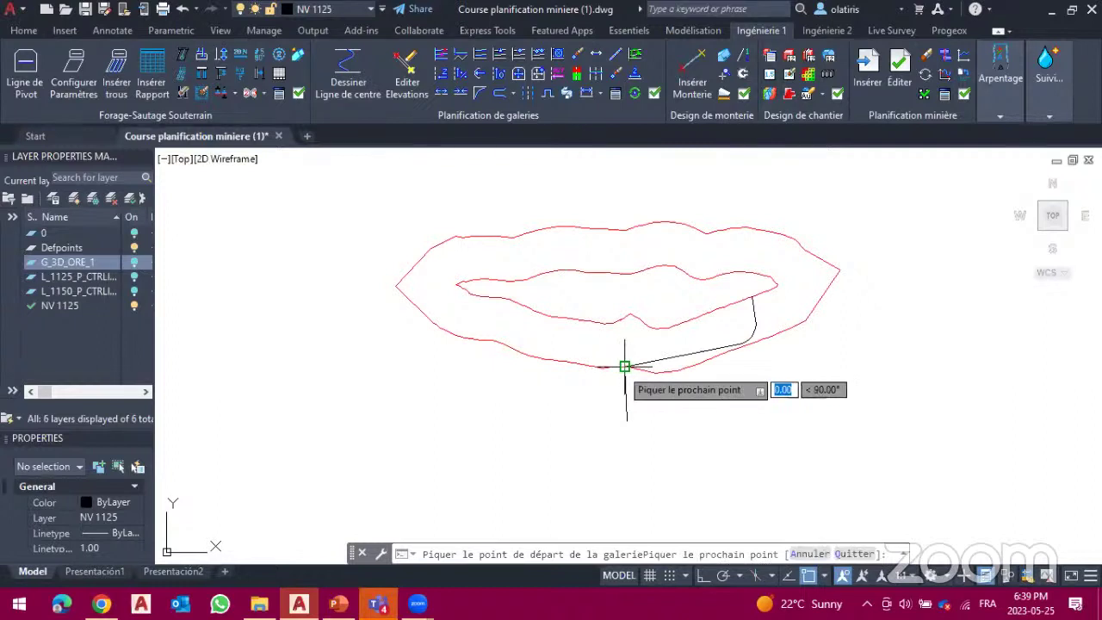
click(487, 340)
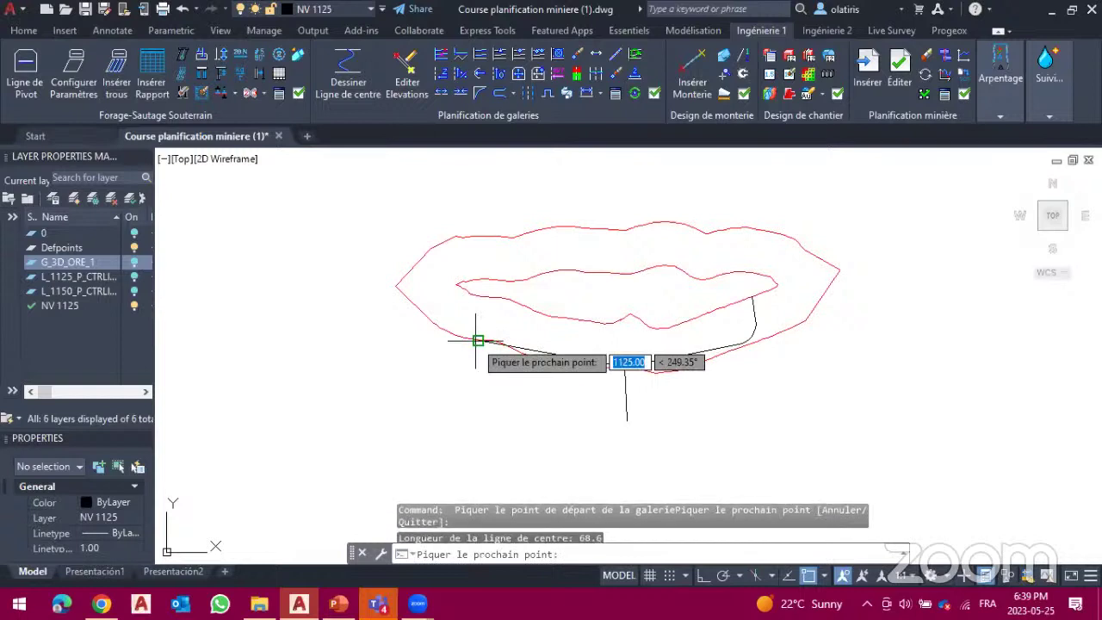
click(477, 296)
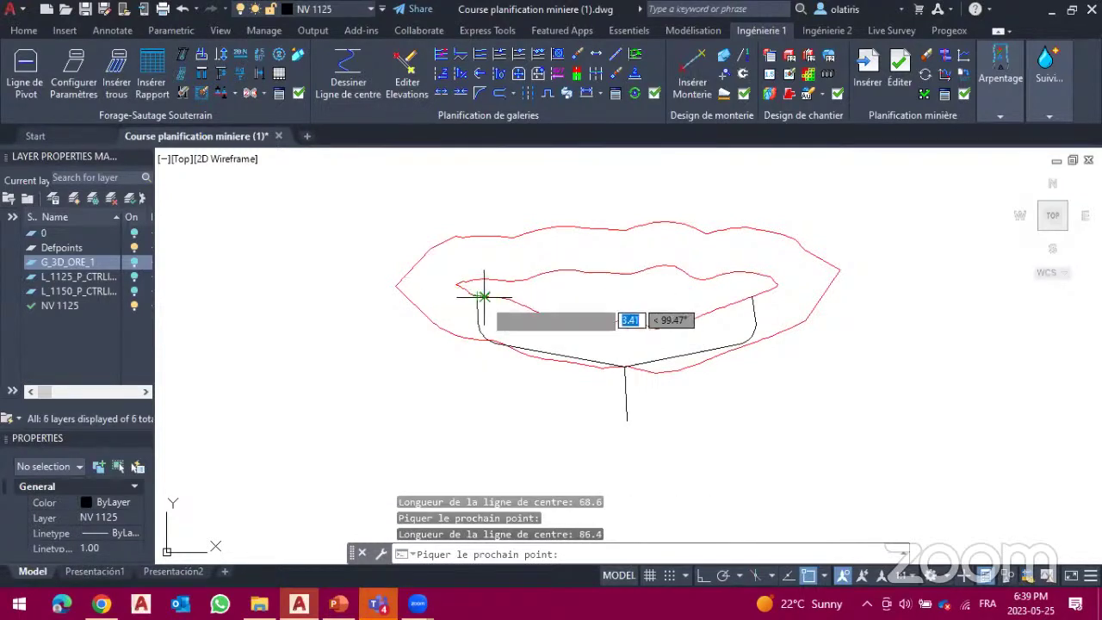
key(Return)
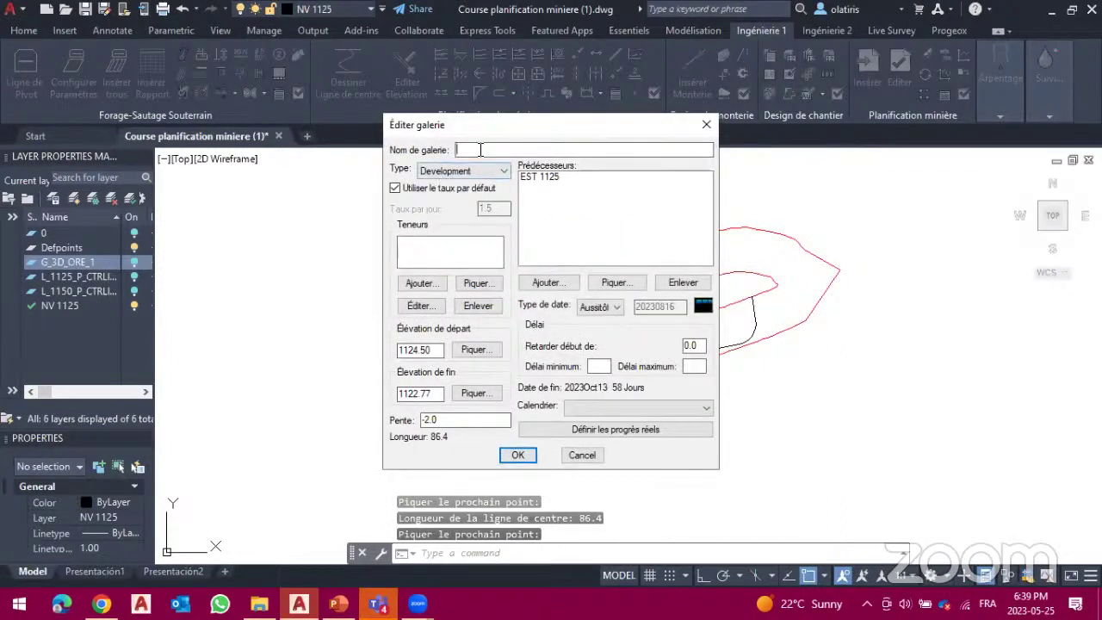
Step: Name the new western gallery OUEST 1125 and uncover its centreline behind the settings dialog
text(OUE)
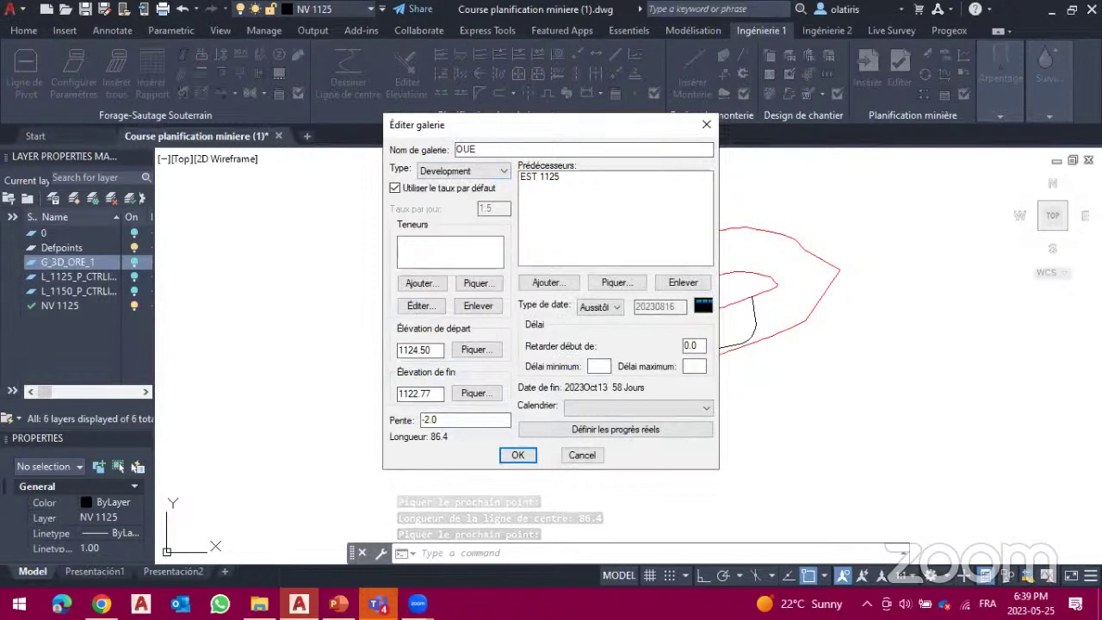
text(ST 1125)
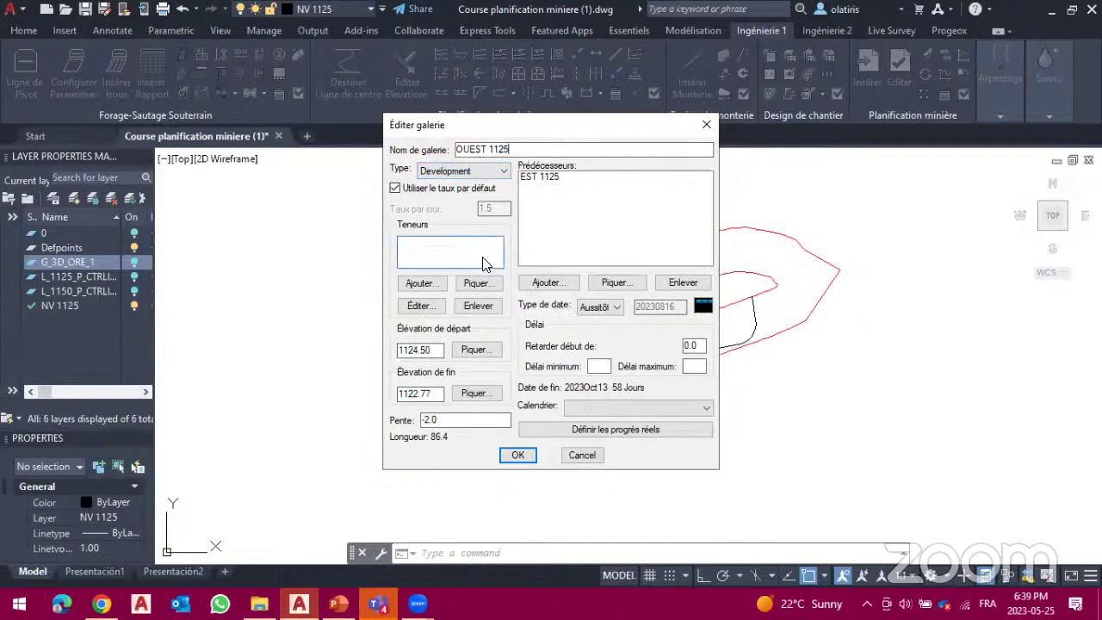
drag(534, 129, 292, 122)
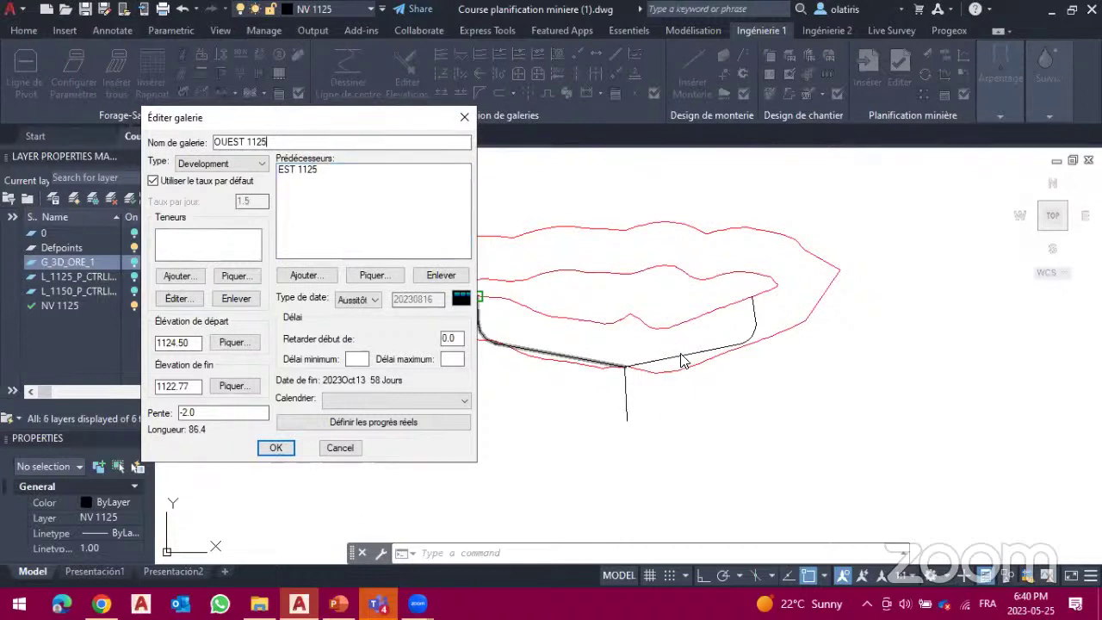
Step: Replace the EST 1125 predecessor of gallery OUEST 1125 with Acces 1125, picked from the drawing
click(307, 172)
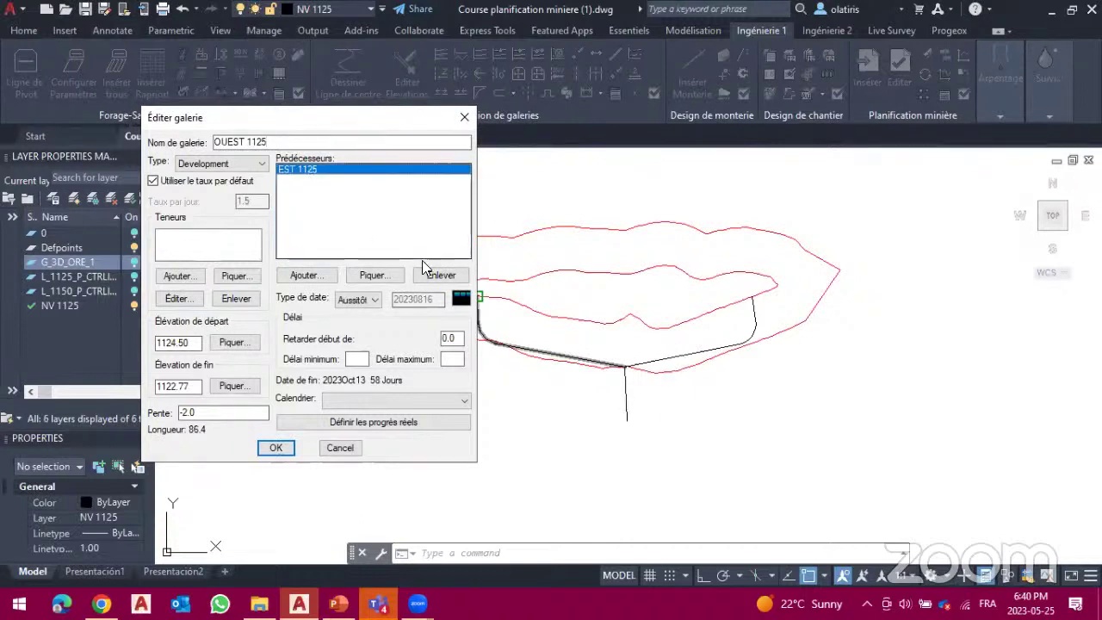
click(441, 275)
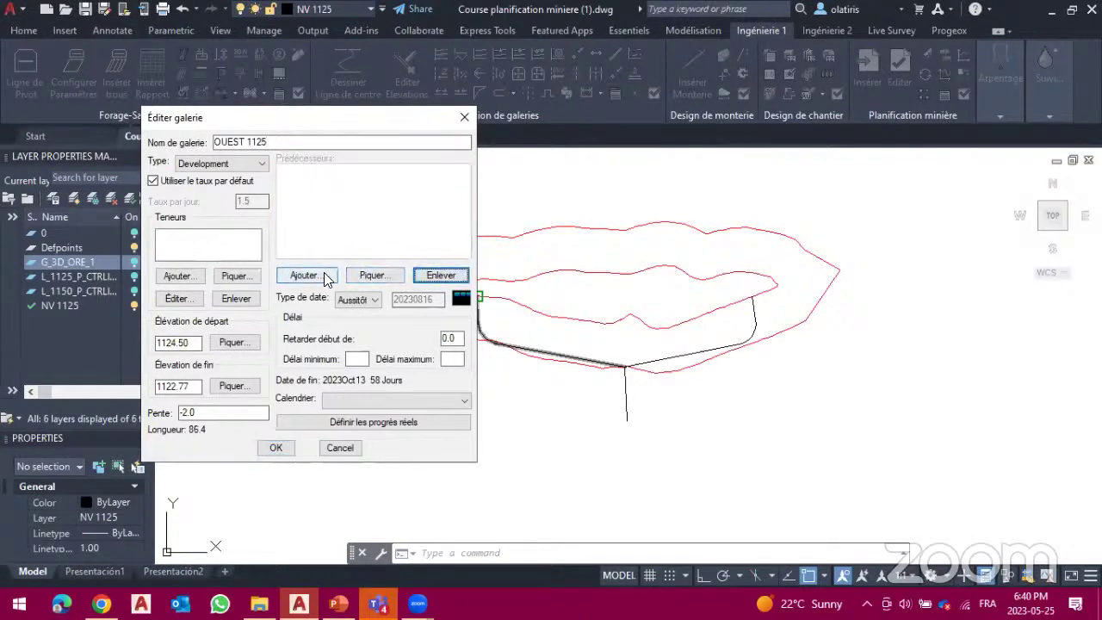
click(360, 278)
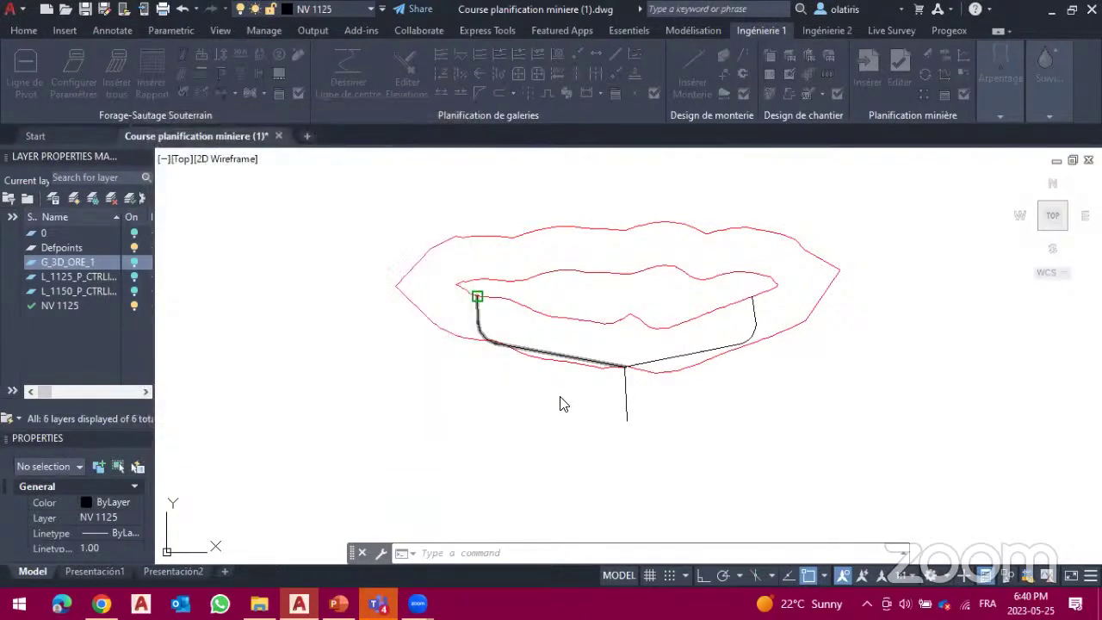
click(626, 393)
key(Return)
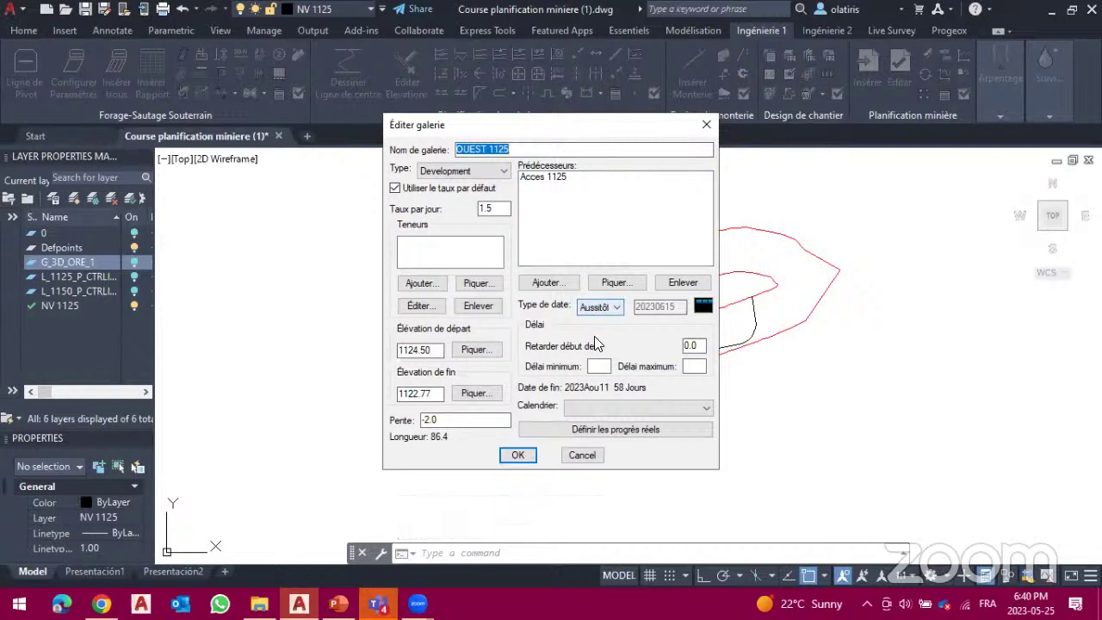
Step: Assign the Promine calendar to OUEST 1125 and accept its gallery settings
click(610, 405)
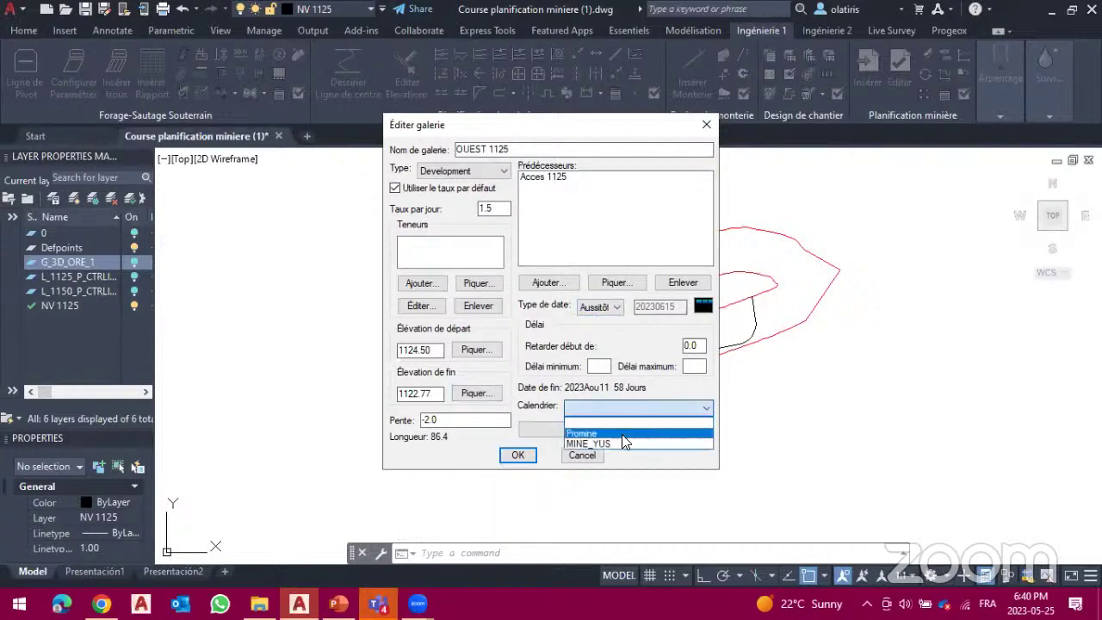
click(623, 434)
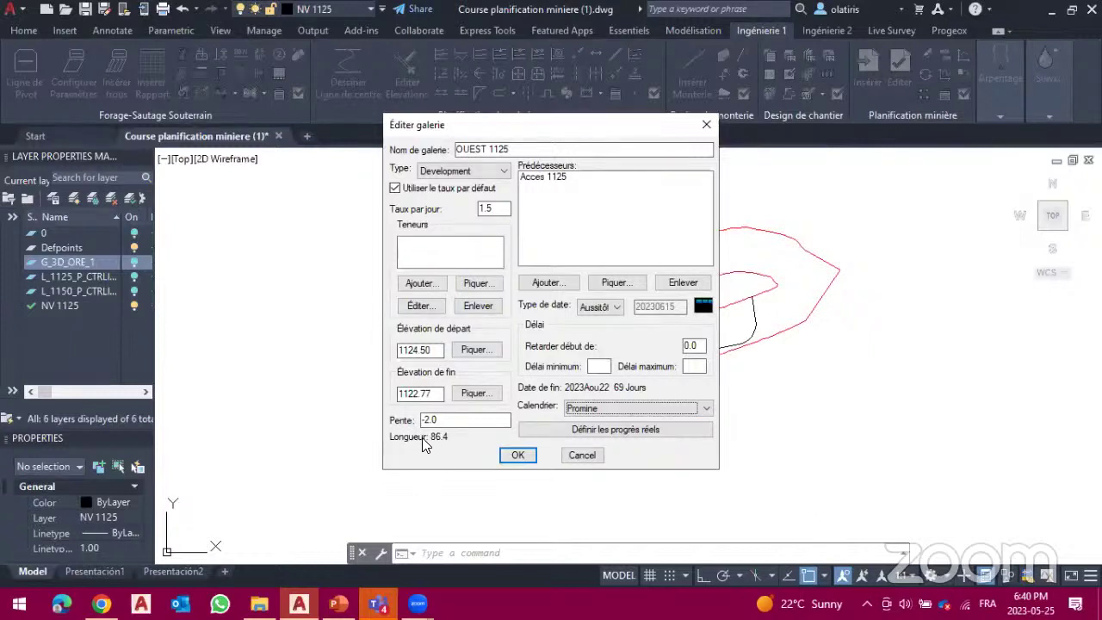
click(519, 456)
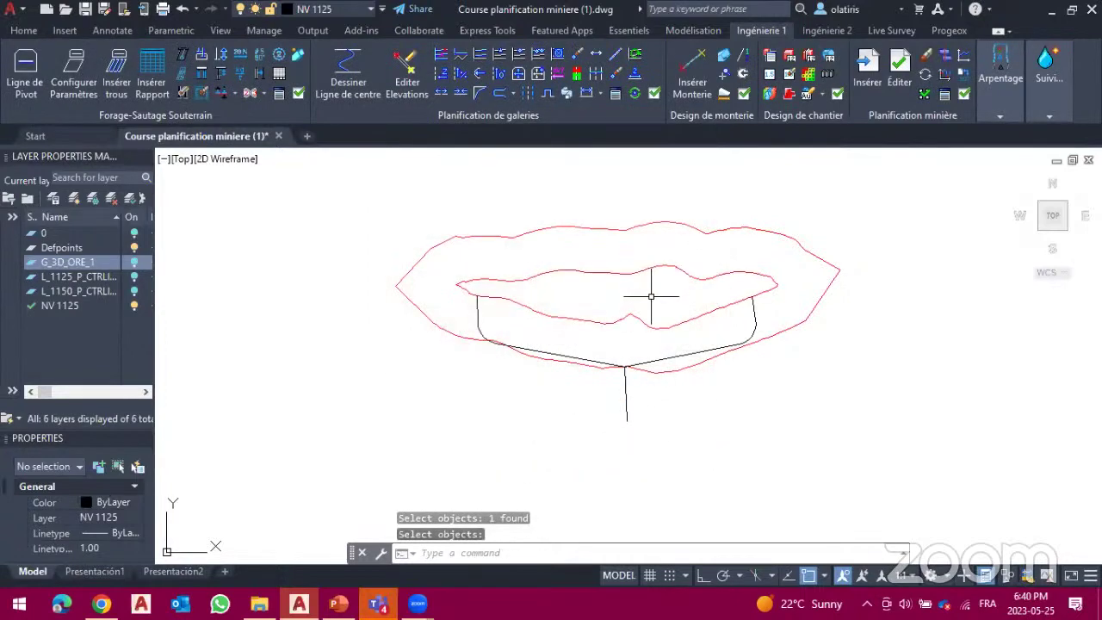
Step: Turn on the G_3D_ORE_1 layer and examine the orebody with the level 1125 galleries and outlines in a tilted 3D view
scroll(651, 296, up, 2)
scroll(651, 296, down, 4)
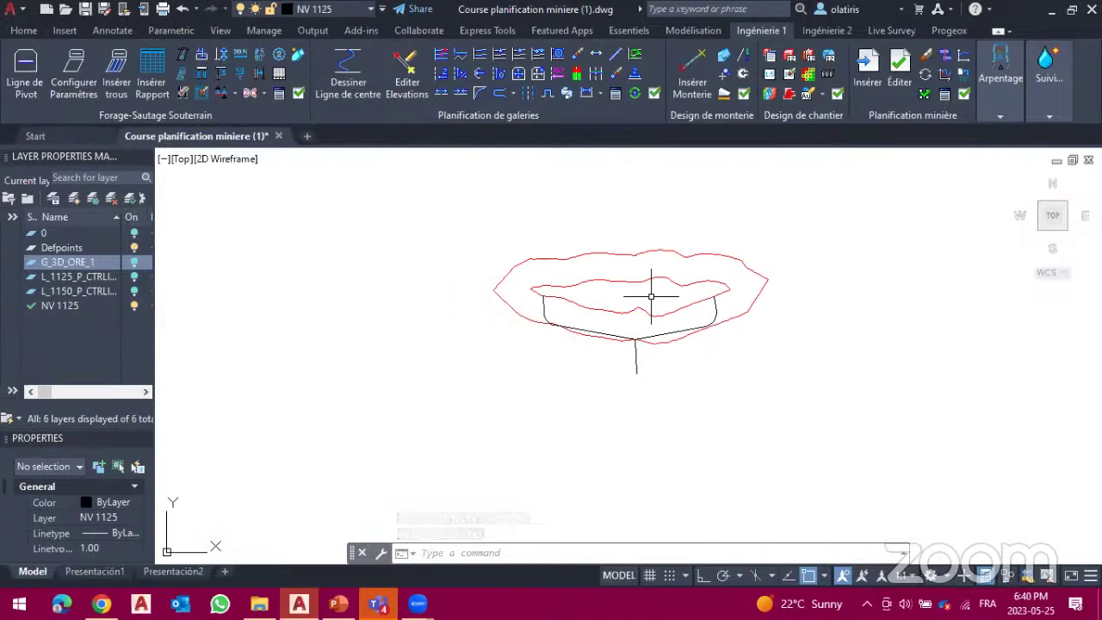
click(134, 263)
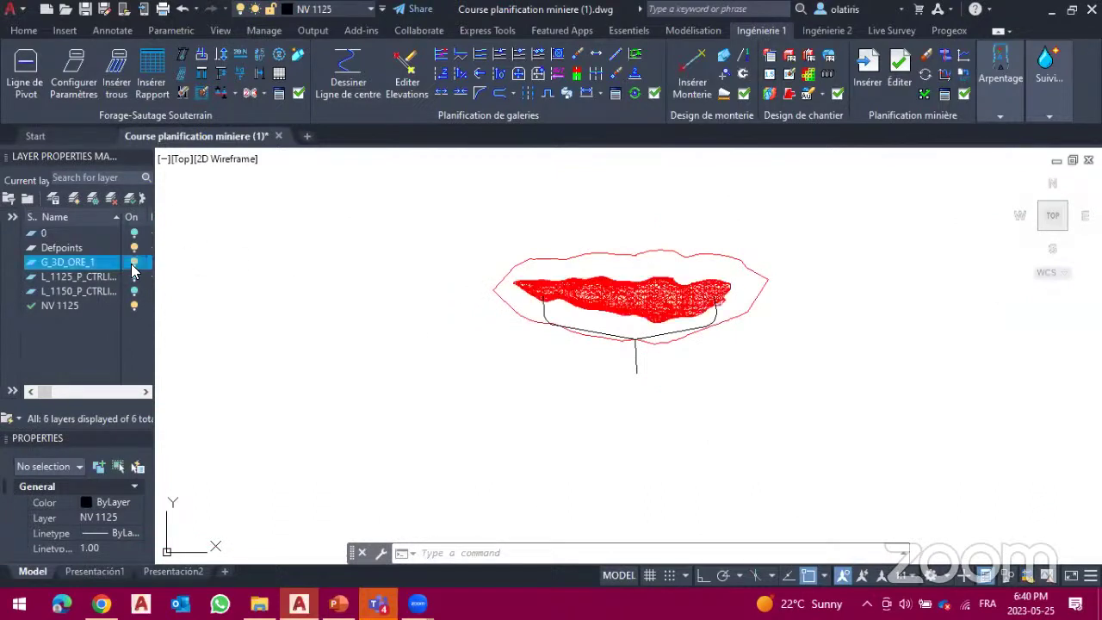
click(1052, 216)
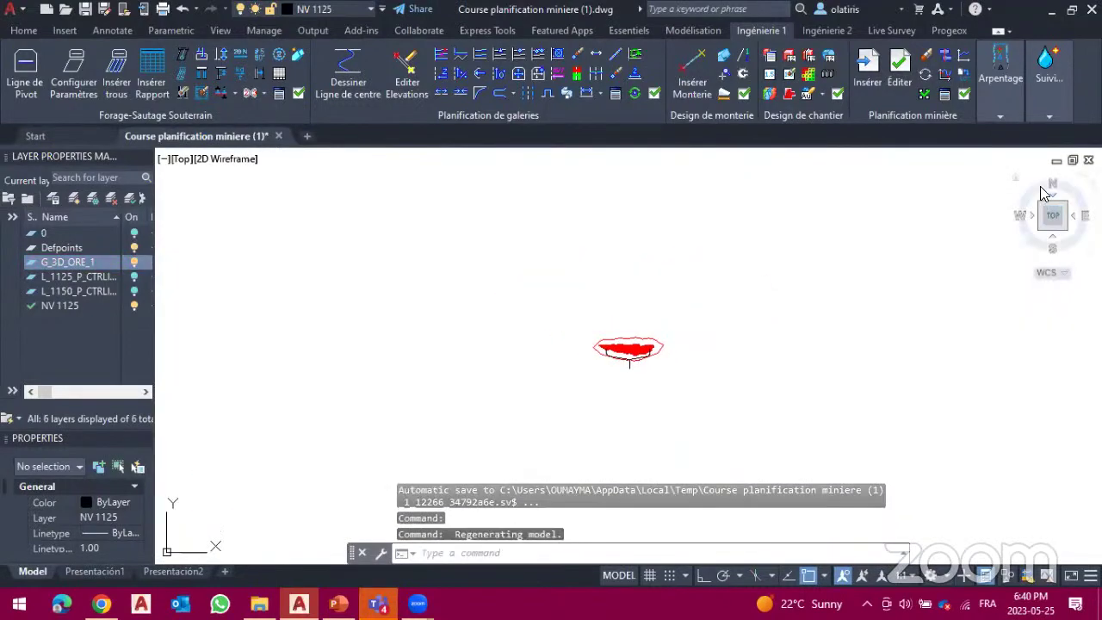
mouse_move(1052, 212)
mouse_down()
mouse_move(1044, 181)
mouse_move(987, 155)
mouse_up()
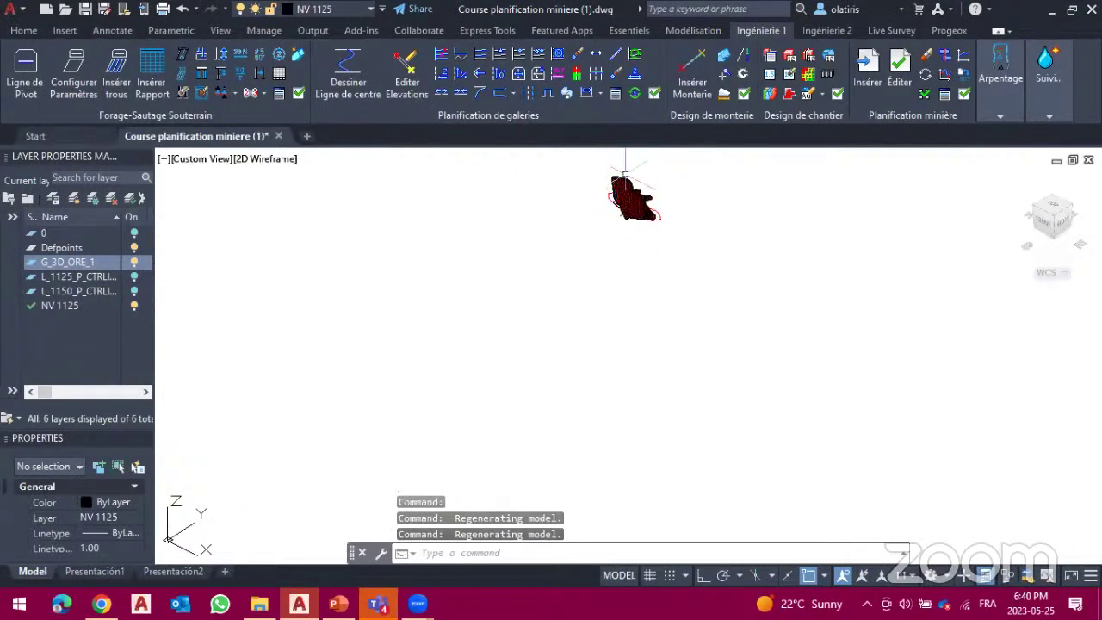
scroll(632, 165, up, 4)
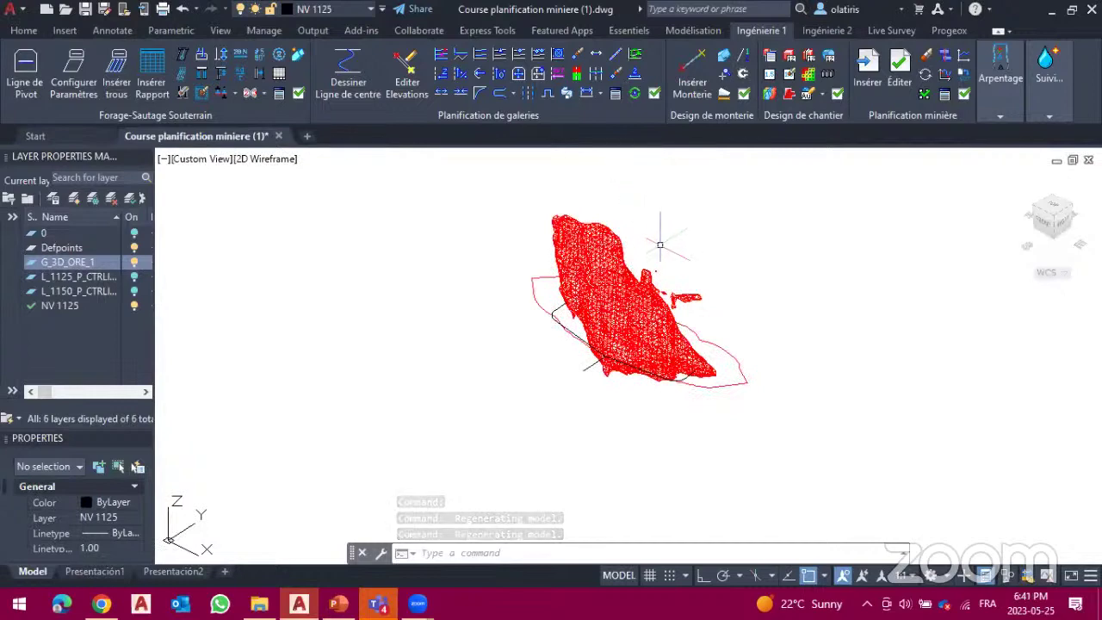
scroll(660, 244, up, 5)
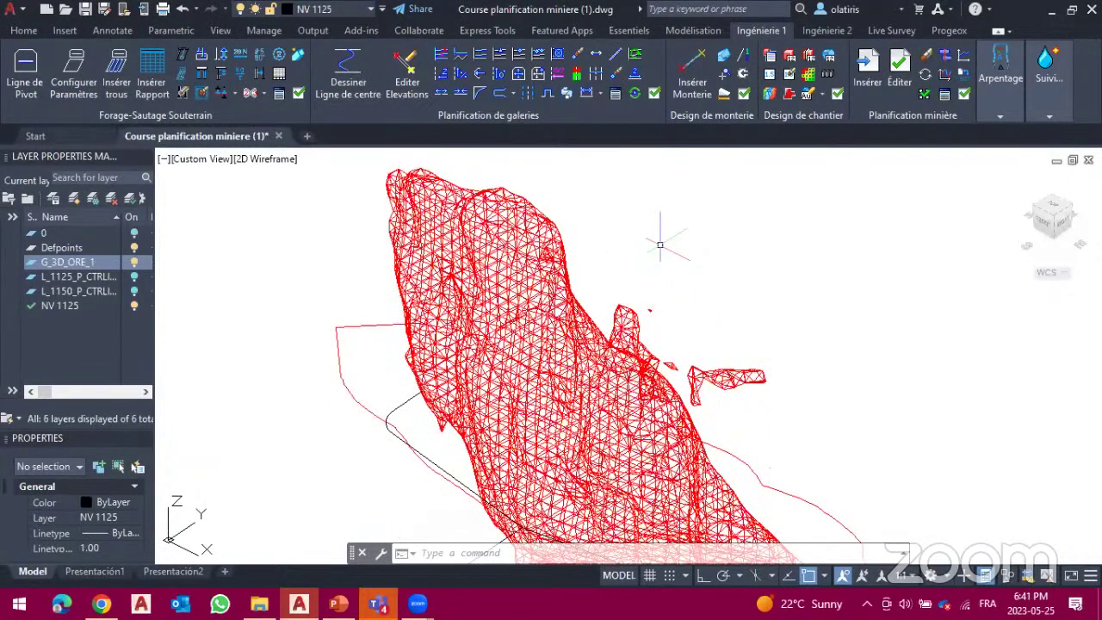
scroll(660, 245, down, 4)
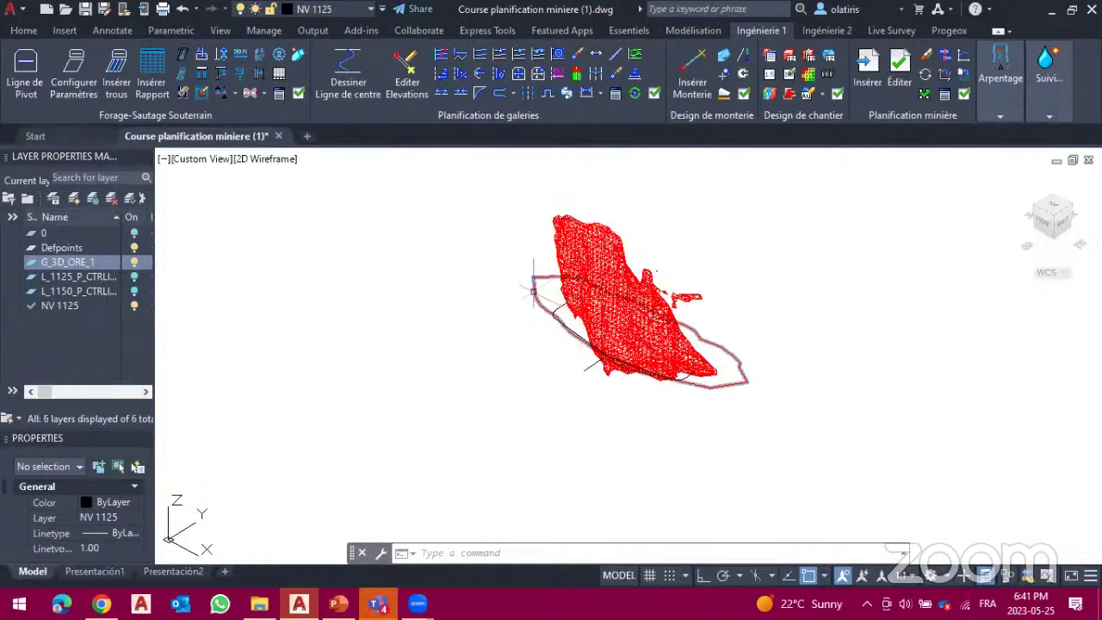
mouse_move(533, 292)
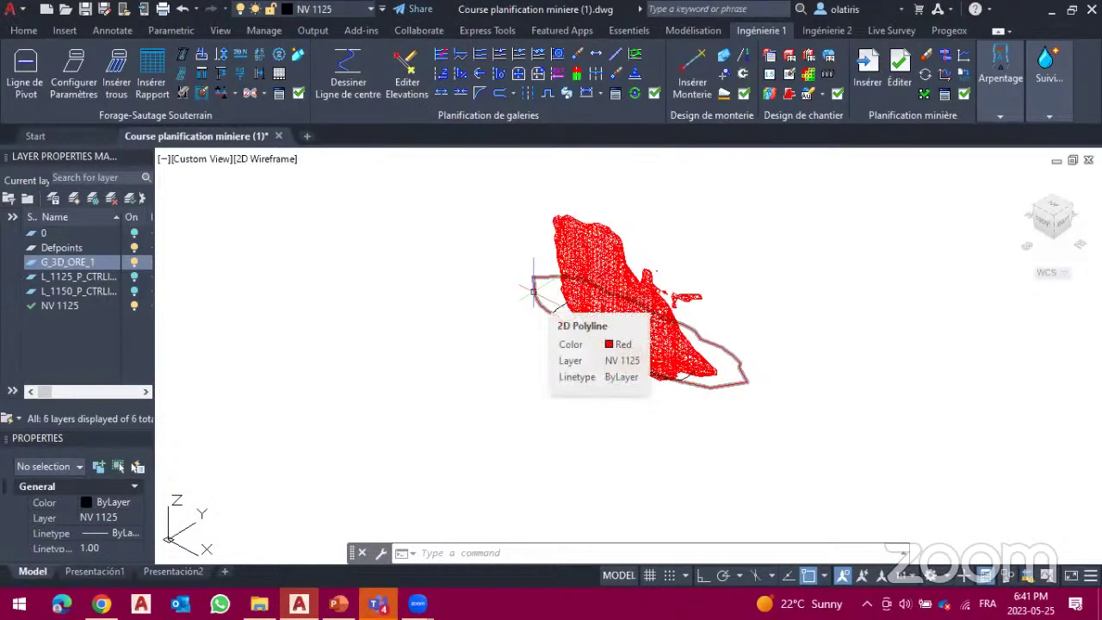
Step: Turn on the level 1150 centreline layer and compare both levels' galleries against the orebody from the side
click(134, 292)
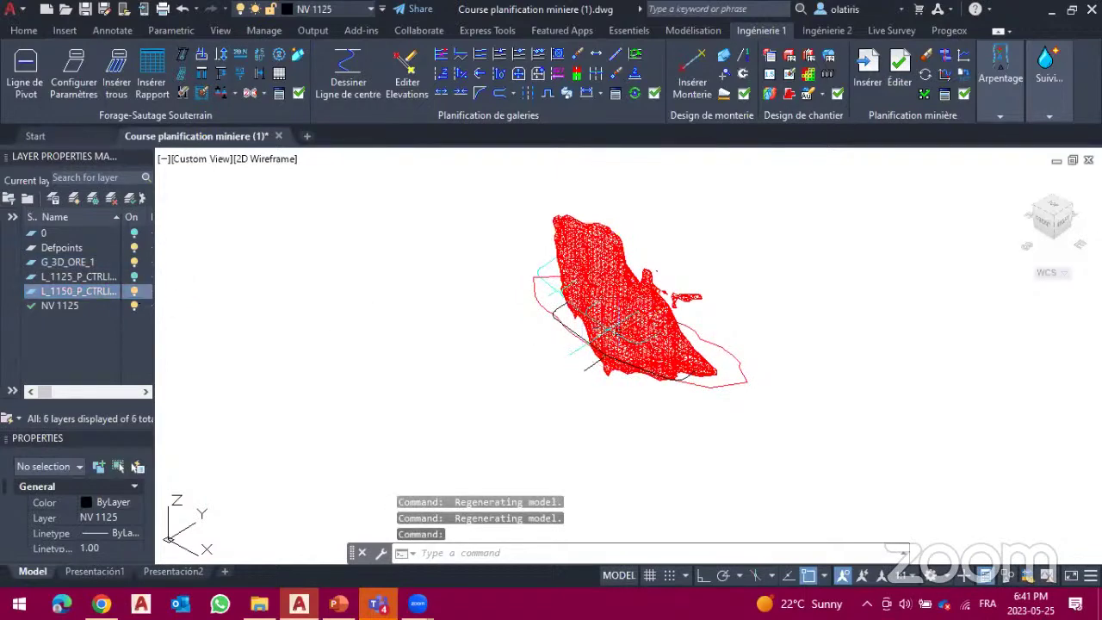
click(1051, 221)
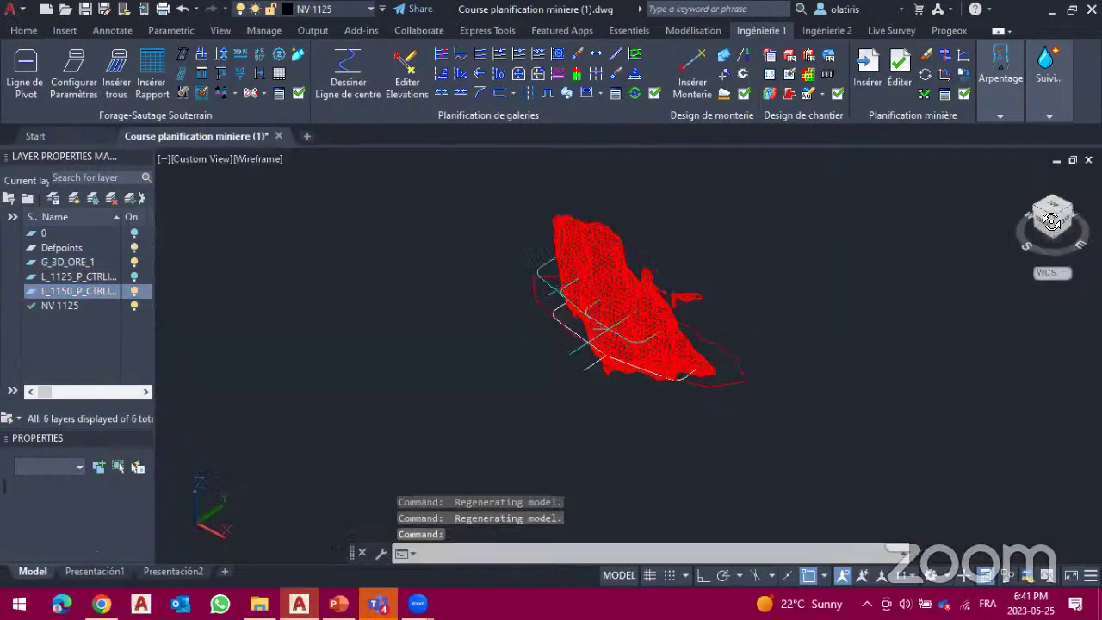
mouse_move(1051, 222)
mouse_down()
mouse_move(952, 213)
mouse_move(933, 194)
mouse_up()
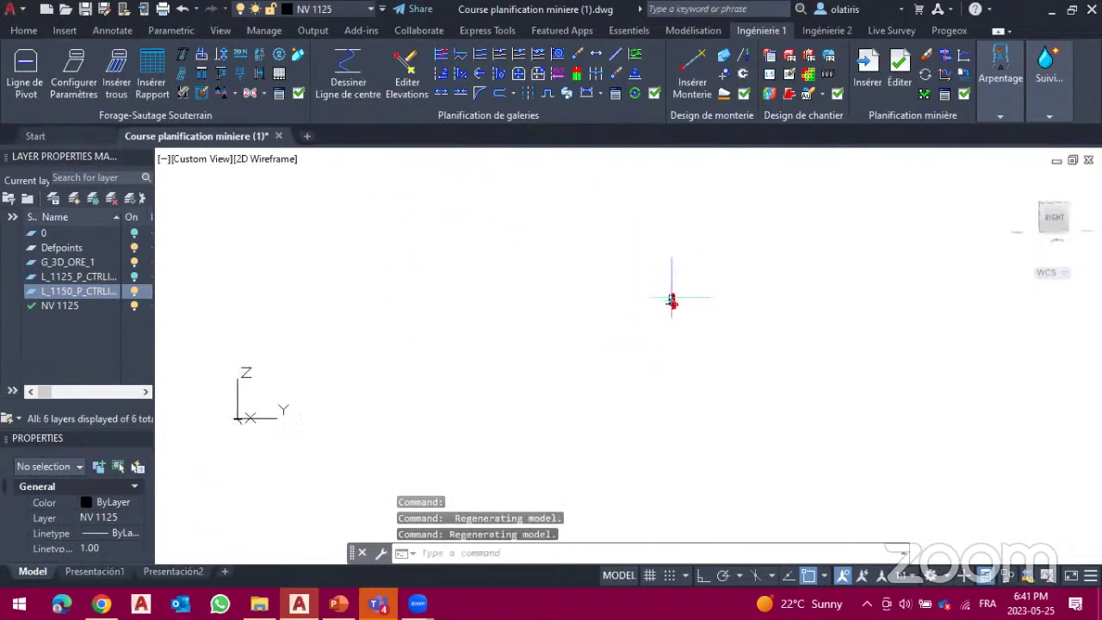
scroll(672, 300, up, 10)
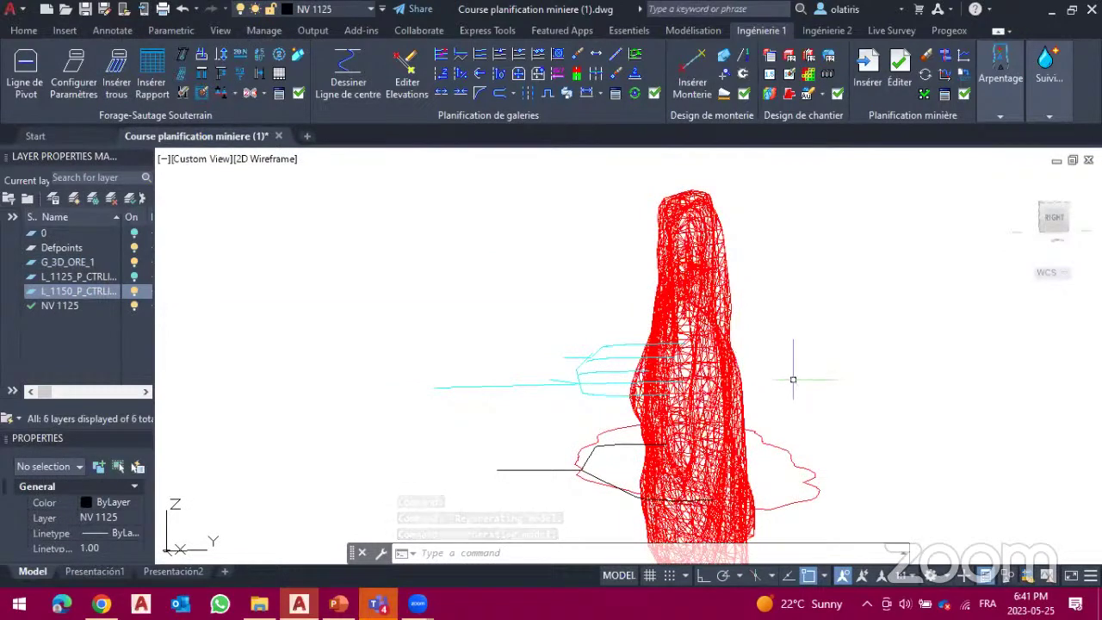
Step: Return to the plan view with SECP and hide the G_3D_ORE_1 and level 1150 centreline layers
click(1058, 258)
click(1051, 217)
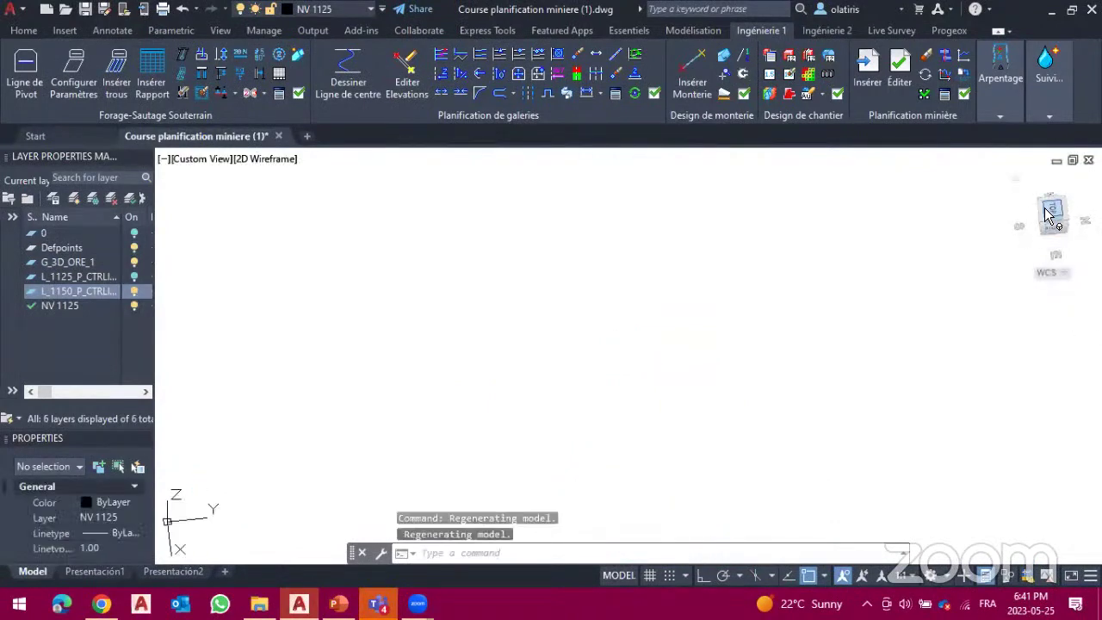
text(SECP)
key(Return)
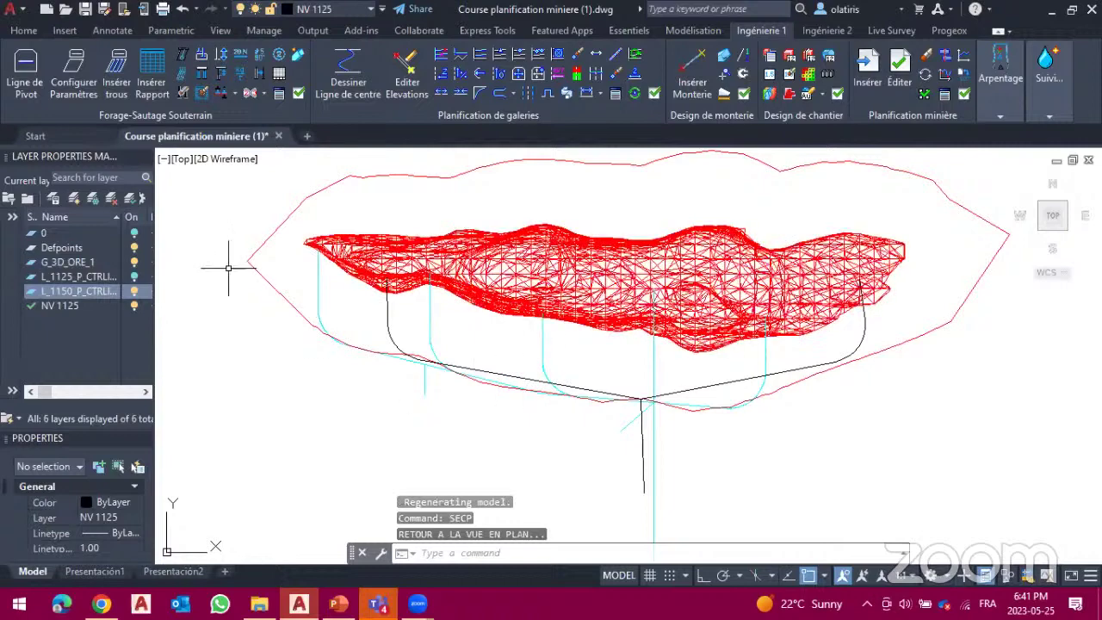
click(132, 262)
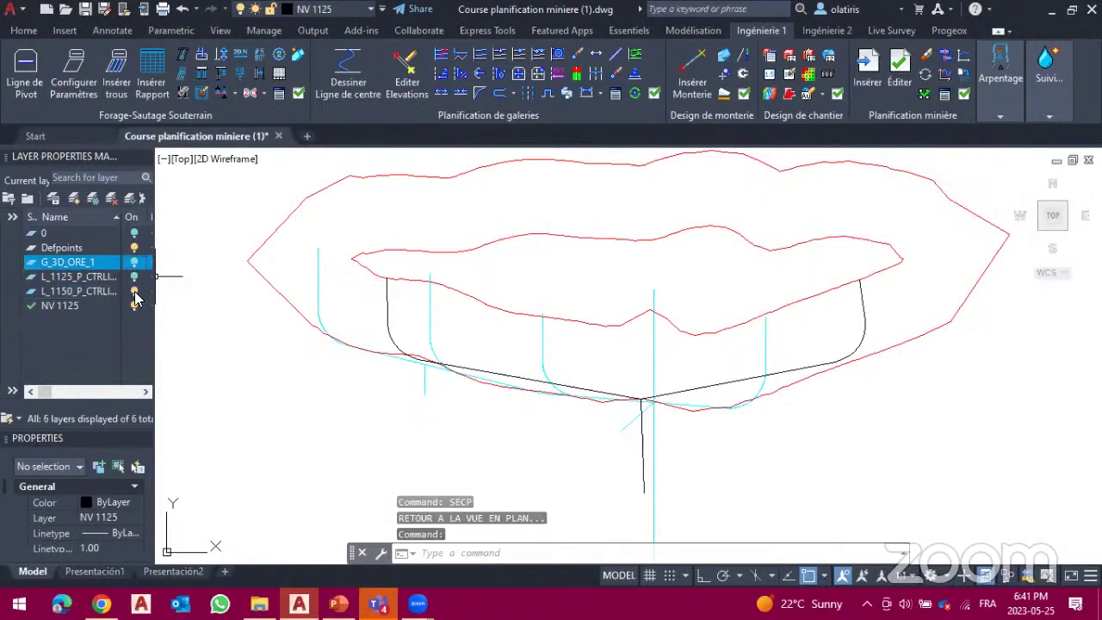
click(134, 292)
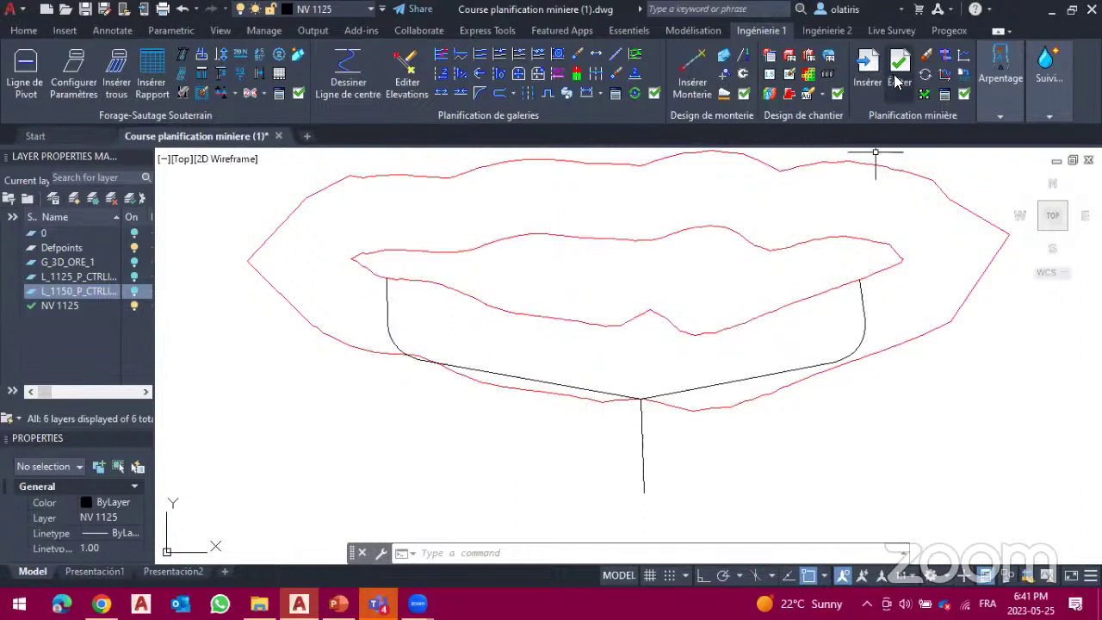
Step: With Midpoint snap on, insert a gallery about 15.1 long from the midpoint of EST 1125's straight segment north to the inner orebody outline
click(867, 70)
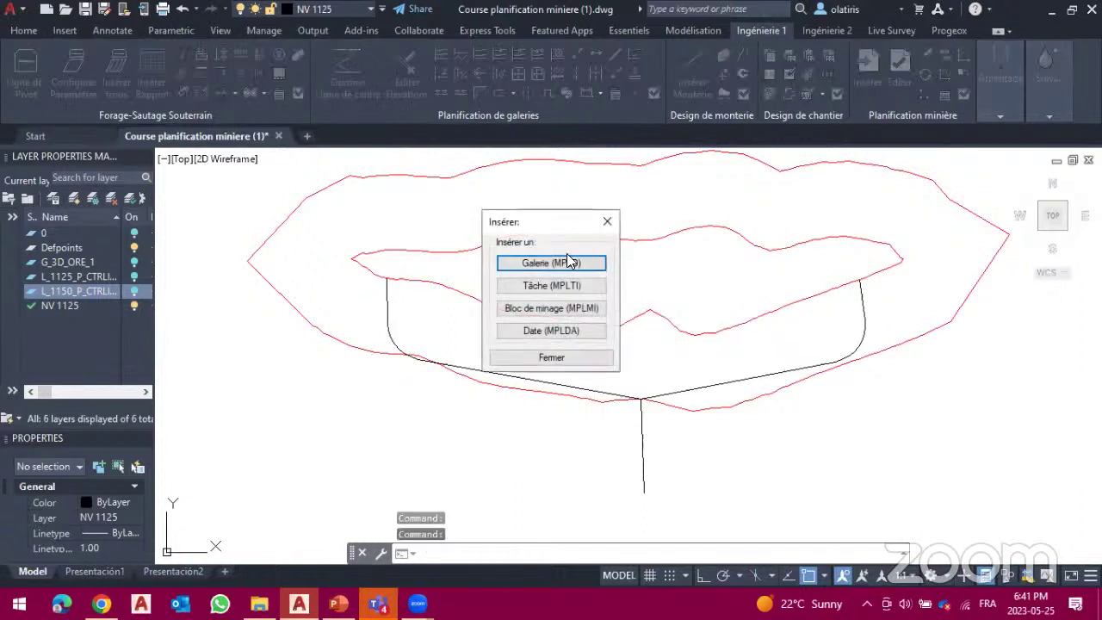
click(569, 262)
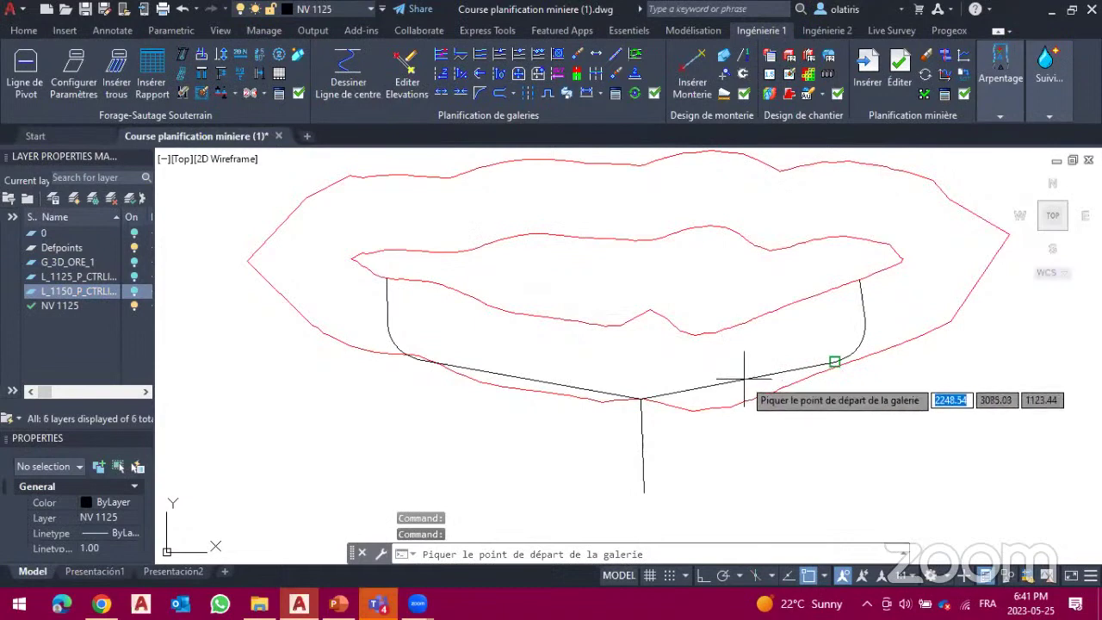
click(827, 575)
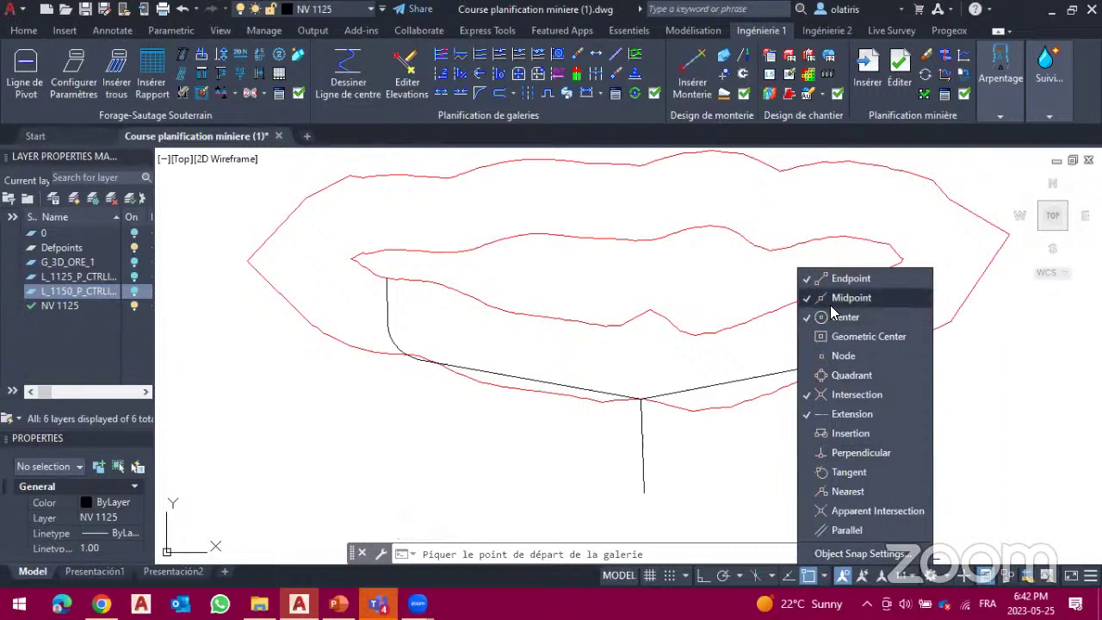
click(830, 377)
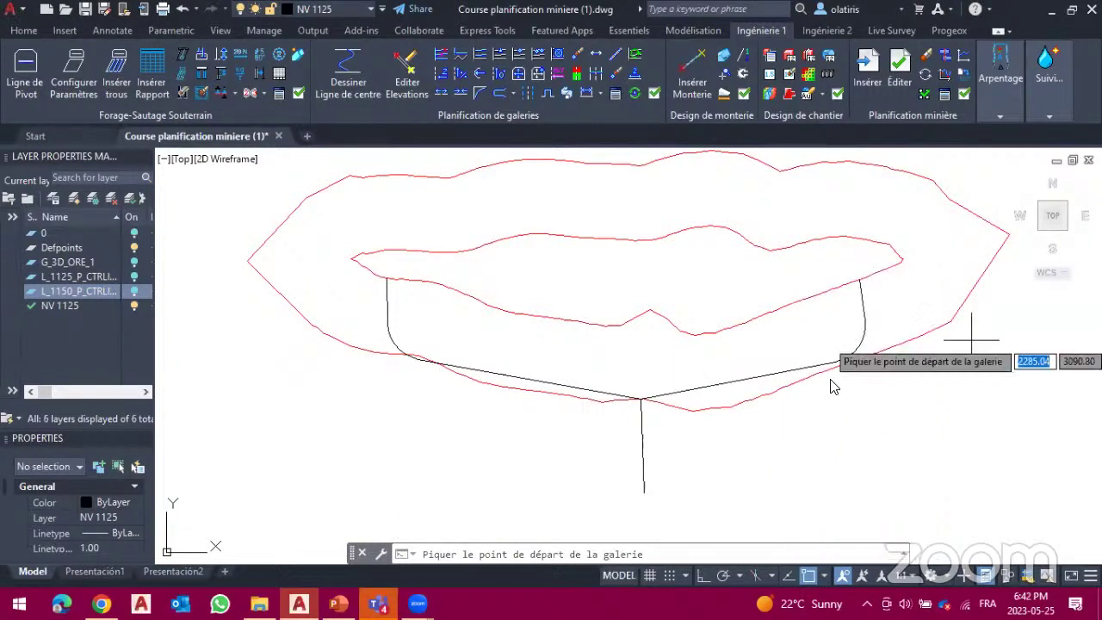
click(737, 380)
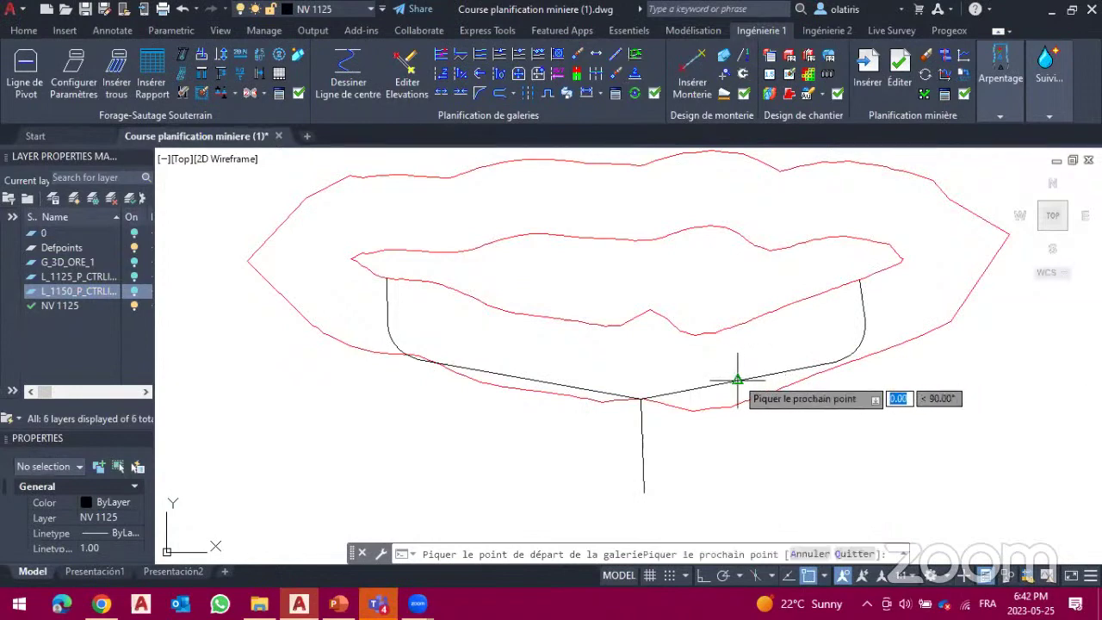
click(739, 325)
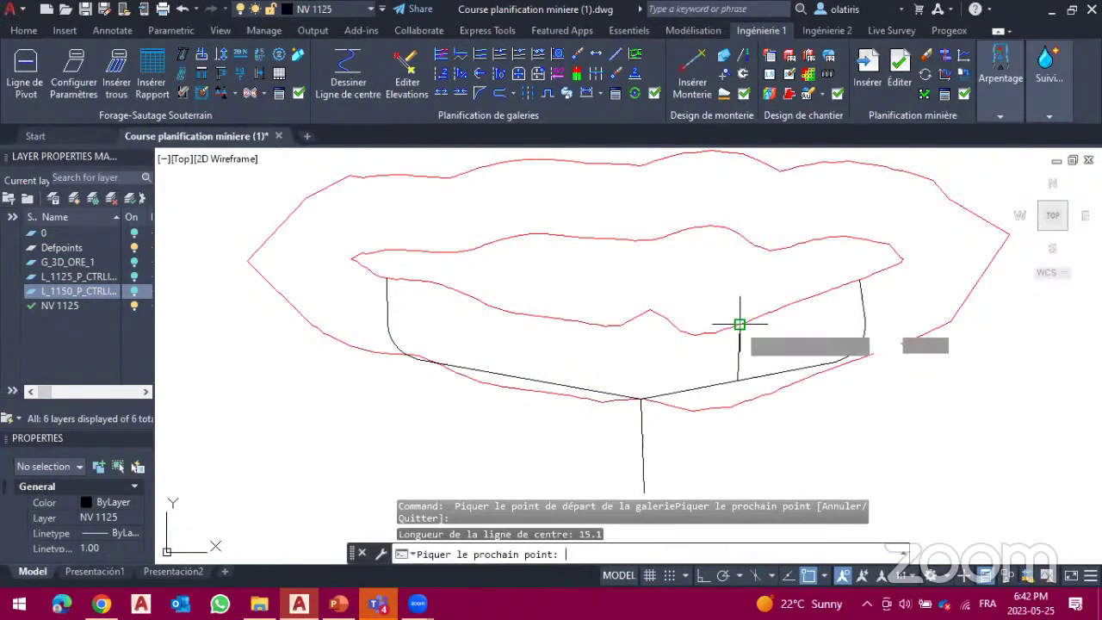
key(Return)
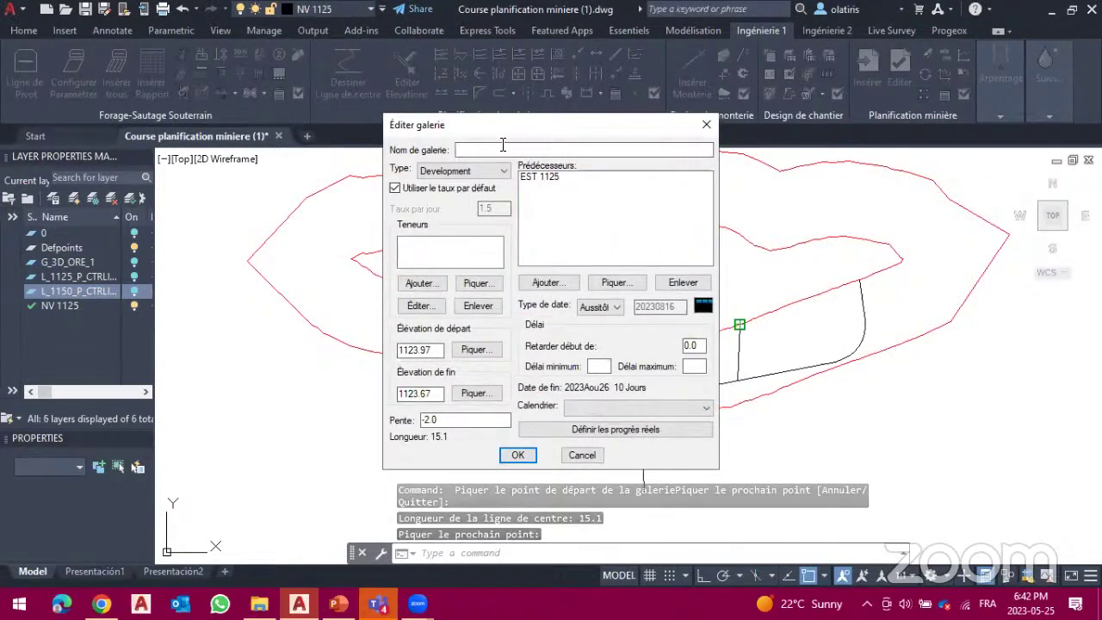
Step: Name the new gallery NV 1125 - 01, assign it the Promine calendar and accept its settings
text(NV 1125 - 01)
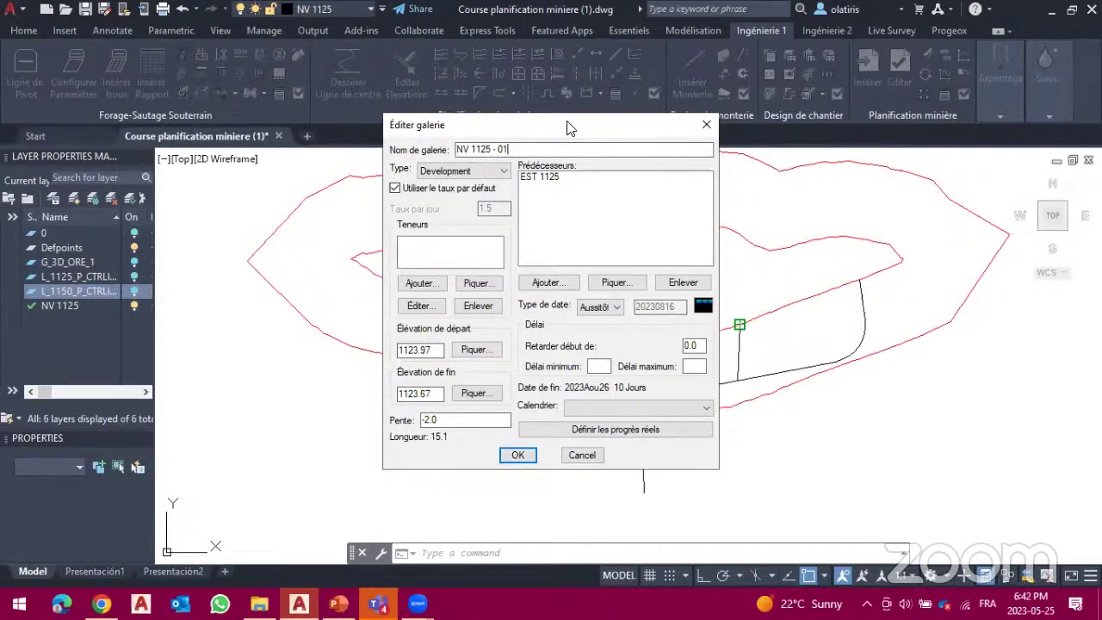
drag(567, 130, 362, 136)
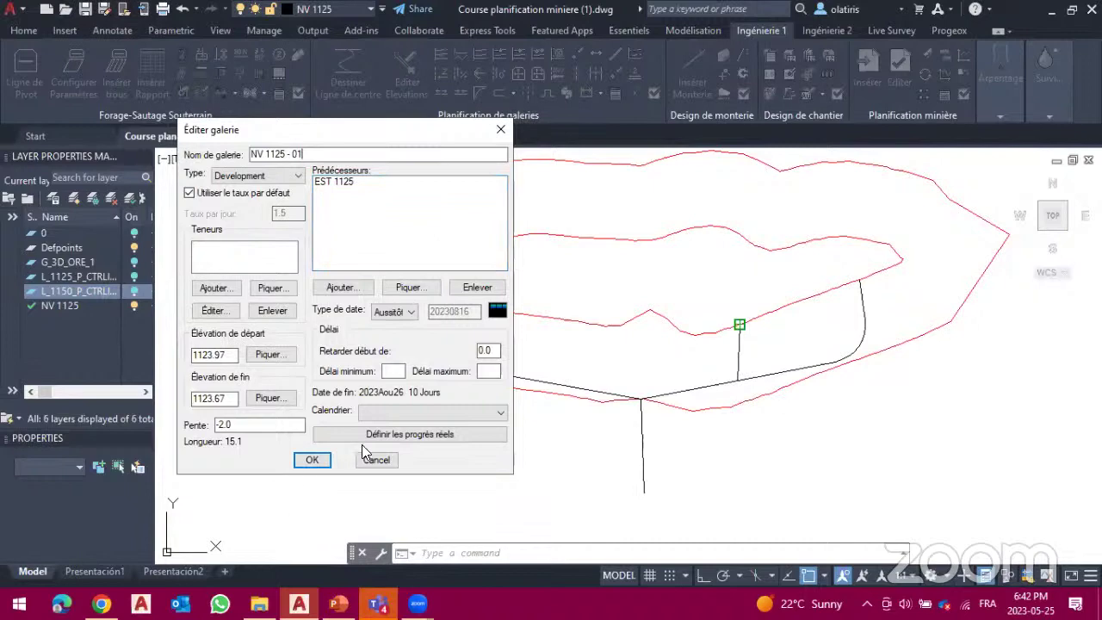
click(418, 409)
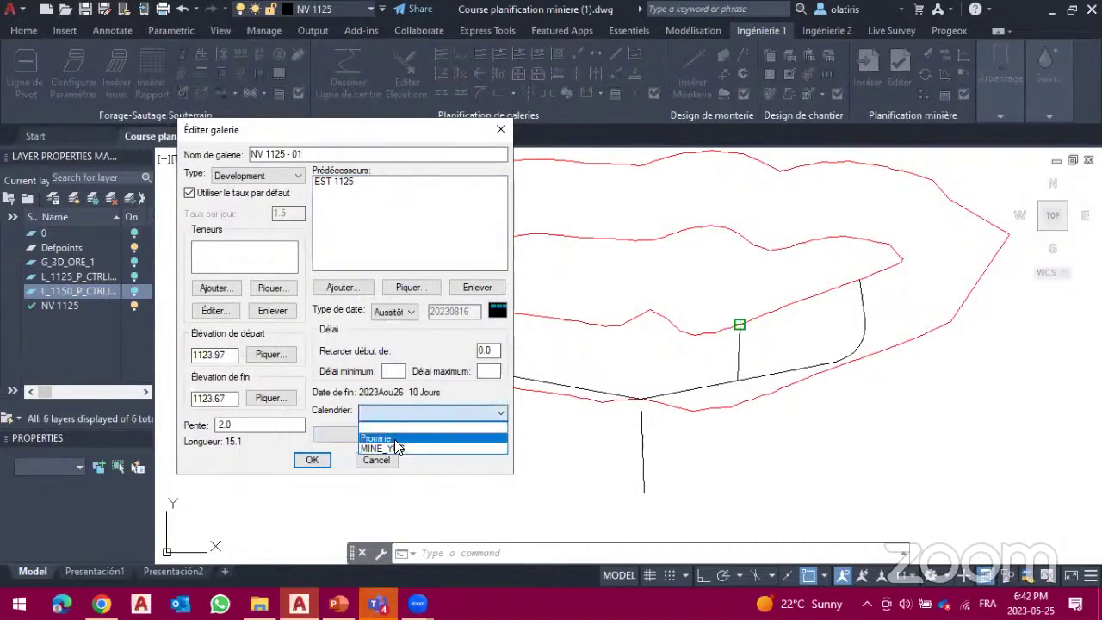
click(395, 439)
click(311, 460)
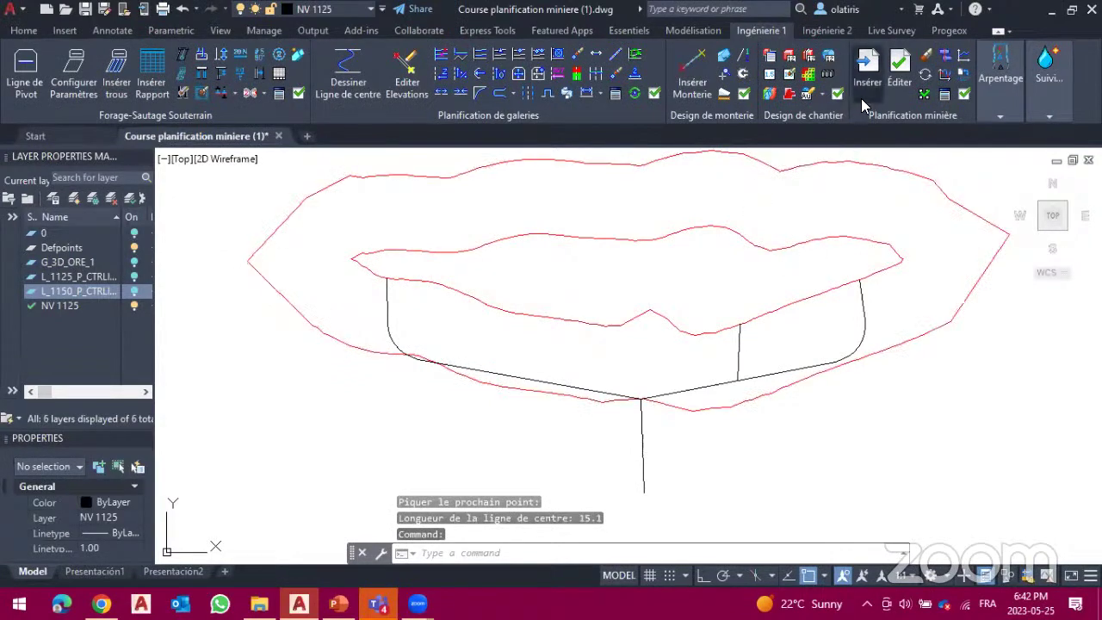
Step: Insert a gallery about 17.4 long from the midpoint of OUEST 1125's straight segment north to the inner orebody outline
click(864, 96)
click(560, 263)
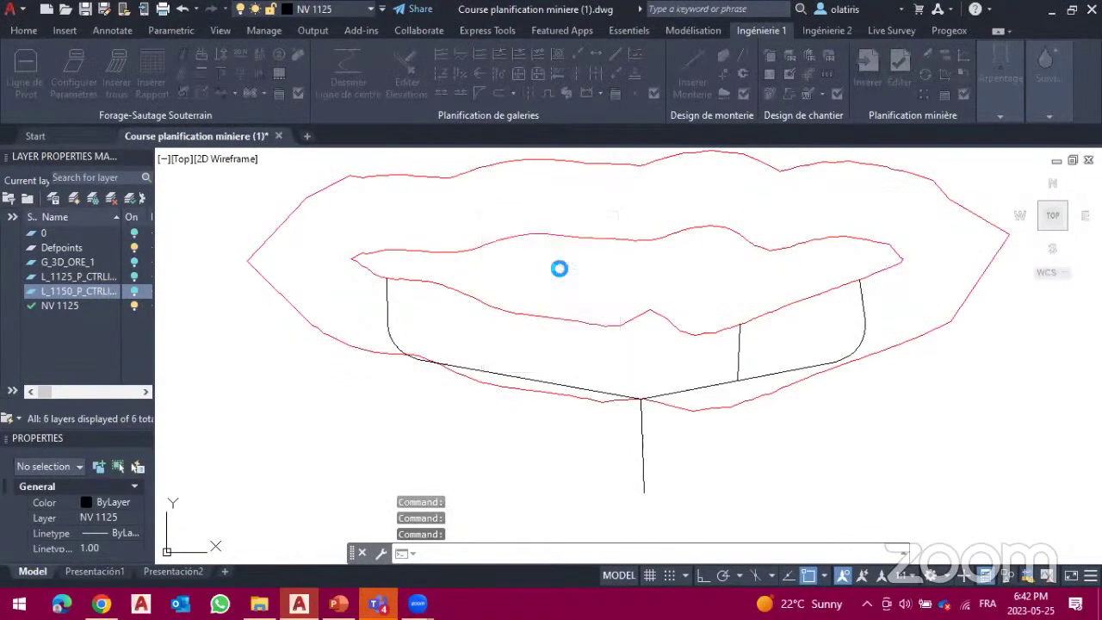
click(529, 376)
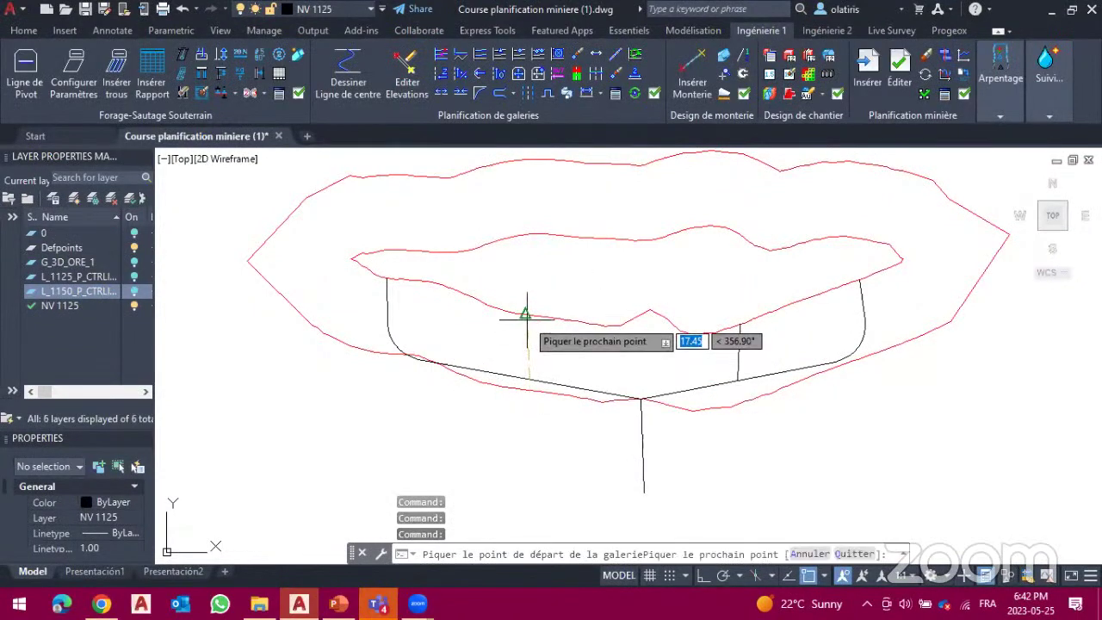
click(525, 315)
key(Return)
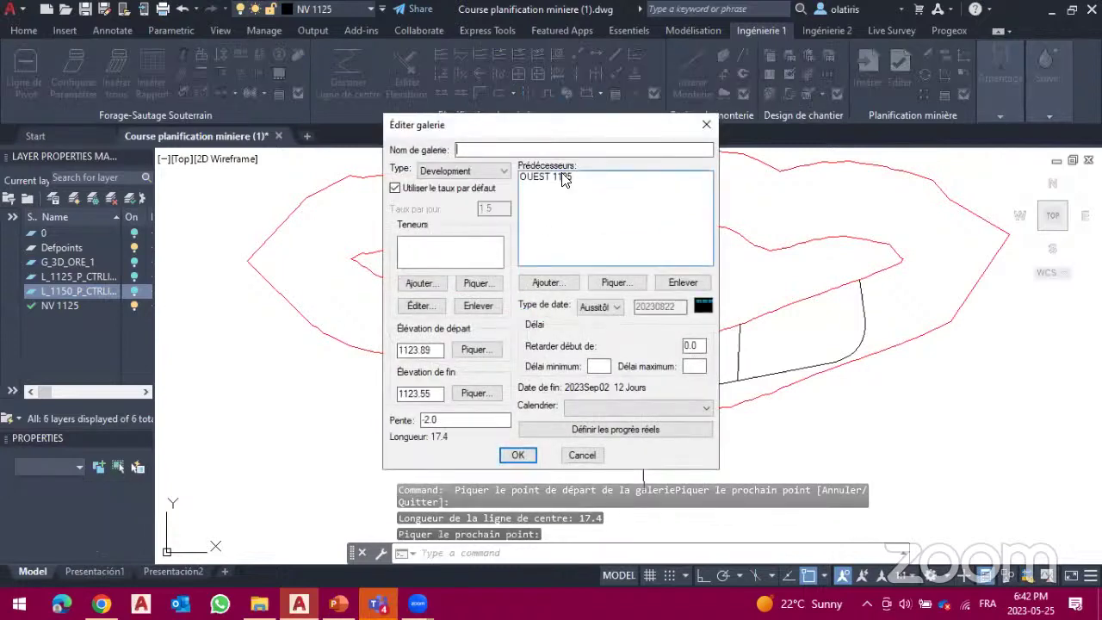
Step: Name the new gallery Nv 1125 - W02, assign it the Promine calendar and accept its settings
click(556, 150)
text(N)
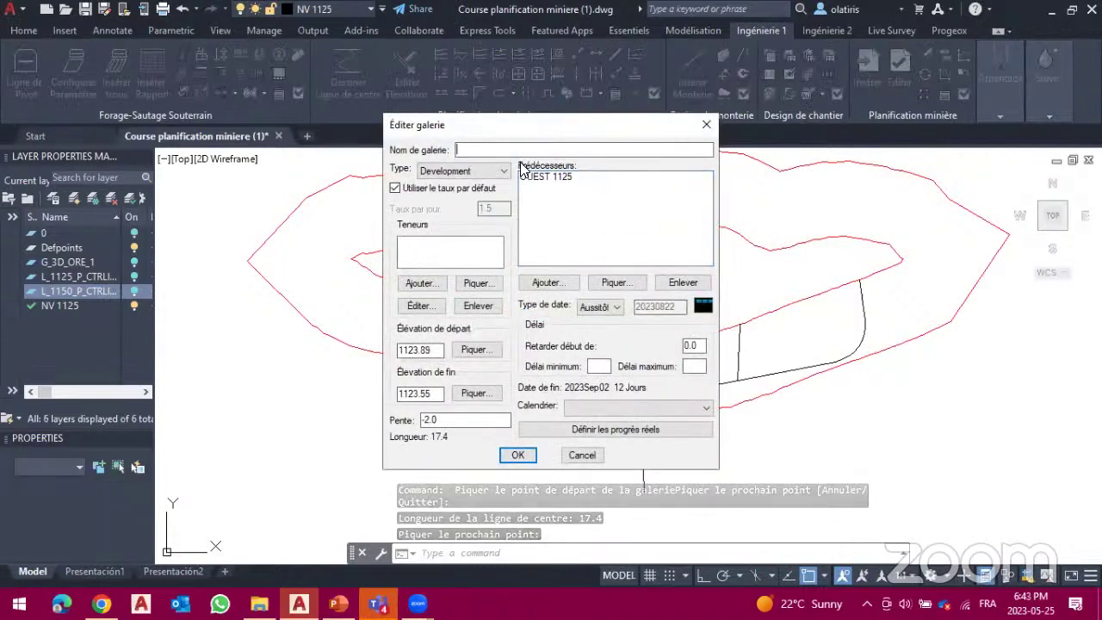
text(v )
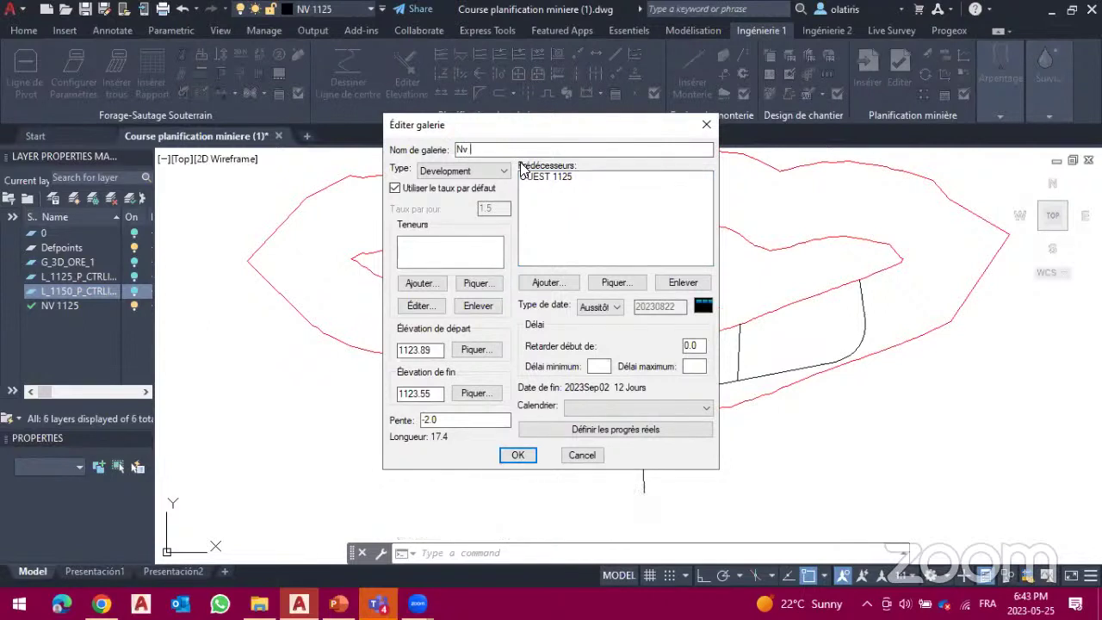
text(1125 - W02)
click(575, 408)
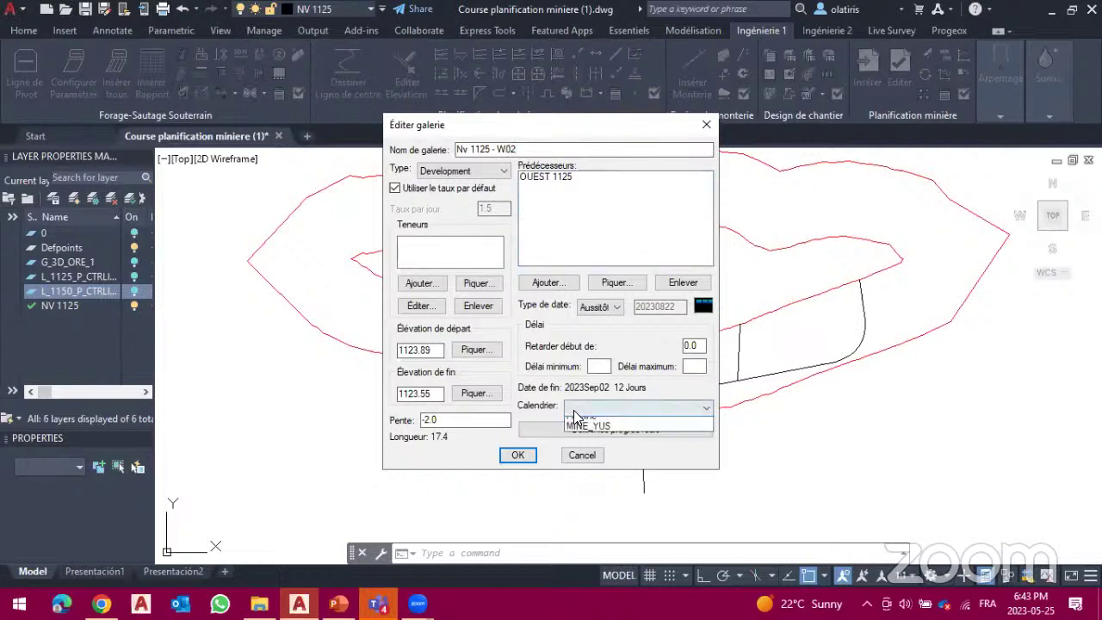
click(581, 431)
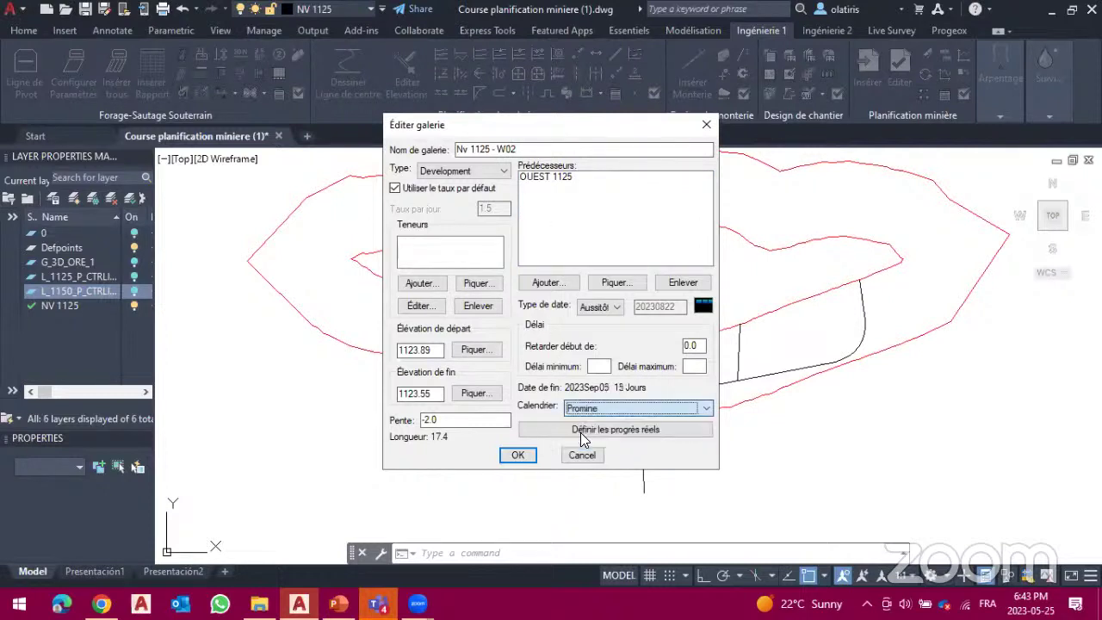
click(518, 456)
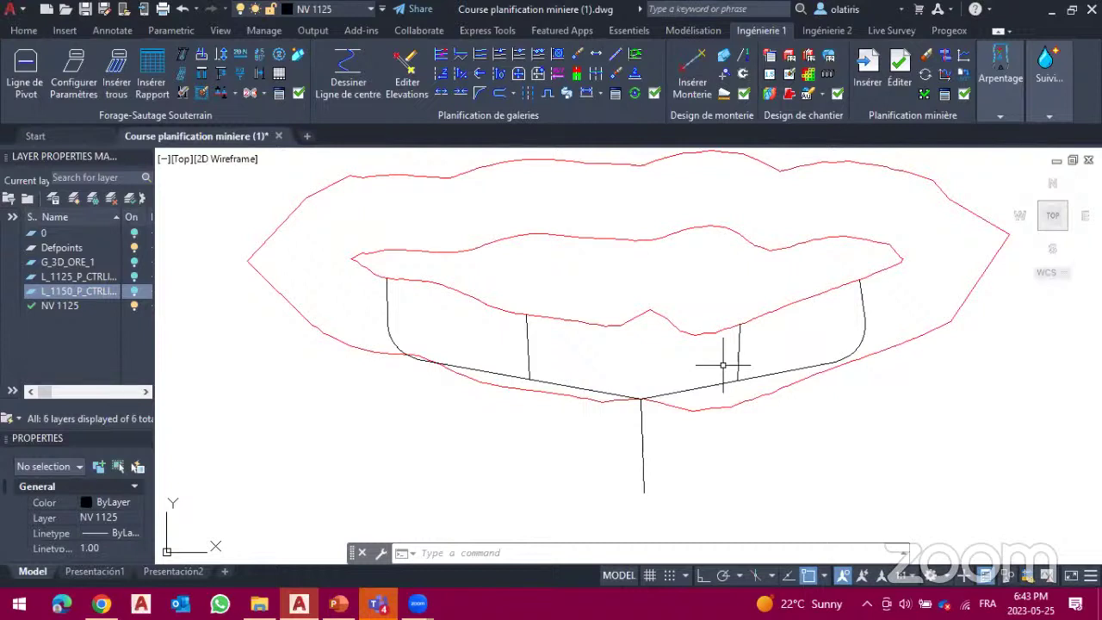
Step: Insert a Fan in Bulkhead task inside the inner orebody outline, just north of EST 1125's end
click(878, 91)
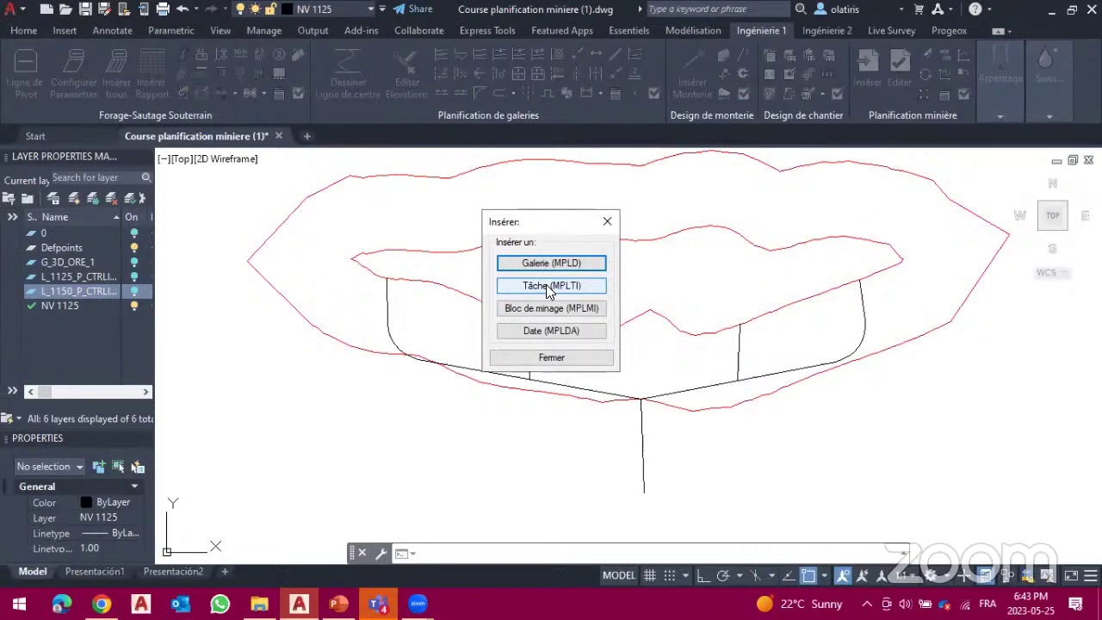
click(552, 285)
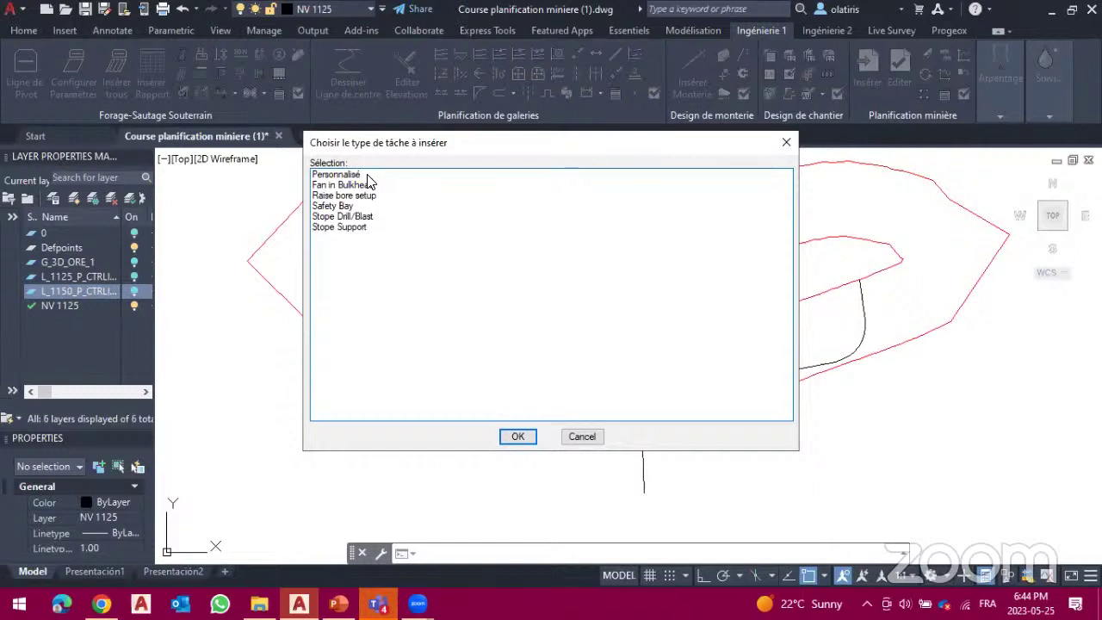
click(371, 186)
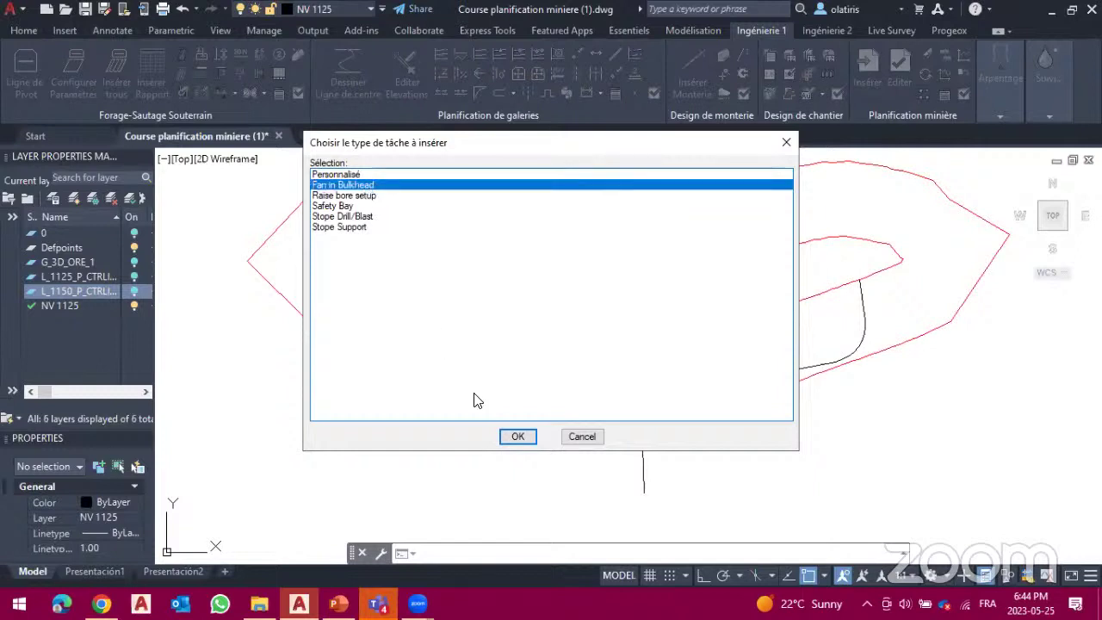
click(520, 437)
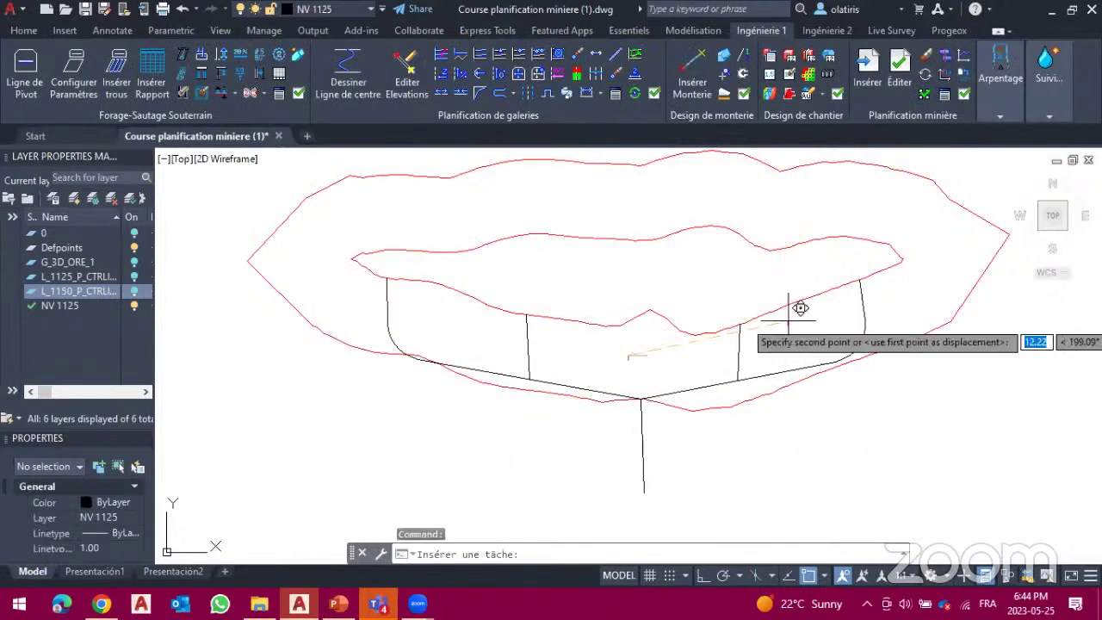
click(862, 244)
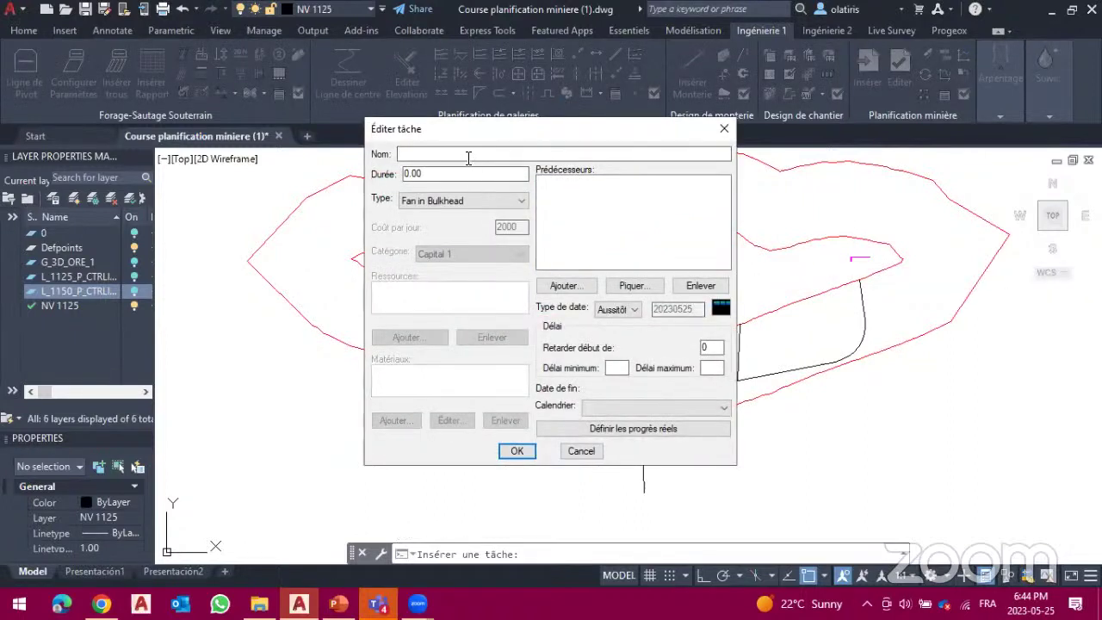
Step: Name the Fan in Bulkhead task Aerage and set its duration to 0.30
text(A)
click(476, 175)
key(BackSpace)
key(BackSpace)
key(BackSpace)
key(BackSpace)
text(0)
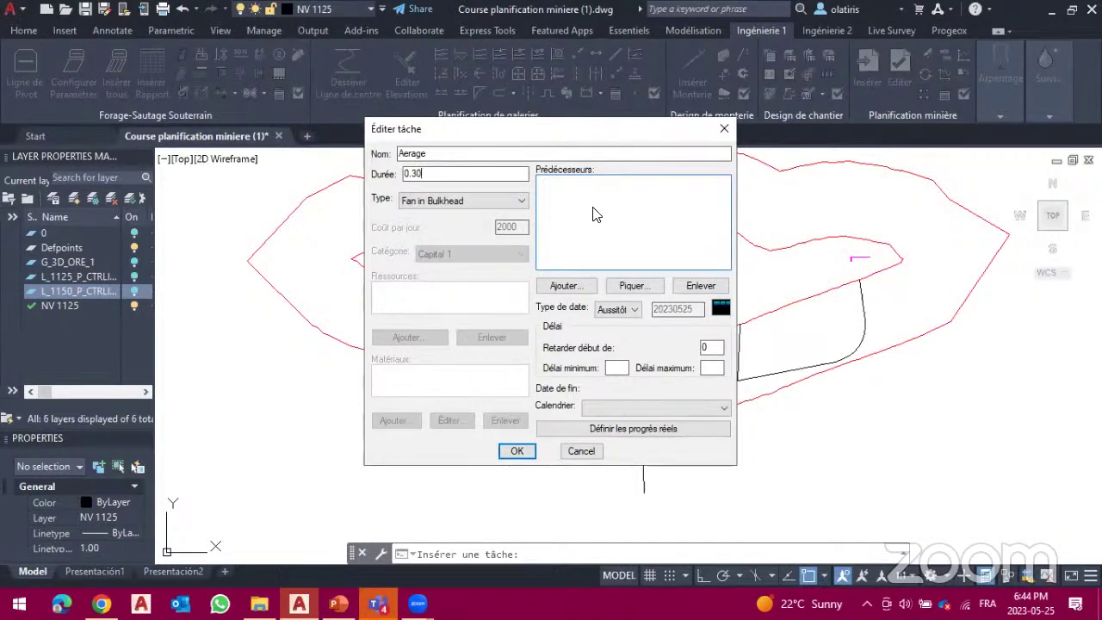
Step: Pick the EST 1125 gallery as the Aerage task's predecessor, assign the Promine calendar and accept the task
click(631, 285)
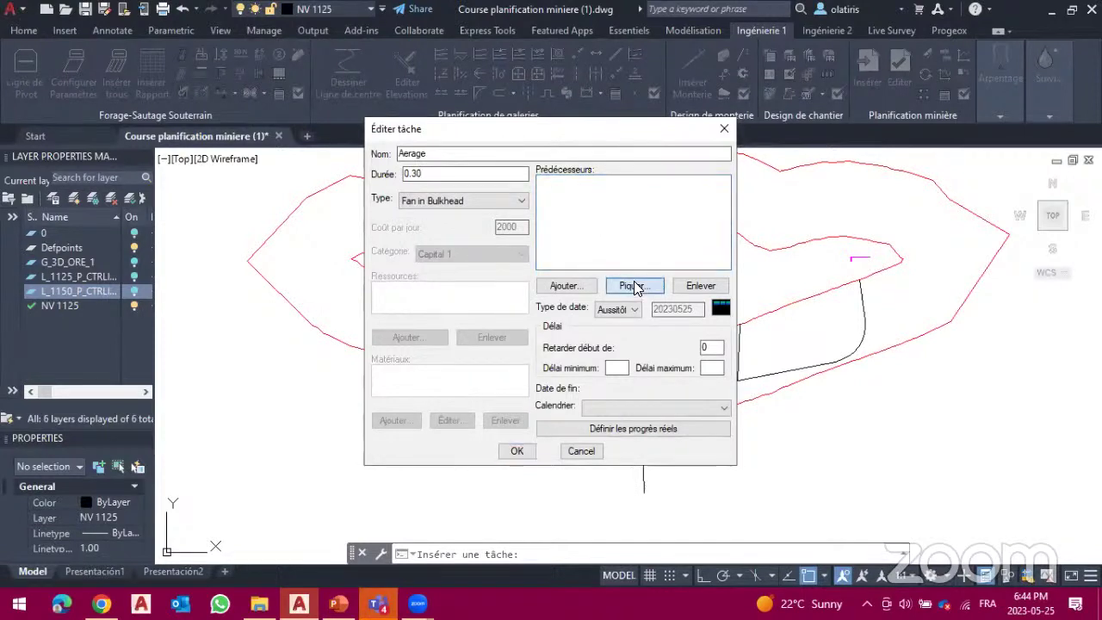
click(865, 311)
key(Return)
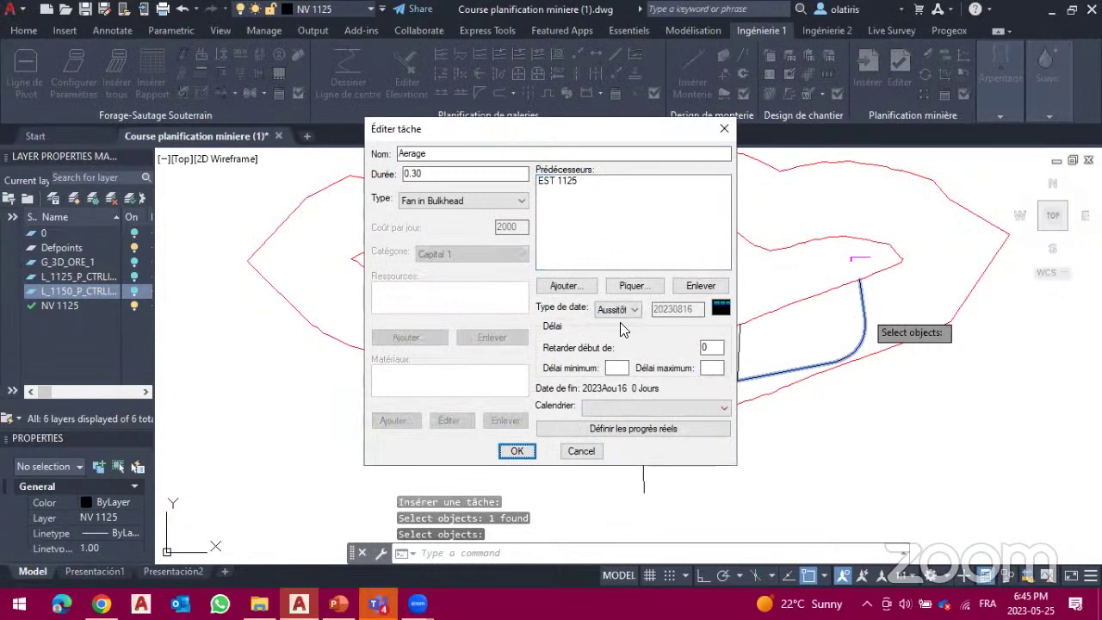
click(622, 407)
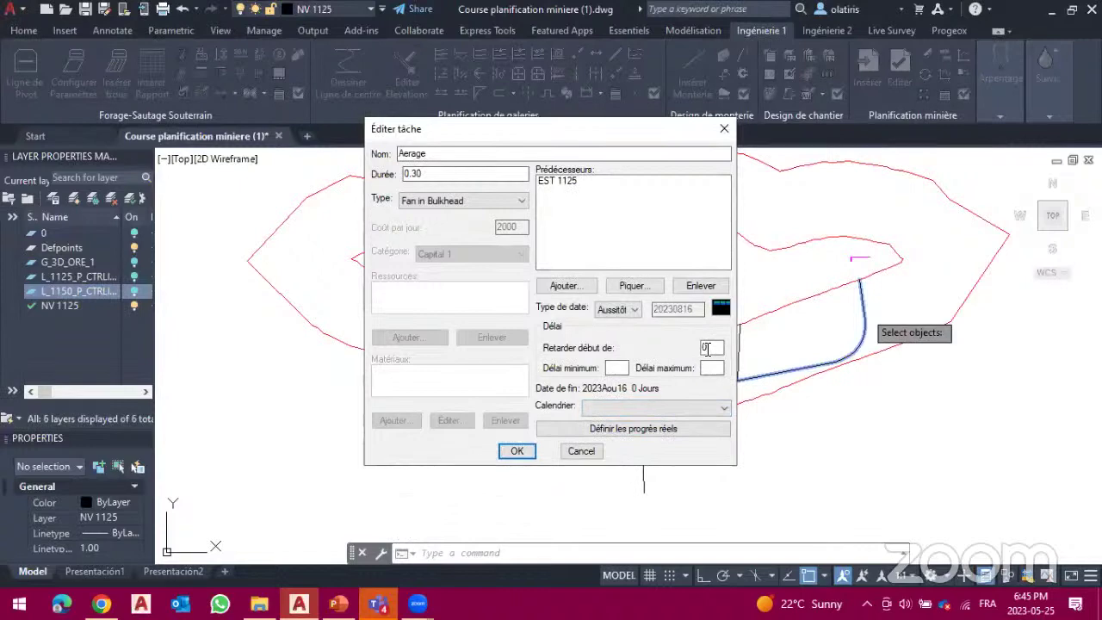
click(721, 407)
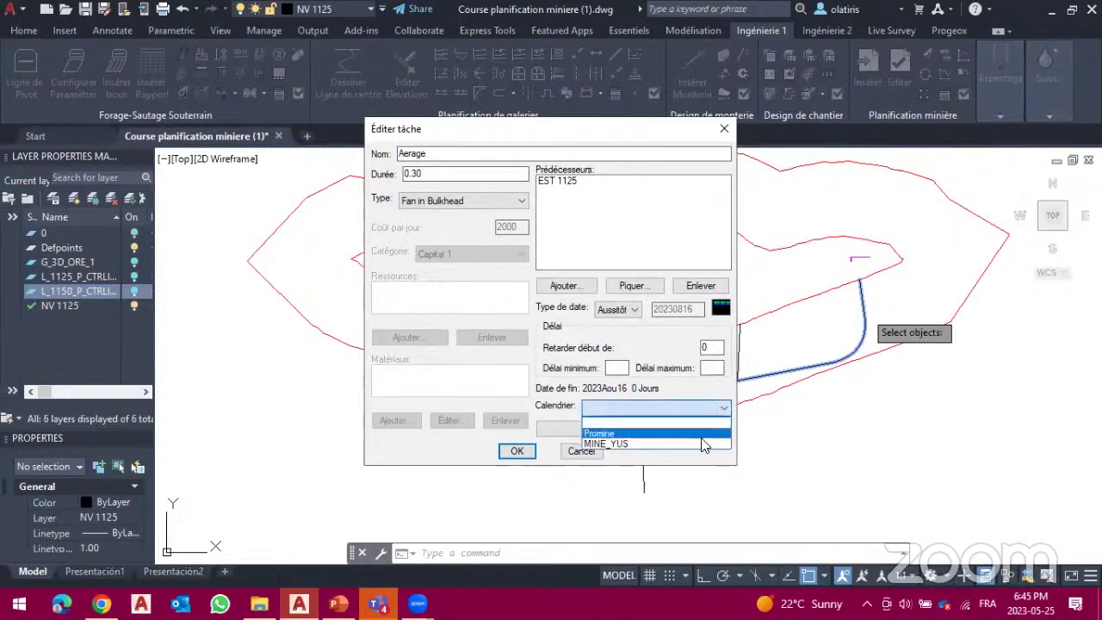
click(642, 433)
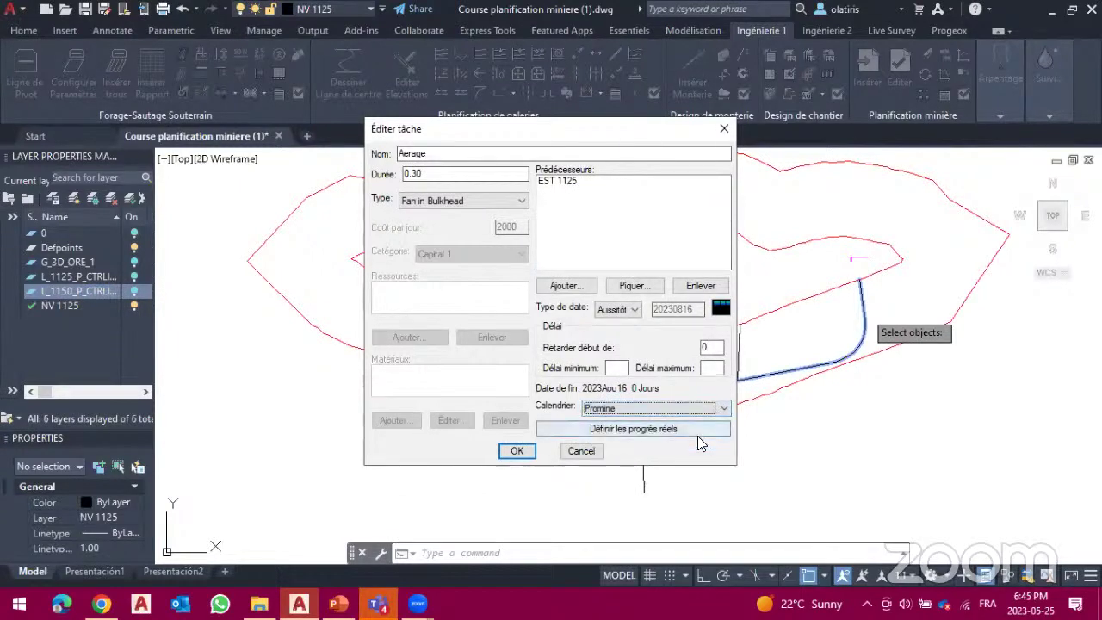
click(517, 451)
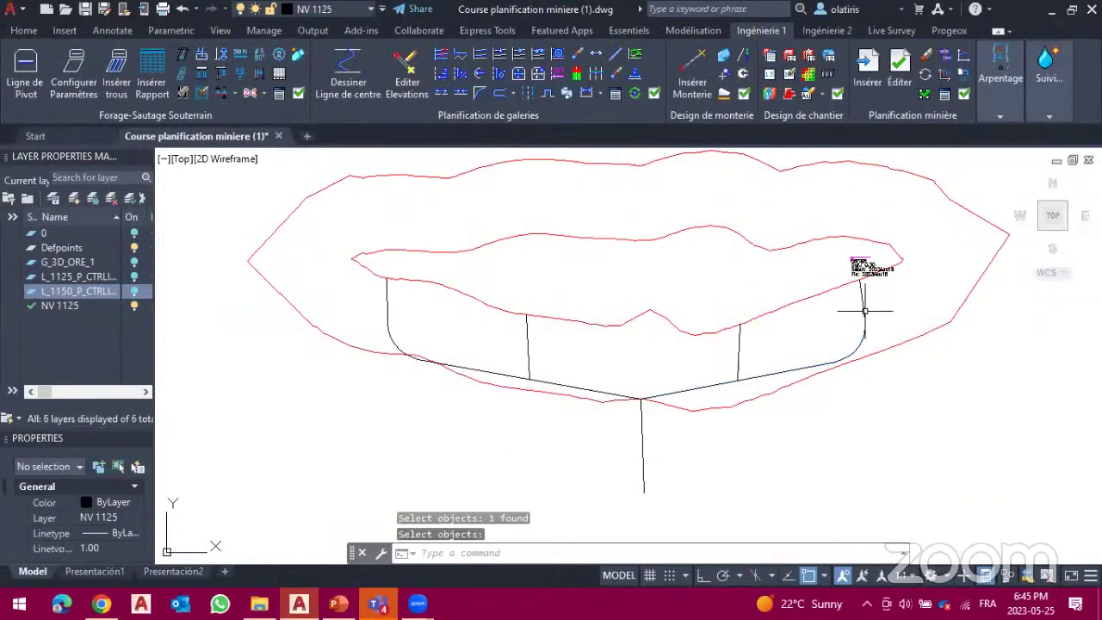
Step: Insert a Stope Support task just north of the Aerage task, at the inner orebody outline's northern edge
scroll(894, 275, up, 2)
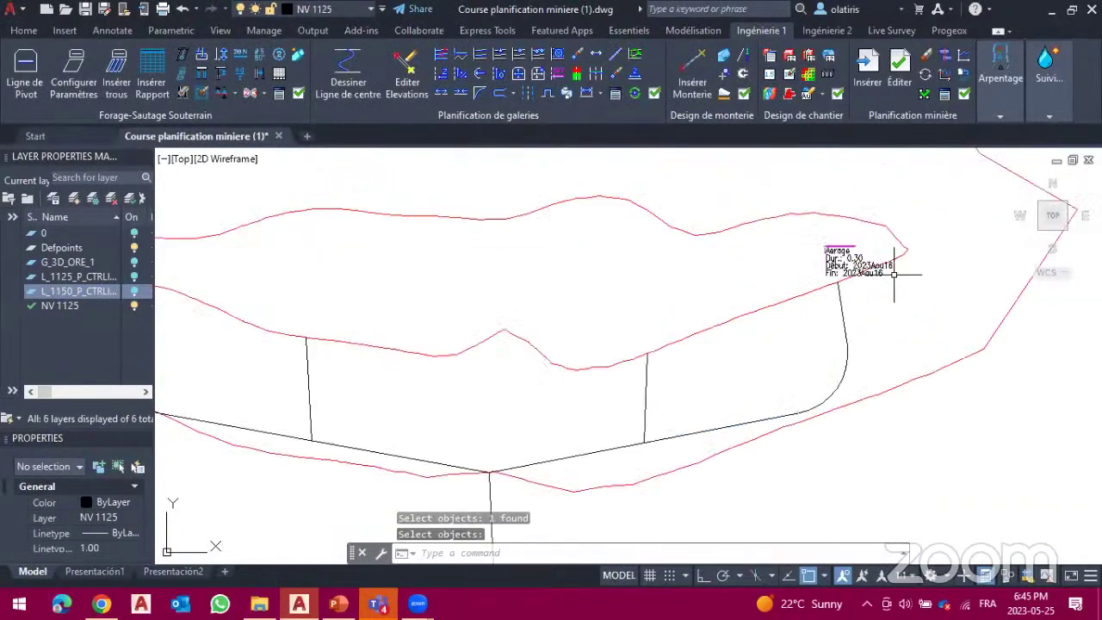
scroll(894, 275, up, 4)
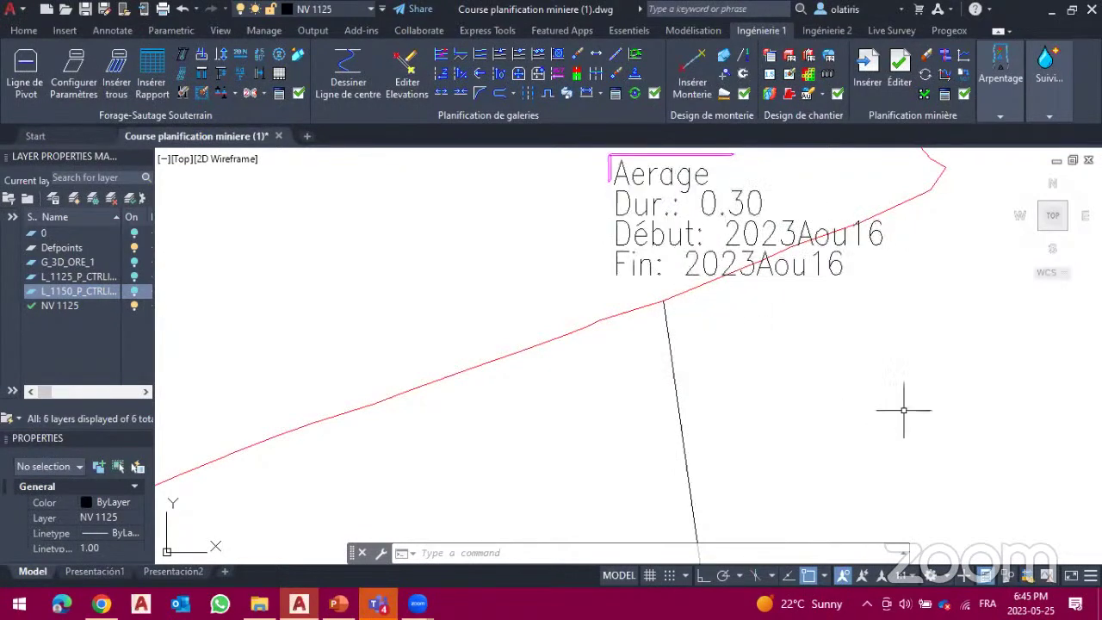
scroll(903, 410, down, 10)
scroll(903, 410, up, 5)
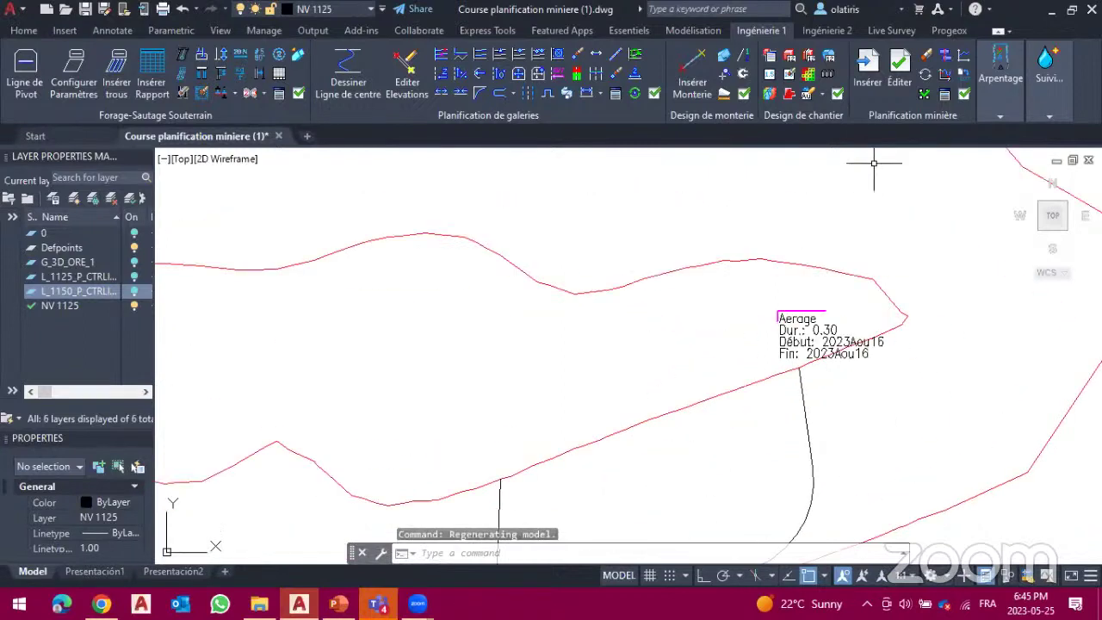
click(875, 79)
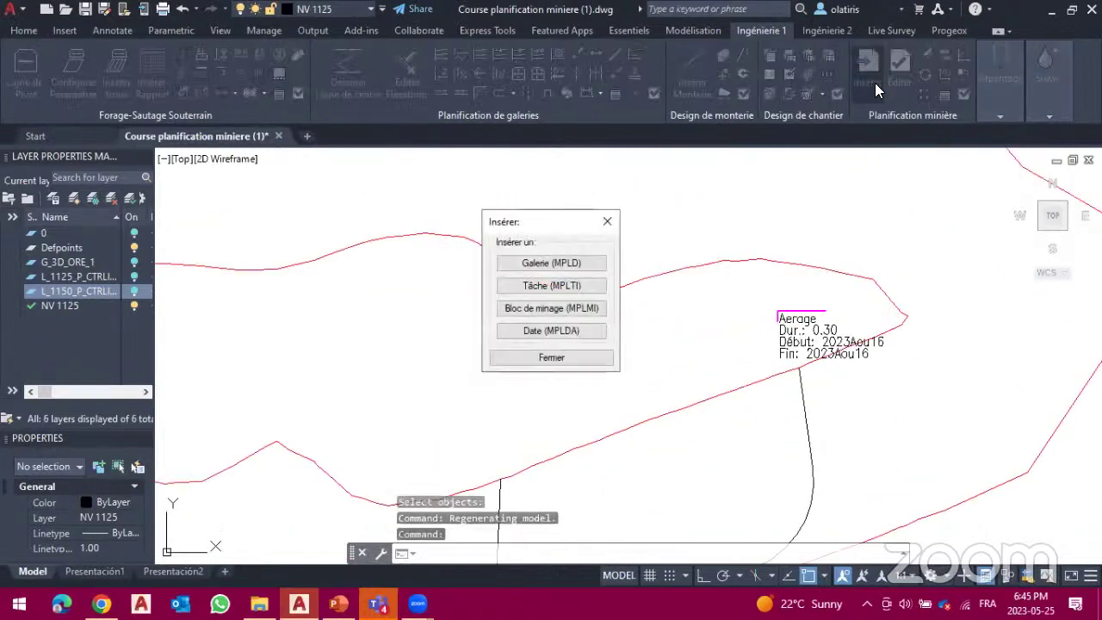
click(548, 288)
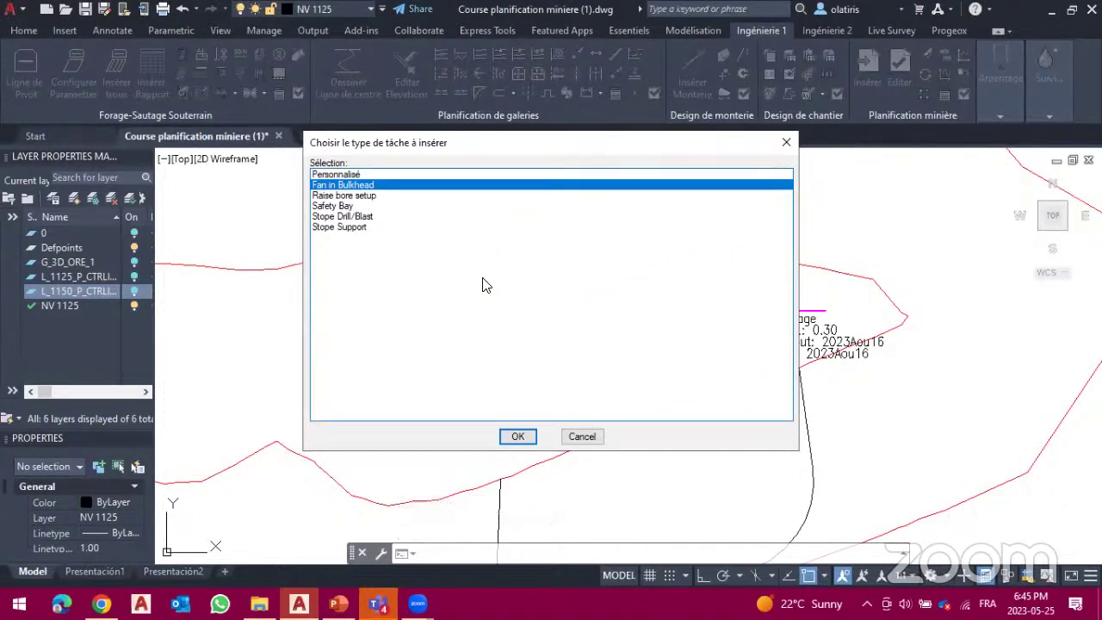
click(366, 228)
click(519, 438)
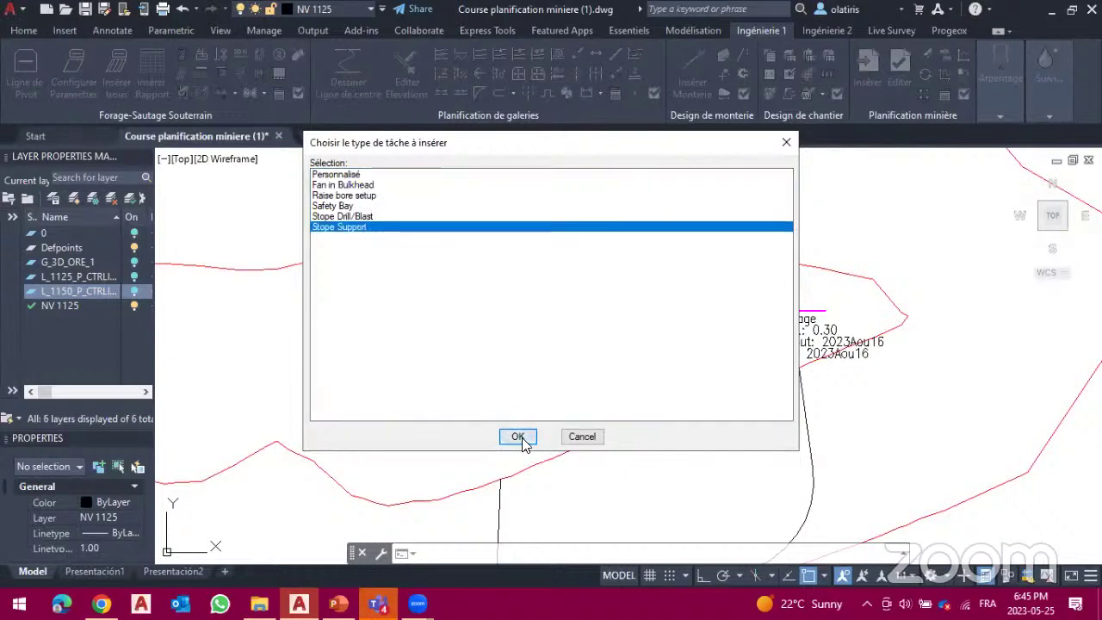
click(629, 356)
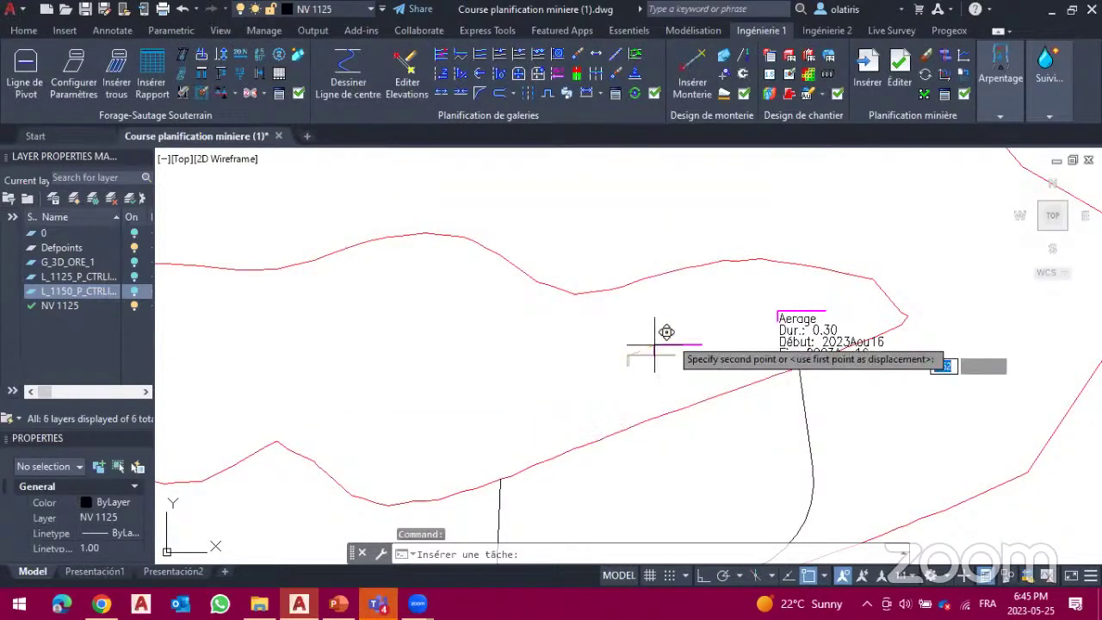
click(768, 239)
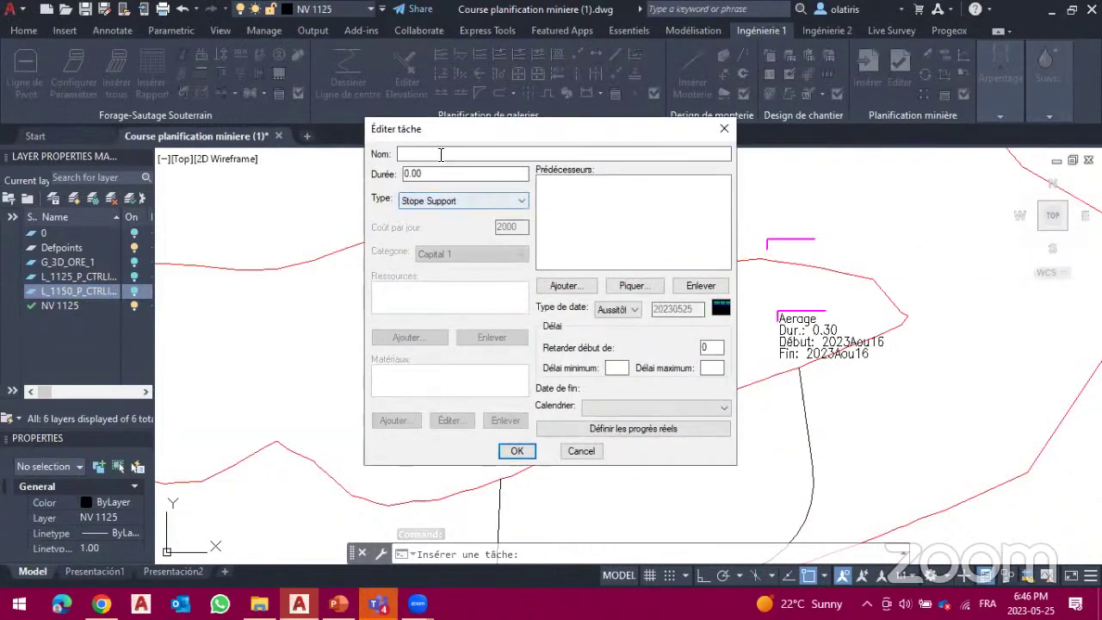
Step: Name the Stope Support task soutenement and set its duration to 0.4
text(soutenement)
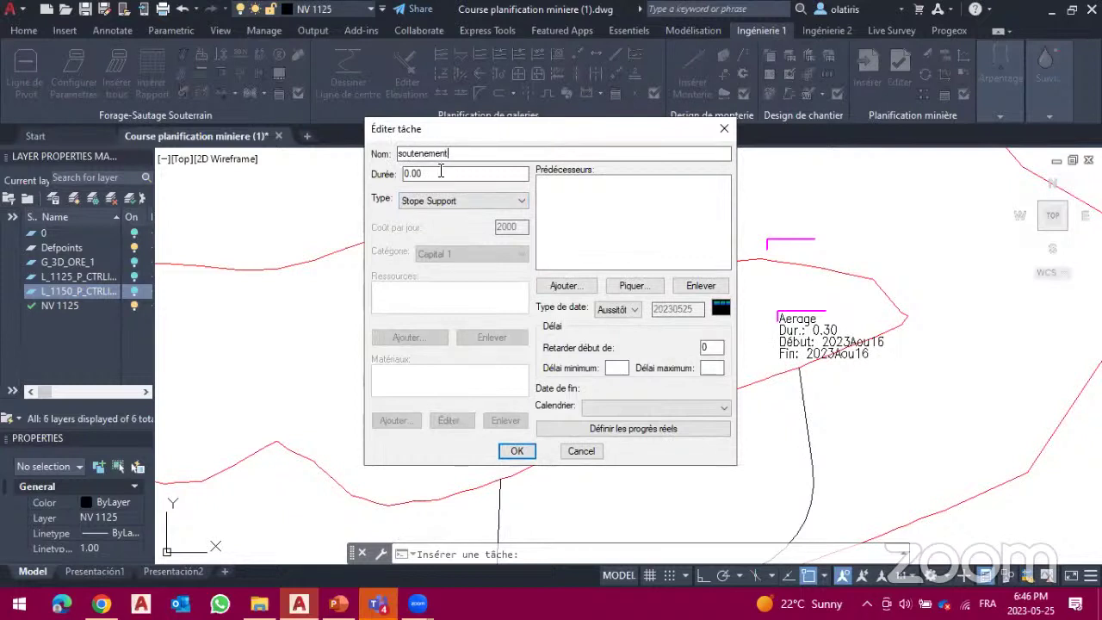
key(BackSpace)
key(BackSpace)
key(BackSpace)
key(BackSpace)
text(0.4)
Step: Pick the Aerage task as the soutenement task's predecessor, assign the Promine calendar and accept the task
click(641, 286)
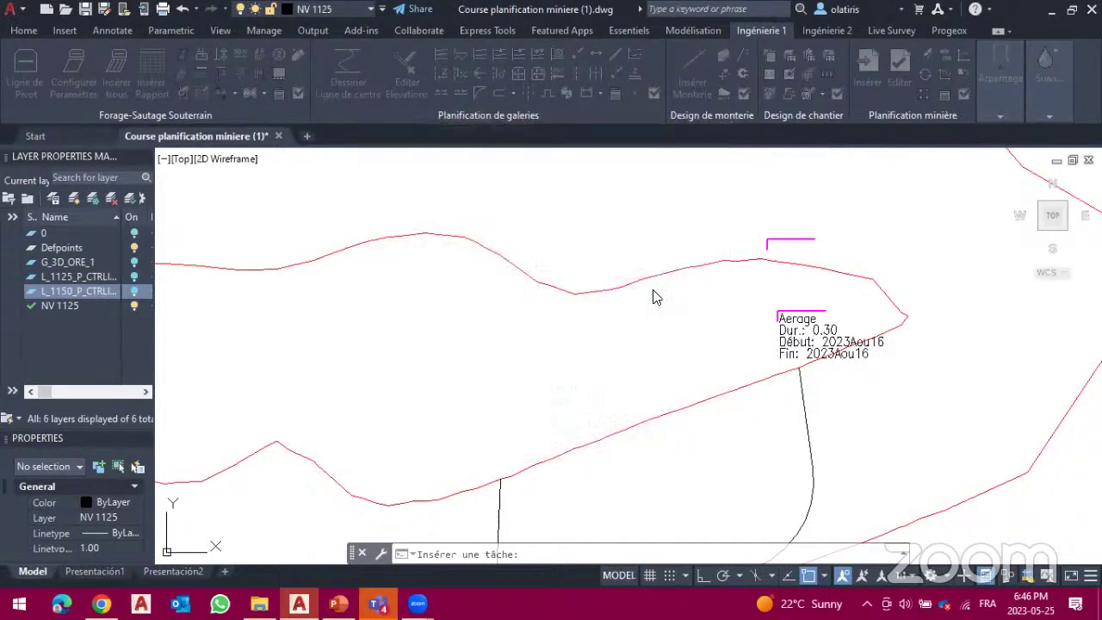
click(780, 349)
key(Return)
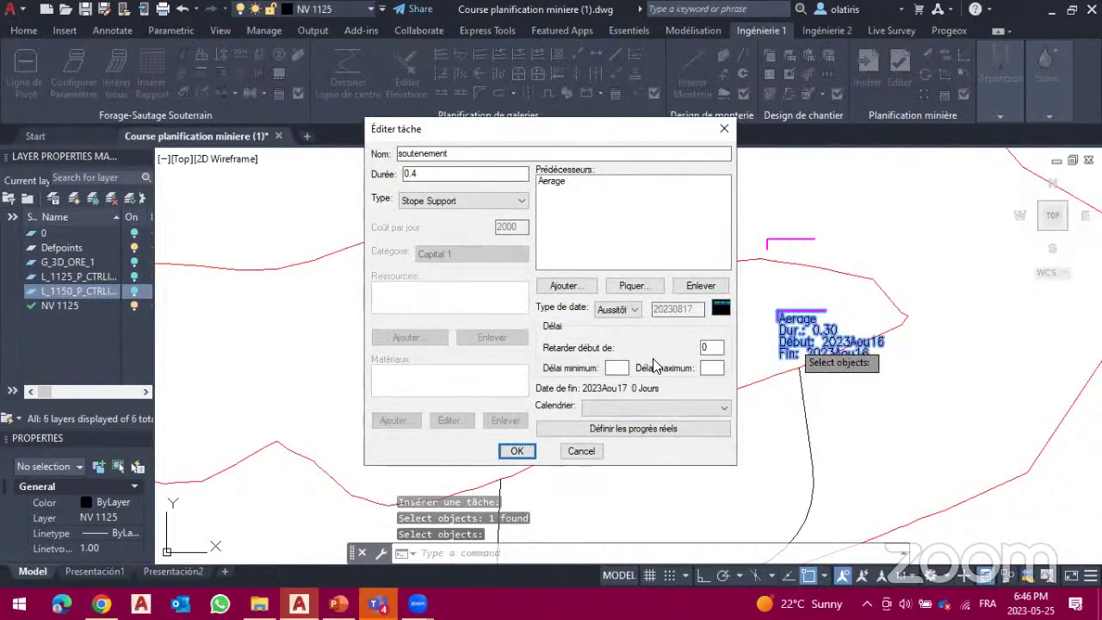
click(651, 408)
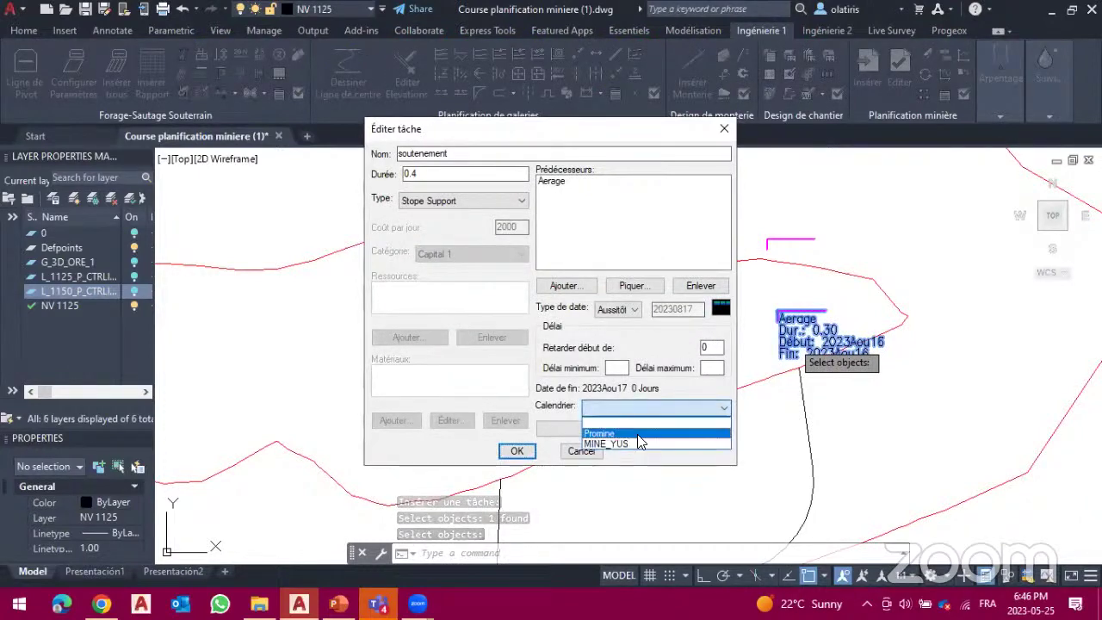
click(638, 432)
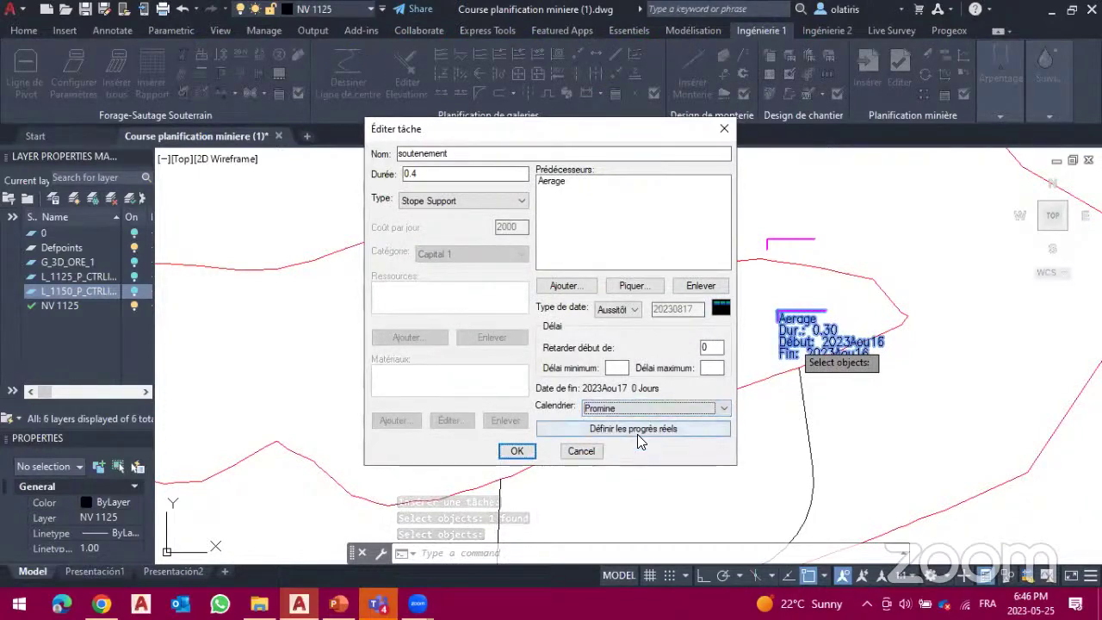
click(517, 451)
click(792, 342)
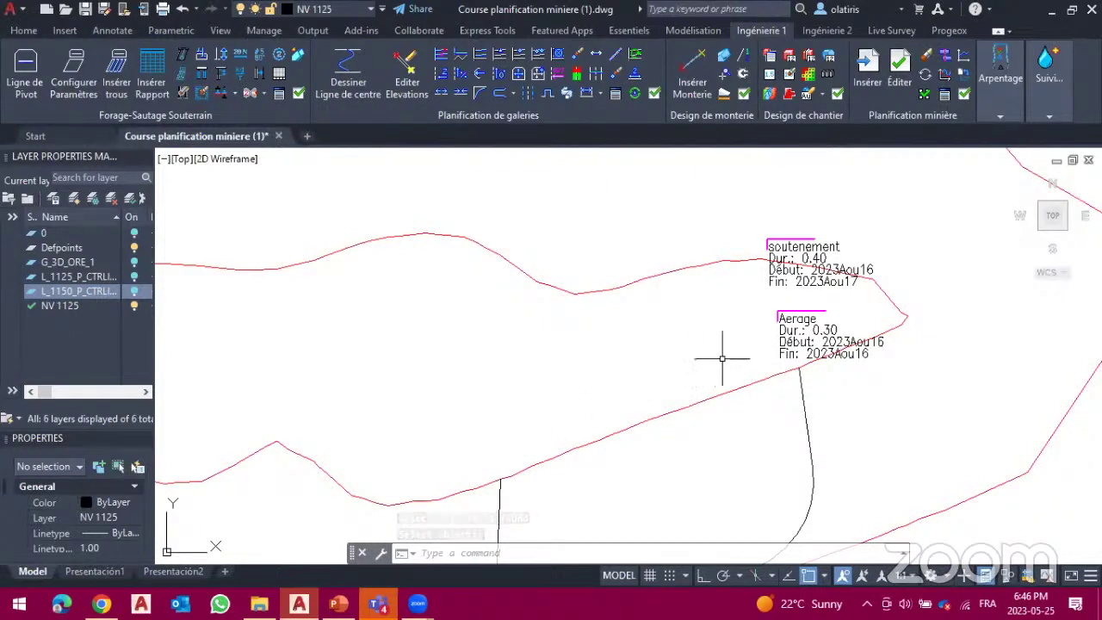
scroll(723, 358, down, 4)
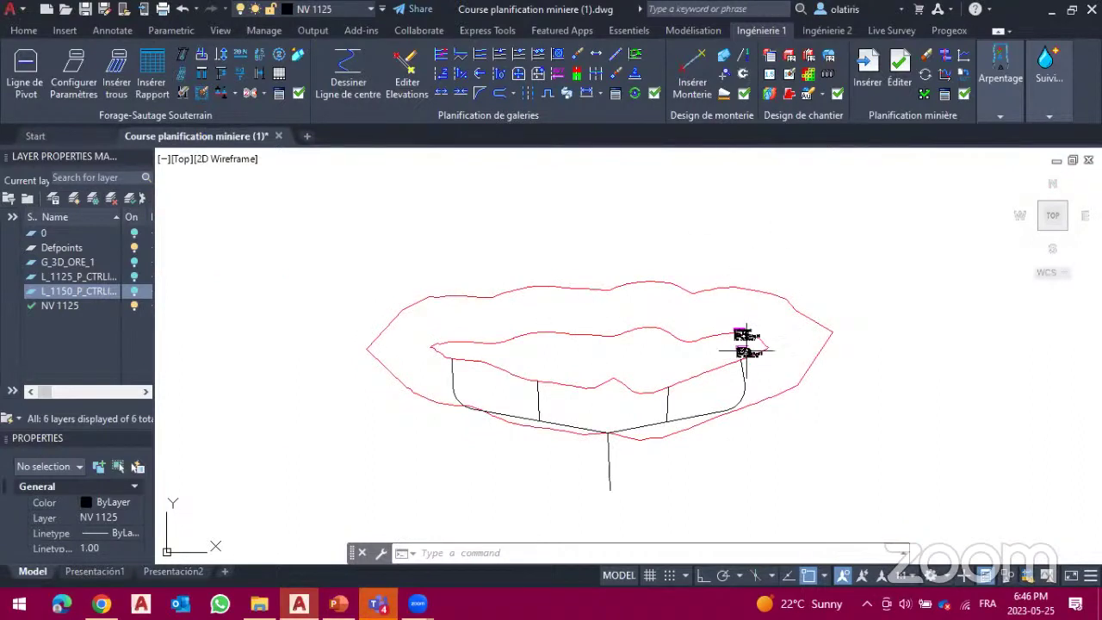
Step: Insert a Fan in Bulkhead task just north of the west gallery's end, on the inner orebody outline's northern edge
scroll(764, 372, up, 4)
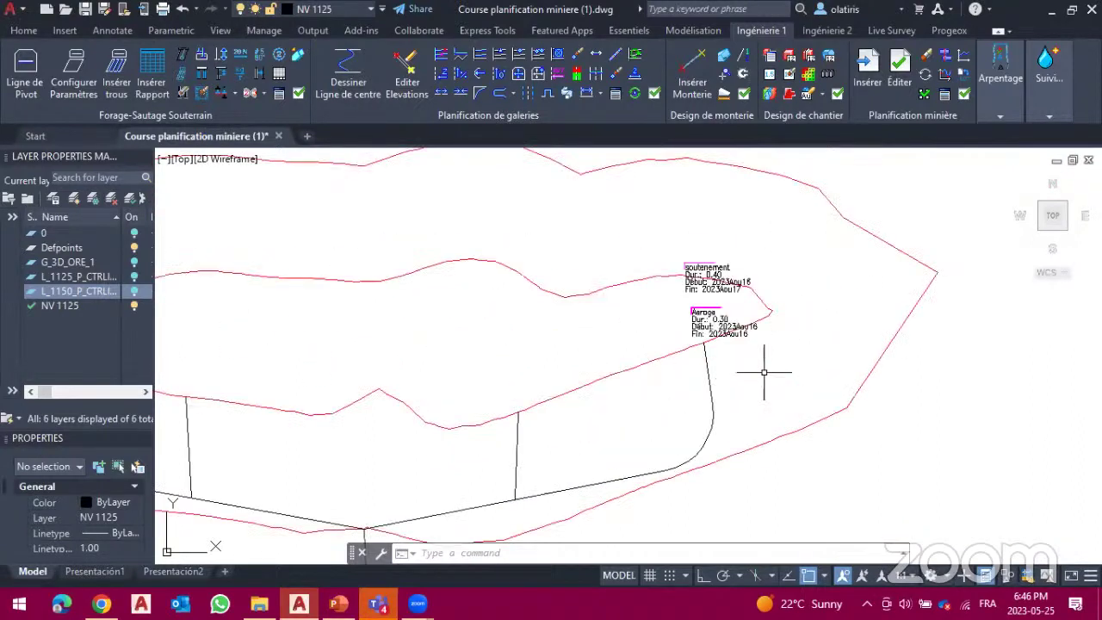
scroll(764, 372, down, 2)
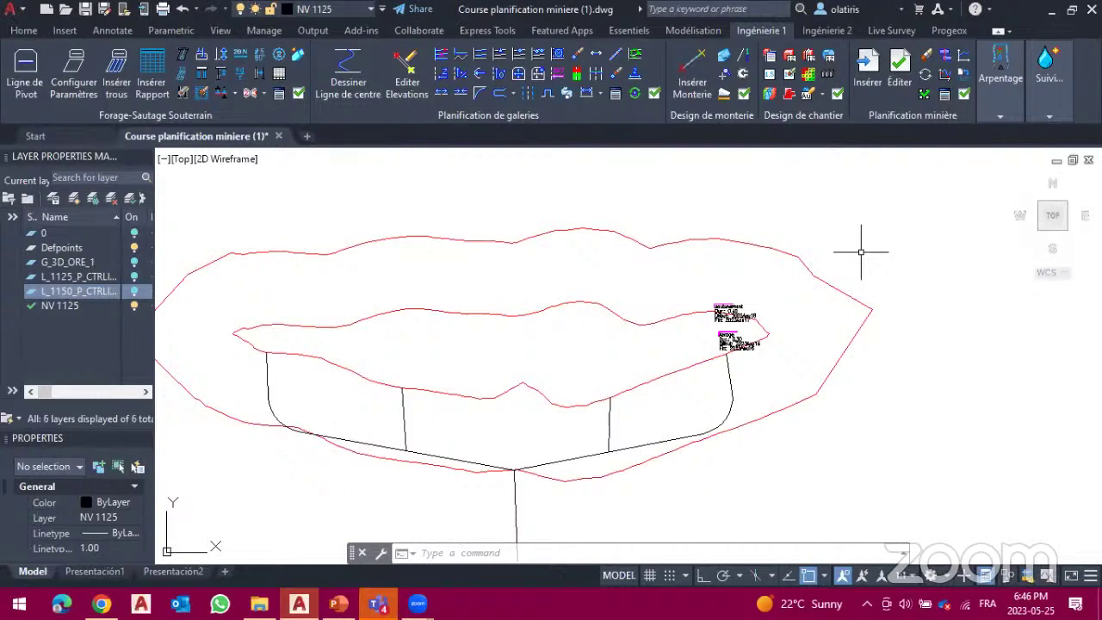
click(871, 78)
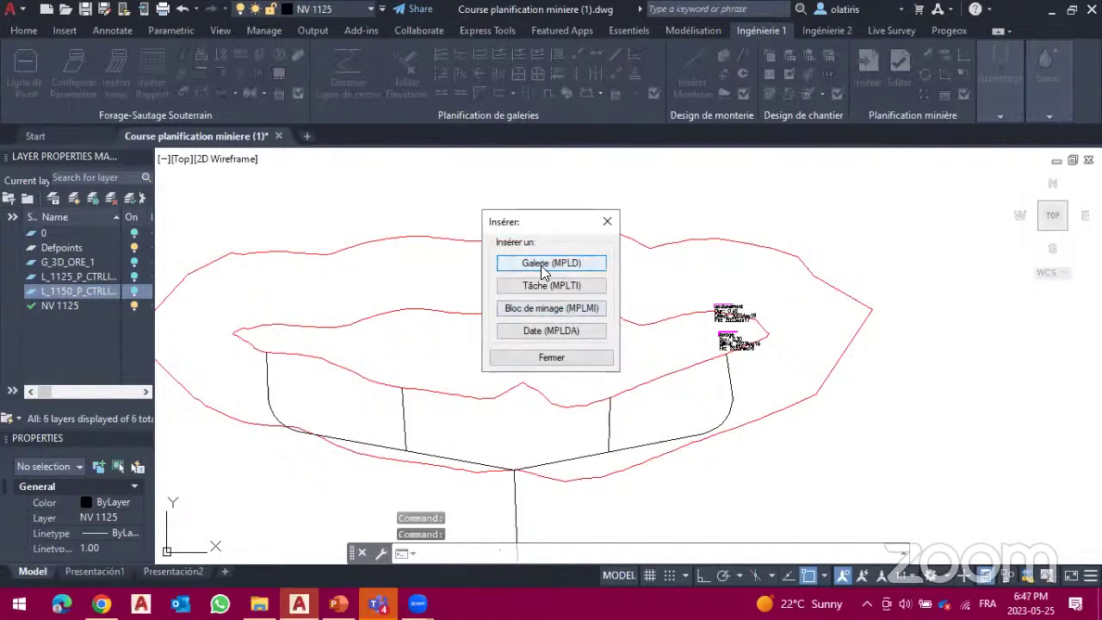
click(552, 289)
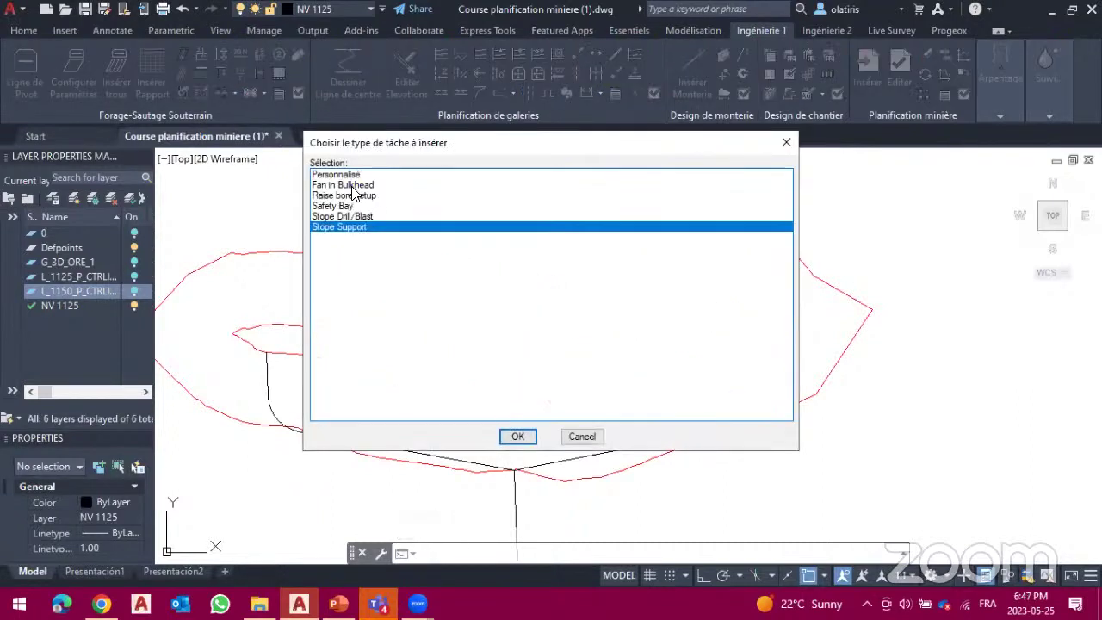
click(360, 186)
click(517, 436)
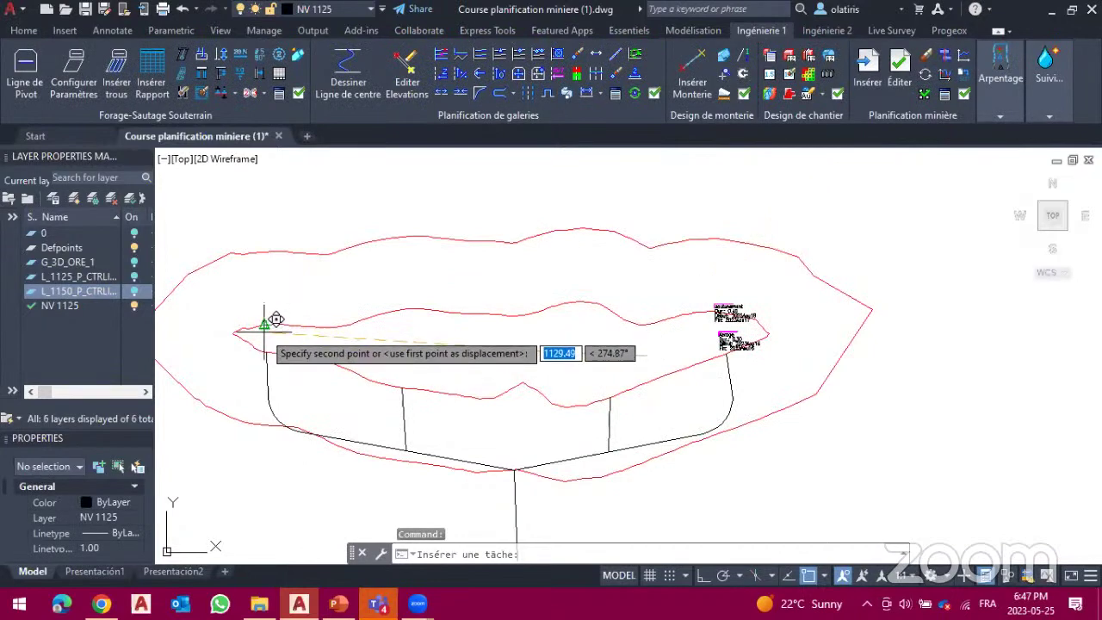
click(267, 326)
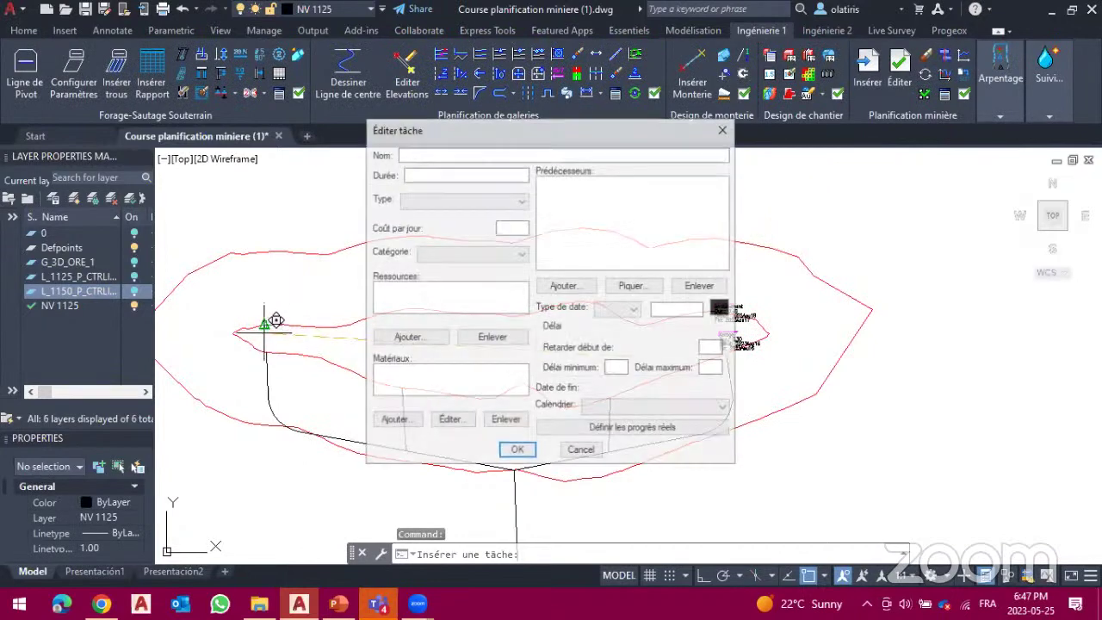
Step: Name the Fan in Bulkhead task ARAGE and set its duration to 0.25
click(451, 153)
text(A)
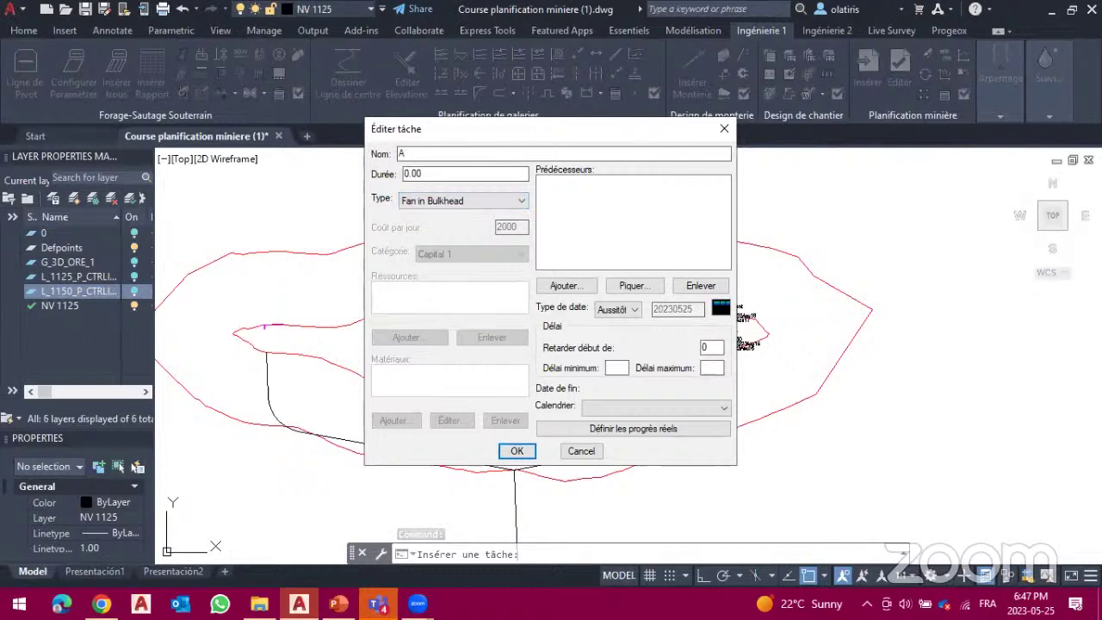
text(RAGE)
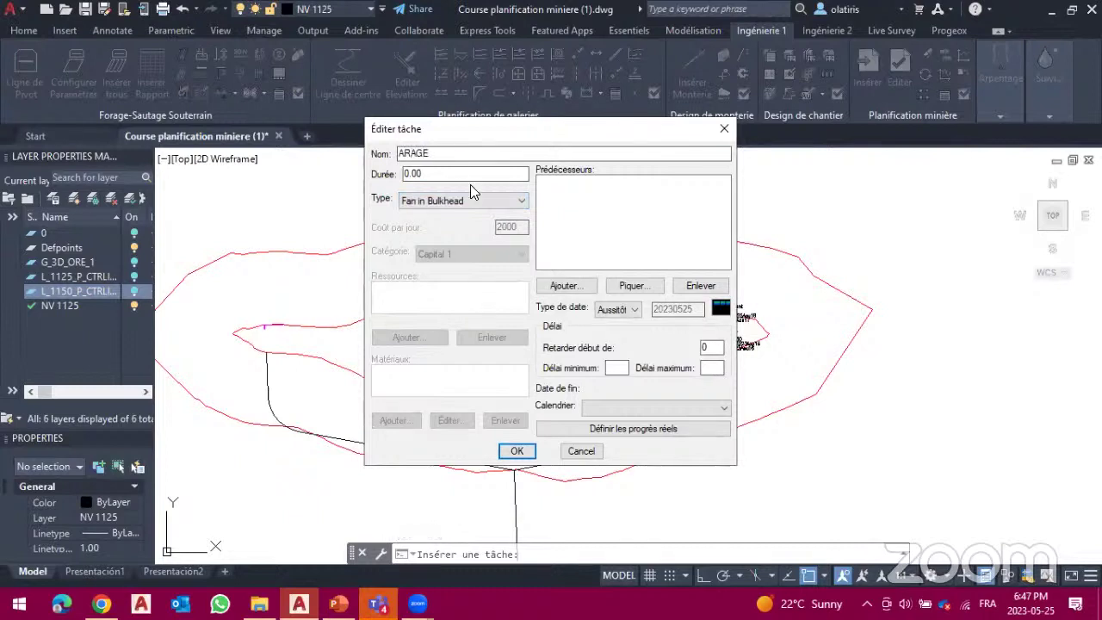
click(471, 176)
Step: Pick the OUEST 1125 gallery as the ARAGE task's predecessor, assign the Promine calendar and accept the task
click(631, 286)
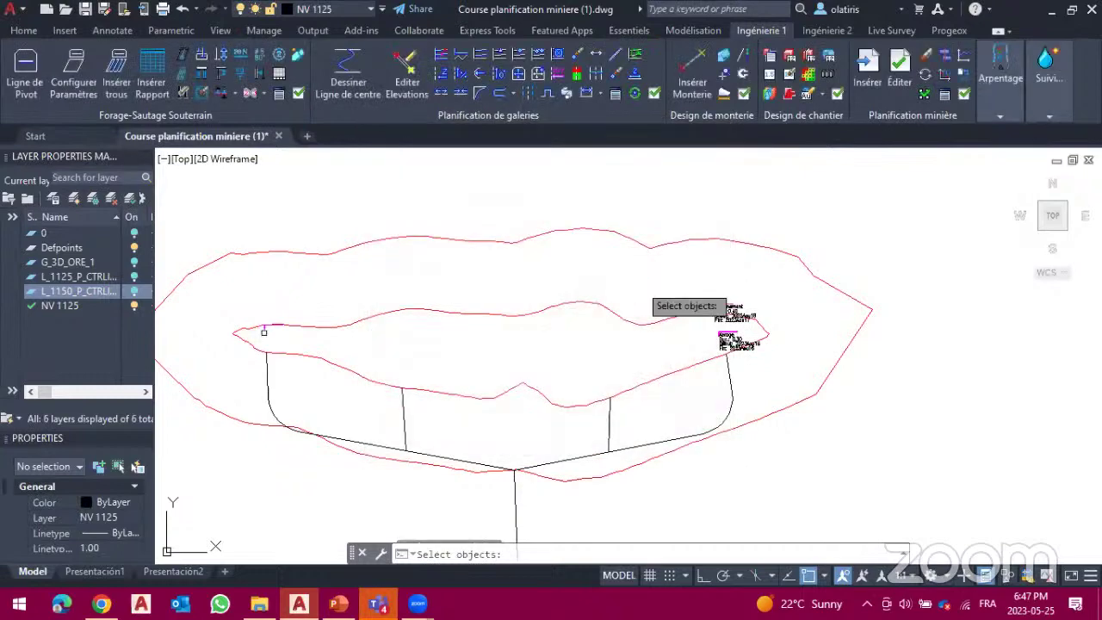
click(267, 390)
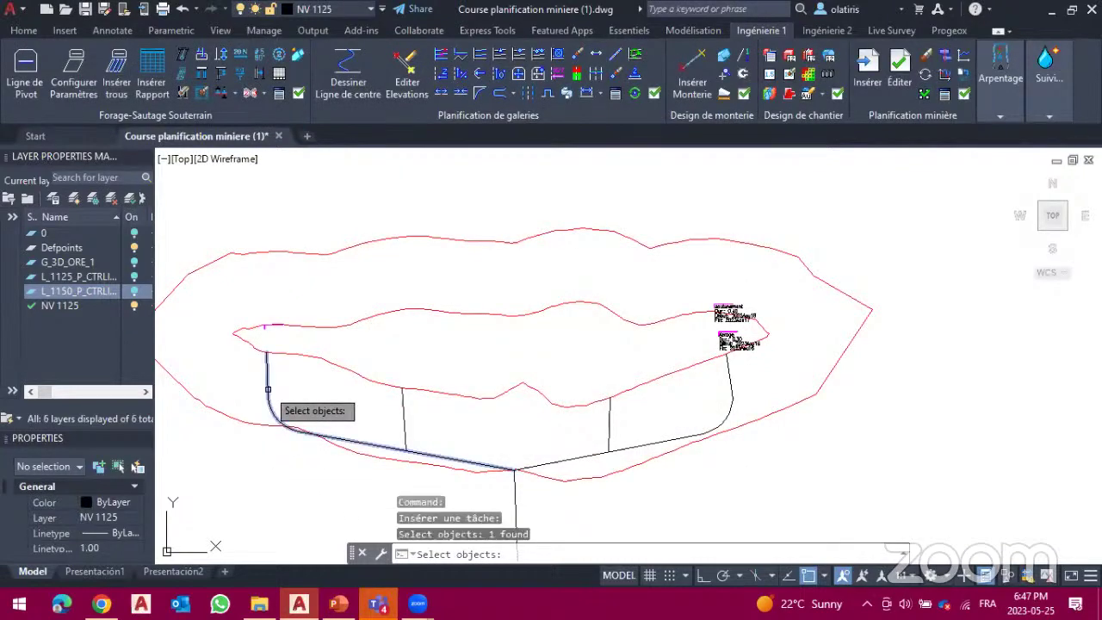
key(Return)
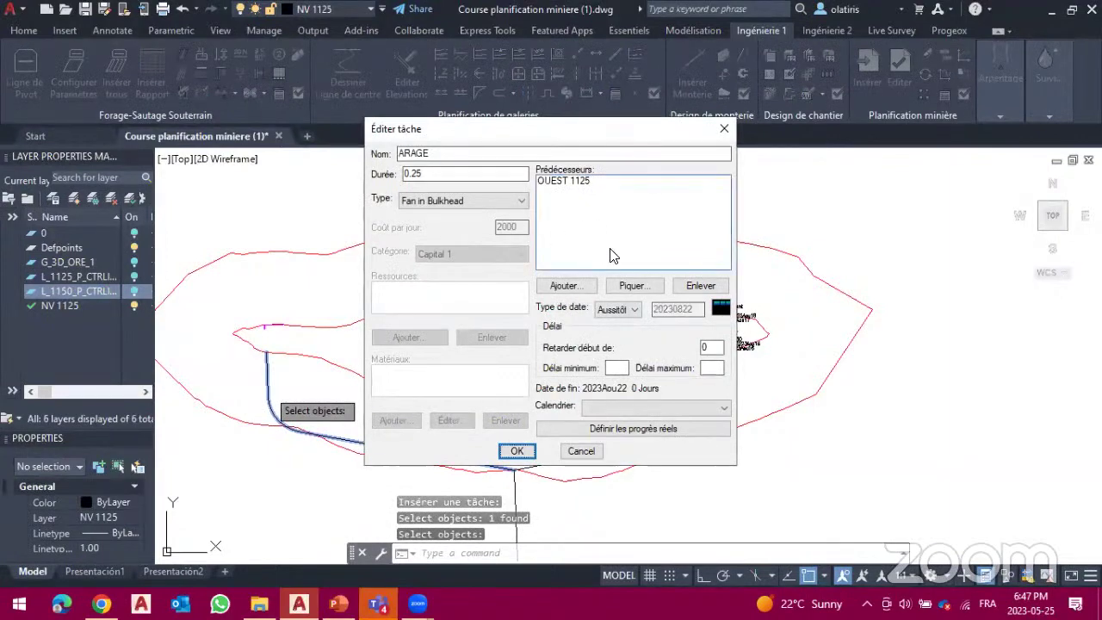
click(629, 408)
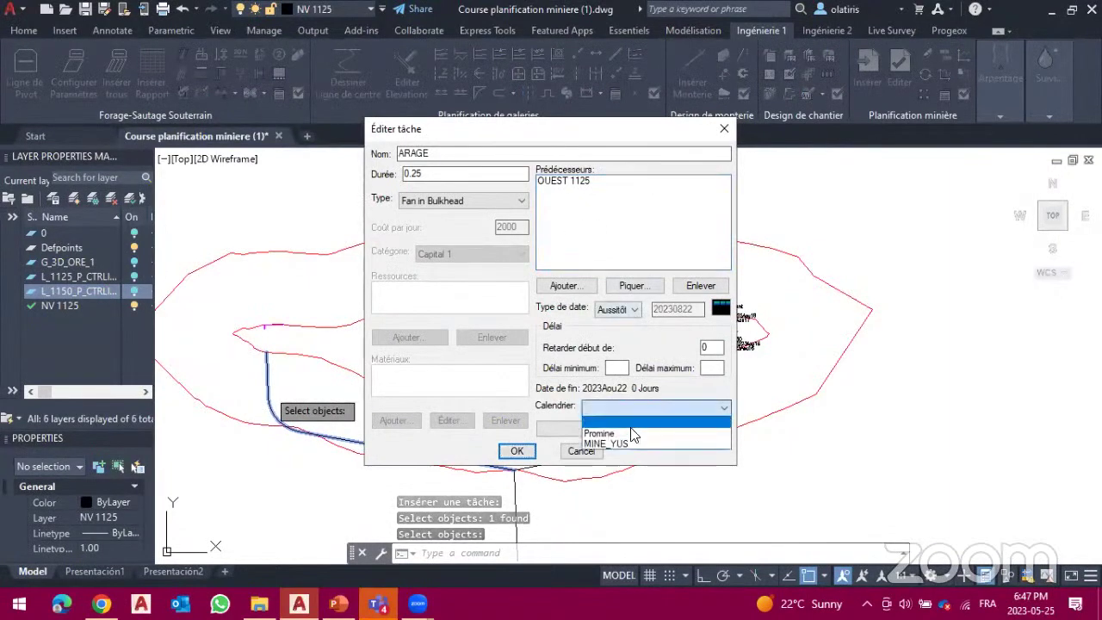
click(638, 421)
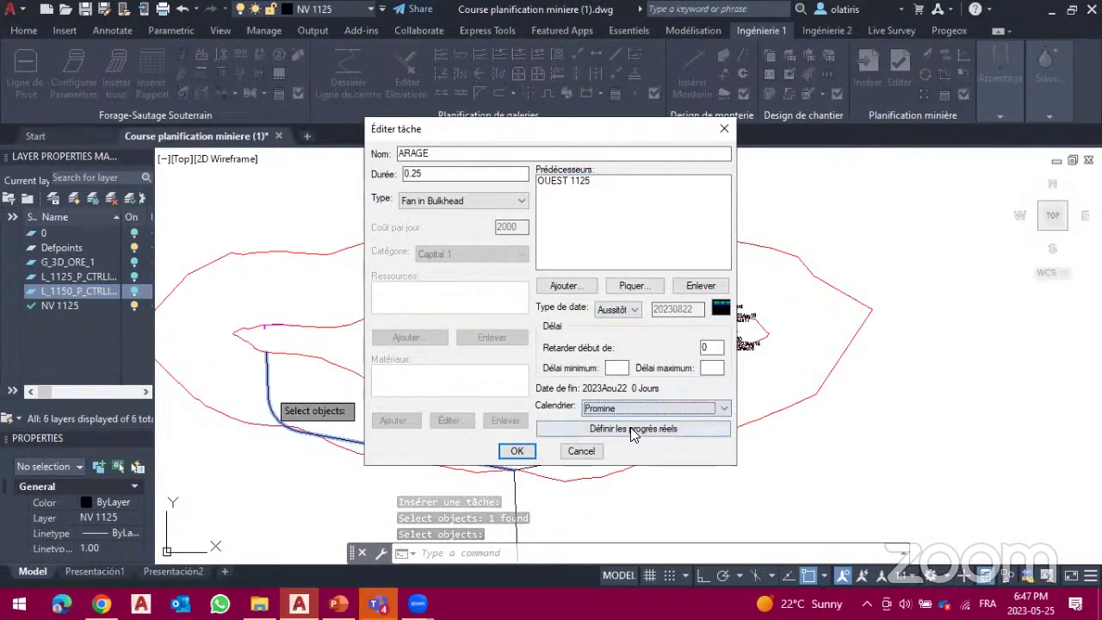
click(518, 452)
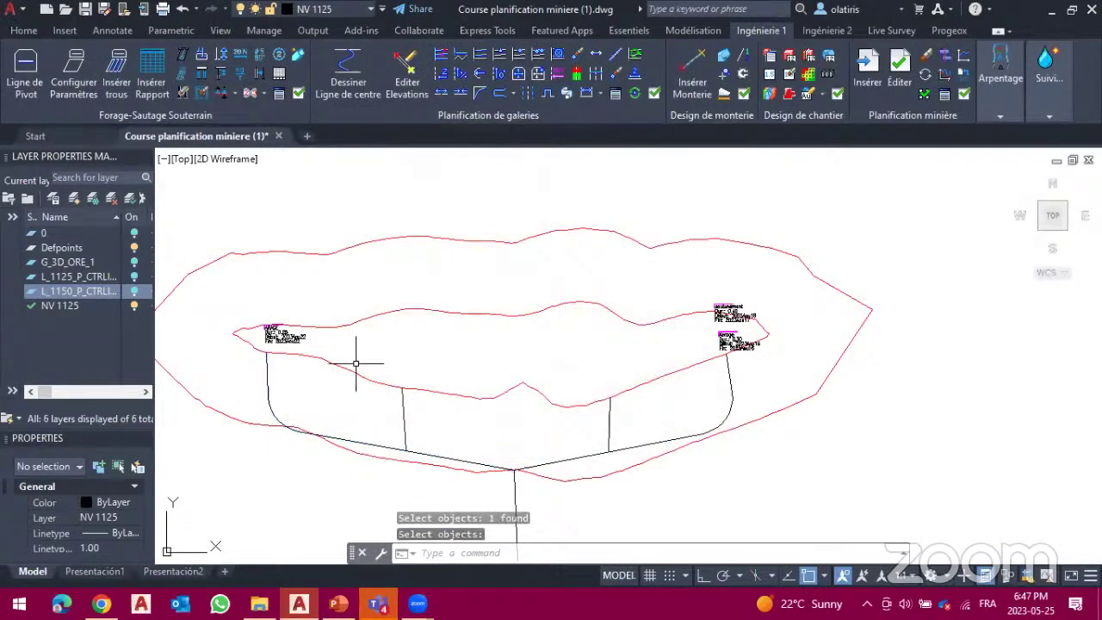
Step: Insert a Stope Support task north of the ARAGE task, just outside the inner orebody outline
scroll(277, 347, up, 5)
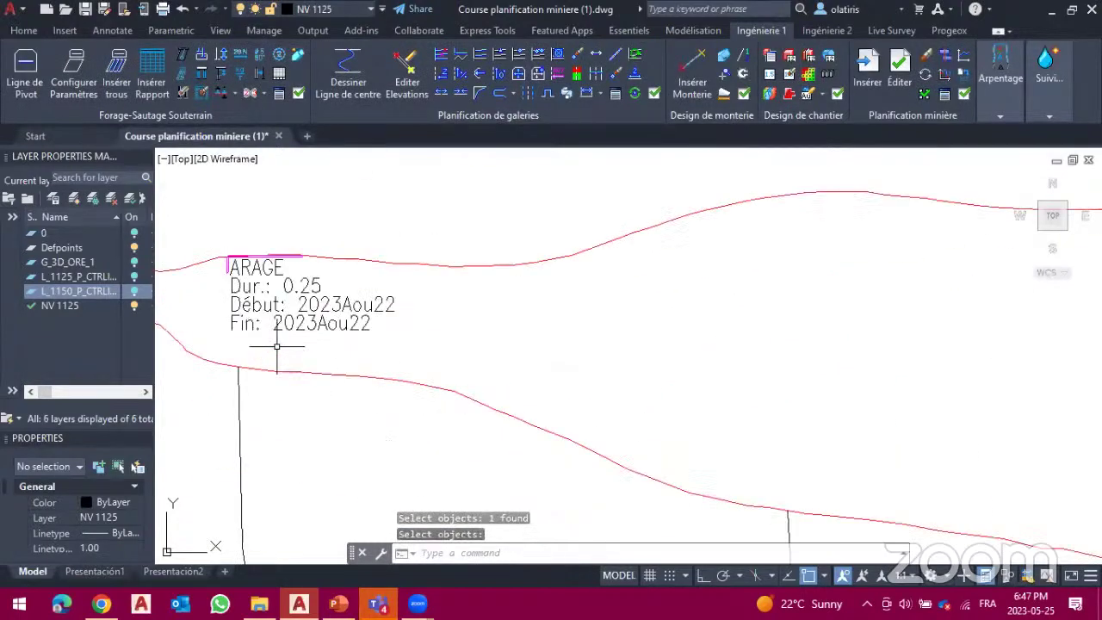
scroll(277, 347, up, 3)
scroll(278, 347, down, 6)
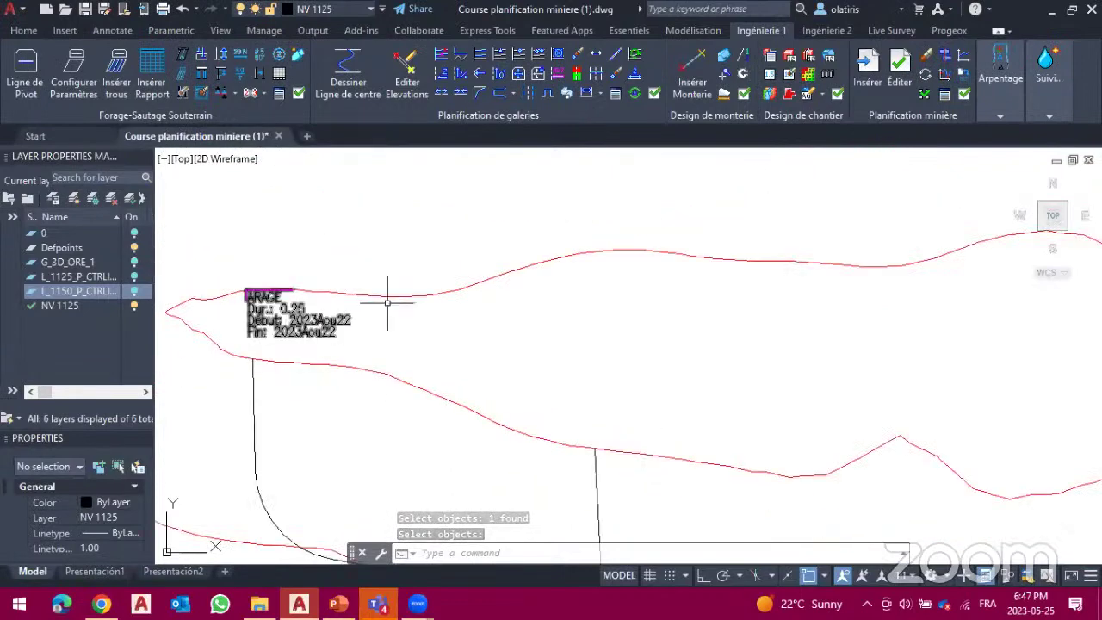
click(867, 93)
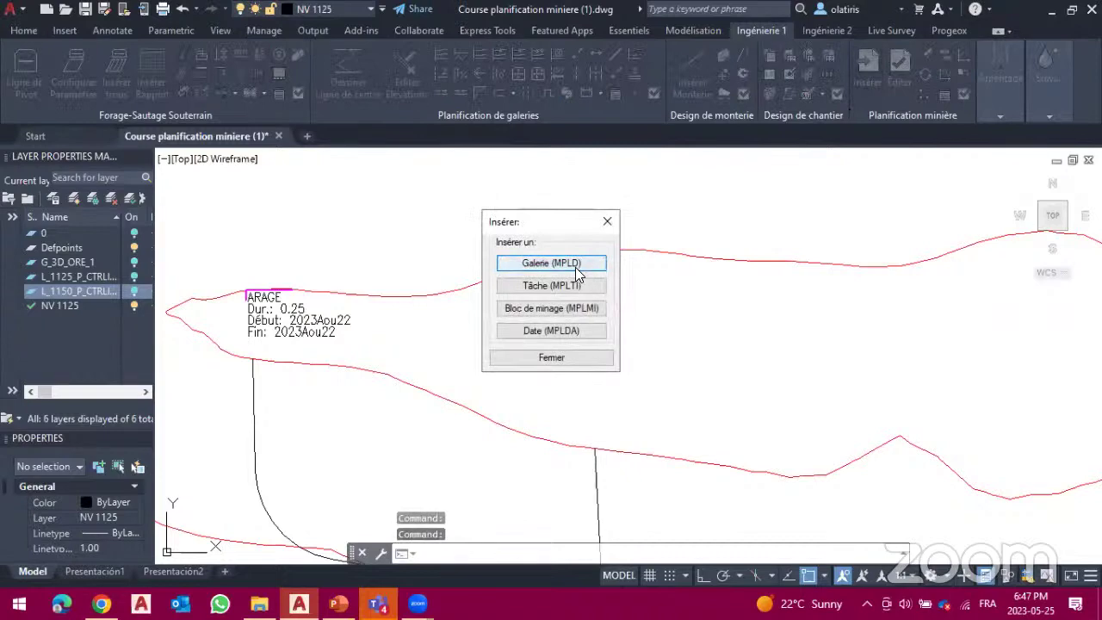
click(561, 286)
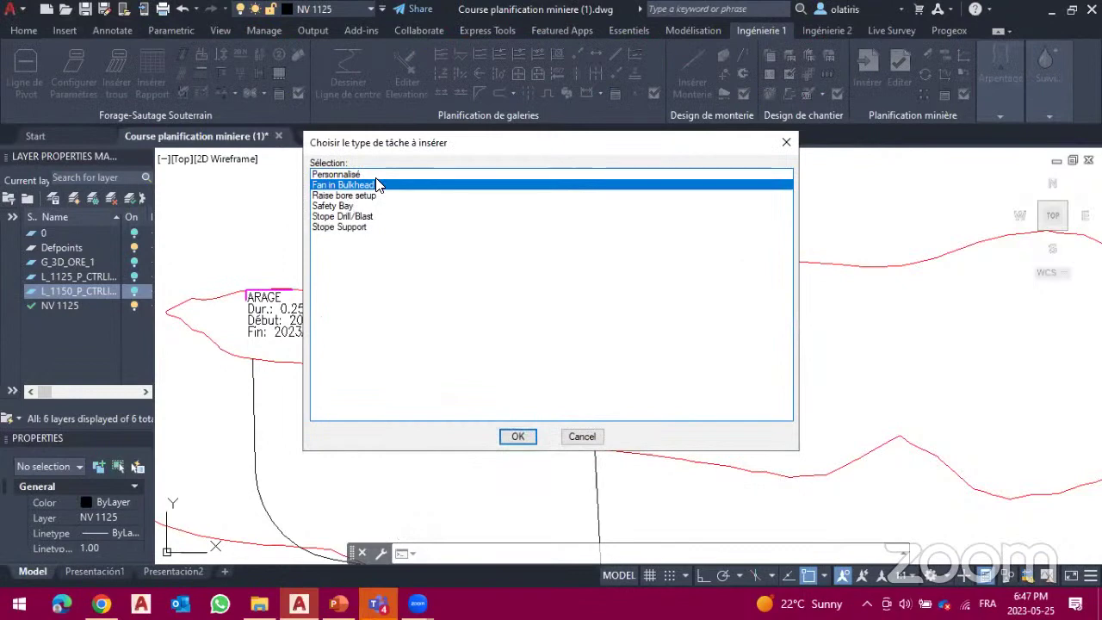
click(349, 229)
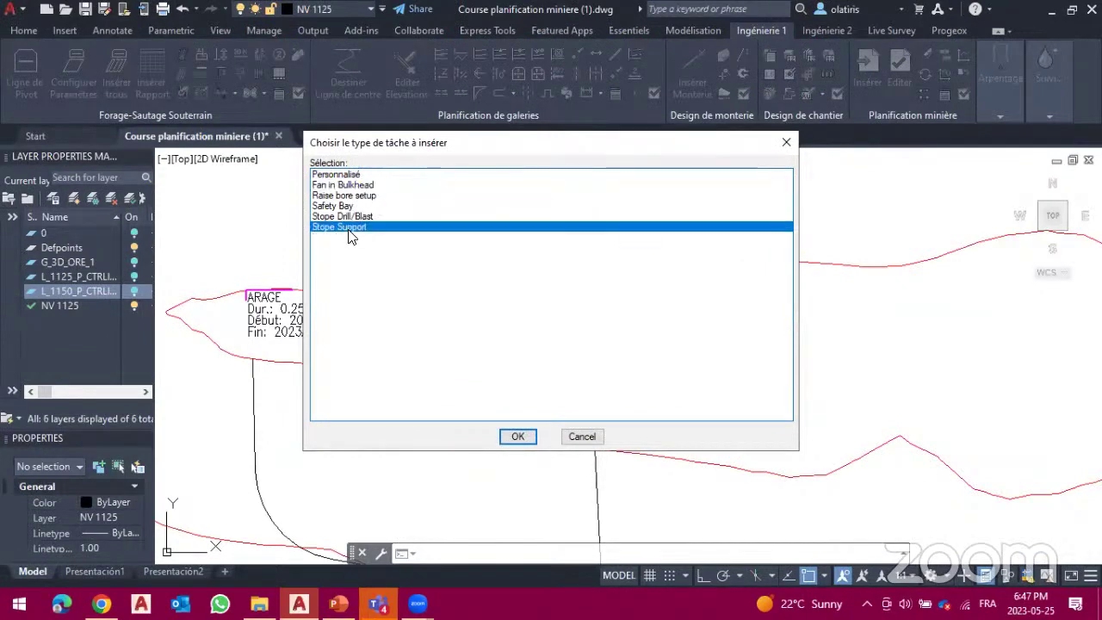
click(529, 435)
click(628, 357)
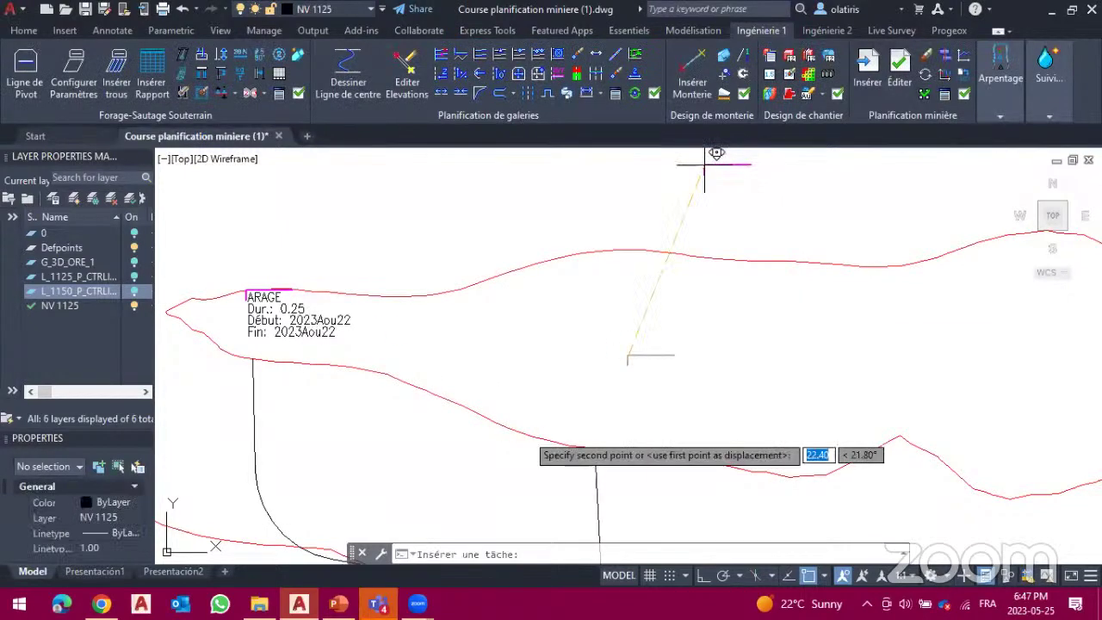
click(234, 215)
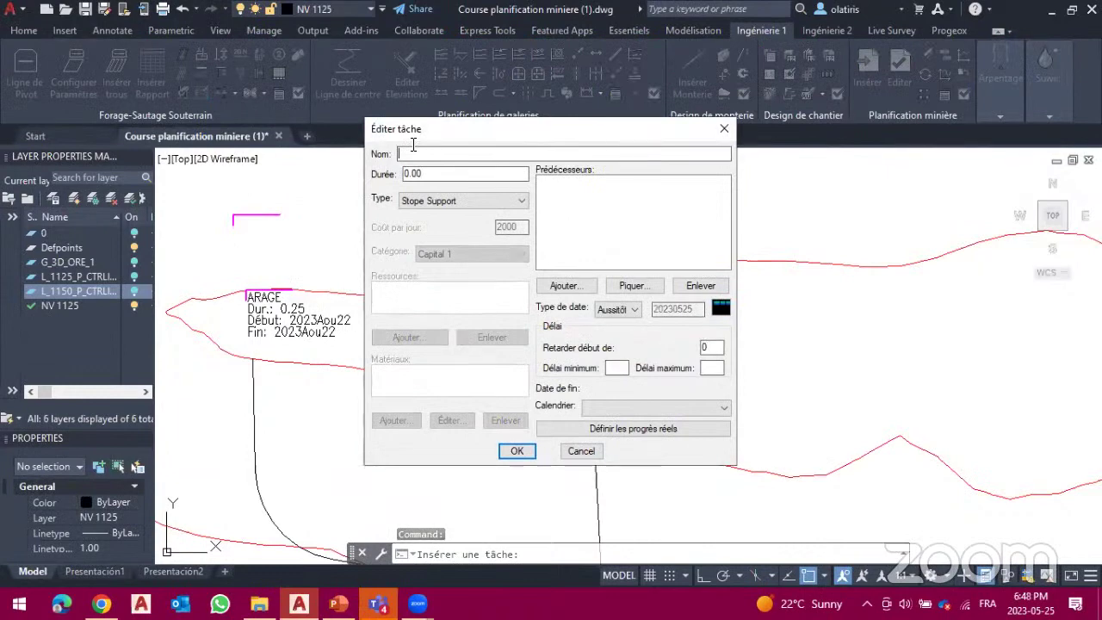
Step: Name the Stope Support task SOUTENEMENT with a duration of 1, and add ARAGE from the object list as its predecessor
text(SOUTENEMENT)
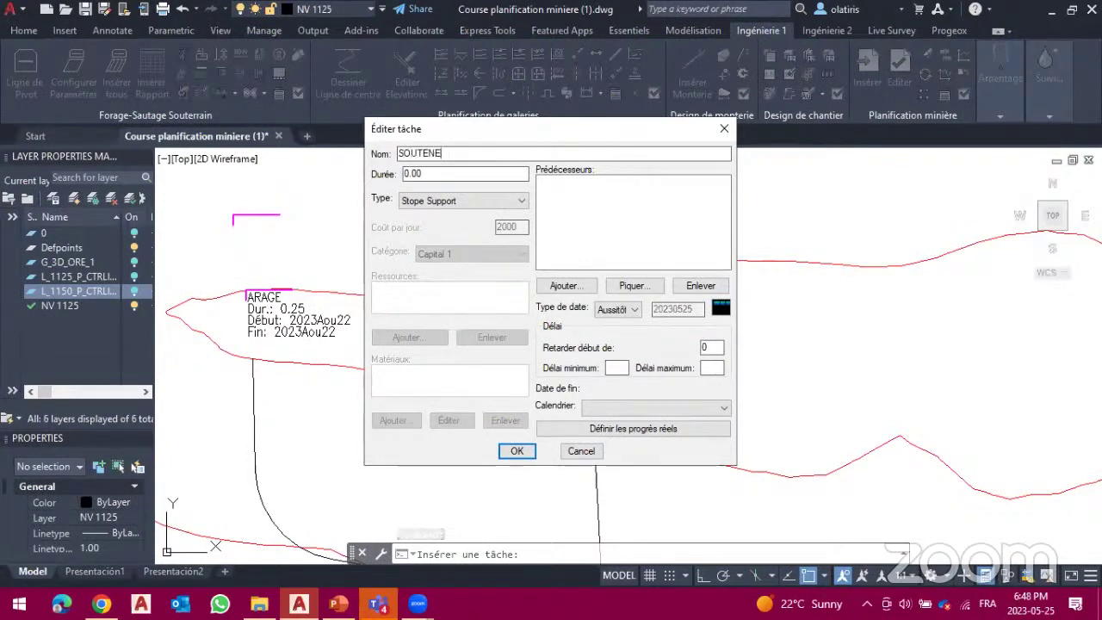
click(433, 172)
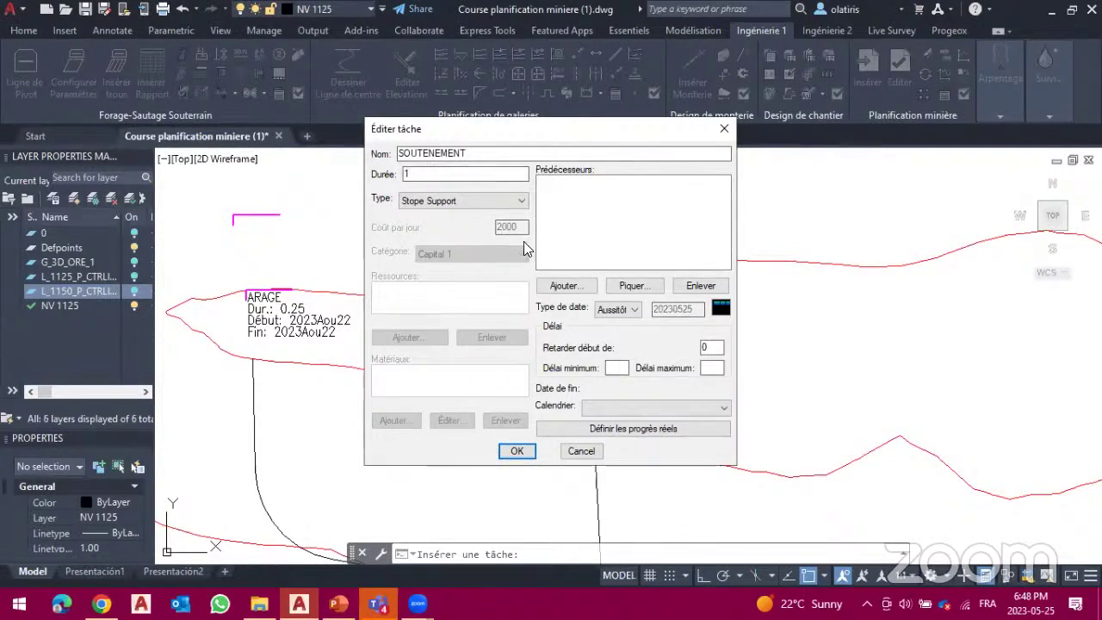
click(568, 286)
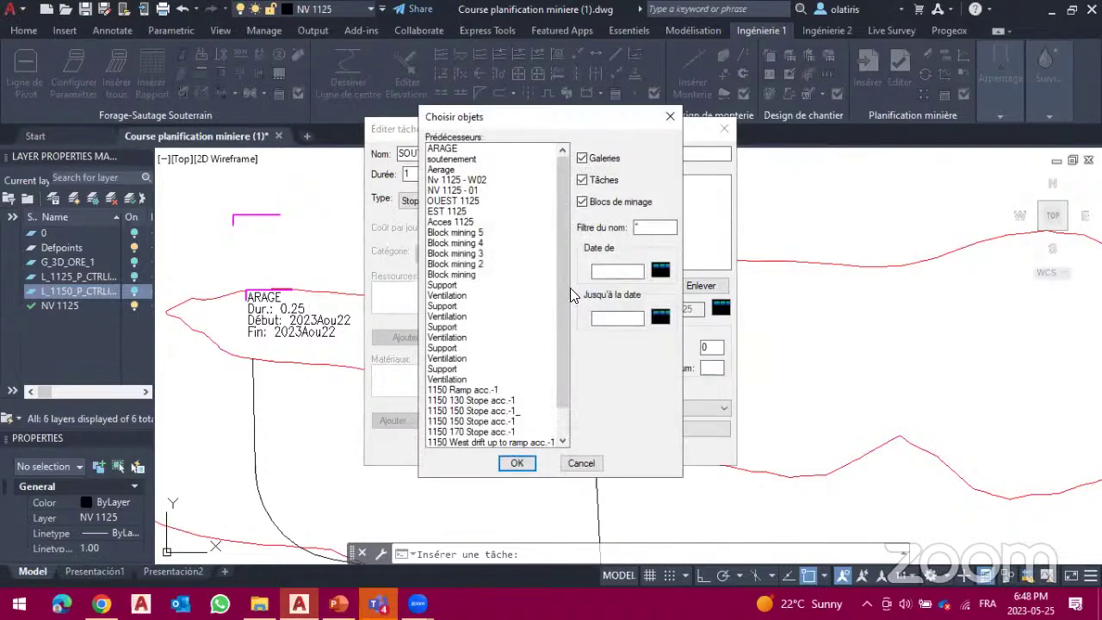
click(496, 150)
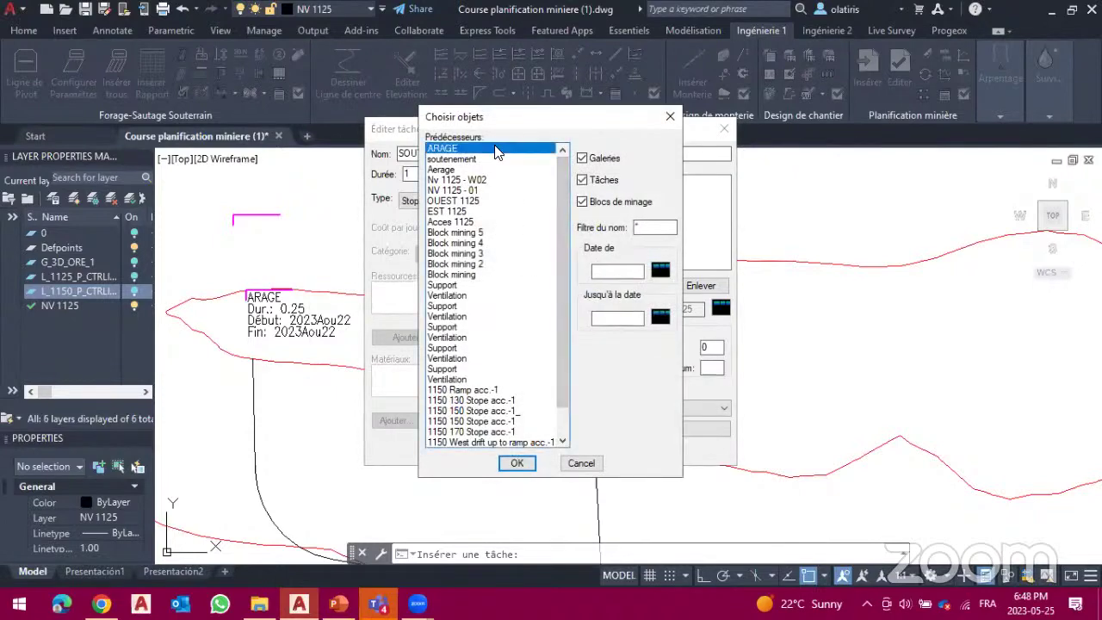
click(517, 463)
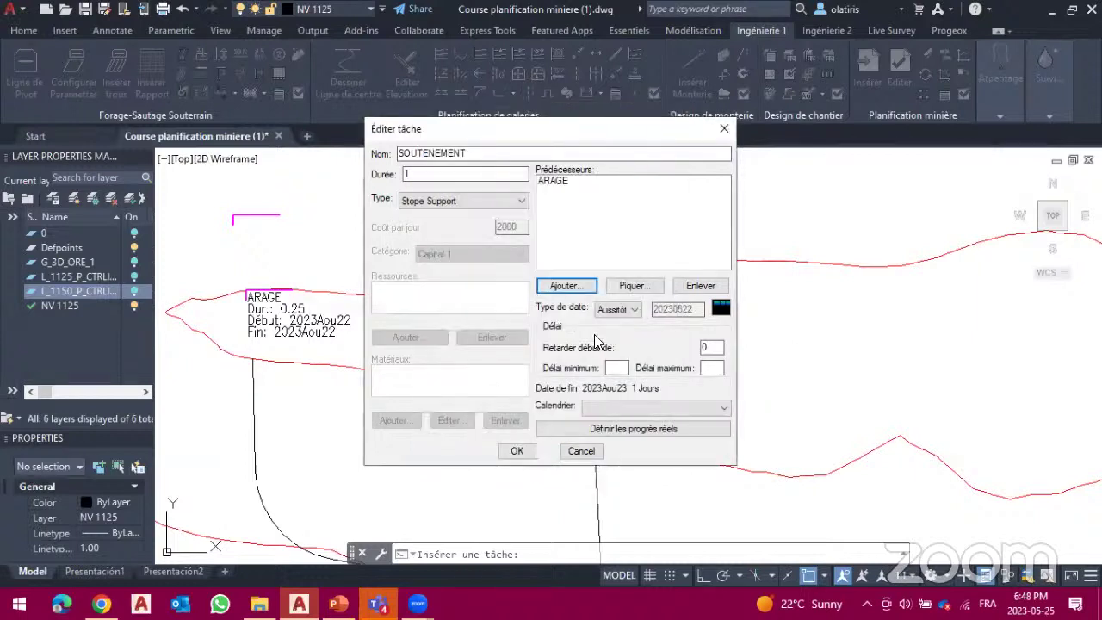
Step: Assign the Promine calendar to the SOUTENEMENT task and accept it
click(634, 408)
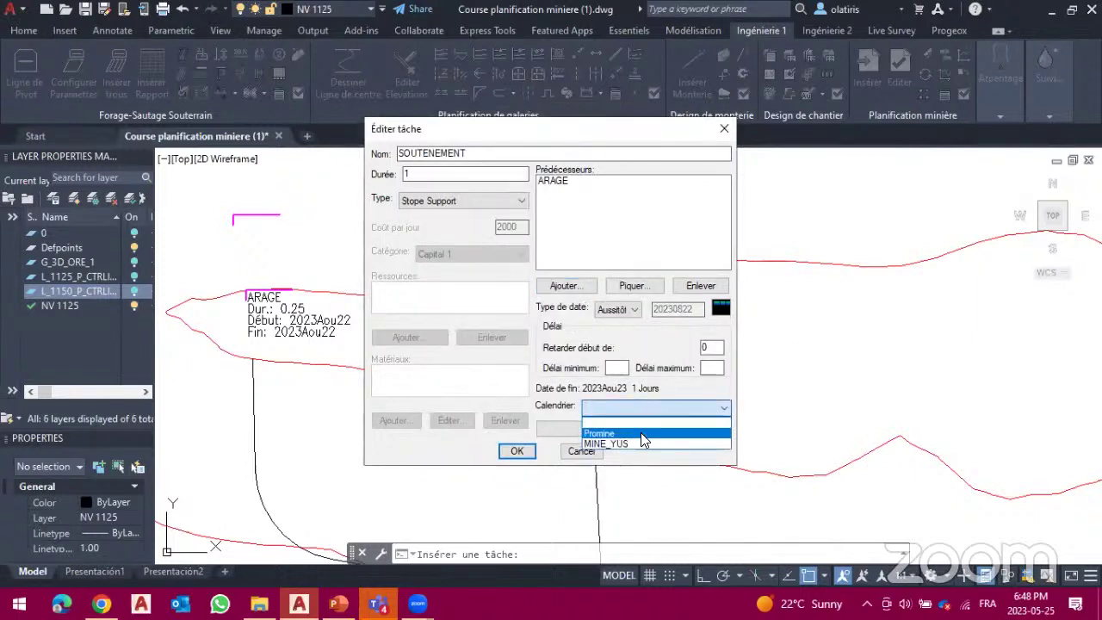
click(641, 433)
click(518, 451)
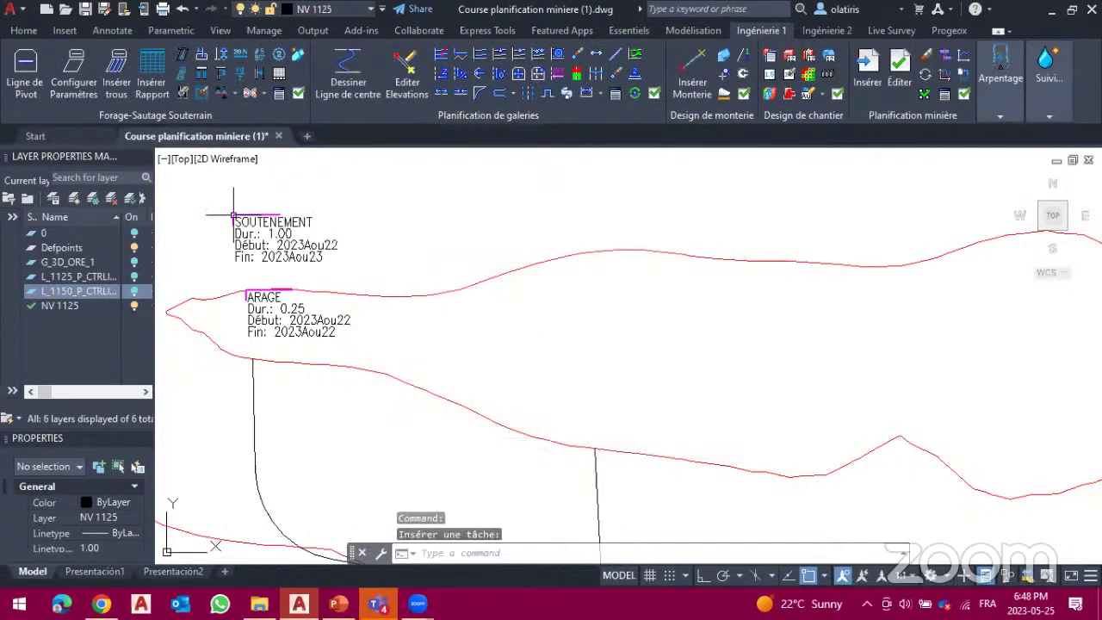
Step: Start inserting another planning task on level 1125 and open the choice of task types
scroll(646, 327, down, 5)
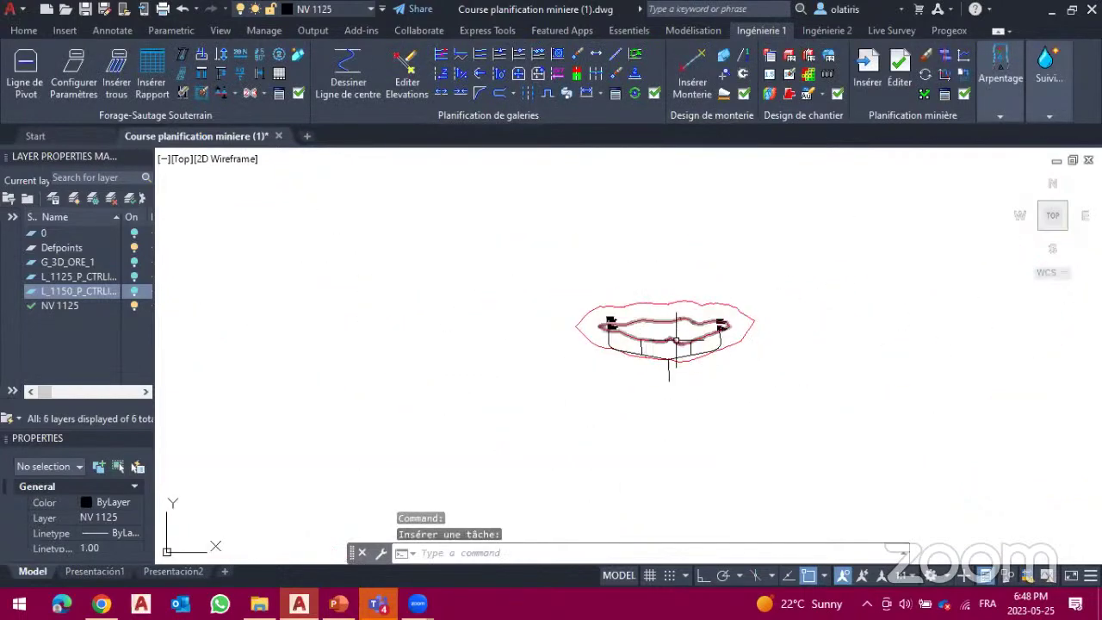
scroll(674, 339, down, 2)
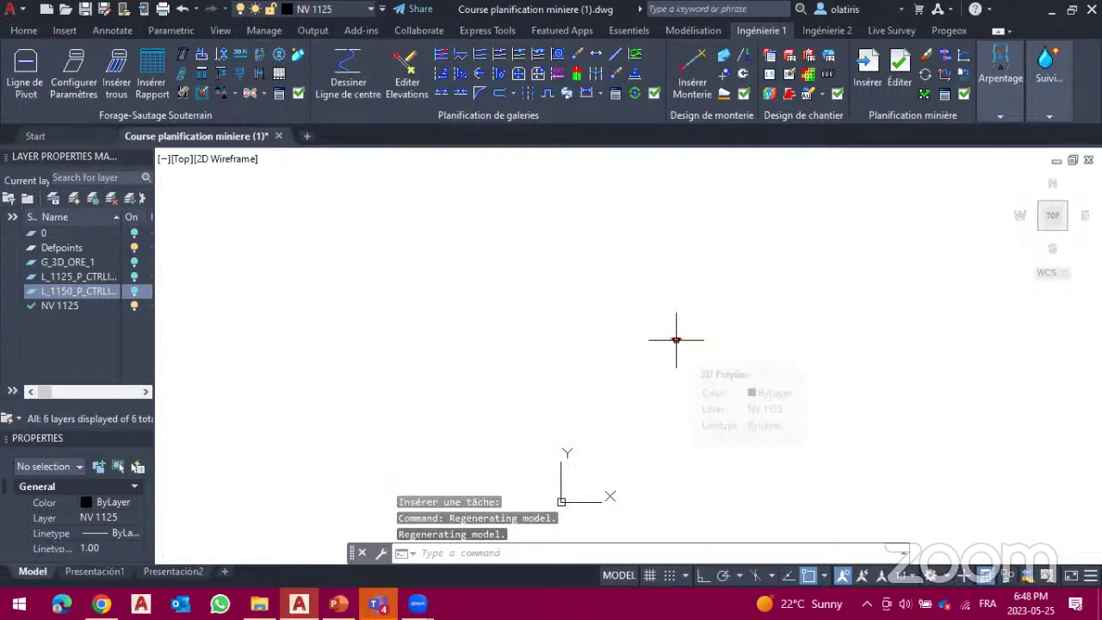
scroll(676, 340, up, 2)
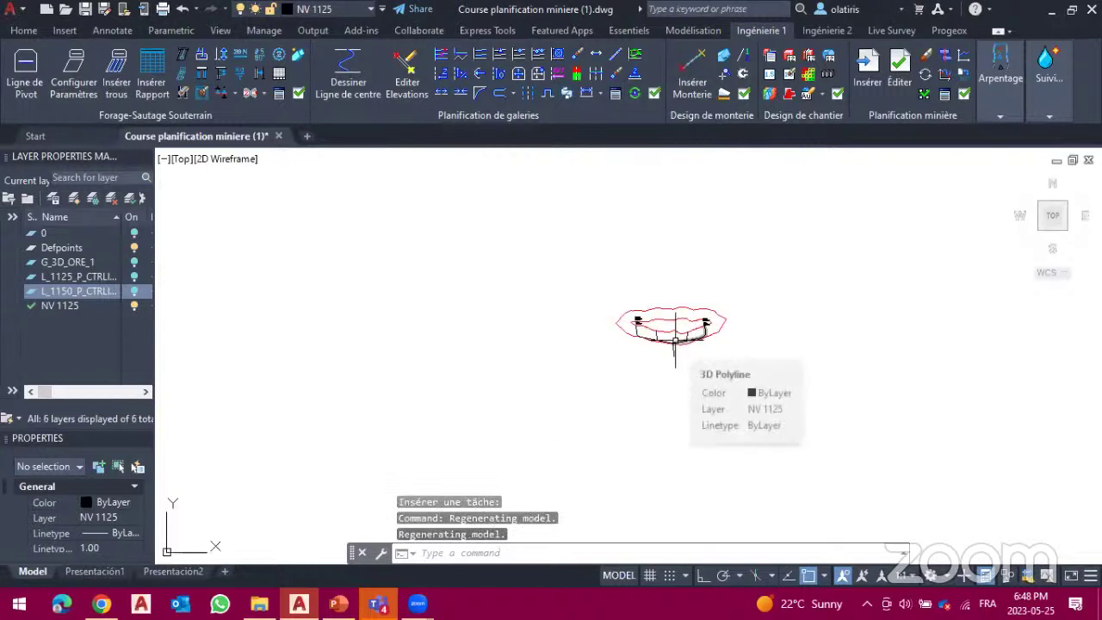
scroll(674, 339, down, 1)
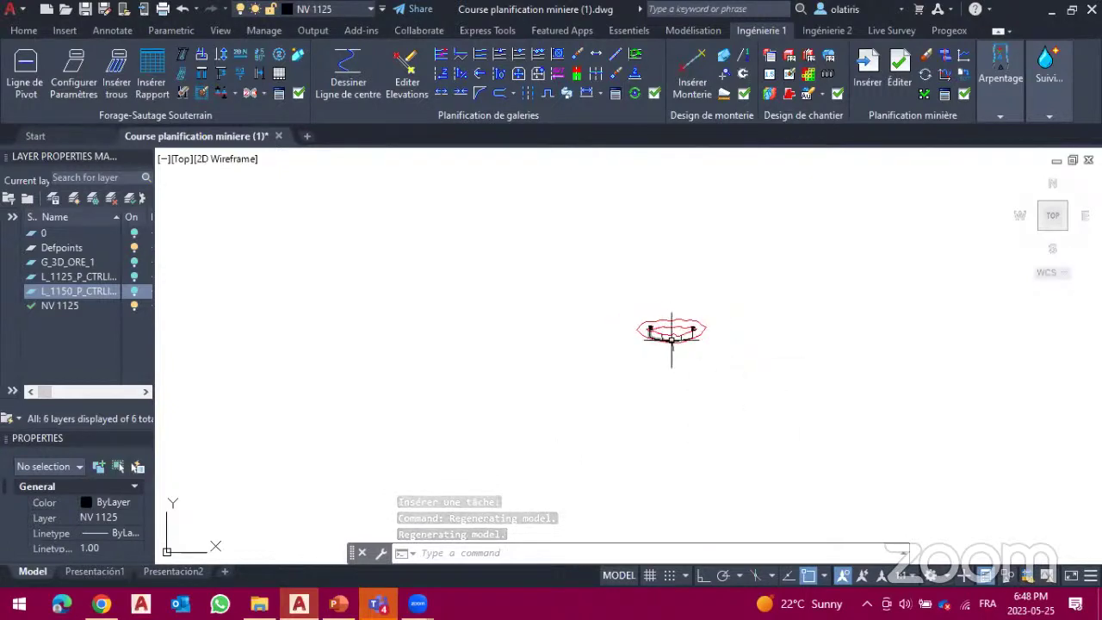
scroll(672, 339, up, 6)
scroll(672, 340, down, 1)
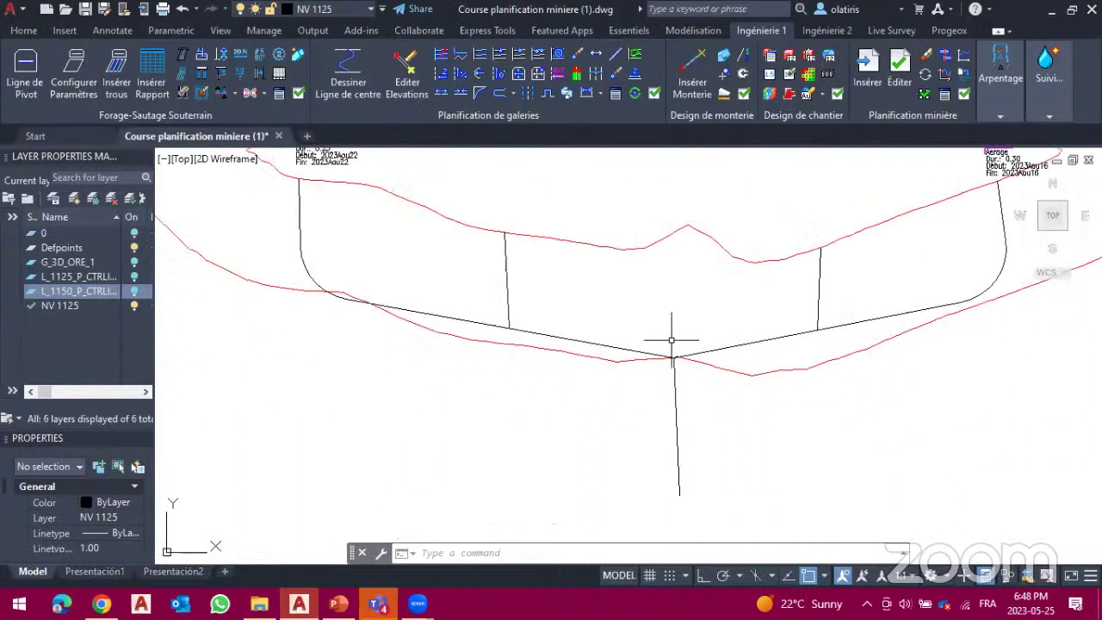
click(868, 69)
click(566, 284)
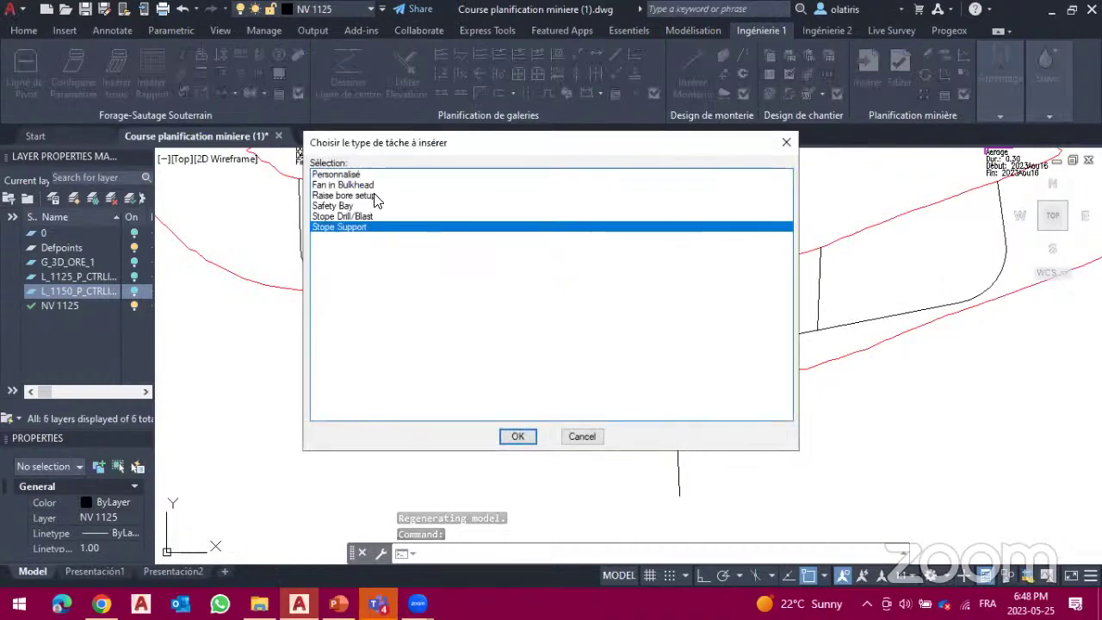
Step: Insert a Fan in Bulkhead task above the short eastern crosscut, named COURSE with a duration of 0.30
click(370, 185)
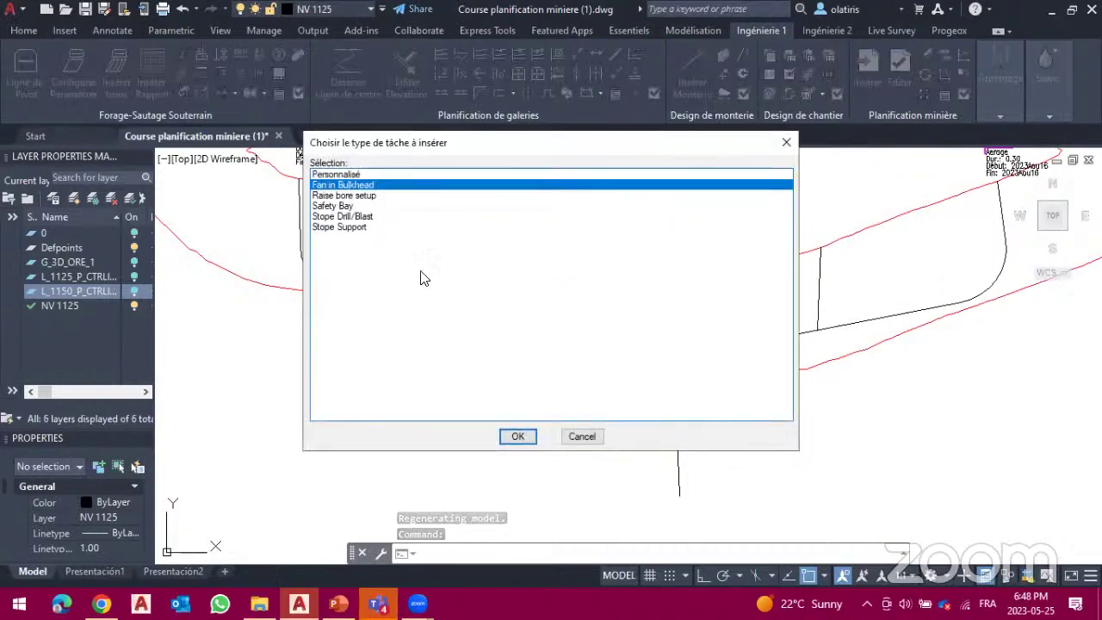
click(519, 436)
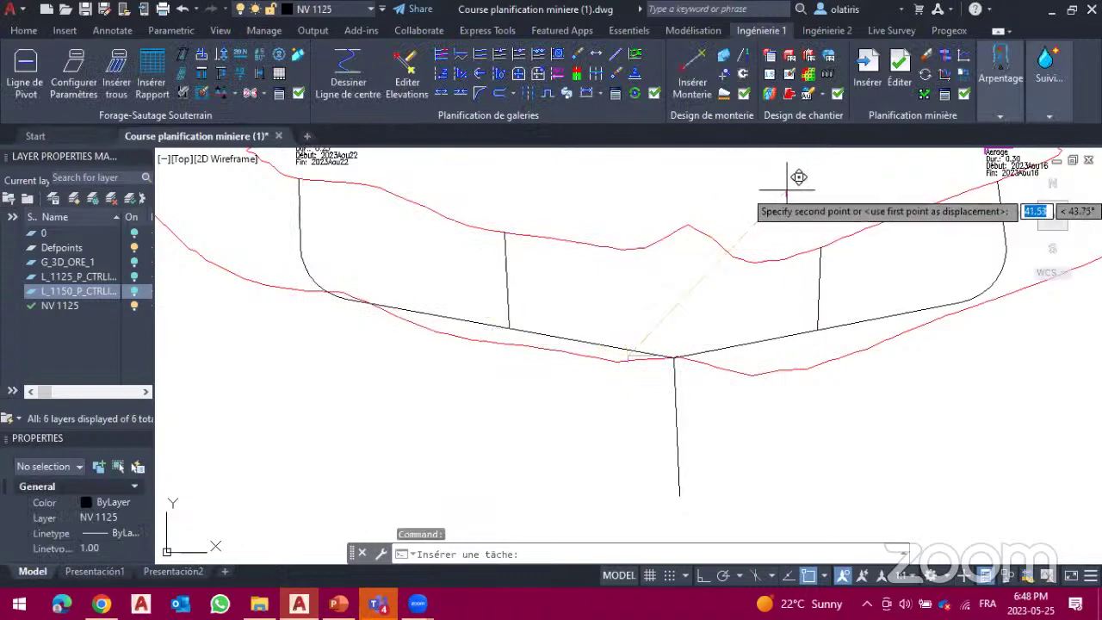
click(805, 194)
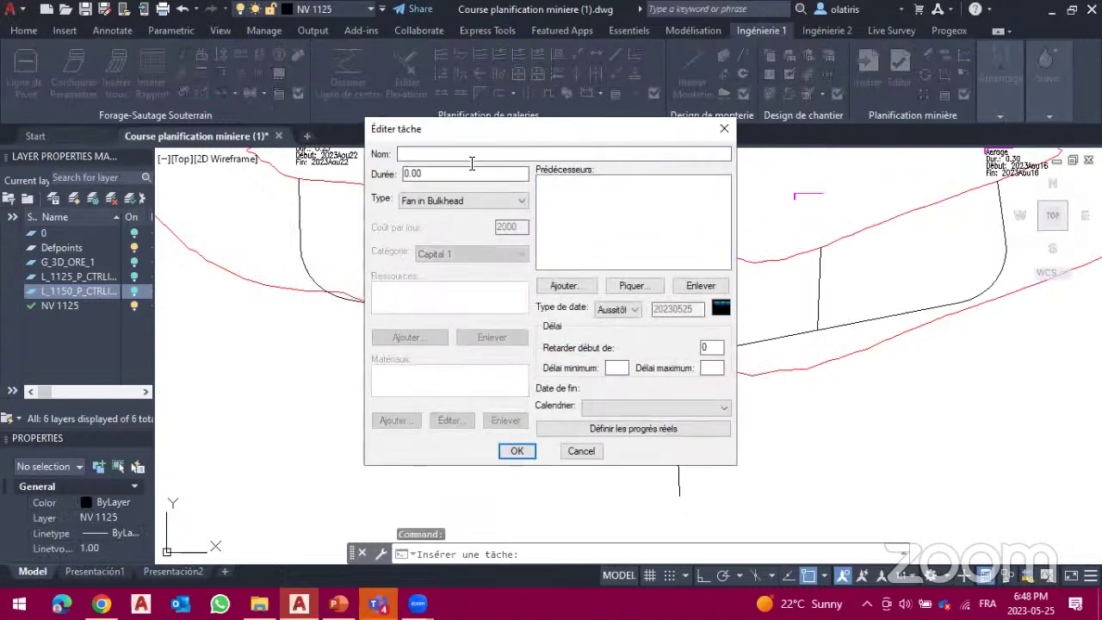
click(470, 155)
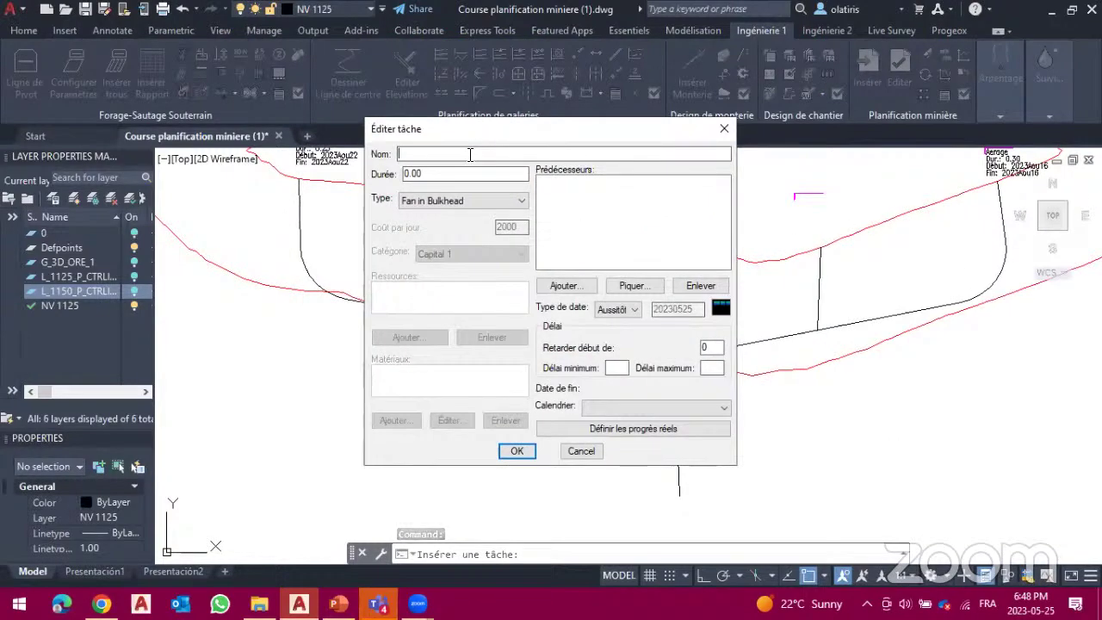
text(COURSE)
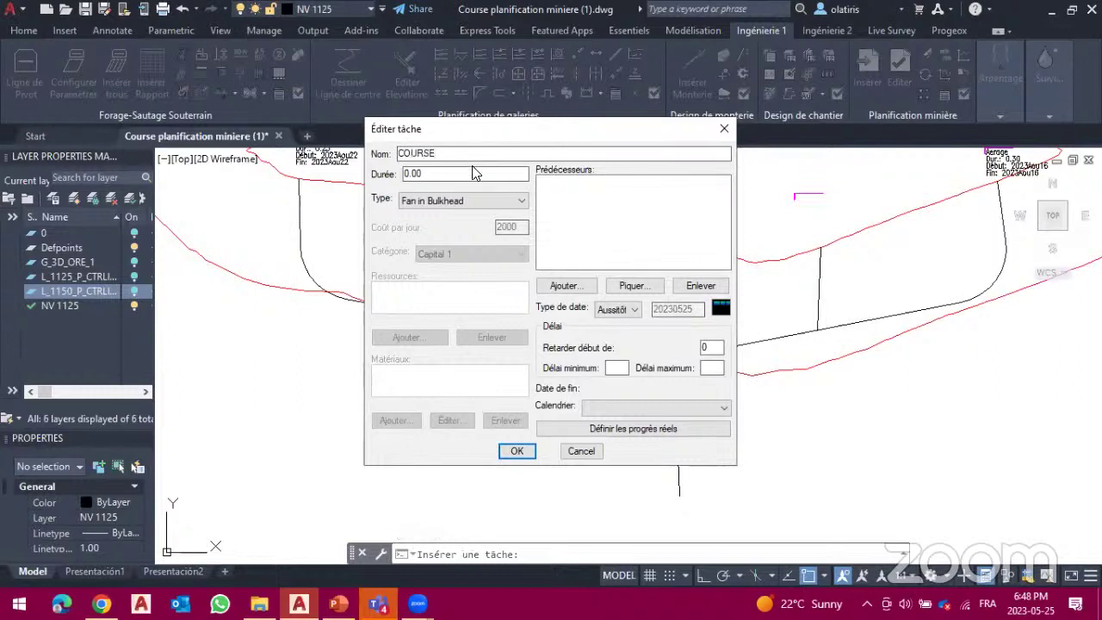
click(477, 169)
Step: Pick the short eastern crosscut as the COURSE task's predecessor and assign the Promine calendar
click(634, 285)
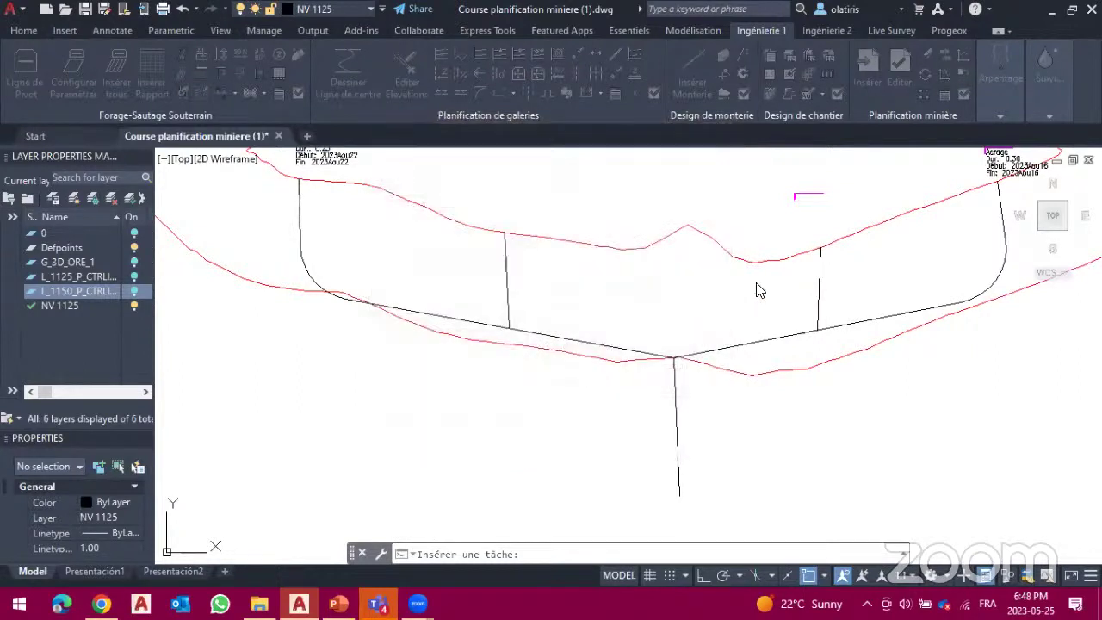
click(820, 282)
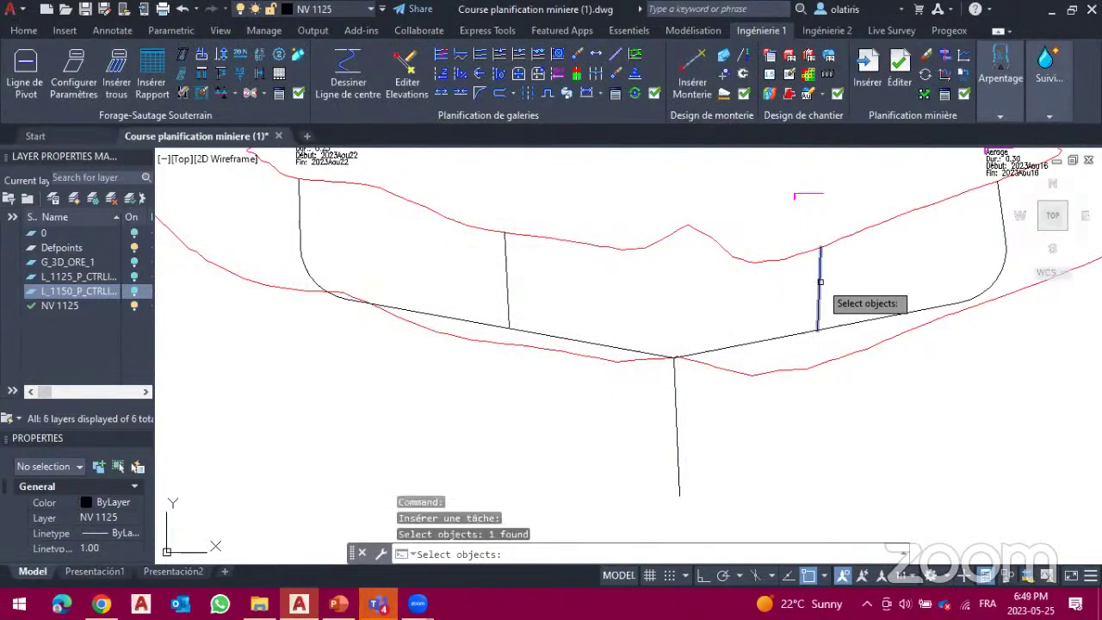
key(Return)
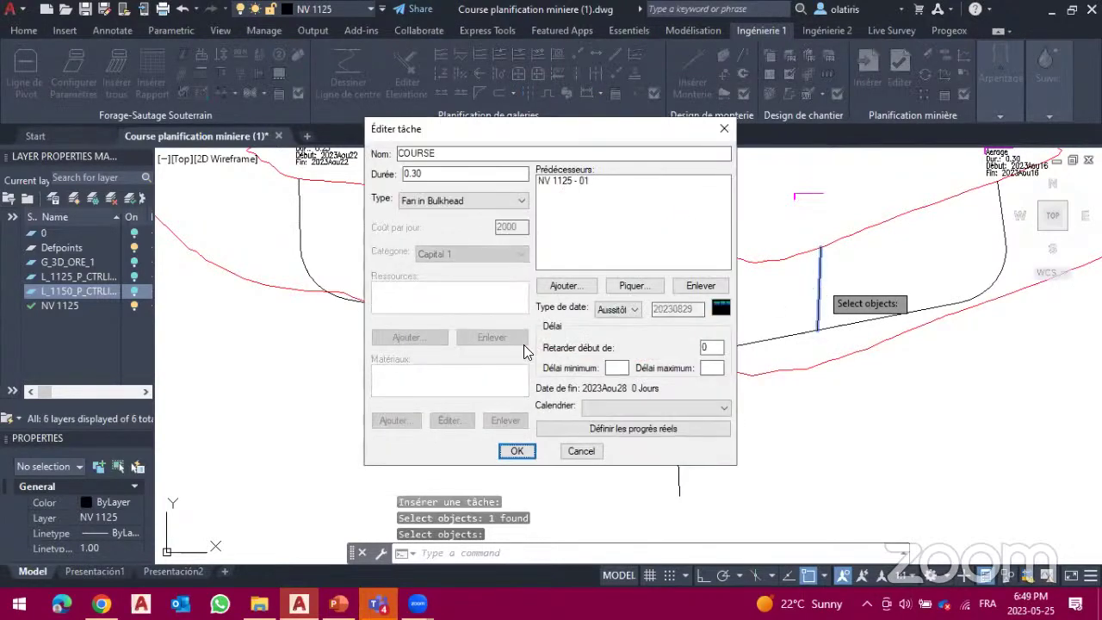
click(606, 406)
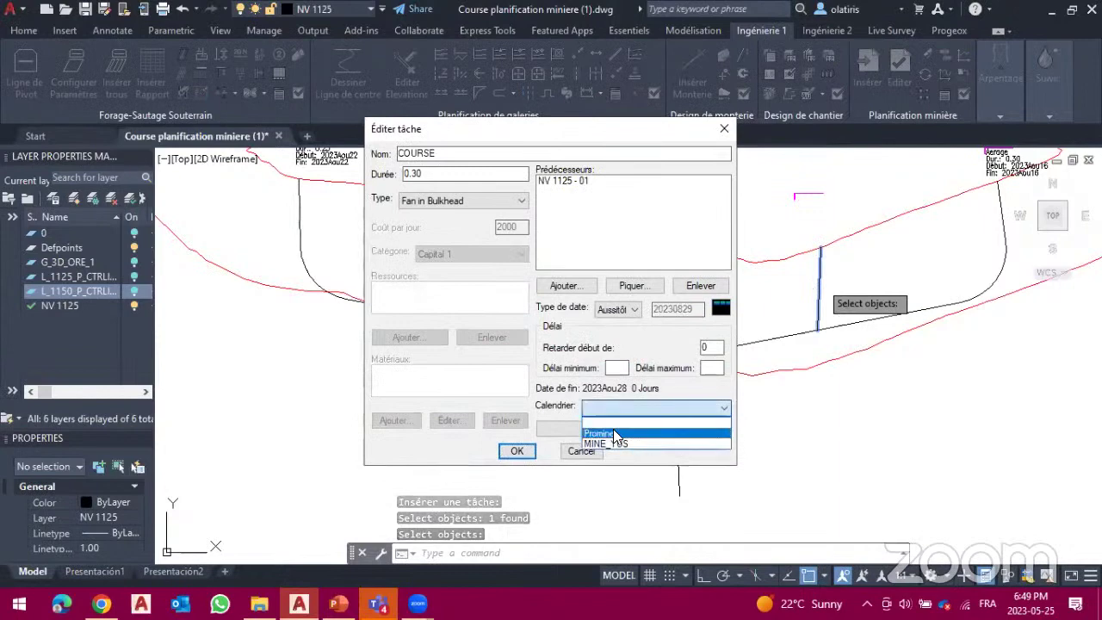
click(613, 425)
click(518, 451)
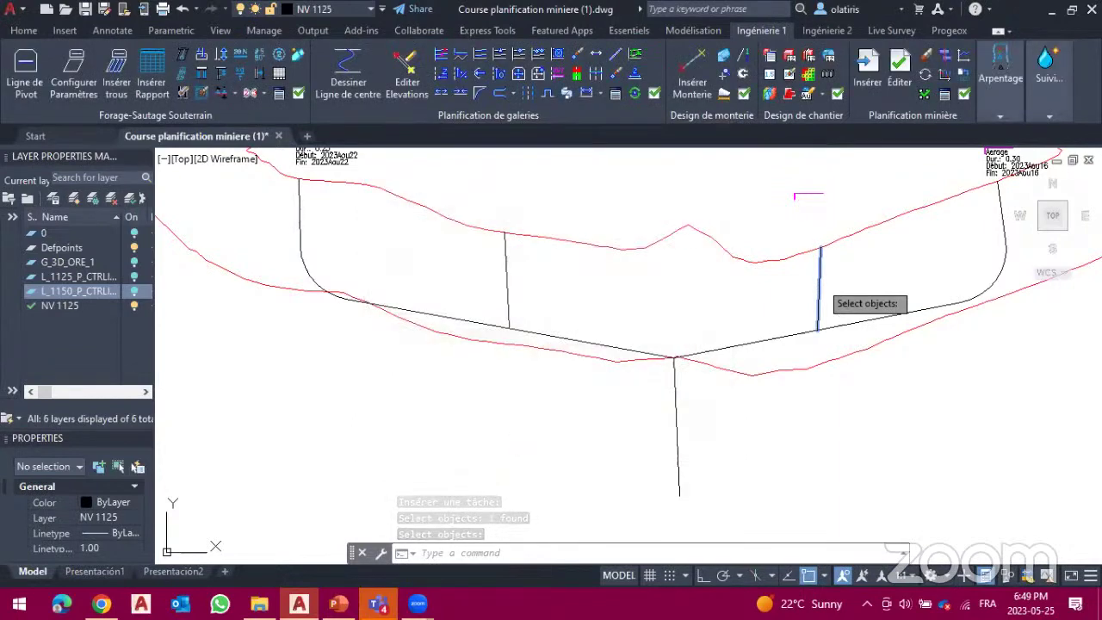
Step: Insert another Fan in Bulkhead task above the short western crosscut, named A2 with a duration of 1
click(870, 86)
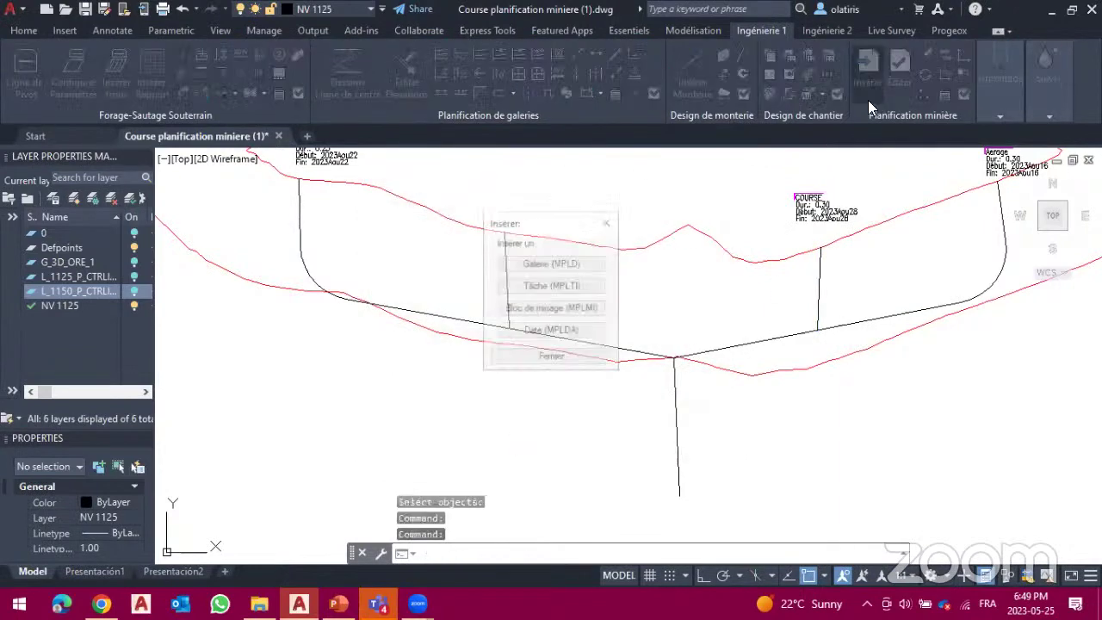
click(544, 287)
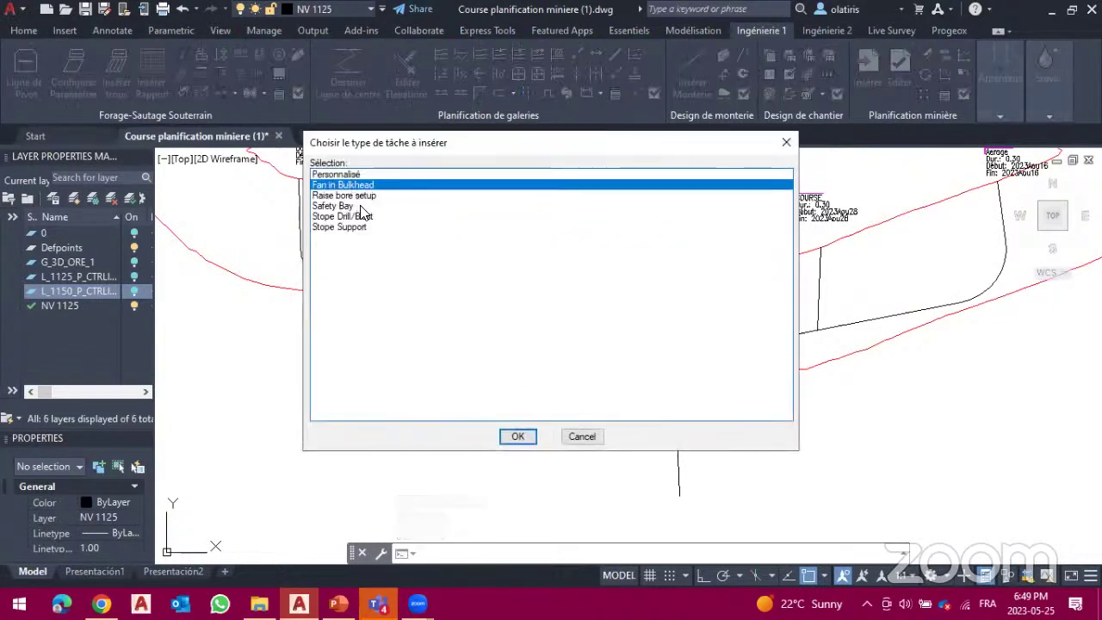
click(518, 436)
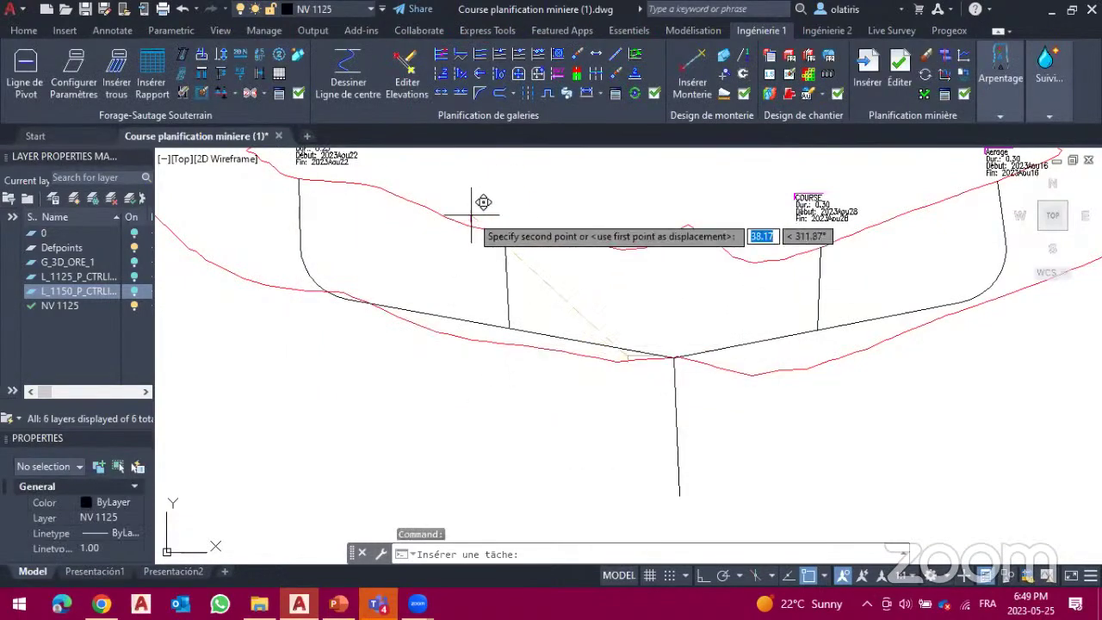
click(499, 169)
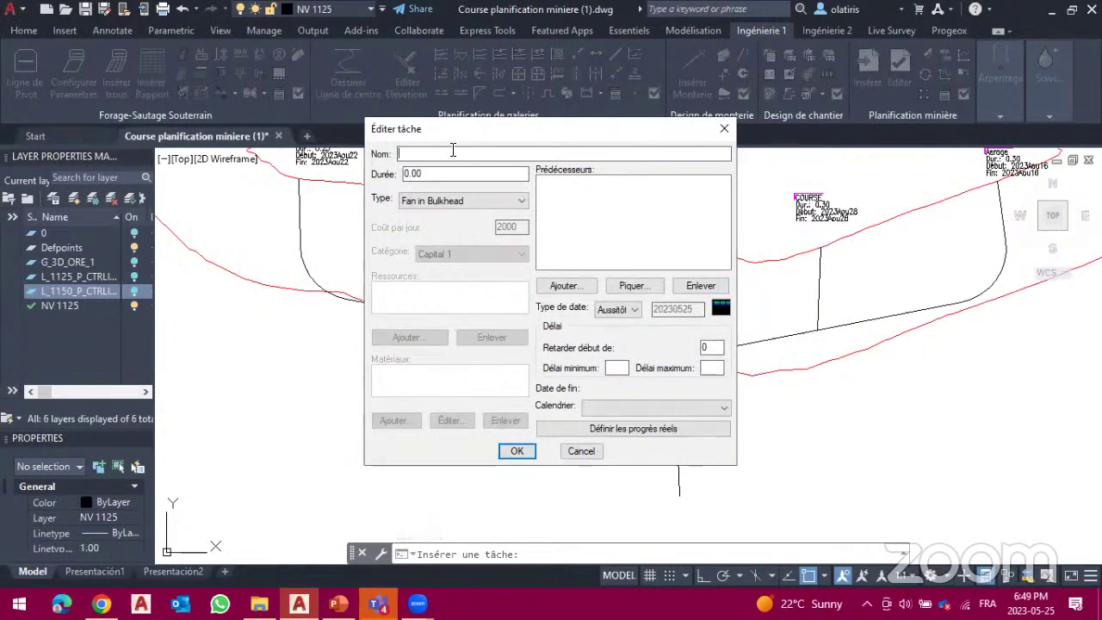
text(A)
text(1)
Step: Pick the short western crosscut as task A2's predecessor and assign the Promine calendar
click(631, 287)
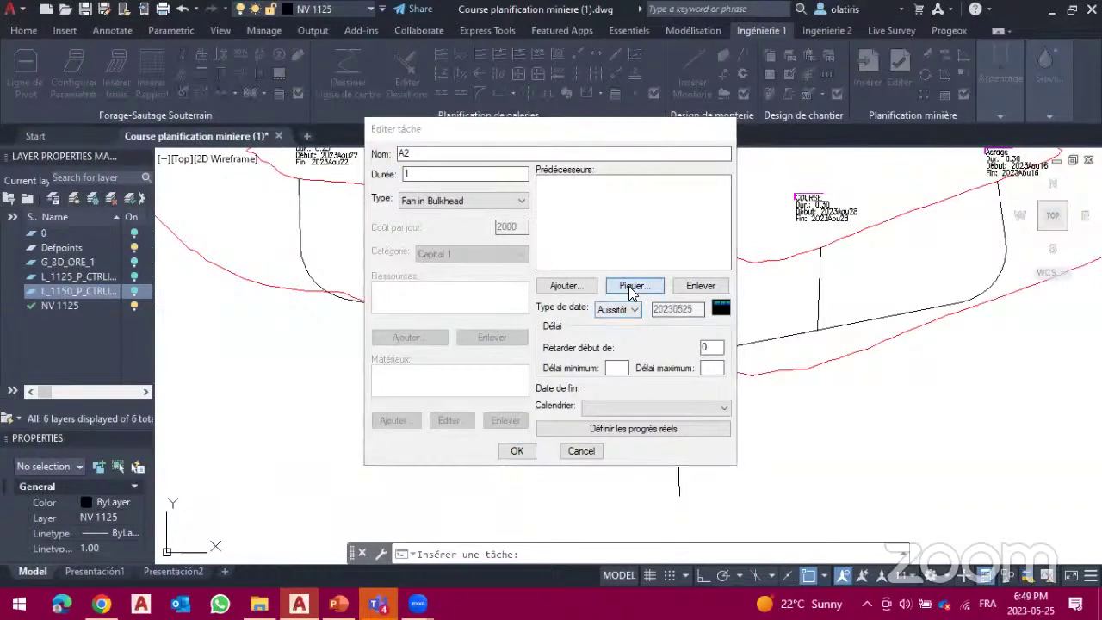
click(505, 263)
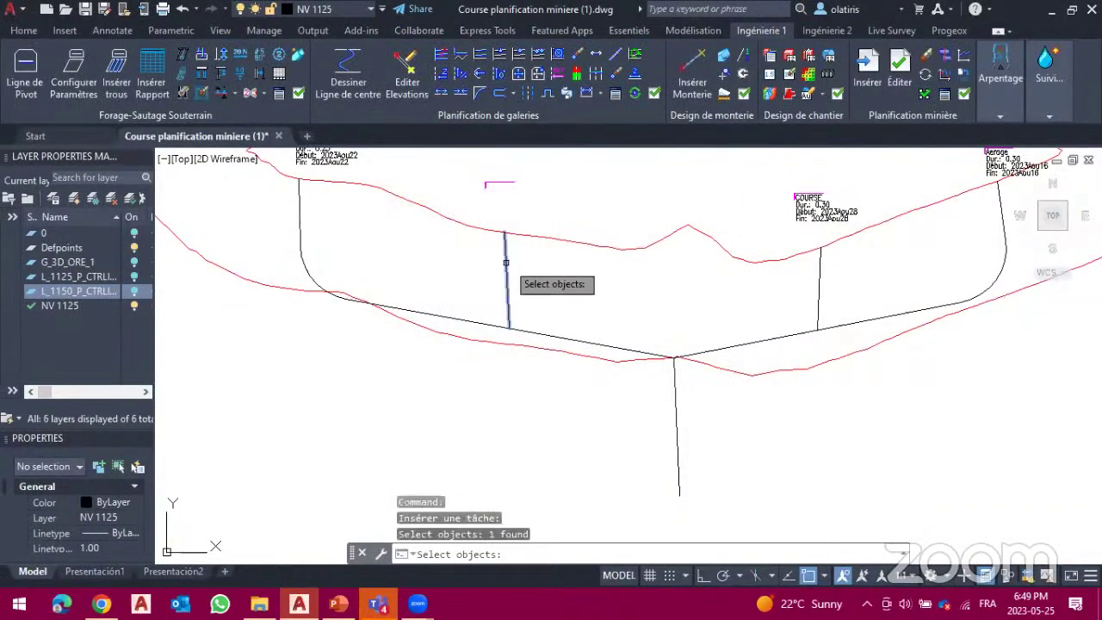
click(506, 262)
key(Return)
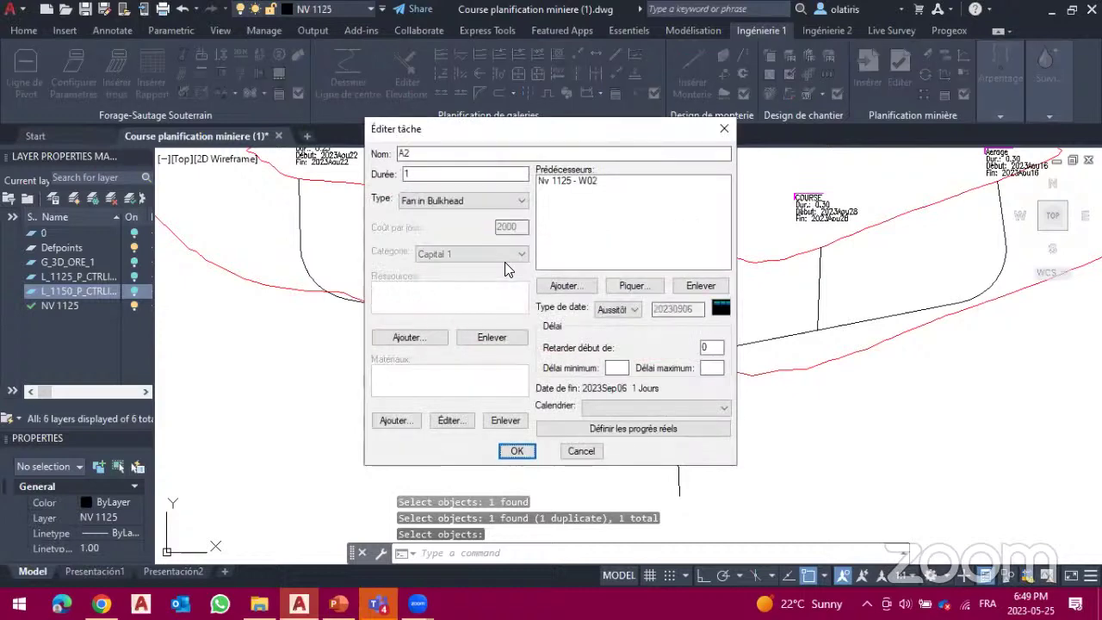
click(649, 407)
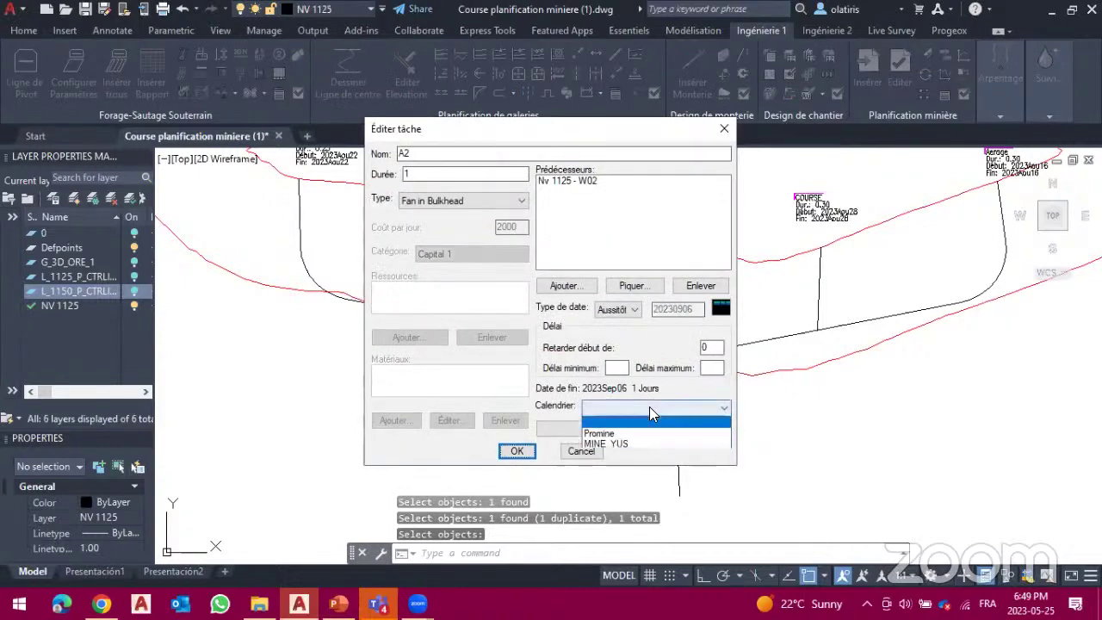
click(644, 429)
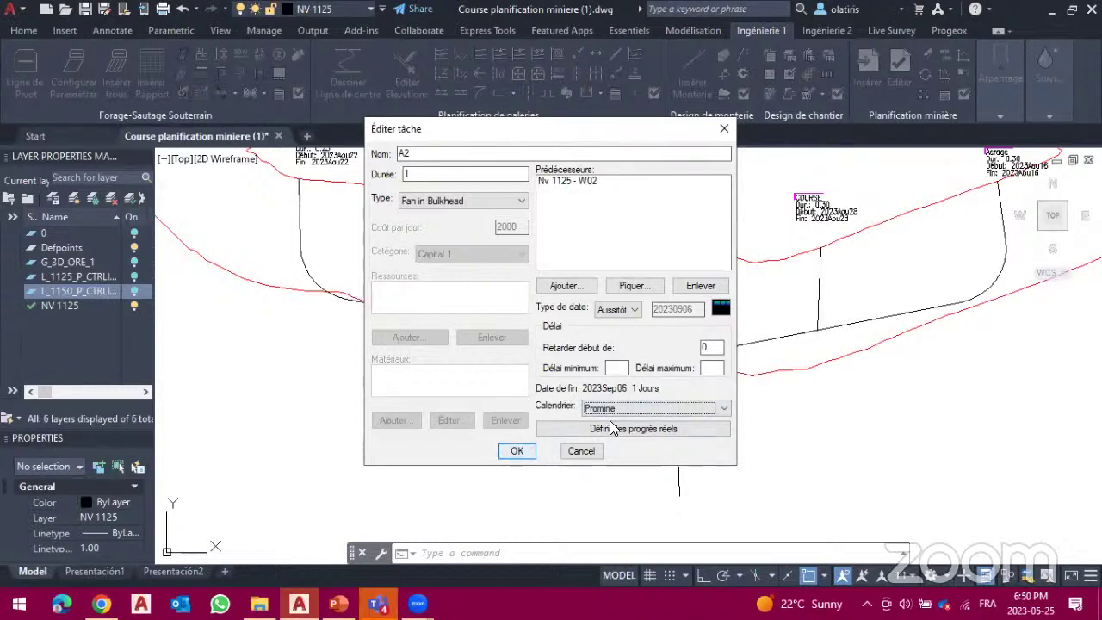
click(515, 451)
click(507, 263)
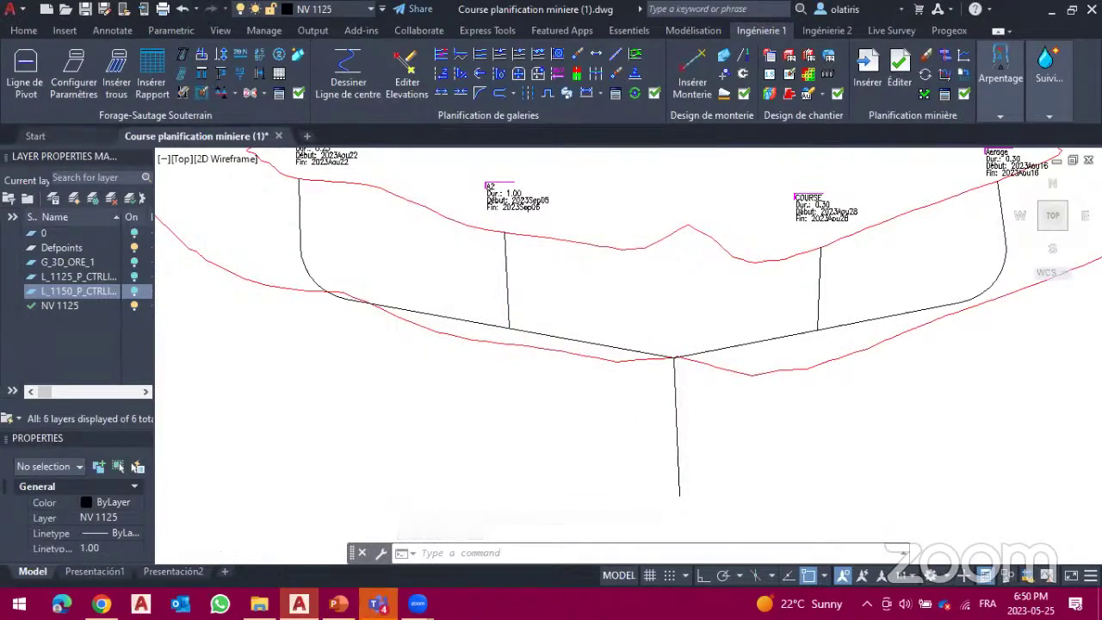
Step: Review the settings of the eastern Aerage task without changing them
scroll(628, 316, down, 2)
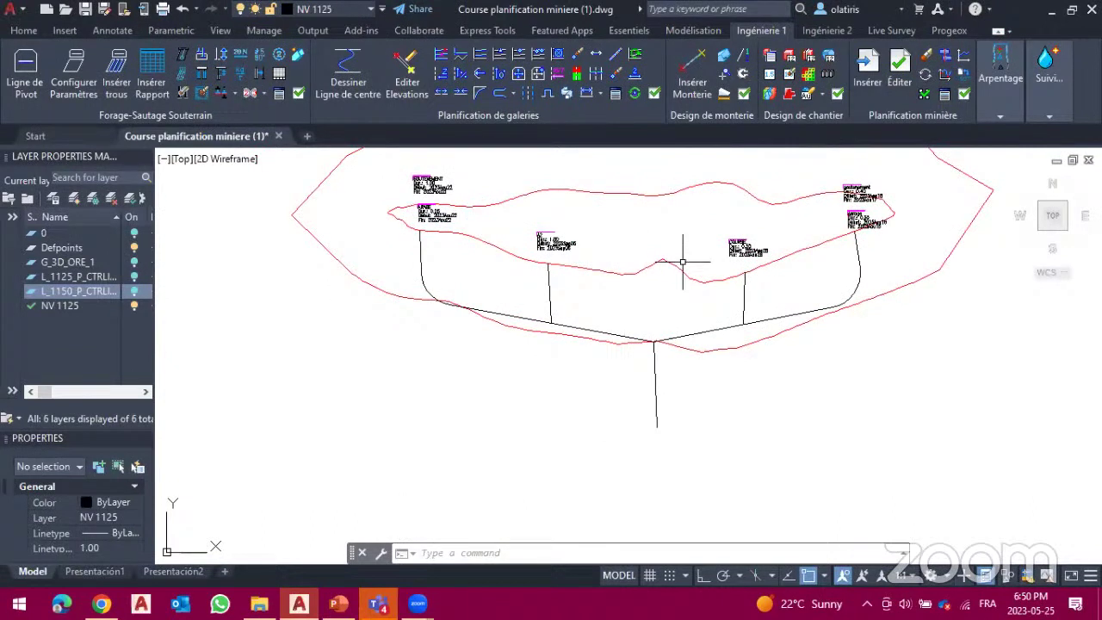
click(901, 89)
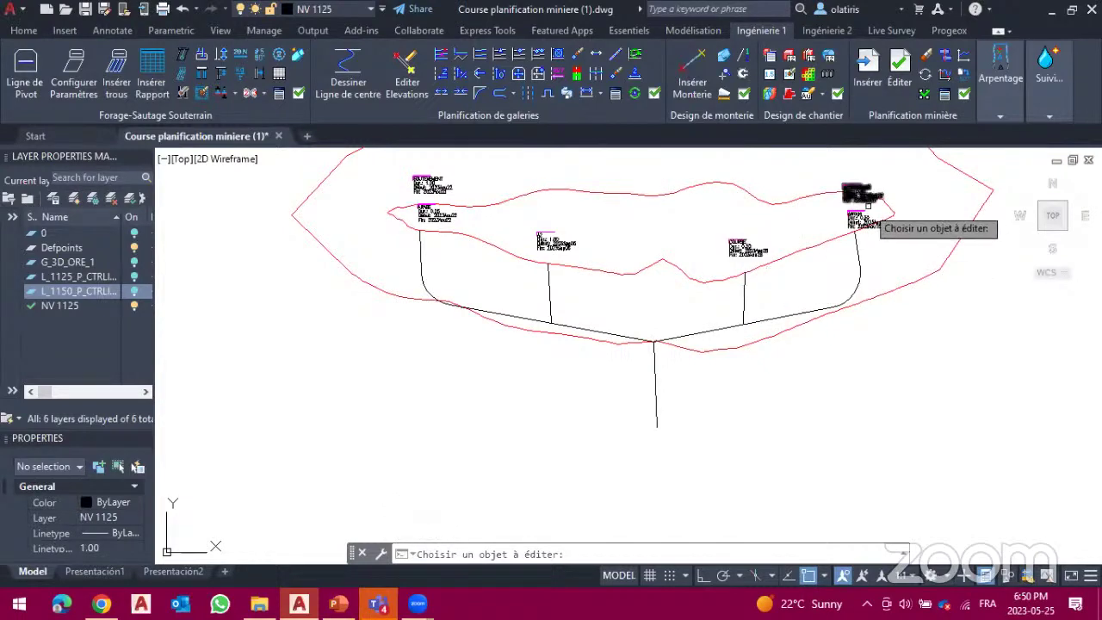
click(855, 222)
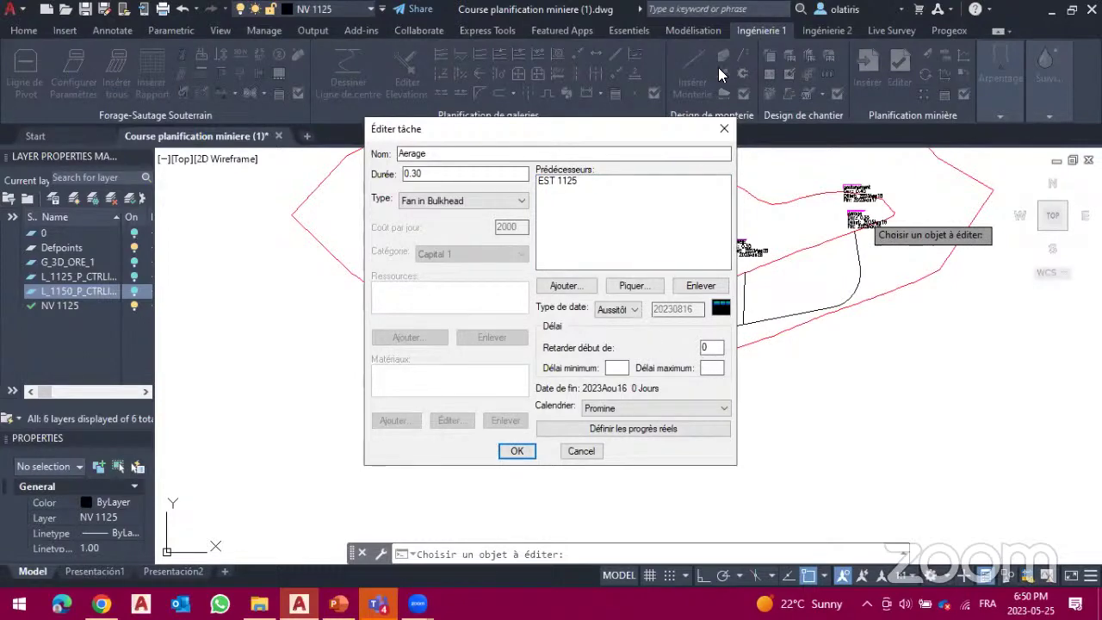
click(726, 126)
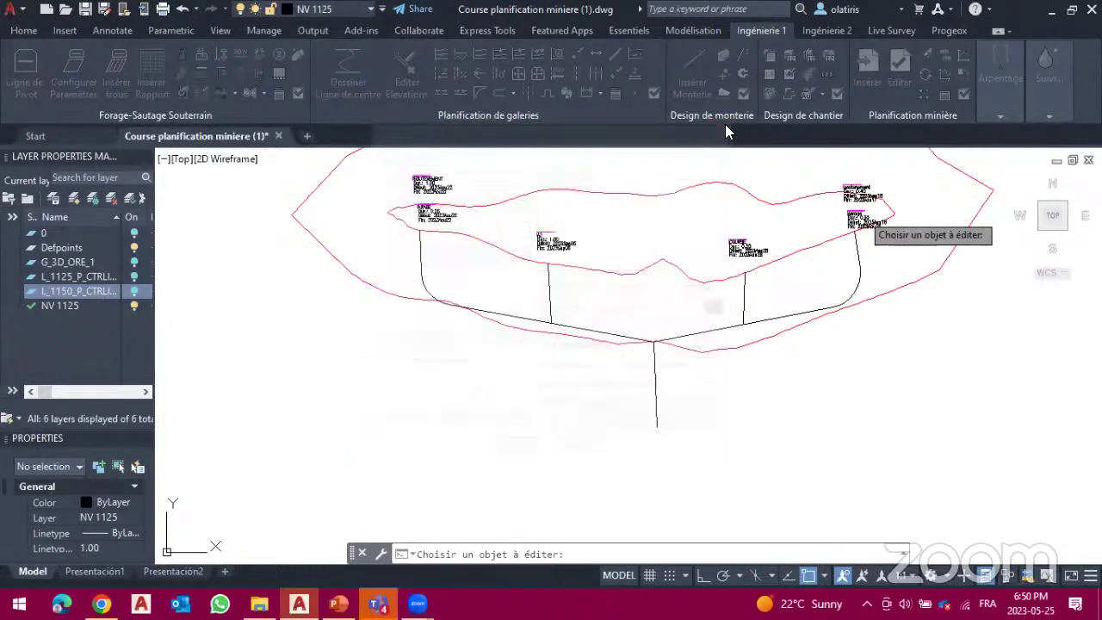
key(Escape)
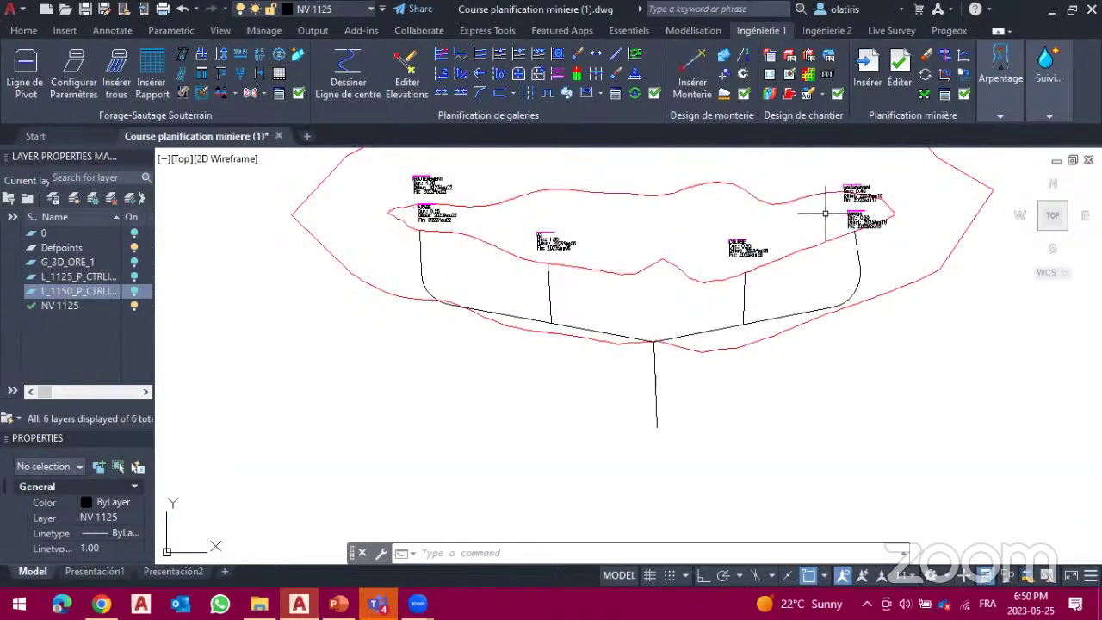
Step: Insert a mining block of type 110 tpd just above the task labels at the eastern end of the ore outline
click(866, 101)
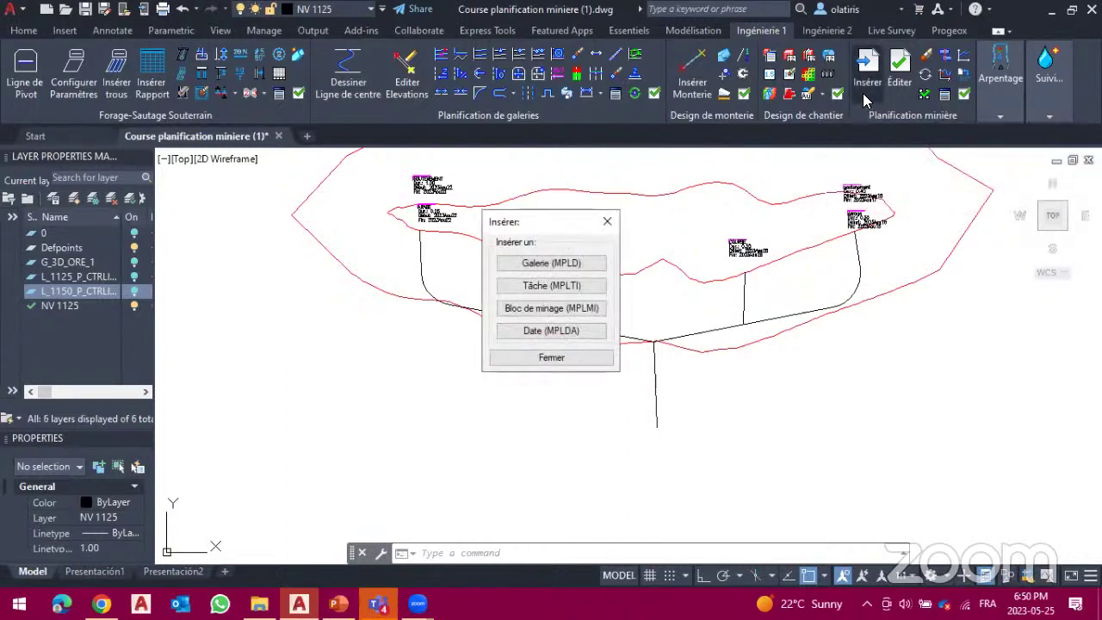
click(575, 308)
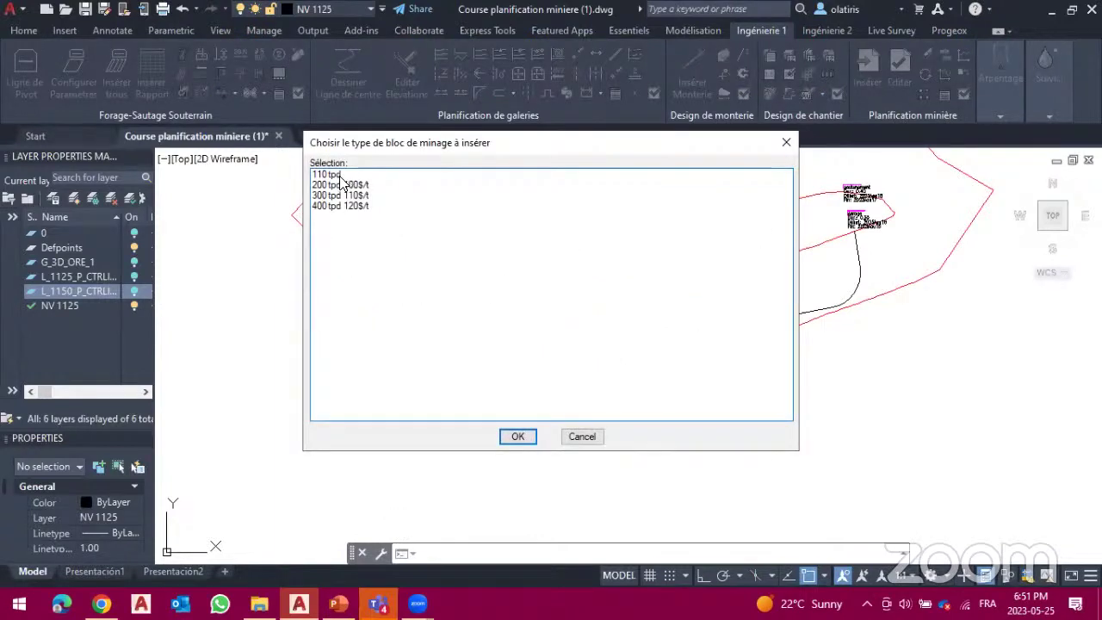
click(343, 176)
click(531, 438)
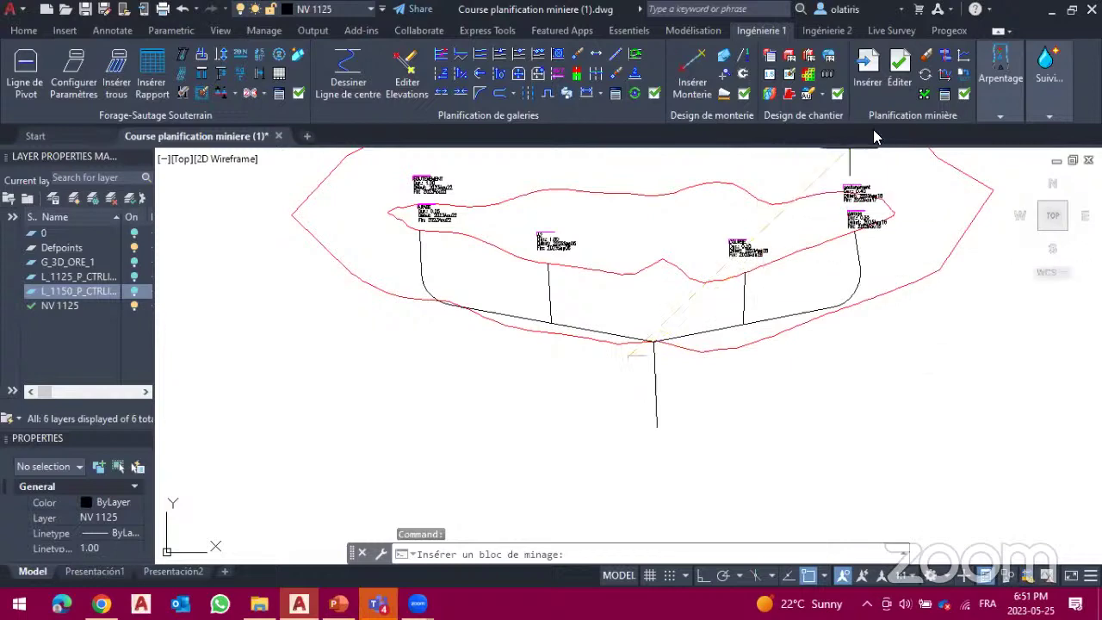
click(853, 148)
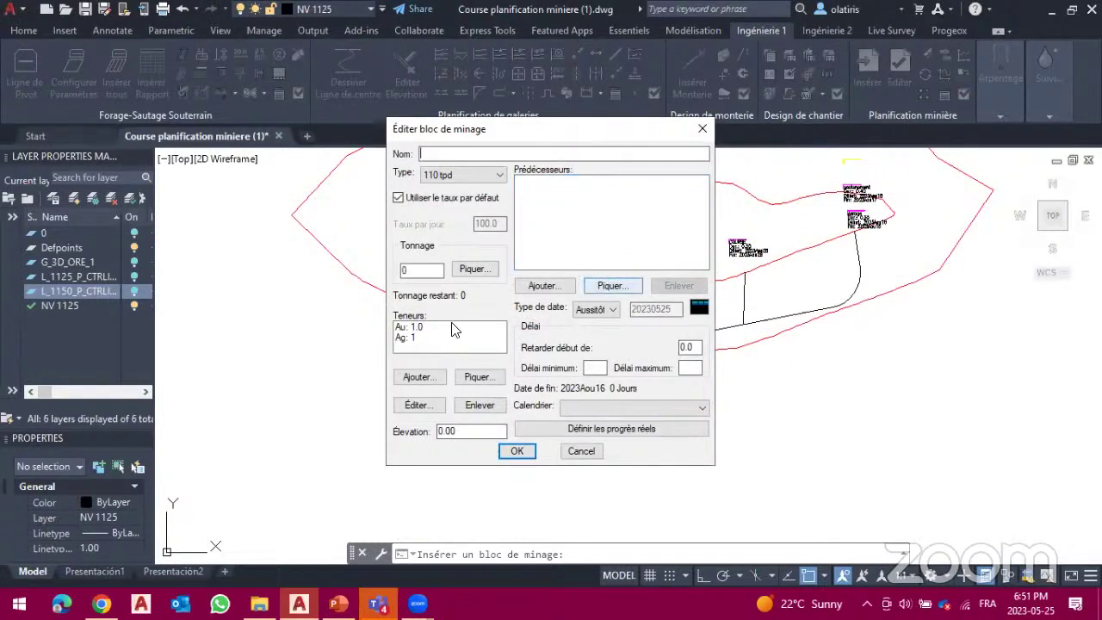
Step: Set the mining block's grades to 15 for Au and 40 for Ag
click(426, 328)
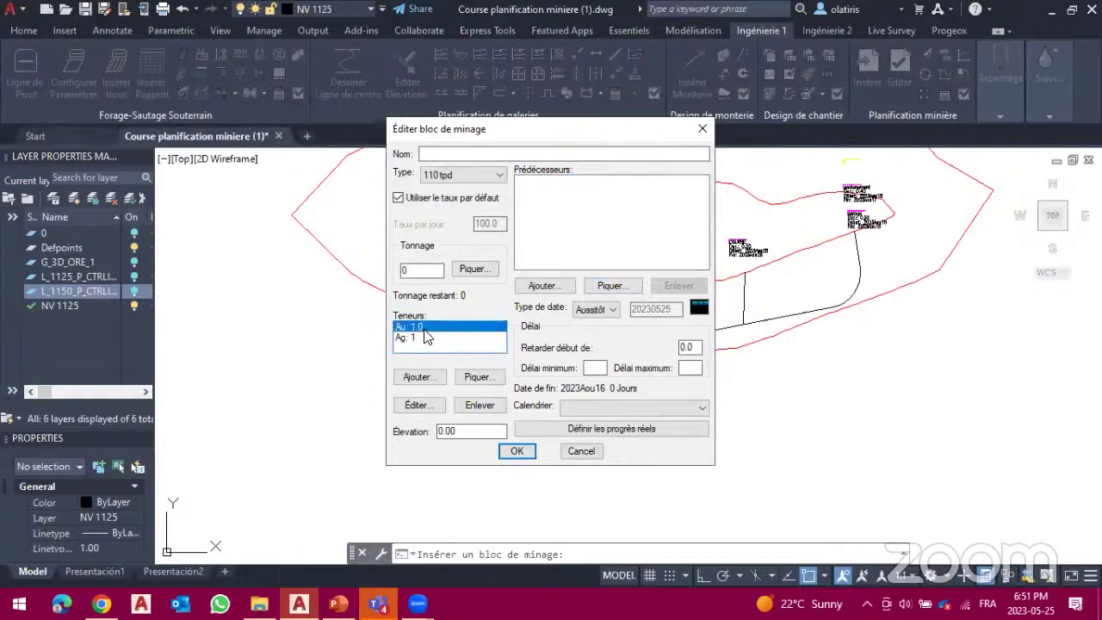
click(417, 405)
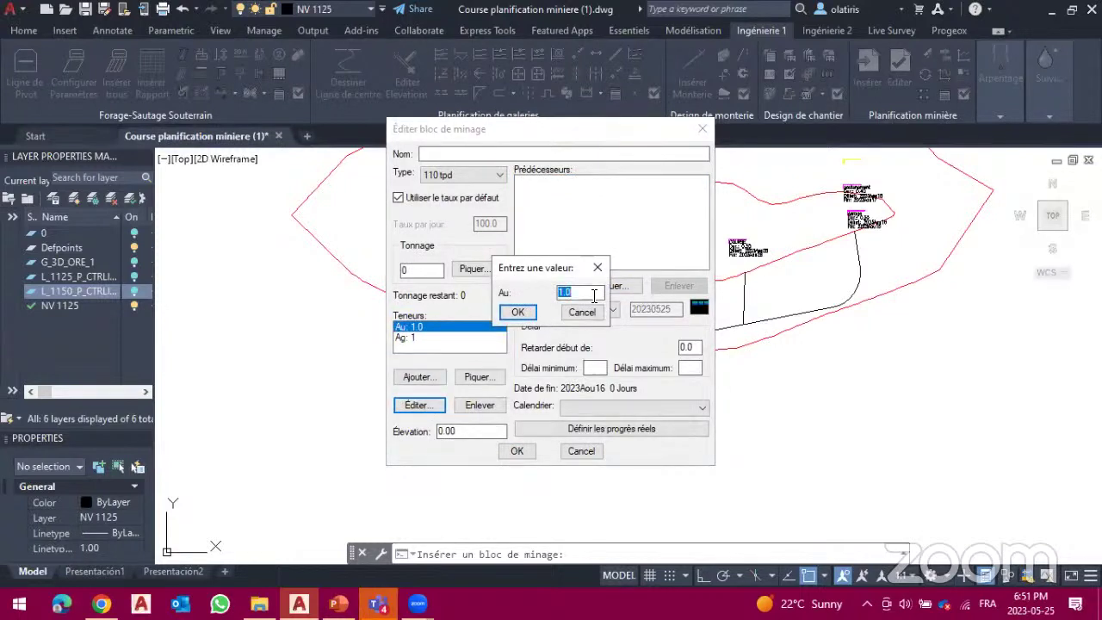
text(15)
click(521, 311)
click(443, 340)
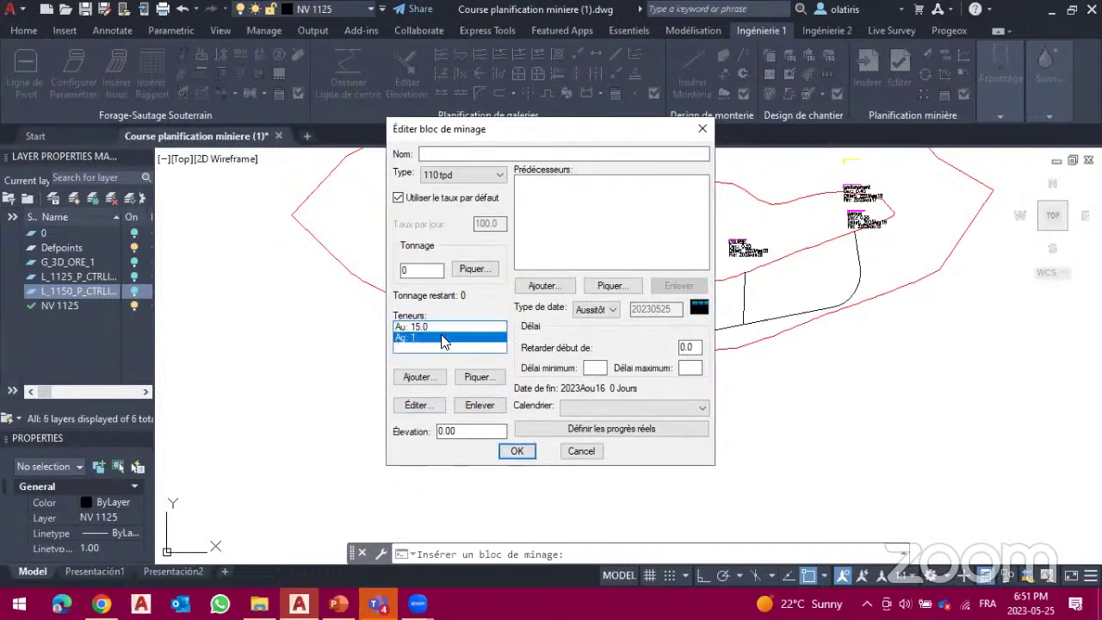
click(418, 405)
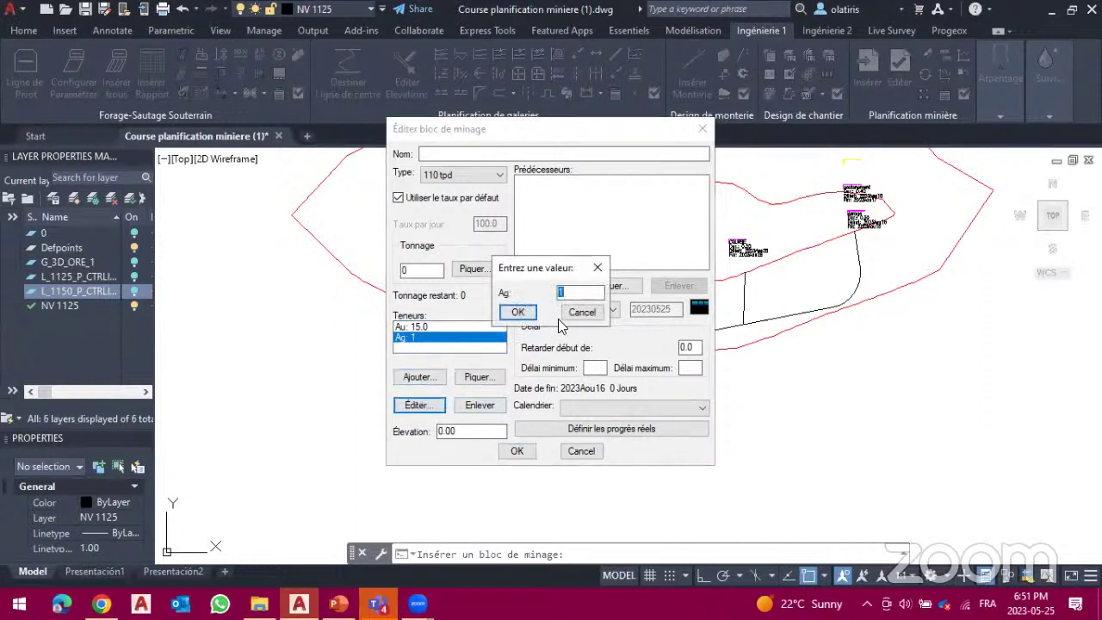
text(40)
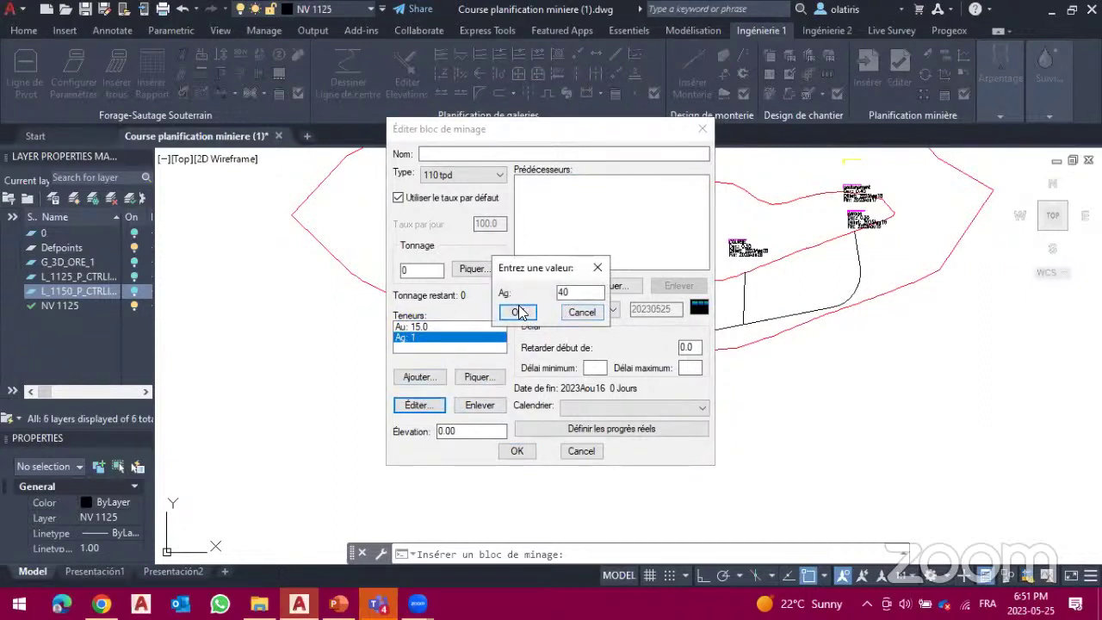
click(519, 312)
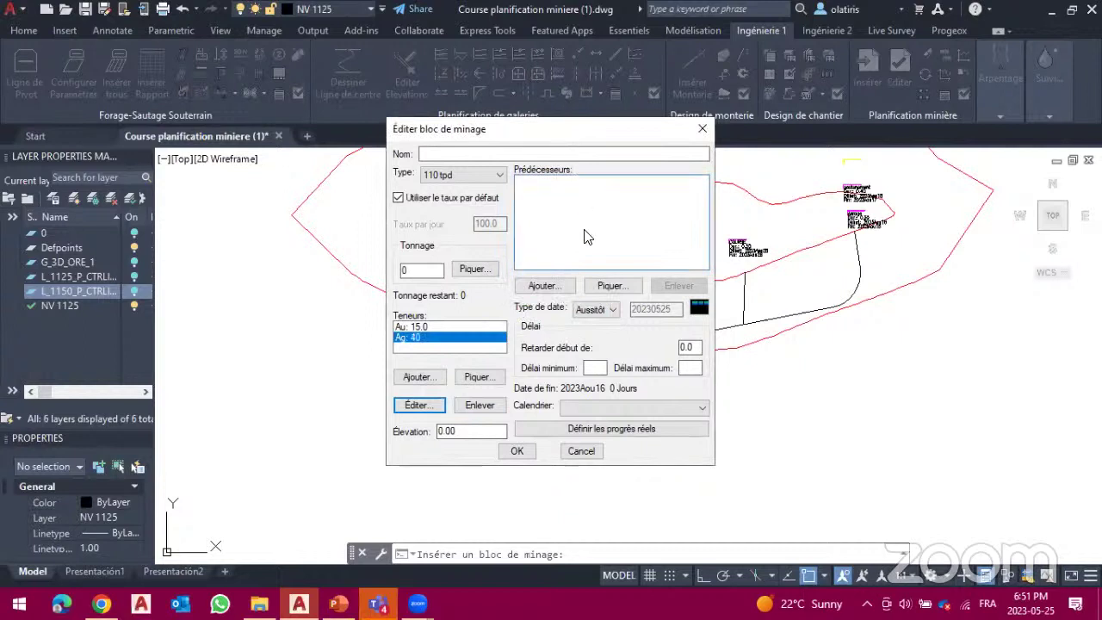
Step: Pick the eastern soutenement task as the mining block's predecessor and assign the Promine calendar
click(613, 285)
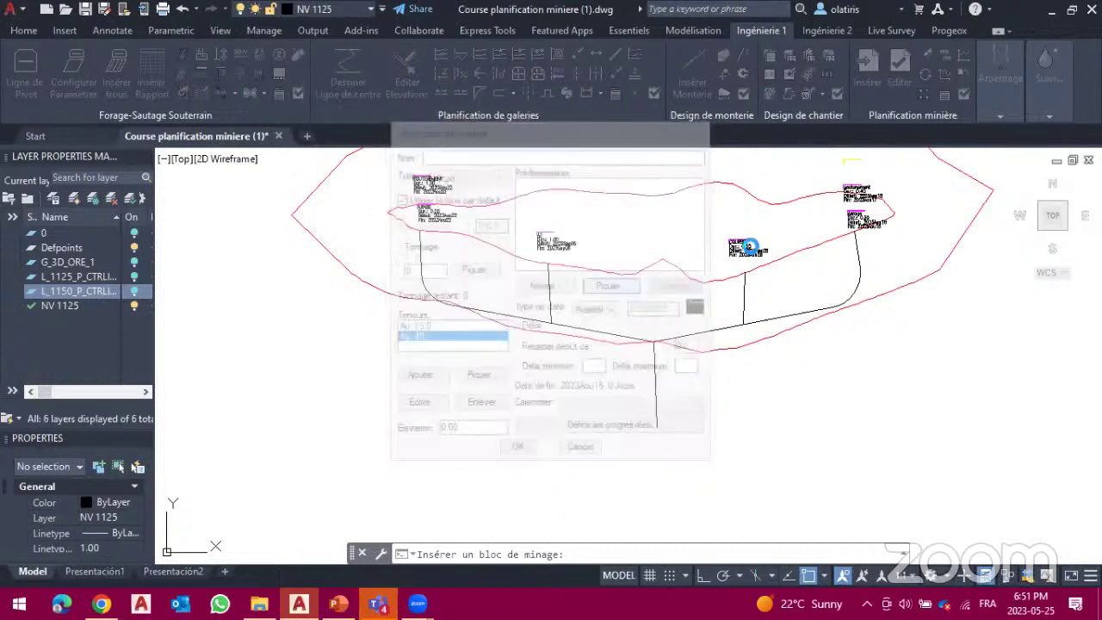
click(858, 194)
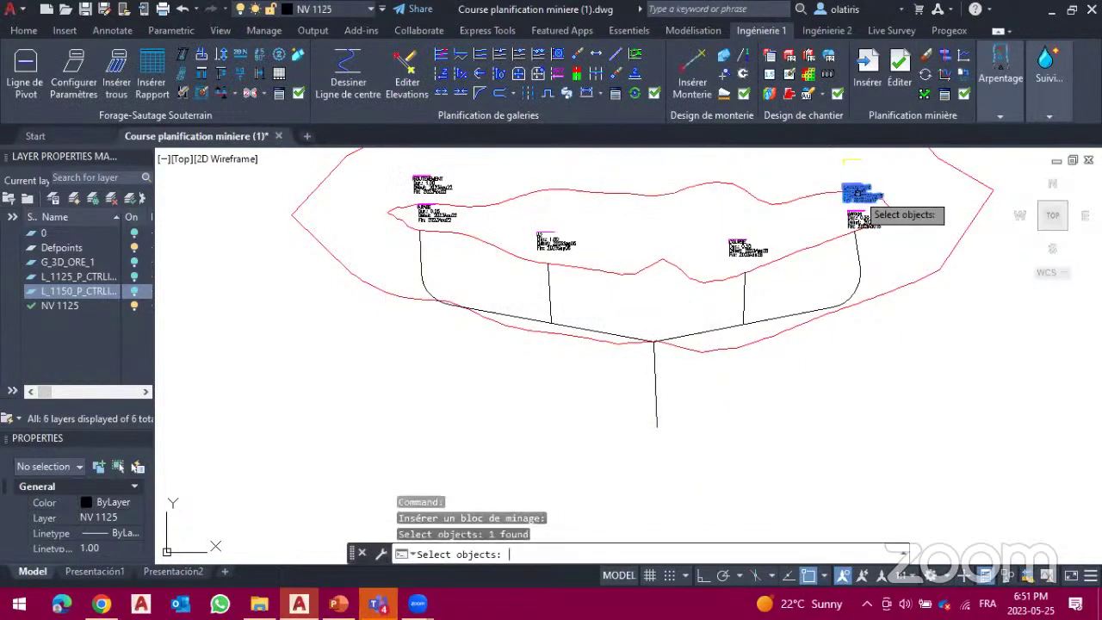
key(Return)
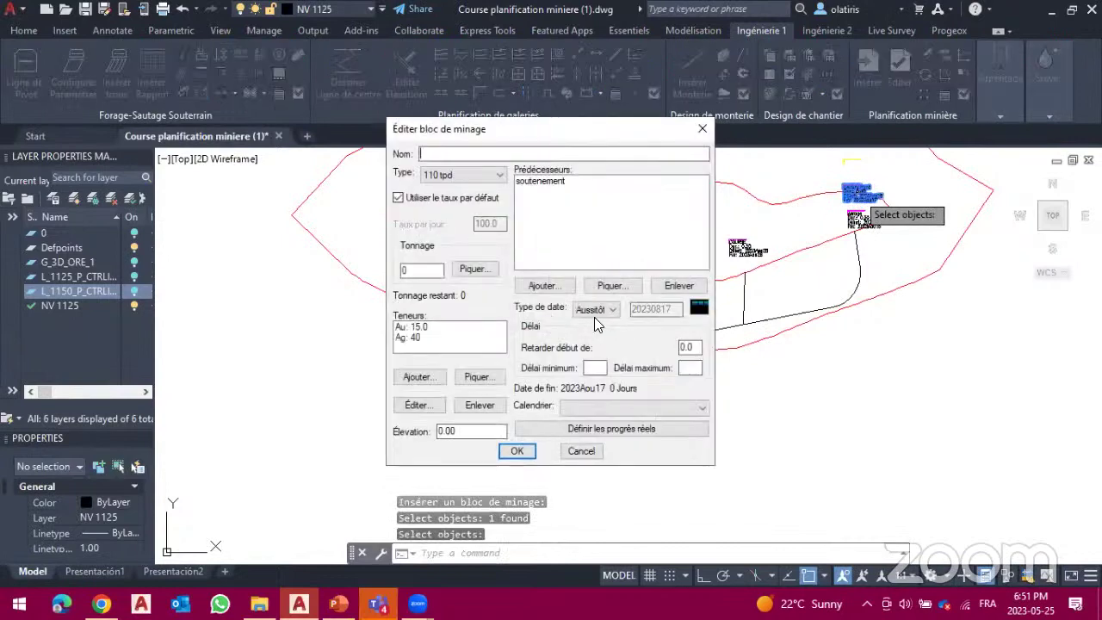
click(613, 404)
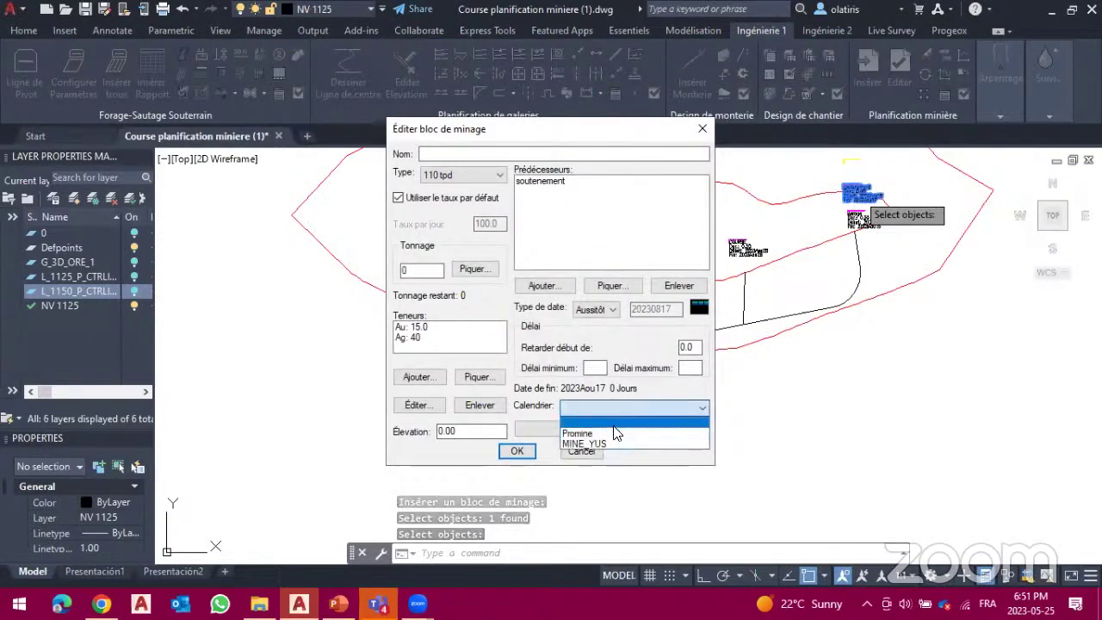
click(613, 423)
click(606, 407)
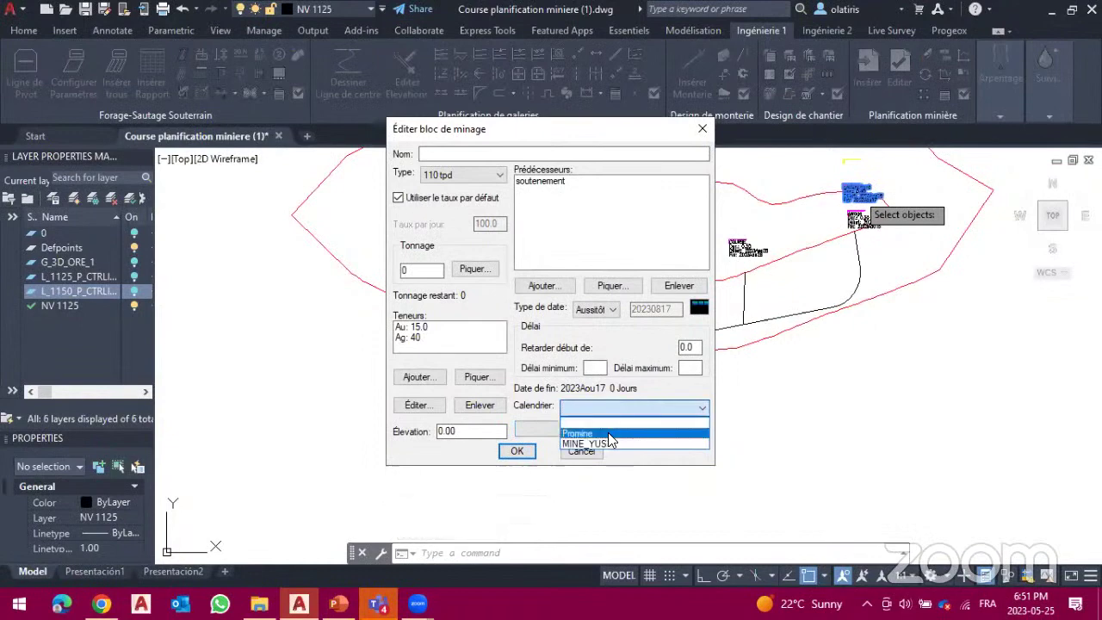
click(608, 434)
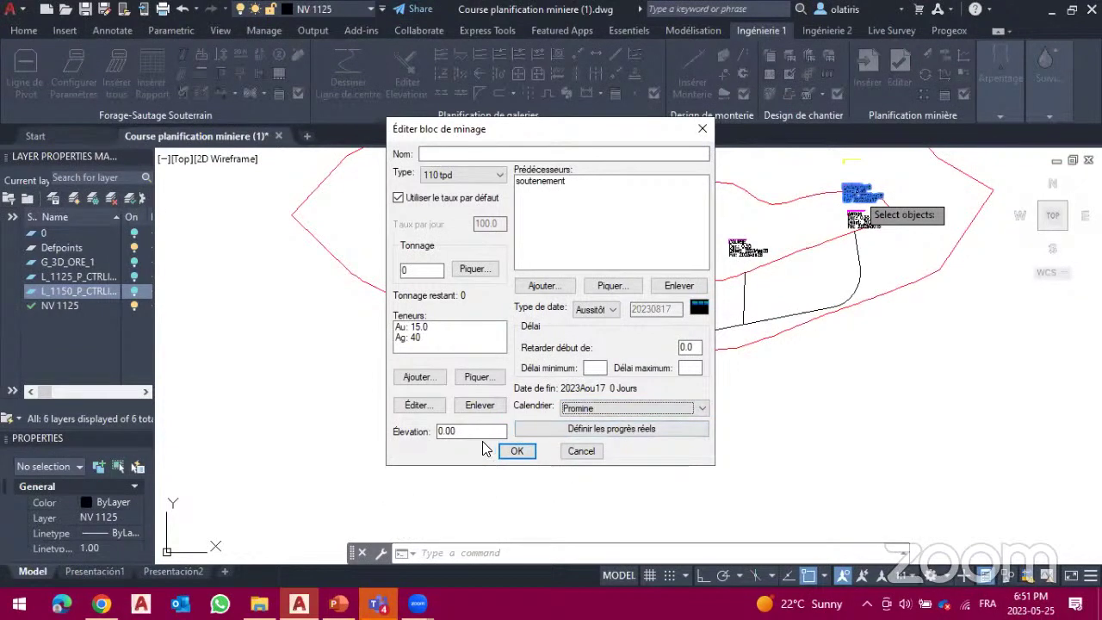
Step: Set the mining block's elevation to 1125 and name it Mining Block Est
drag(475, 432, 416, 444)
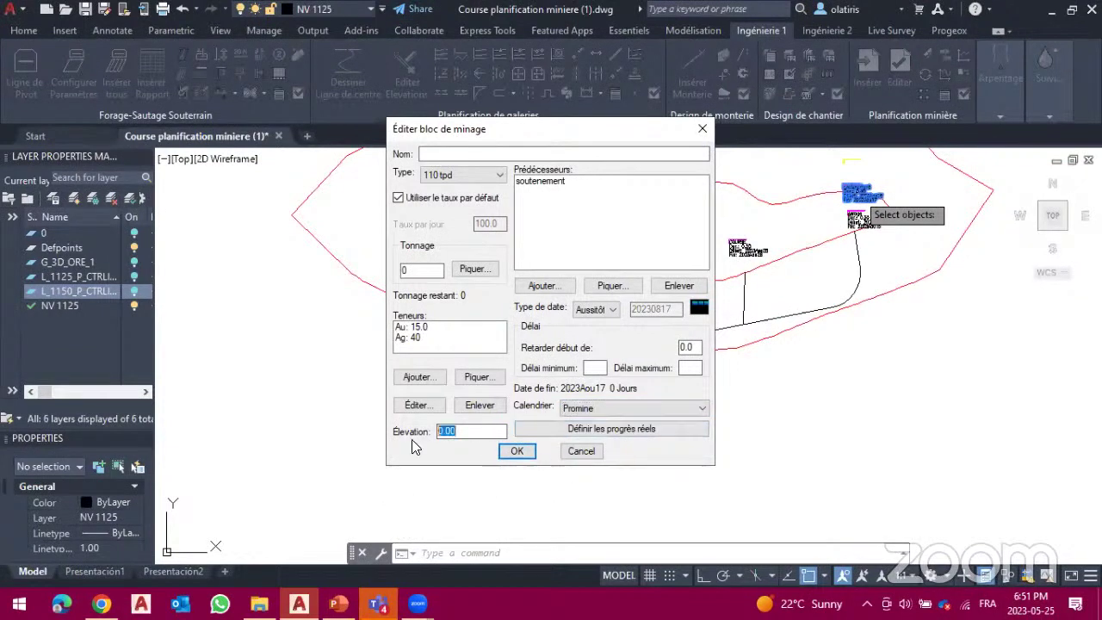
text(1125)
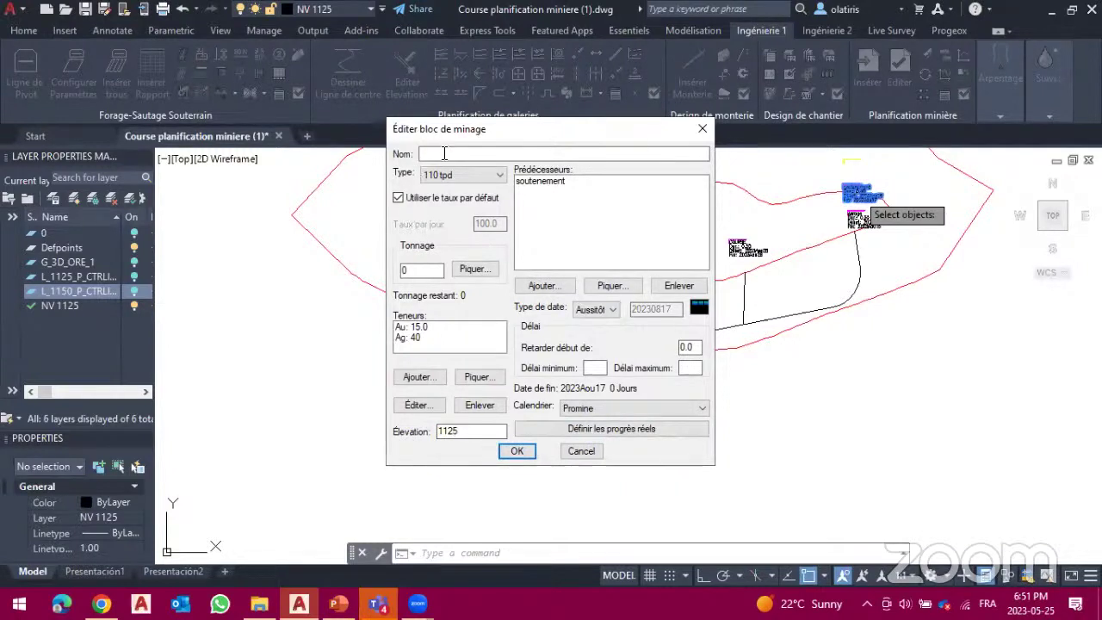
text(B)
key(BackSpace)
key(BackSpace)
key(BackSpace)
key(BackSpace)
text(Mining Block E)
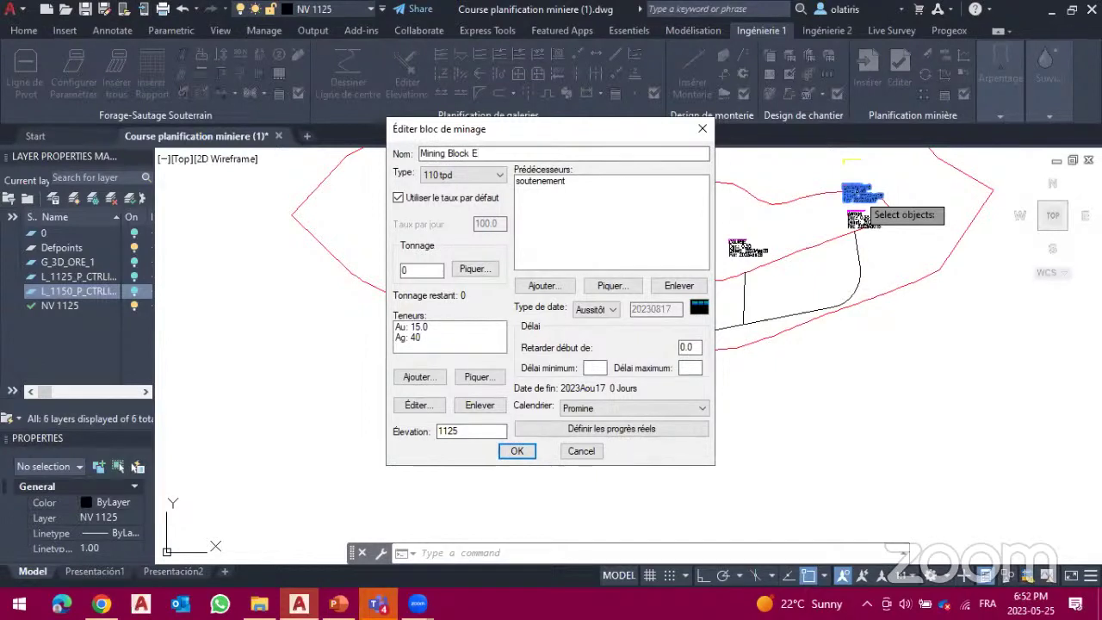
text(ast)
click(517, 452)
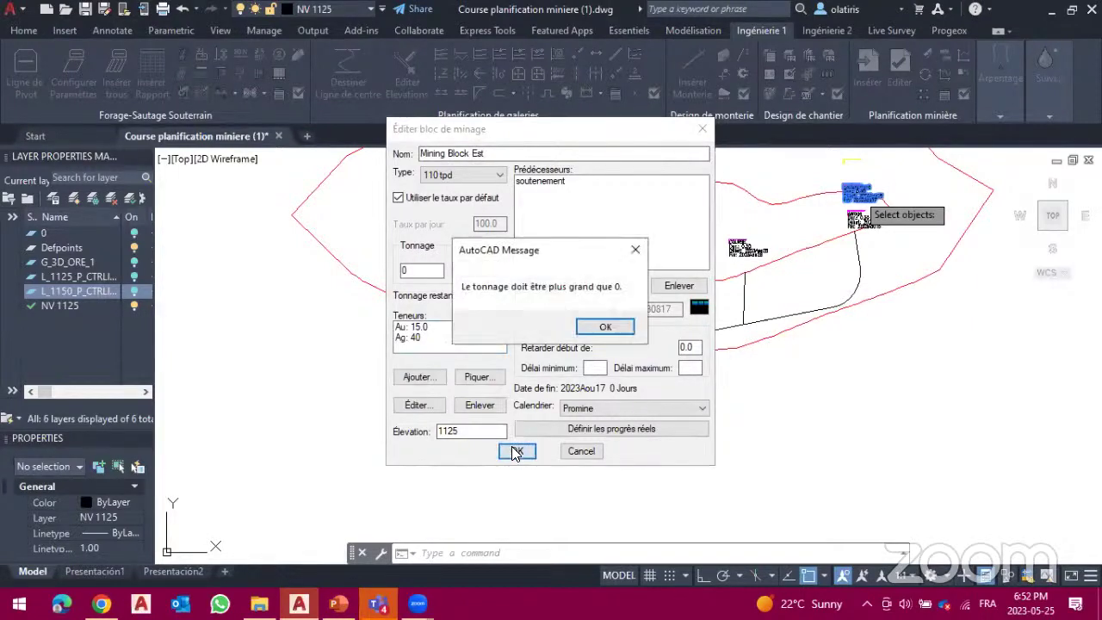
click(603, 328)
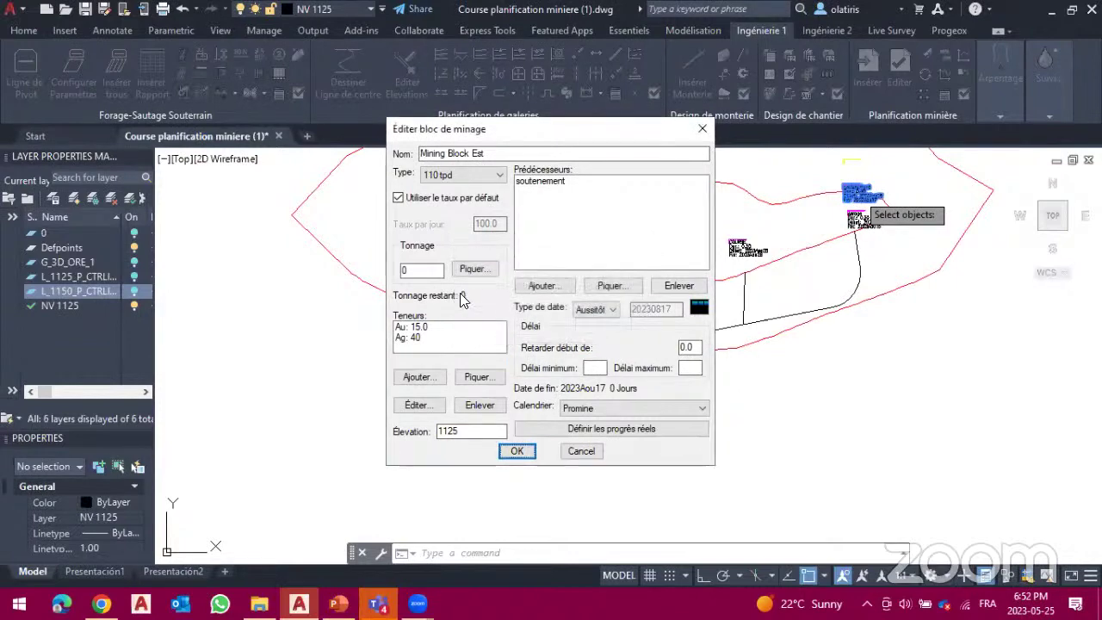
Step: Set the tonnage of Mining Block Est to 80 and finish inserting the block
click(427, 272)
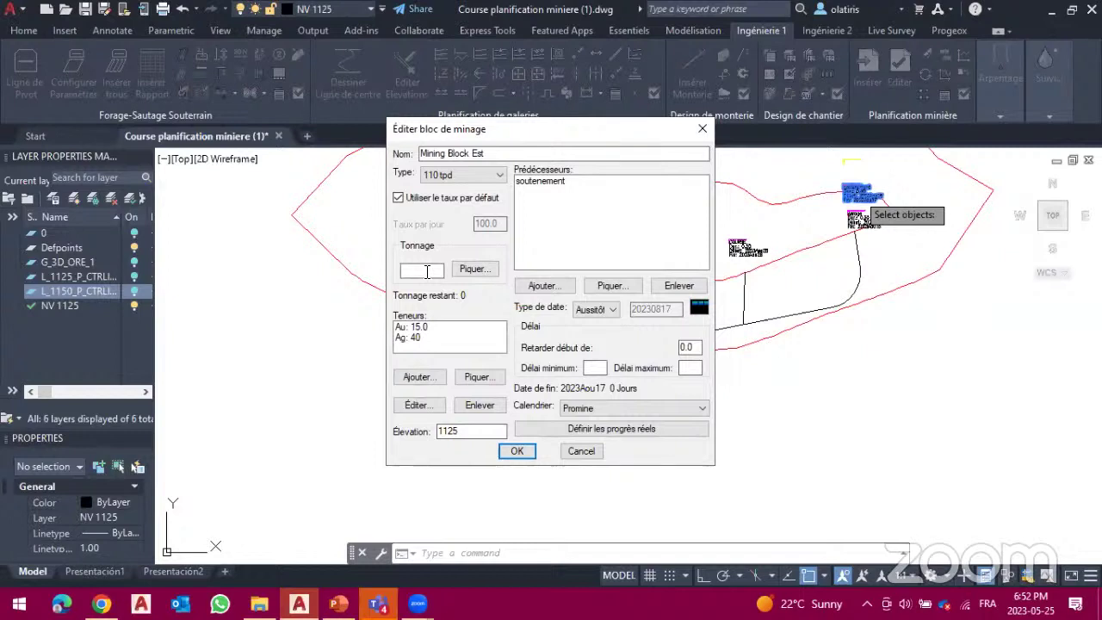
text(0)
click(519, 454)
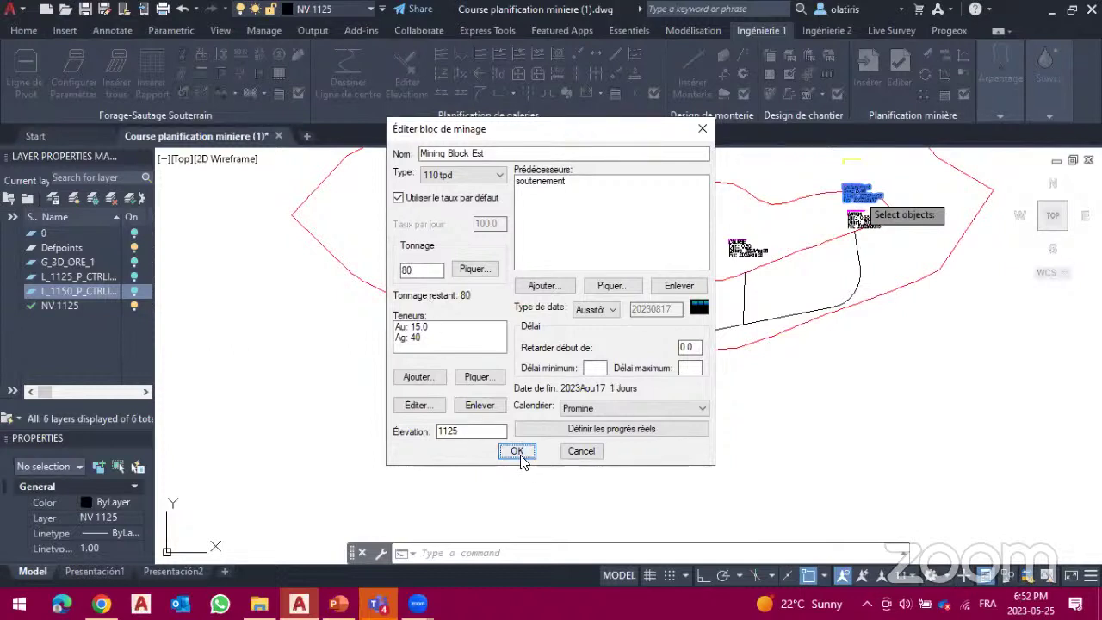
click(518, 453)
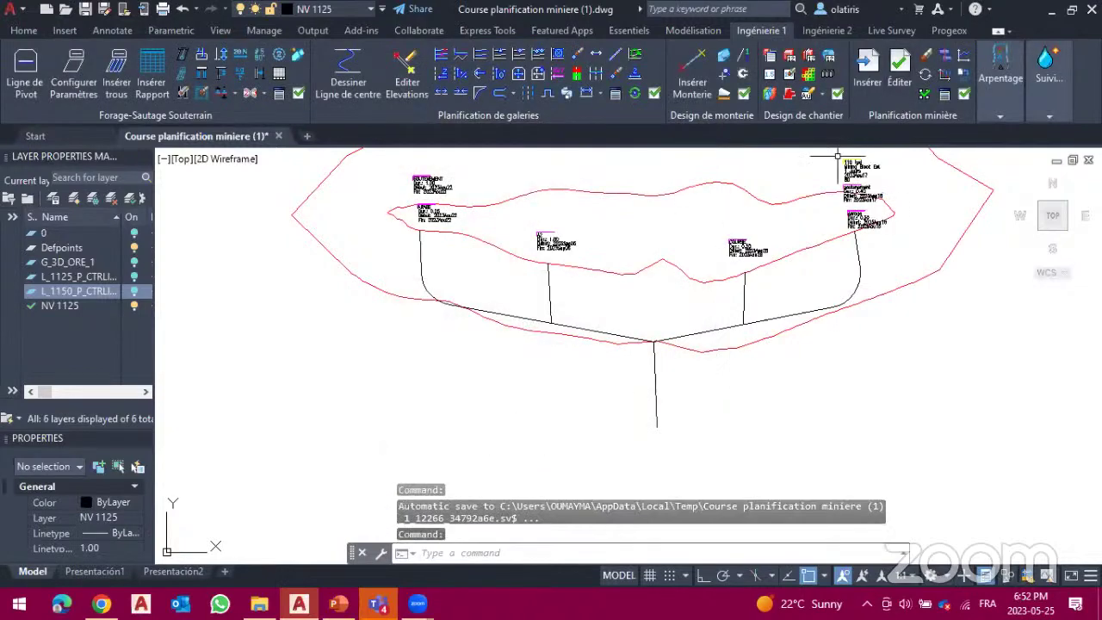
scroll(857, 151, up, 5)
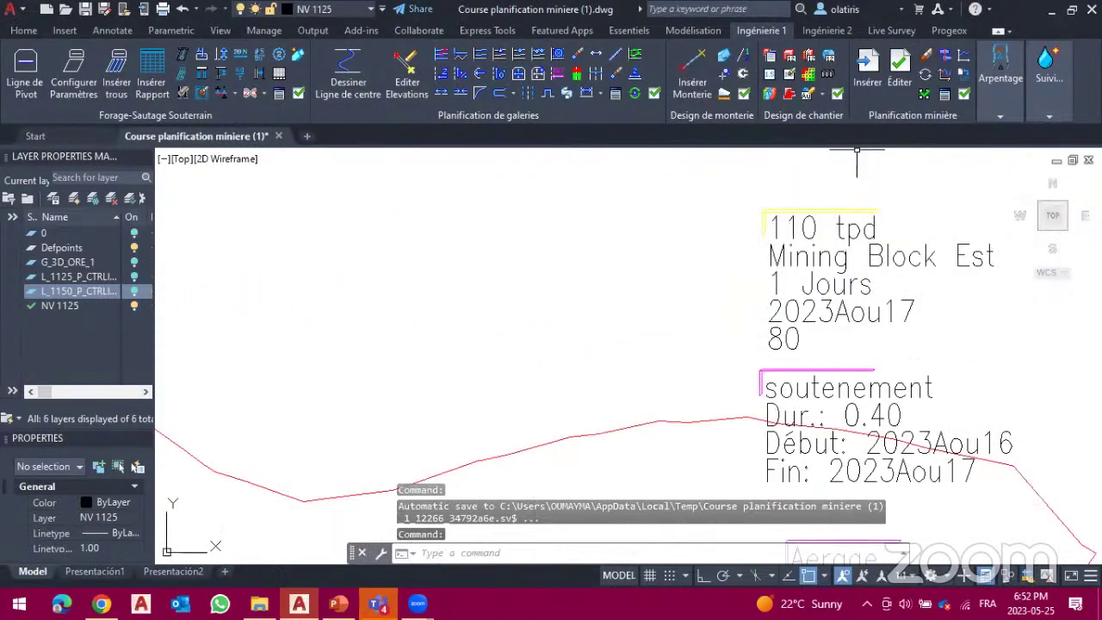
scroll(857, 151, down, 5)
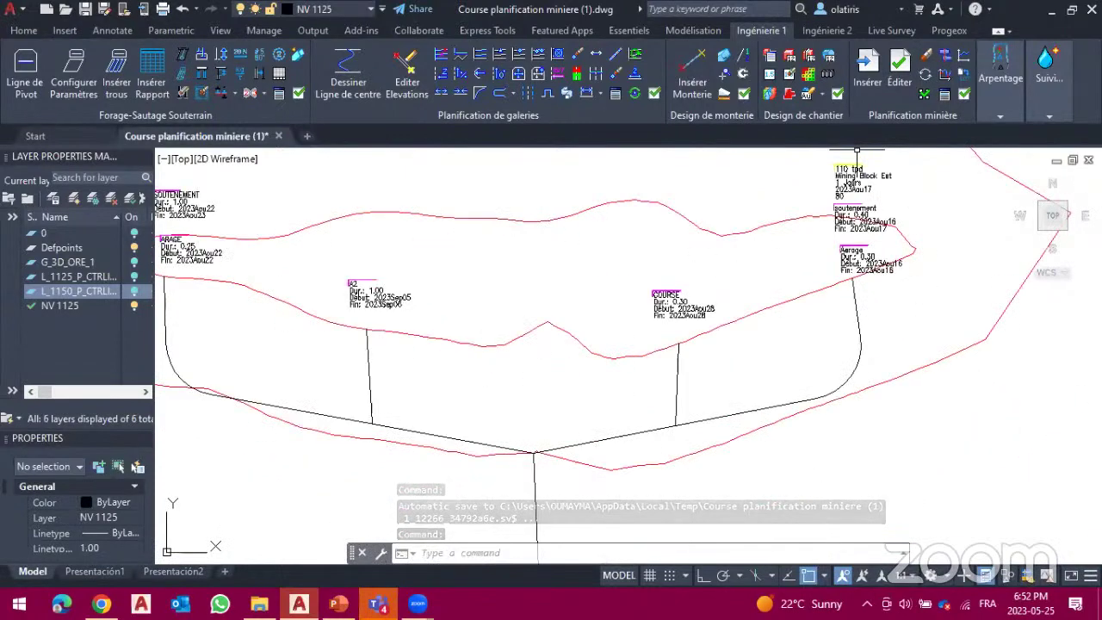
Step: Insert a 110 tpd mining block just above the A2 task label and name it Mining Block OUEST 2
click(876, 85)
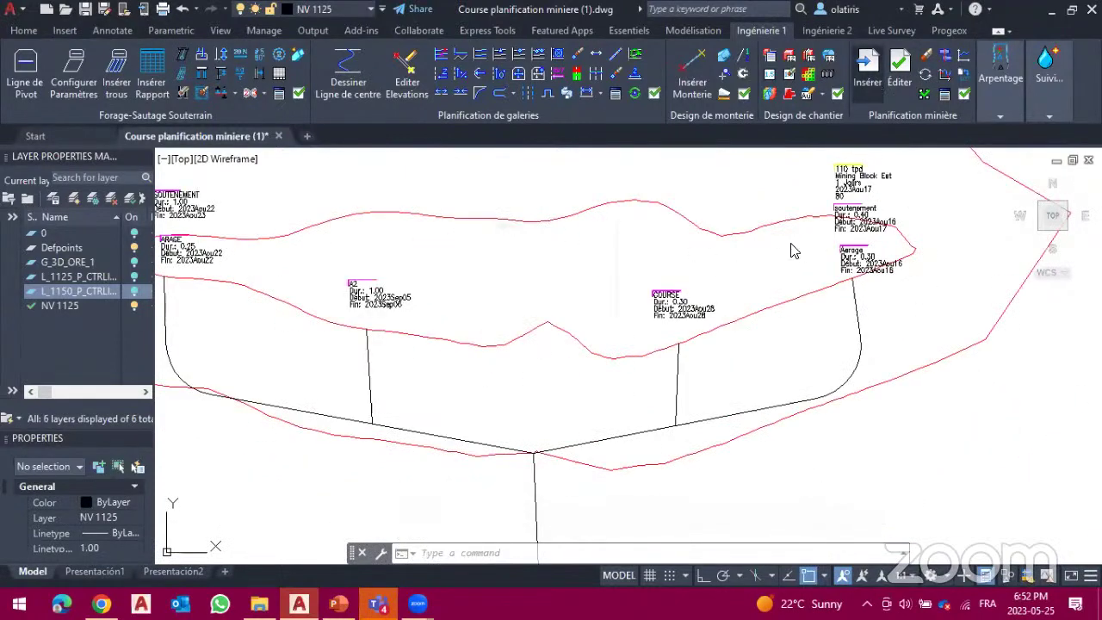
click(527, 310)
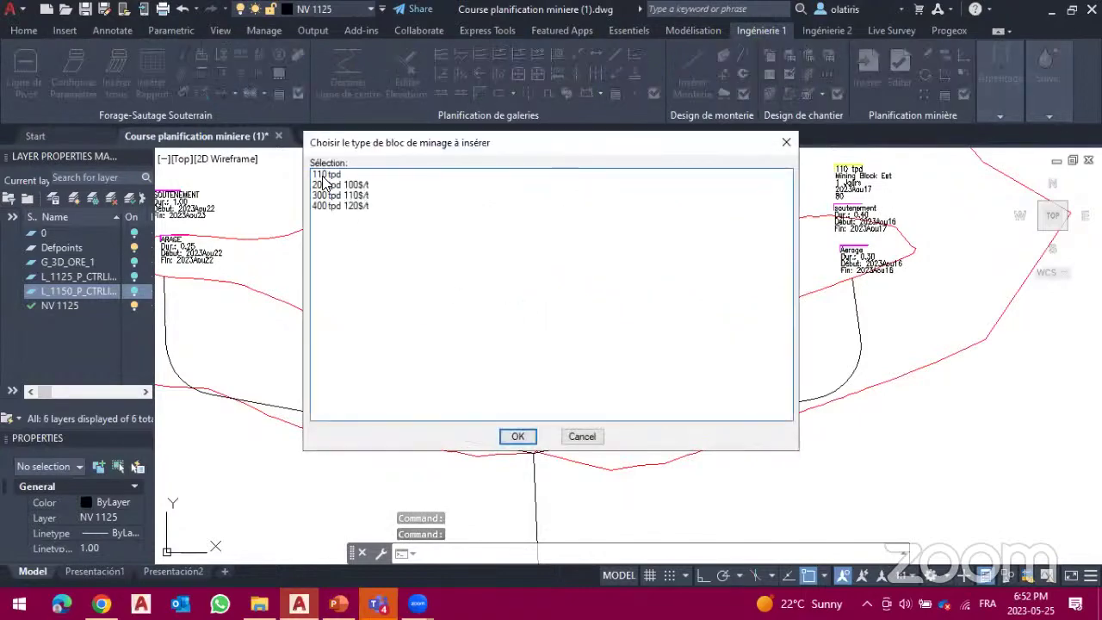
click(518, 437)
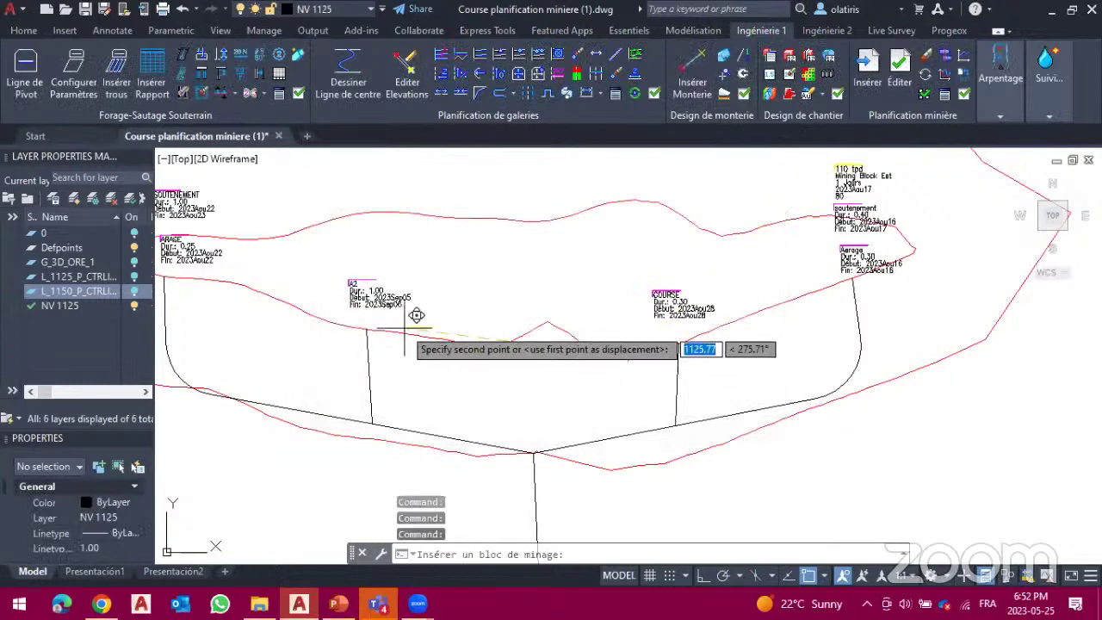
click(362, 239)
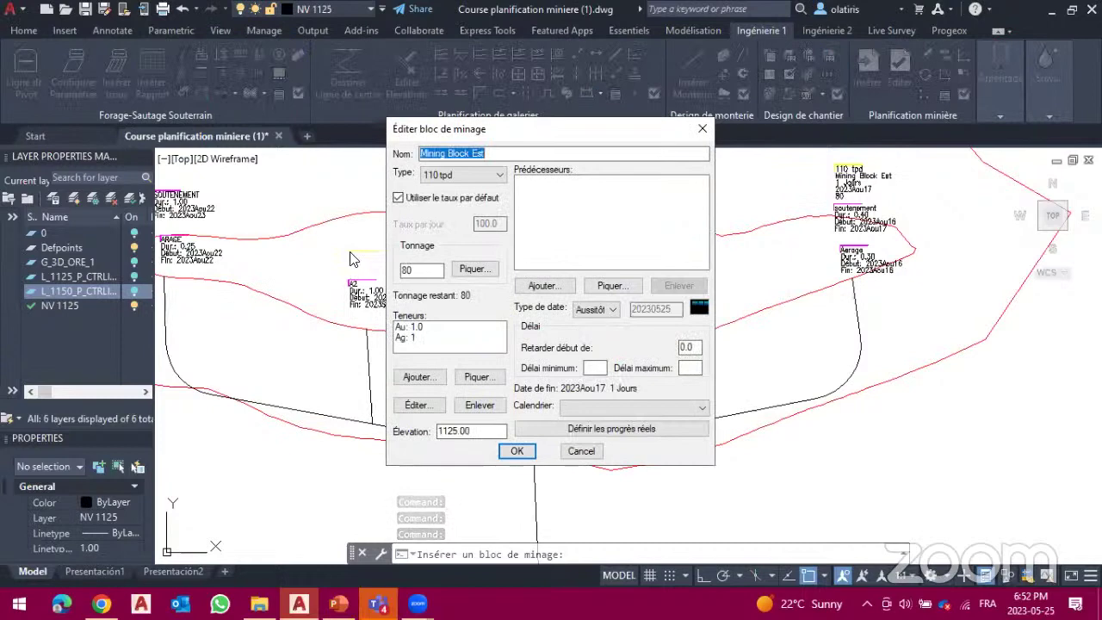
click(531, 149)
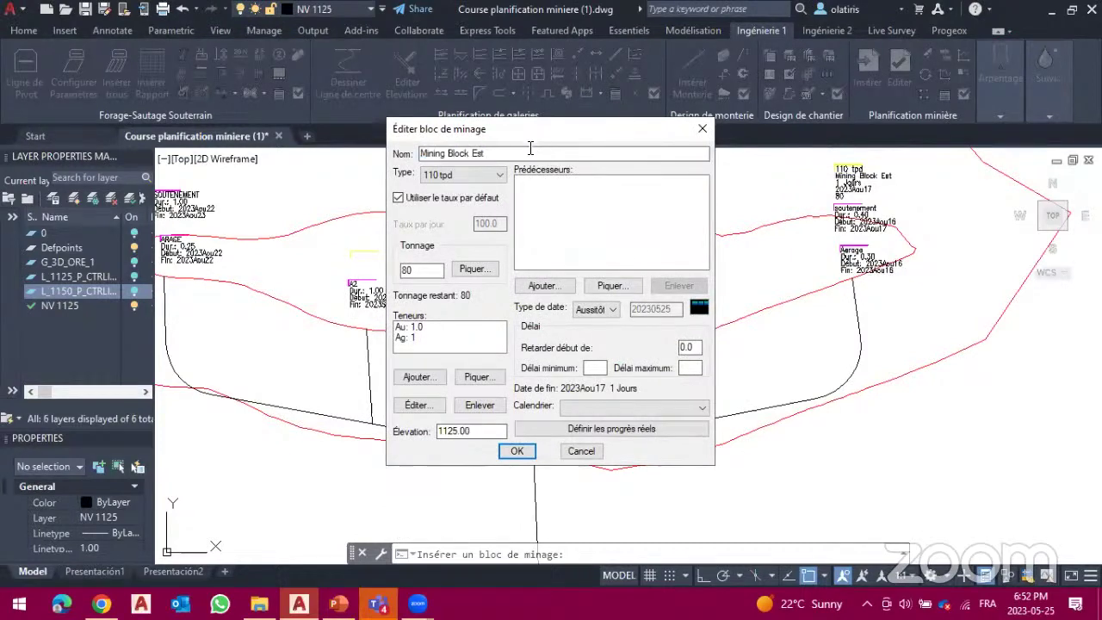
text(OUEST 2)
Step: Set the Au grade of Mining Block OUEST 2 to 9
click(444, 328)
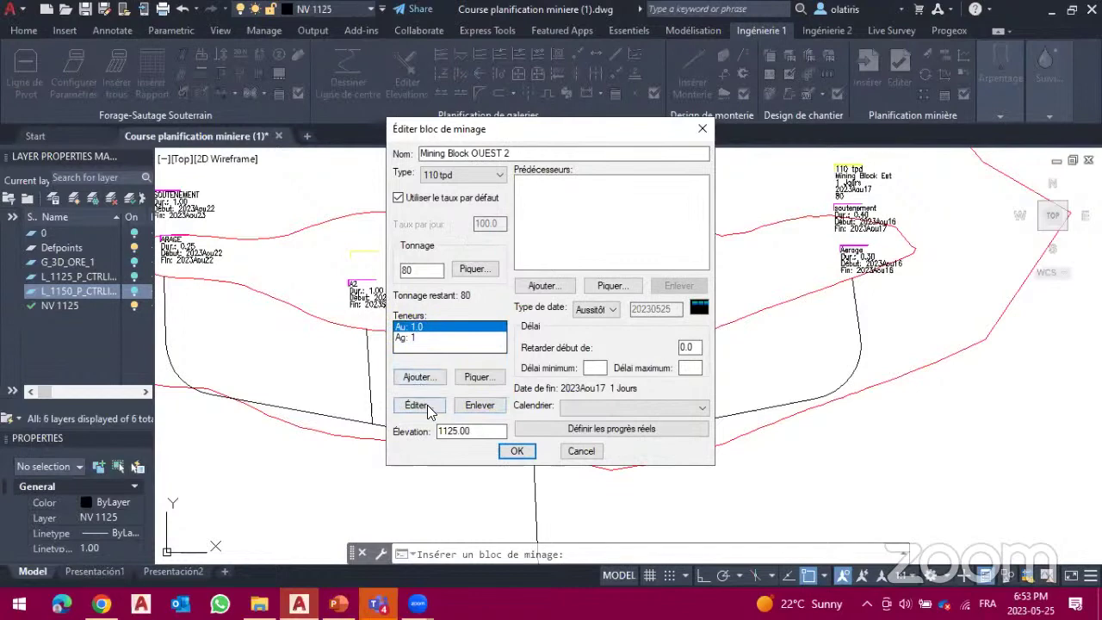
click(417, 405)
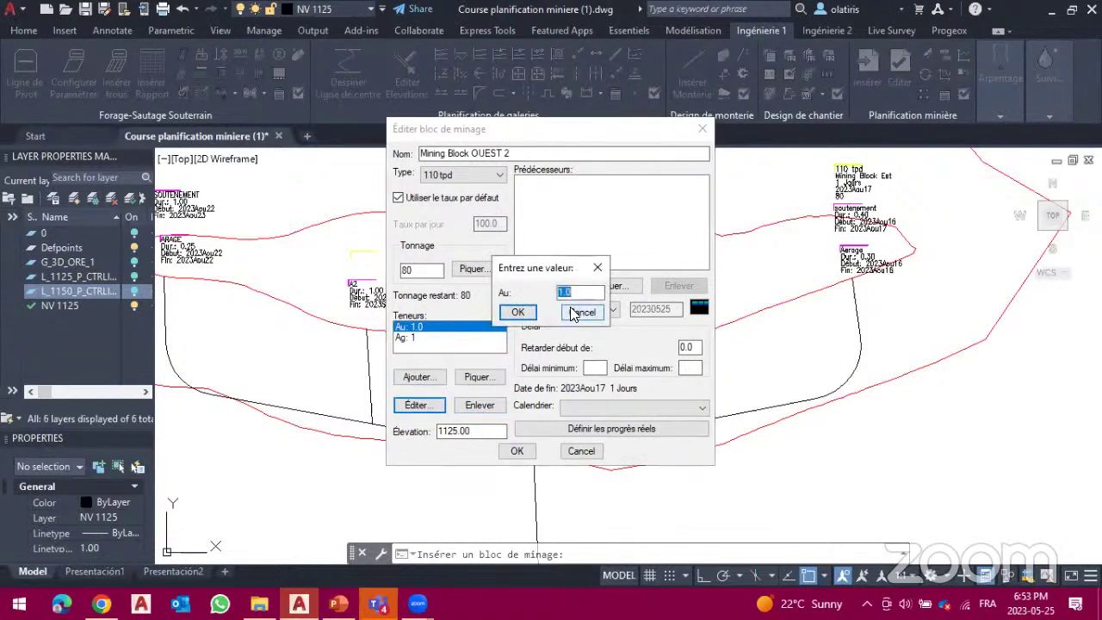
text(9)
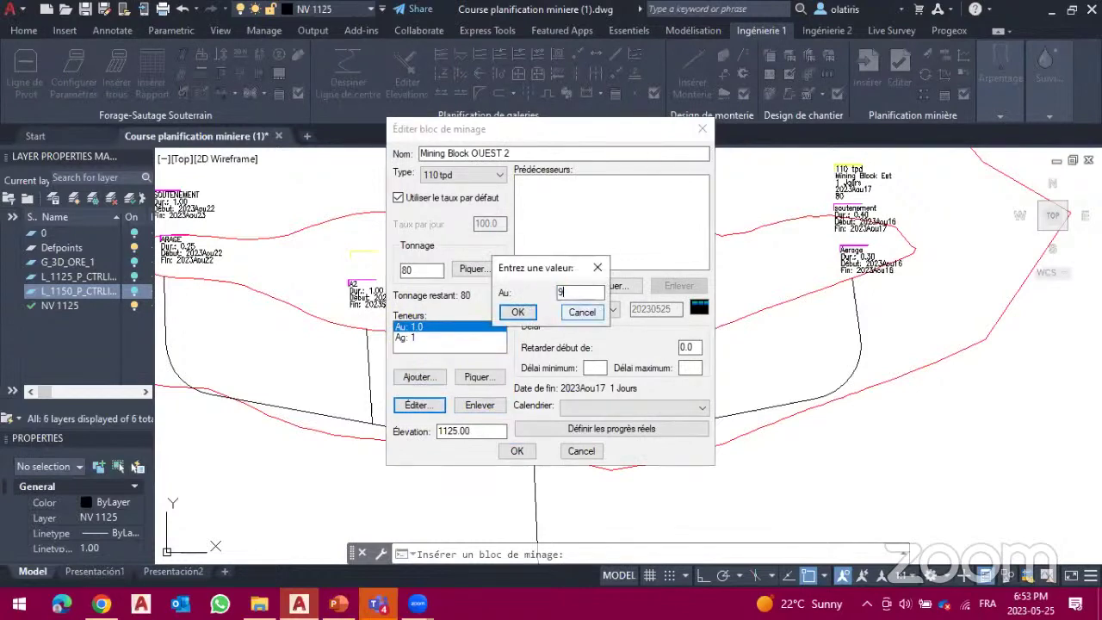
click(522, 313)
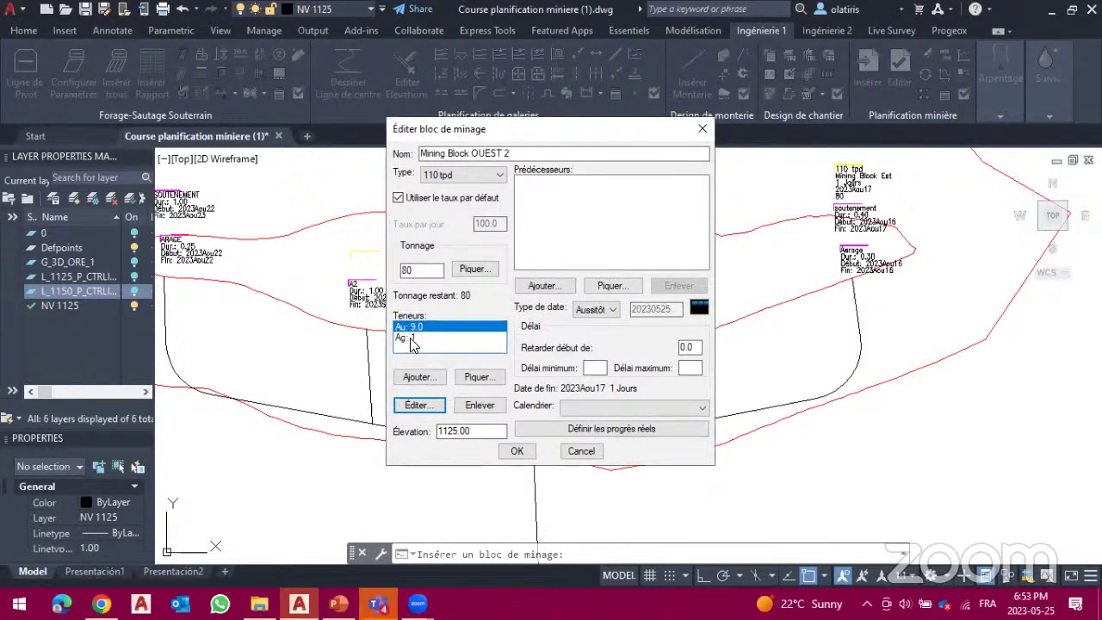
Step: Try to add an Ag grade of 30 to Mining Block OUEST 2 as a new entry
click(413, 339)
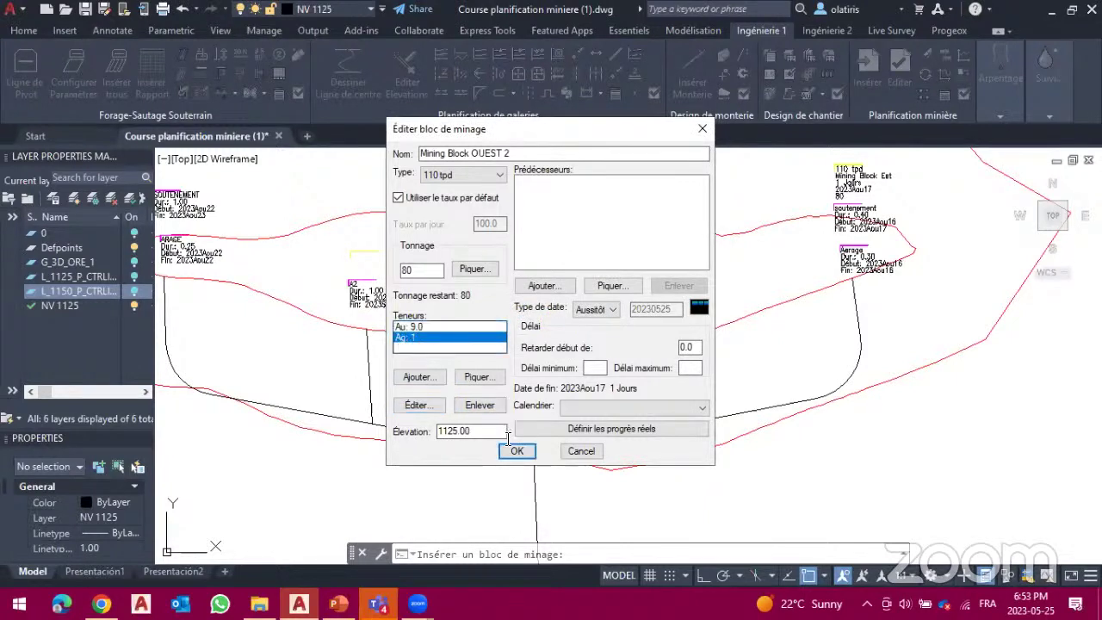
click(435, 376)
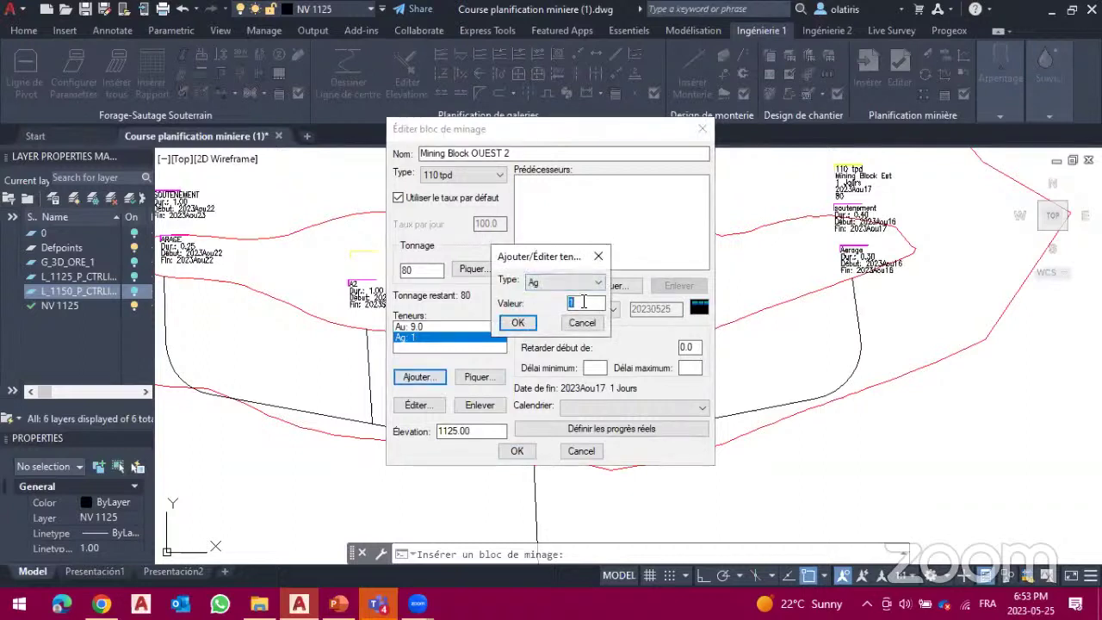
text(30)
click(510, 324)
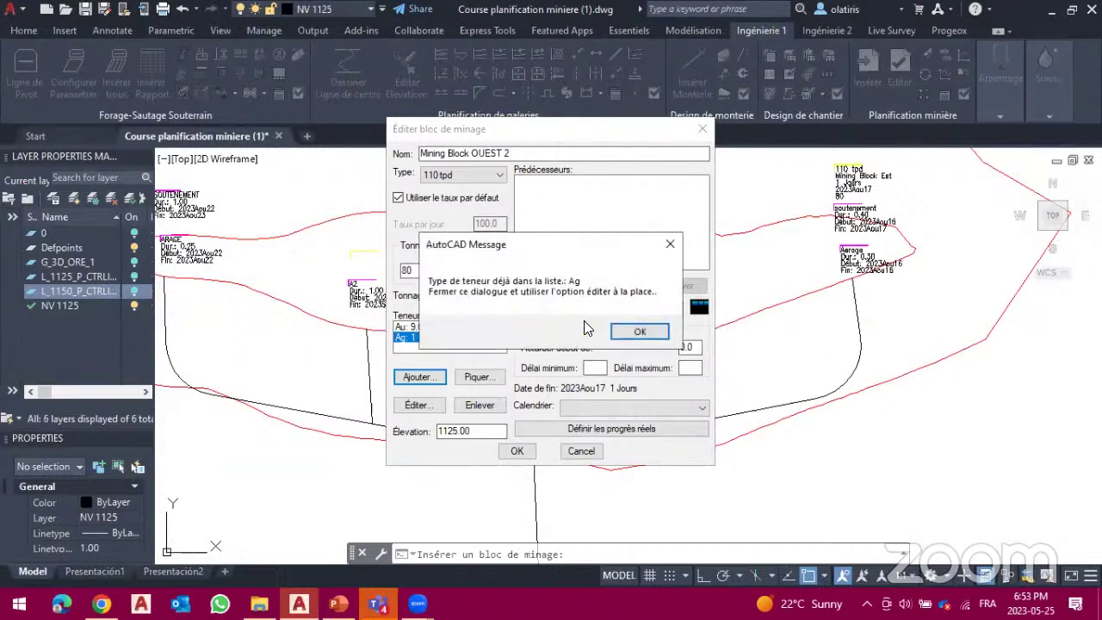
click(639, 332)
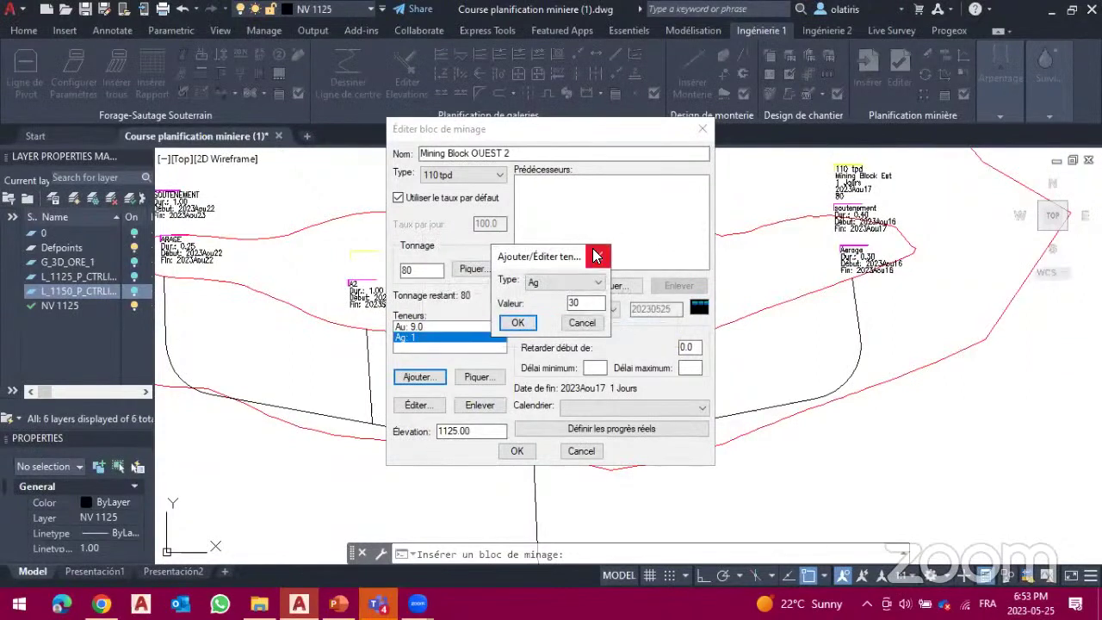
click(596, 256)
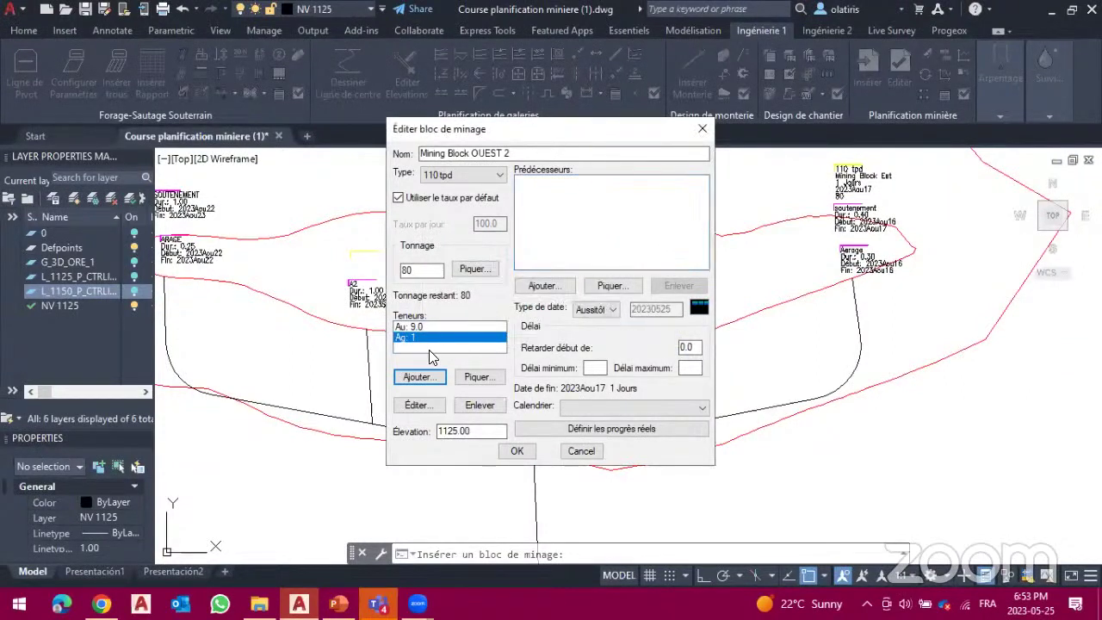
Step: Edit the existing Ag grade of Mining Block OUEST 2 to 40
click(420, 404)
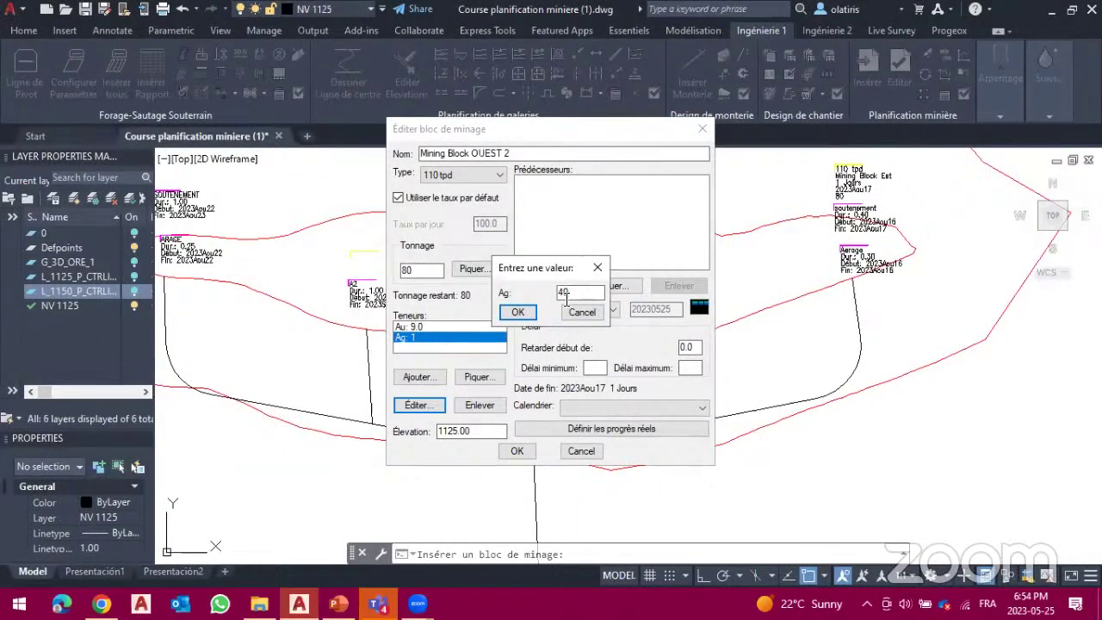
click(519, 312)
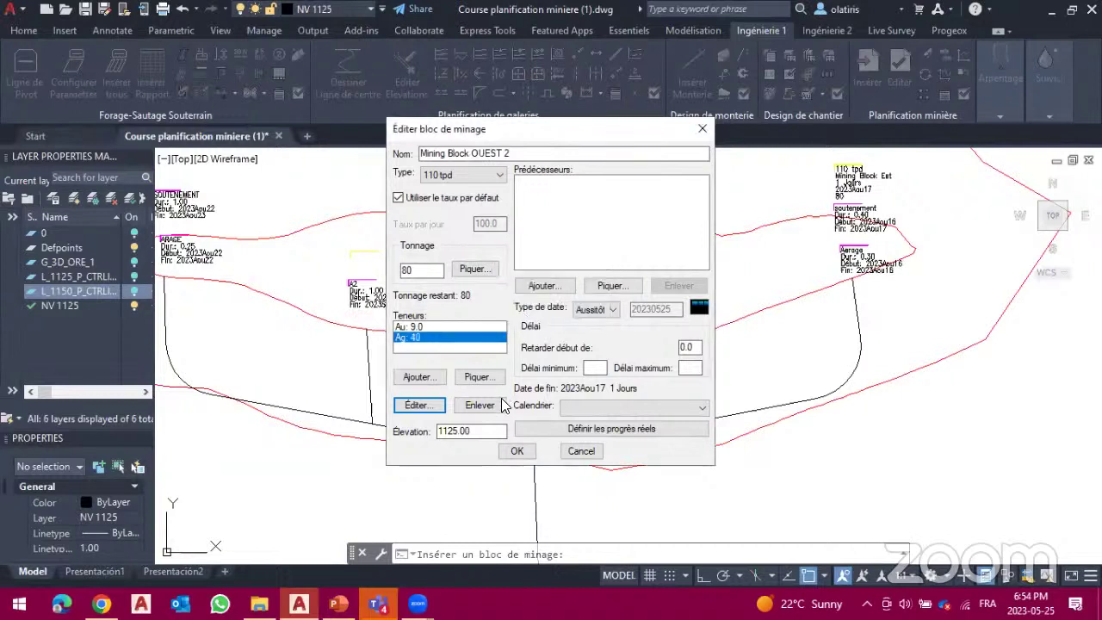
click(516, 453)
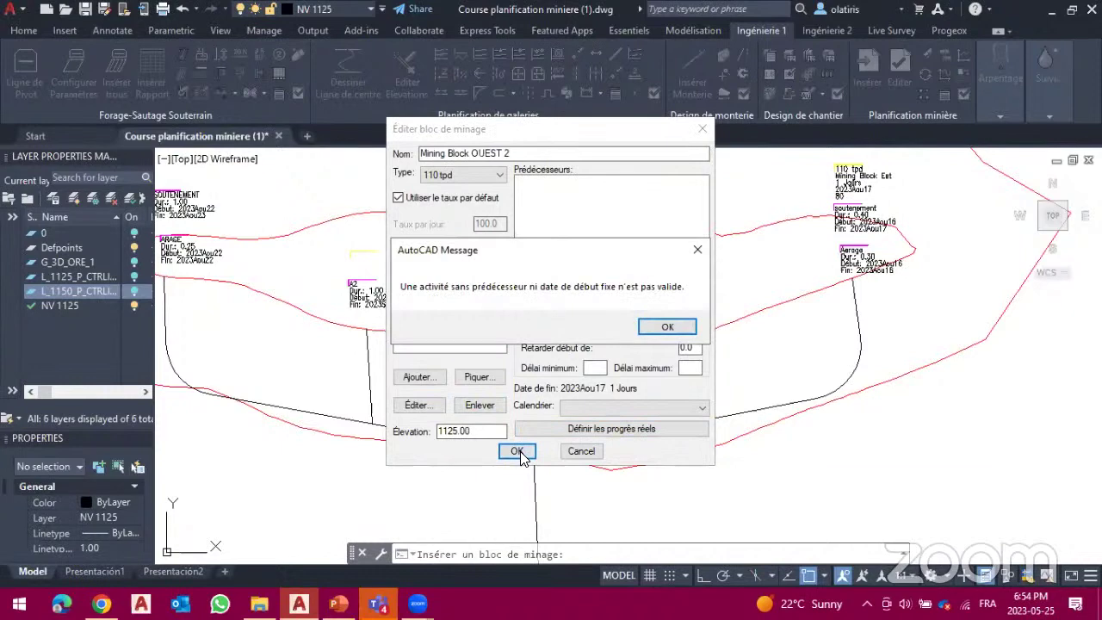
click(698, 248)
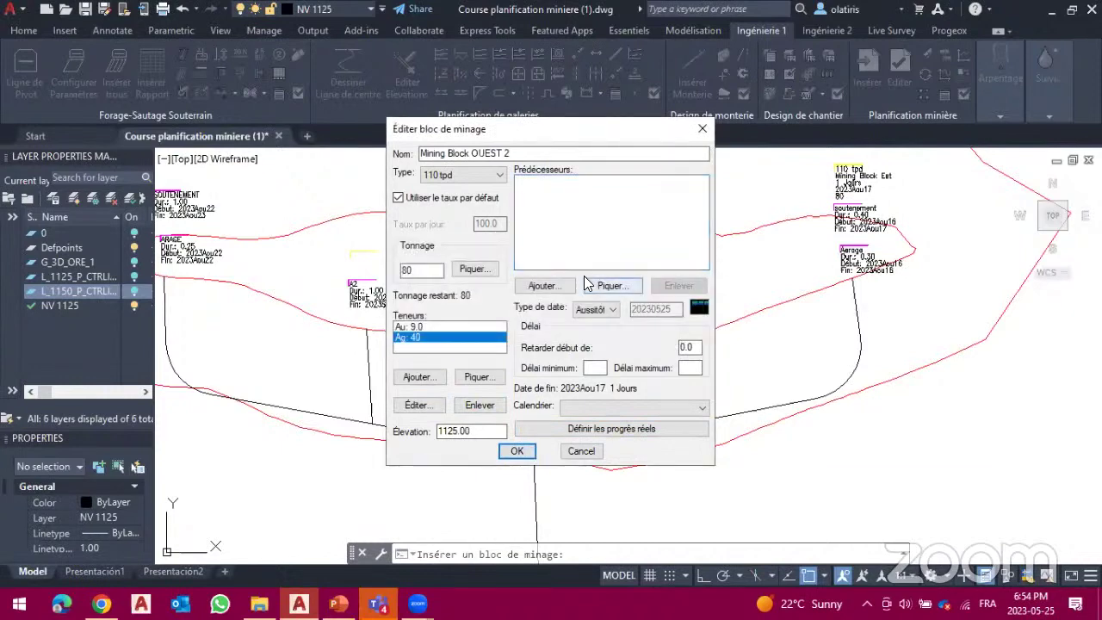
Step: Set the drift below the A2 label as predecessor of Mining Block OUEST 2, assign the Promine calendar and finish its insertion
click(611, 287)
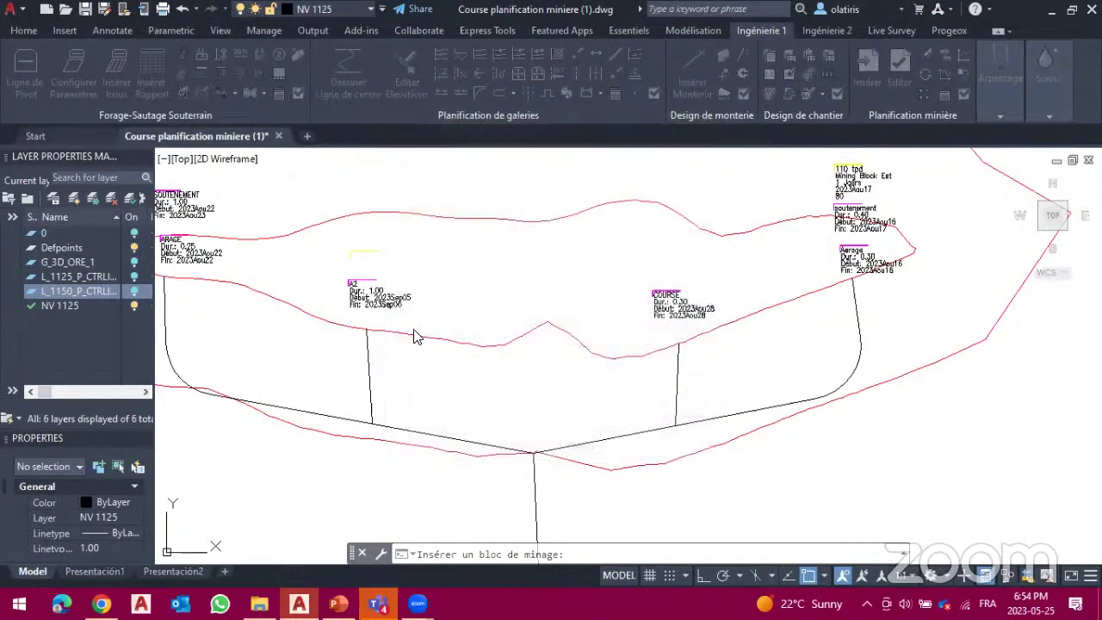
click(368, 347)
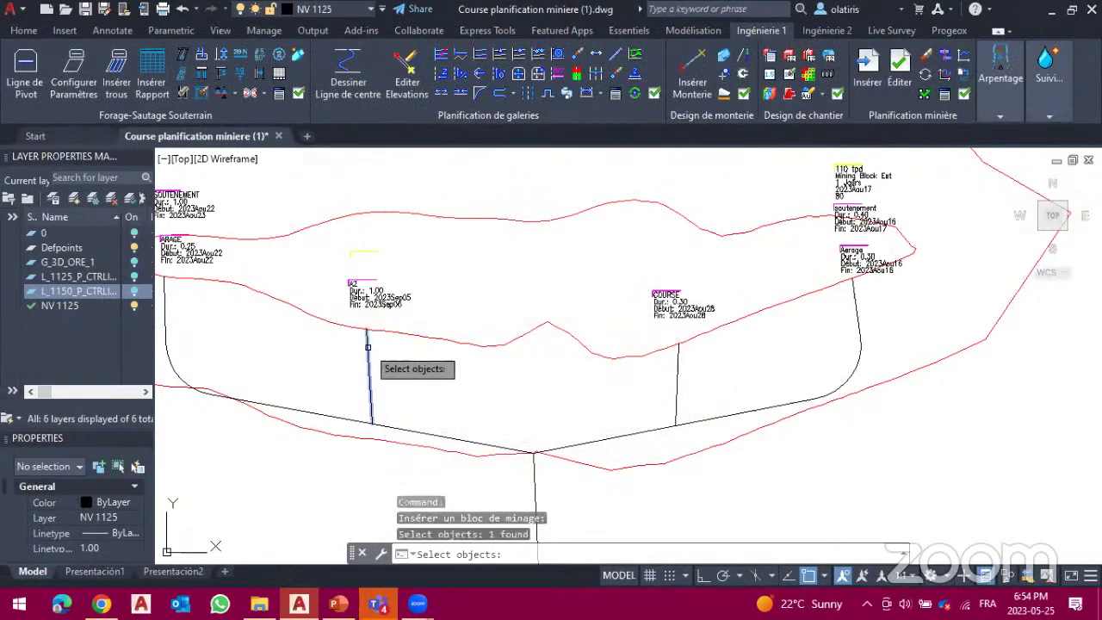
key(Return)
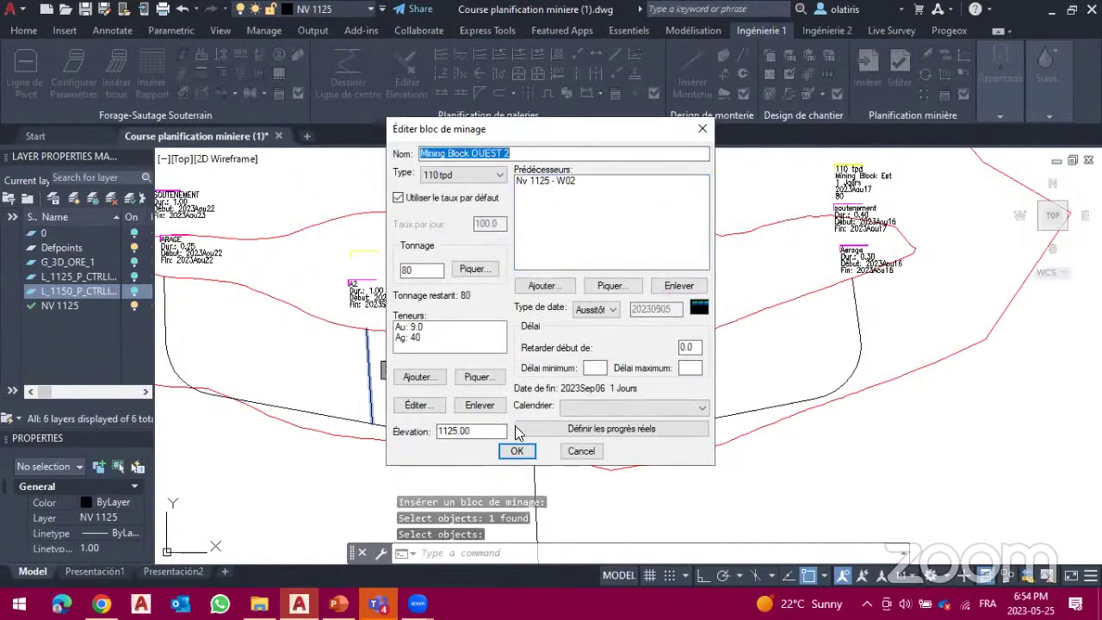
click(605, 407)
click(605, 426)
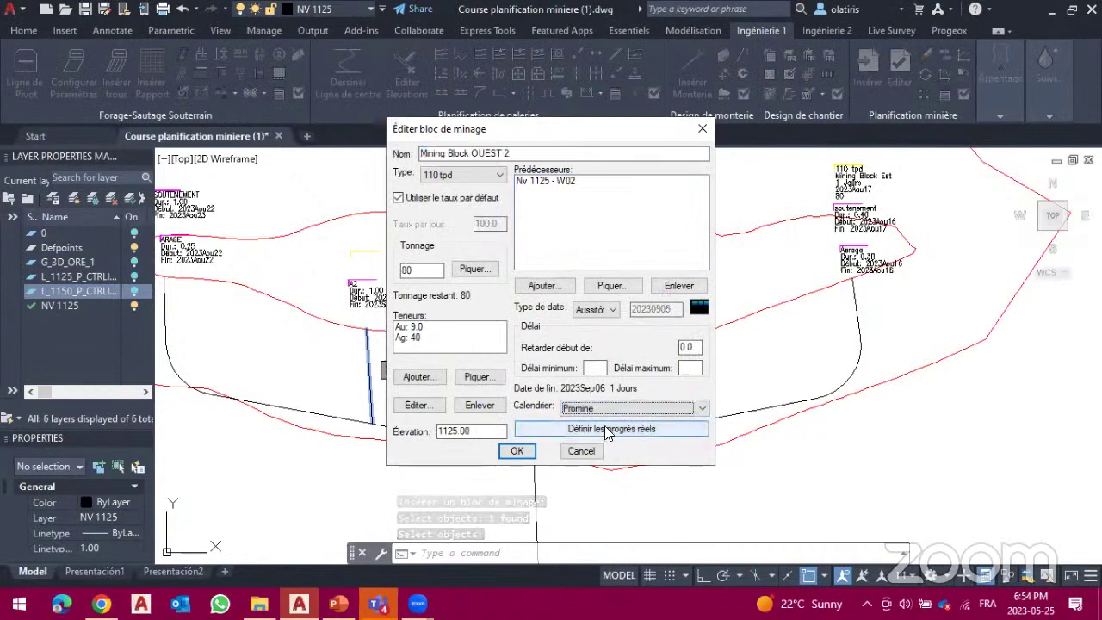
click(510, 451)
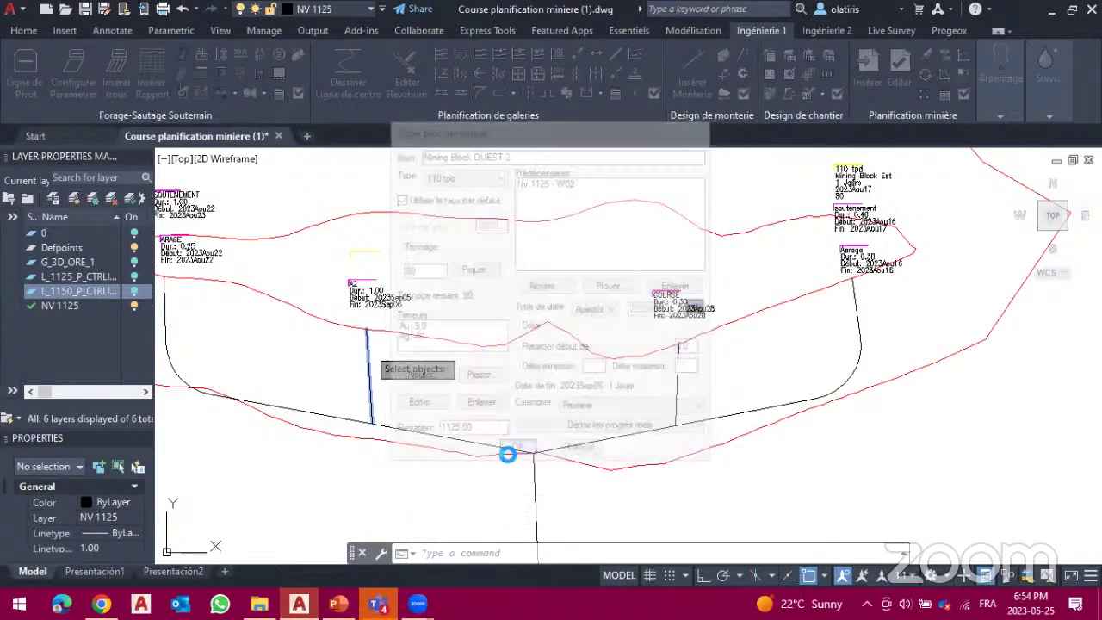
click(369, 340)
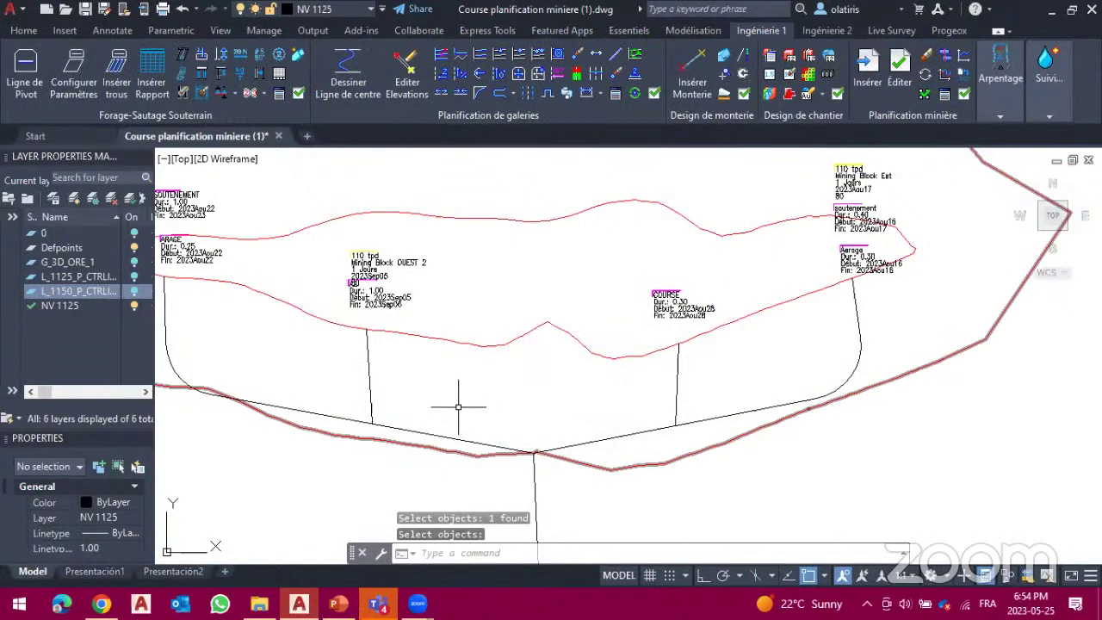
Step: Insert a 200 tpd 100$/t mining block just above the SOUTENEMENT task label
scroll(458, 407, down, 5)
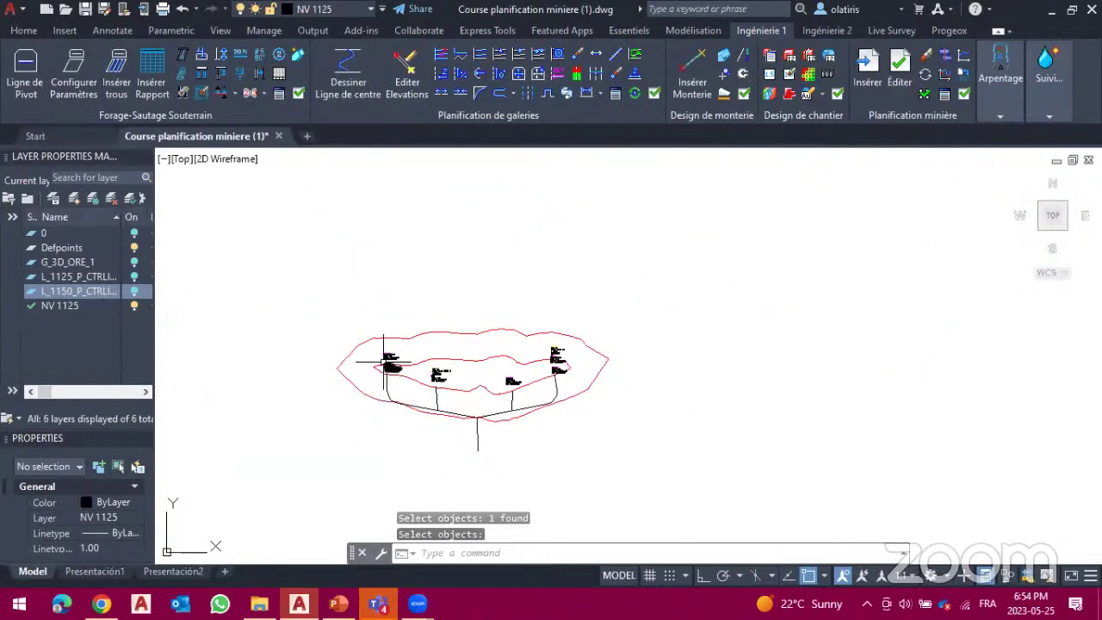
scroll(384, 362, up, 6)
scroll(381, 355, down, 2)
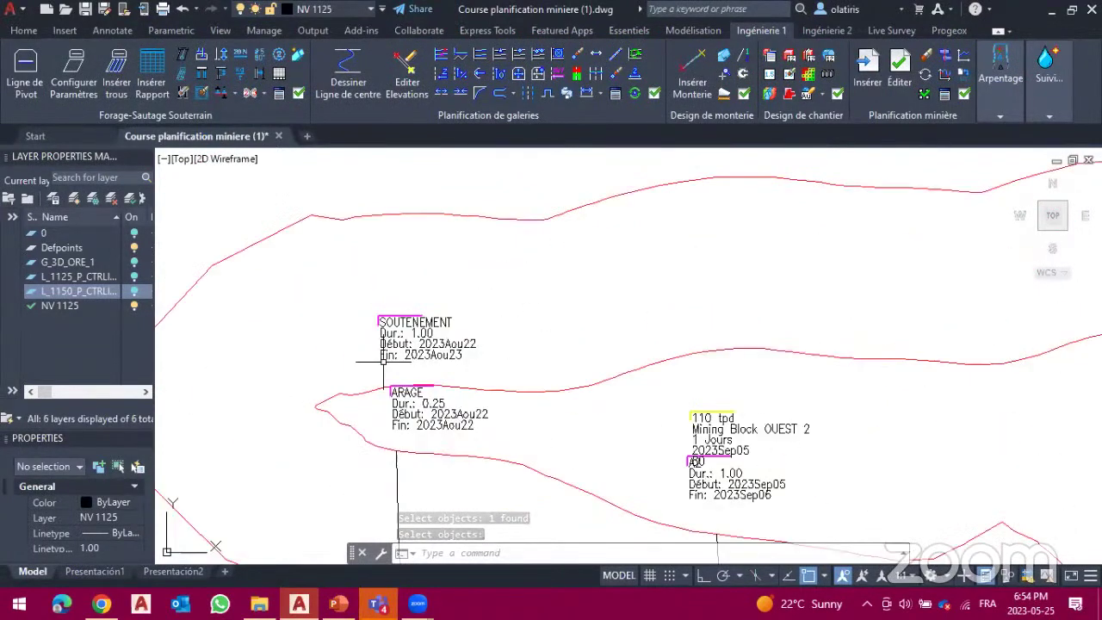
click(872, 93)
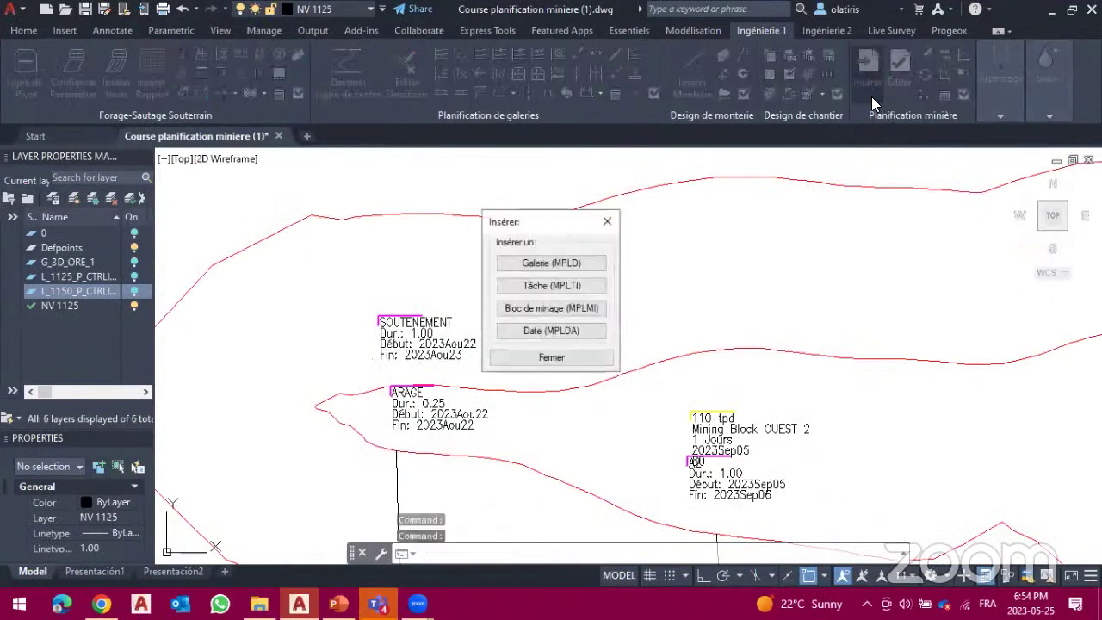
click(531, 309)
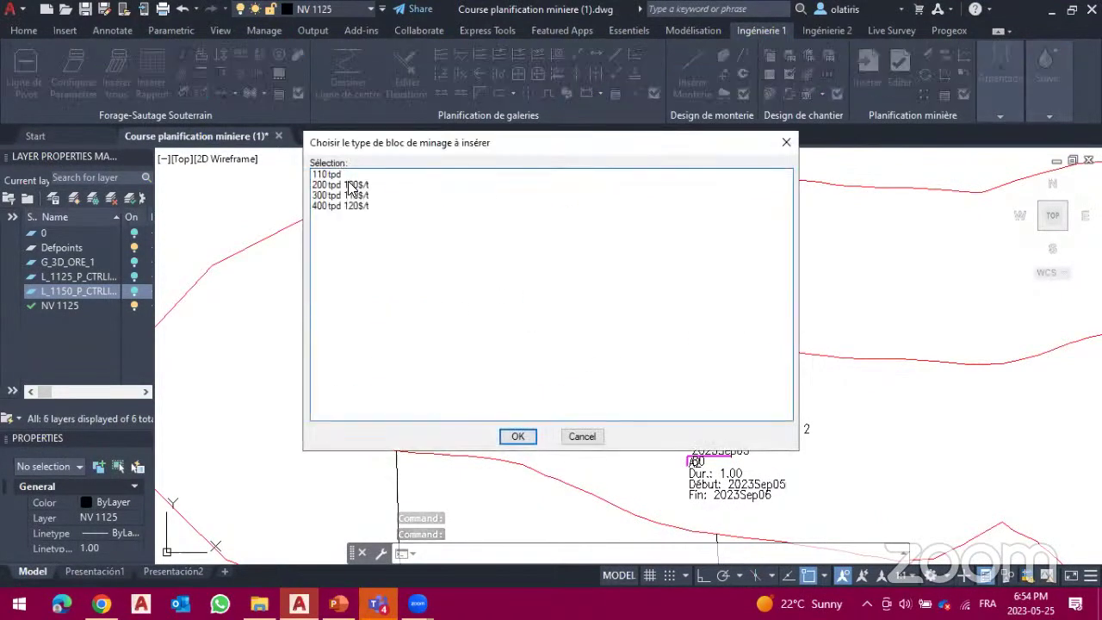
click(347, 184)
click(518, 436)
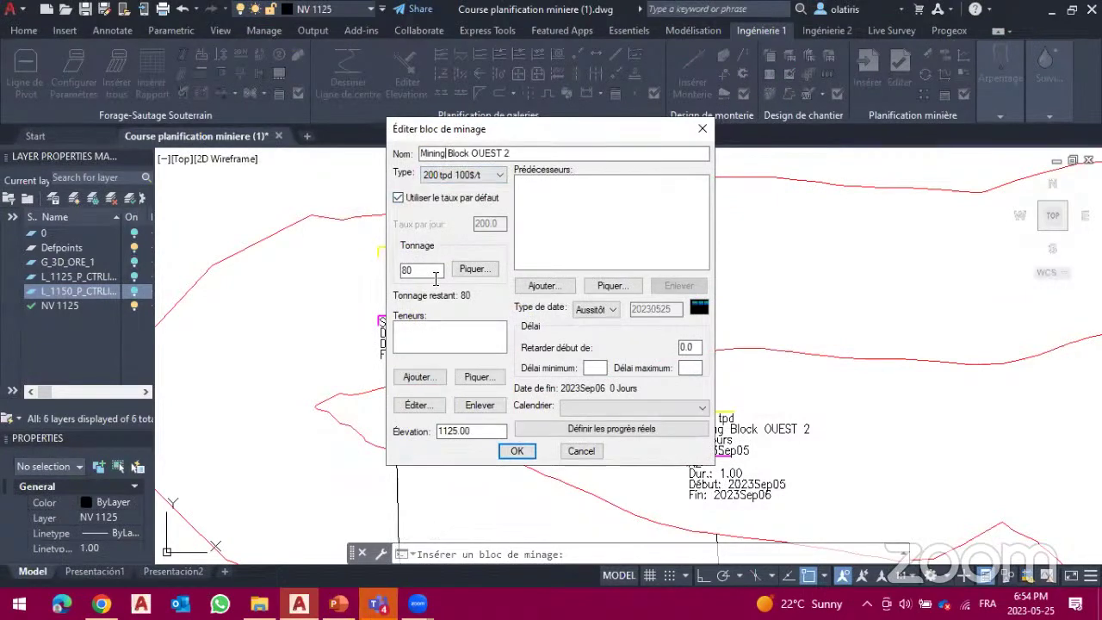
Step: Add an Ag grade of 50 and an Au grade of 20 to the new 200 tpd mining block
click(417, 377)
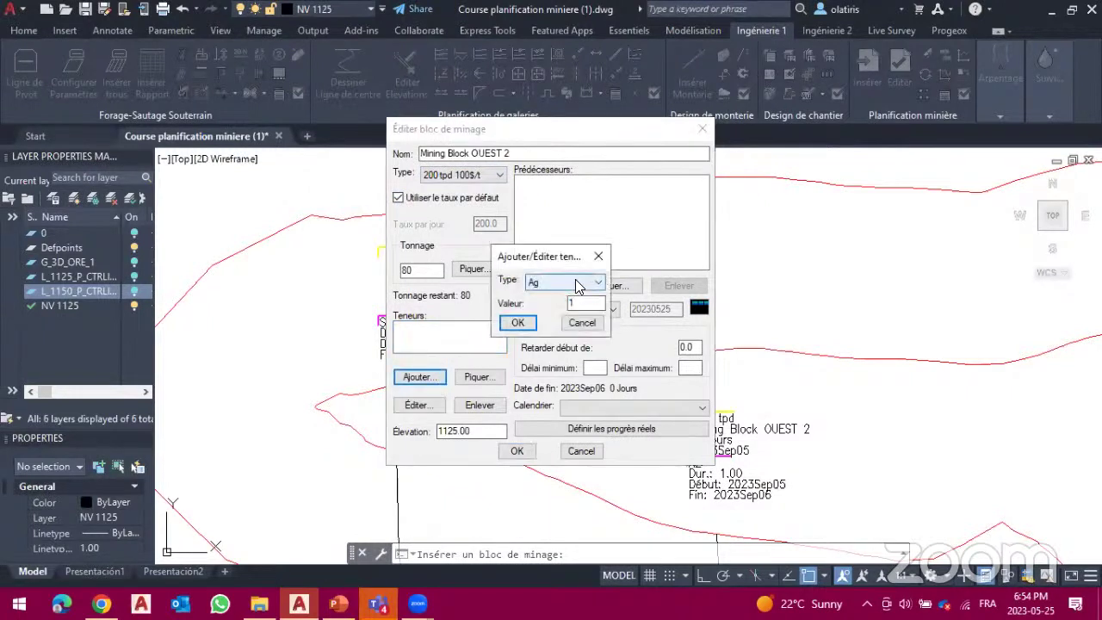
drag(591, 304, 558, 308)
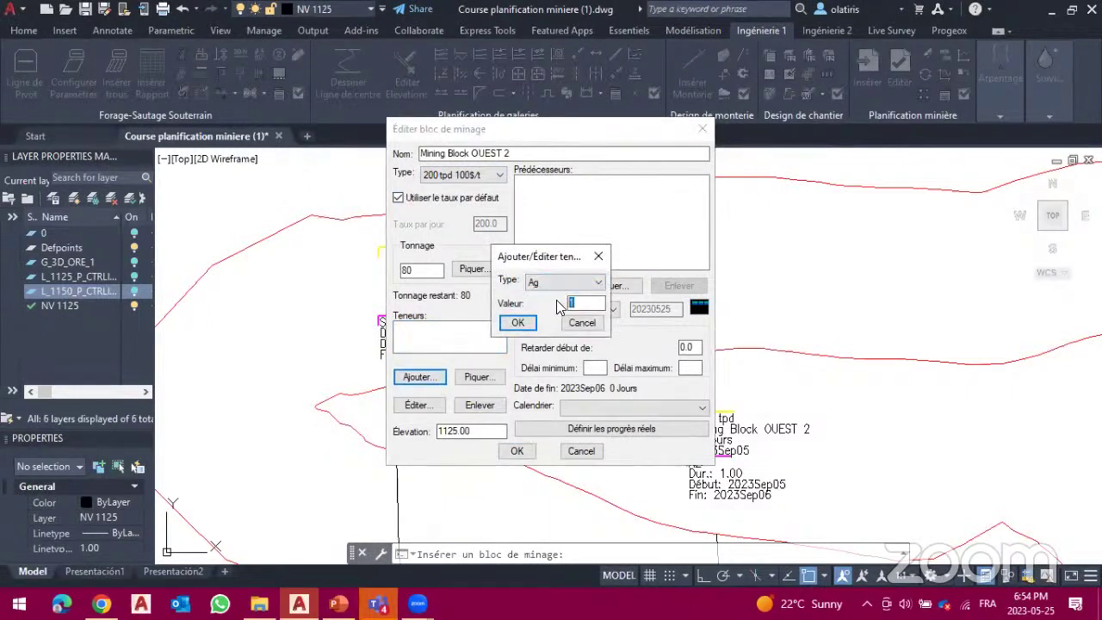
click(517, 325)
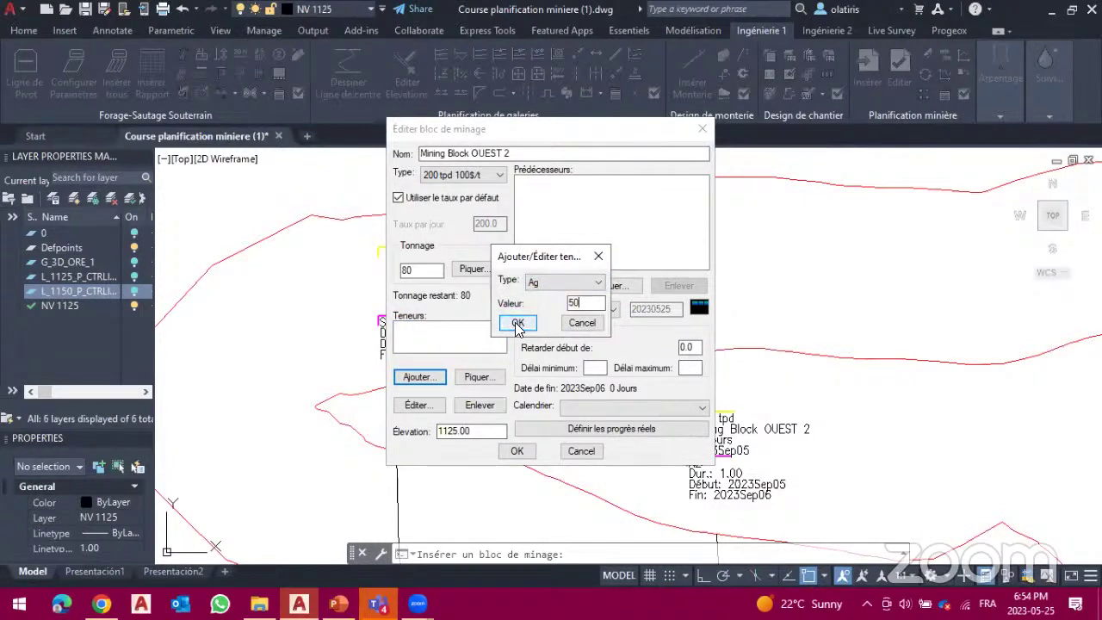
click(422, 379)
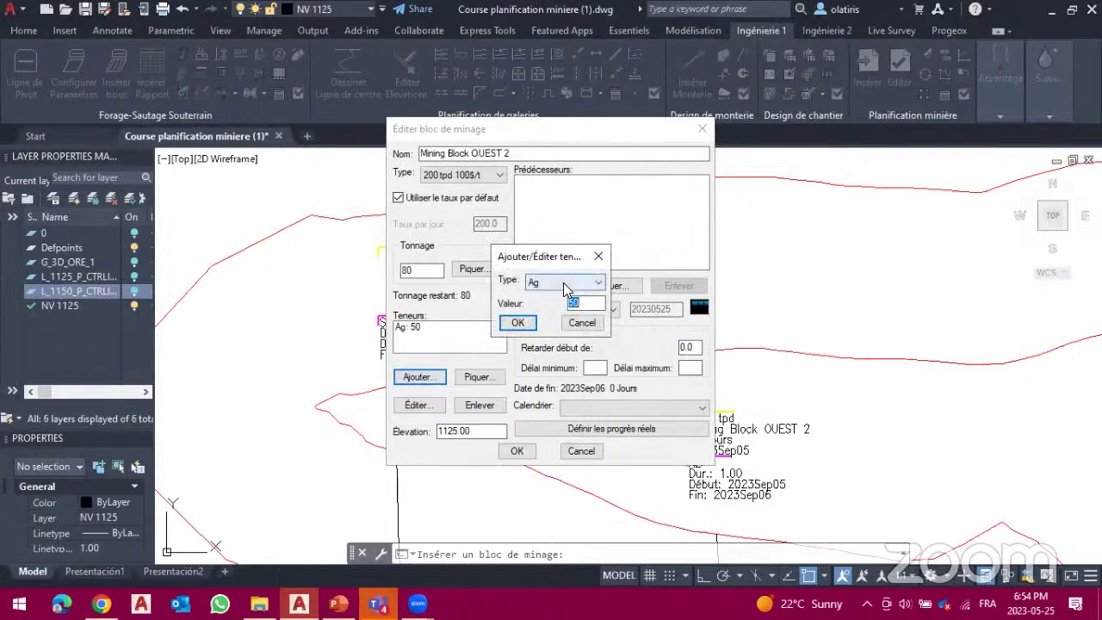
click(563, 284)
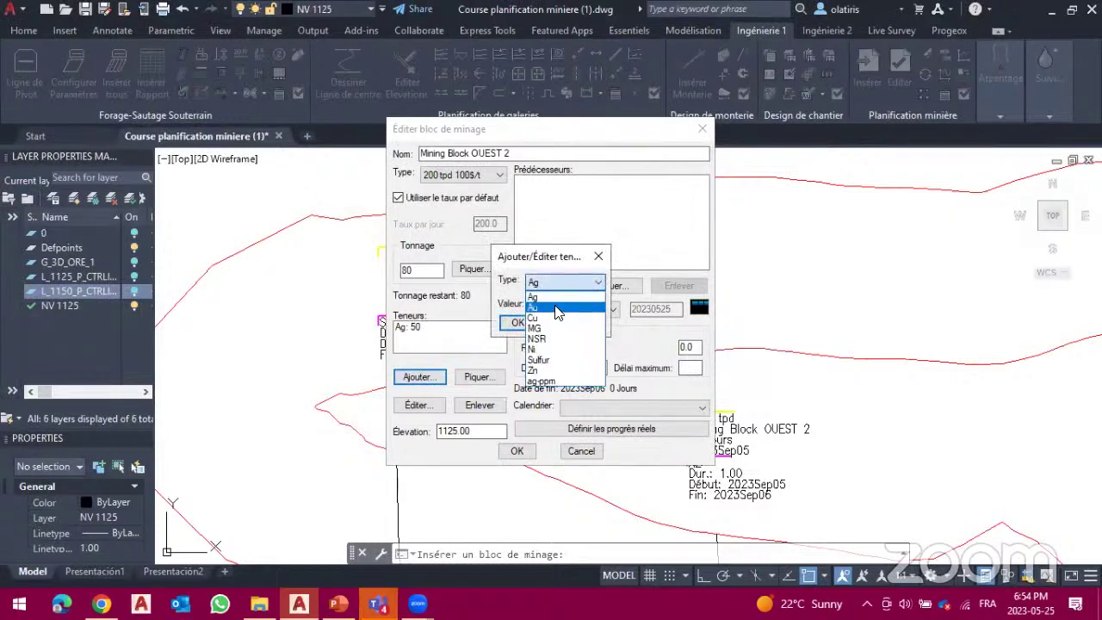
click(558, 309)
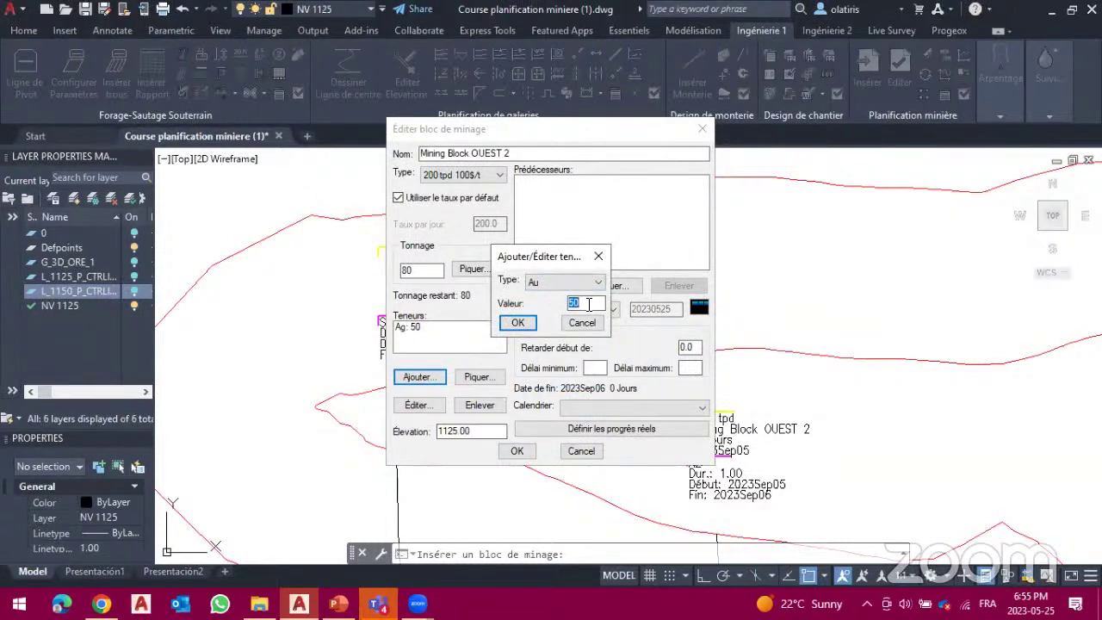
text(20)
click(517, 323)
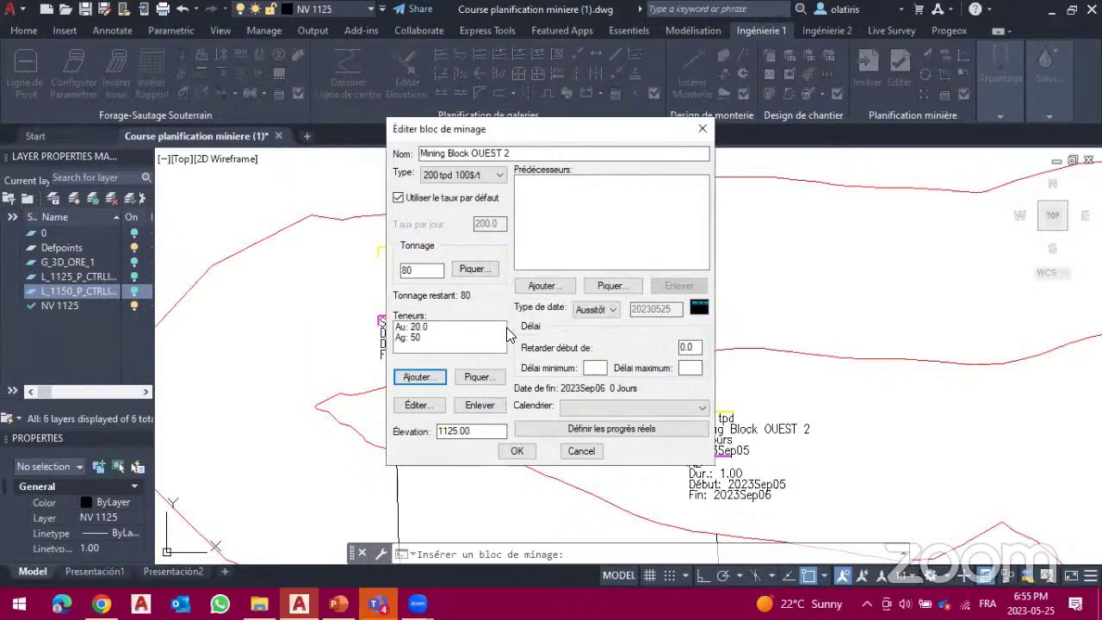
Step: Assign the Promine calendar to the 200 tpd block and rename it Mining Block OUEST
click(587, 405)
click(596, 429)
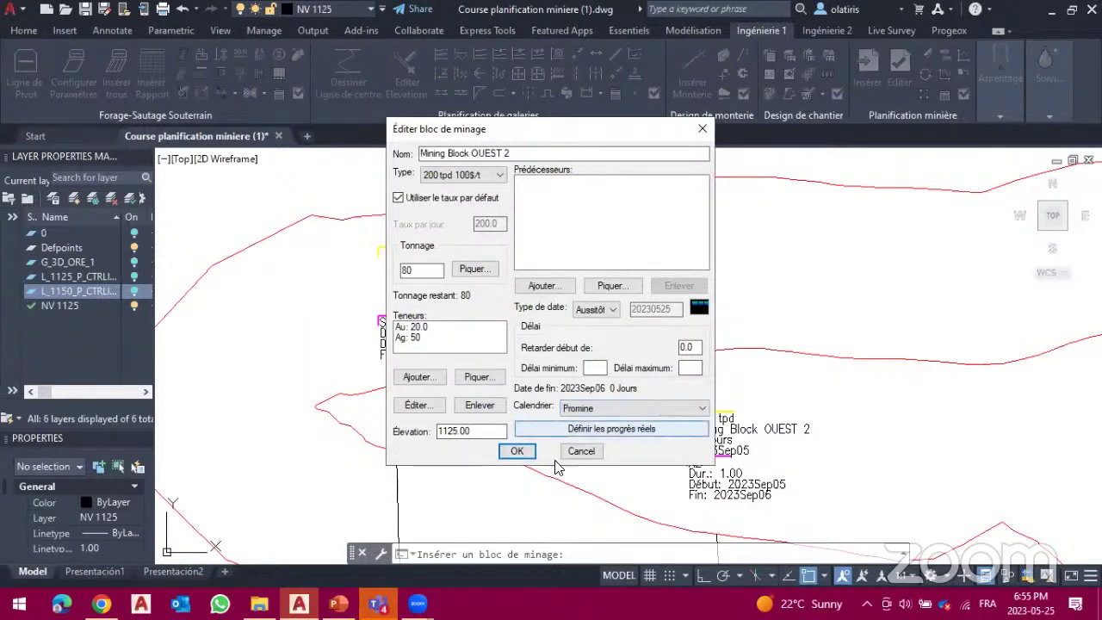
click(517, 451)
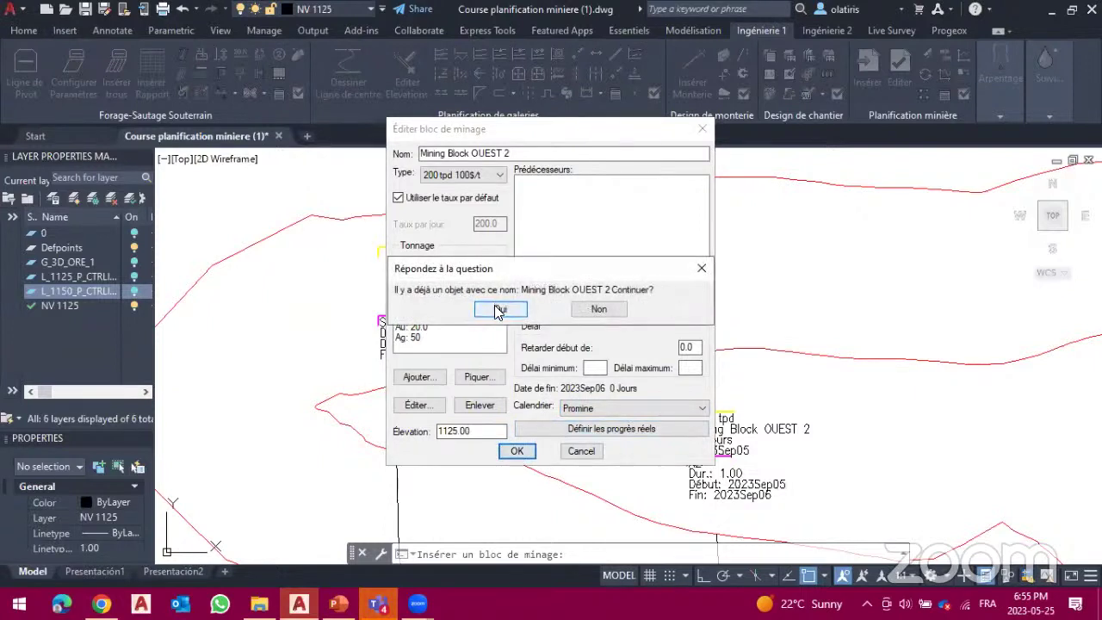
click(599, 309)
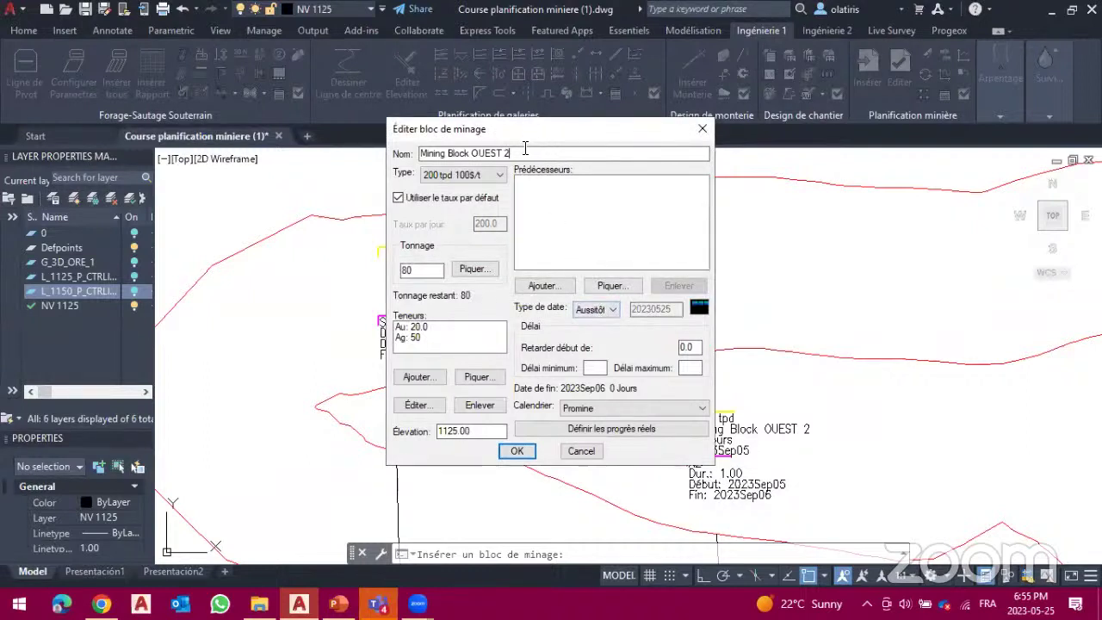
click(527, 455)
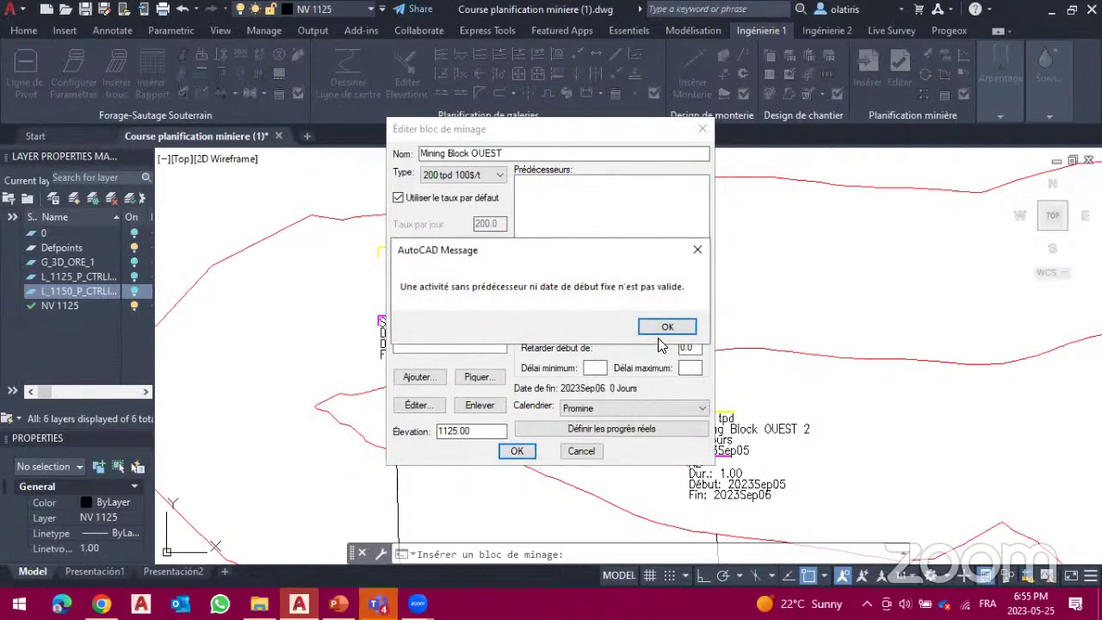
click(668, 327)
Step: Pick the drift below the ARAGE label, OUEST 1125, as a predecessor of Mining Block OUEST
click(595, 287)
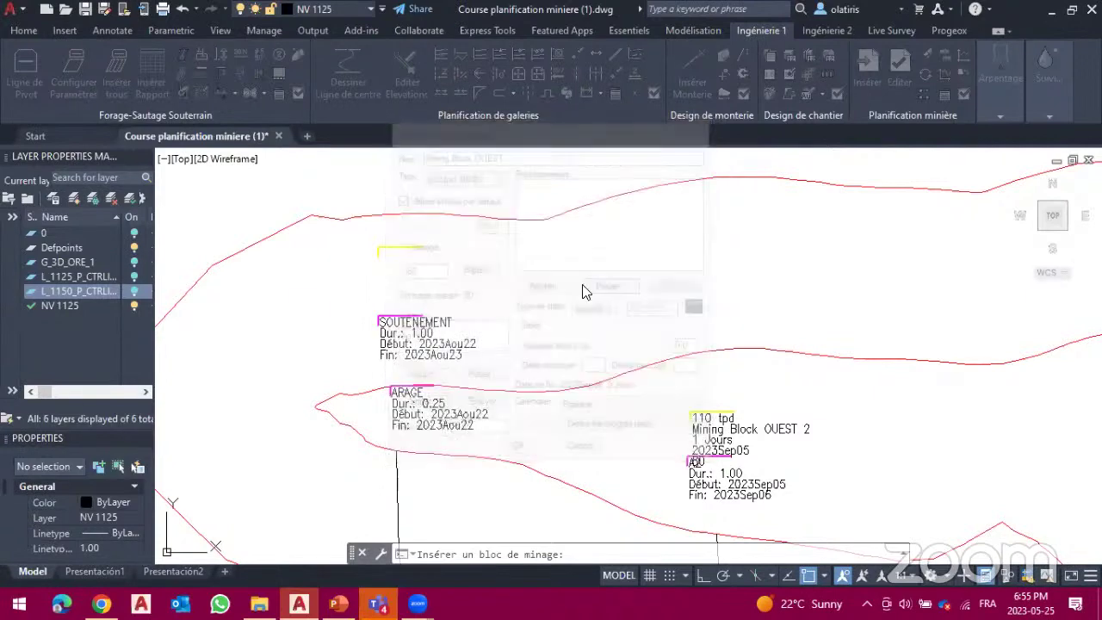
click(397, 527)
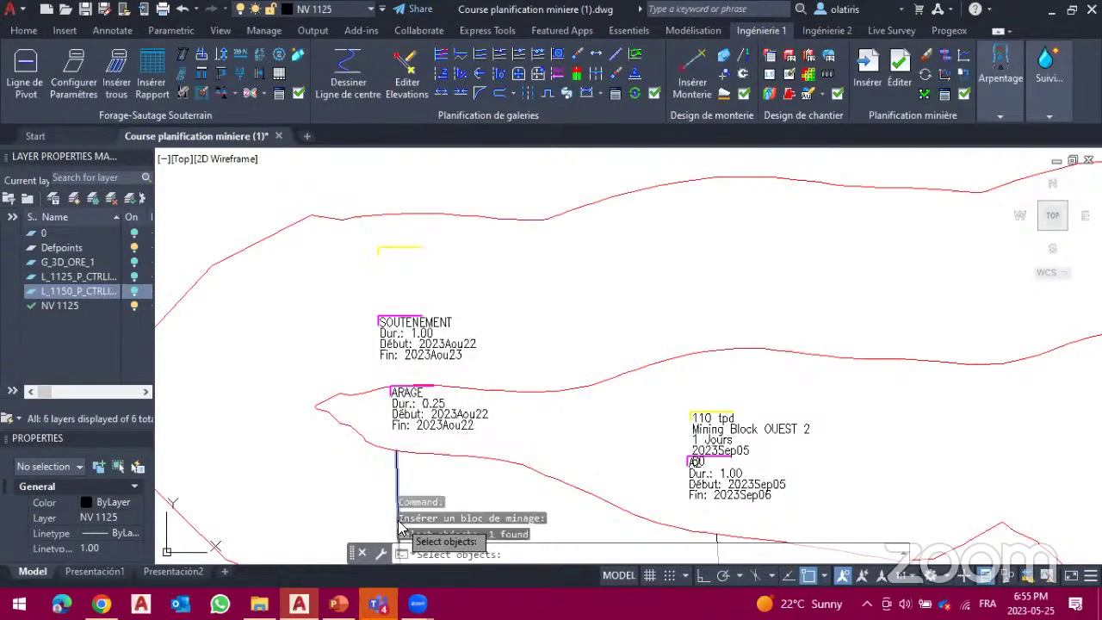
key(Return)
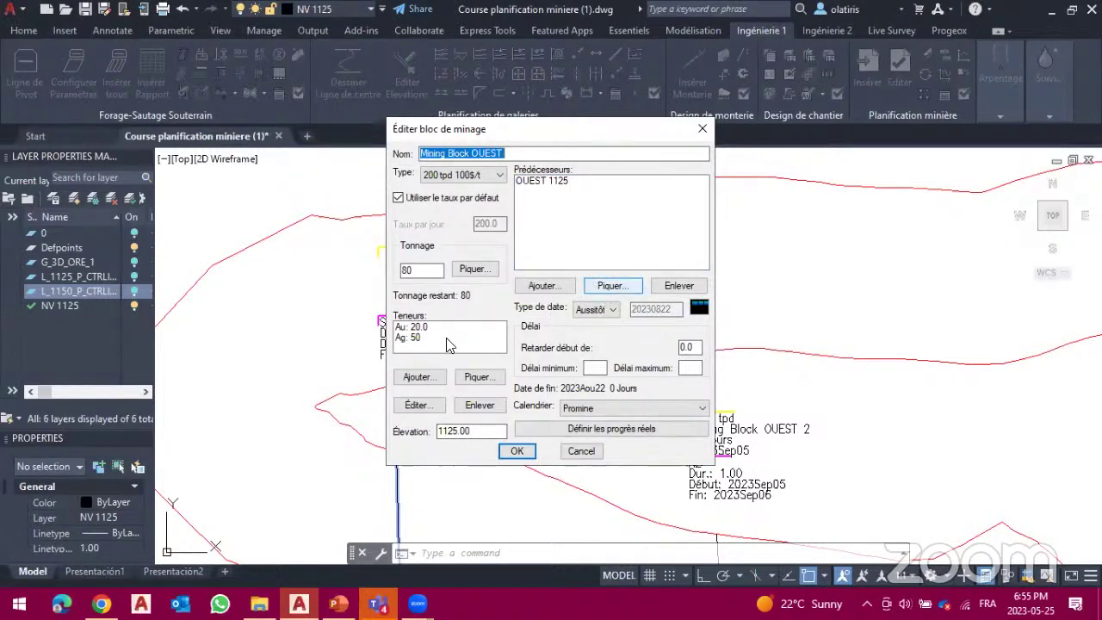
Step: Replace the OUEST 1125 predecessor of Mining Block OUEST with the SOUTENEMENT task and finish the block's insertion
click(606, 285)
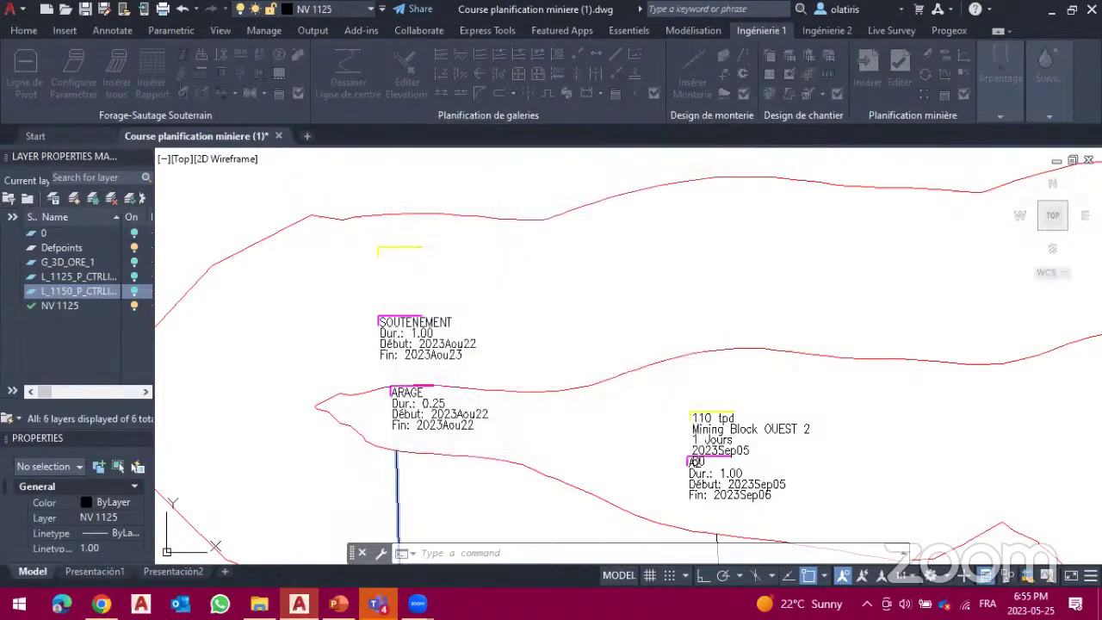
click(411, 329)
key(Return)
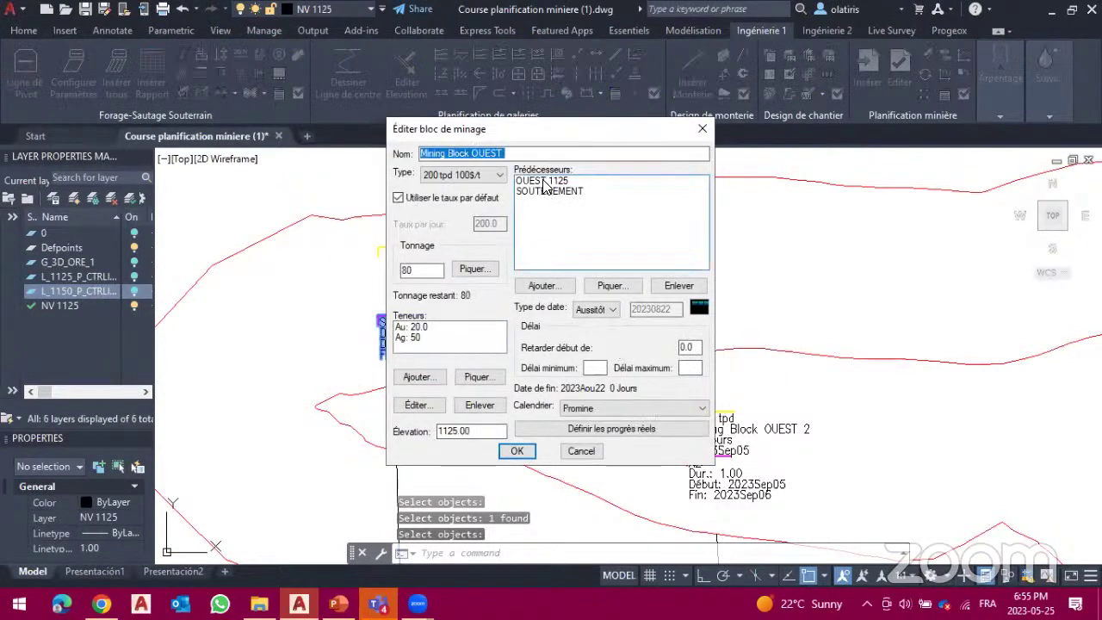
click(543, 181)
click(679, 285)
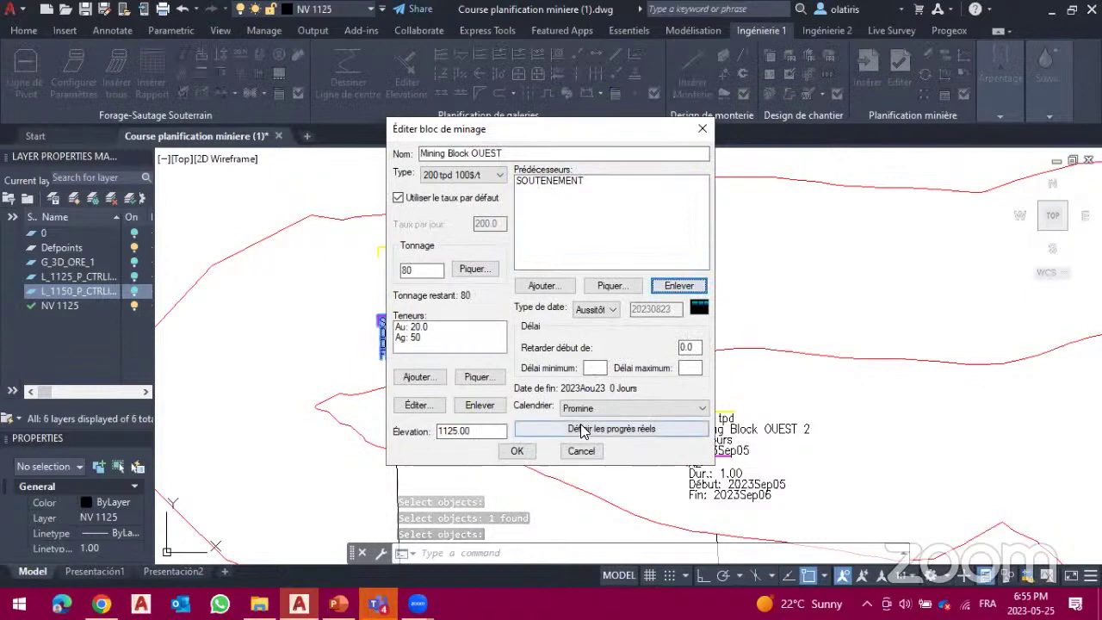
click(516, 452)
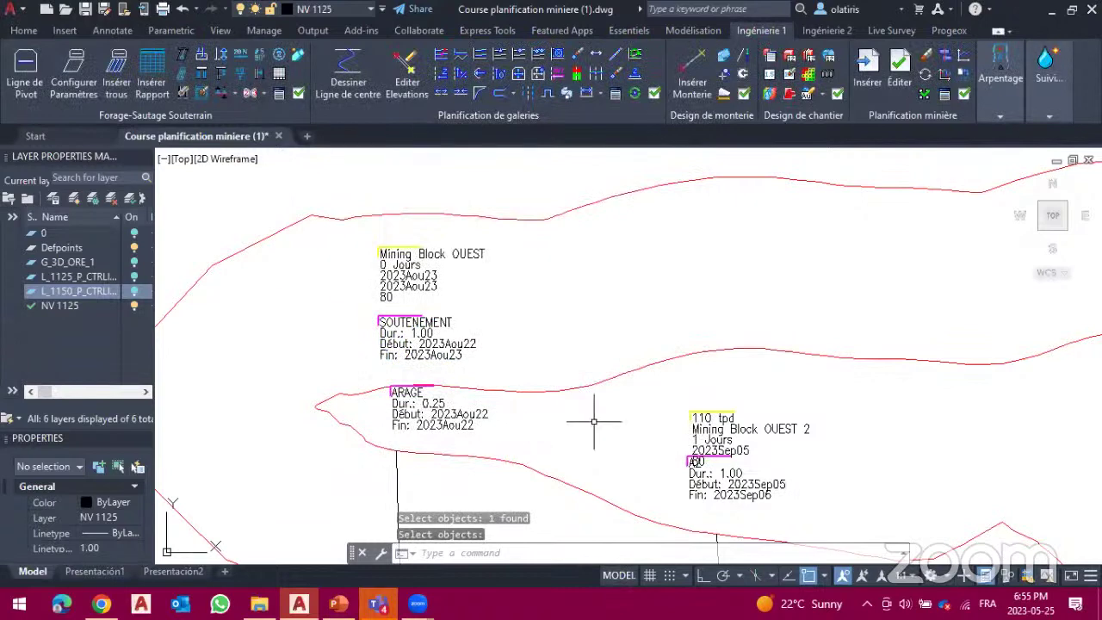
scroll(594, 422, down, 3)
scroll(593, 422, down, 5)
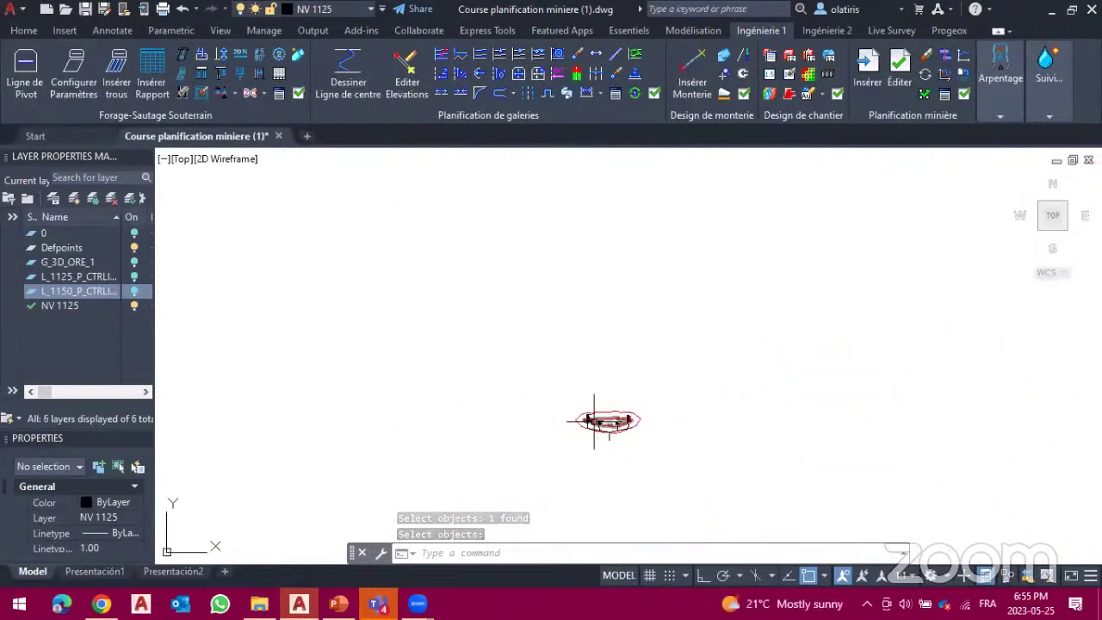
scroll(603, 422, up, 8)
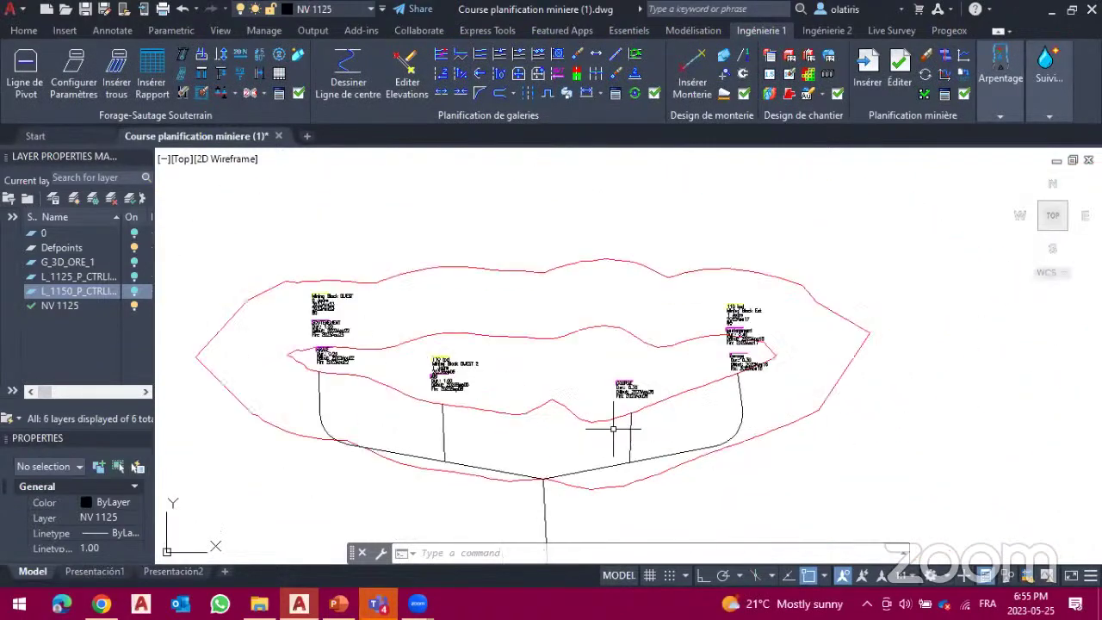
scroll(613, 428, up, 2)
scroll(614, 428, down, 5)
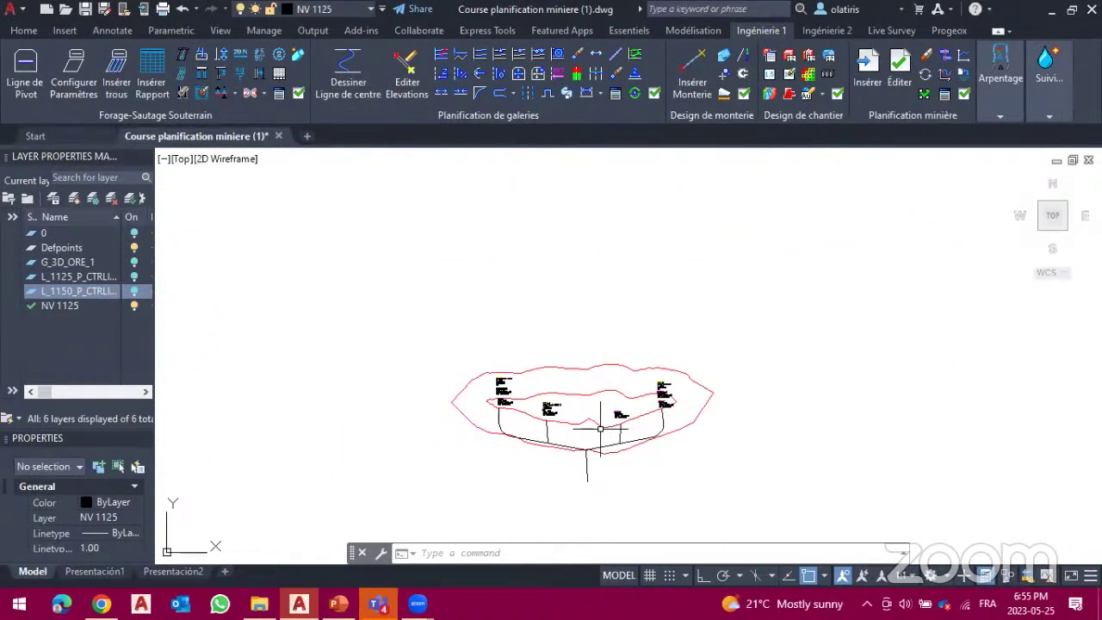
scroll(582, 430, up, 5)
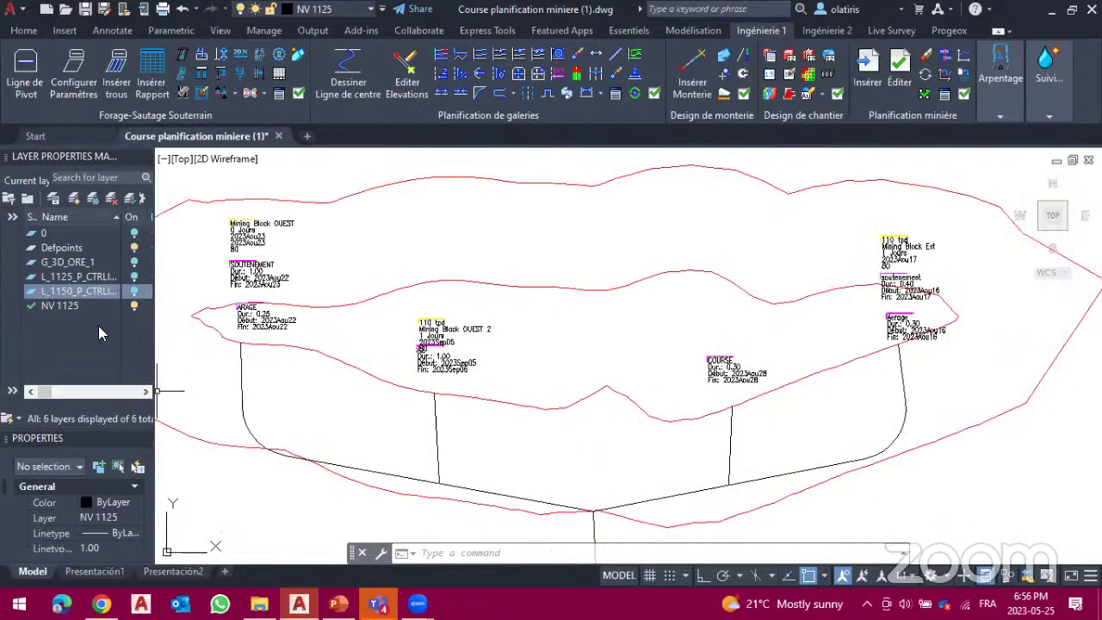
Step: Turn on the L_1150 layer to display the level 1150 lines and switch to the SE isometric view
click(133, 294)
click(133, 292)
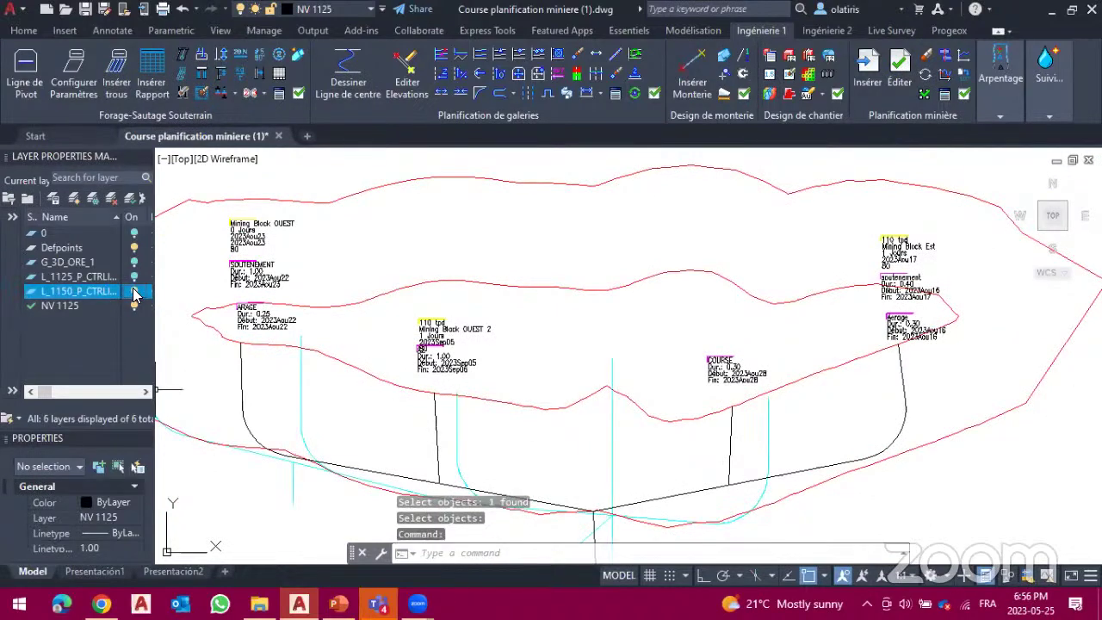
click(1051, 246)
click(1049, 169)
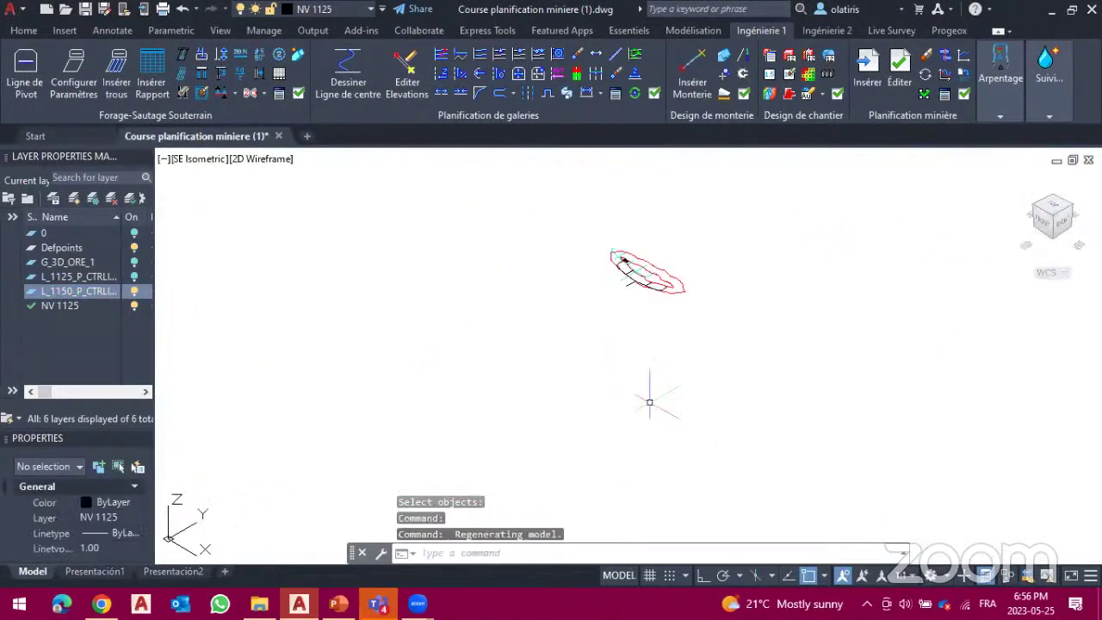
Step: Turn on the G_3D_ORE_1 layer and orbit the model to examine the orebody mesh against levels 1125 and 1150
scroll(640, 274, up, 6)
scroll(640, 274, up, 2)
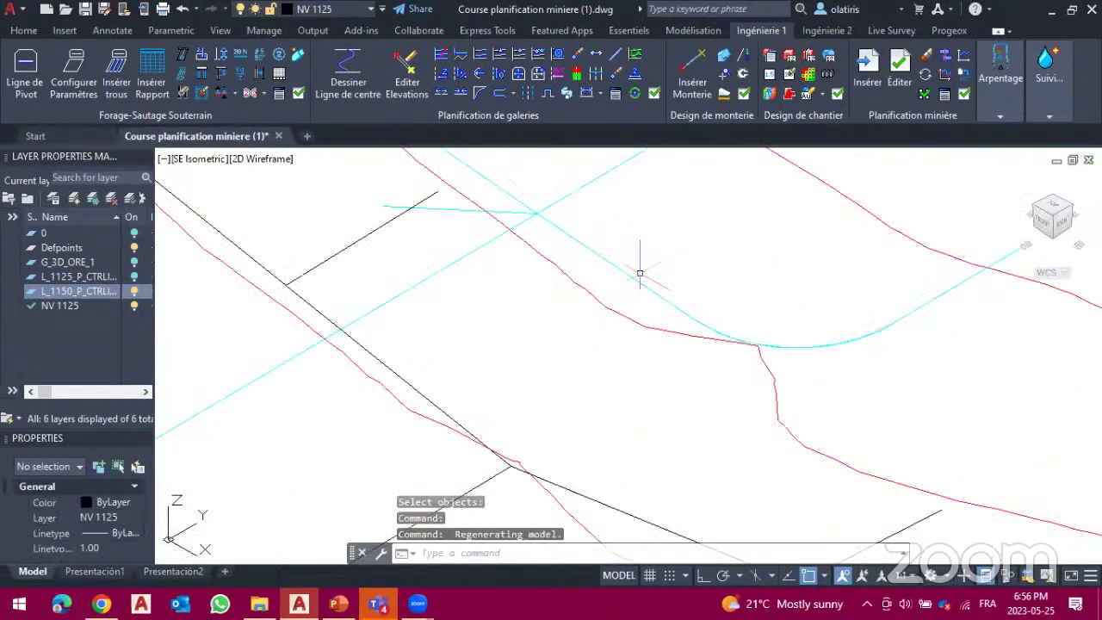
scroll(640, 274, down, 3)
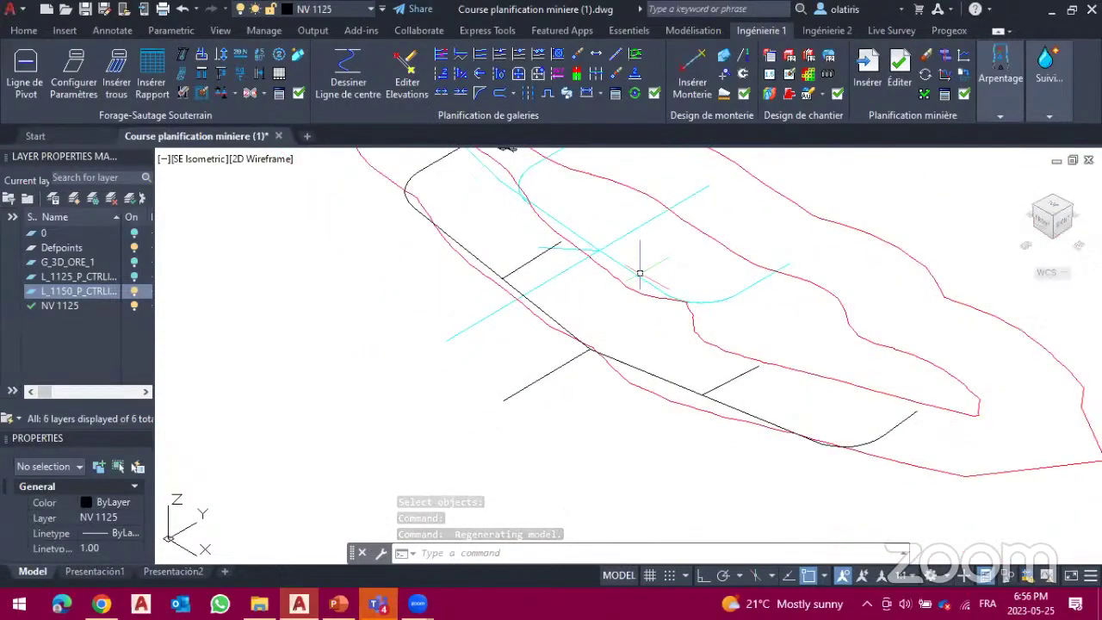
click(134, 265)
click(134, 263)
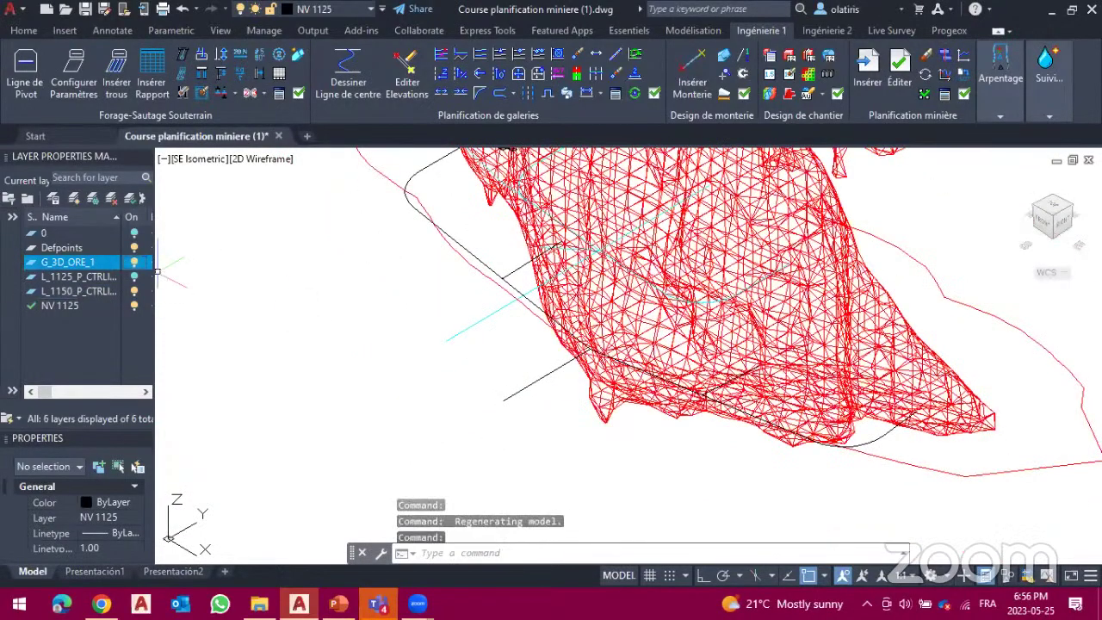
drag(1060, 225, 962, 238)
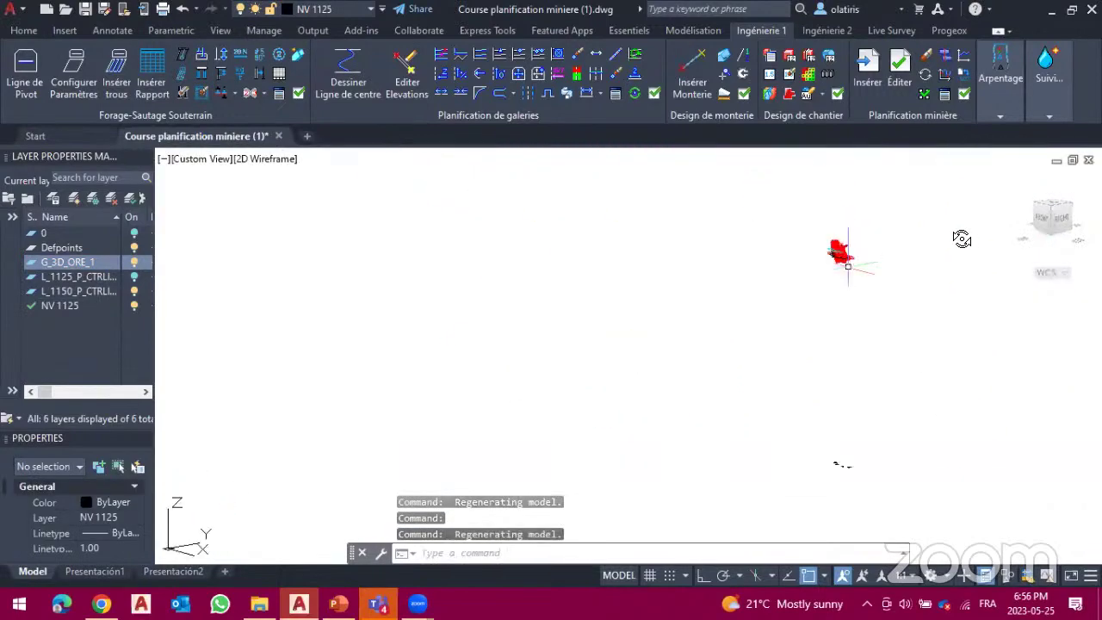
scroll(847, 251, up, 5)
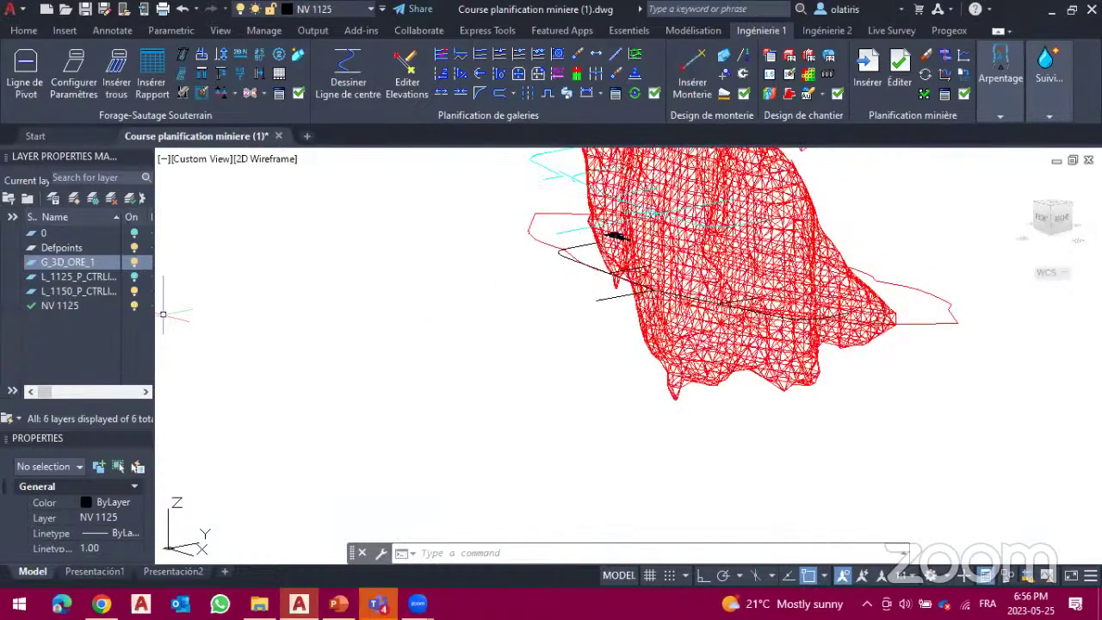
text(SECP)
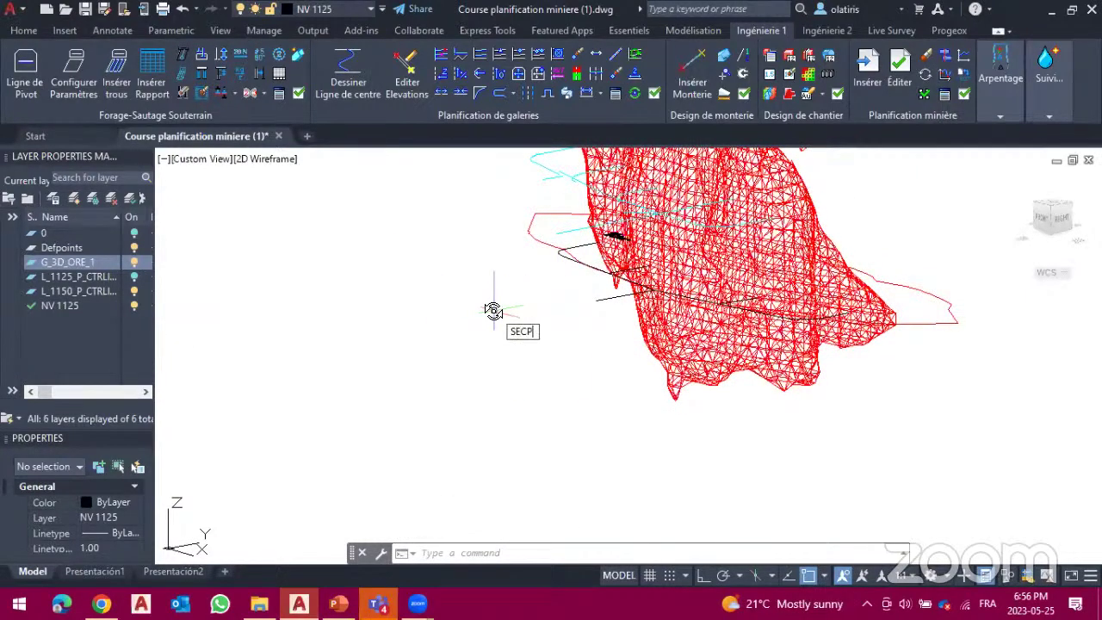
key(Return)
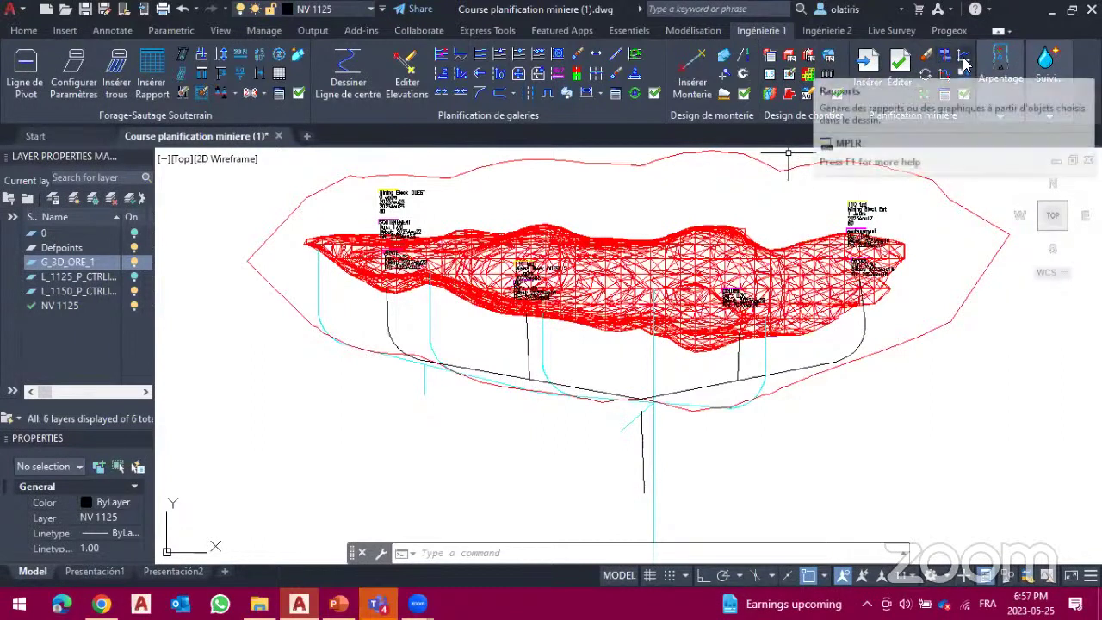
click(963, 56)
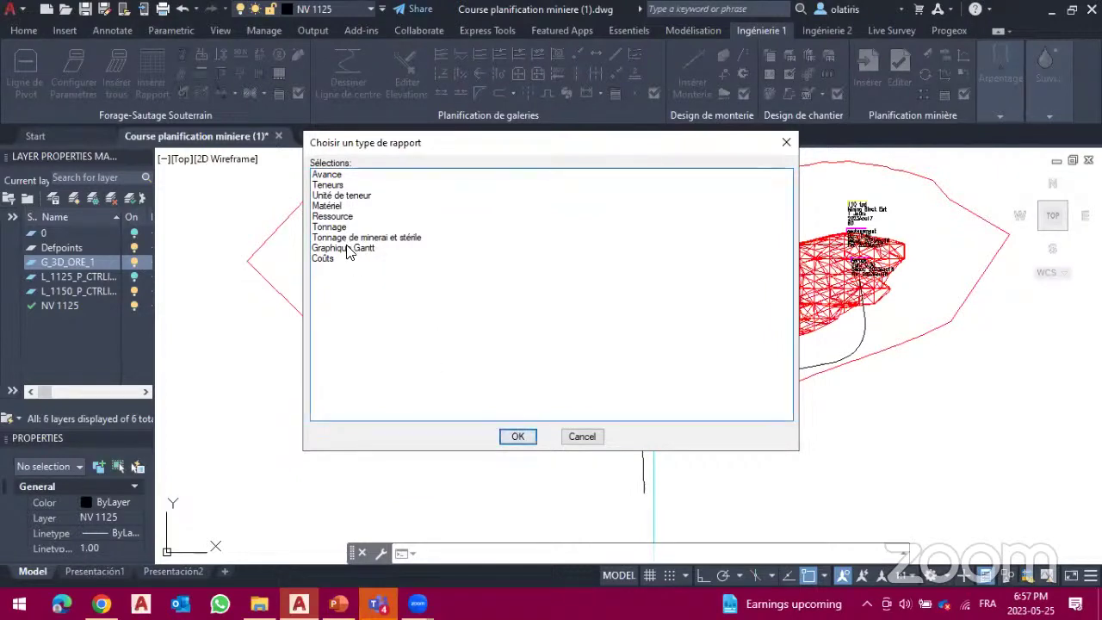
click(783, 141)
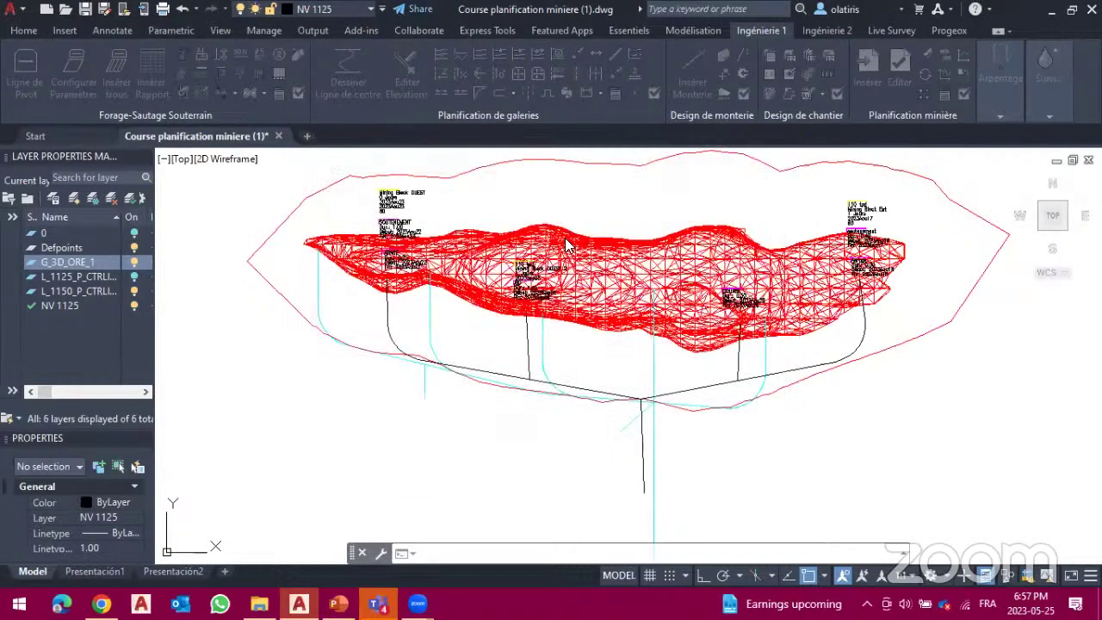
Step: Turn off the current NV 1125 layer and the G_3D_ORE_1 layer, and turn on layer 0 to isolate the level 1150 schedule
click(129, 305)
click(134, 307)
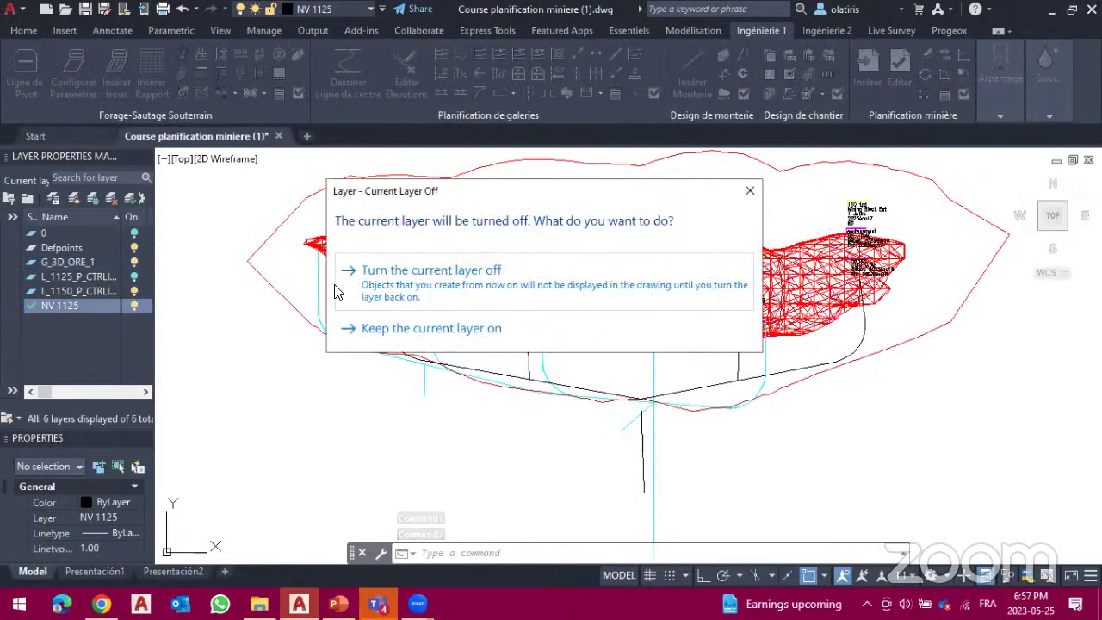
click(372, 277)
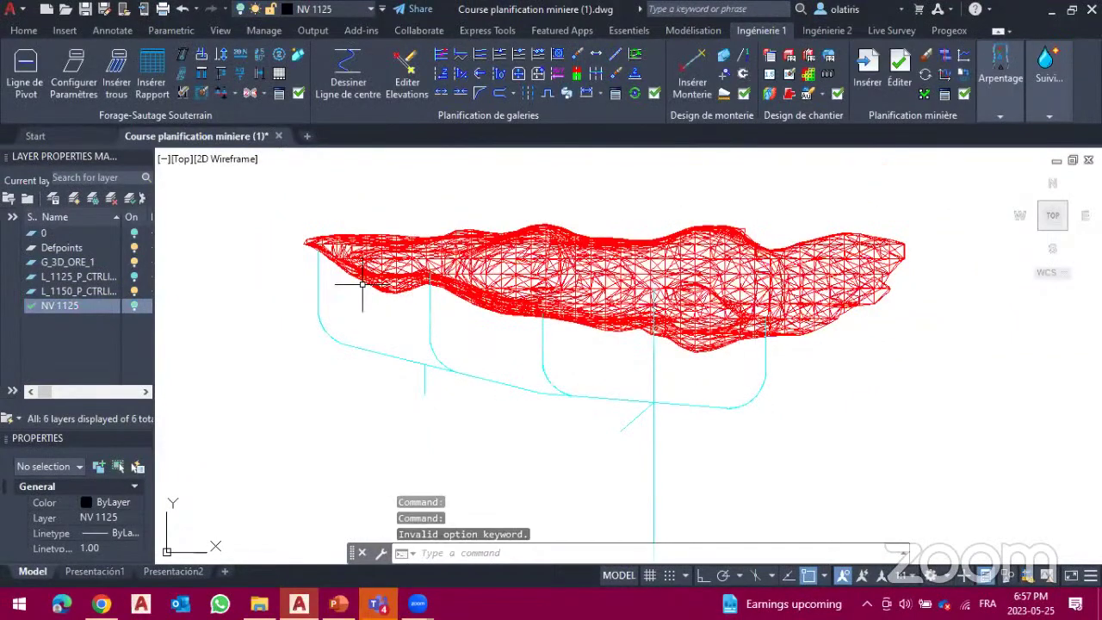
click(134, 233)
click(134, 262)
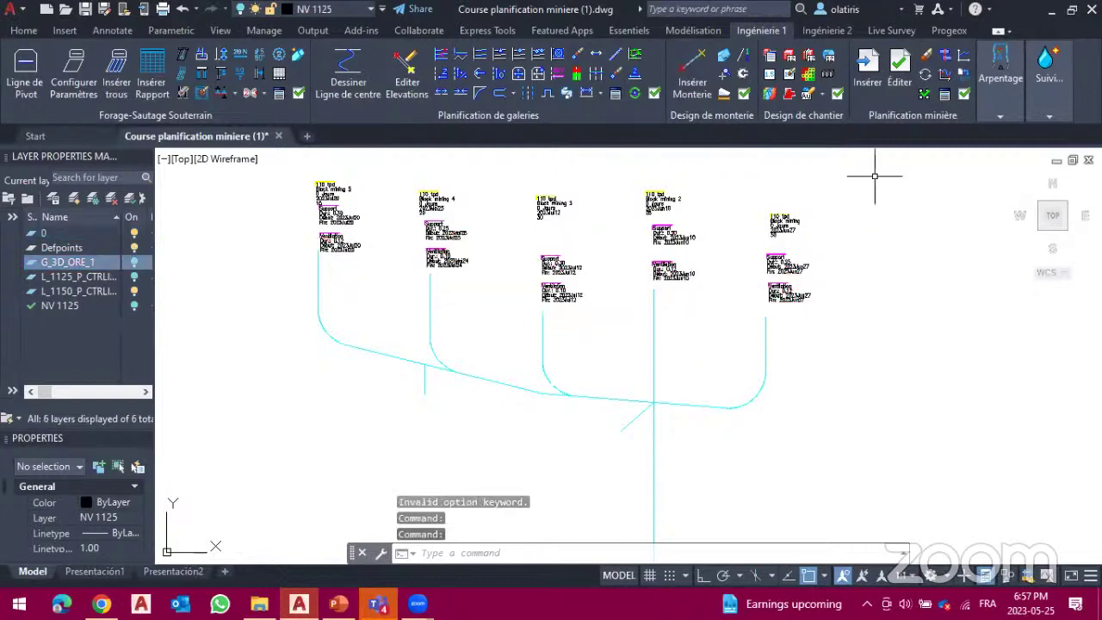
Step: Generate a monthly Graphique Gantt report from all level 1150 planning objects with date, duration, grade and tonnage annotations on layer NV 1125
click(945, 74)
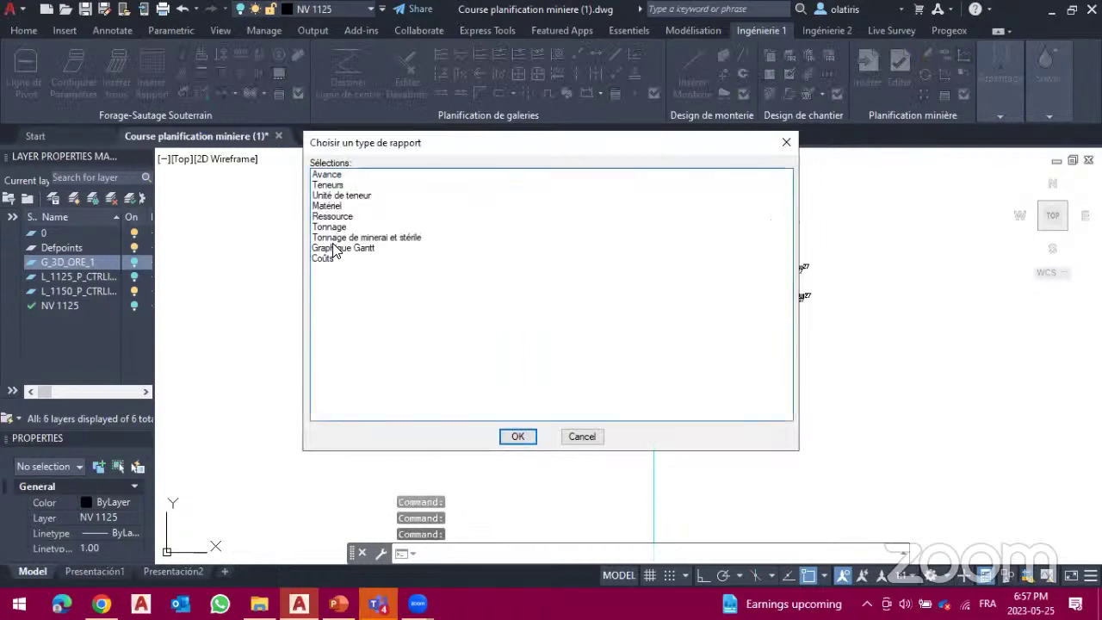
click(345, 250)
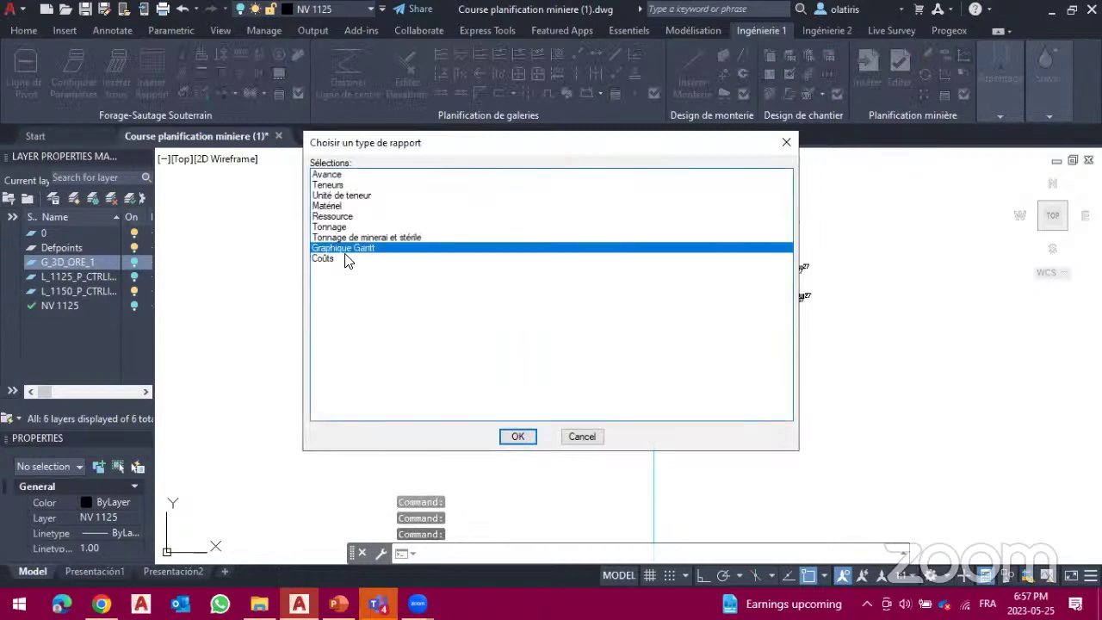
click(518, 437)
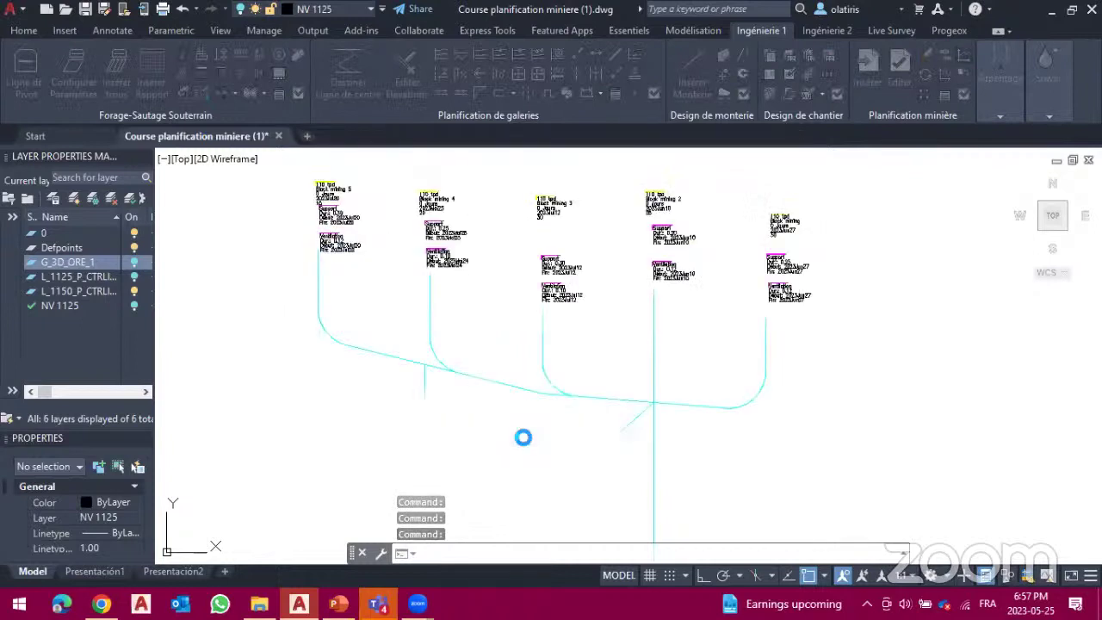
click(853, 430)
click(265, 170)
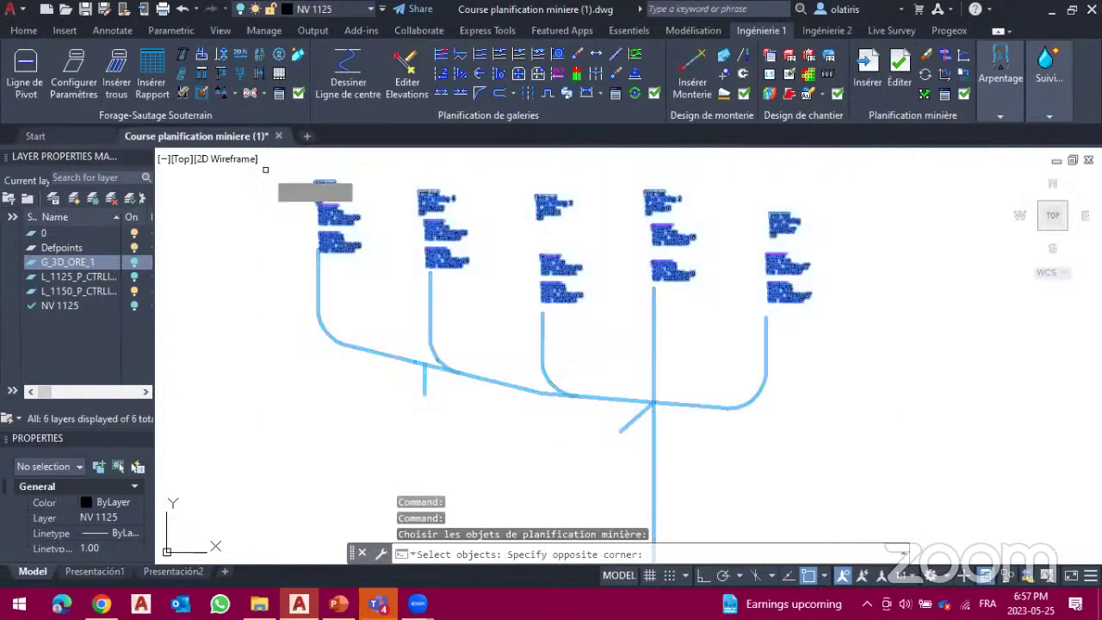
key(Return)
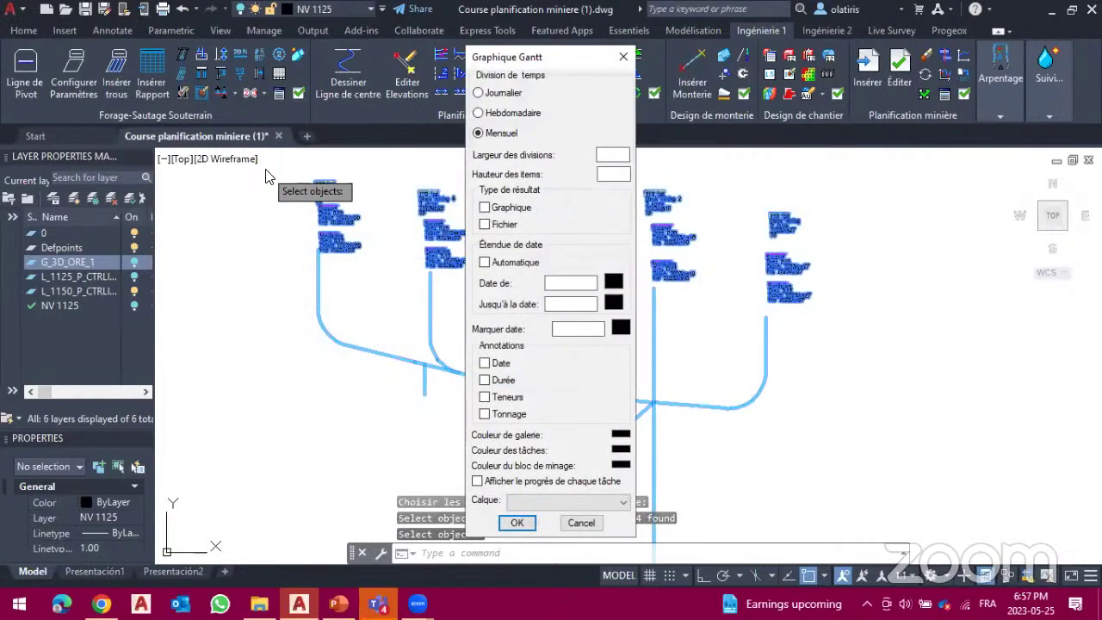
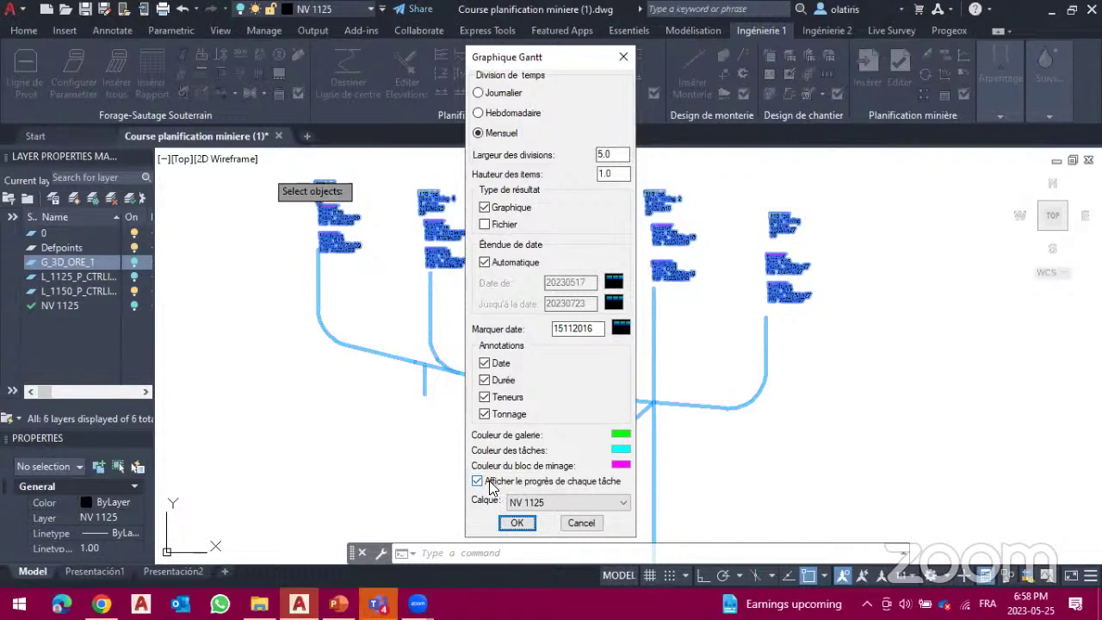
click(517, 525)
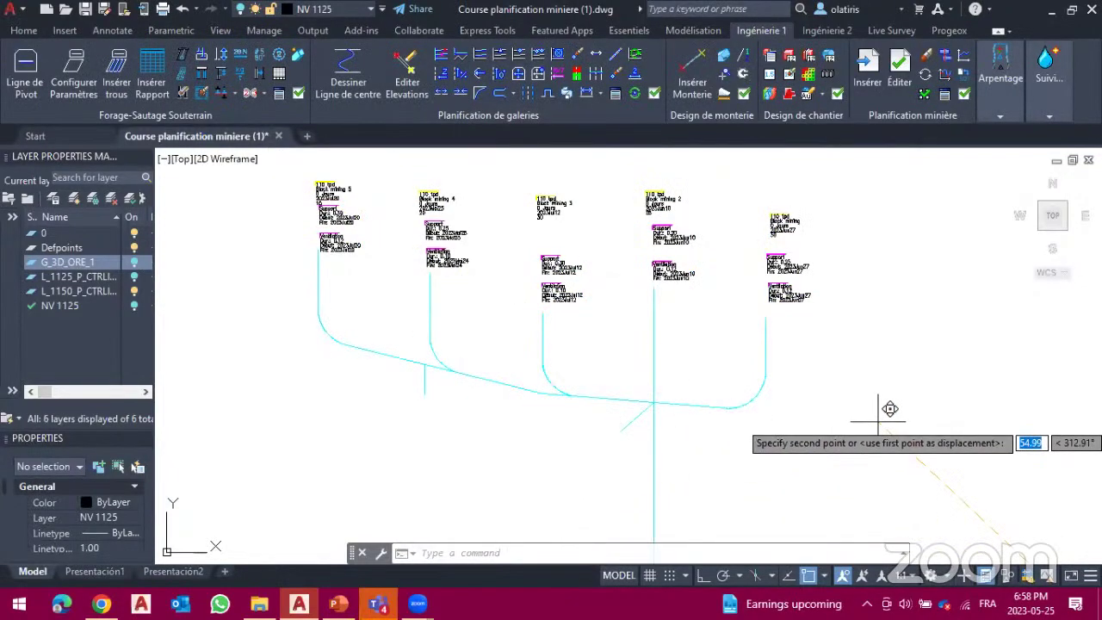
key(Escape)
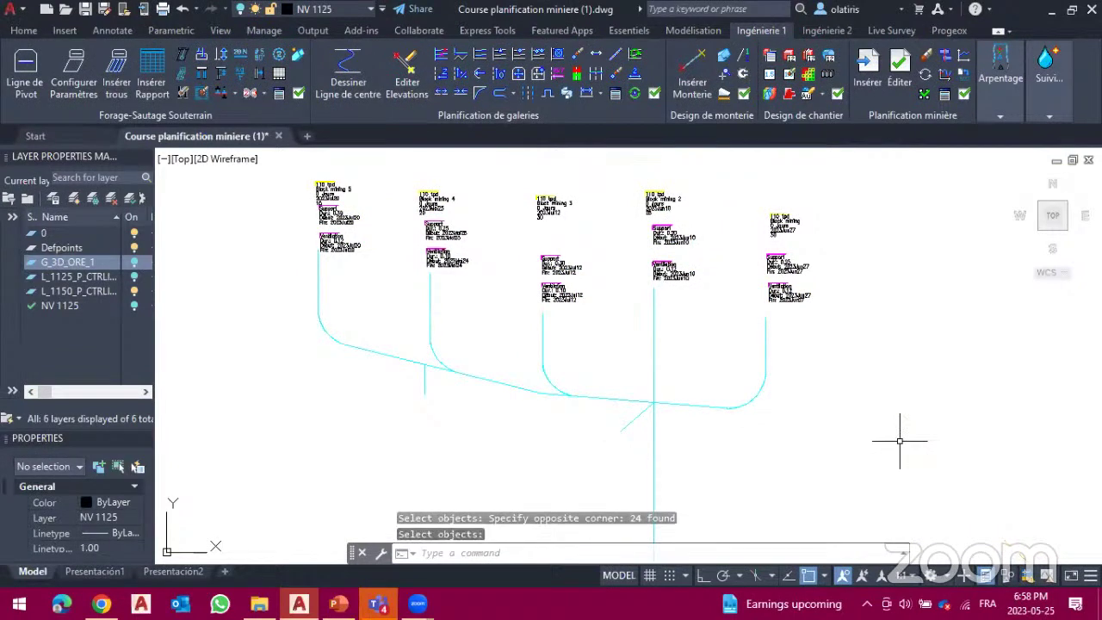
scroll(901, 441, down, 5)
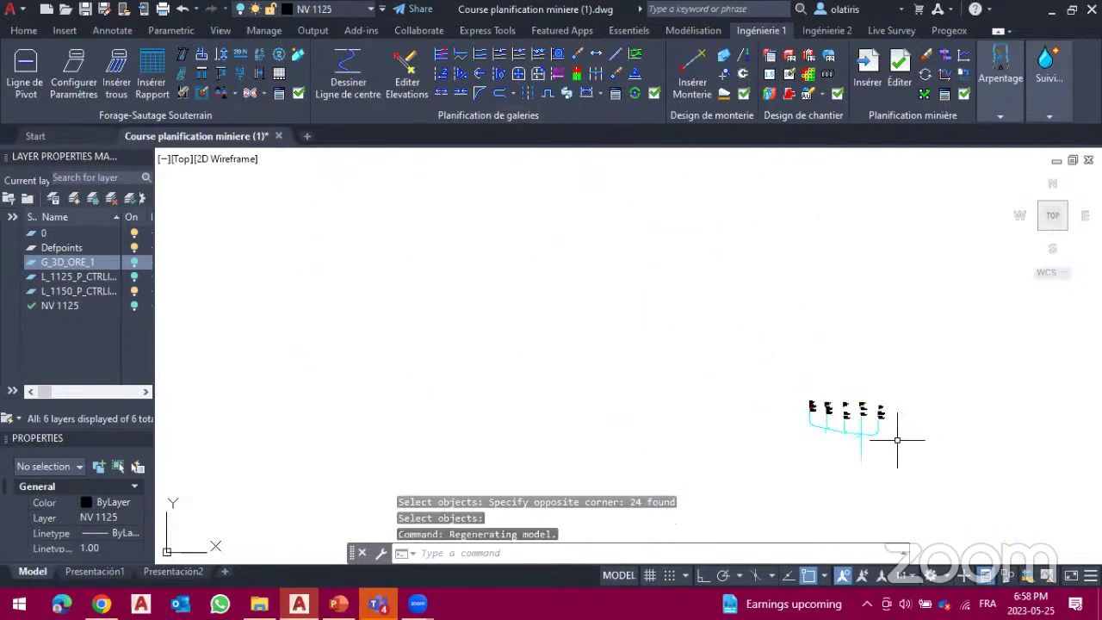
scroll(898, 441, down, 2)
click(993, 521)
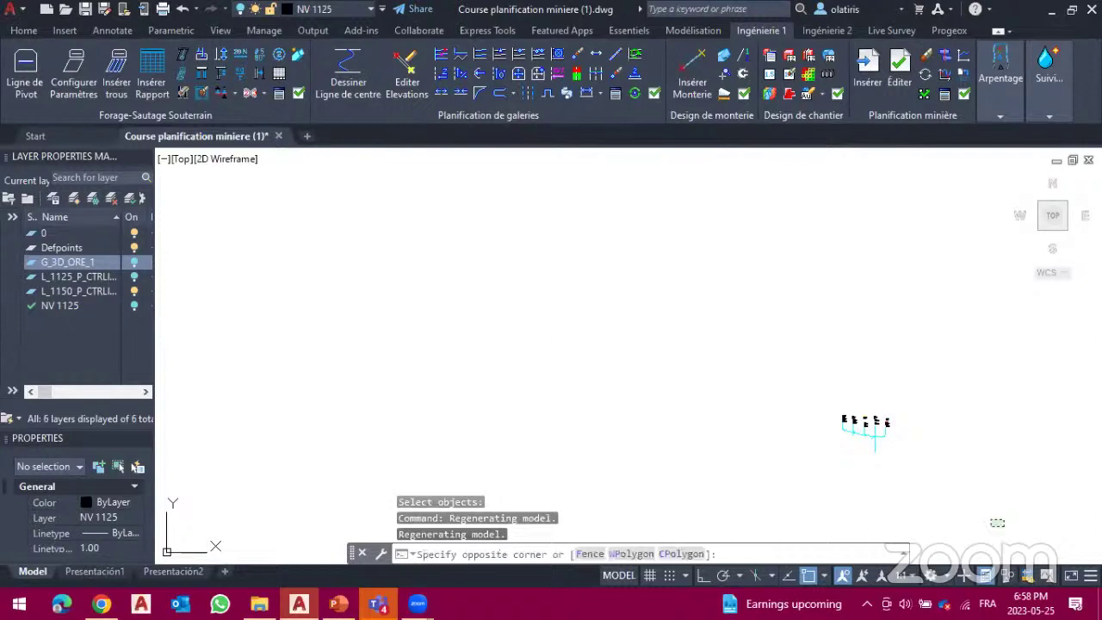
click(873, 390)
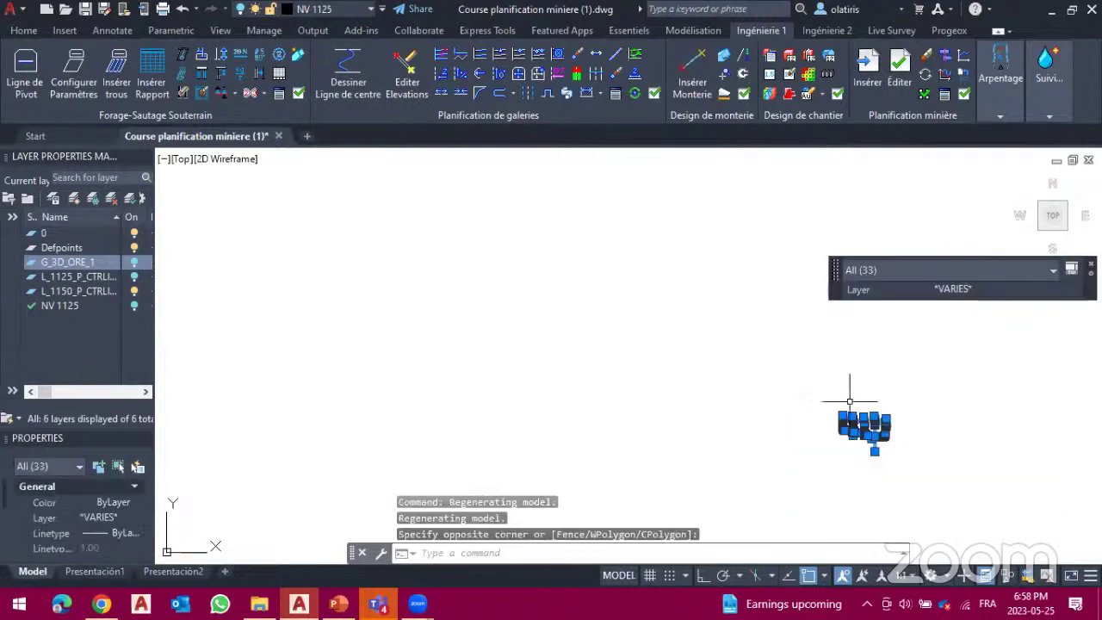
key(Escape)
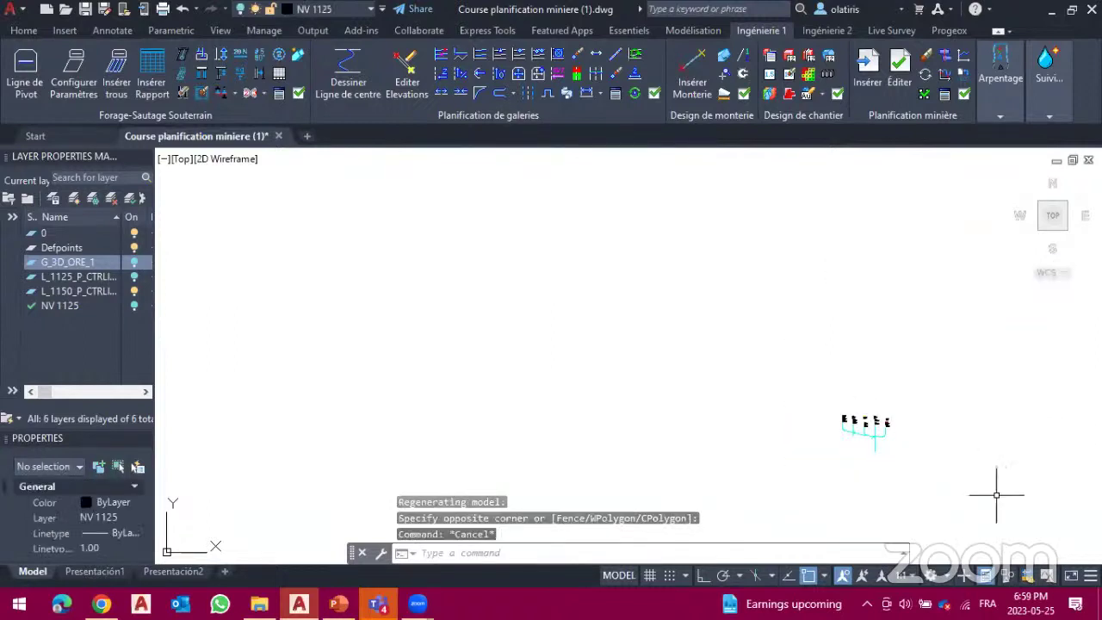
Step: Turn on the L_1125_P_CTRLINE and NV 1125 layers, keeping L_1150_P_CTRLINE on, to display the Gantt chart beside both levels
click(134, 277)
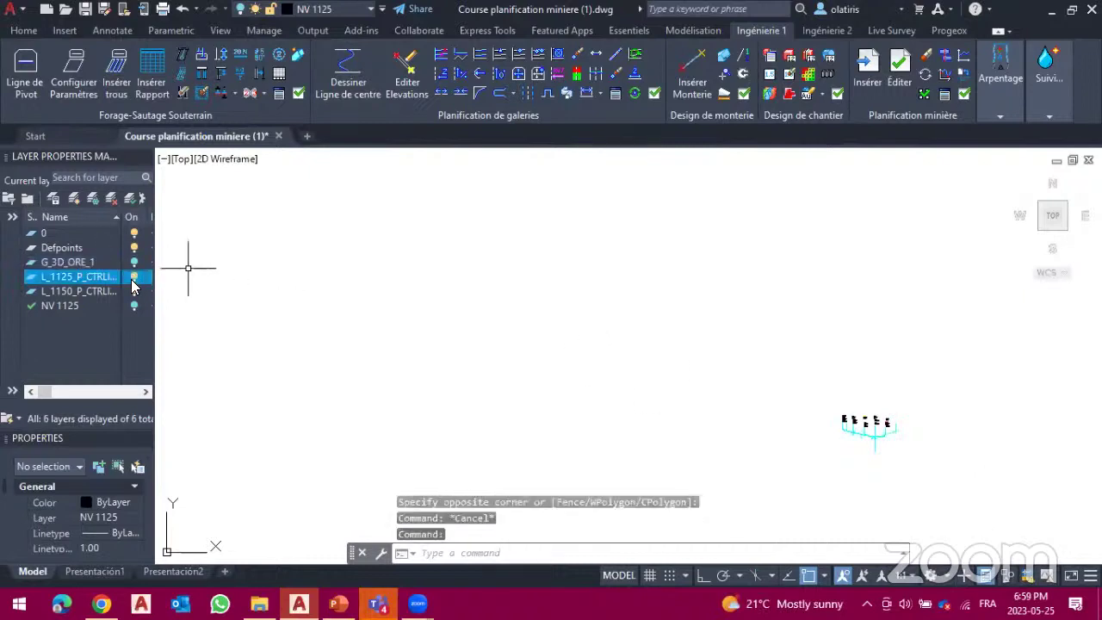
click(133, 292)
click(133, 306)
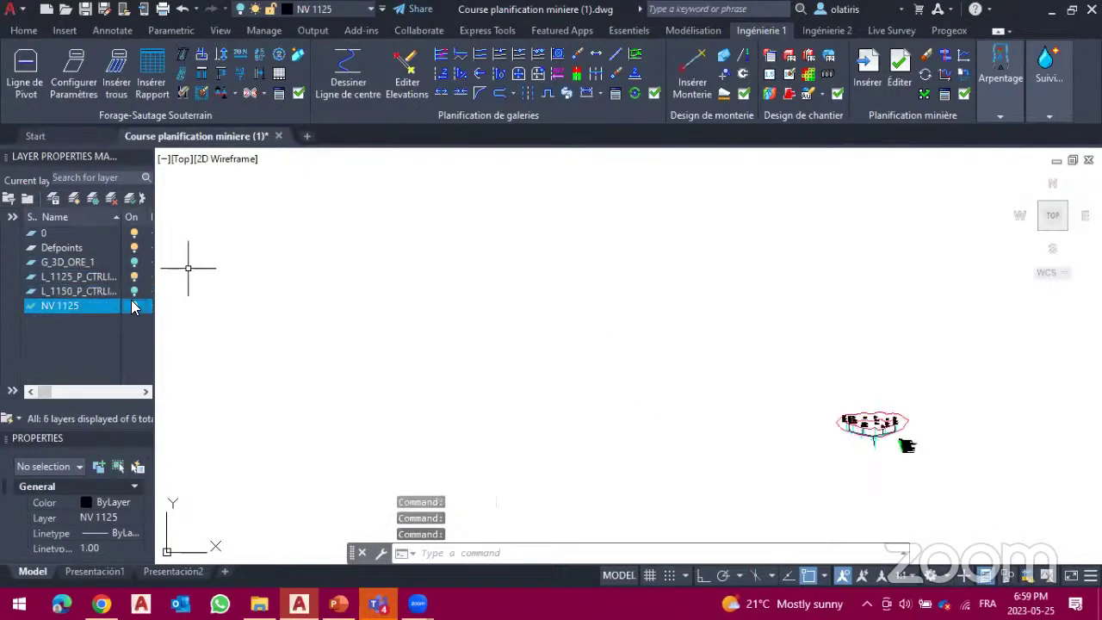
click(133, 291)
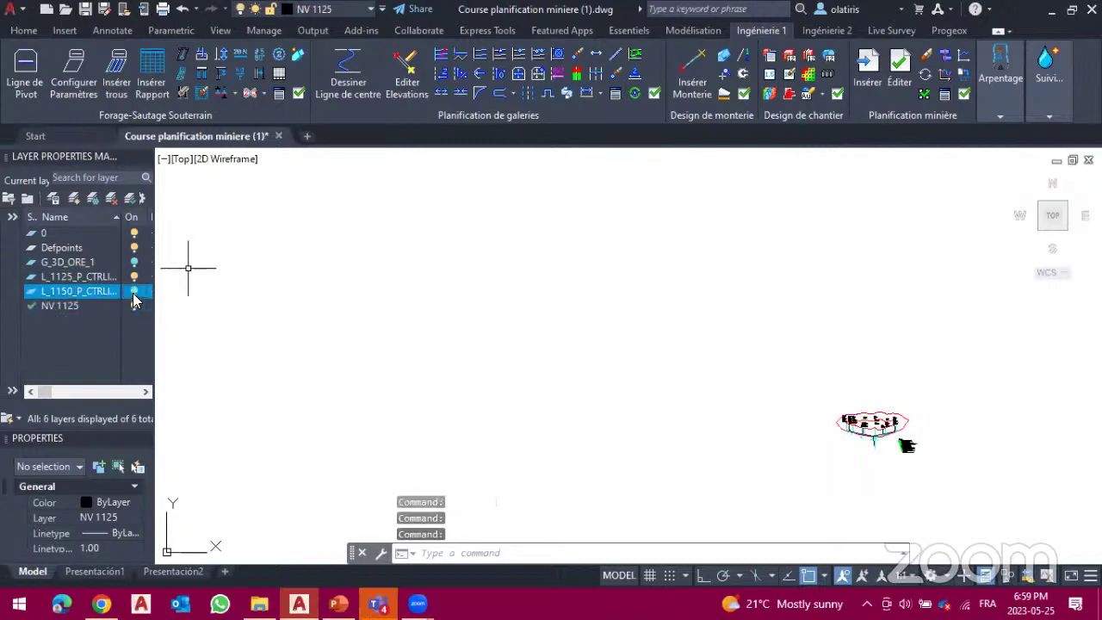
scroll(921, 467, up, 2)
scroll(921, 466, up, 5)
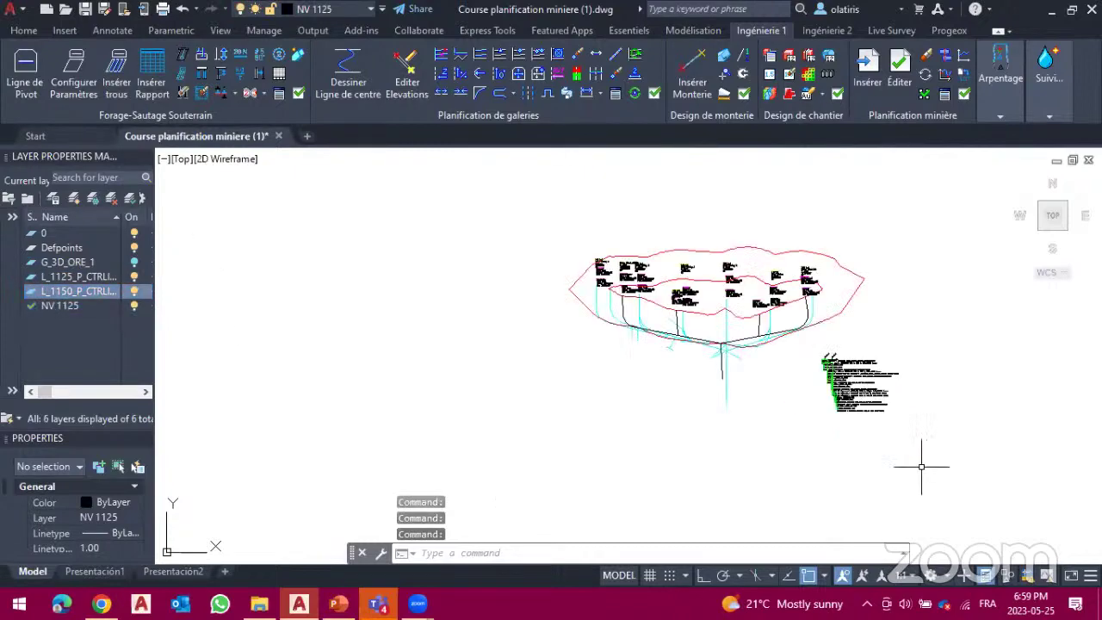
scroll(921, 466, down, 2)
scroll(921, 467, up, 1)
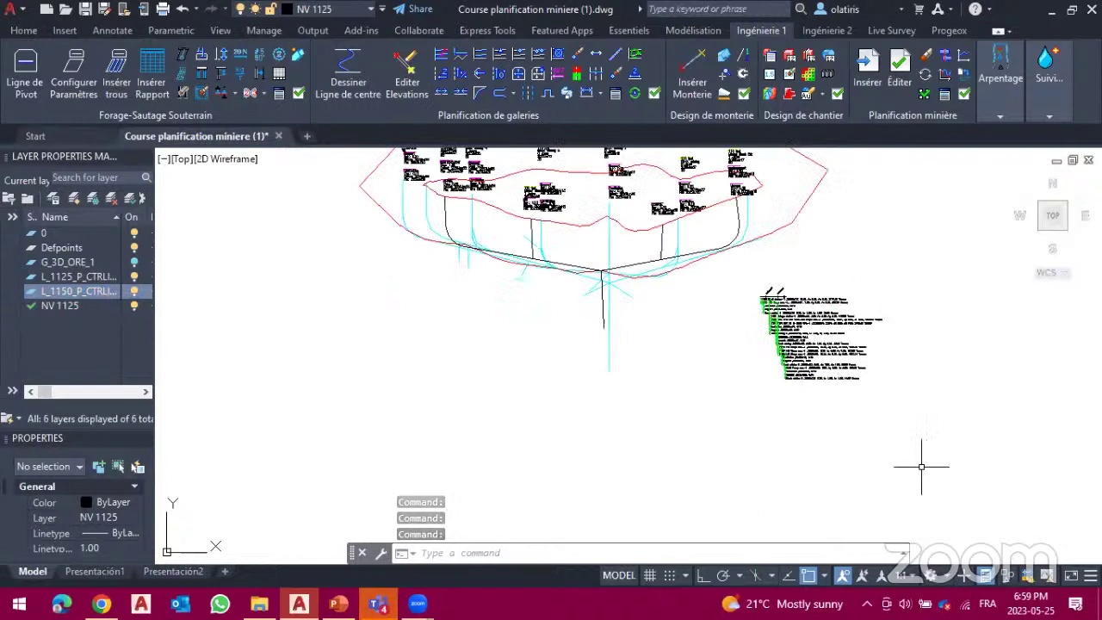
Step: Create a new layer named DIAGRAMME NV 1150
click(74, 199)
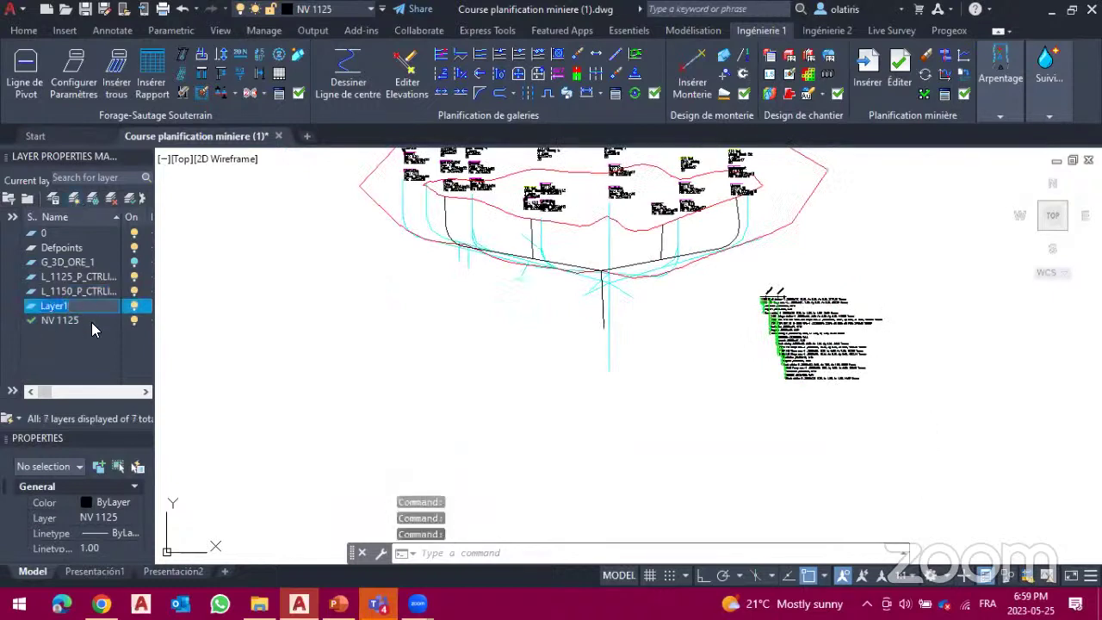
text(DIAGRAMME NV)
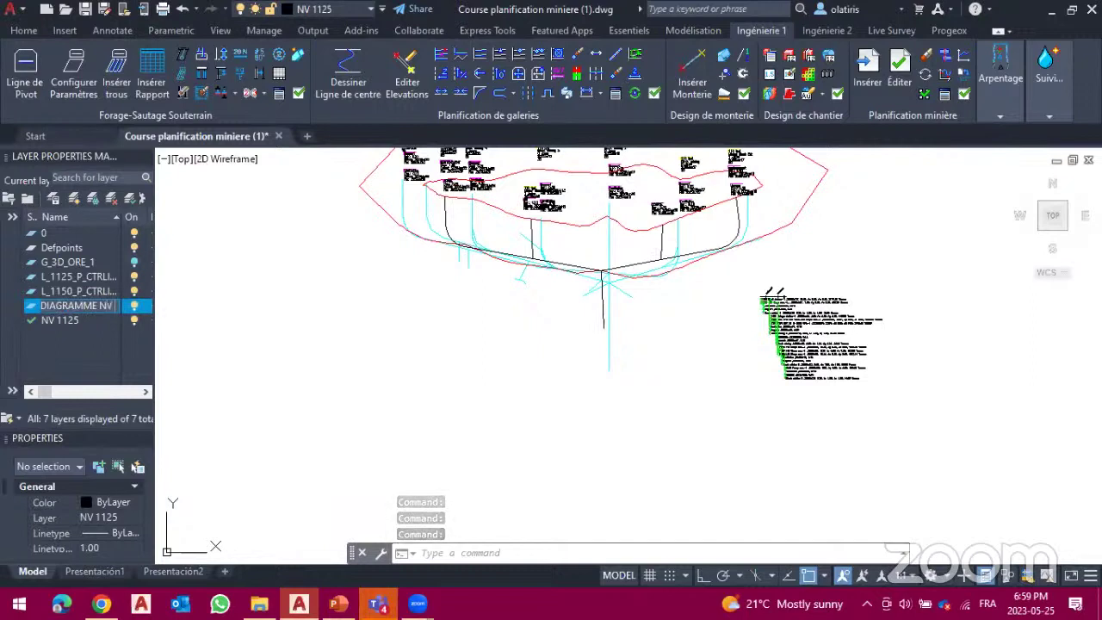
text( 1)
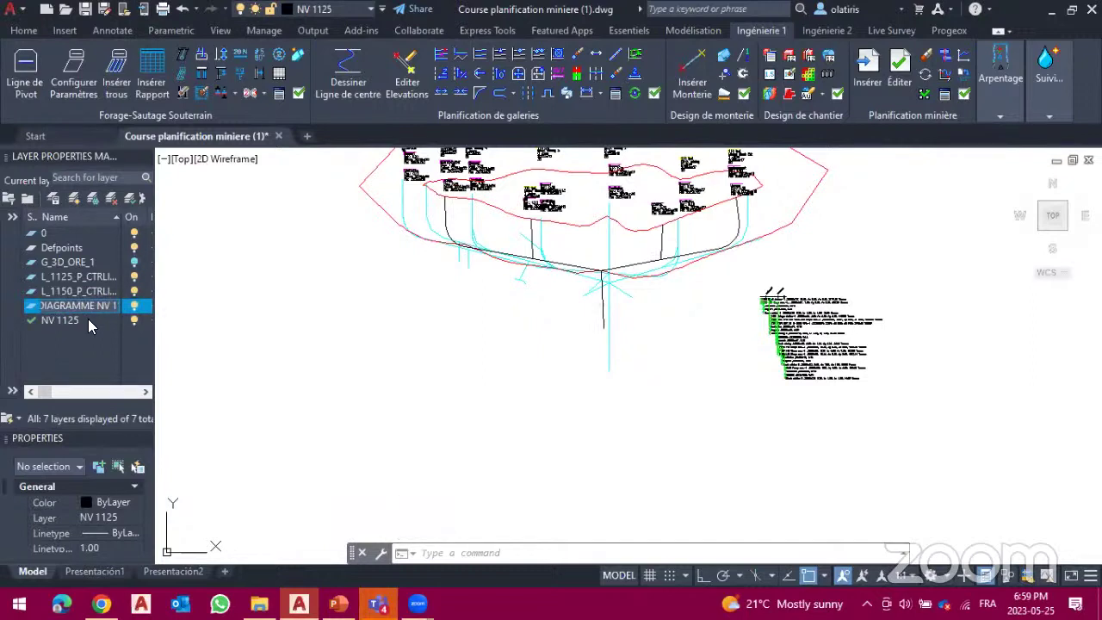
text(150)
key(Return)
Step: Move all the Gantt chart objects onto the DIAGRAMME NV 1150 layer
click(885, 414)
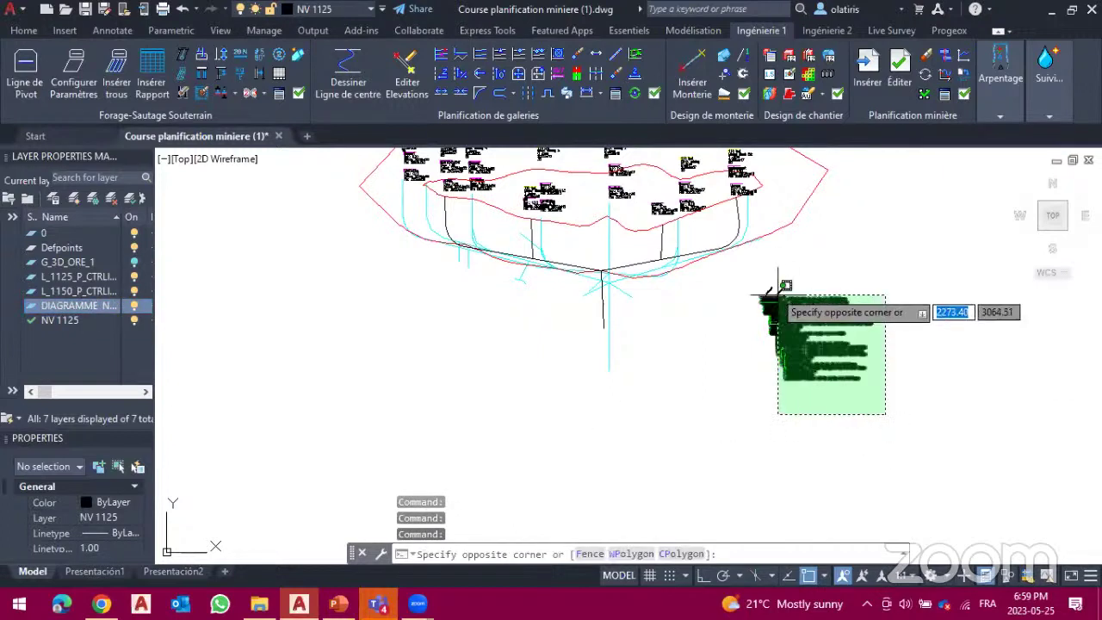
click(724, 241)
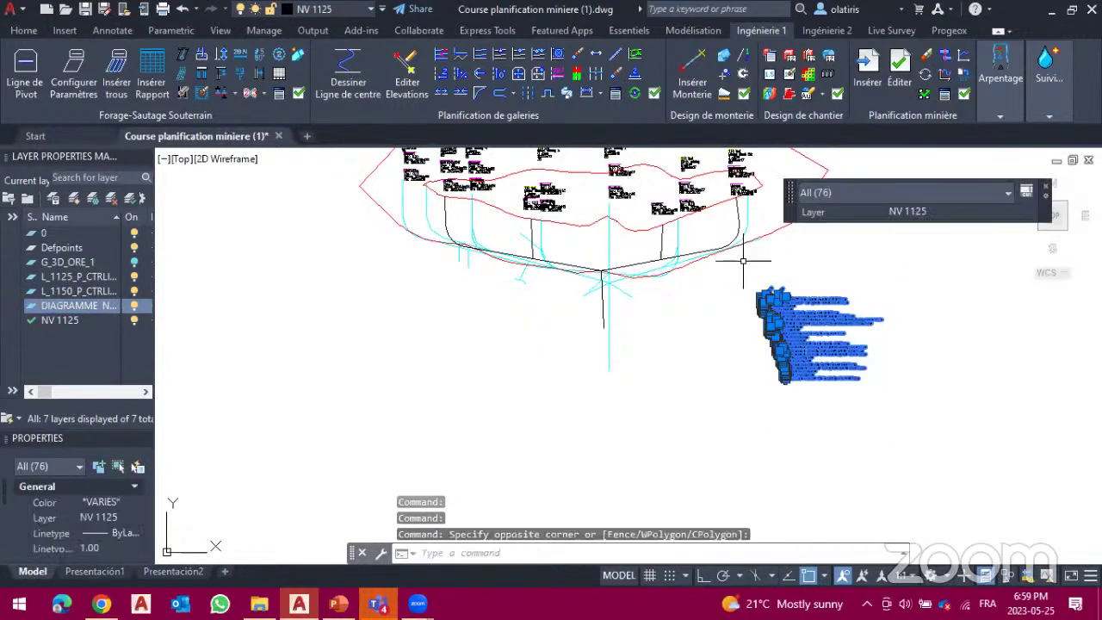
click(336, 10)
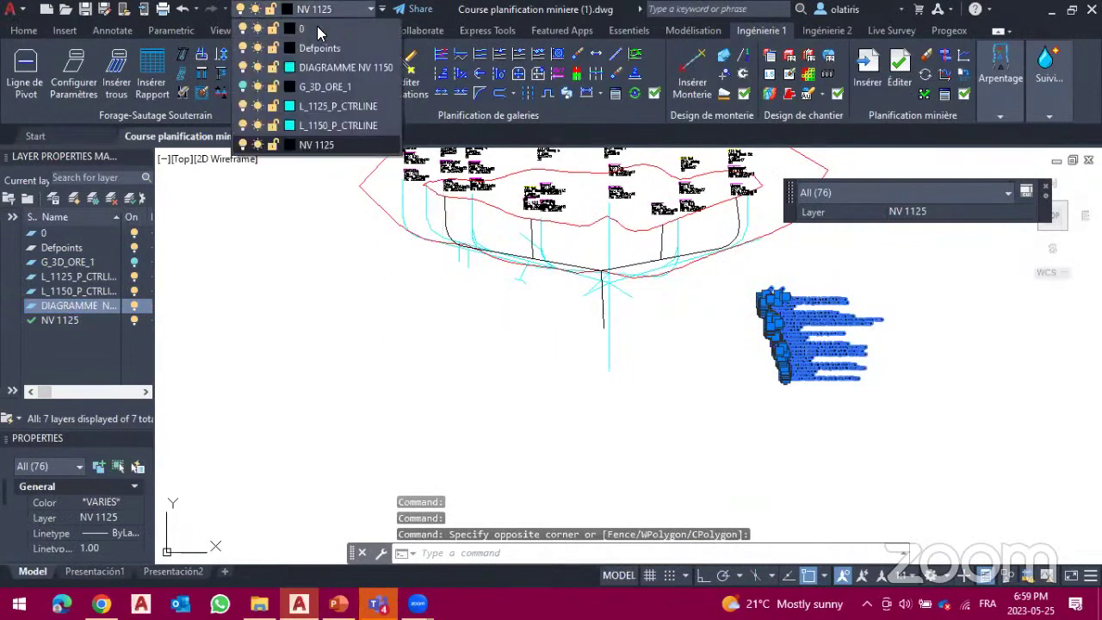
click(338, 68)
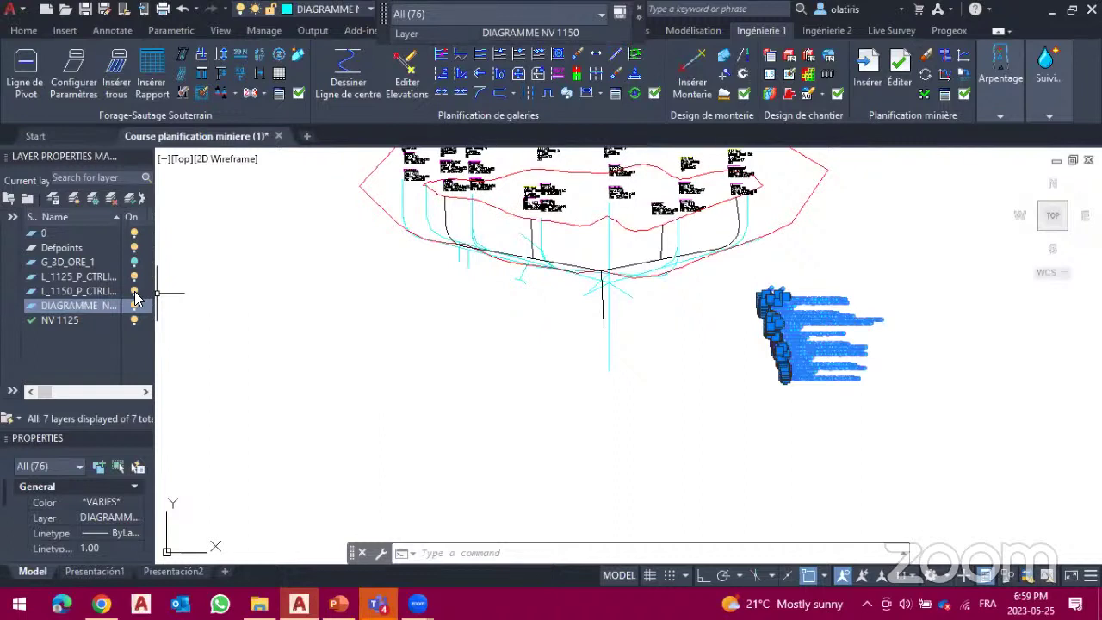
Step: Turn off layers L_1125_P_CTRLINE, 0 and the current NV 1125, keeping L_1150_P_CTRLINE and the Gantt chart layer on
click(136, 293)
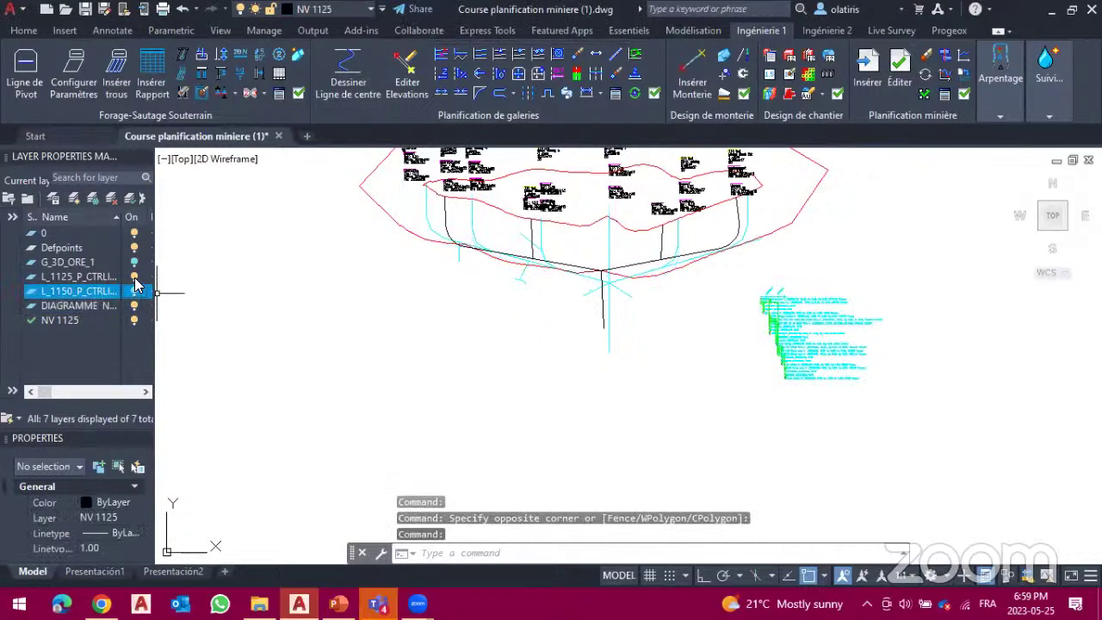
click(135, 277)
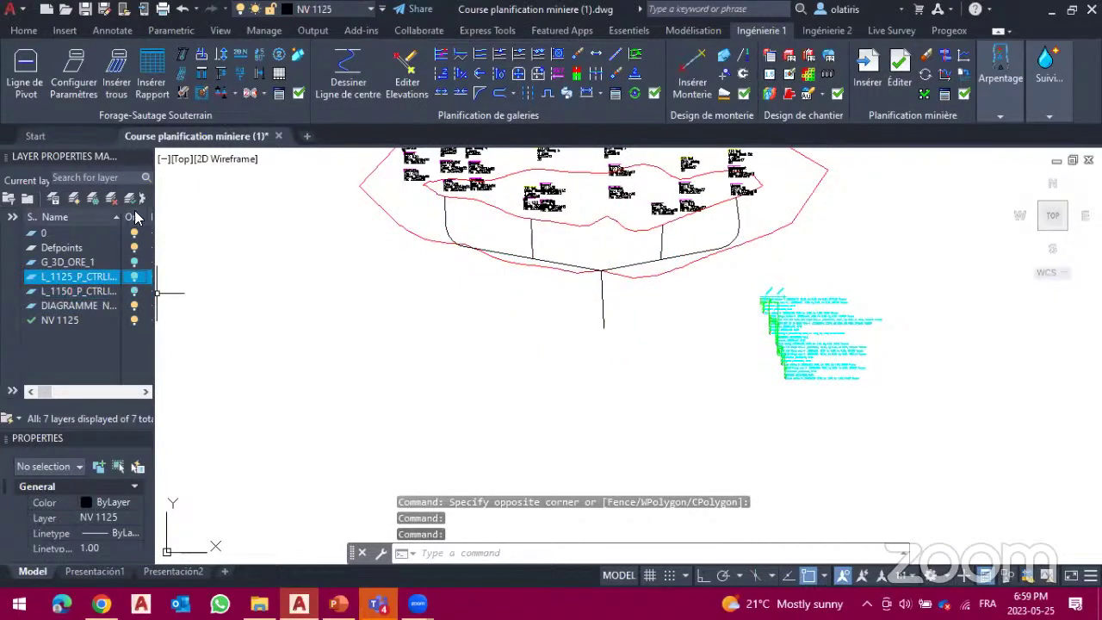
click(134, 233)
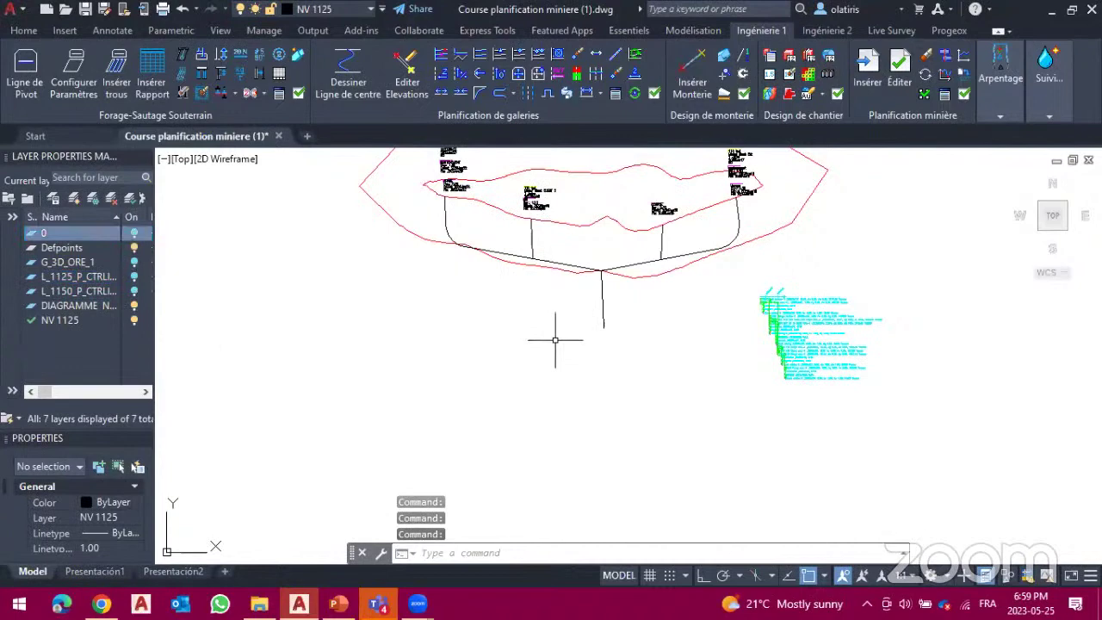
click(134, 291)
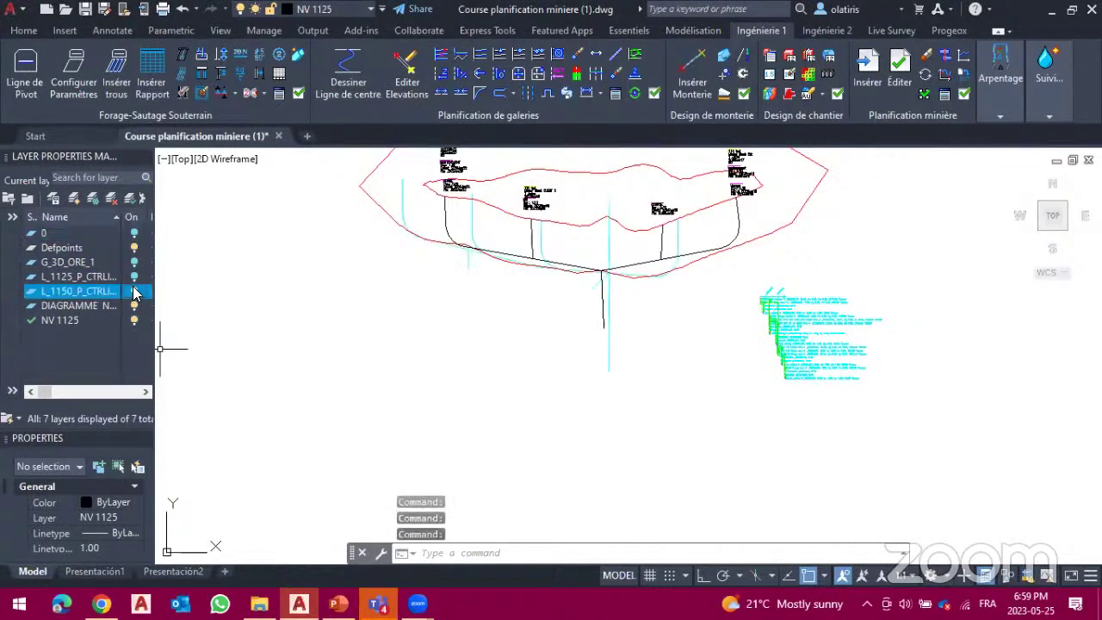
click(134, 321)
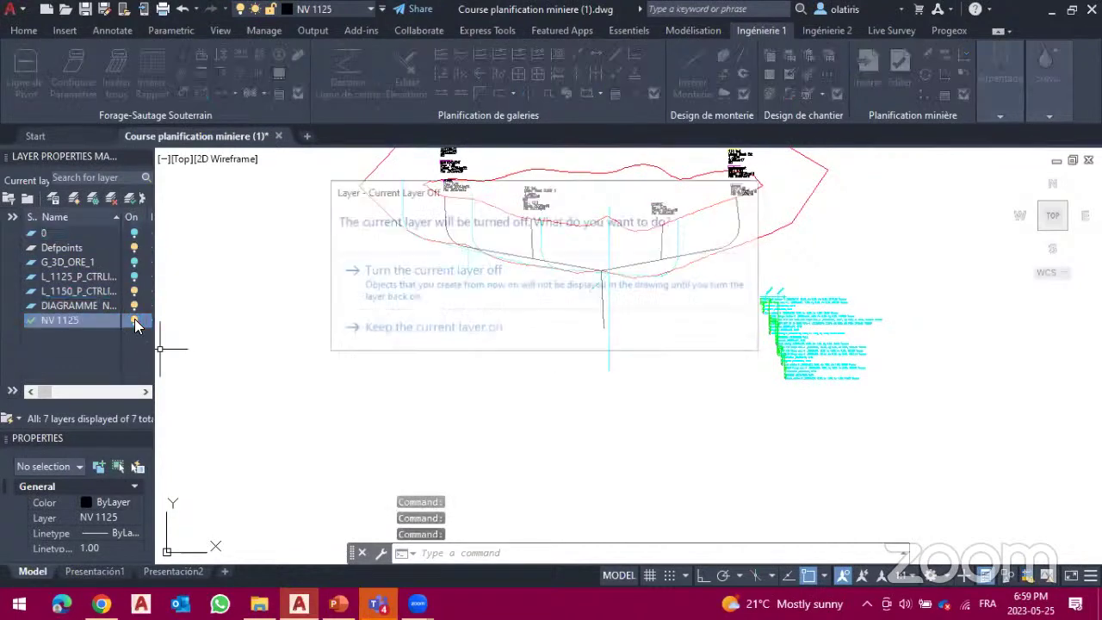
click(416, 298)
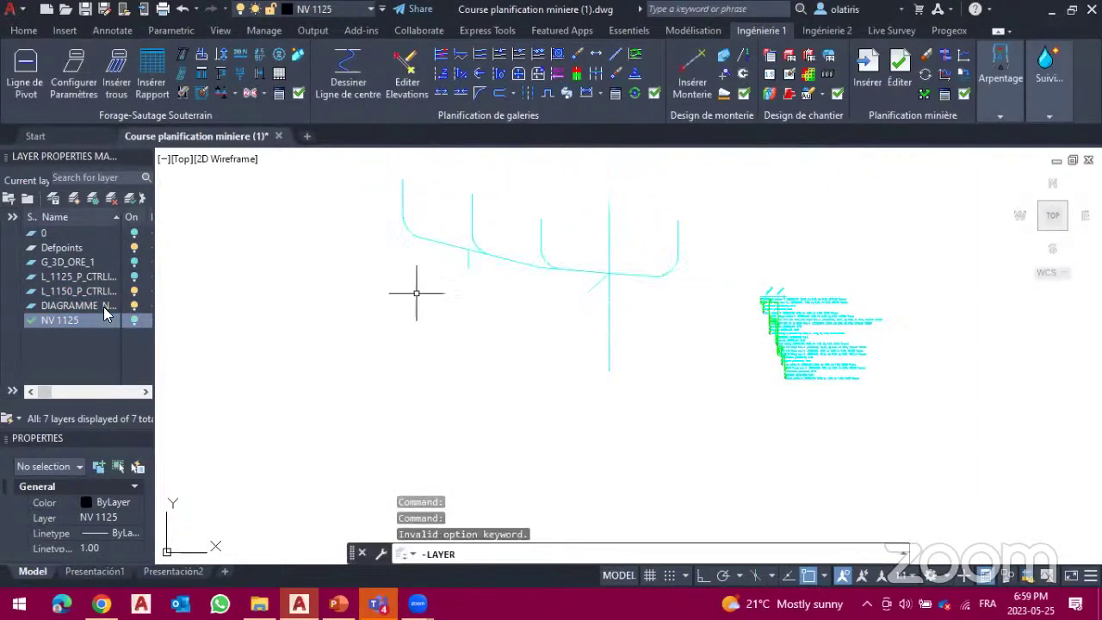
Step: Make L_1150_P_CTRLINE the current layer and turn layer 0 on to display the level 1150 annotations
double_click(53, 293)
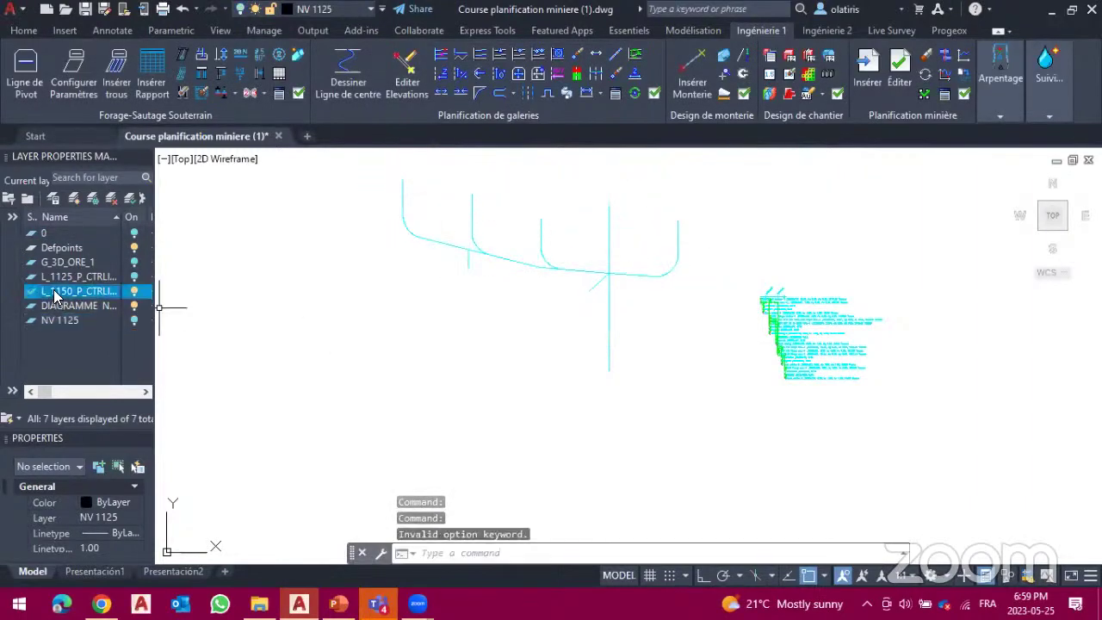
click(133, 234)
click(133, 234)
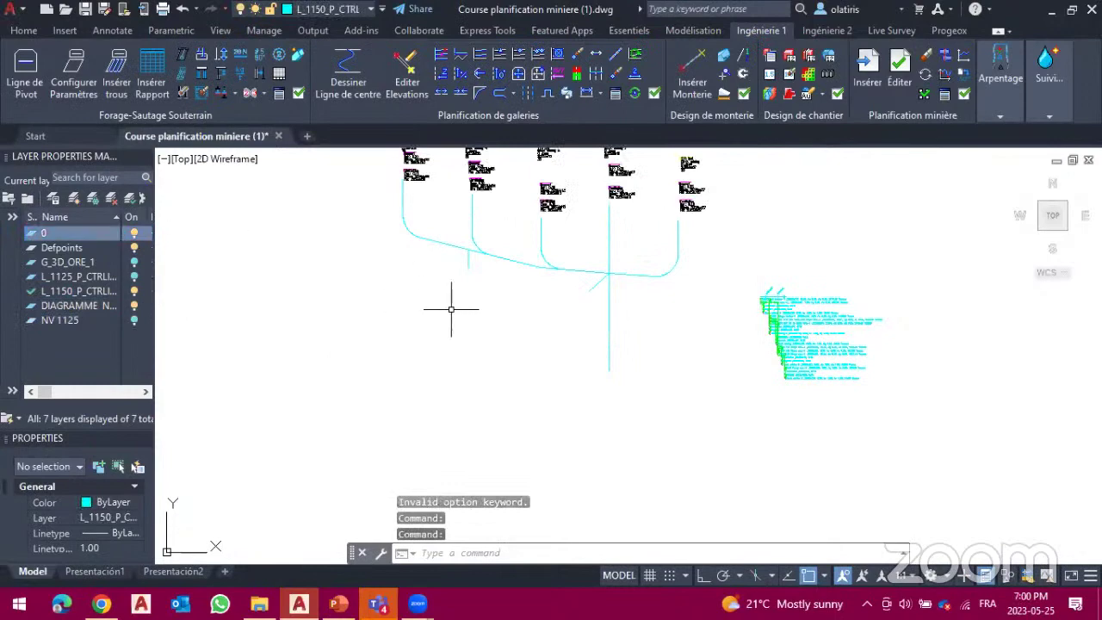
Step: Examine the Gantt chart's monthly timeline, the 1150 Shaft Access-1 bar and the link lines between the first tasks
scroll(902, 369, up, 2)
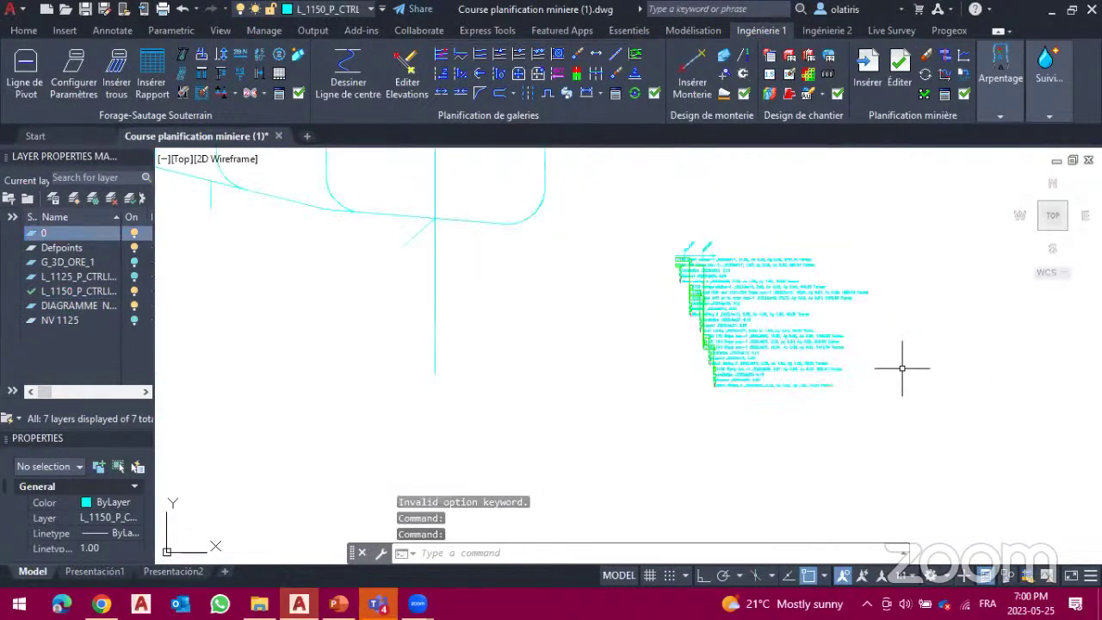
scroll(903, 369, down, 2)
scroll(898, 368, up, 4)
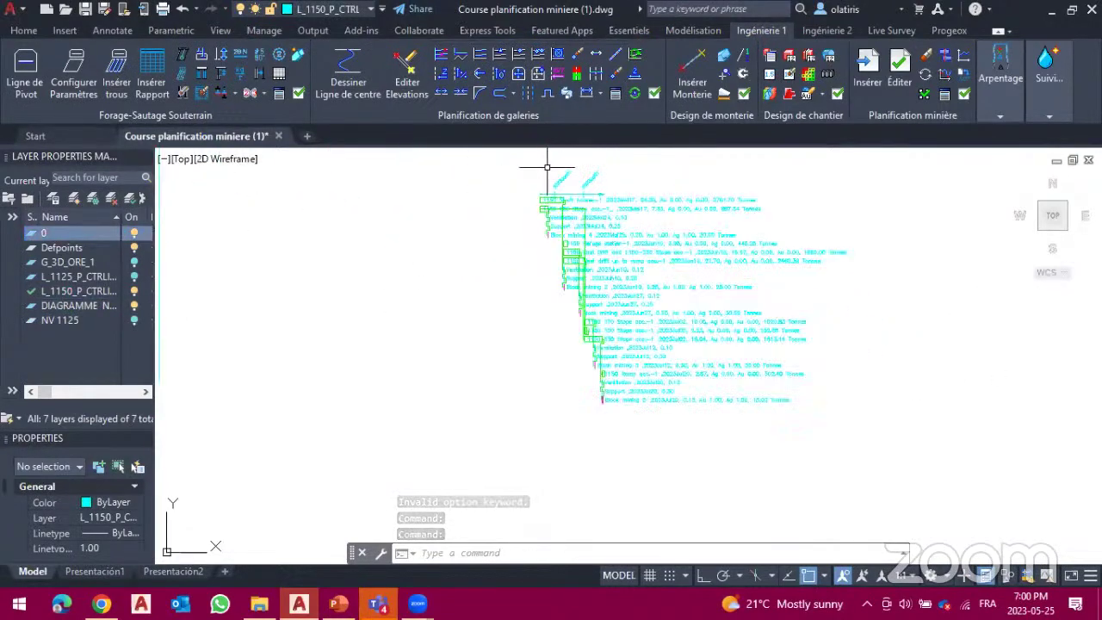
scroll(550, 170, up, 4)
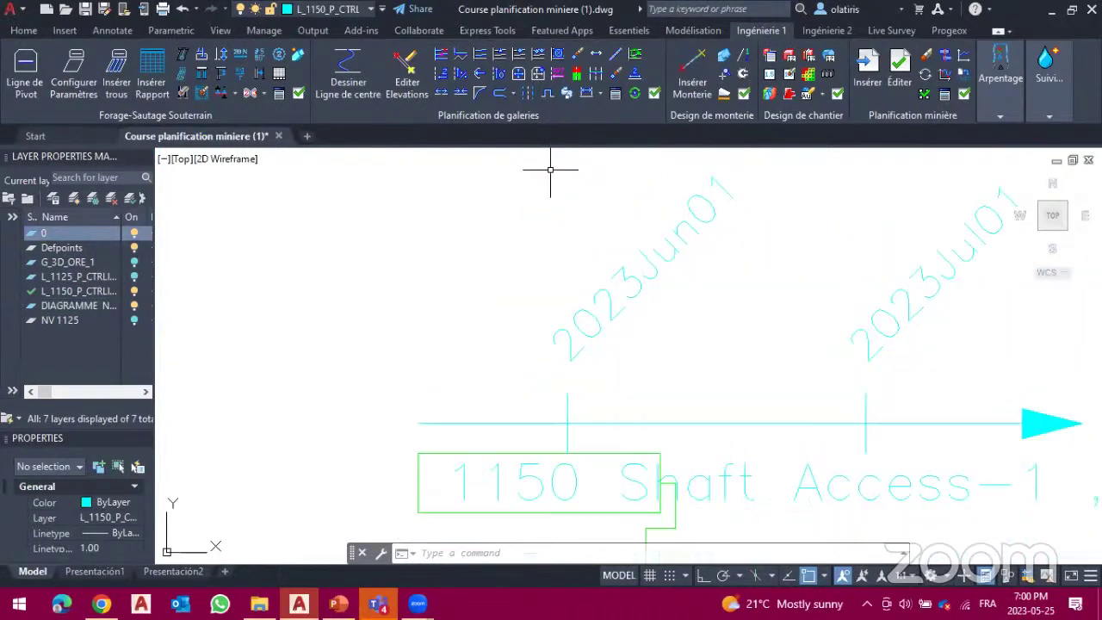
scroll(548, 176, down, 1)
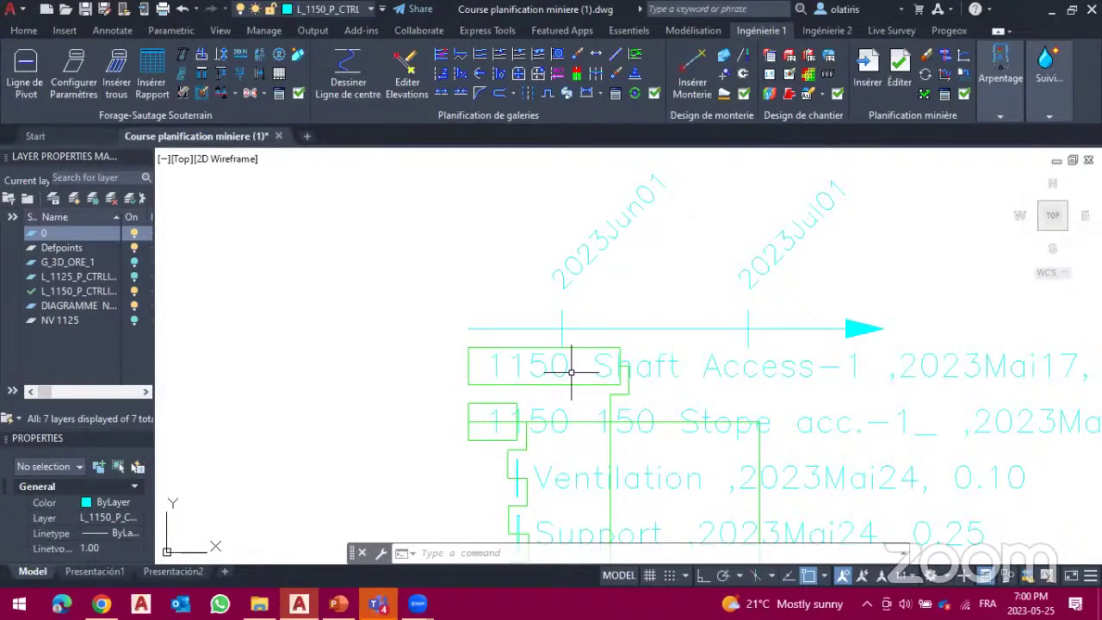
scroll(571, 372, down, 8)
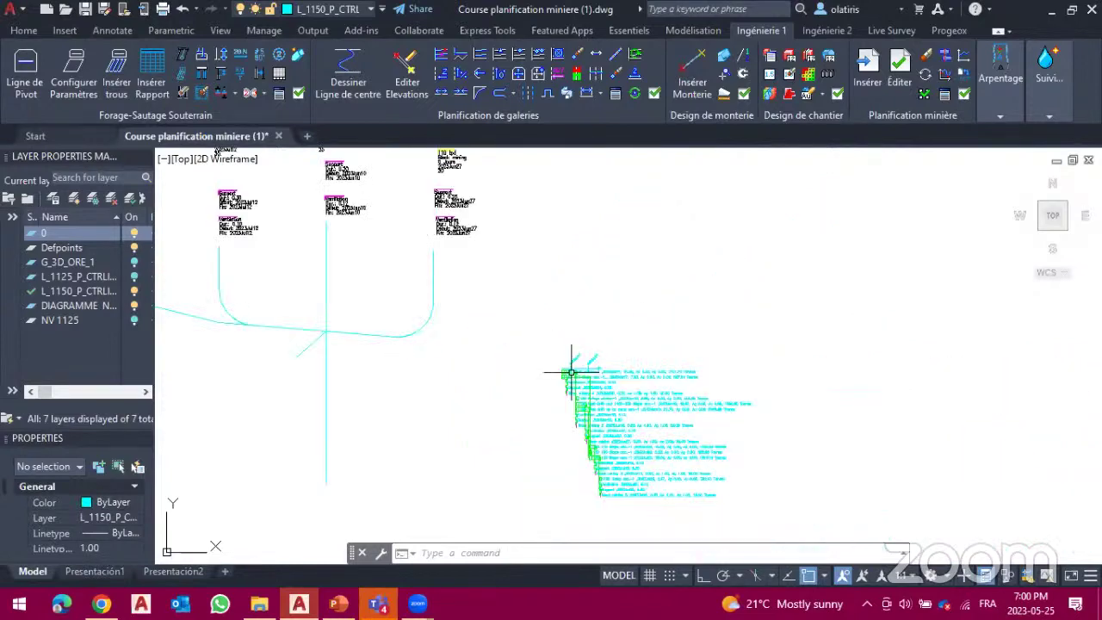
scroll(571, 379, up, 3)
scroll(571, 379, up, 5)
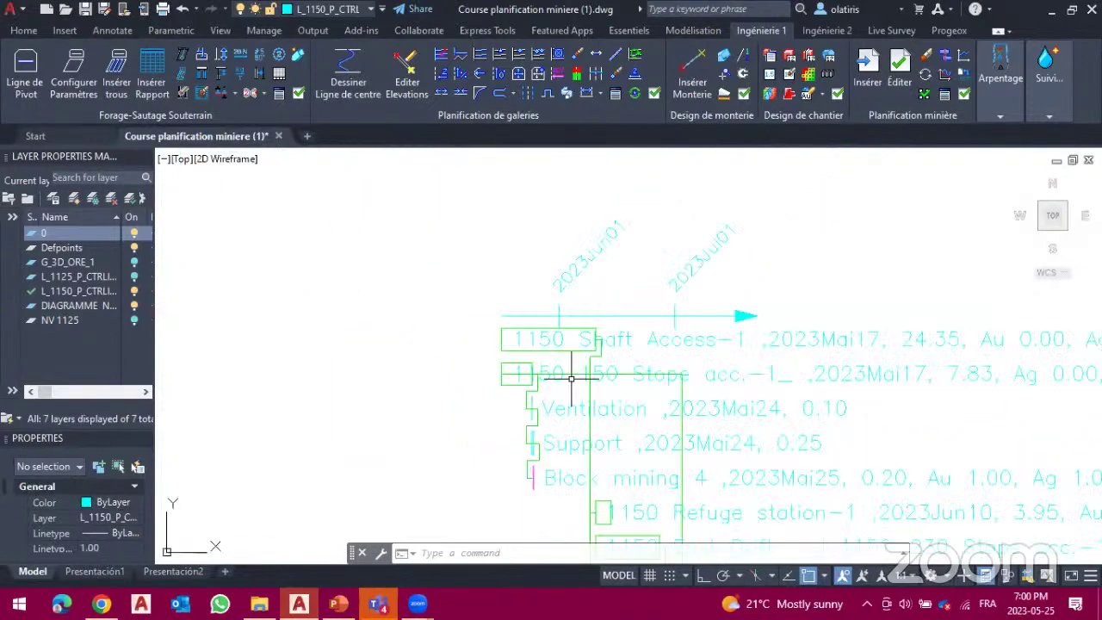
scroll(571, 379, up, 2)
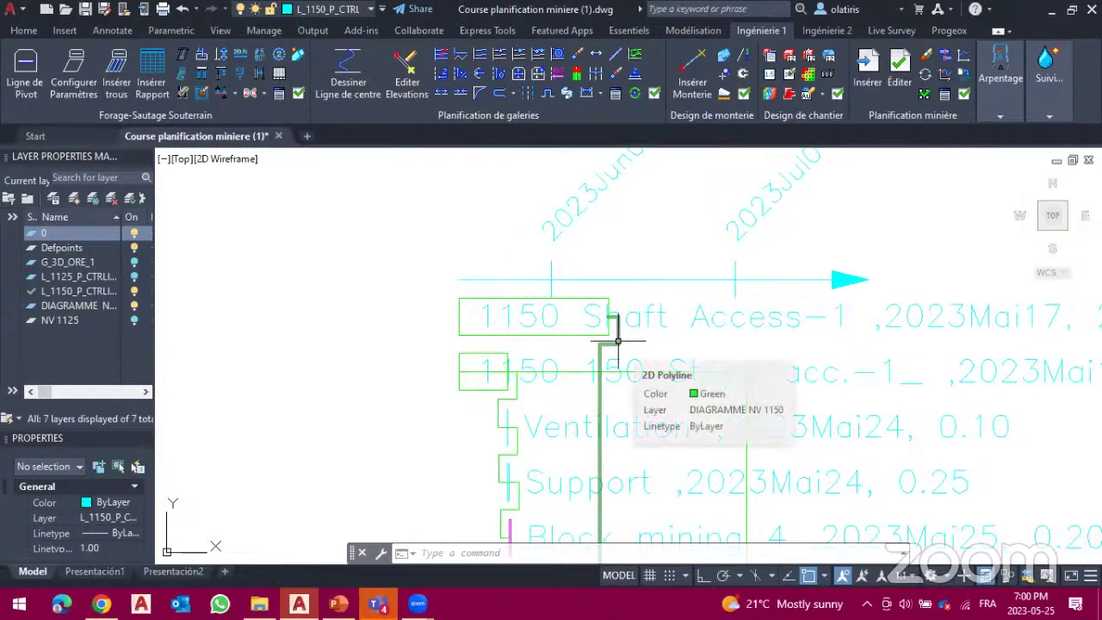
scroll(618, 341, down, 2)
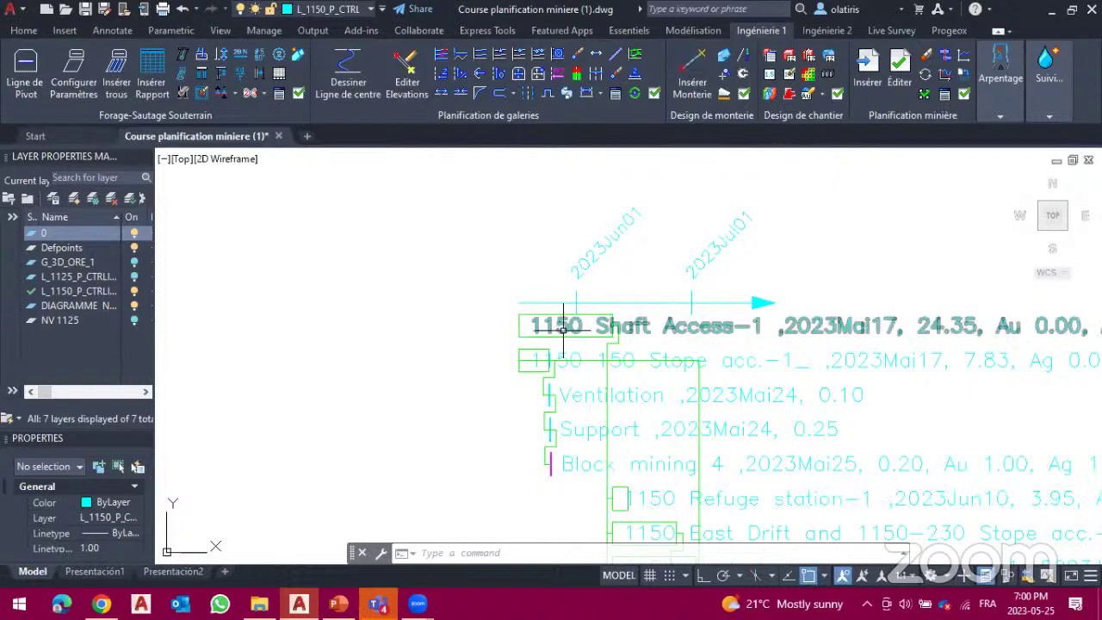
mouse_move(564, 328)
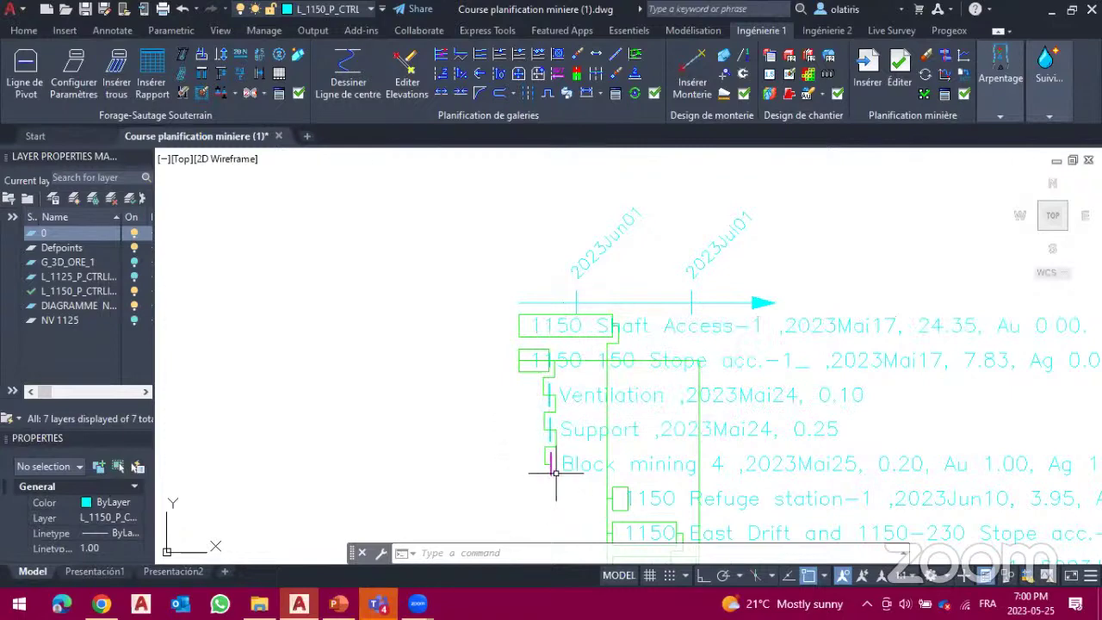
Step: Inspect the Ventilation, Support and Block mining tasks in the Gantt chart, from Block mining 4 down to Block mining 5
scroll(555, 474, up, 8)
scroll(556, 472, down, 4)
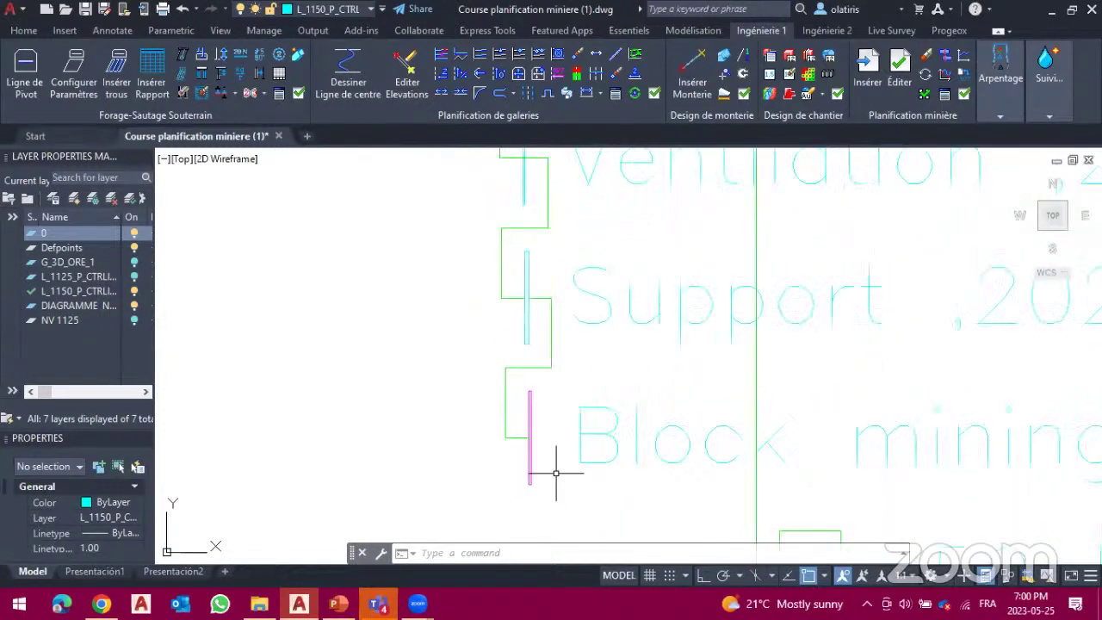
scroll(551, 460, up, 3)
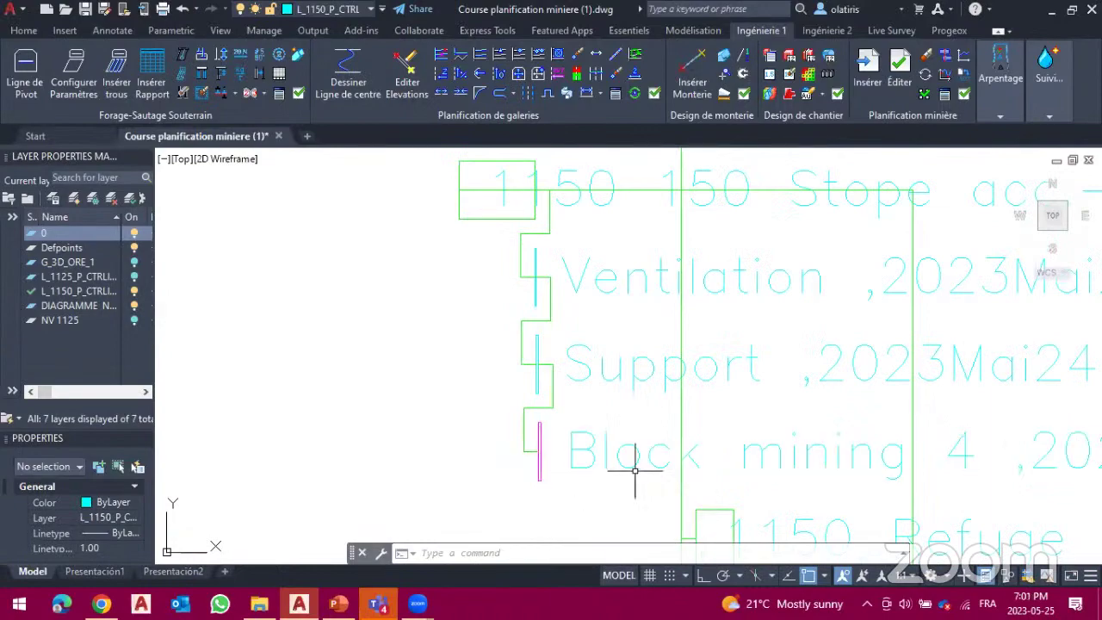
scroll(635, 469, down, 6)
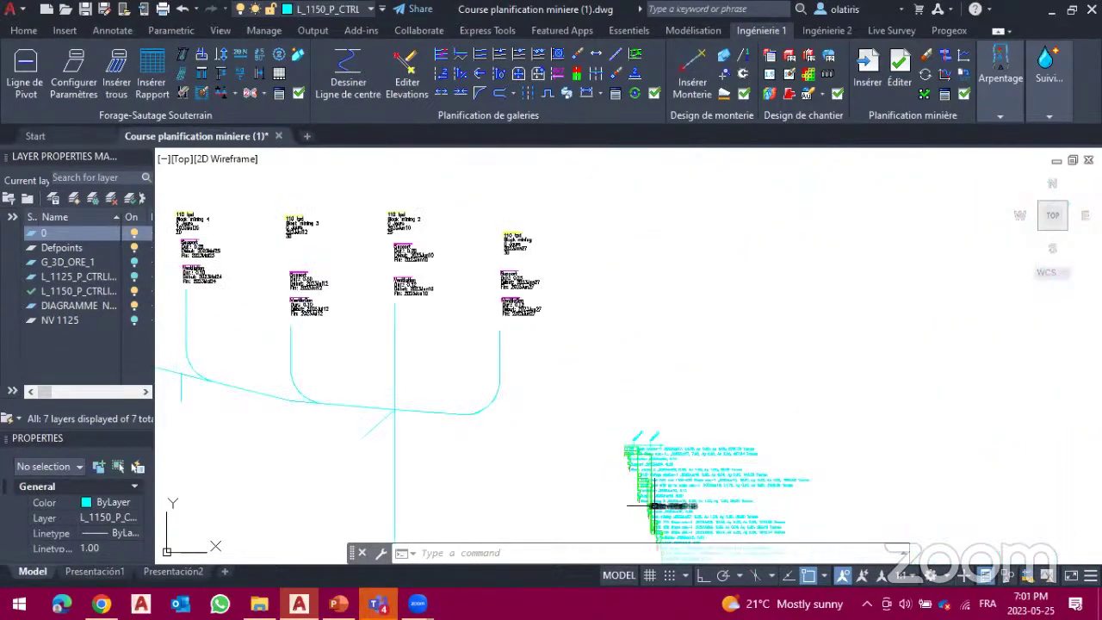
scroll(635, 469, up, 3)
scroll(659, 505, up, 5)
scroll(654, 504, down, 10)
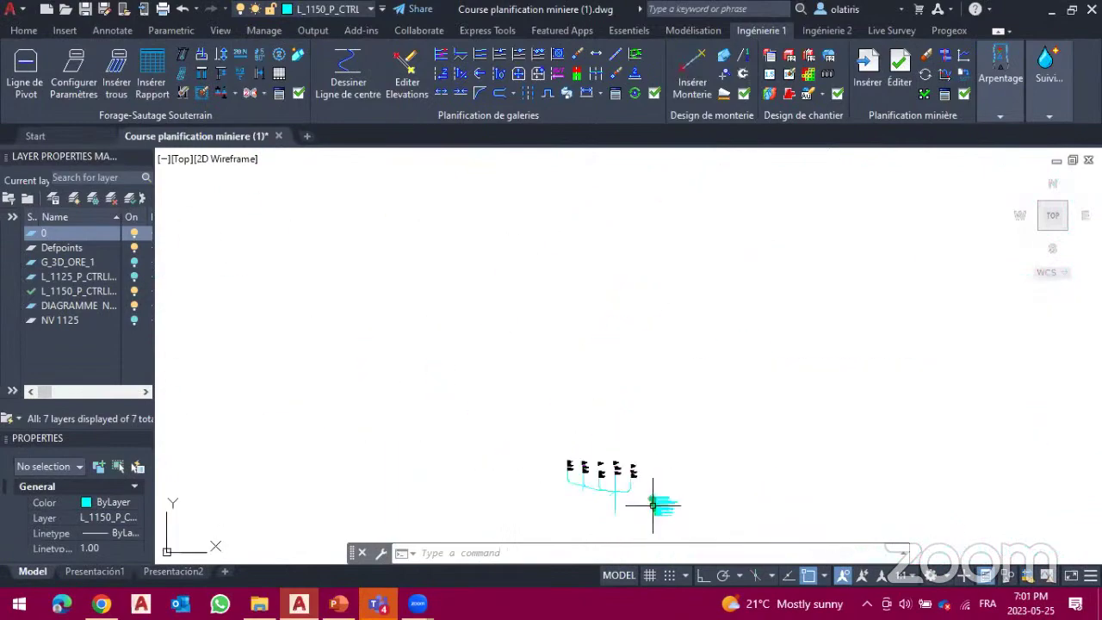
scroll(662, 518, up, 8)
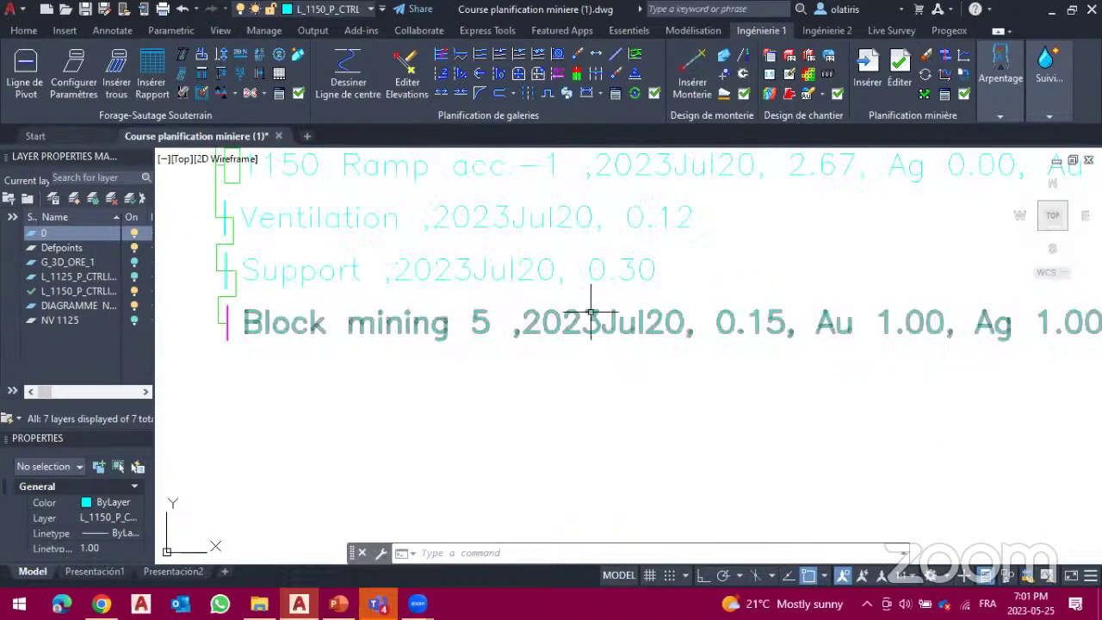
scroll(642, 344, down, 10)
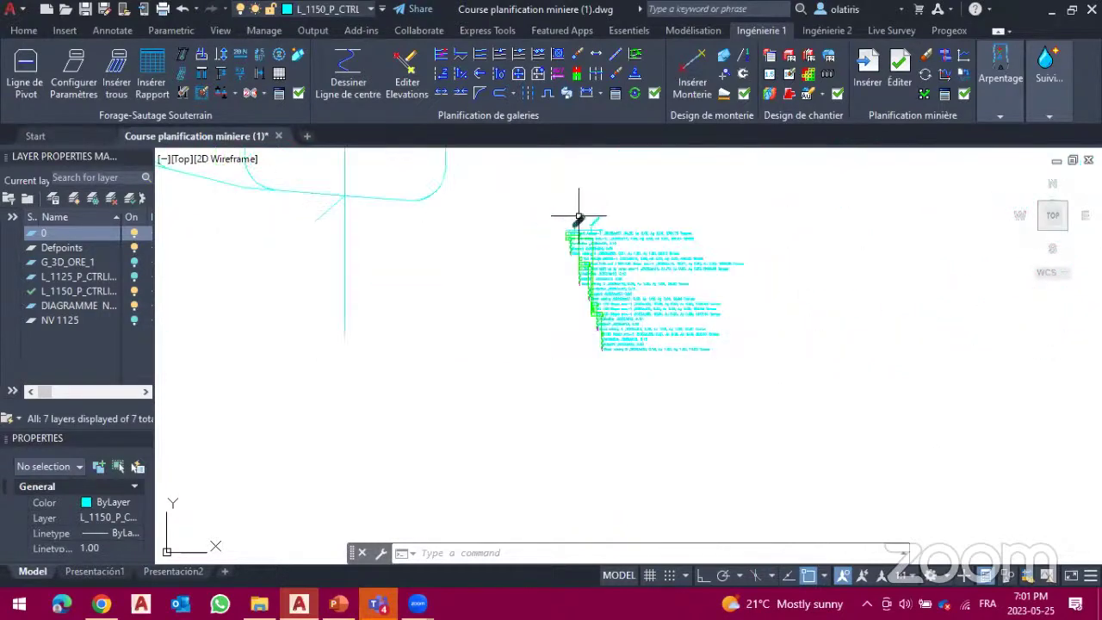
scroll(579, 216, up, 8)
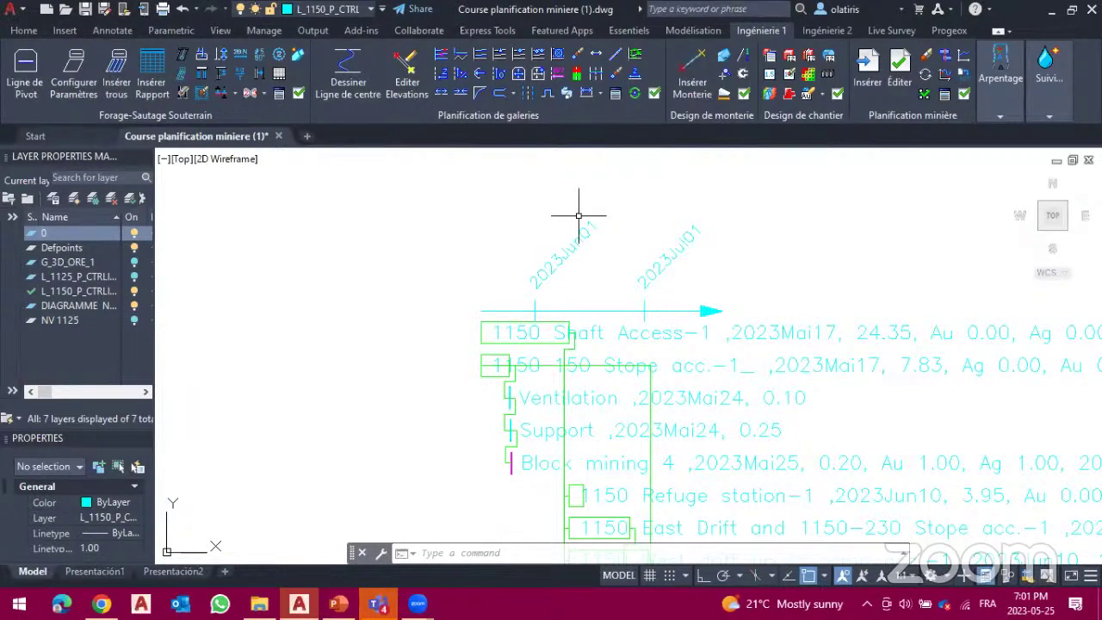
Step: Generate a weekly Au grade report (Teneurs) as a graph from the level 1150 planning objects and place it below the Gantt chart
scroll(437, 241, down, 6)
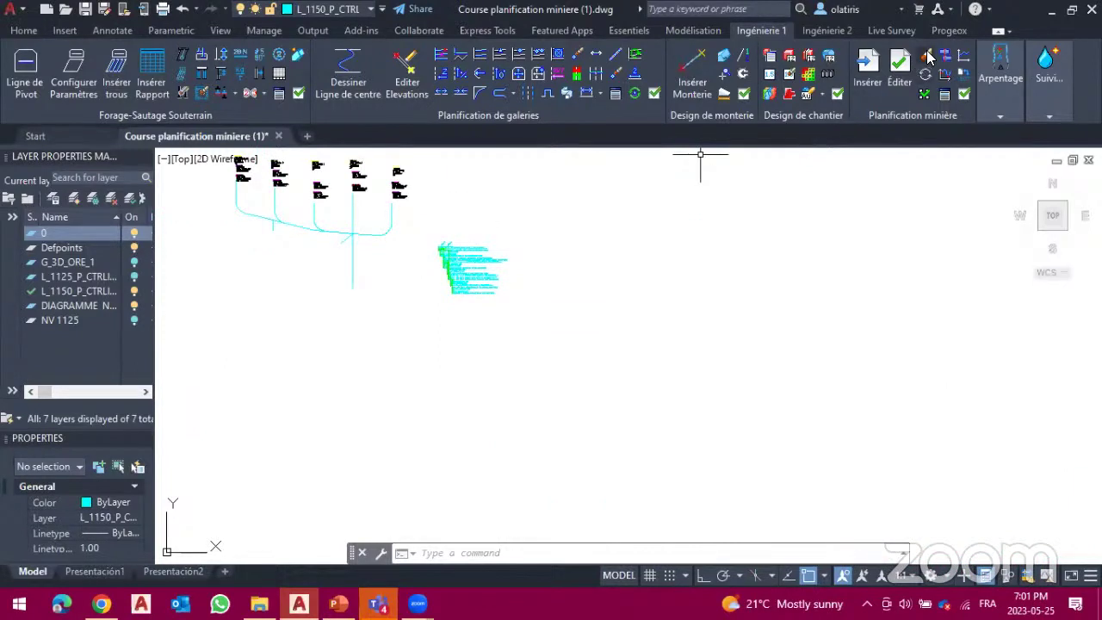
click(951, 74)
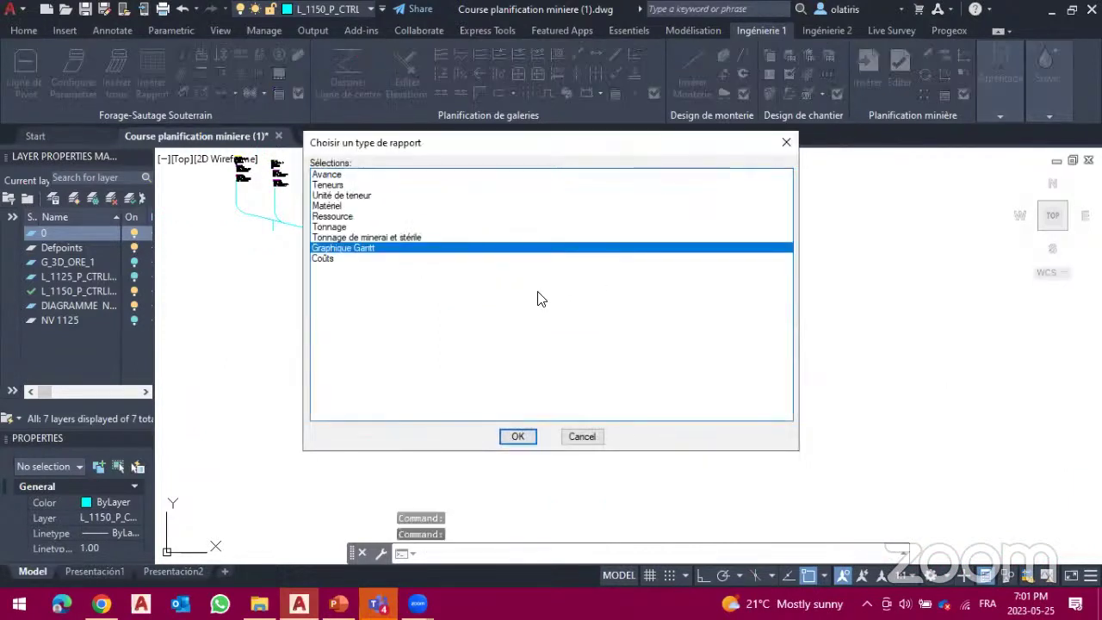
click(373, 176)
click(371, 184)
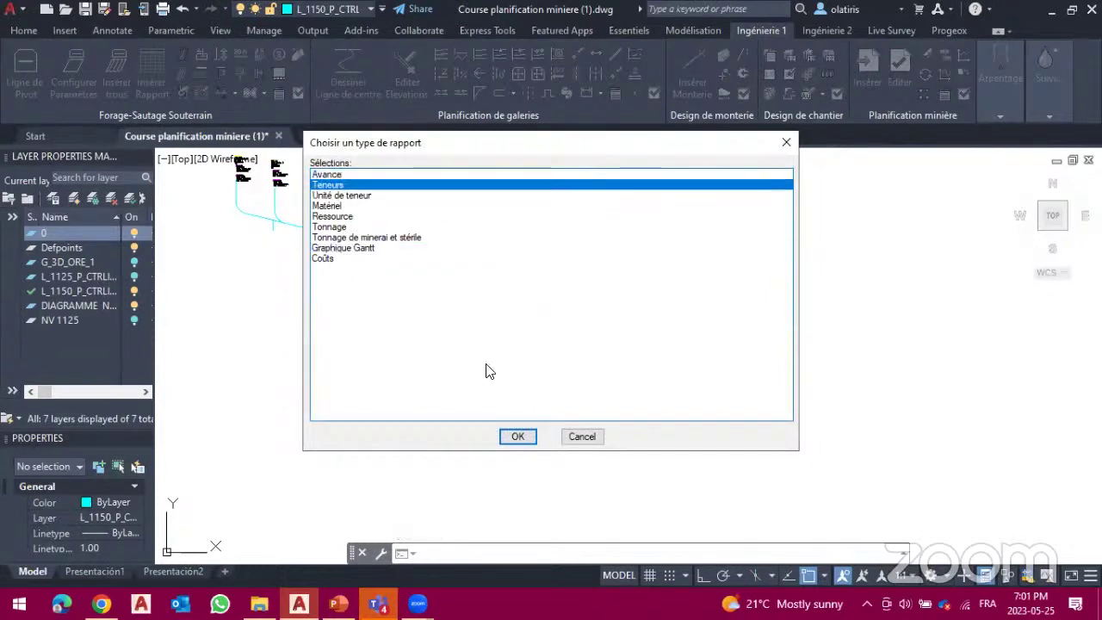
click(518, 437)
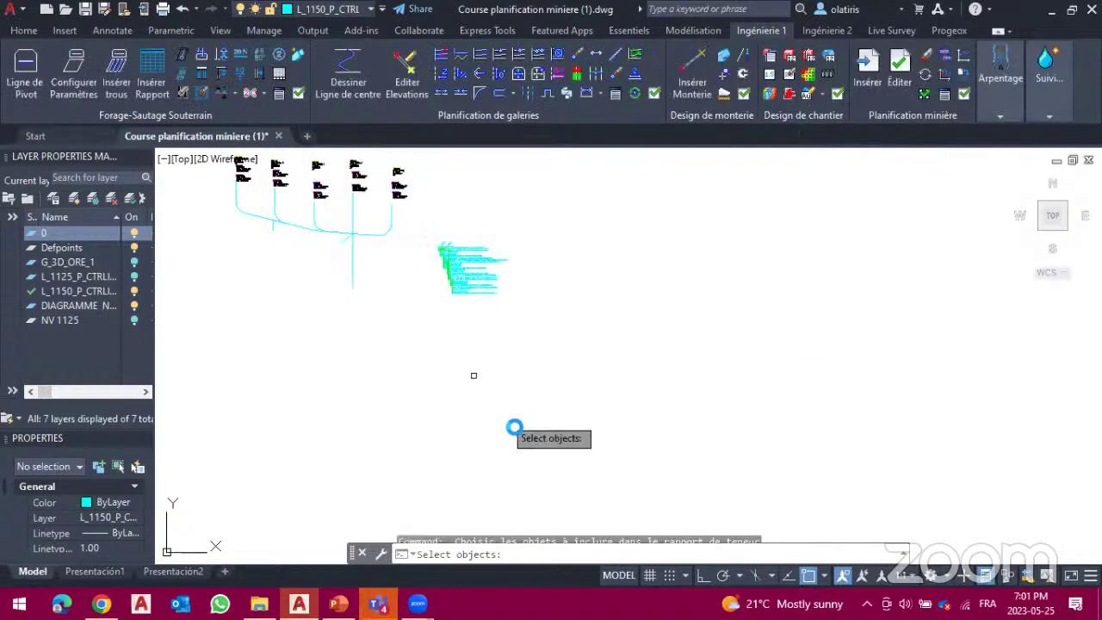
click(407, 287)
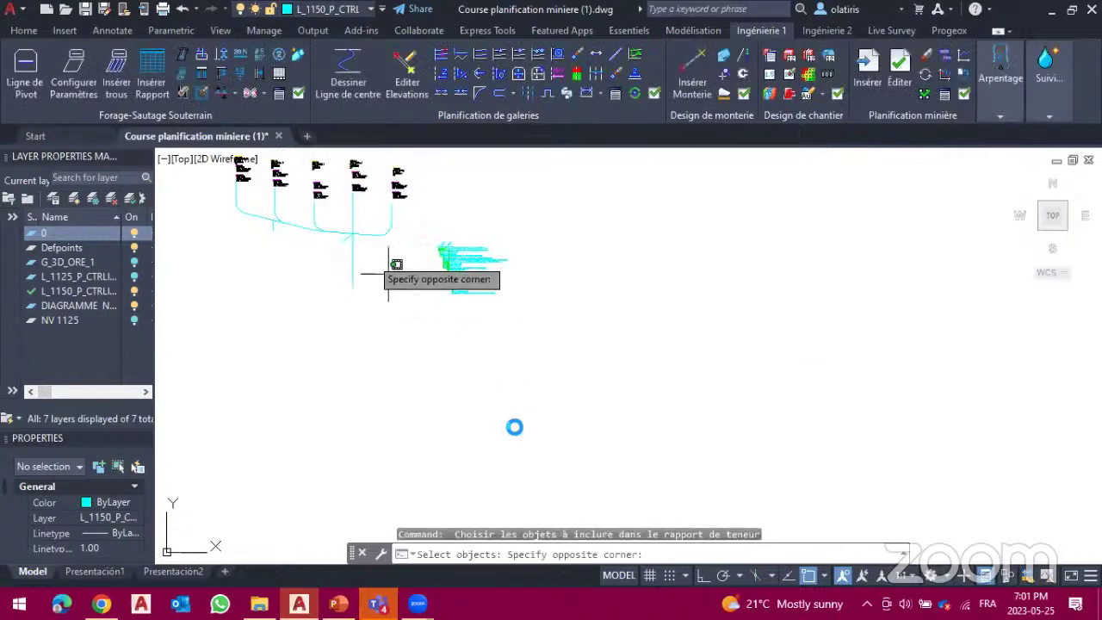
click(228, 161)
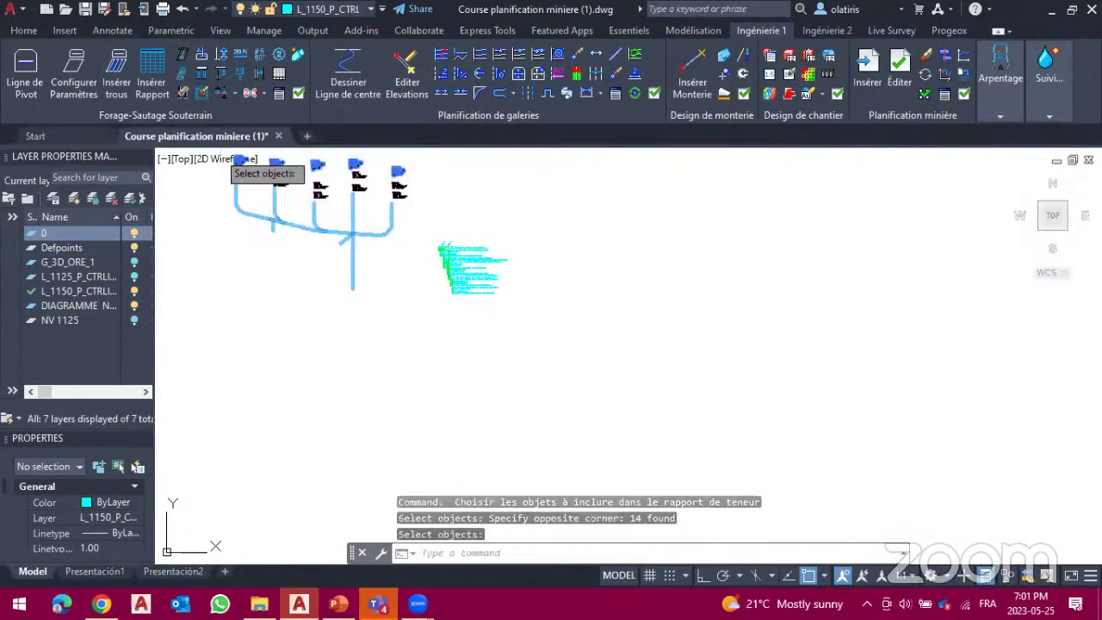
key(Return)
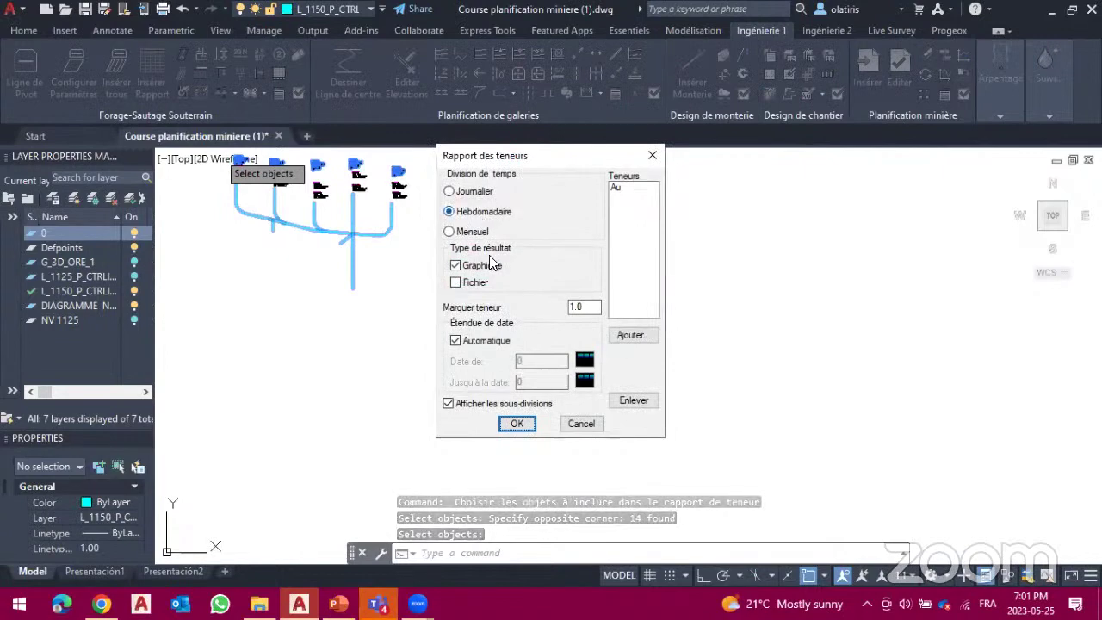
click(517, 422)
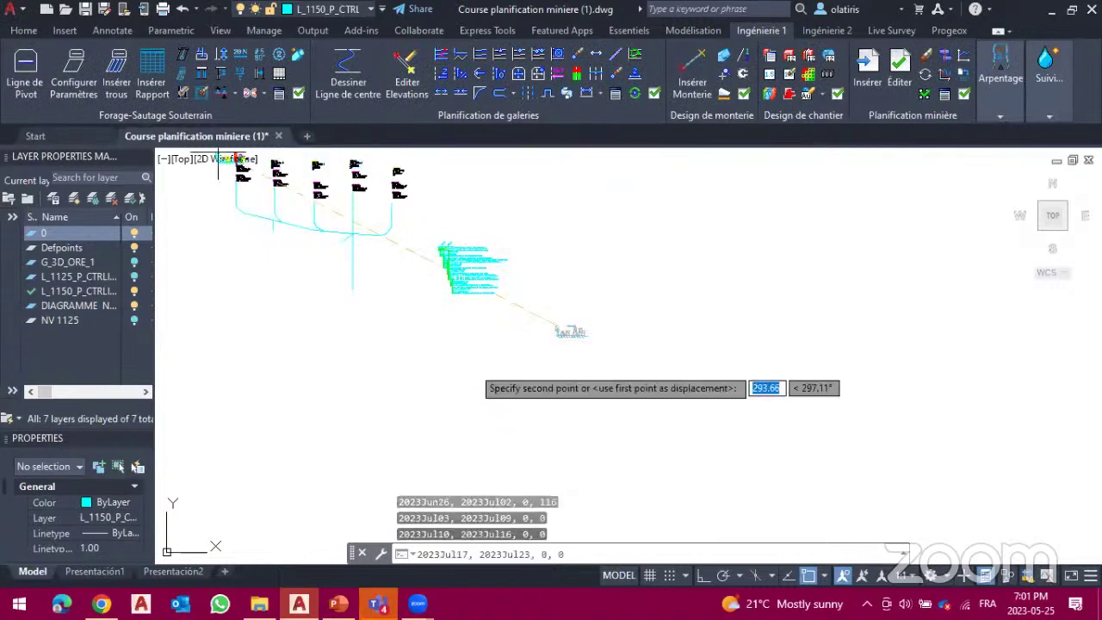
click(445, 322)
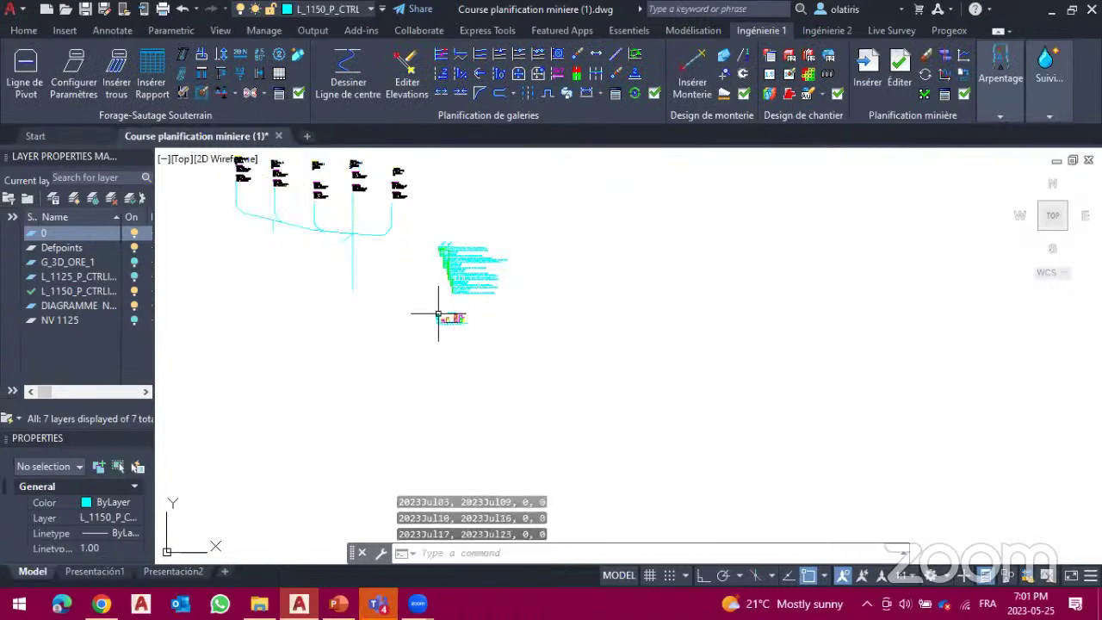
Step: Examine the Au grade report's title, weekly grade axis, date axis and the bars of each mining block
scroll(446, 322, up, 10)
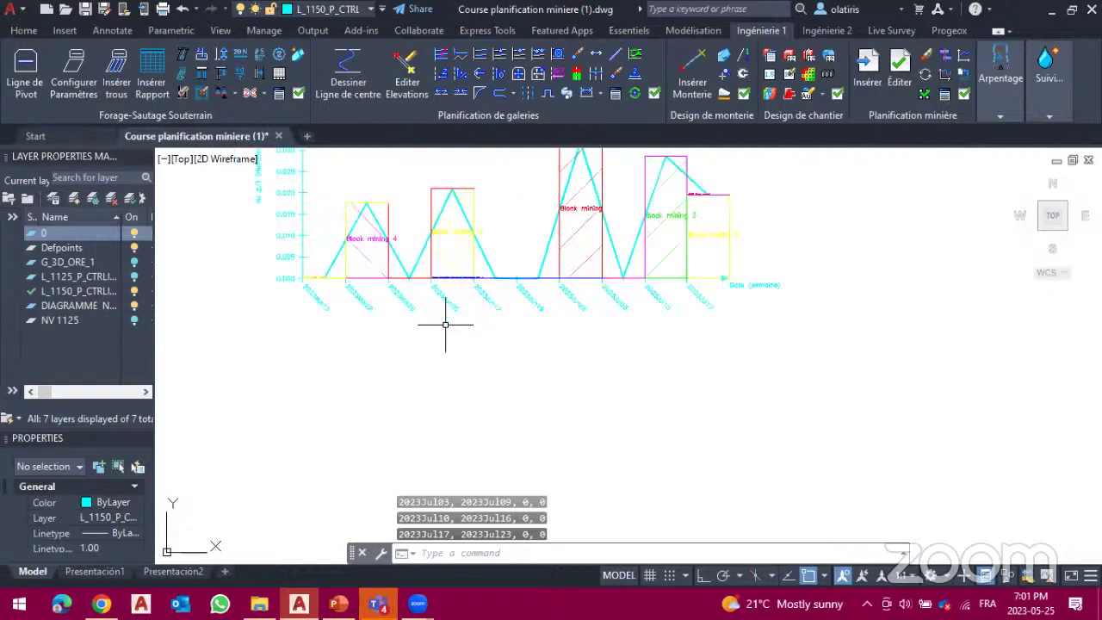
scroll(445, 324, down, 3)
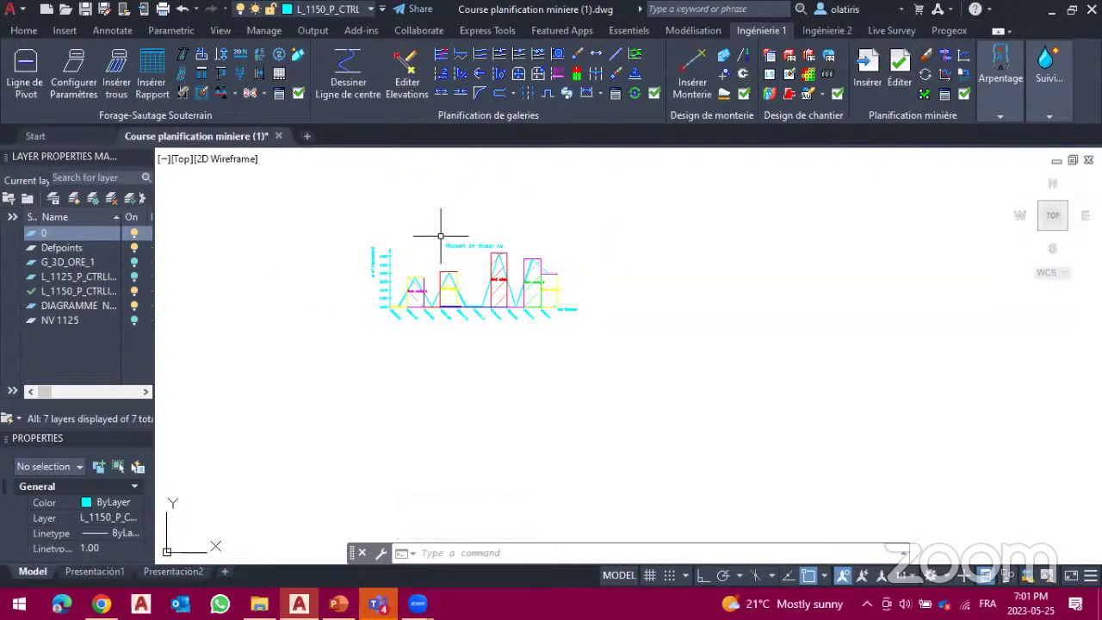
scroll(441, 235, up, 5)
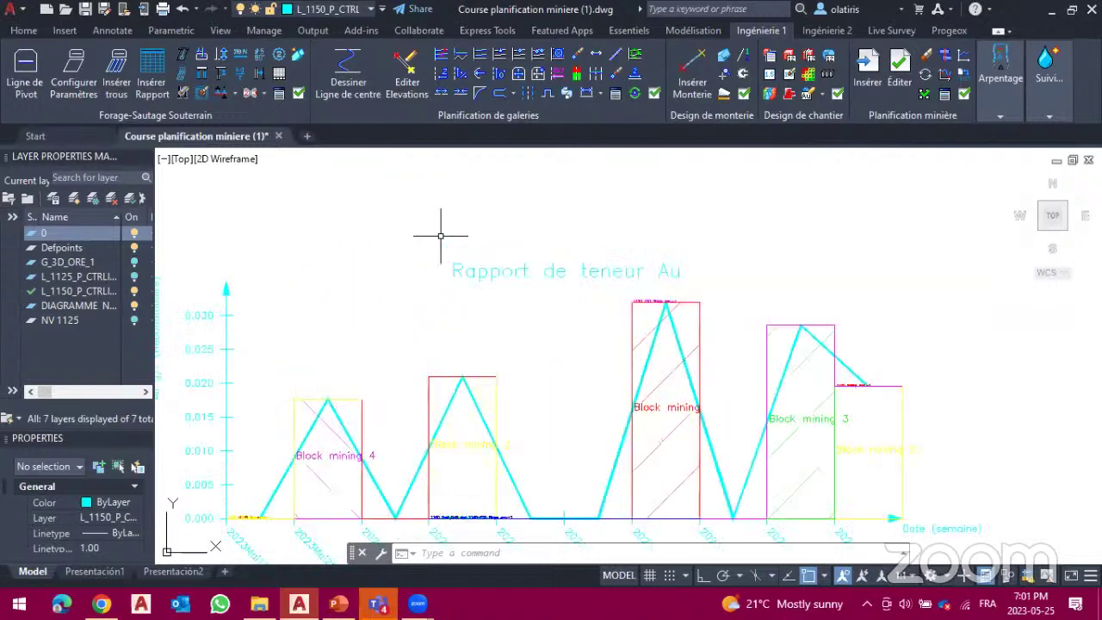
scroll(441, 235, down, 3)
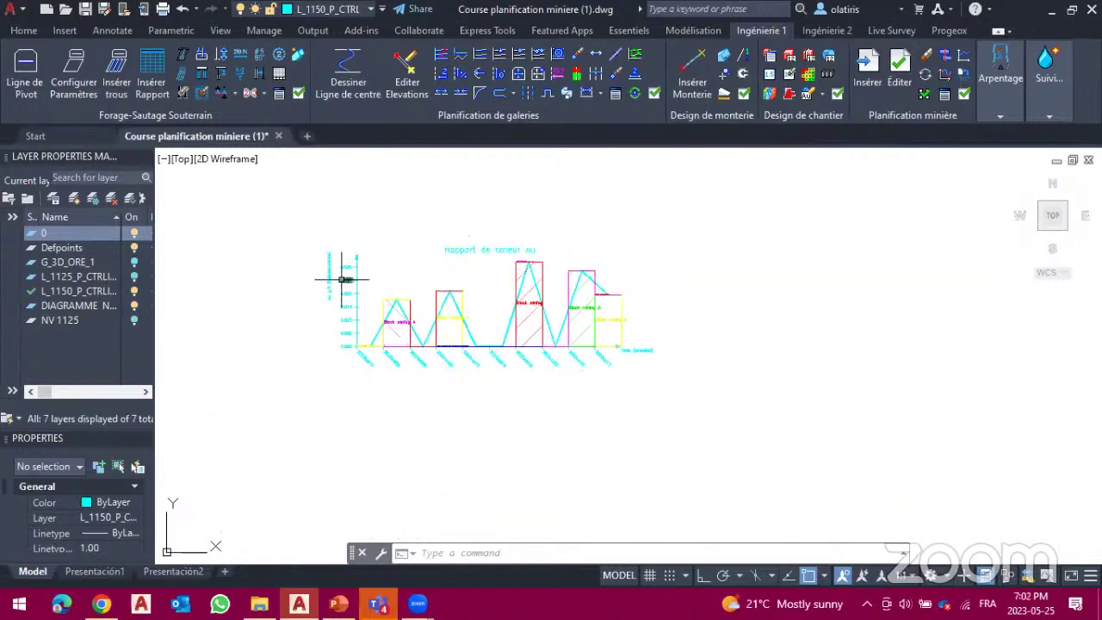
scroll(341, 279, up, 8)
scroll(341, 280, down, 2)
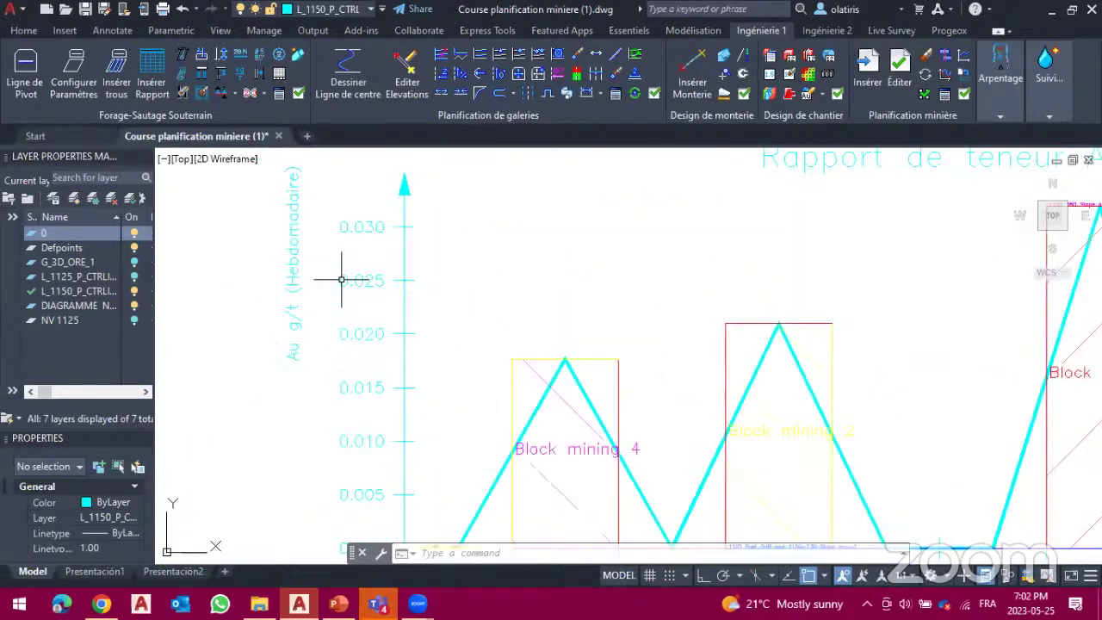
scroll(341, 279, down, 2)
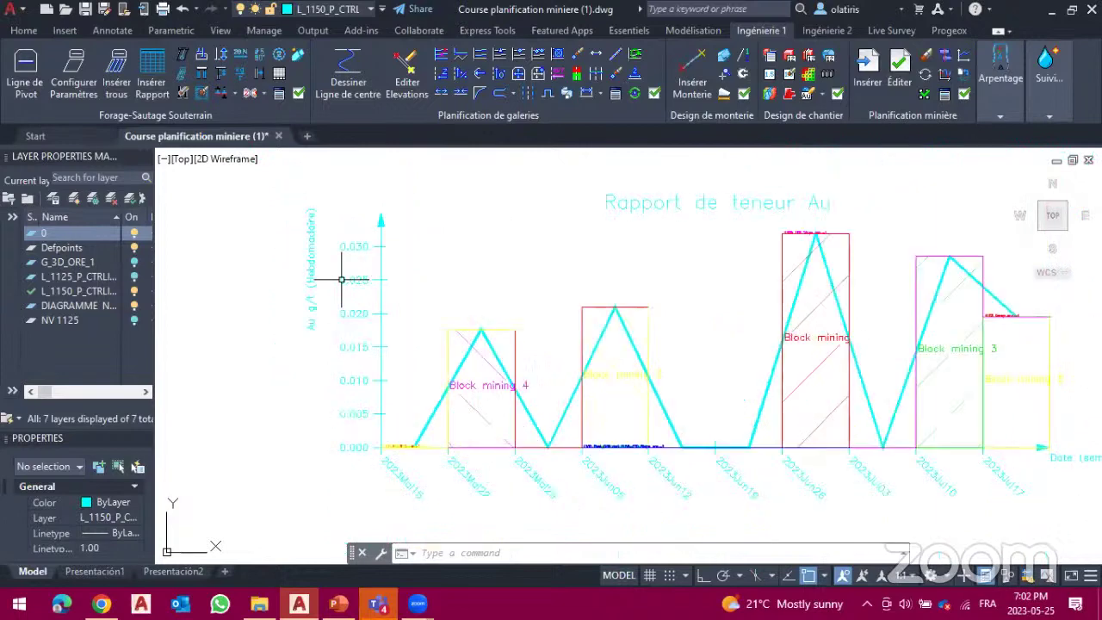
scroll(633, 483, up, 2)
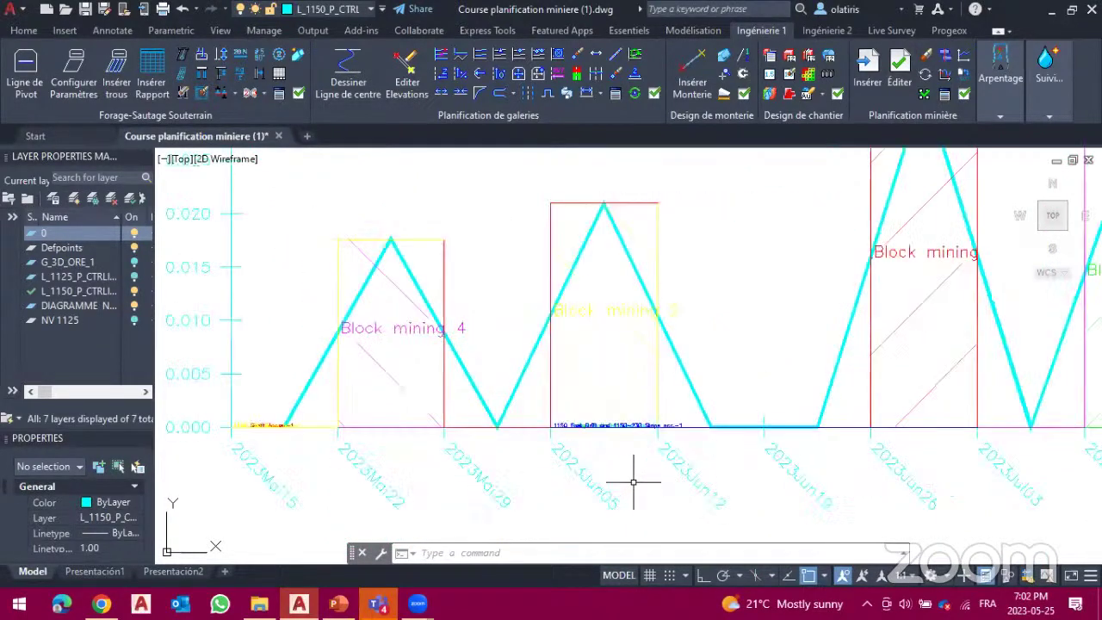
scroll(633, 482, up, 2)
scroll(634, 480, down, 5)
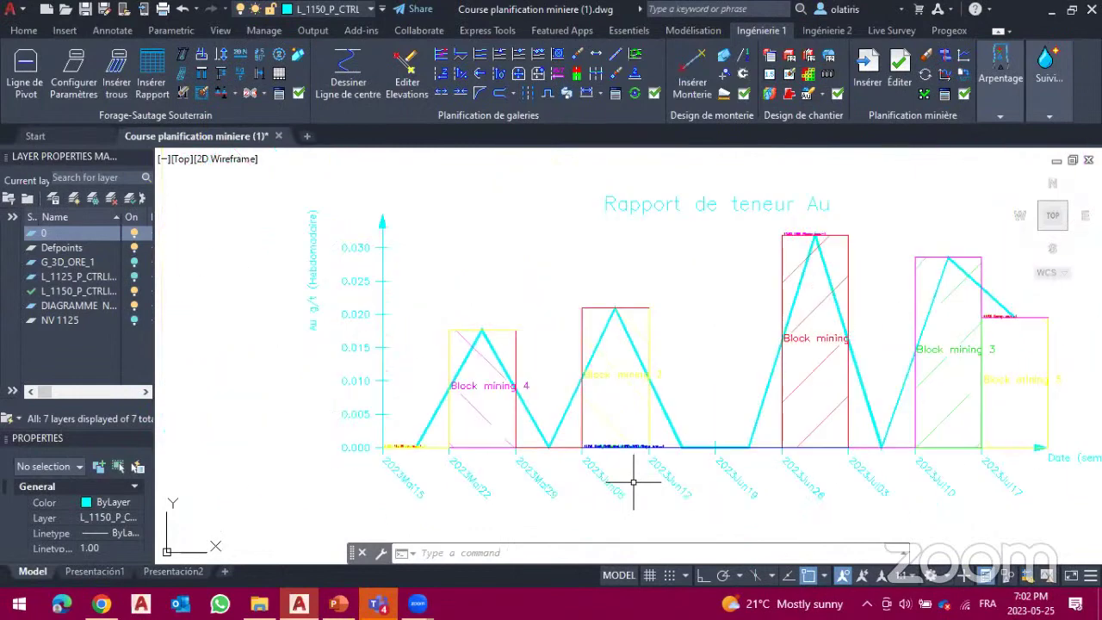
mouse_move(607, 435)
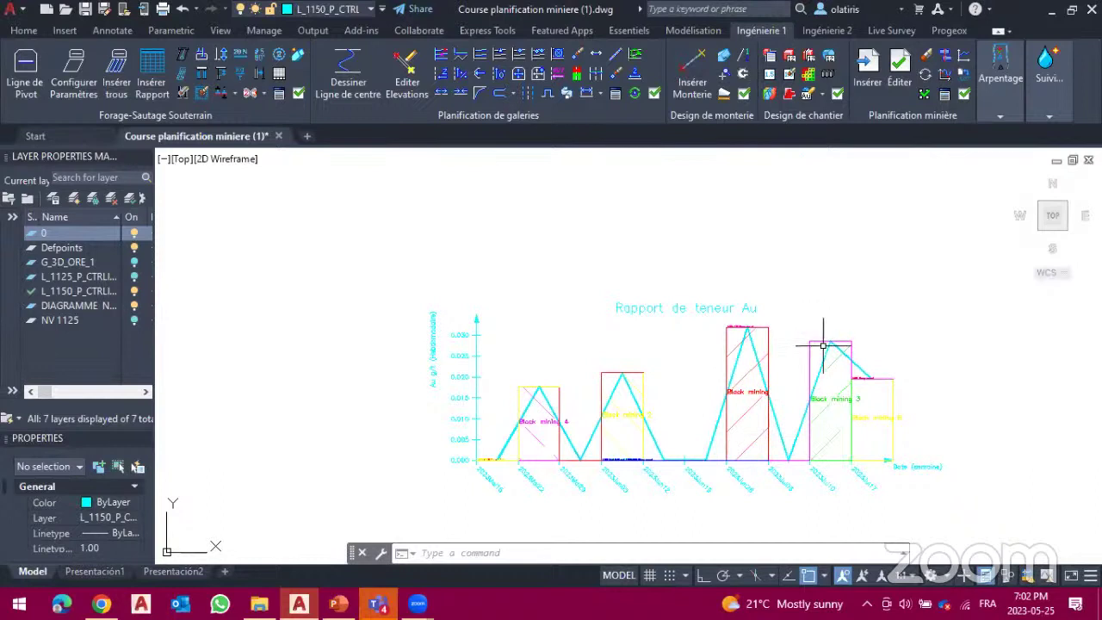
mouse_move(866, 417)
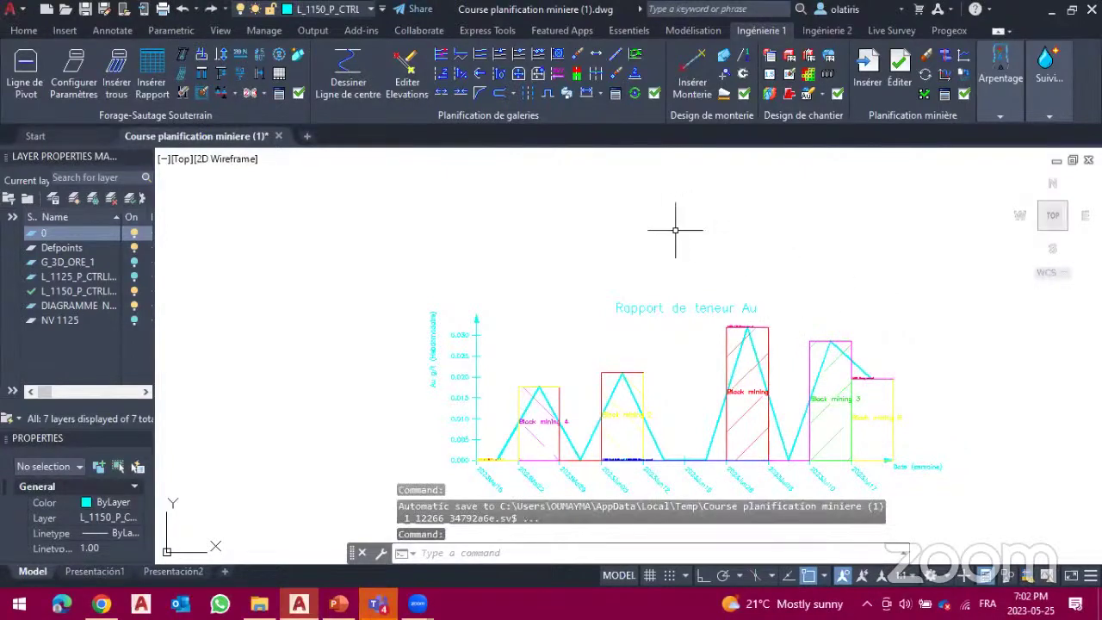
Step: Turn layer L_1125_P_CTRLINE on, turn off the current layer L_1150_P_CTRLINE, and make L_1125_P_CTRLINE the current layer
scroll(675, 230, down, 8)
scroll(628, 226, down, 3)
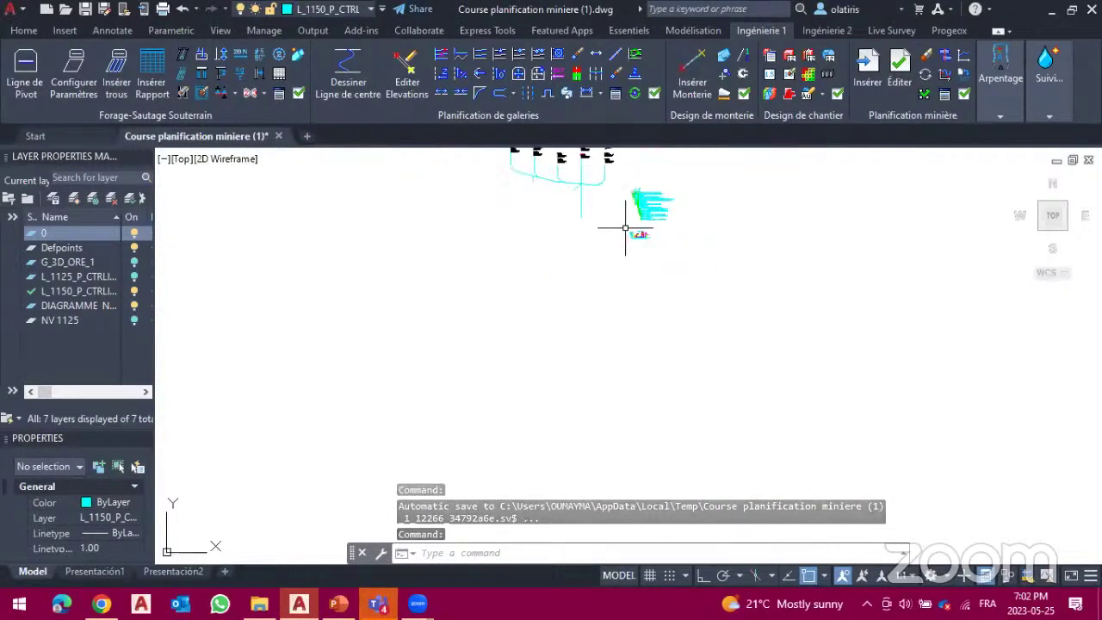
scroll(542, 246, down, 4)
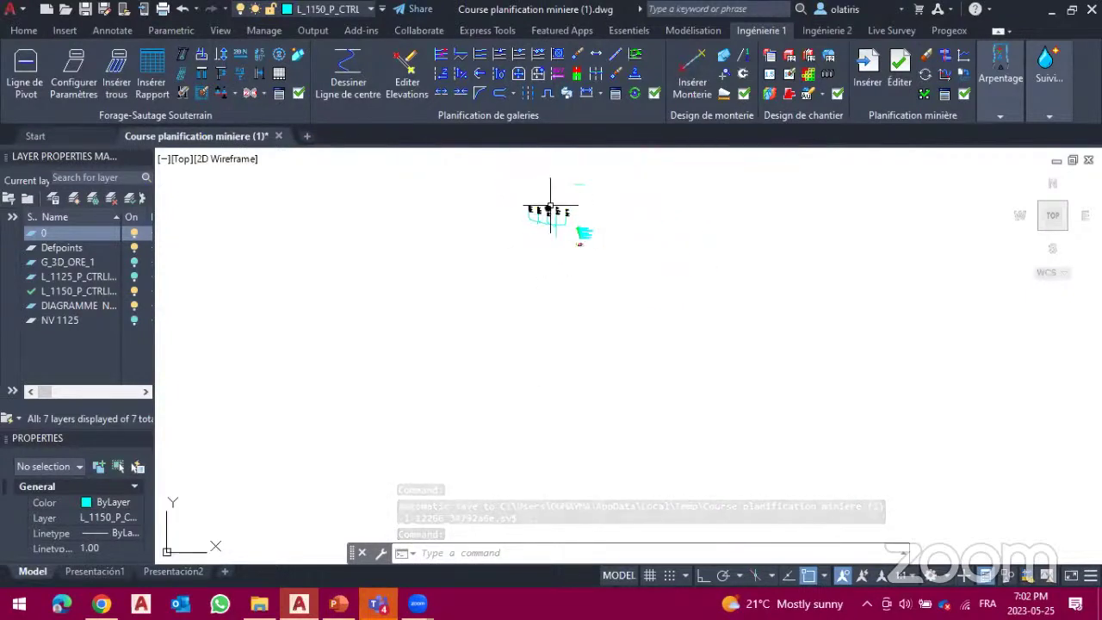
scroll(550, 209, up, 8)
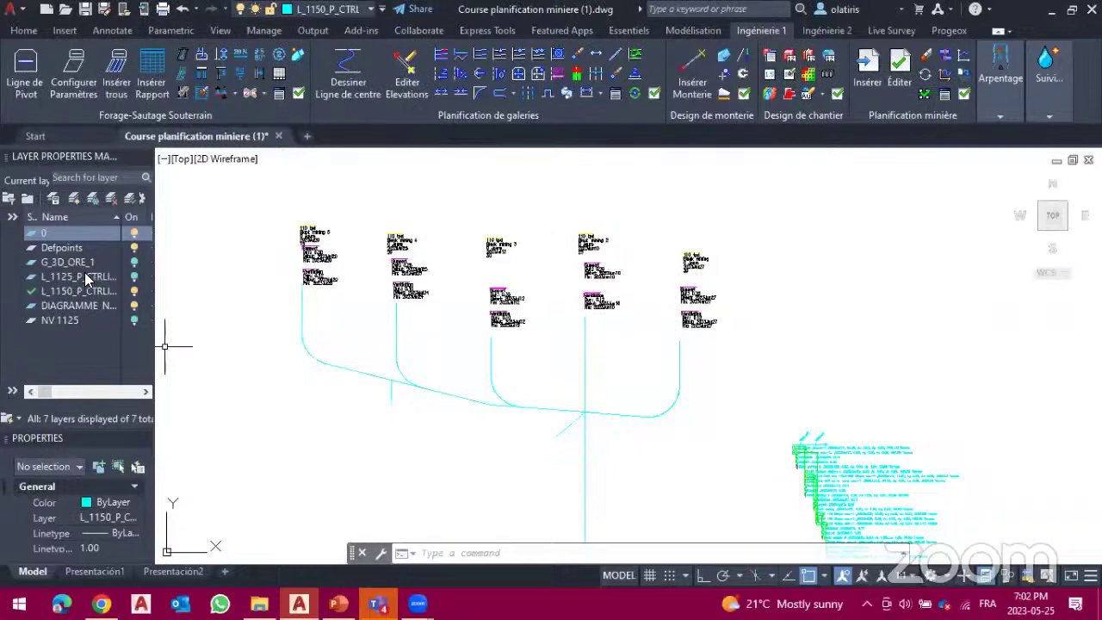
click(134, 276)
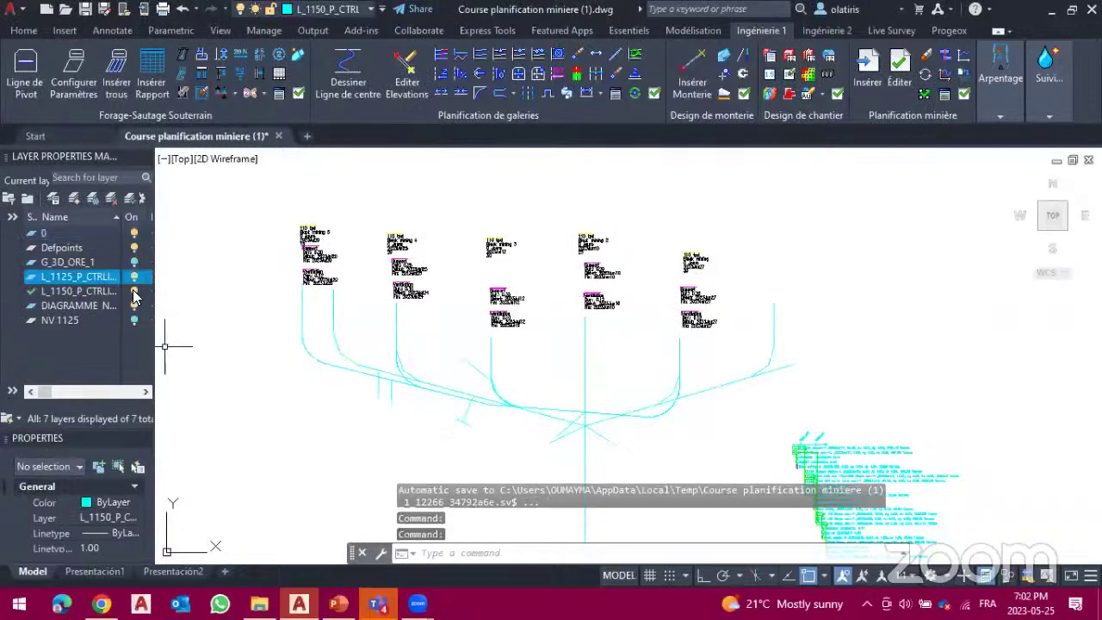
click(134, 291)
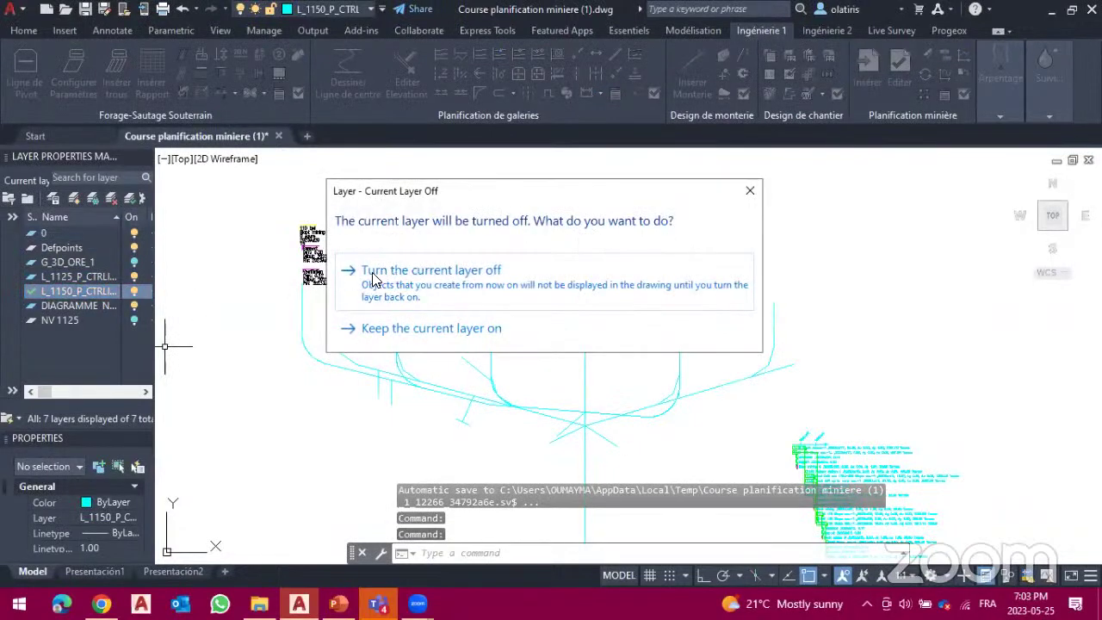
click(413, 271)
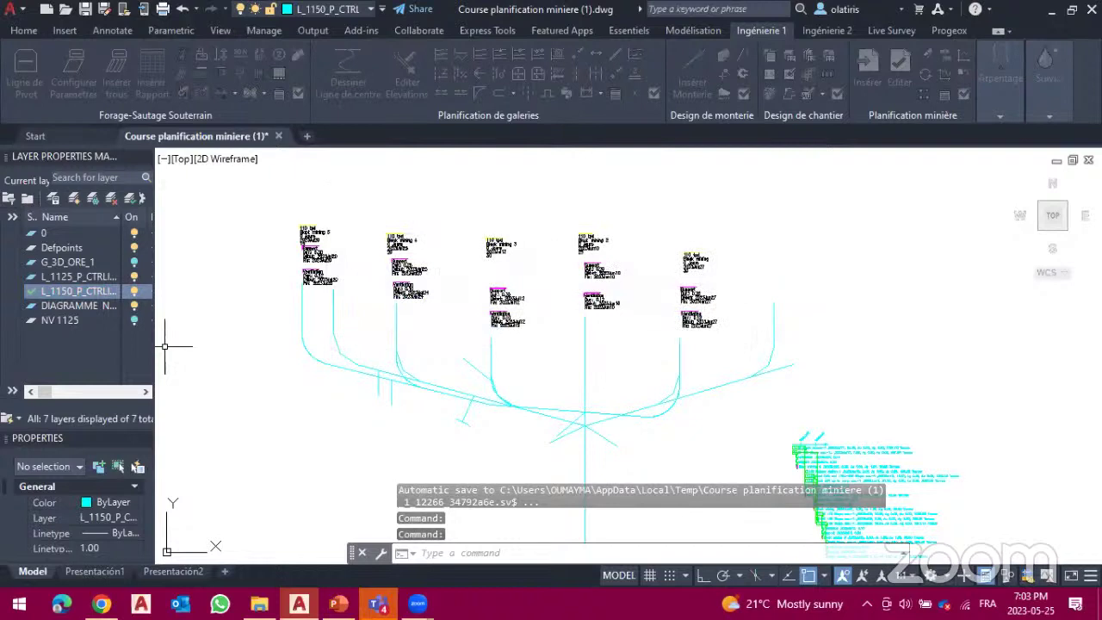
double_click(65, 277)
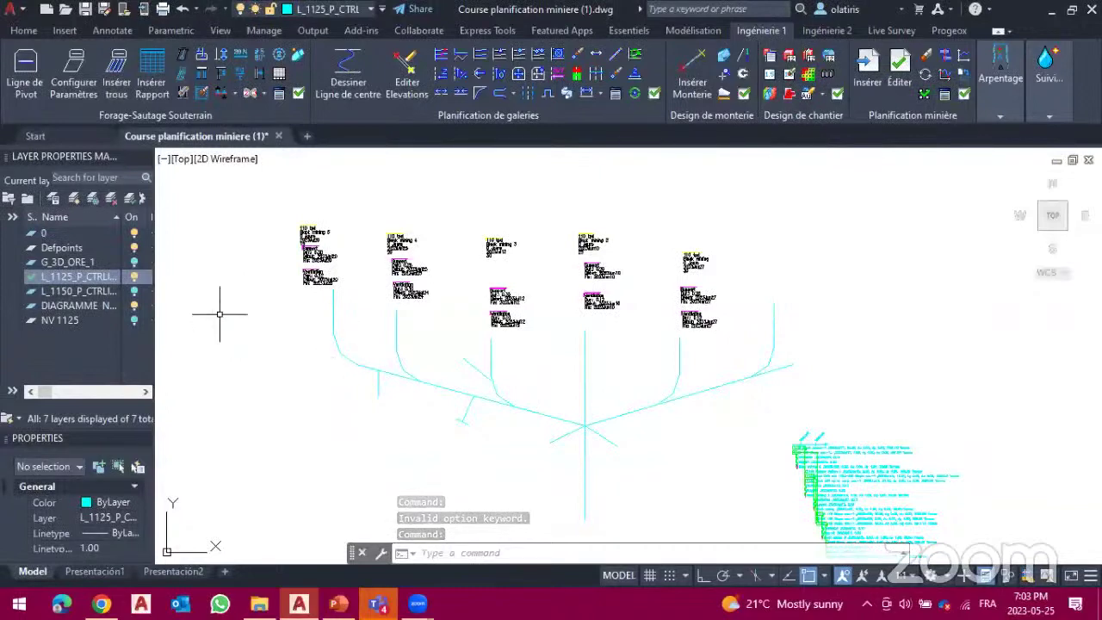
Step: Turn on layer NV 1125 and make it current, with layers L_1125_P_CTRLINE and 0 turned off
click(134, 321)
double_click(97, 324)
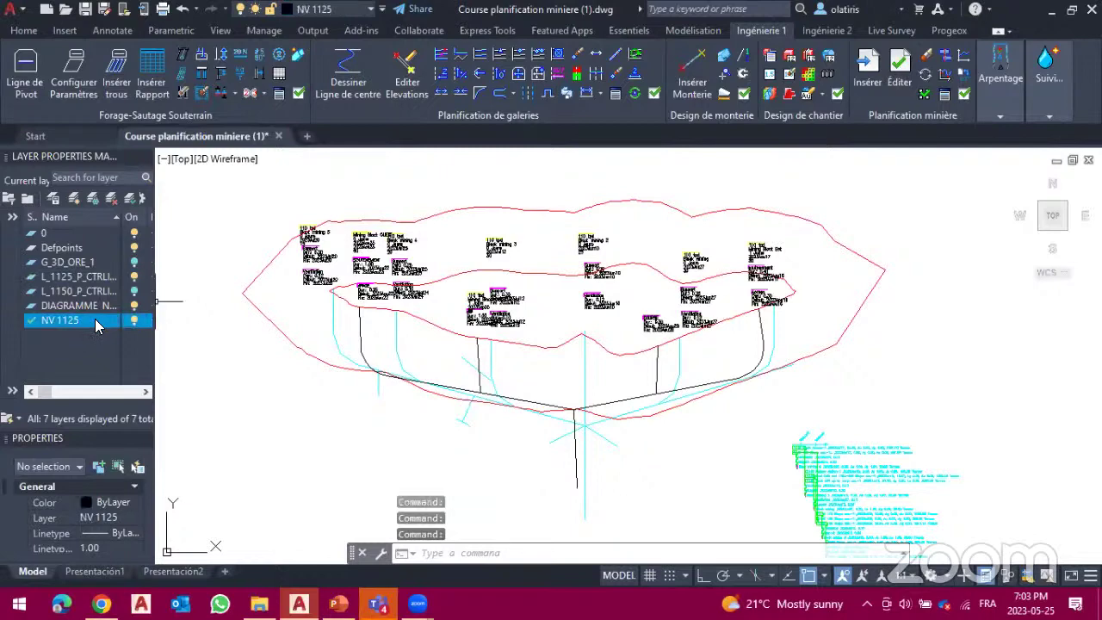
click(133, 277)
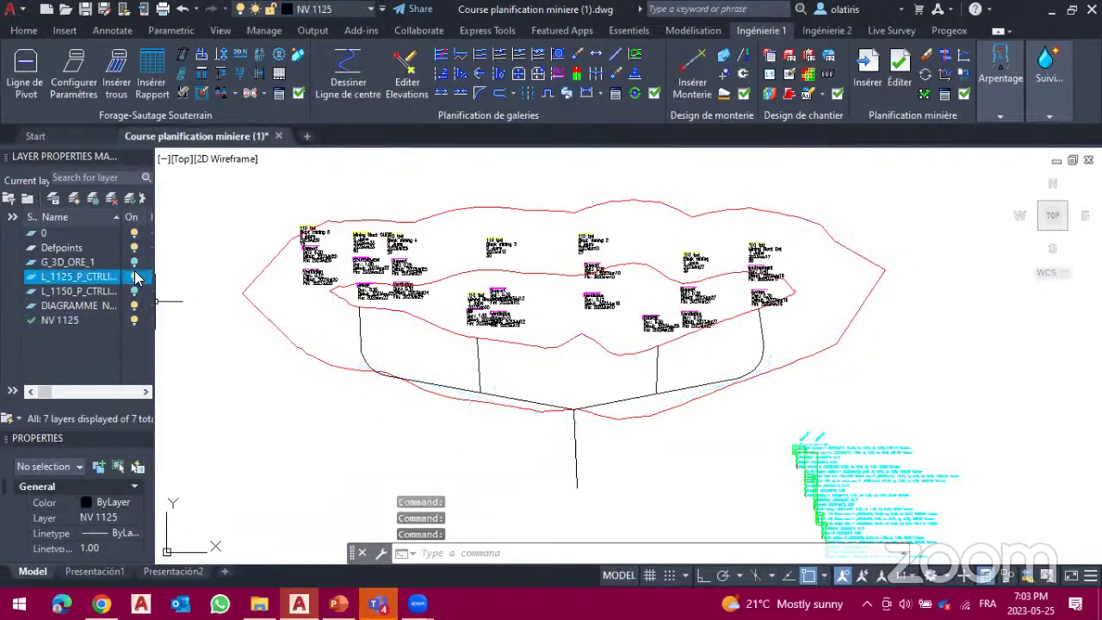
scroll(714, 425, down, 1)
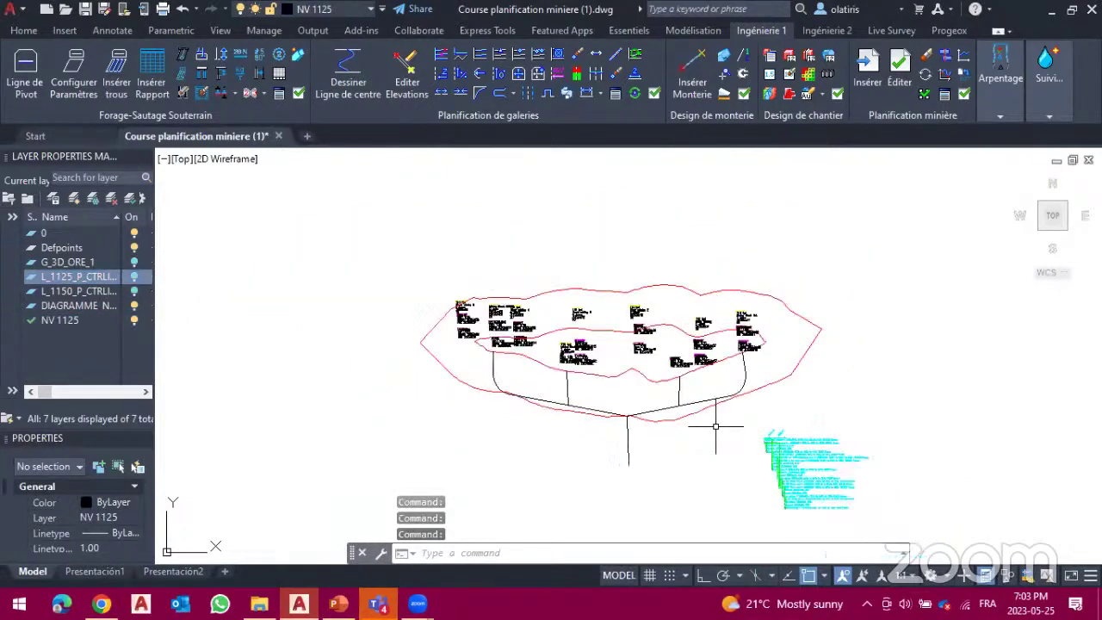
scroll(715, 425, up, 1)
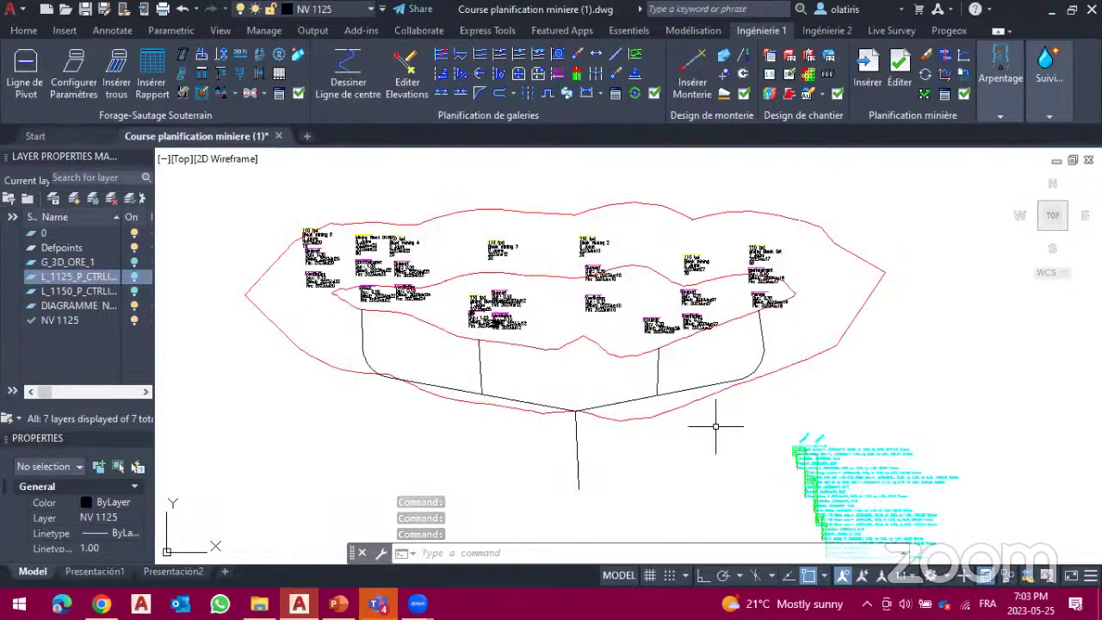
click(134, 236)
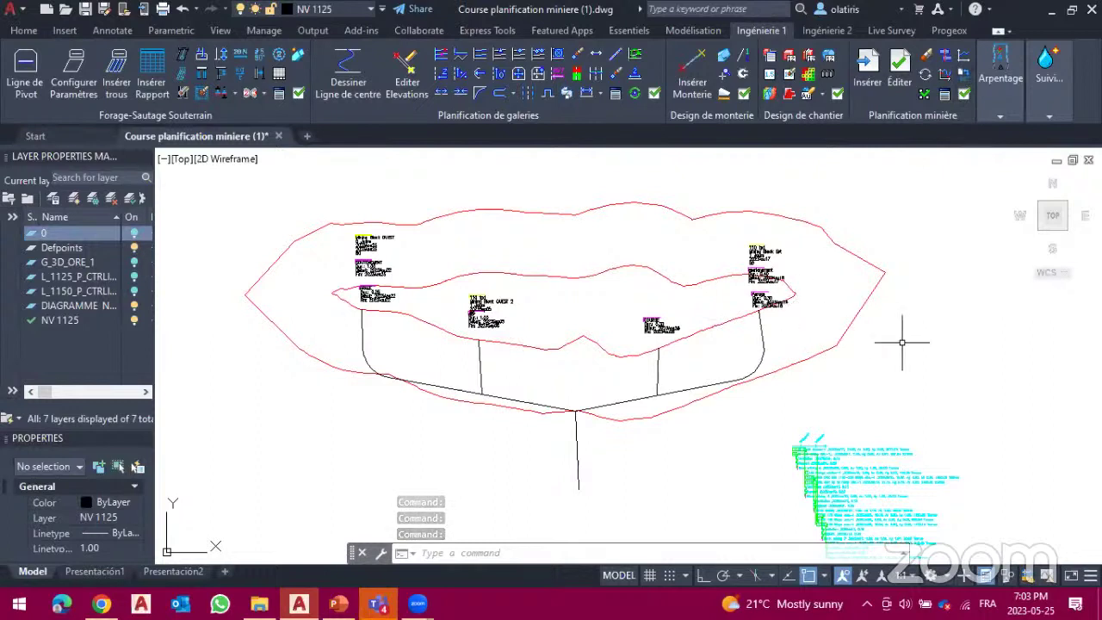
Step: Generate a weekly (Hebdomadaire) Graphique Gantt report from all level 1125 planning objects and place it below the west side of the plan
click(959, 63)
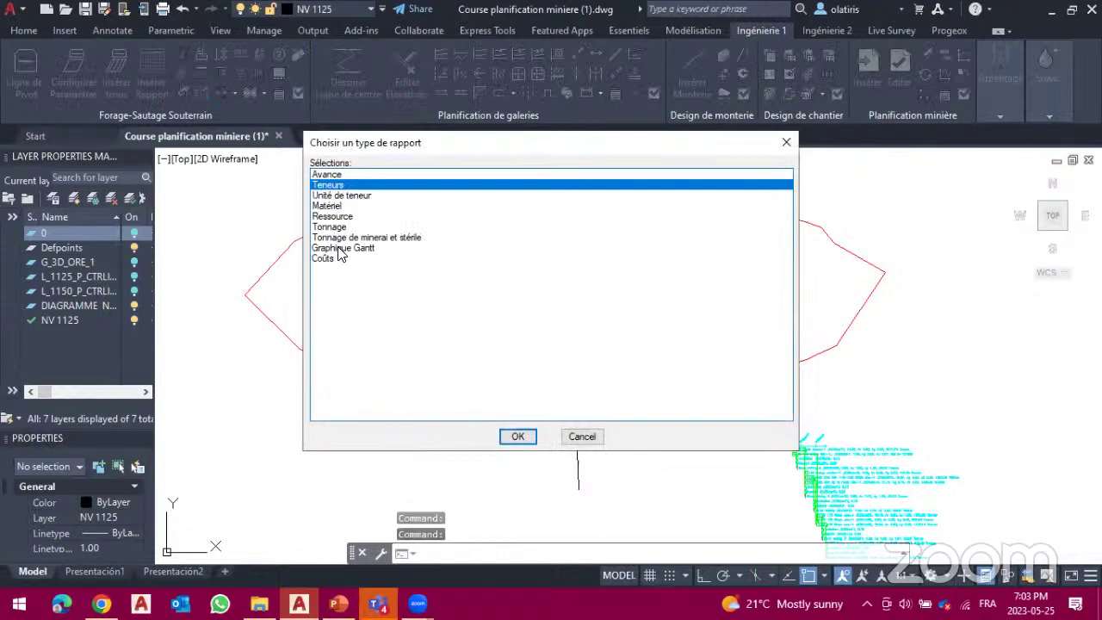
click(340, 249)
click(517, 437)
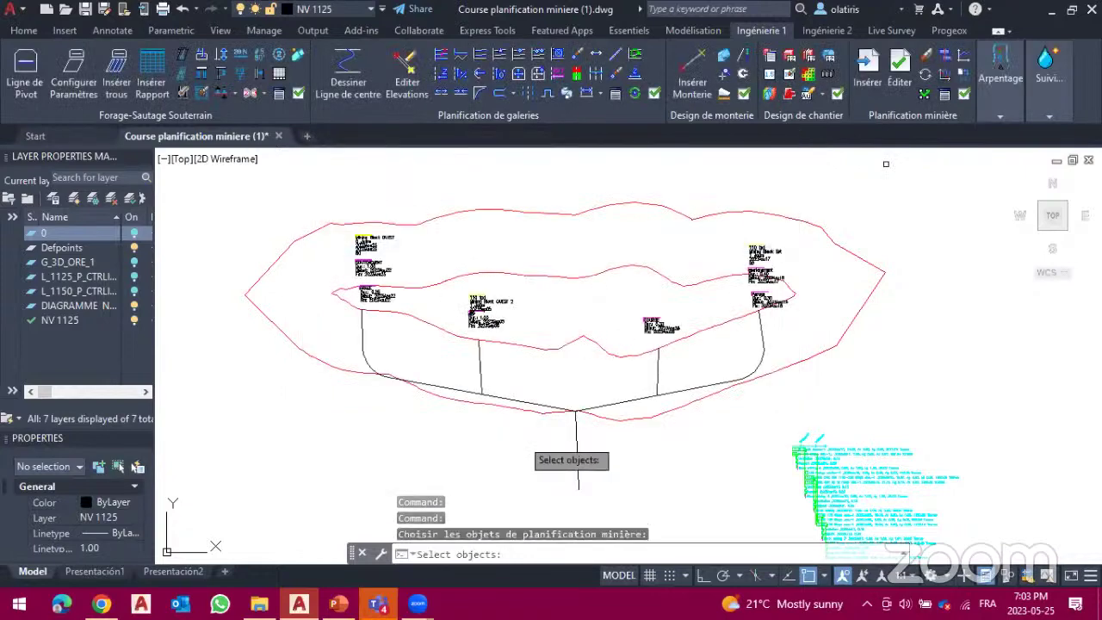
click(775, 408)
click(280, 200)
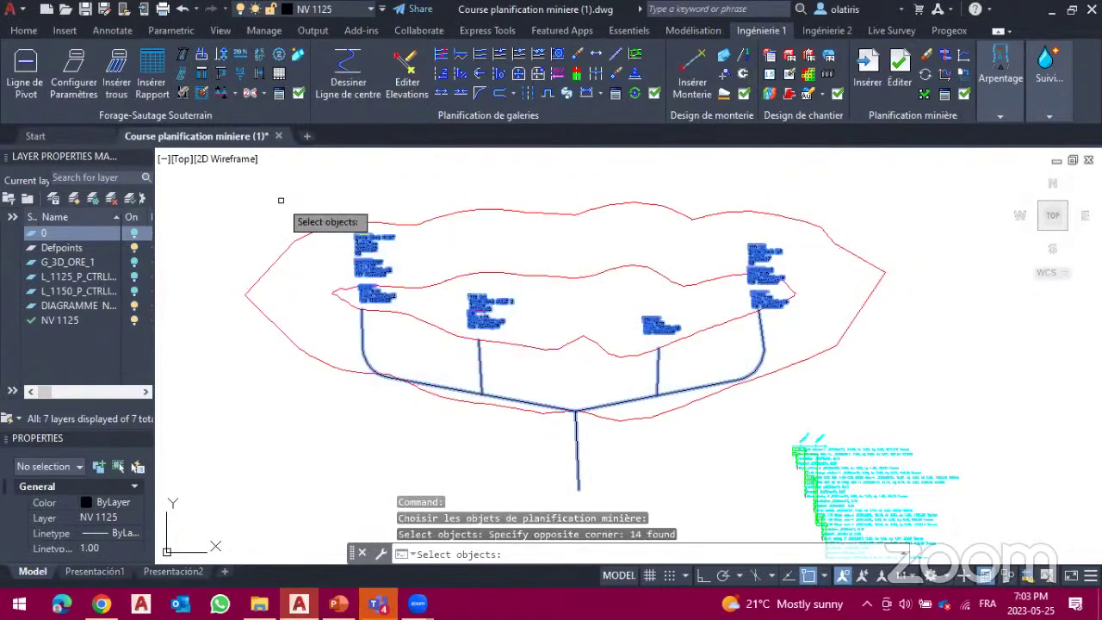
key(Return)
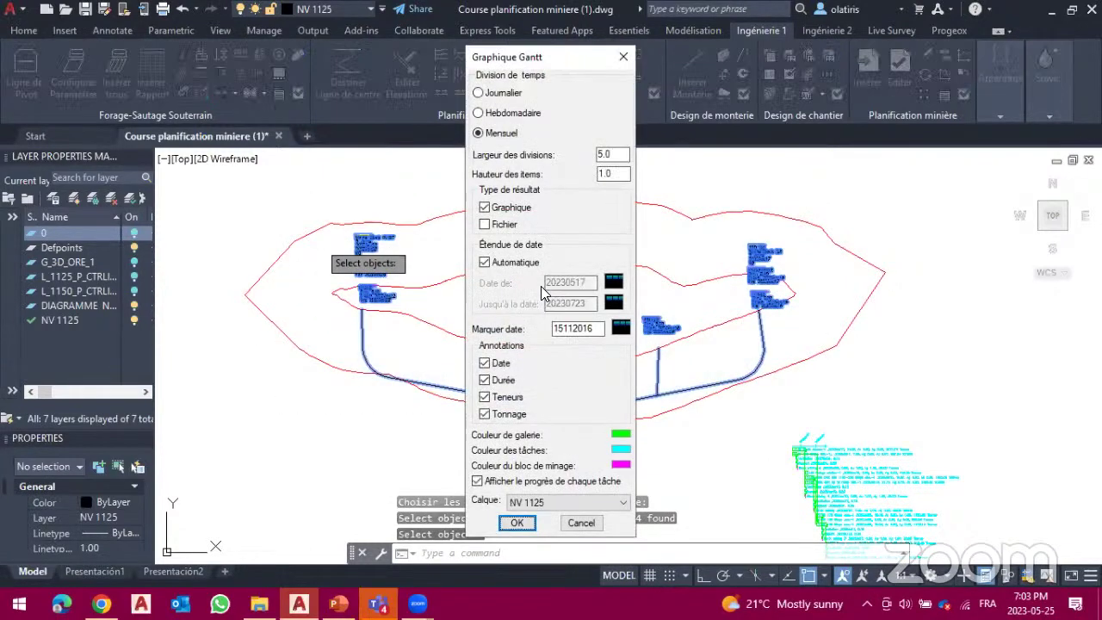
click(508, 113)
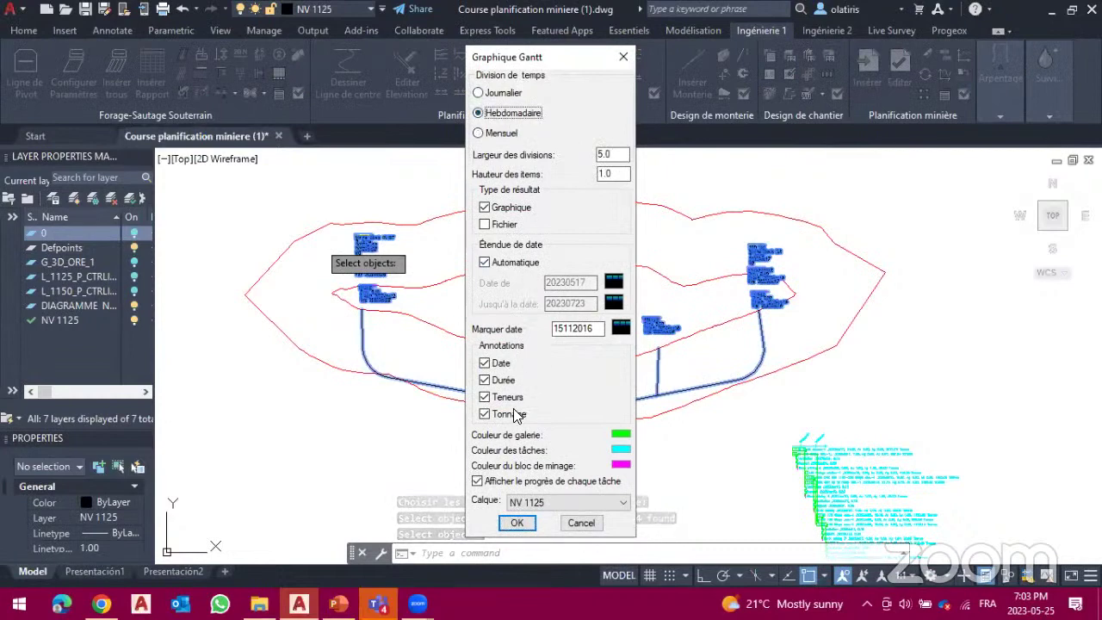
click(544, 502)
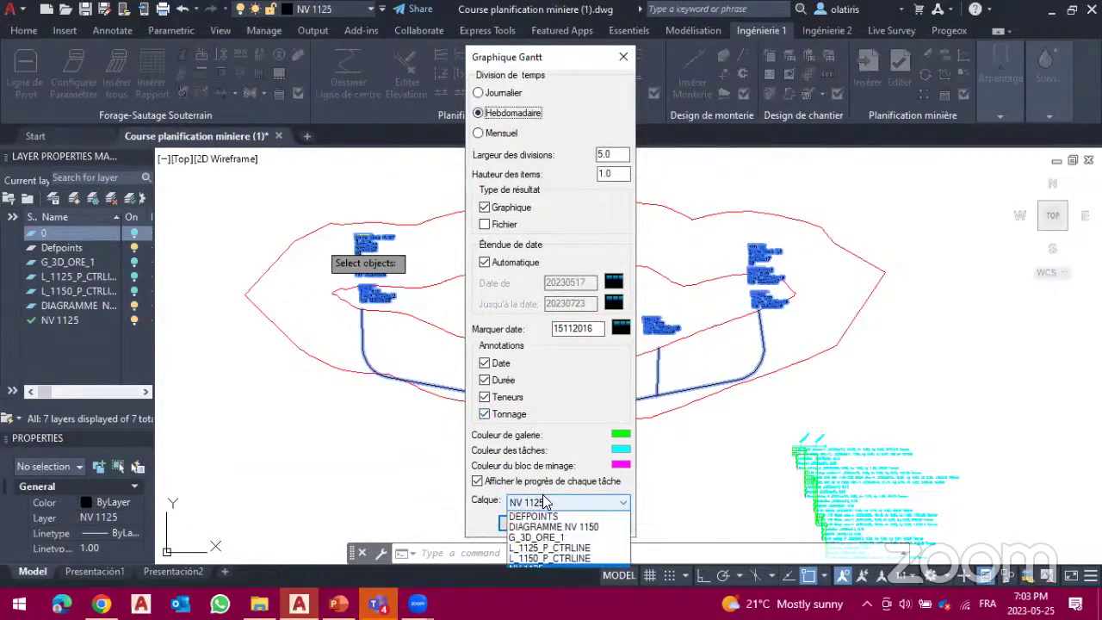
click(554, 537)
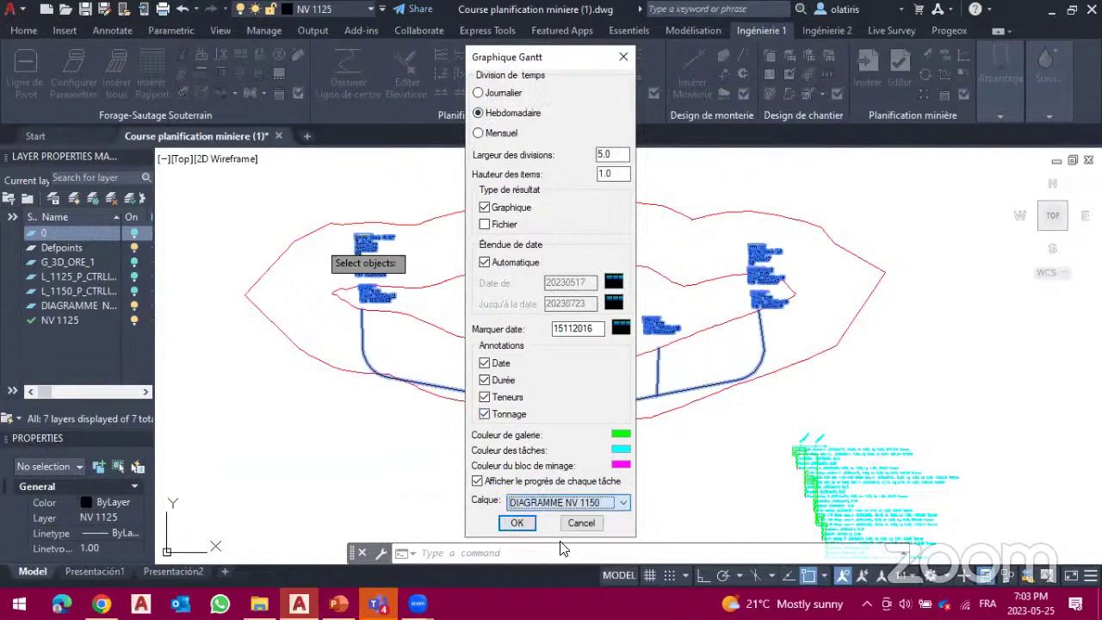
click(516, 523)
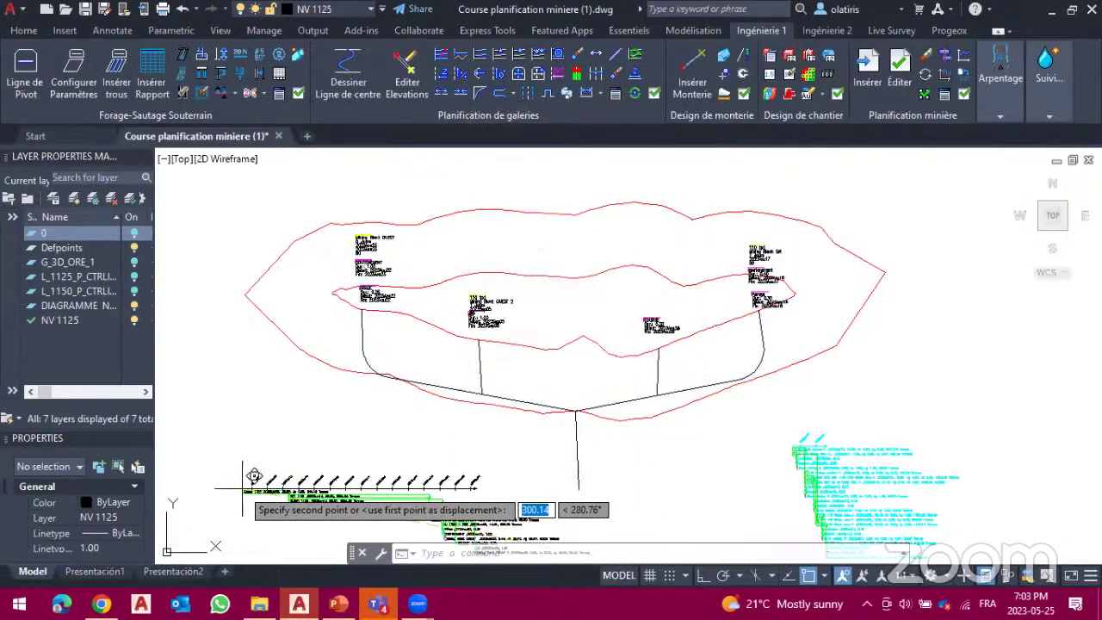
click(204, 445)
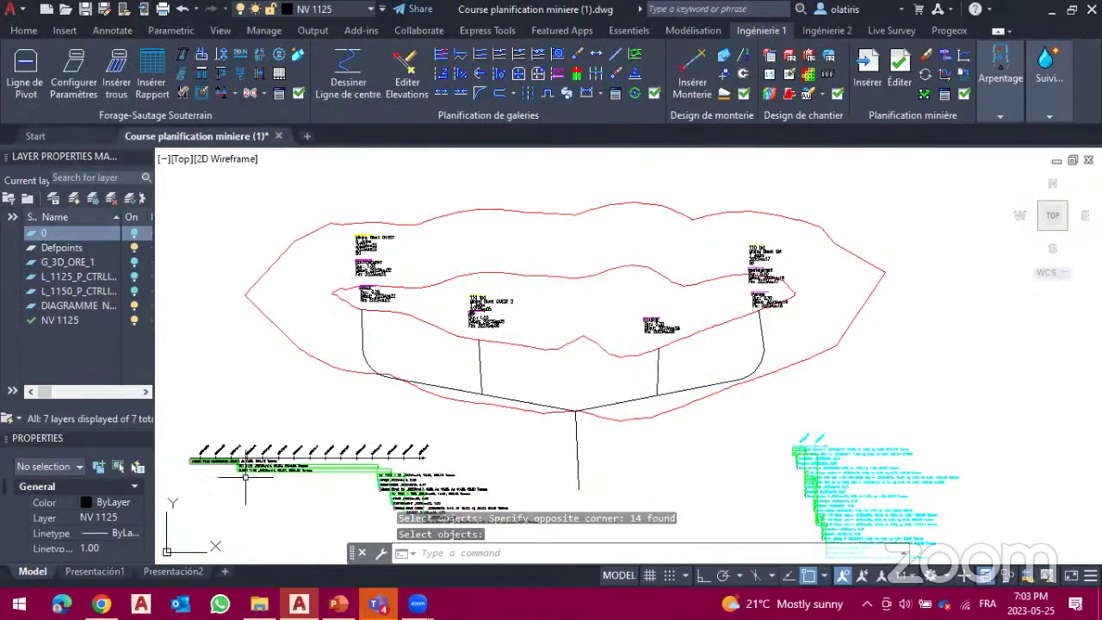
Step: Examine the level 1125 Gantt chart's weekly date axis and the task bars with their dates, durations, grades and tonnages
scroll(258, 483, up, 5)
scroll(258, 482, down, 5)
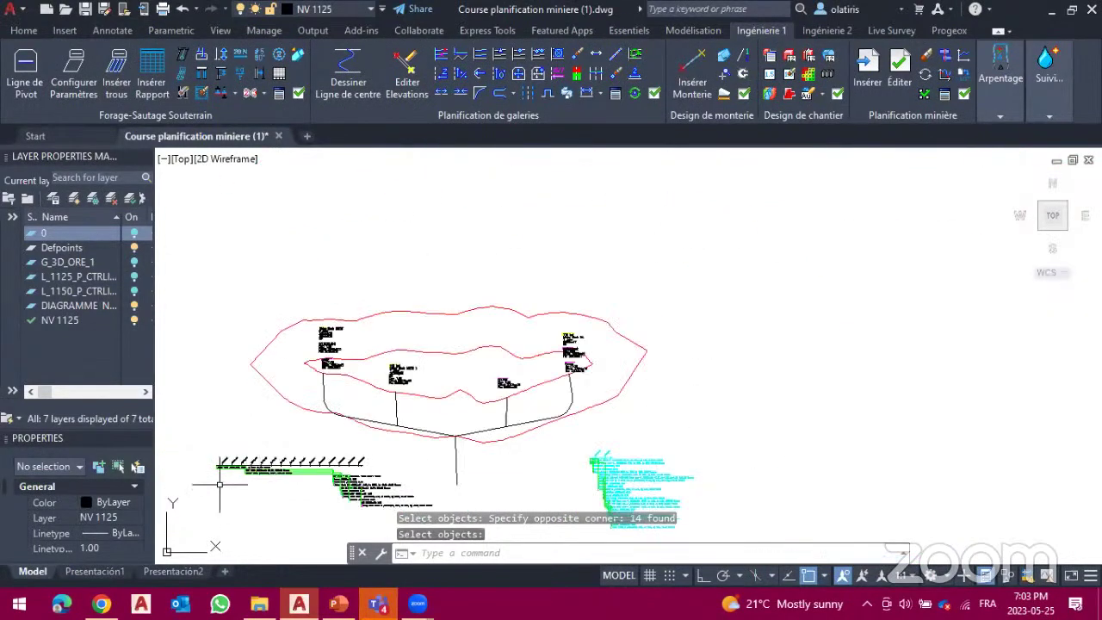
scroll(211, 478, up, 6)
scroll(210, 480, up, 2)
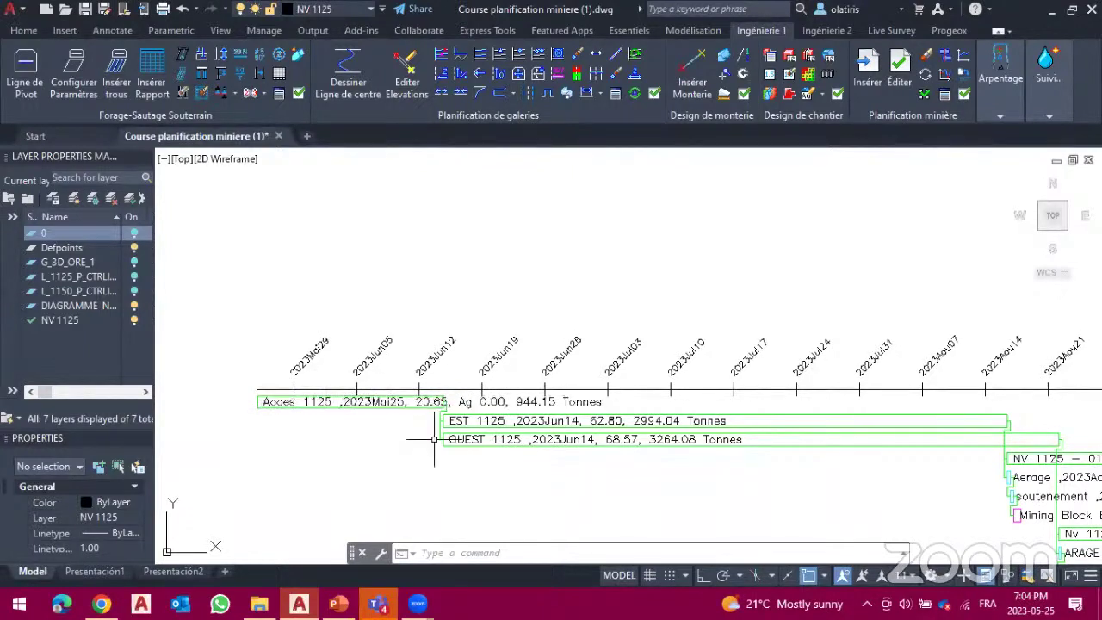
scroll(534, 425, down, 8)
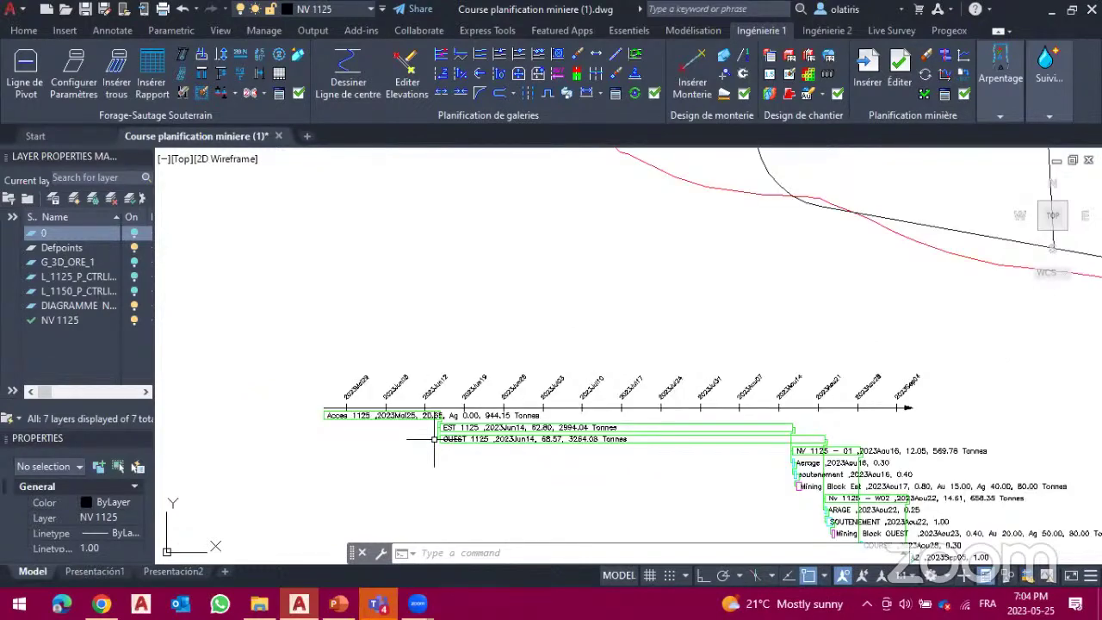
Step: Edit the Acces 1125 gallery and add an actual progress entry of 50 percent
click(894, 91)
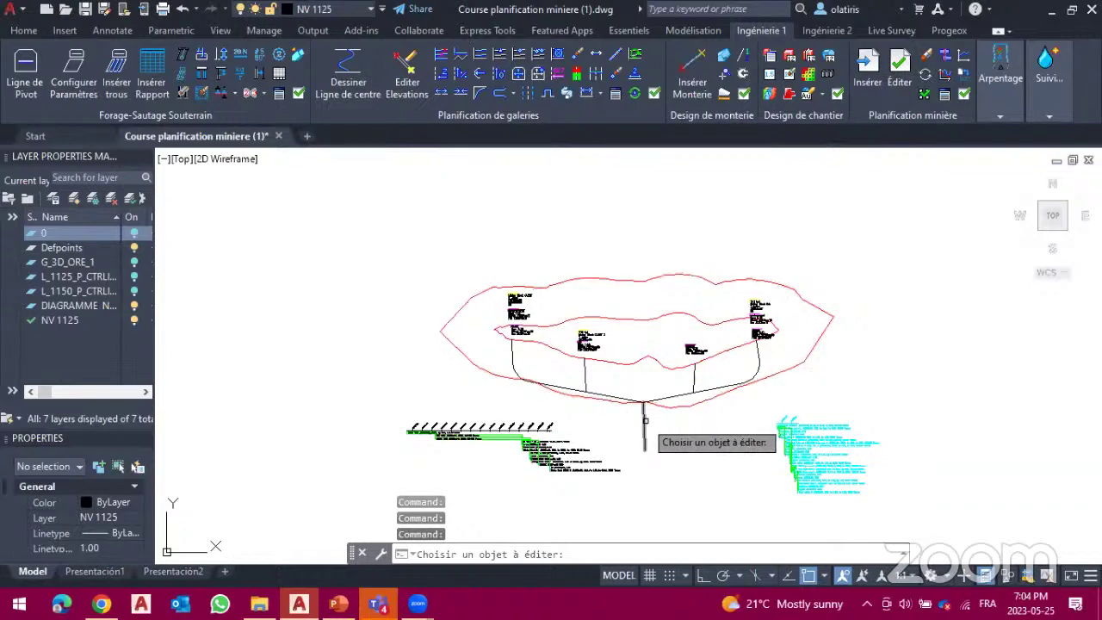
click(644, 424)
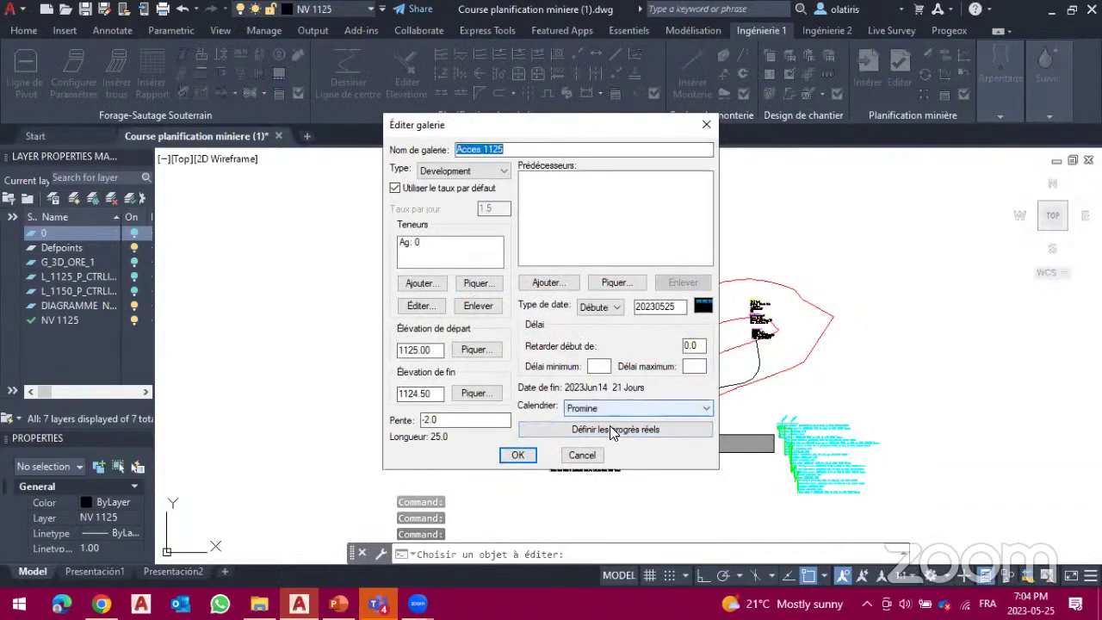
click(608, 431)
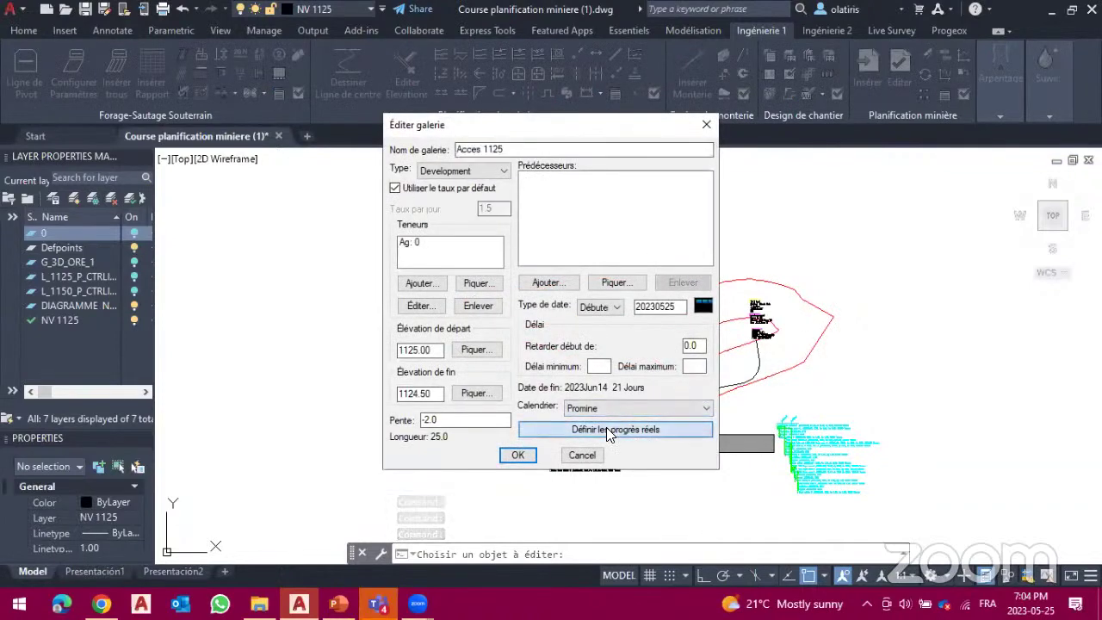
click(585, 251)
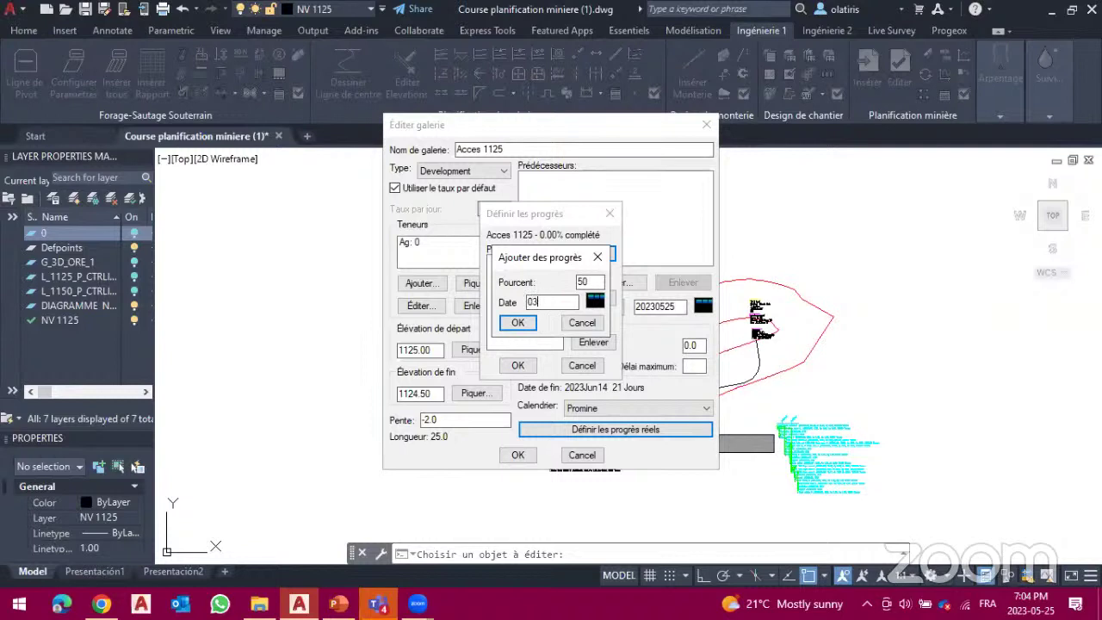
Step: Date the 50 percent progress entry 30 May 2023 and save the changes to the Acces 1125 gallery
click(594, 303)
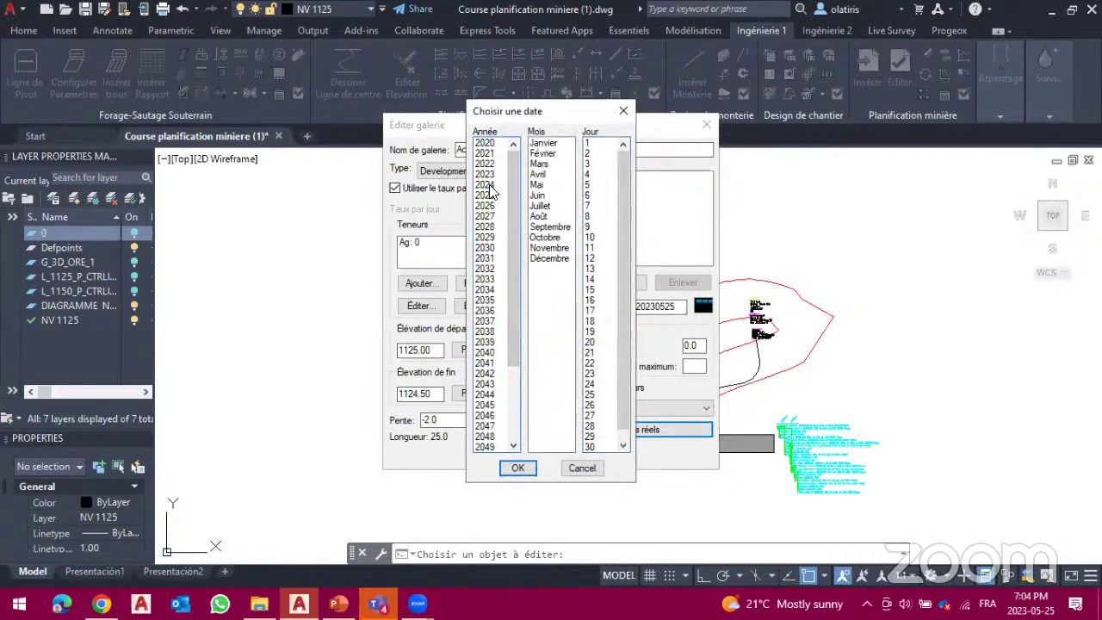
click(540, 185)
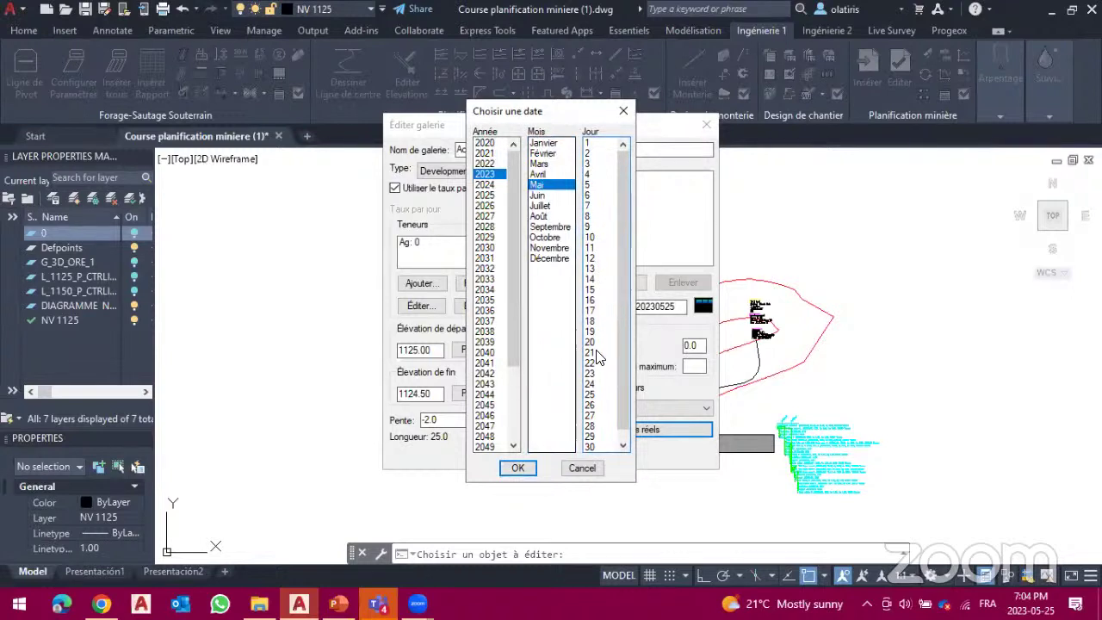
click(590, 447)
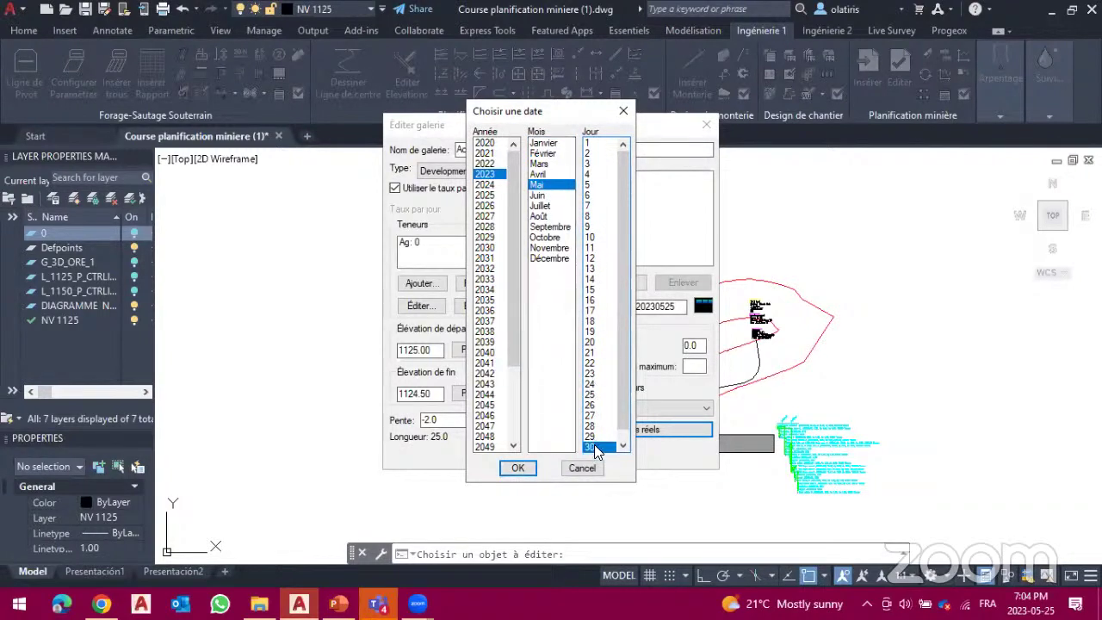
click(517, 467)
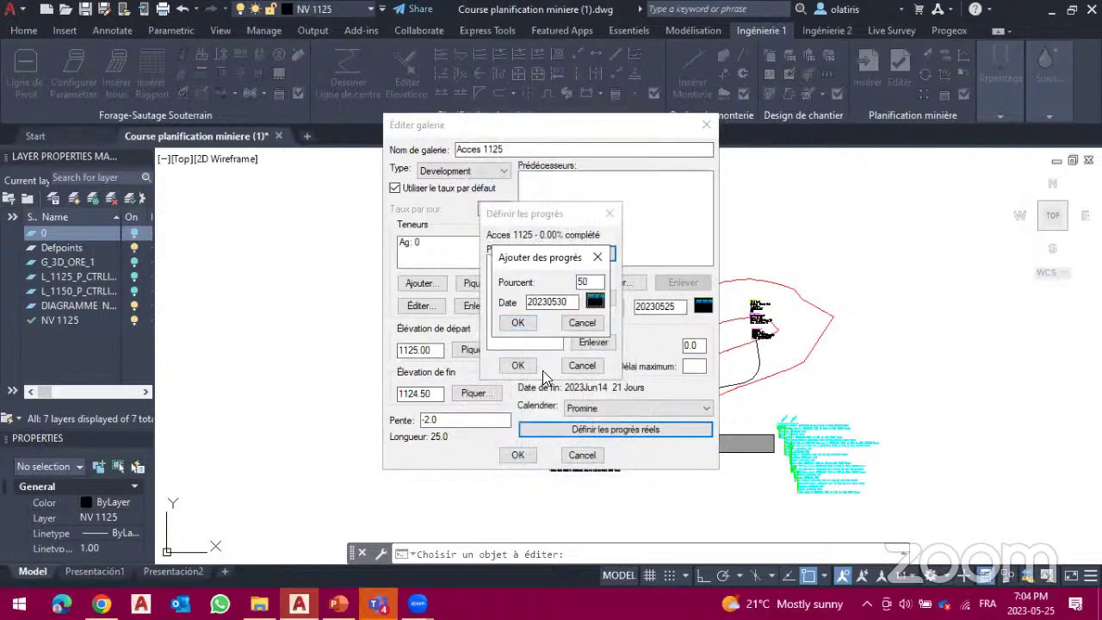
click(519, 322)
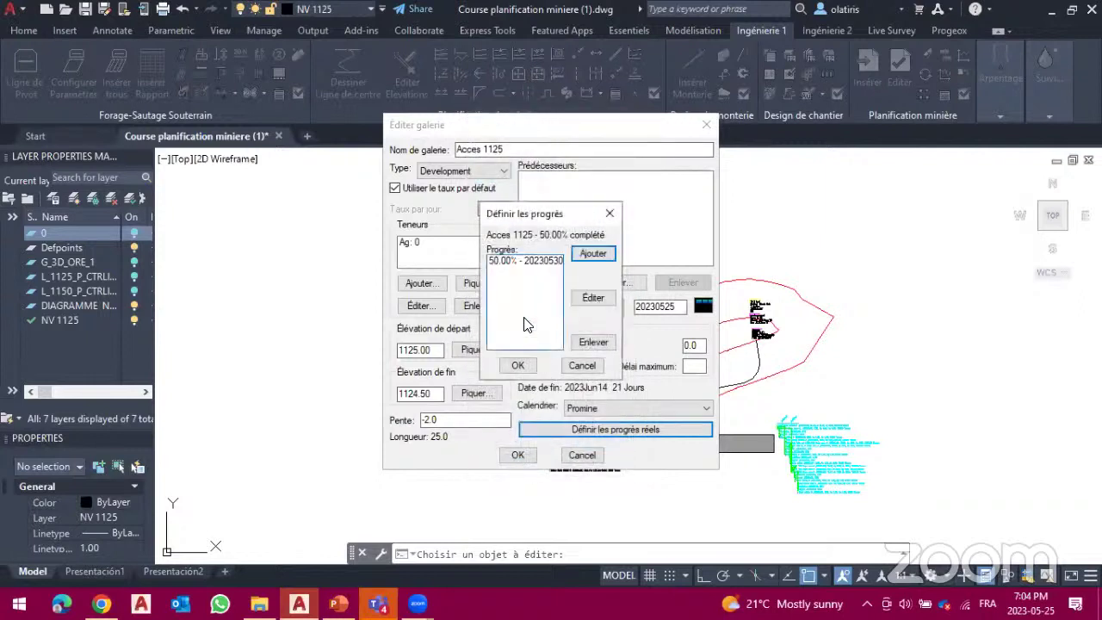
click(522, 262)
click(526, 363)
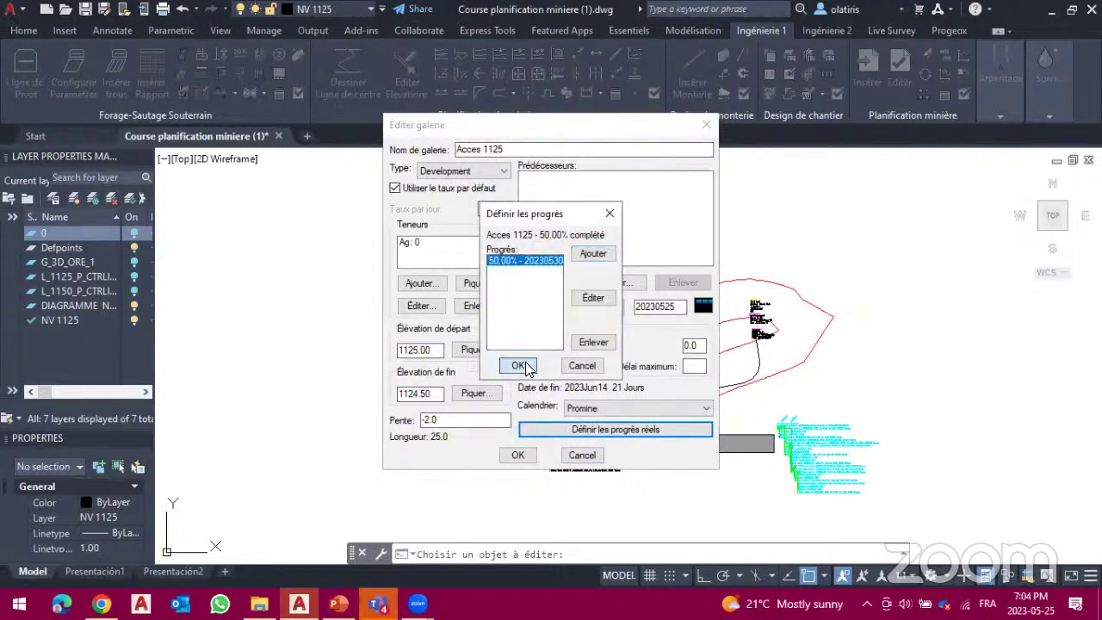
click(519, 455)
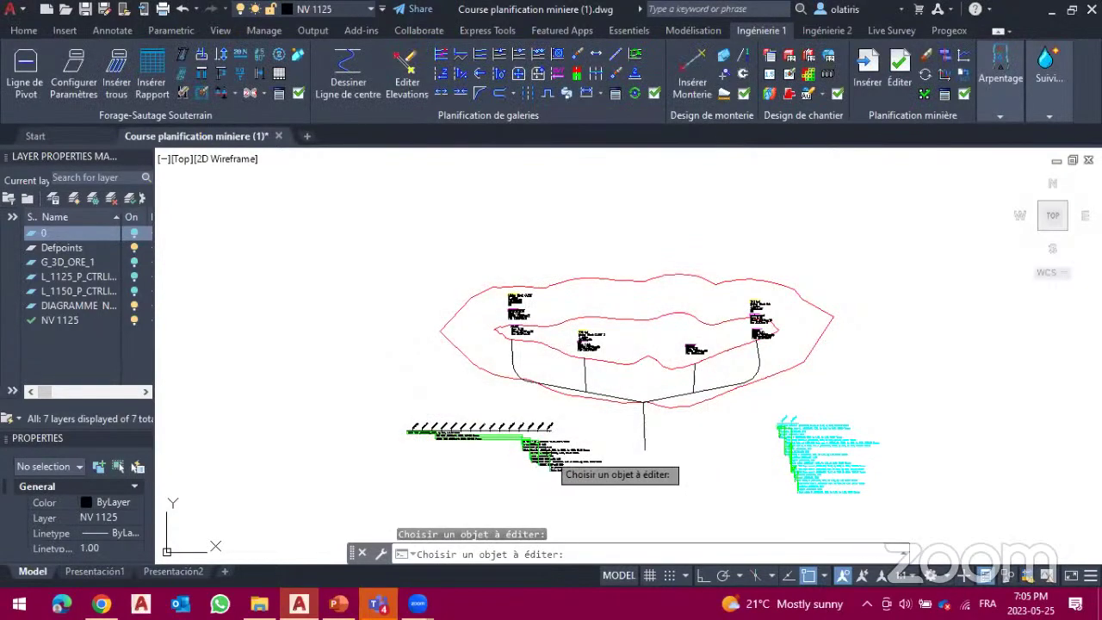
key(Return)
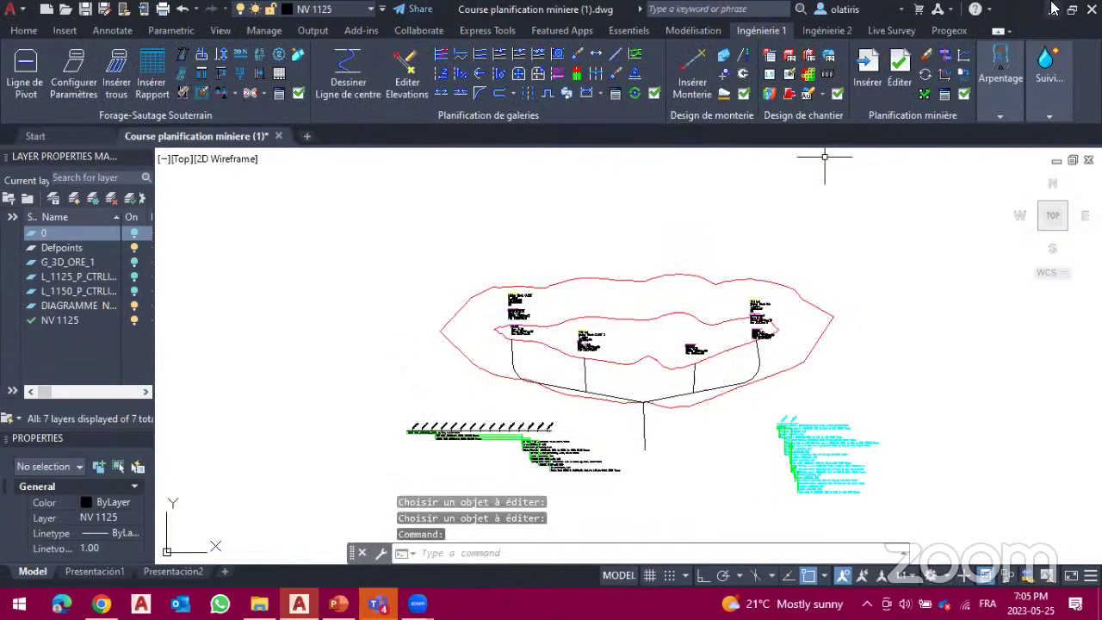
Step: Define progress for the EST 1125 gallery, recording 40 m as completed
click(946, 57)
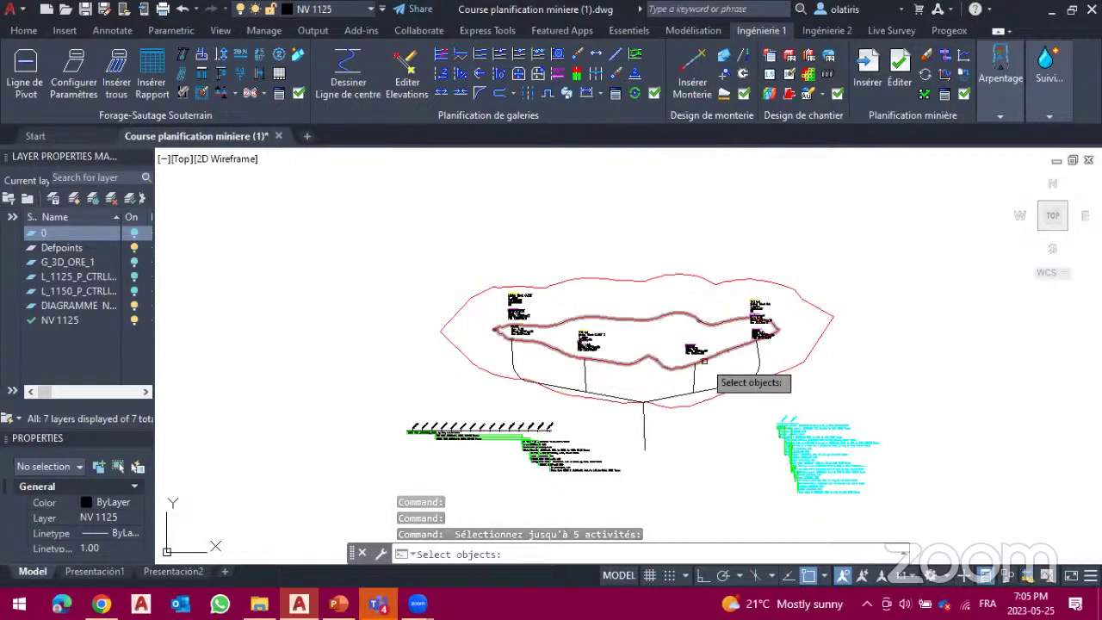
click(759, 361)
key(Return)
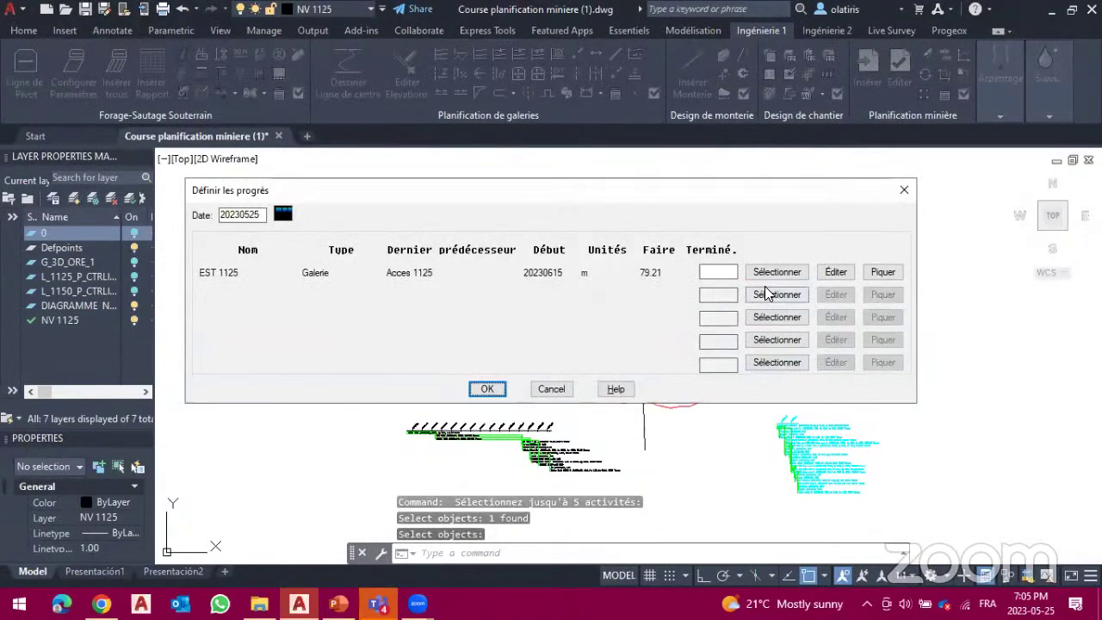
click(728, 272)
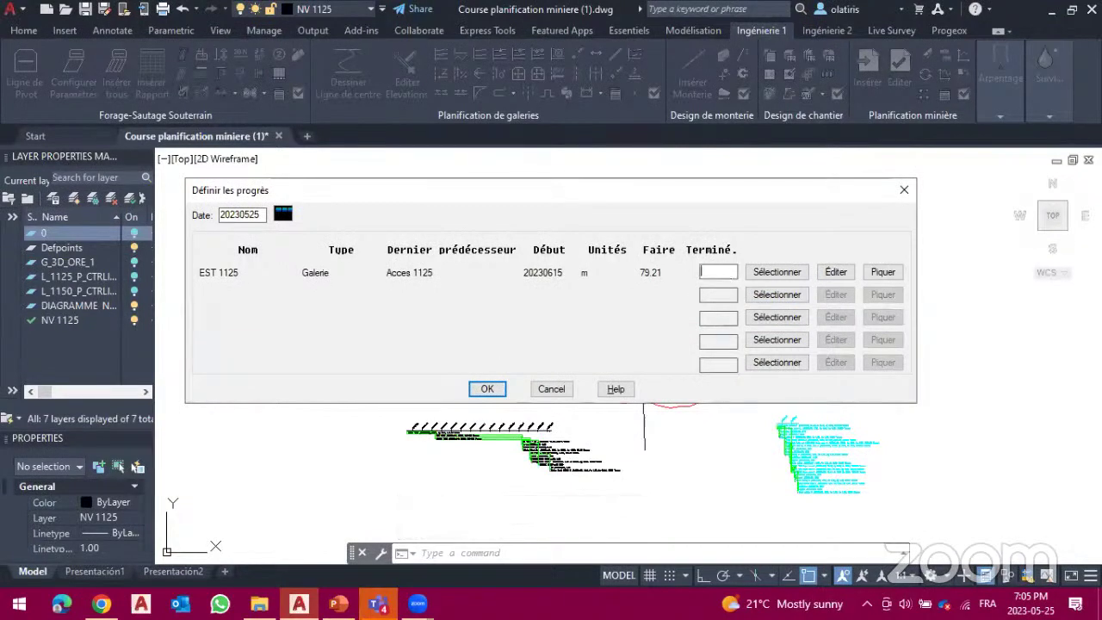
text(40)
click(485, 391)
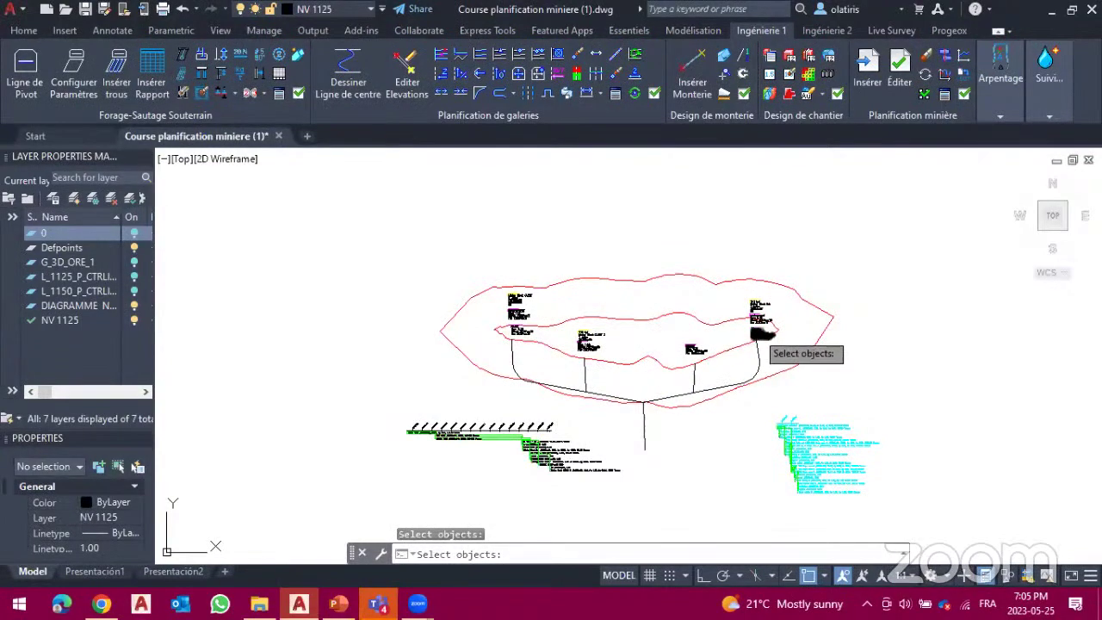
Step: Record the Aerage task that follows EST 1125 as 100 percent completed and end the progress definition
click(763, 334)
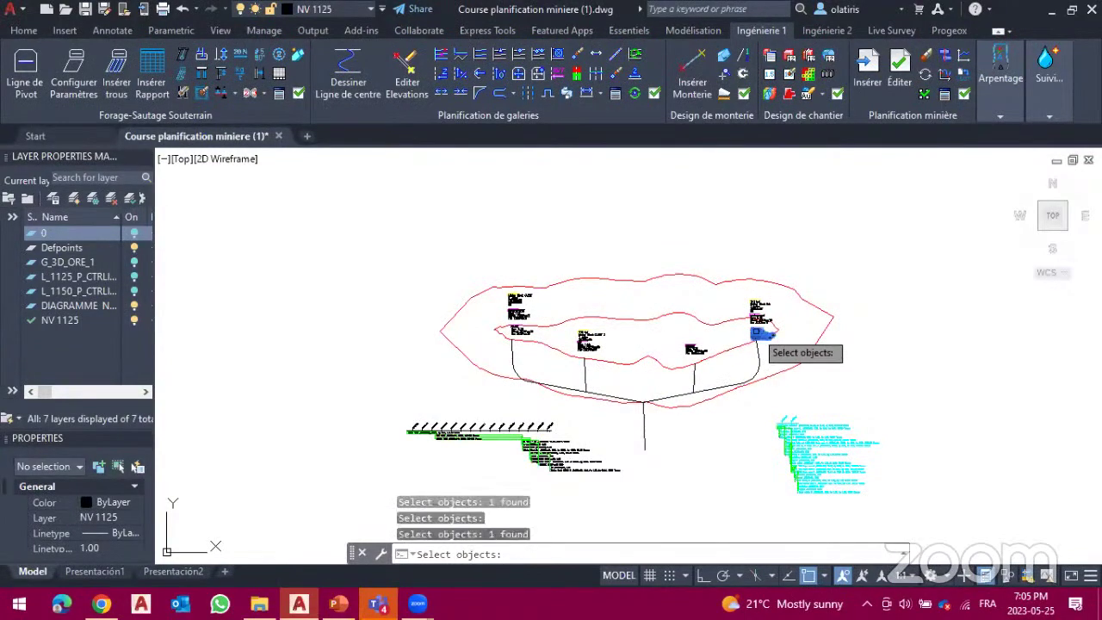
key(Return)
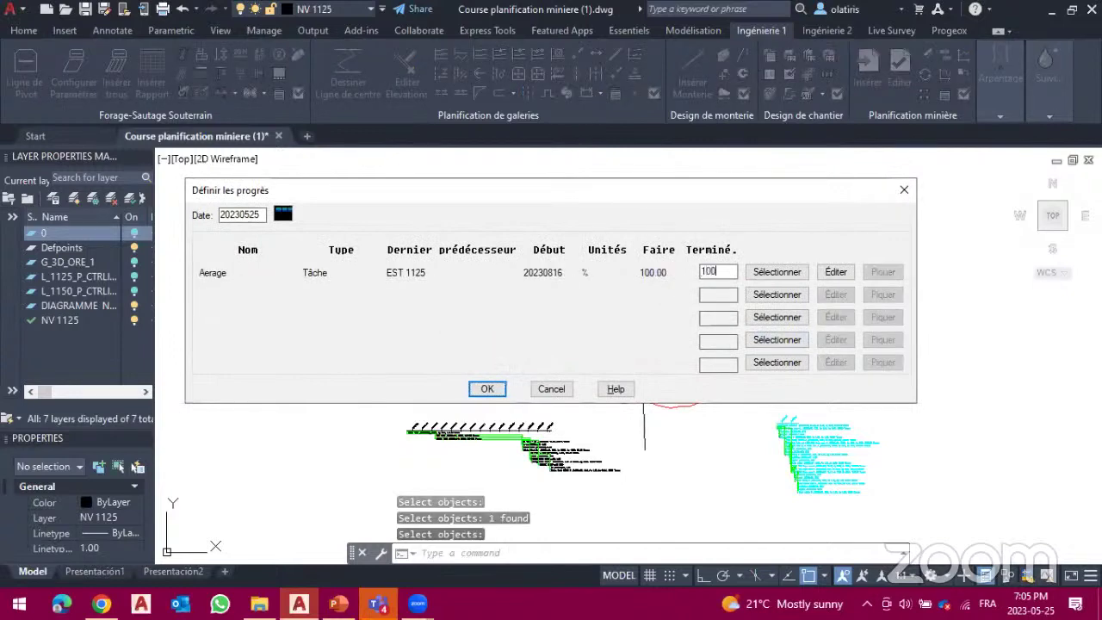
click(490, 391)
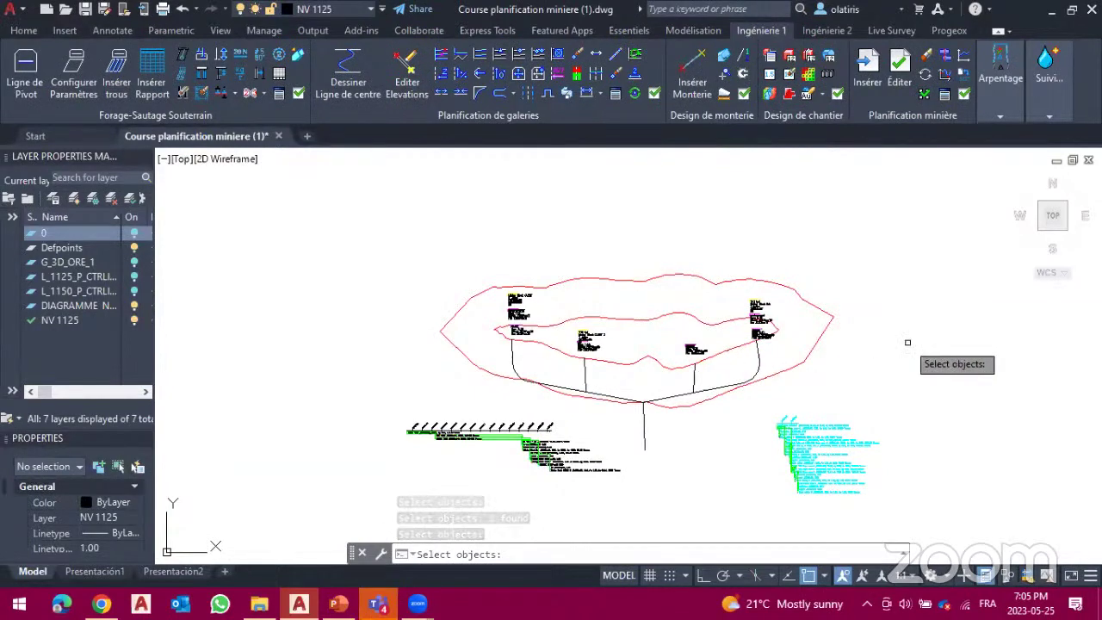
key(Escape)
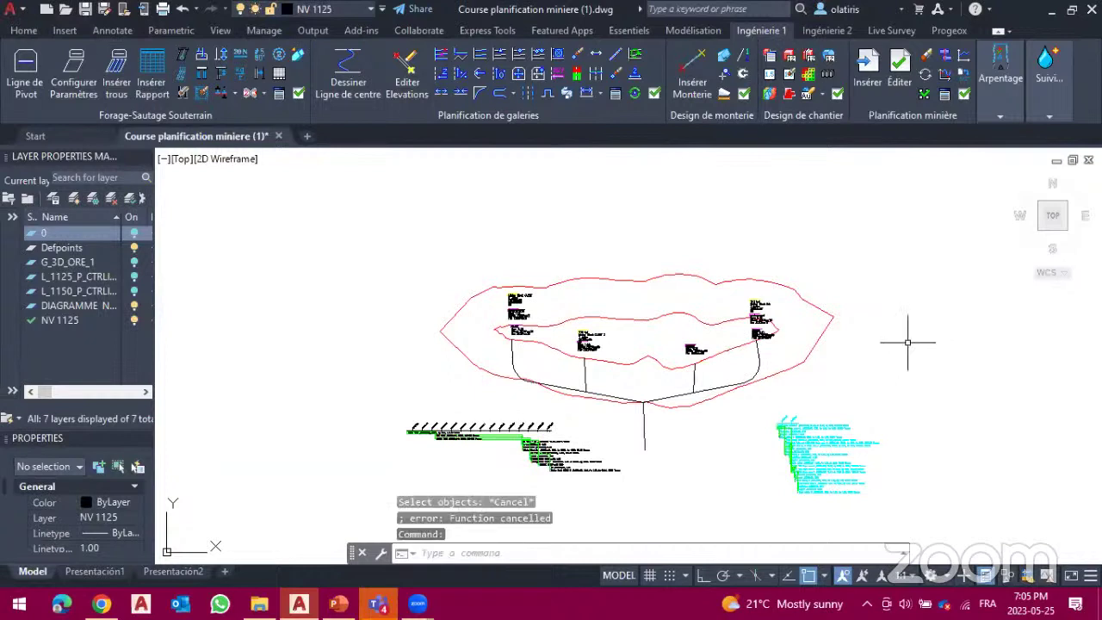
Step: Update the level 1125 Gantt chart with the recorded progress and place it in the free area west of the ore outline
click(926, 78)
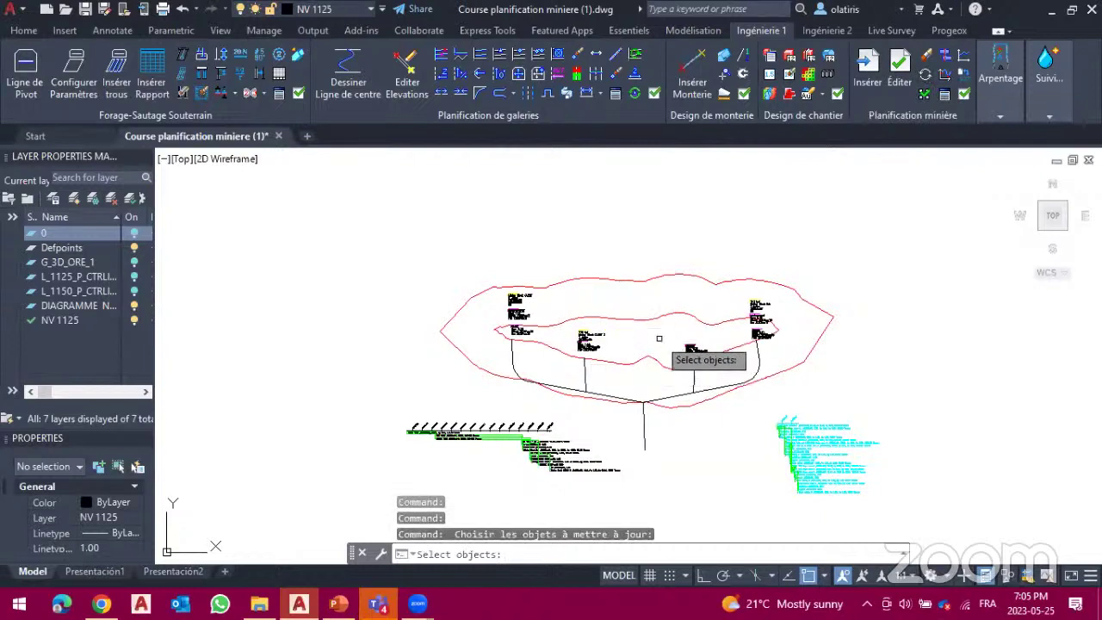
click(628, 479)
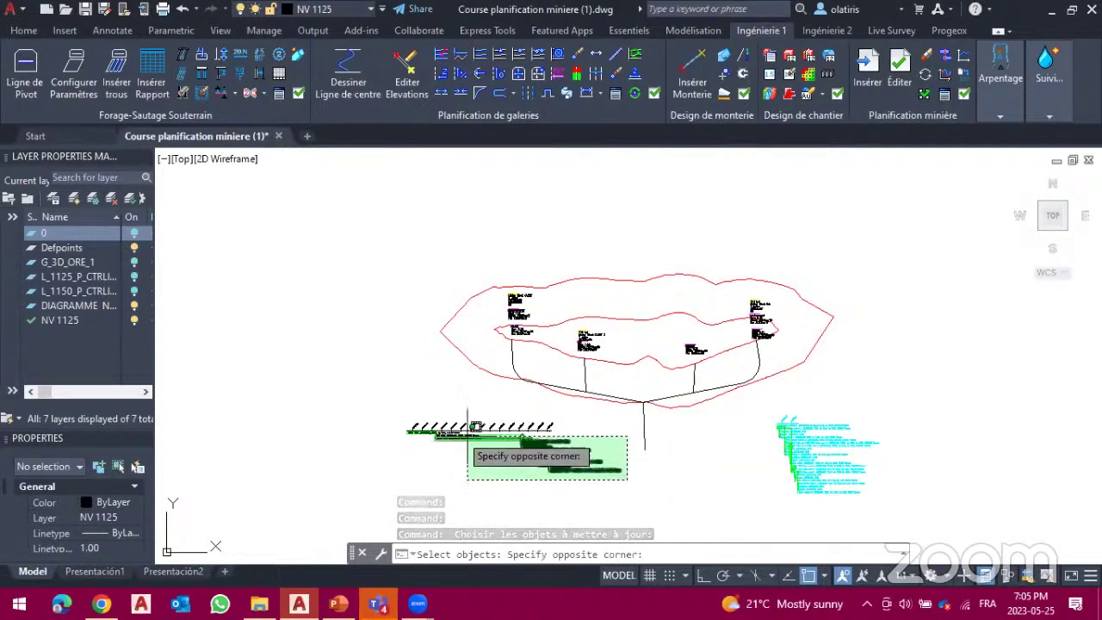
click(385, 409)
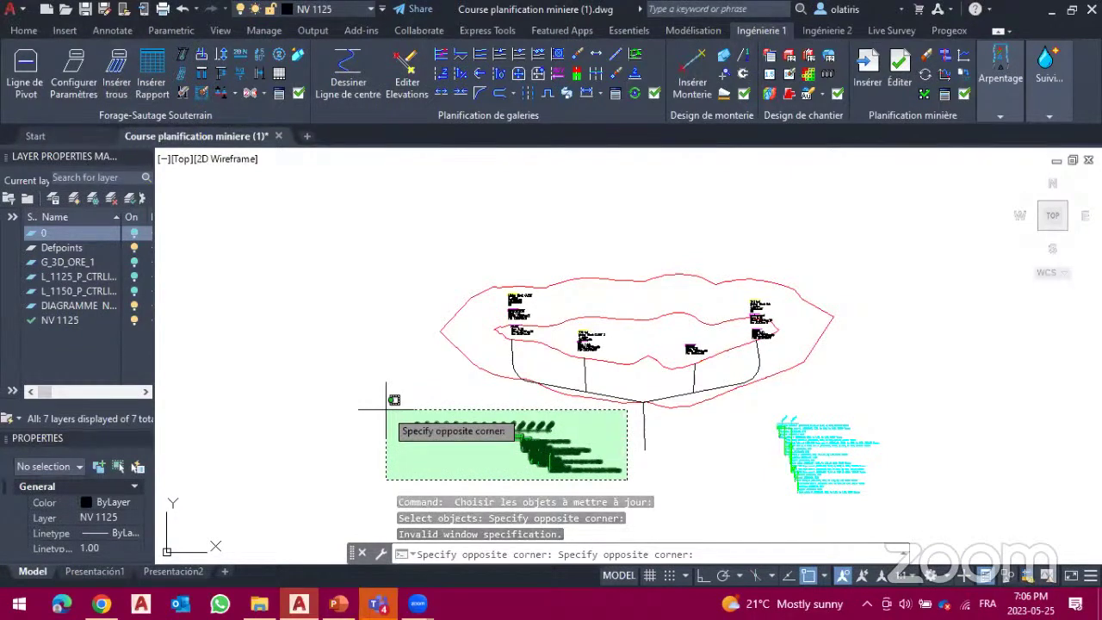
click(386, 409)
key(Return)
click(386, 409)
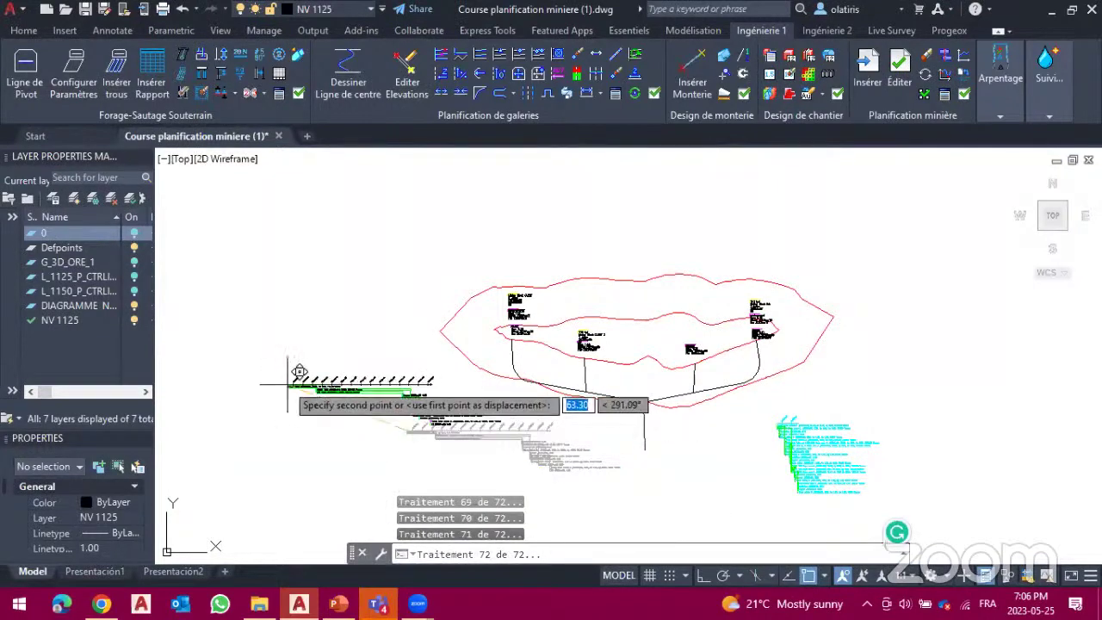
click(266, 342)
Step: Examine the updated Gantt chart, checking the progress fills, dates and tonnages of the galleries, Aerage task and mining blocks
scroll(266, 341, up, 6)
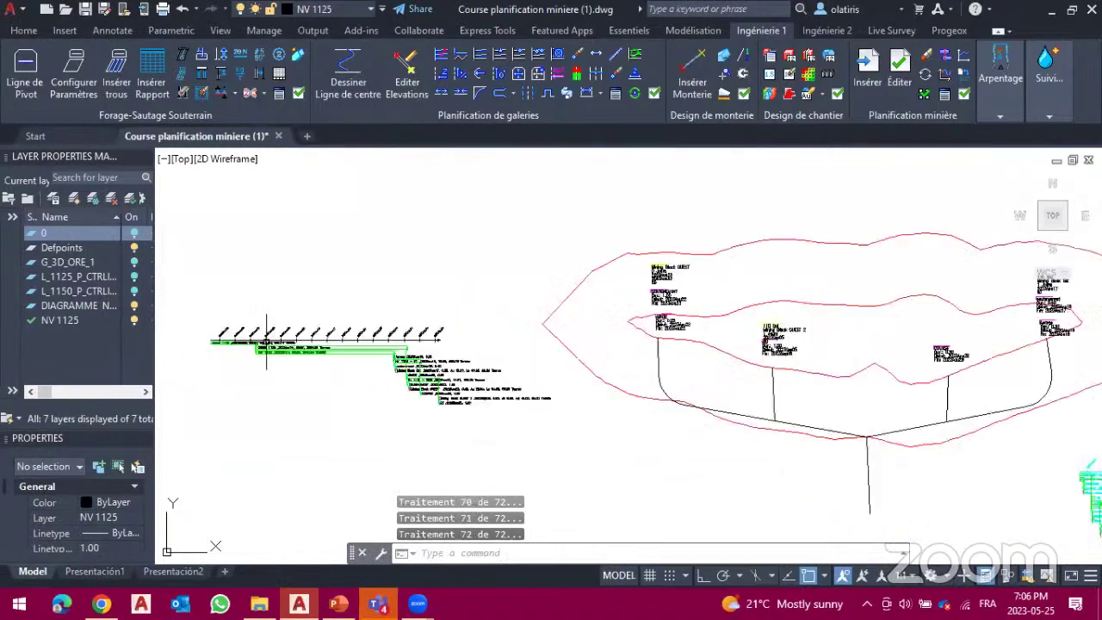
scroll(556, 394, down, 2)
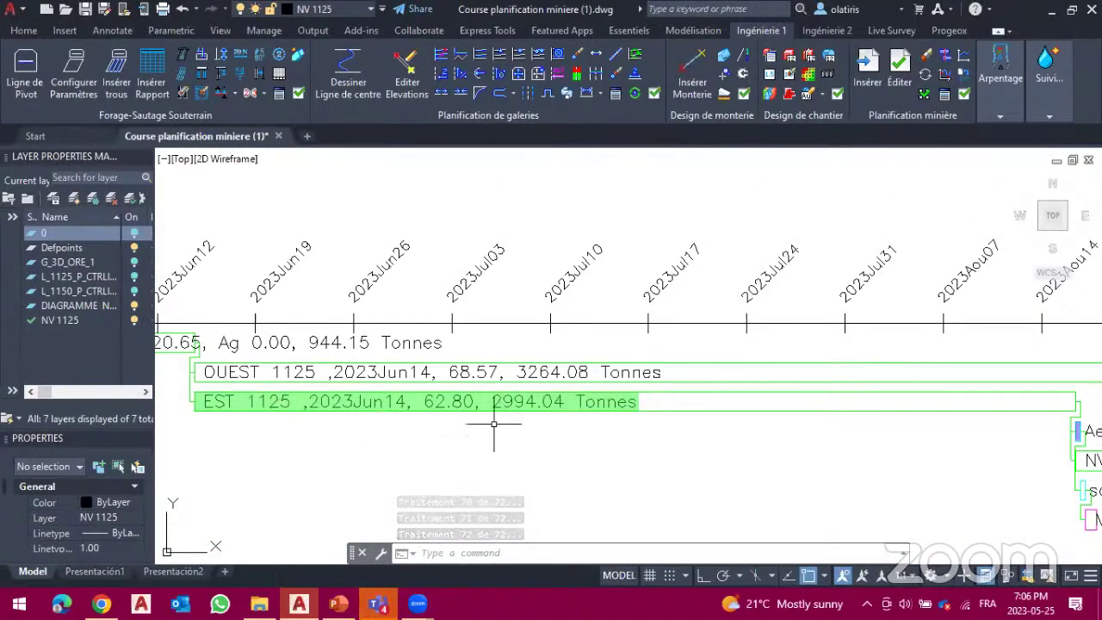
scroll(478, 425, down, 4)
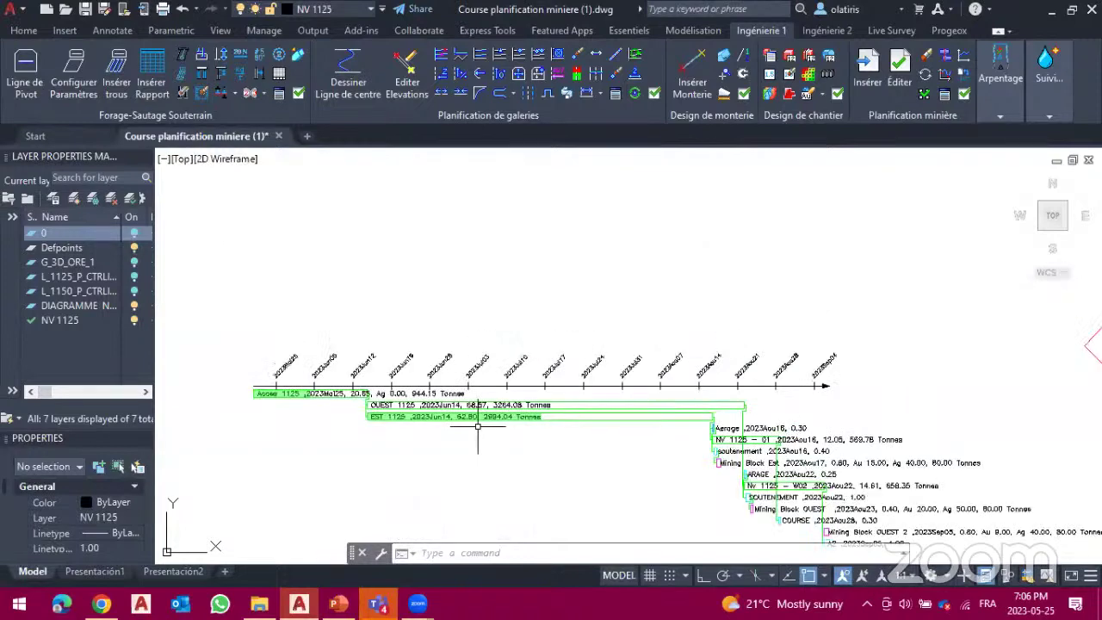
scroll(478, 426, up, 5)
scroll(478, 425, down, 5)
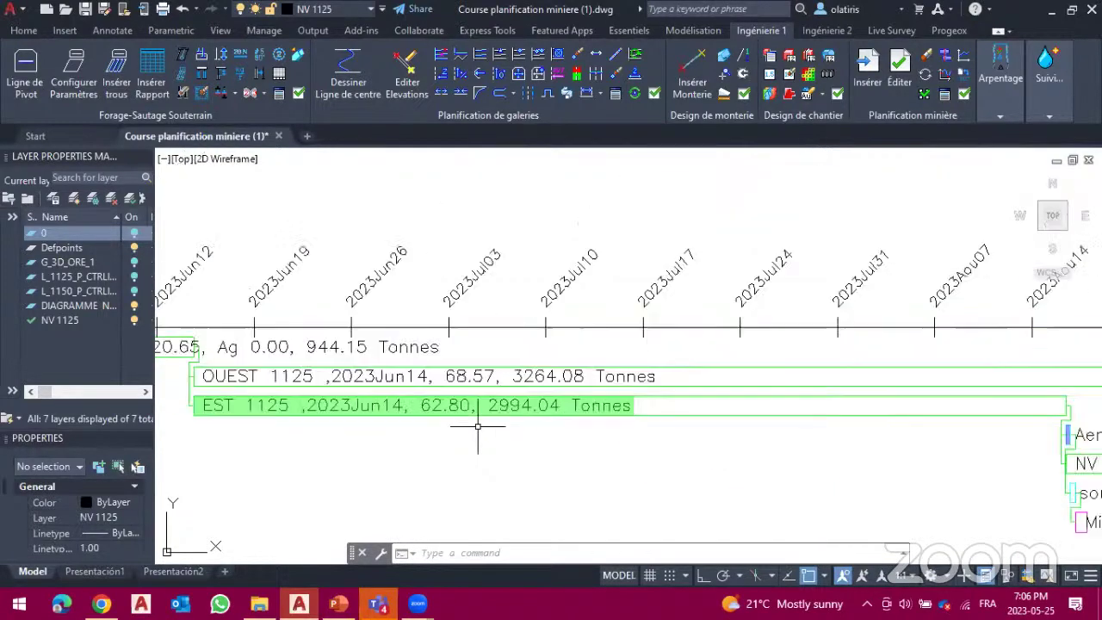
scroll(478, 426, up, 2)
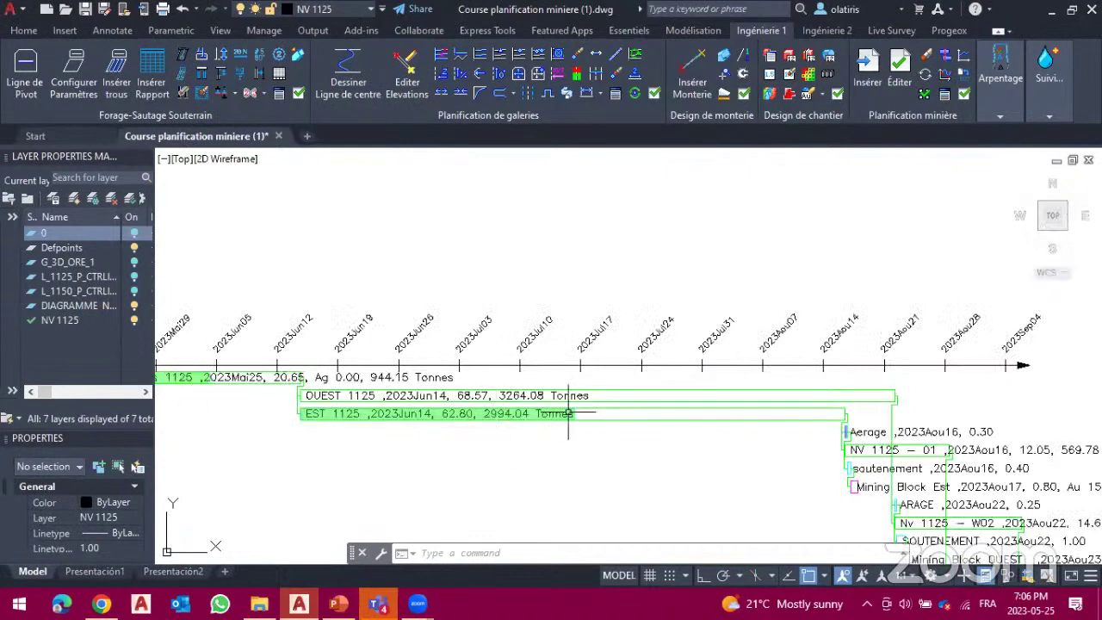
scroll(620, 428, down, 5)
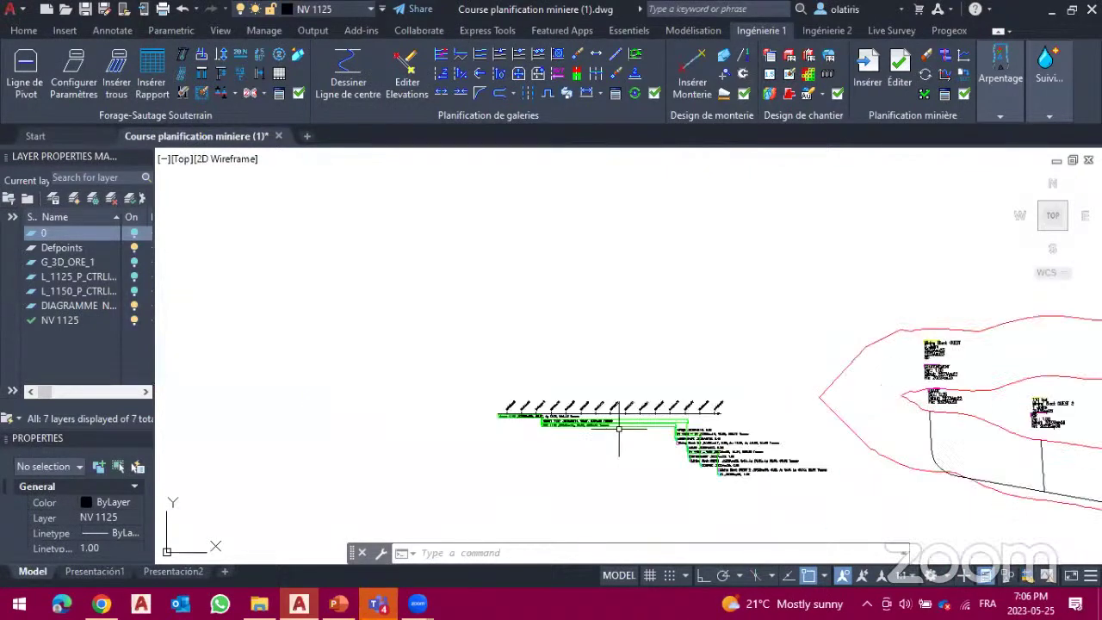
scroll(634, 440, up, 6)
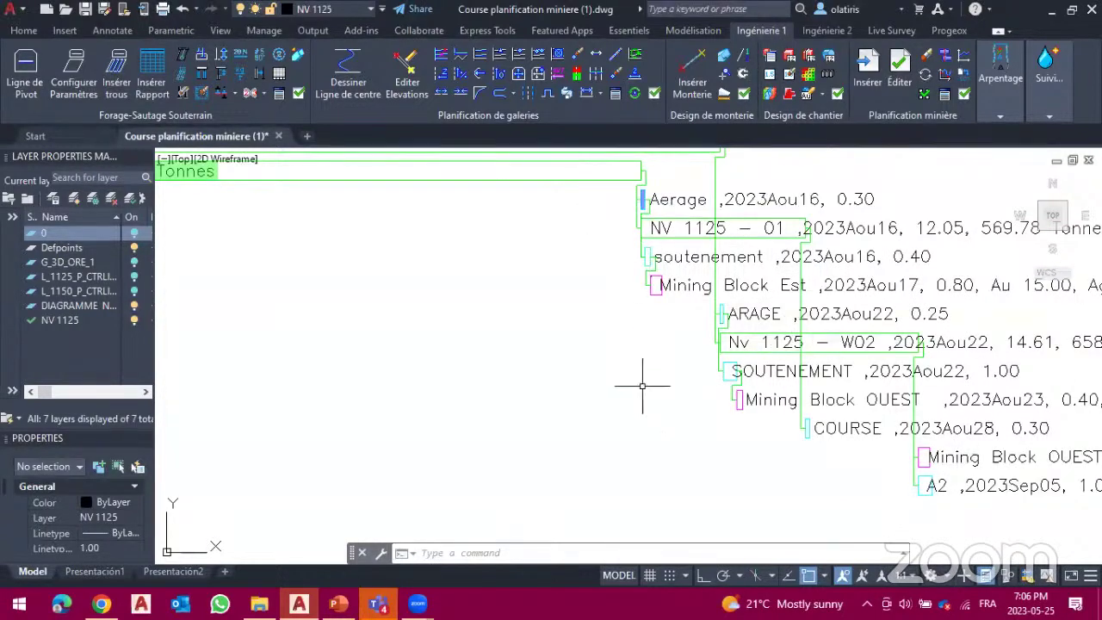
scroll(616, 382, down, 4)
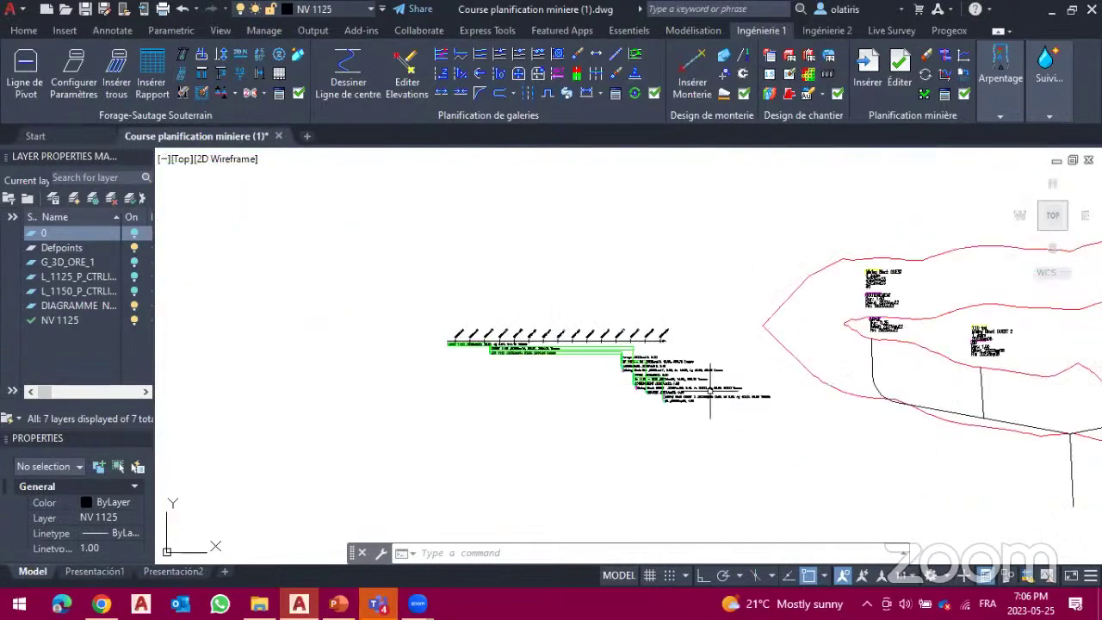
scroll(710, 392, up, 4)
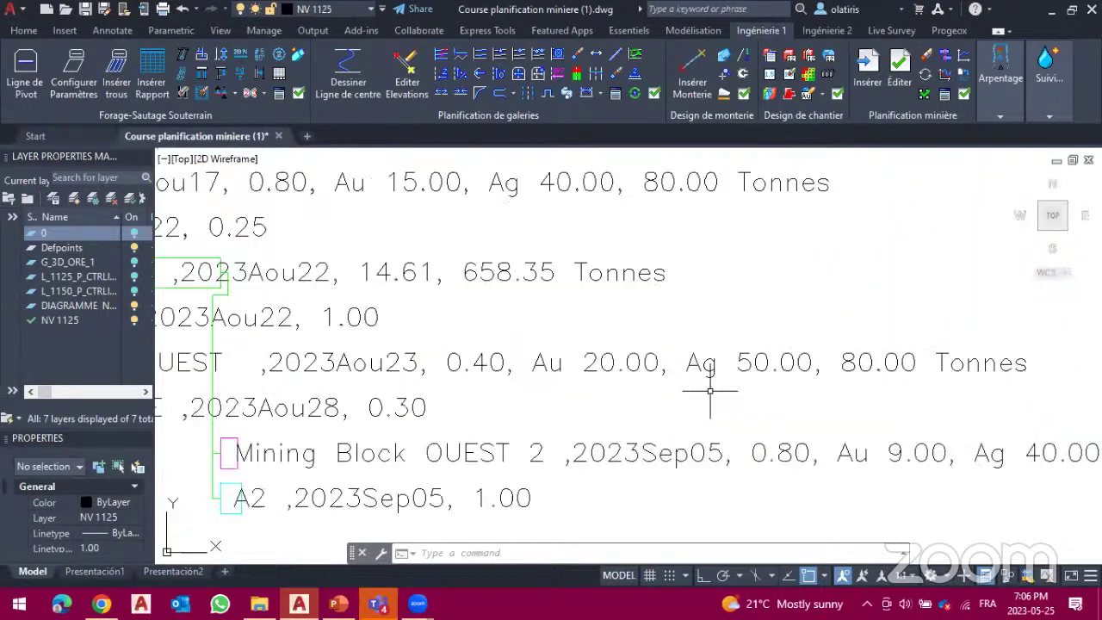
scroll(711, 392, down, 6)
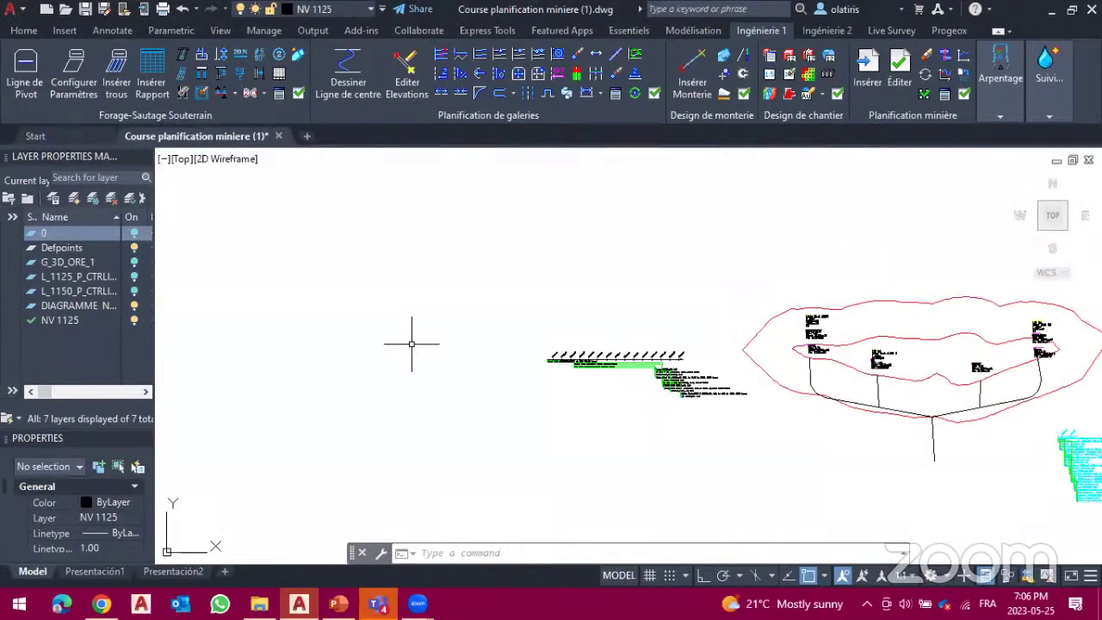
Step: Return the drawing to plan view with the SECP command
scroll(412, 345, up, 3)
scroll(460, 360, up, 2)
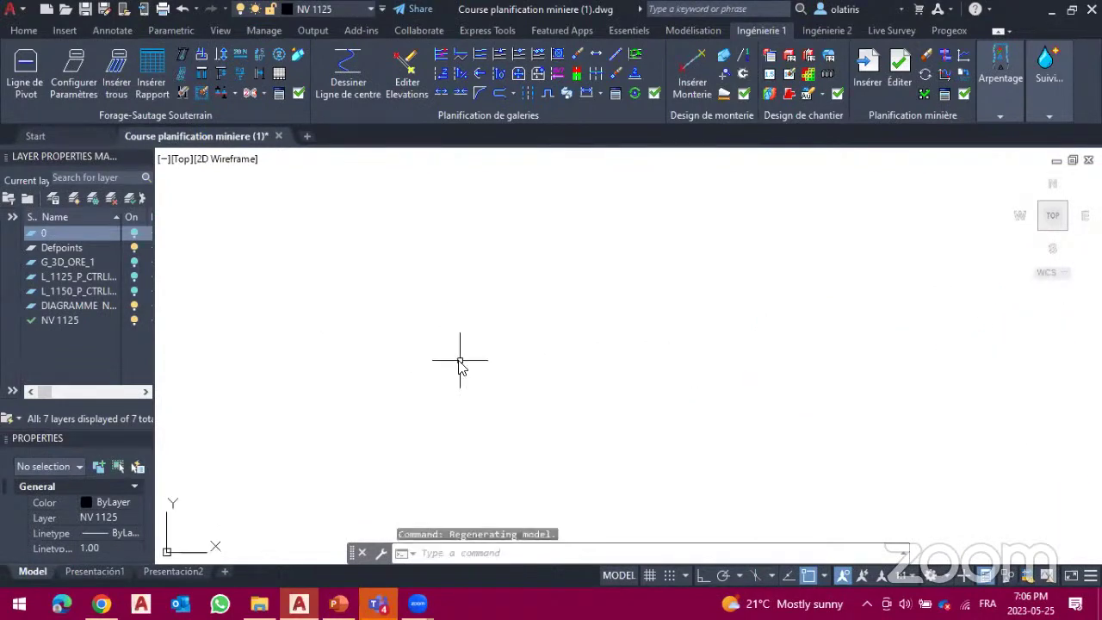
text(secp)
key(Return)
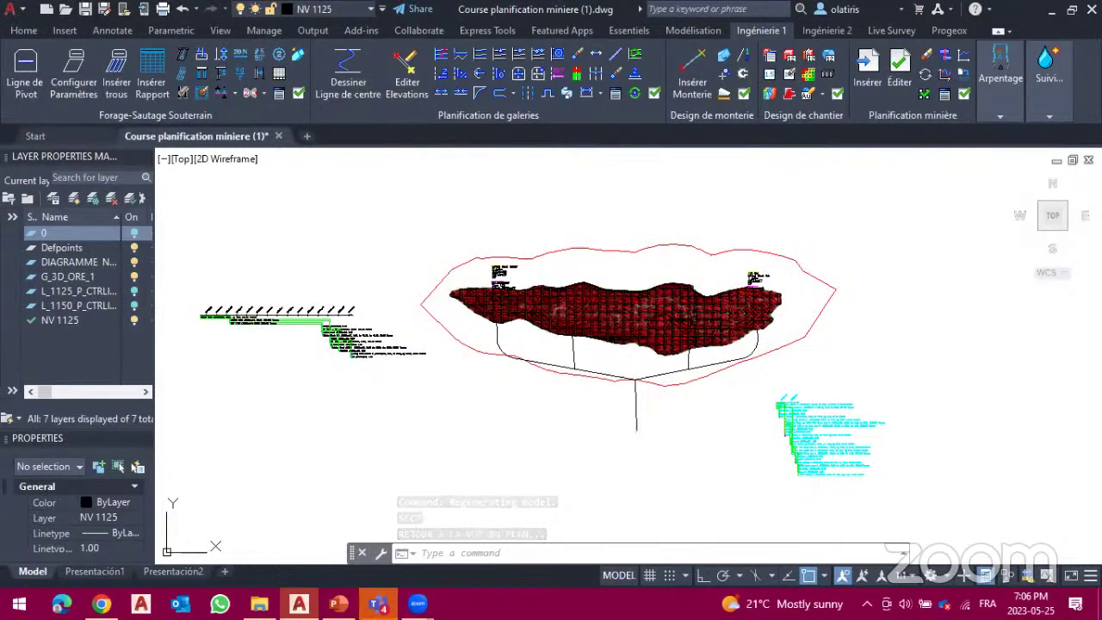
Step: Generate a weekly graphical cost report (Coûts) with subdivisions for the level 1125 galleries and activities, placing it below the Gantt chart
click(999, 73)
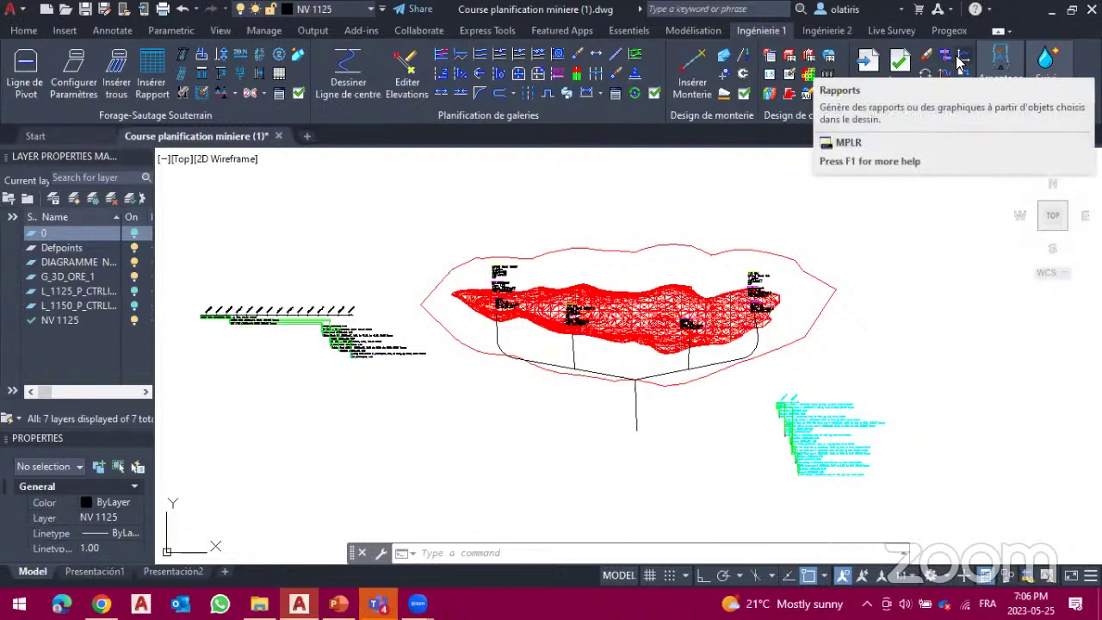
click(959, 65)
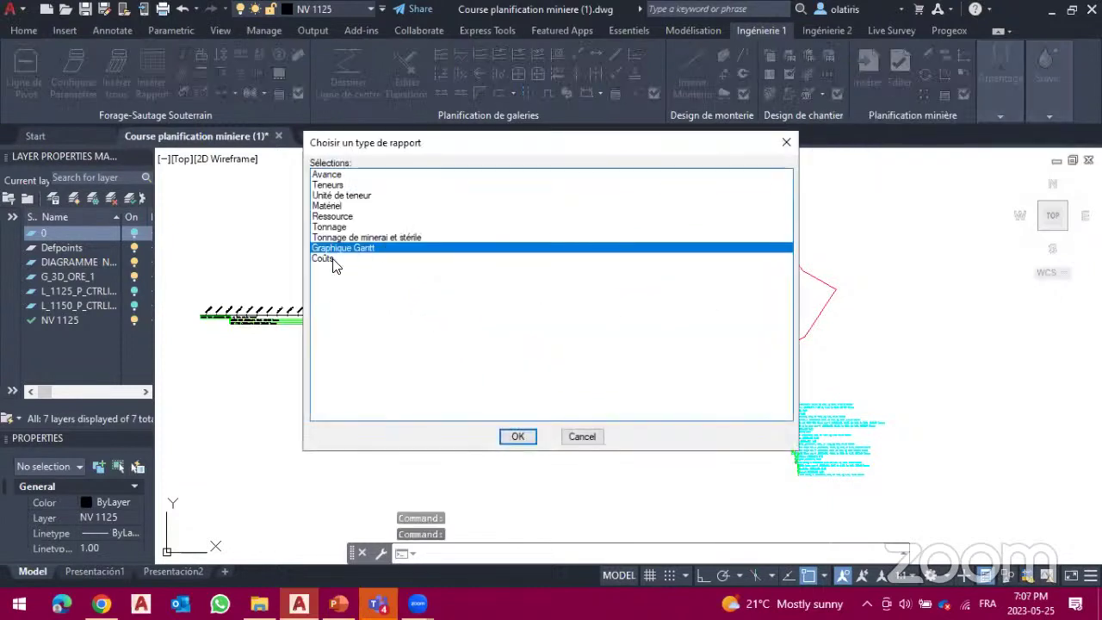
click(327, 259)
click(518, 435)
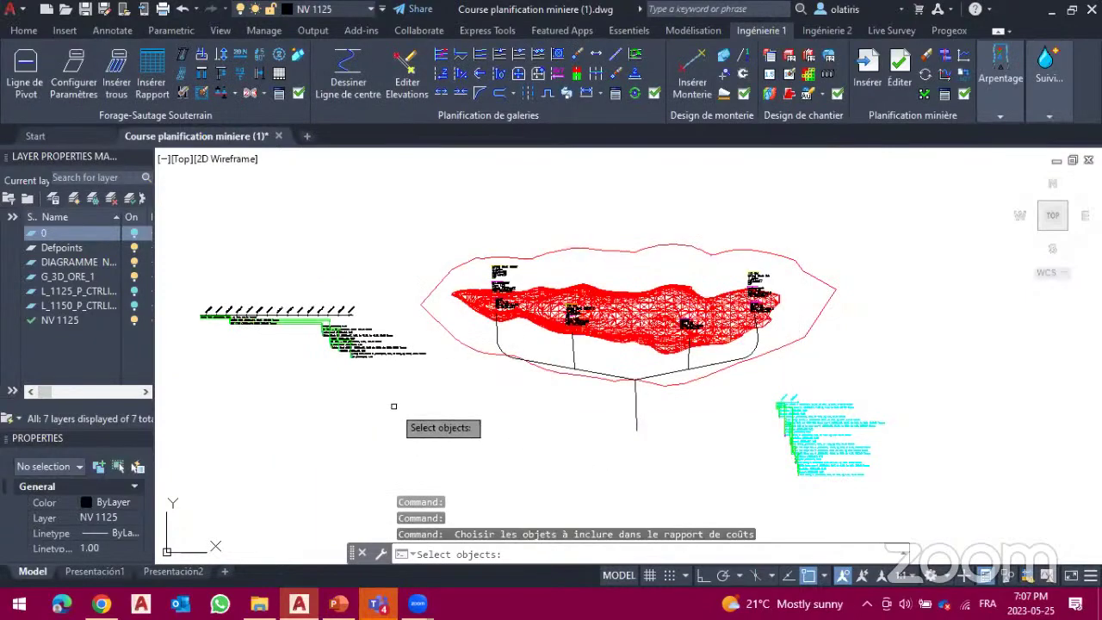
click(760, 427)
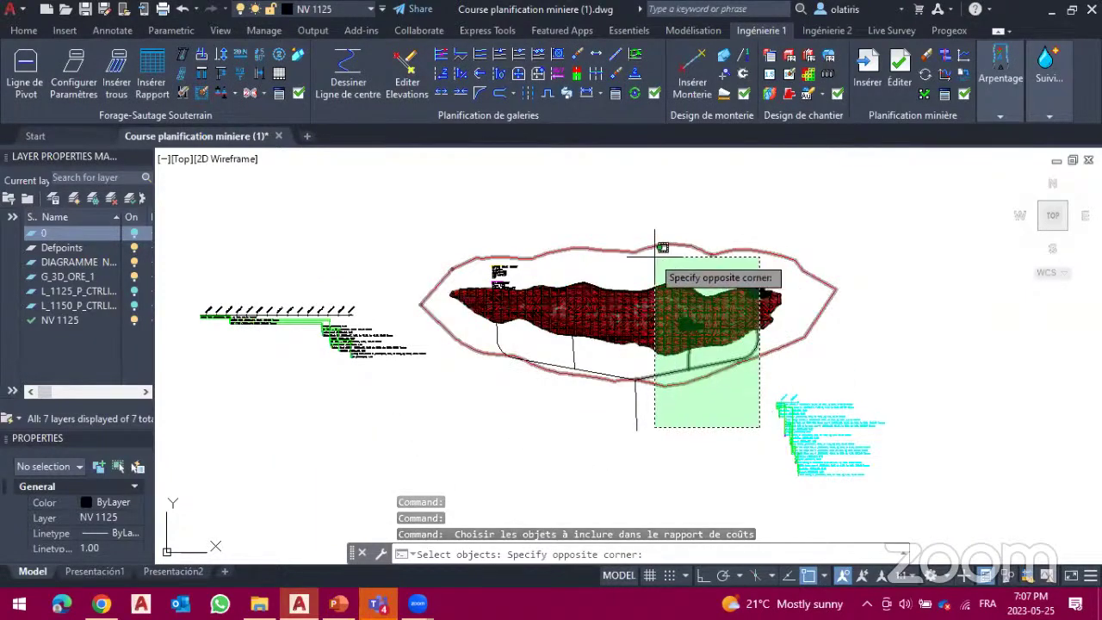
click(480, 210)
key(Return)
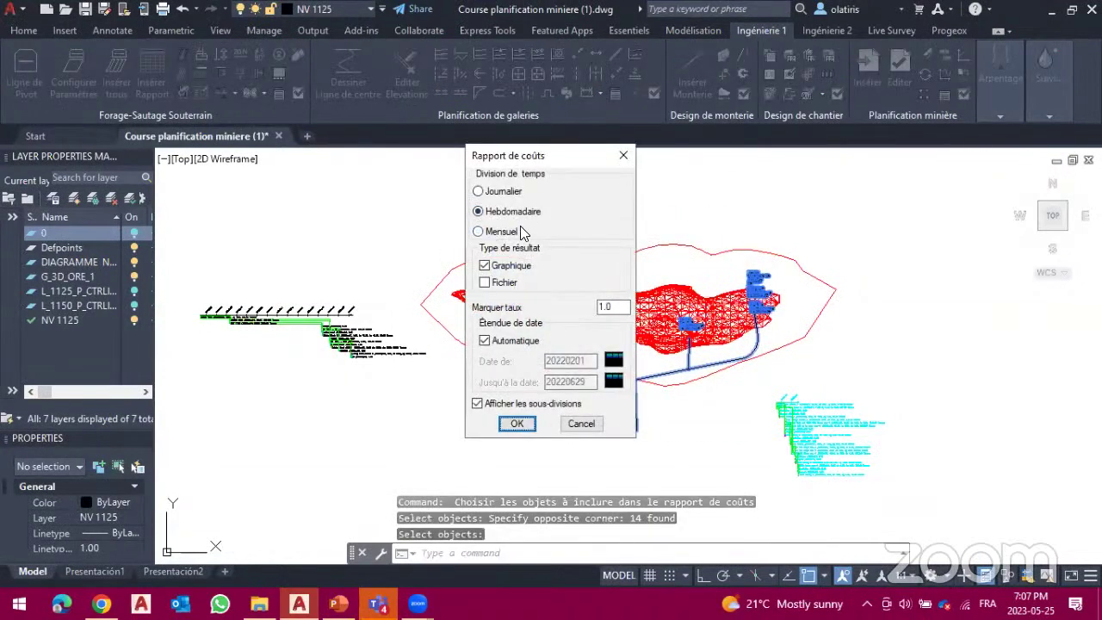
click(517, 423)
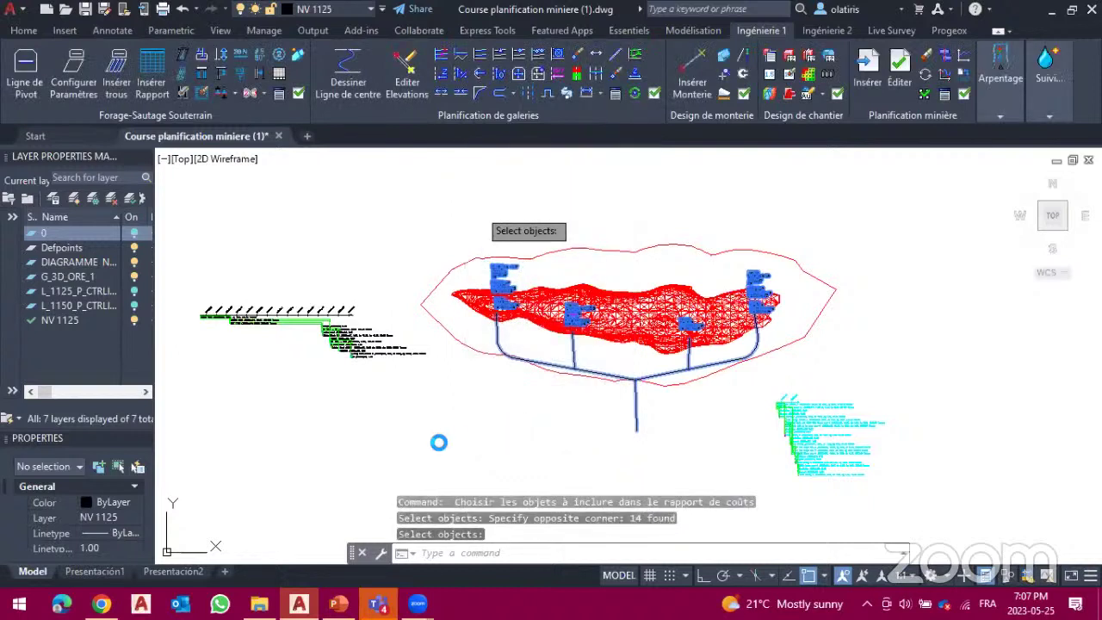
click(383, 444)
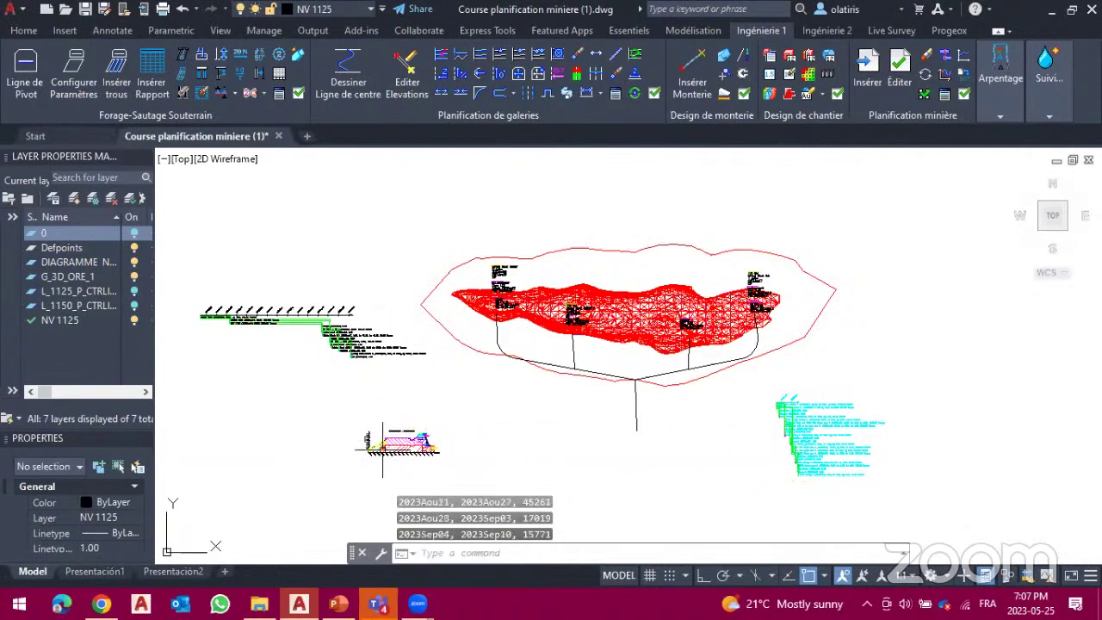
Step: Examine the weekly cost graph, checking the total and each activity's cost over the dates
scroll(393, 462, up, 12)
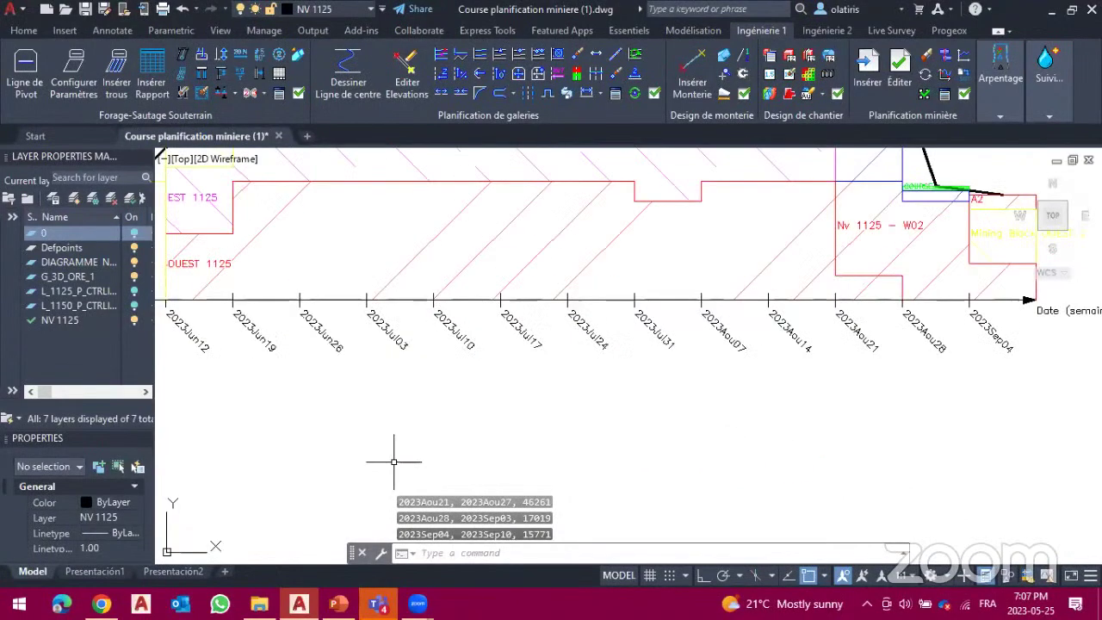
scroll(393, 460, down, 4)
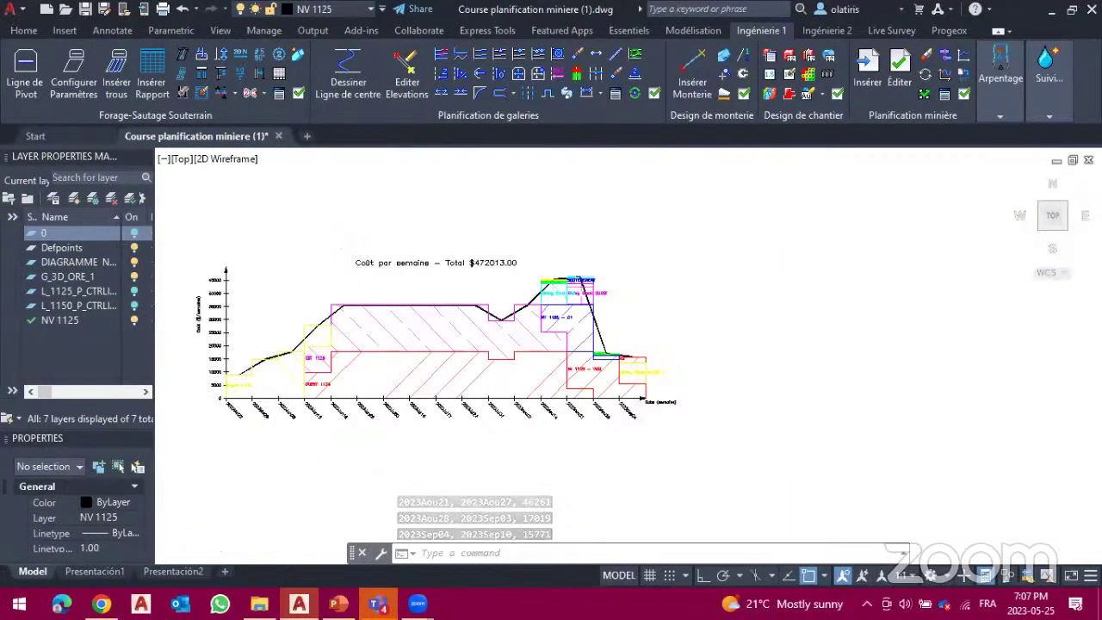
scroll(193, 365, up, 4)
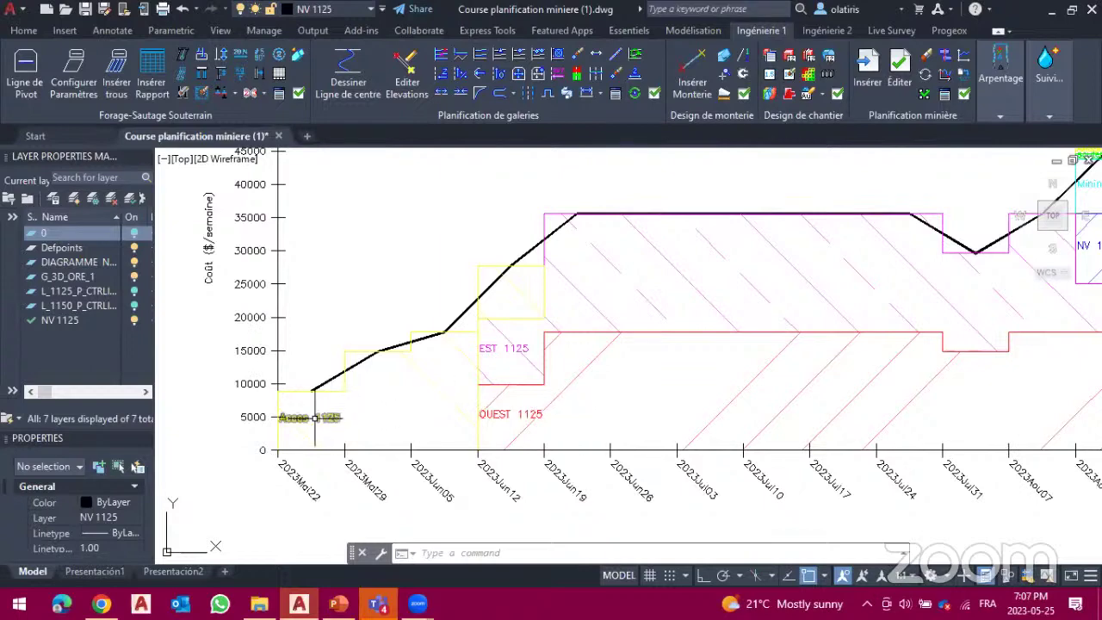
scroll(315, 417, up, 4)
scroll(314, 417, down, 6)
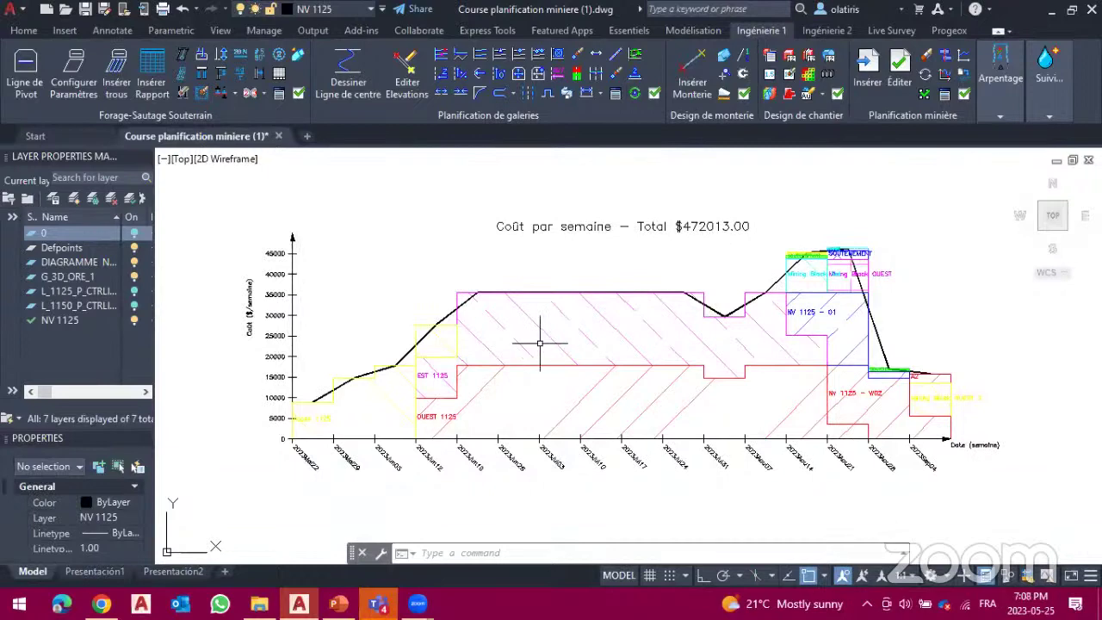
scroll(541, 344, down, 10)
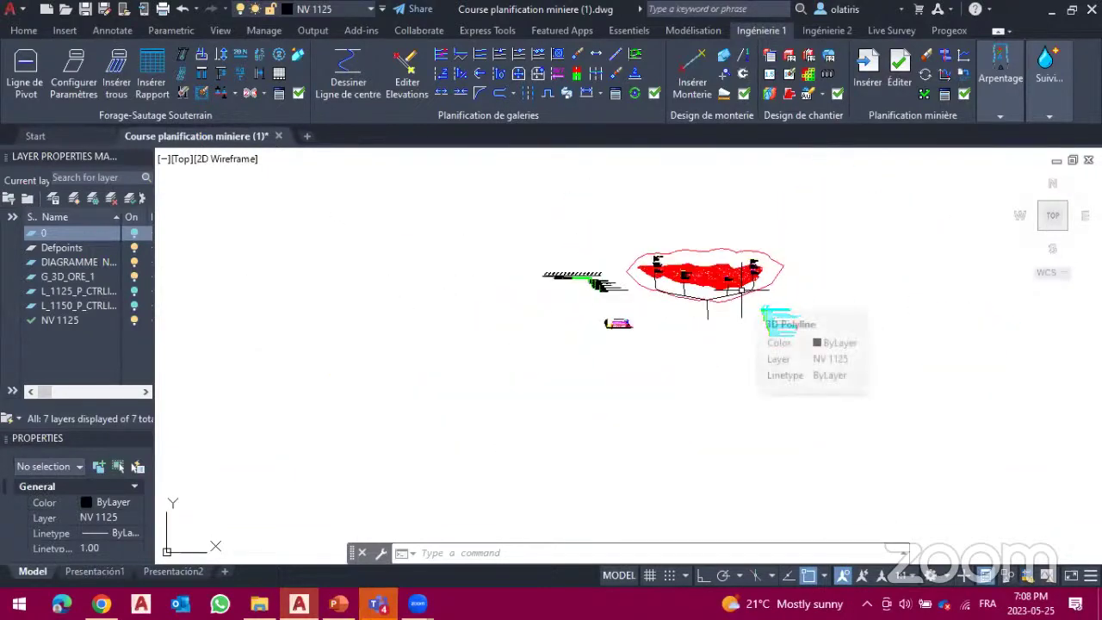
Step: Inspect the ore body and level 1125 from the side in 3D and restore the plan view with the SECP command
scroll(740, 289, up, 2)
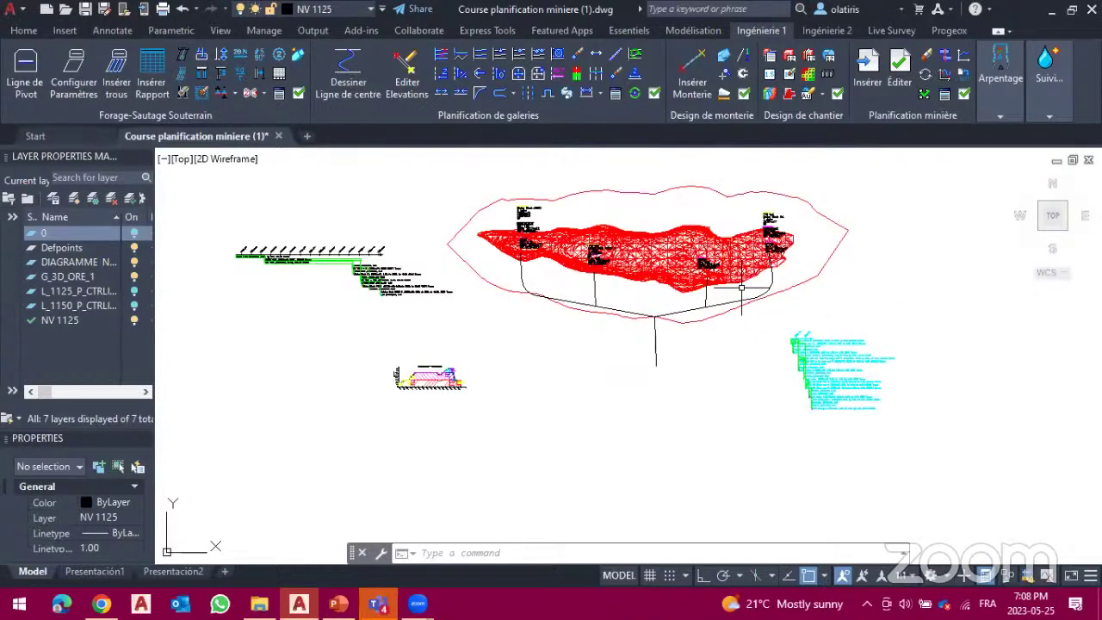
mouse_move(1058, 222)
mouse_down()
mouse_move(1013, 556)
mouse_move(977, 526)
mouse_move(706, 467)
mouse_up()
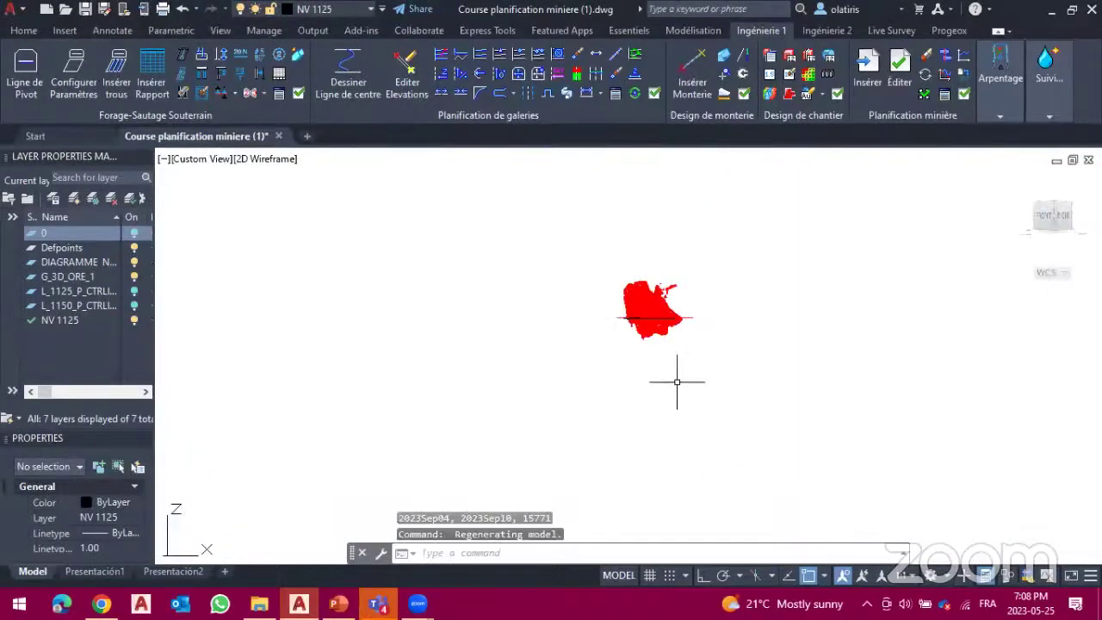
scroll(694, 307, up, 2)
scroll(693, 307, up, 5)
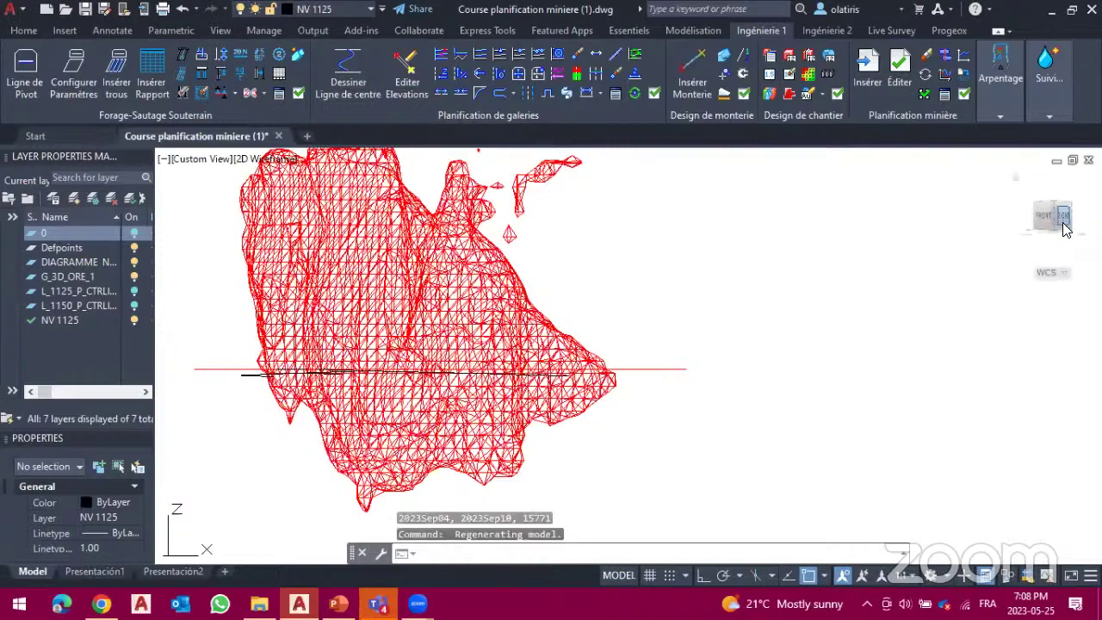
drag(1066, 225, 981, 246)
text(SECP)
key(Return)
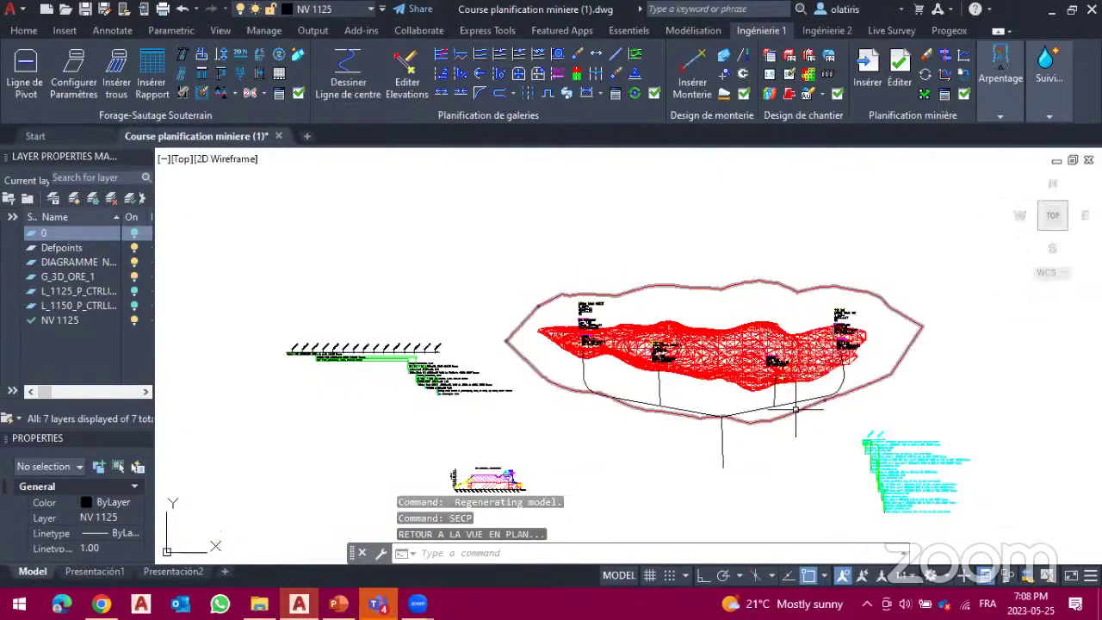
Step: Start gallery modelling for the level 1125 access centre line and its east and west branch centre lines
scroll(796, 410, up, 2)
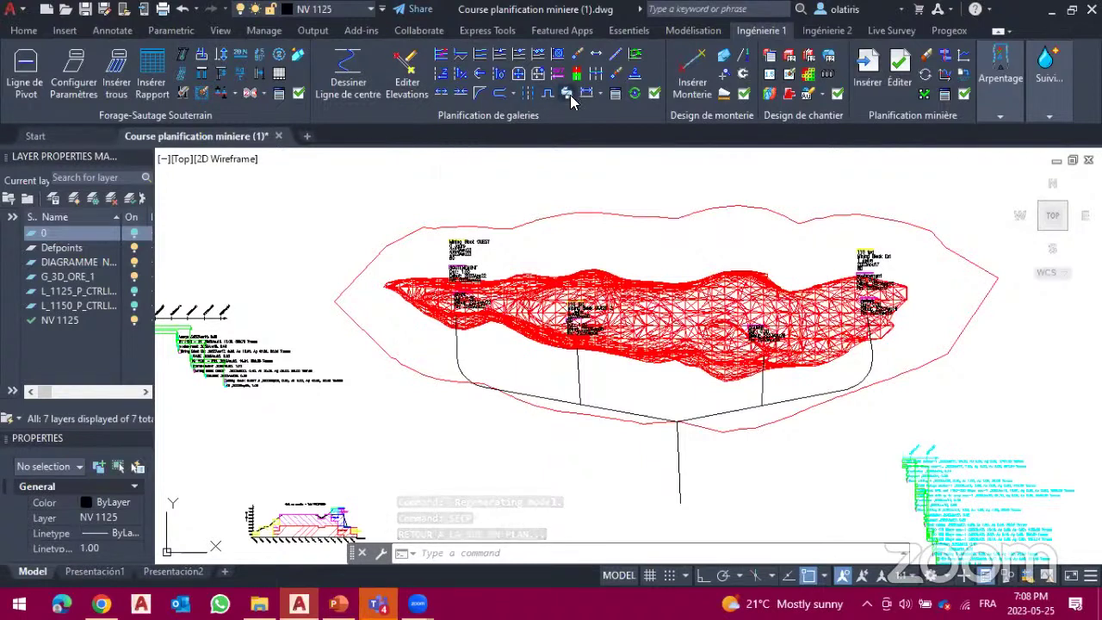
click(577, 92)
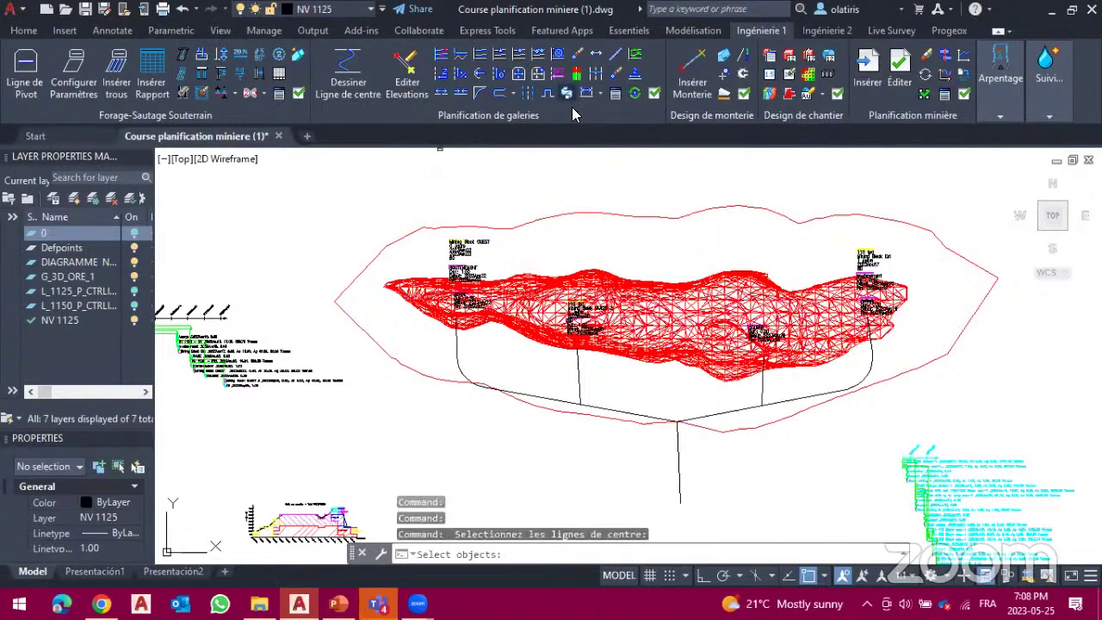
click(732, 413)
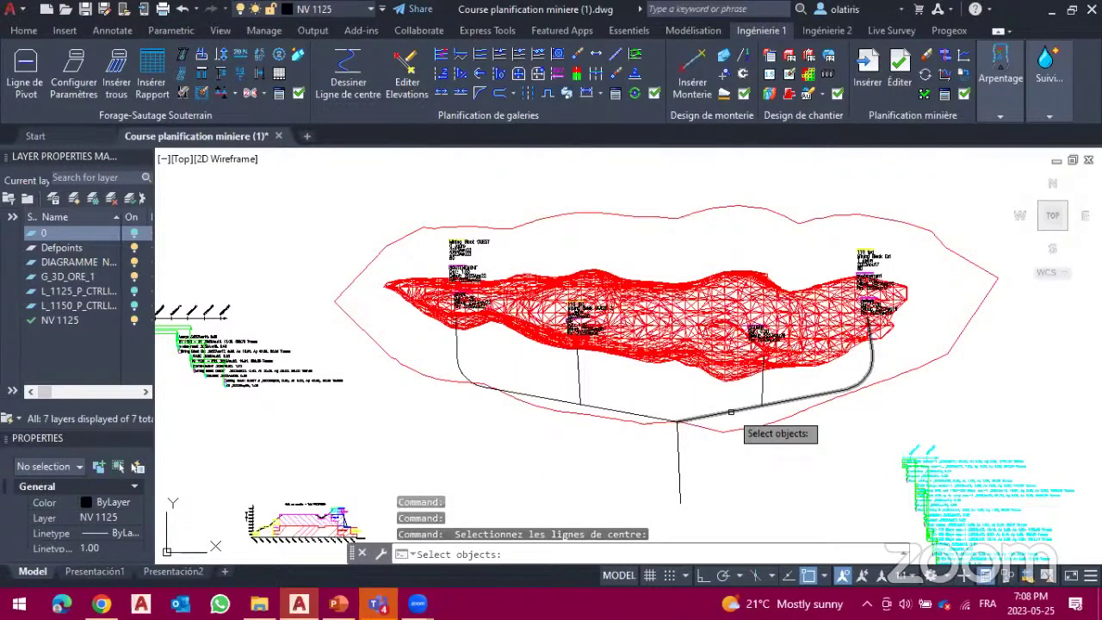
click(680, 461)
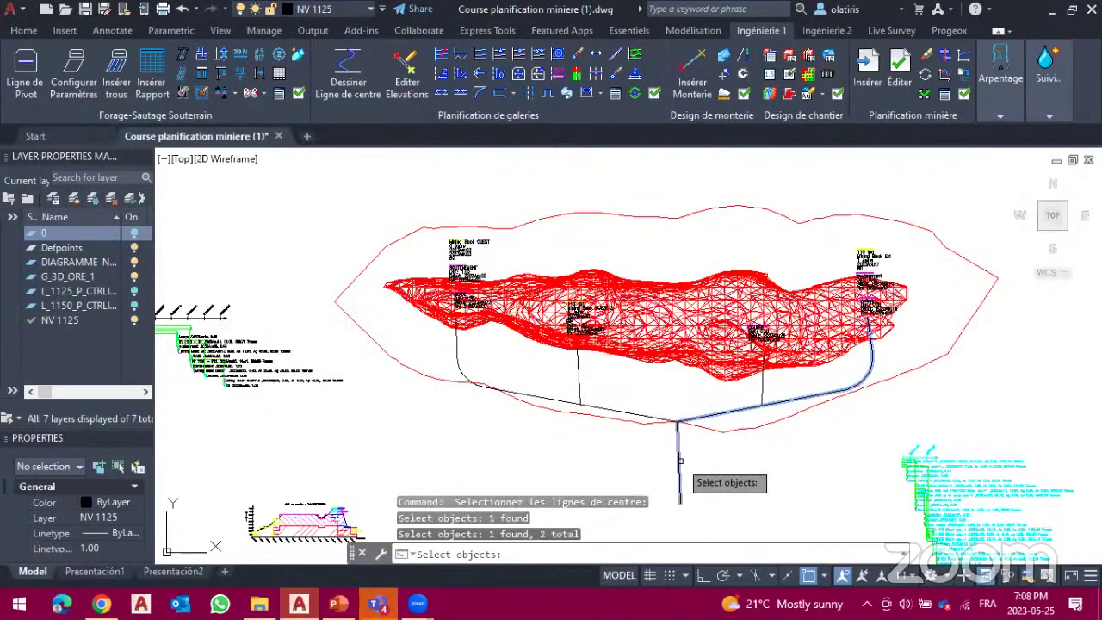
click(637, 416)
key(Return)
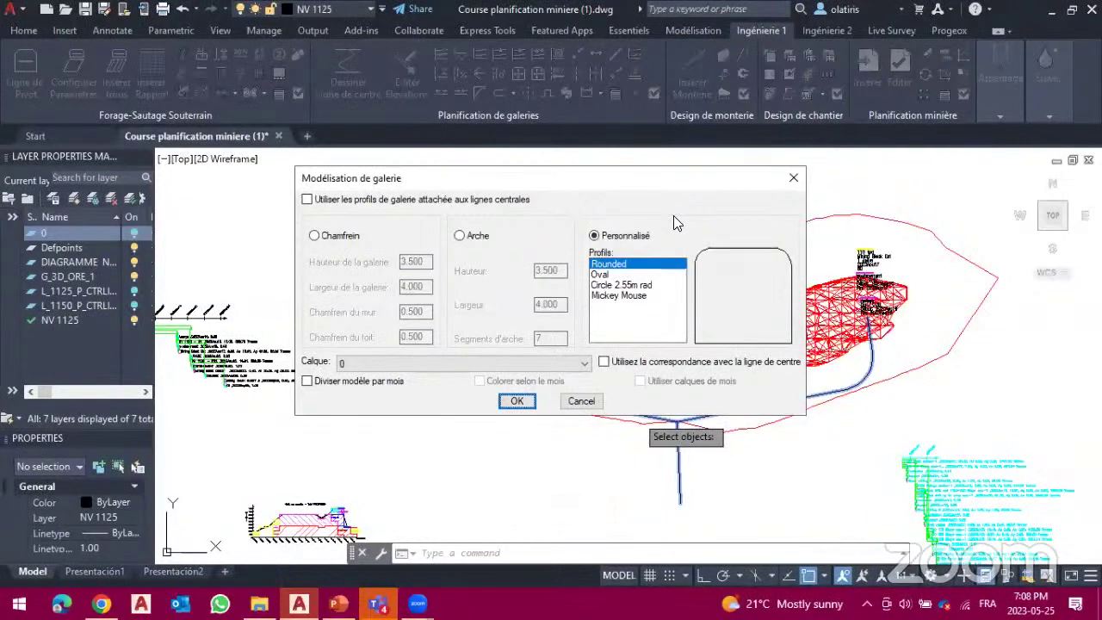
Step: Preview the Oval, Circle 2.55m rad, Mickey Mouse and Rounded profiles, and generate the galleries with the Chamfrein profile, 3.500 high and 4.000 wide
click(614, 274)
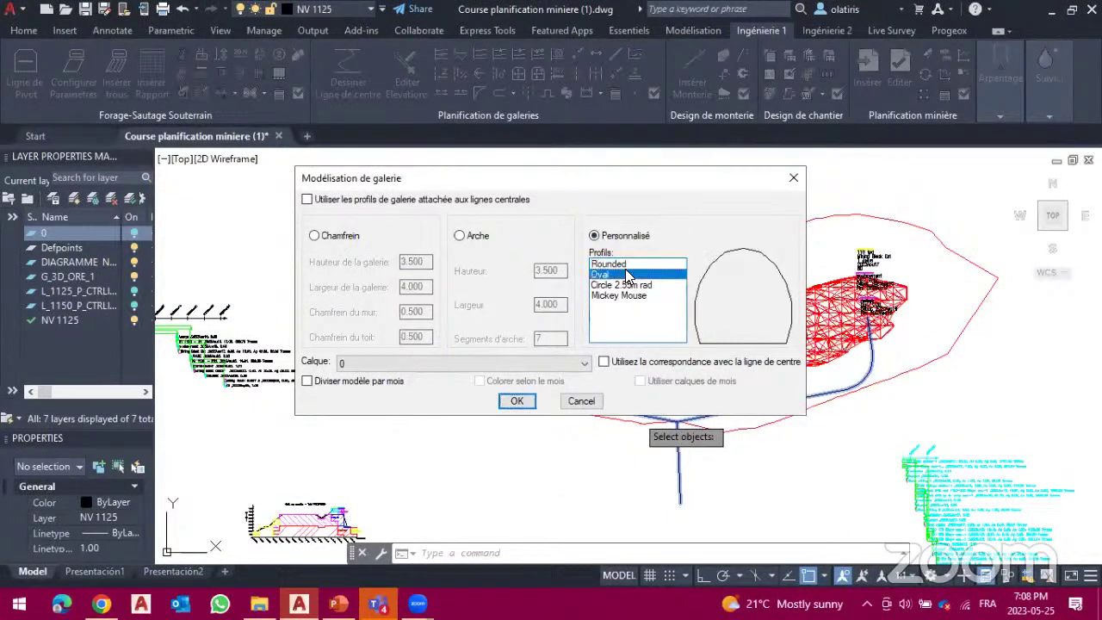
click(628, 285)
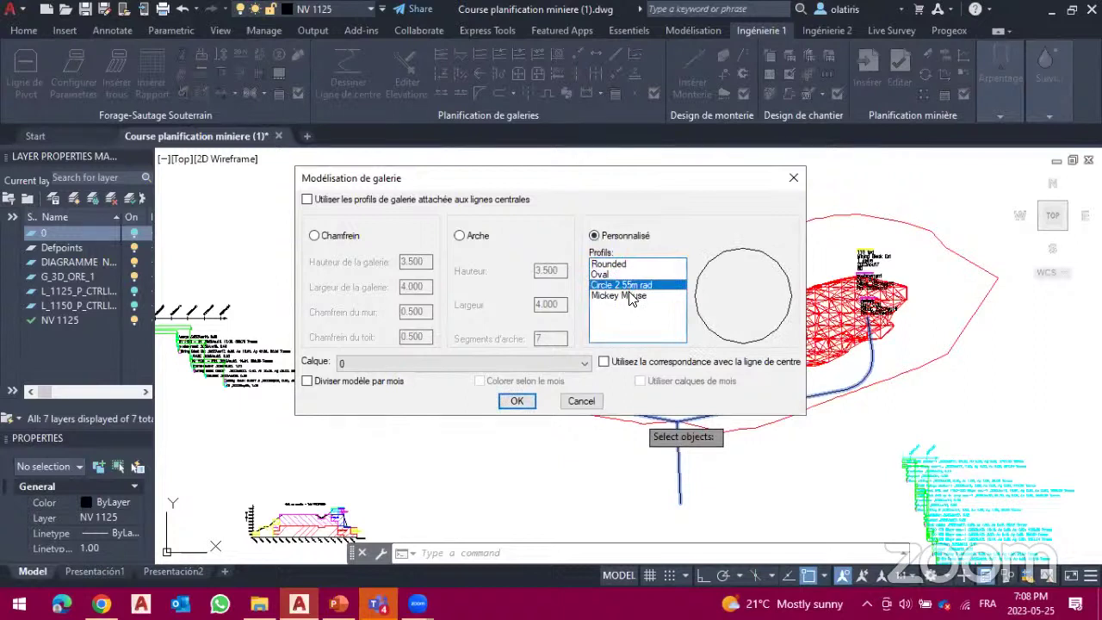
click(634, 296)
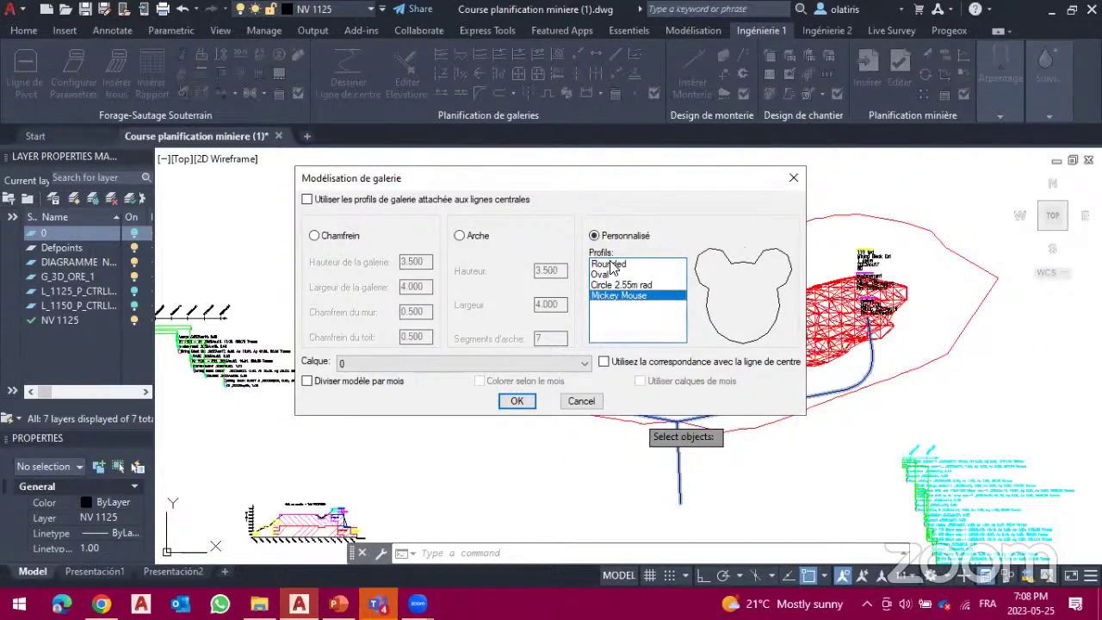
click(612, 264)
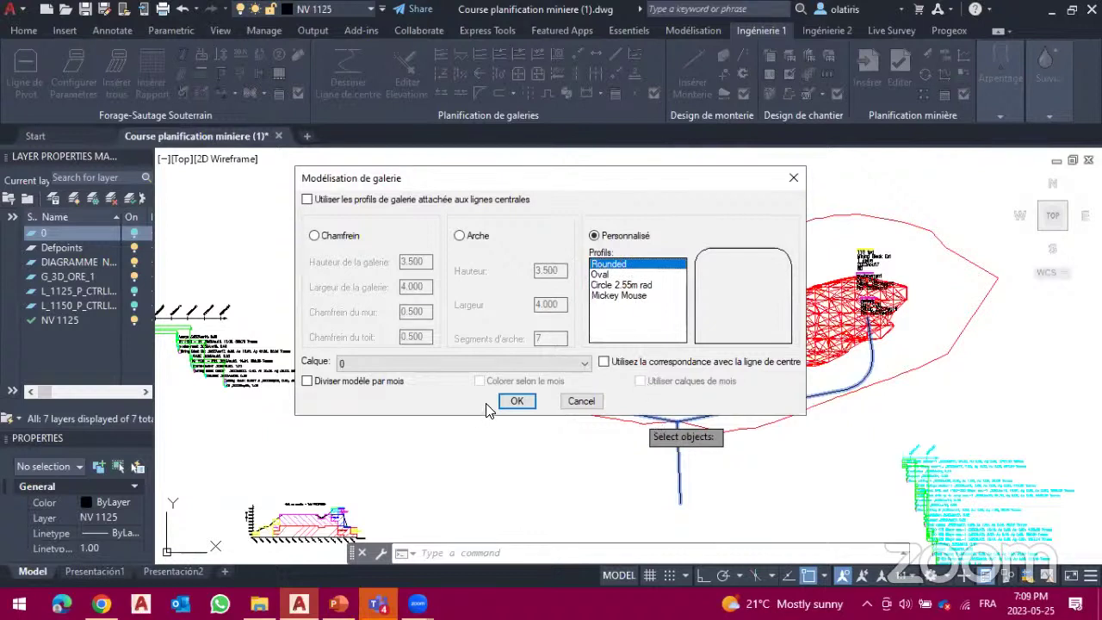
click(327, 238)
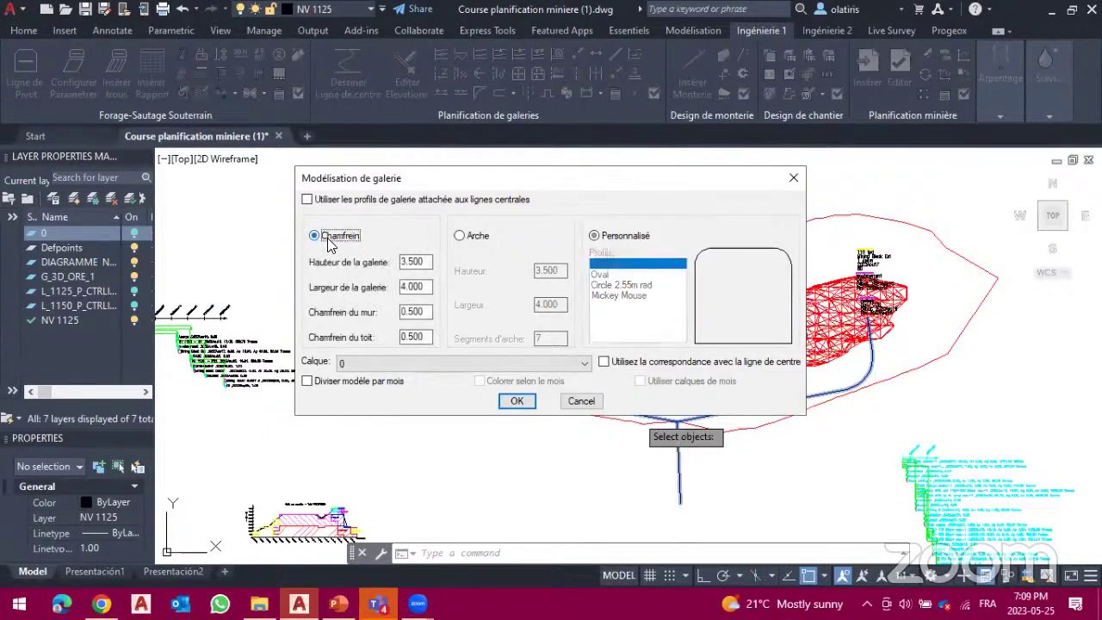
click(518, 403)
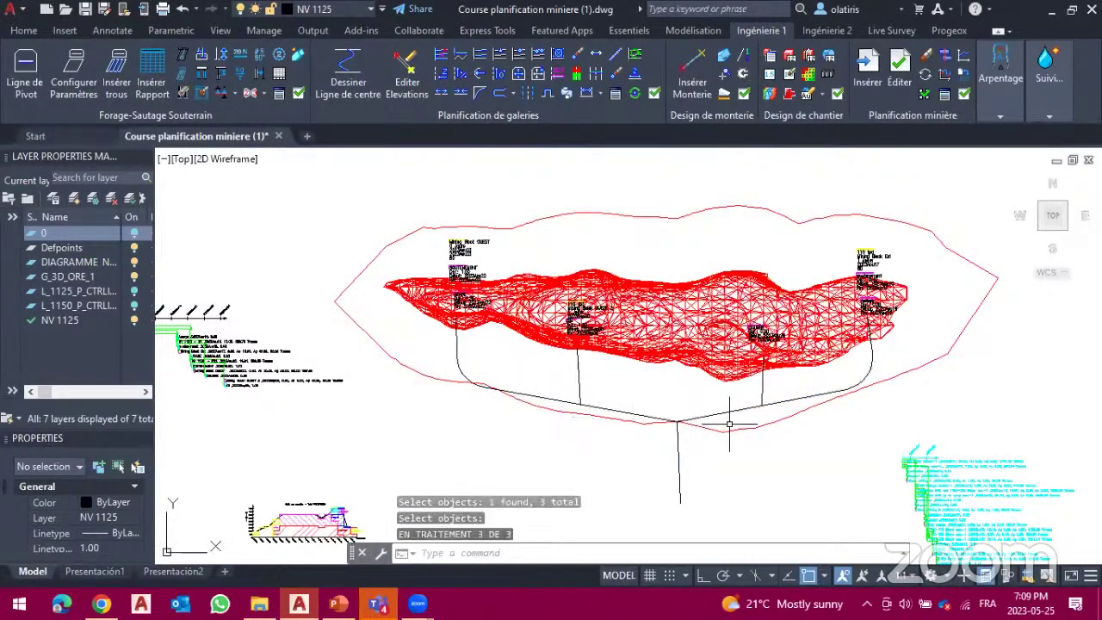
Step: Model the west branch centre line of level 1125 as a gallery with the custom Rounded profile on layer 0
scroll(729, 424, down, 6)
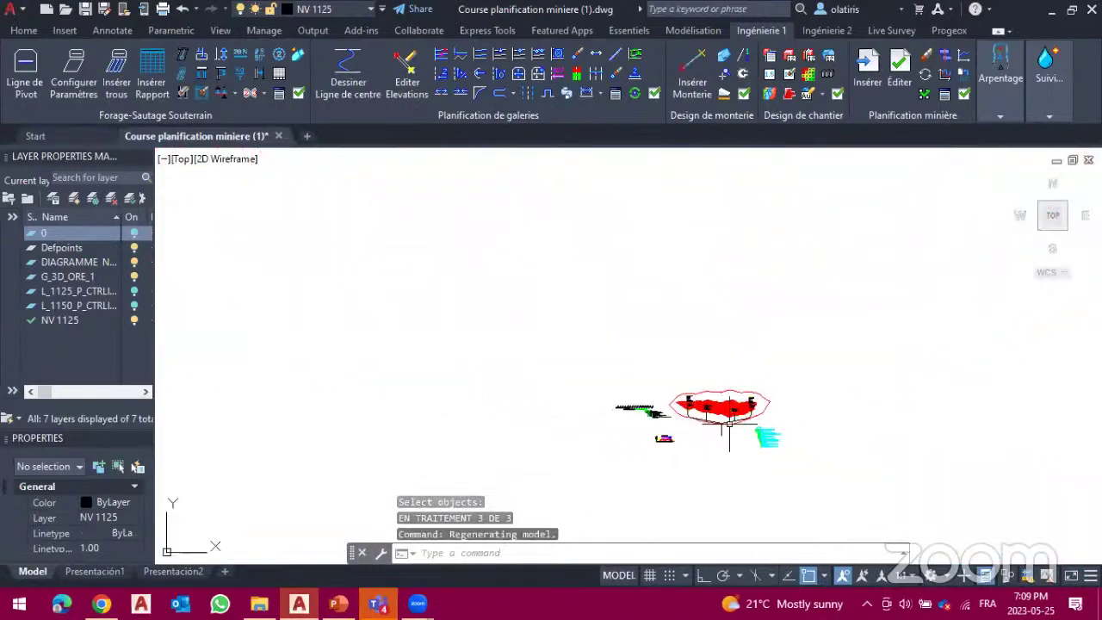
scroll(729, 424, up, 4)
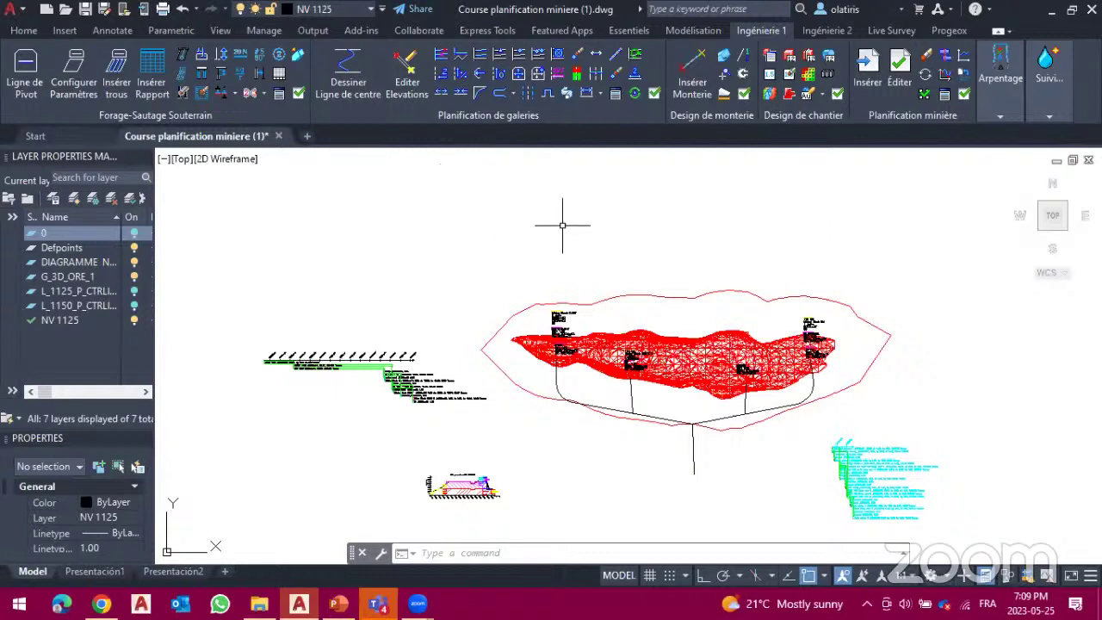
click(567, 93)
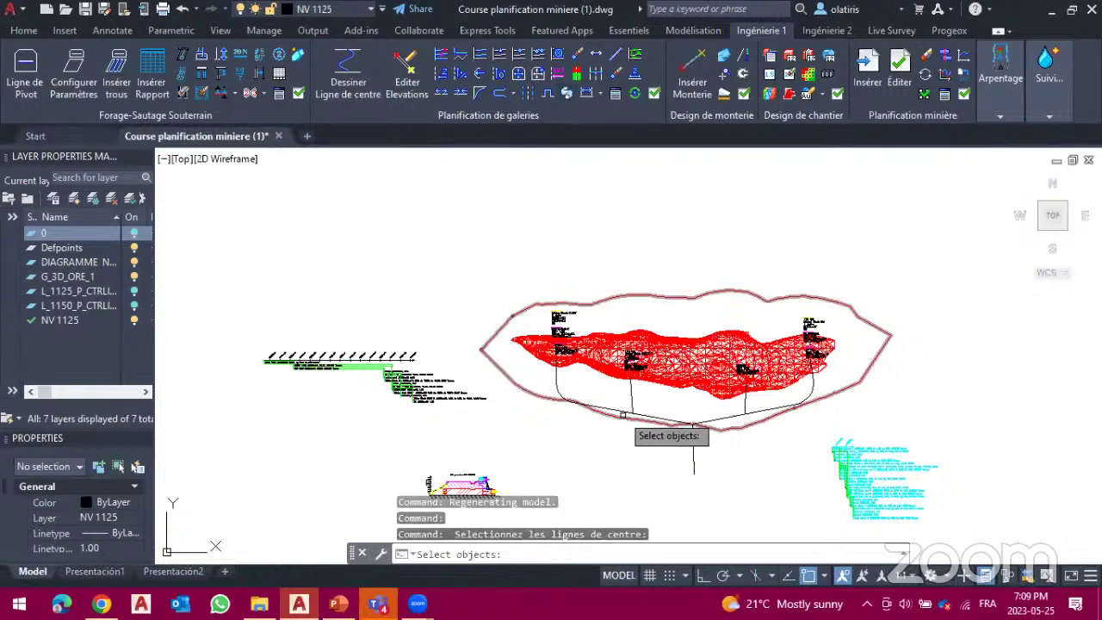
click(619, 410)
key(Return)
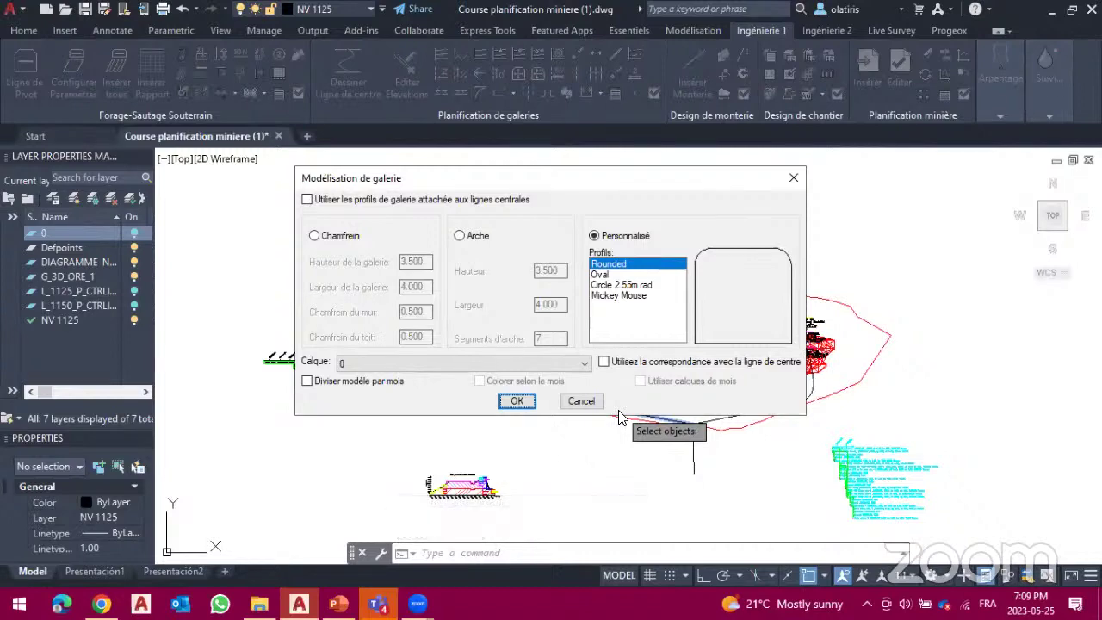
click(515, 408)
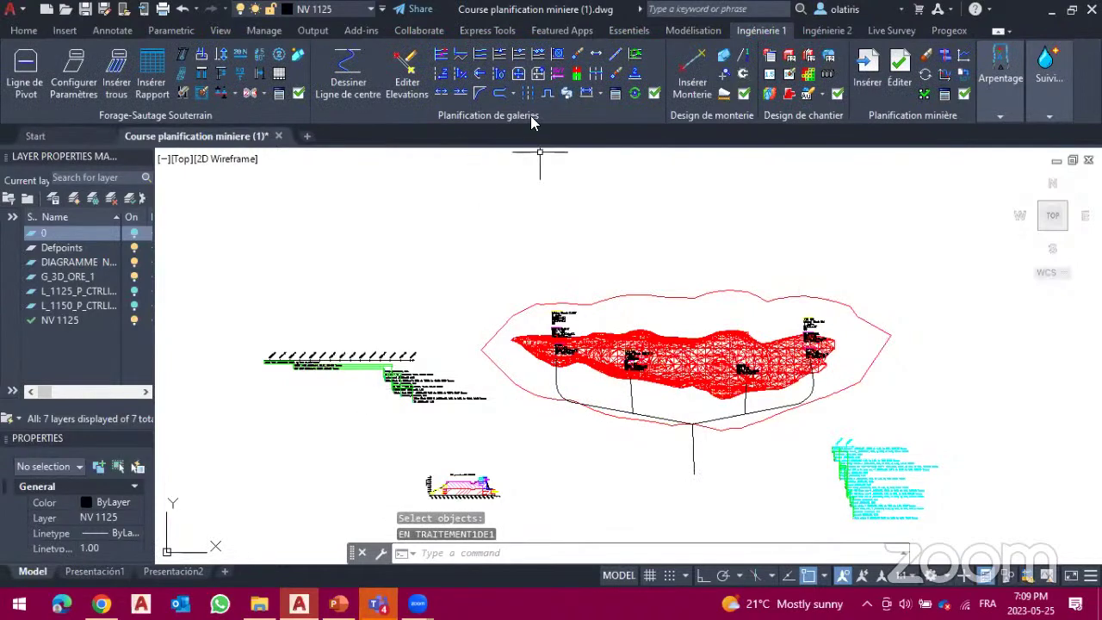
click(567, 97)
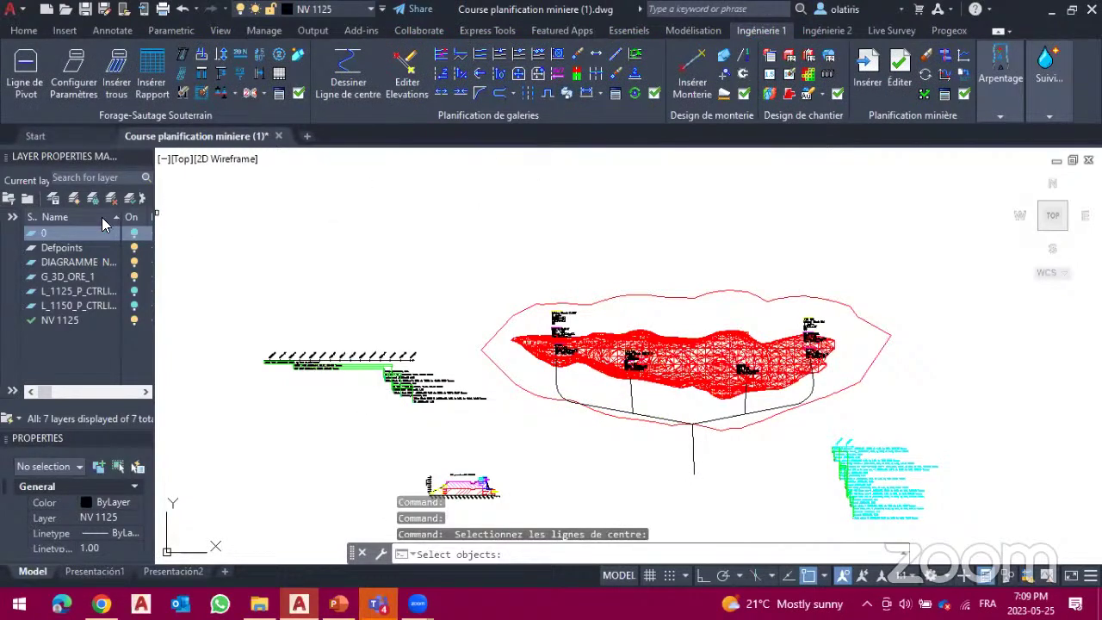
click(135, 234)
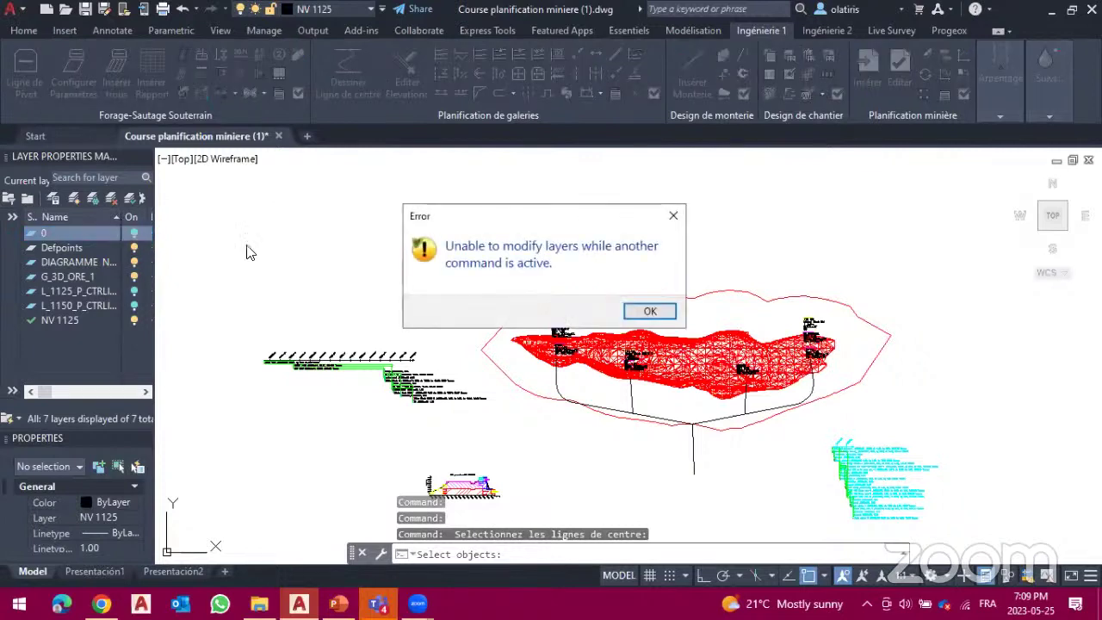
click(674, 215)
key(Escape)
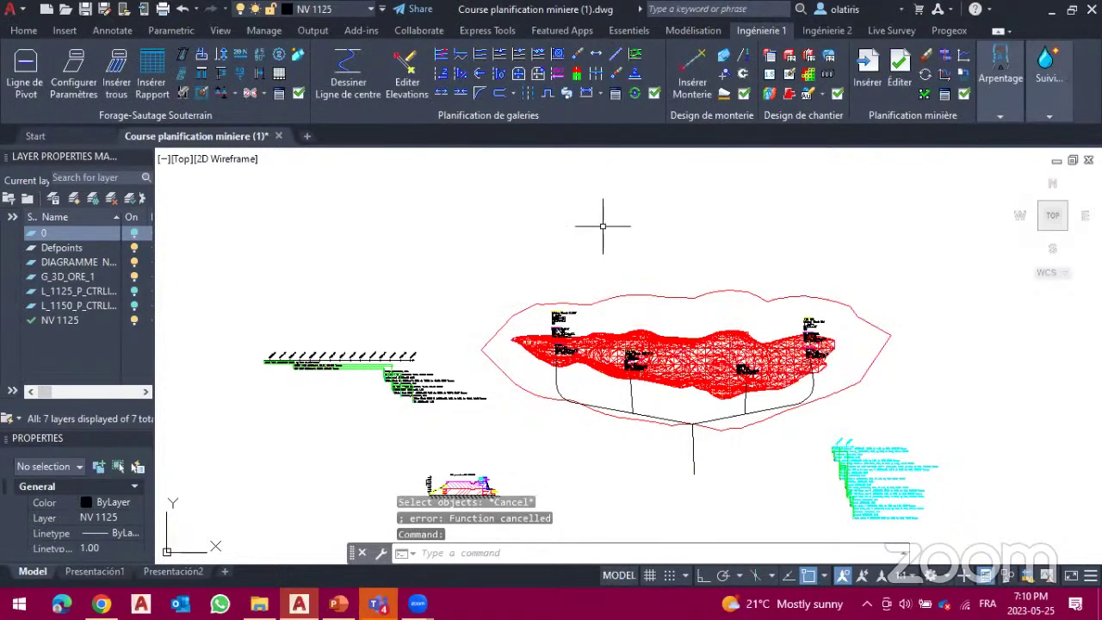
Step: Turn on layer 0 and examine the modelled level 1125 galleries alongside the ore body in 3D
click(134, 237)
click(135, 235)
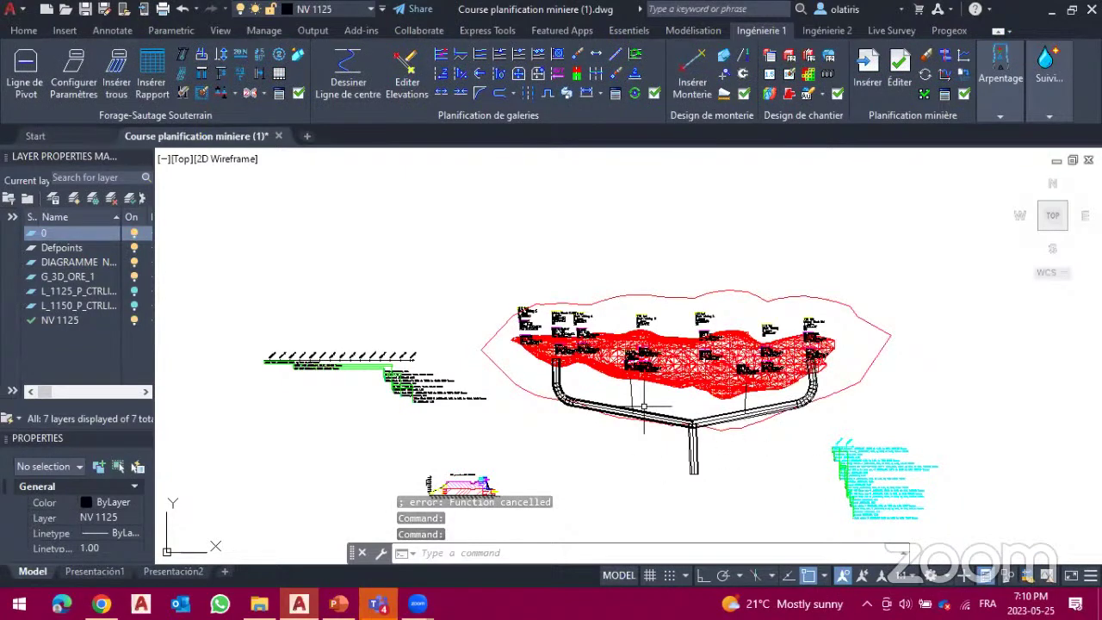
mouse_move(1053, 215)
mouse_down()
mouse_move(1036, 167)
mouse_move(1009, 155)
mouse_move(925, 517)
mouse_up()
scroll(629, 332, down, 5)
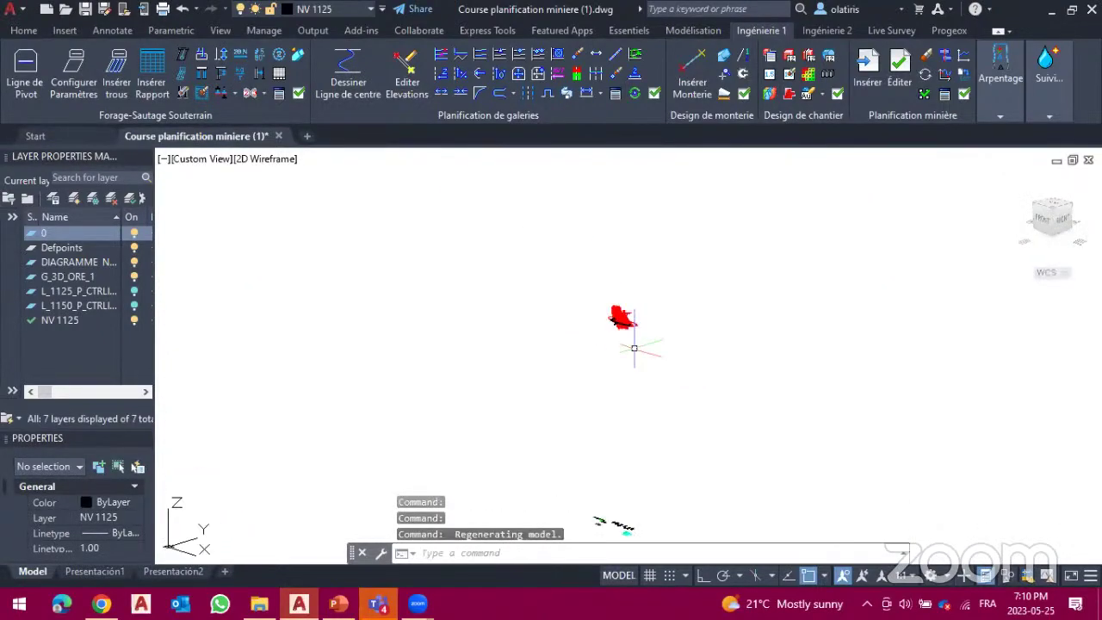
scroll(623, 316, up, 10)
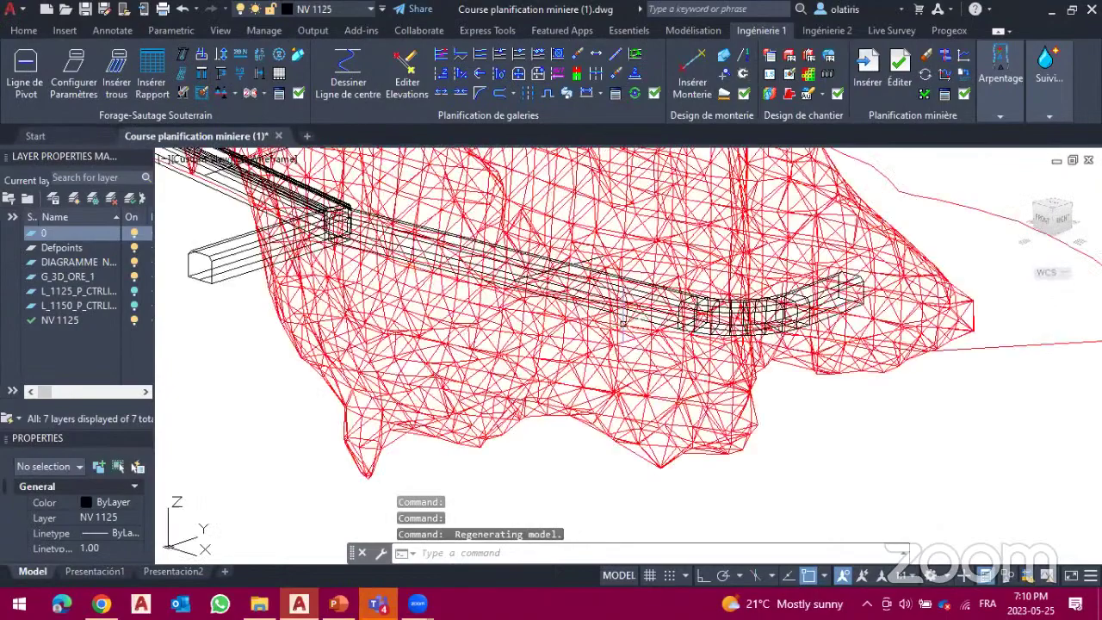
scroll(623, 323, down, 8)
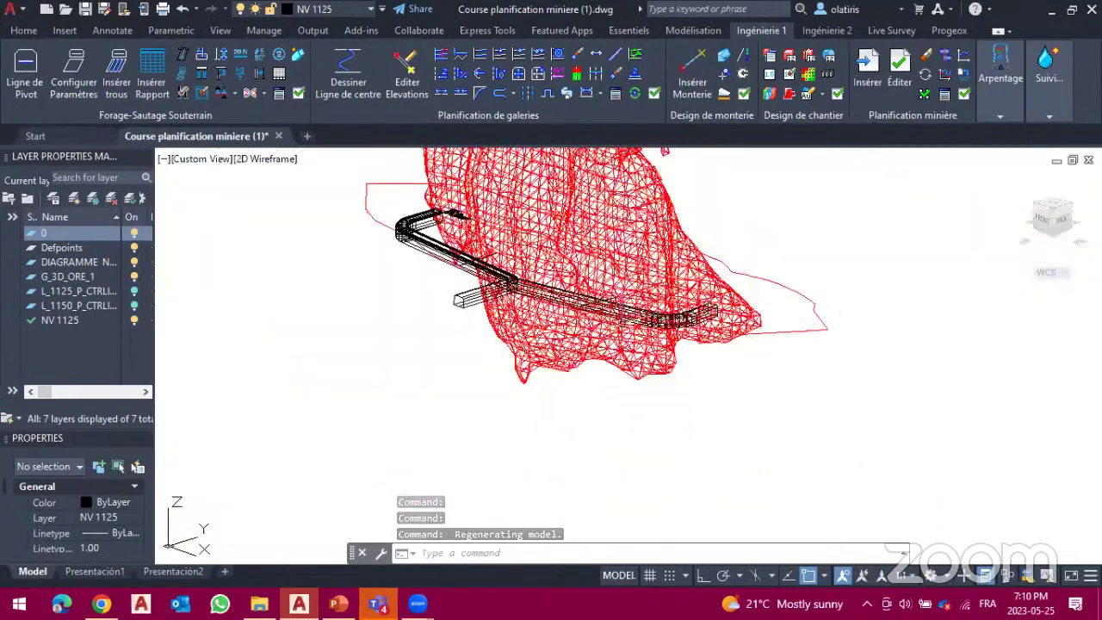
Step: Restore the top plan view with north up, framing the galleries and schedules
click(1056, 209)
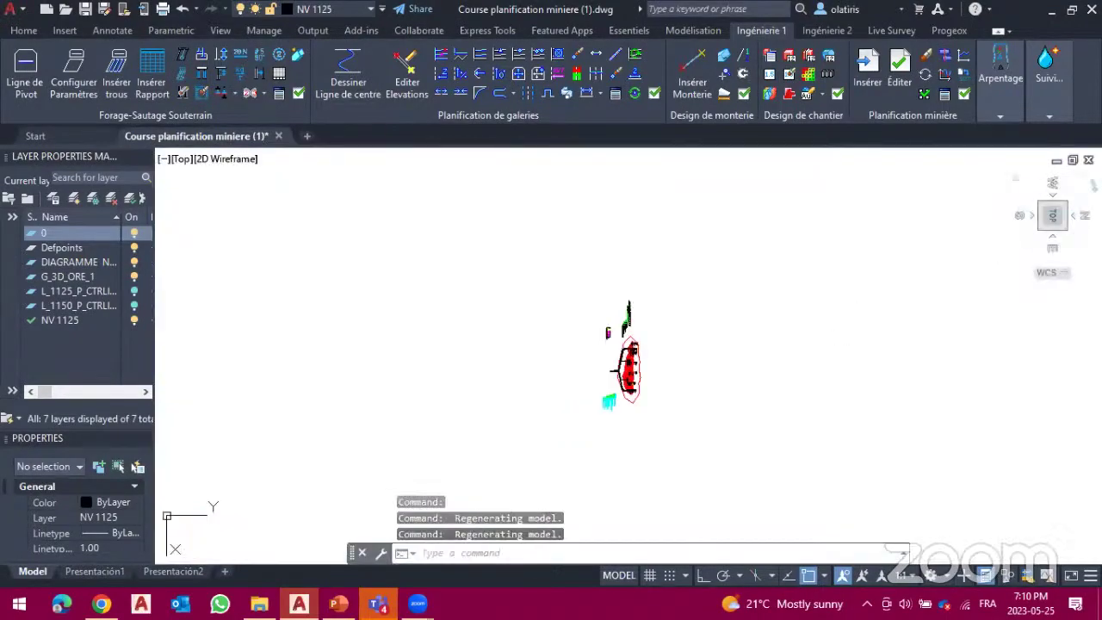
click(1053, 216)
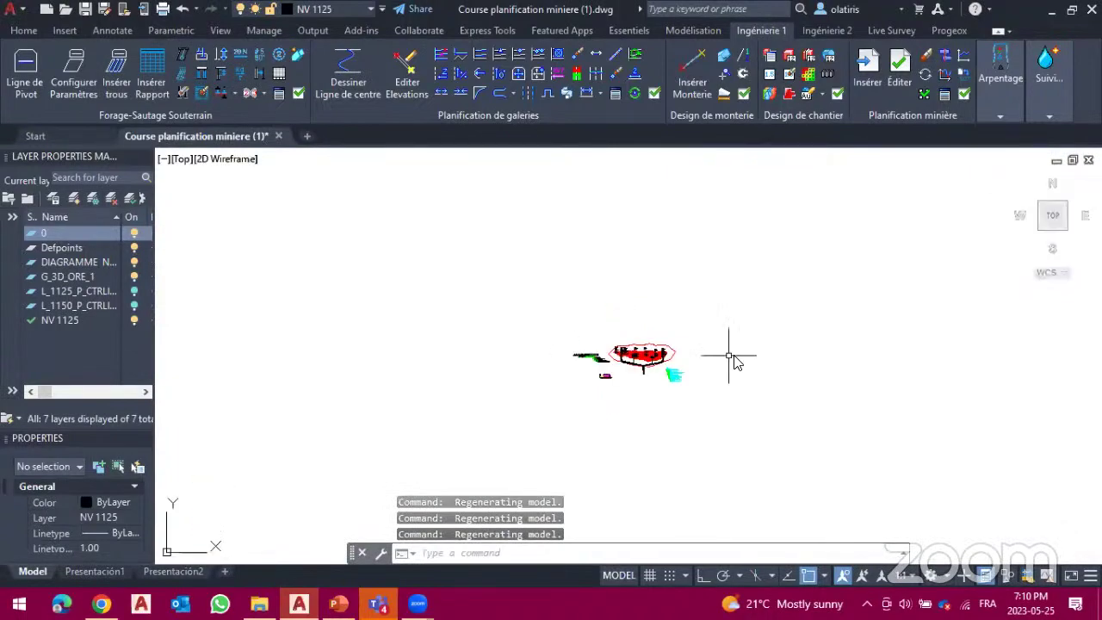
scroll(646, 368, up, 8)
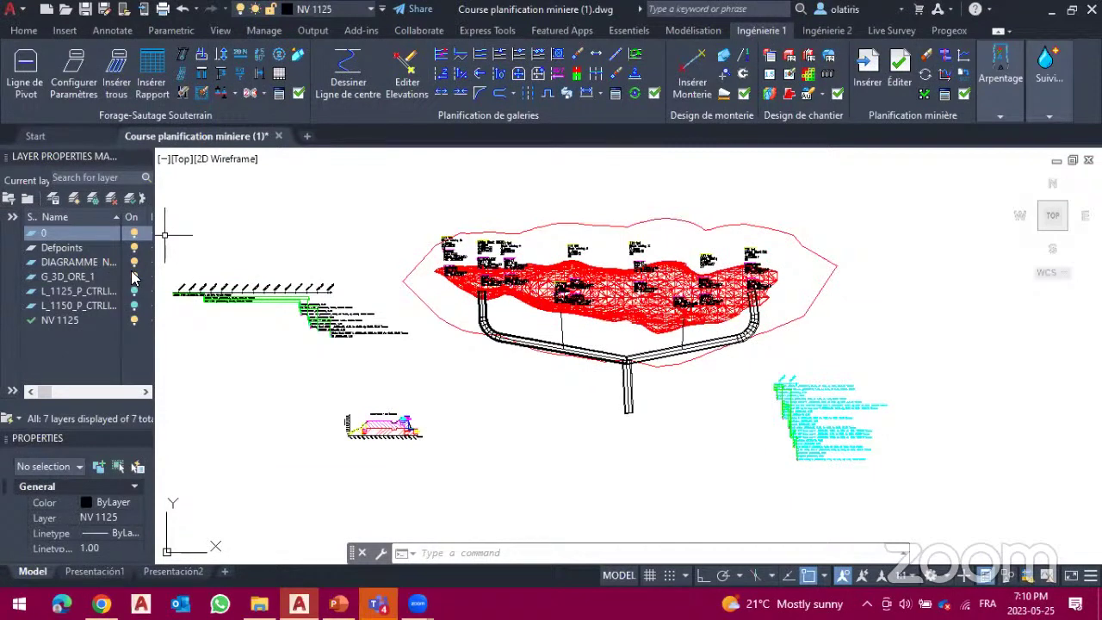
Step: Turn on the level 1150 centre-line layer and make it current, with layers NV 1125 and 0 turned off
click(135, 305)
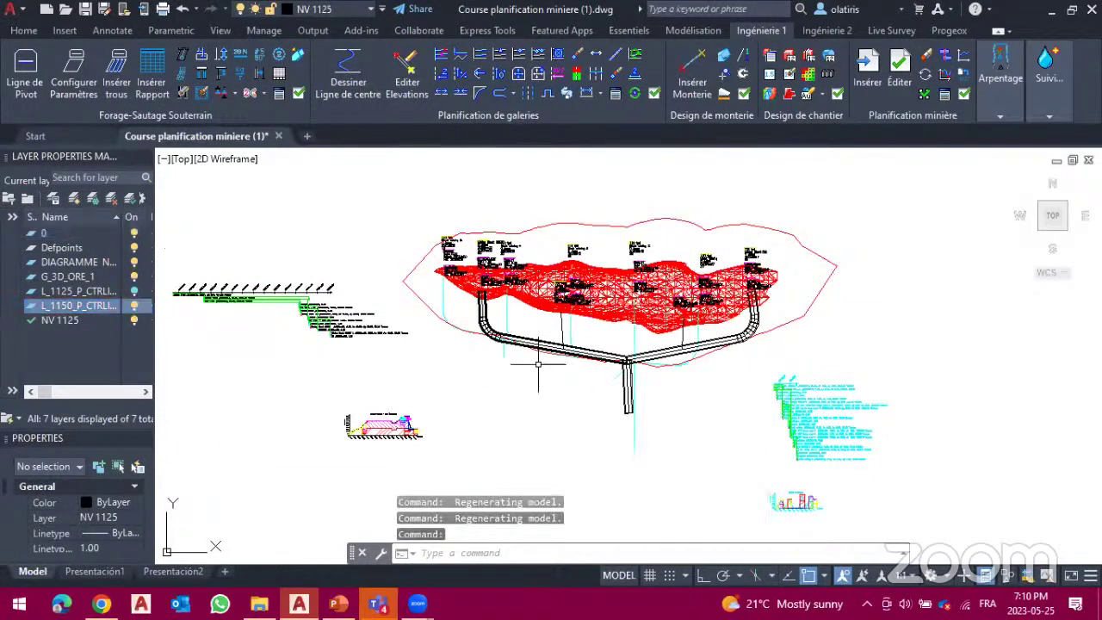
click(1053, 218)
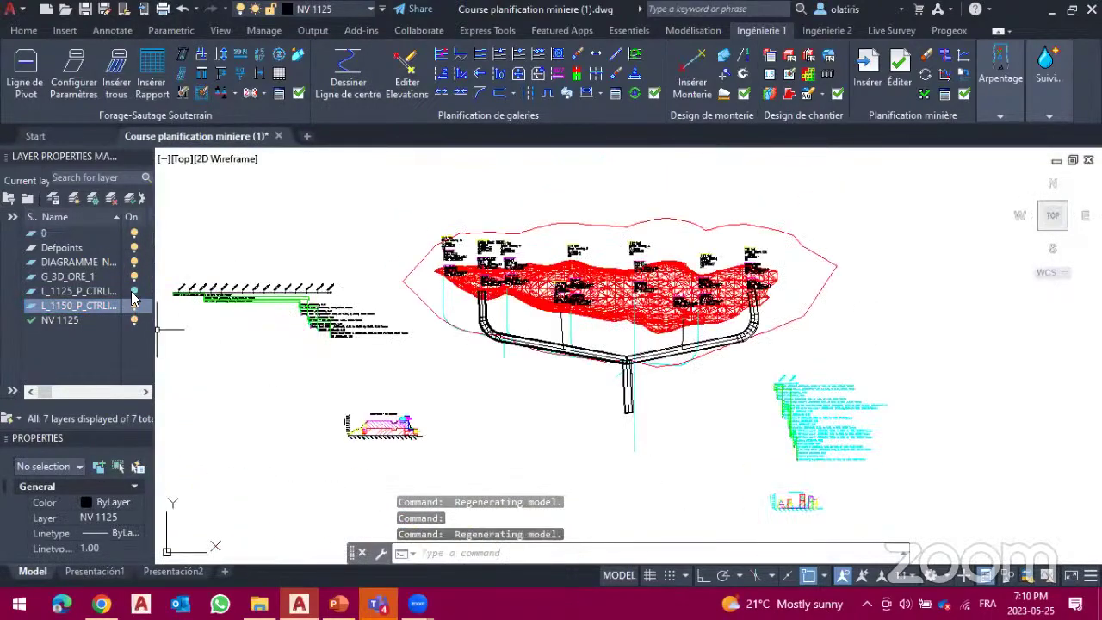
click(134, 321)
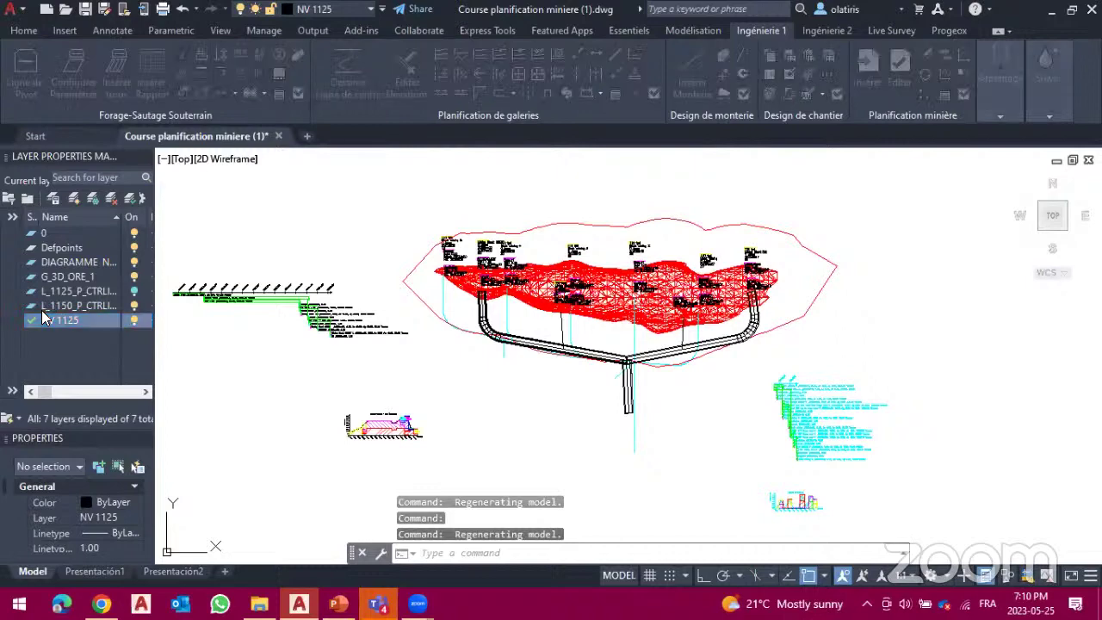
click(399, 282)
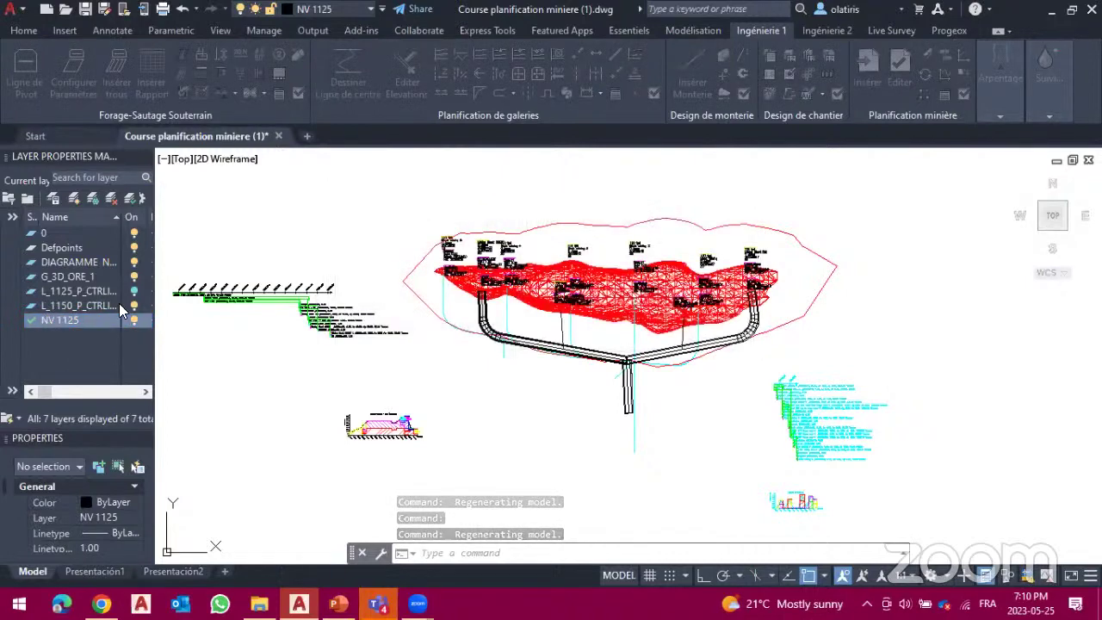
click(89, 307)
double_click(89, 308)
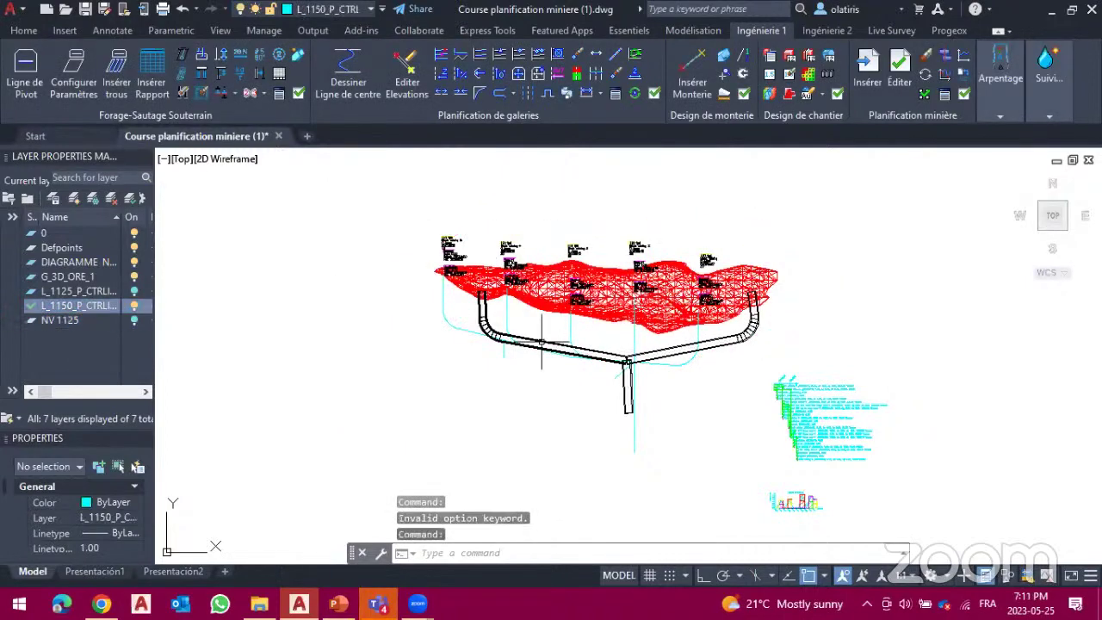
click(134, 235)
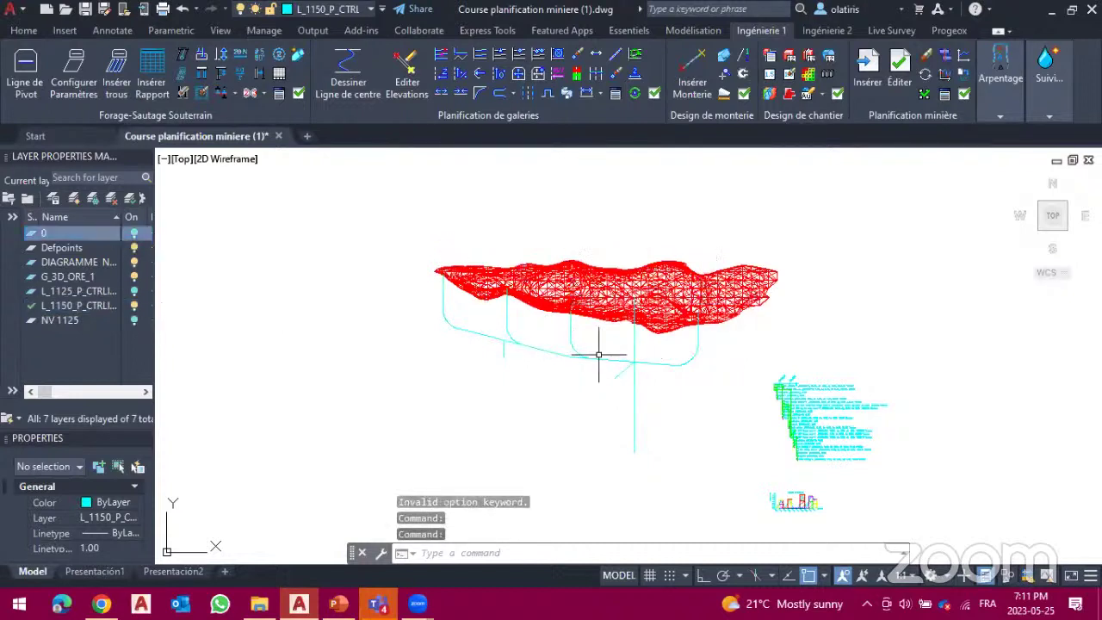
Step: Model the level 1150 centre lines as galleries with the custom Rounded profile on layer 0
click(569, 100)
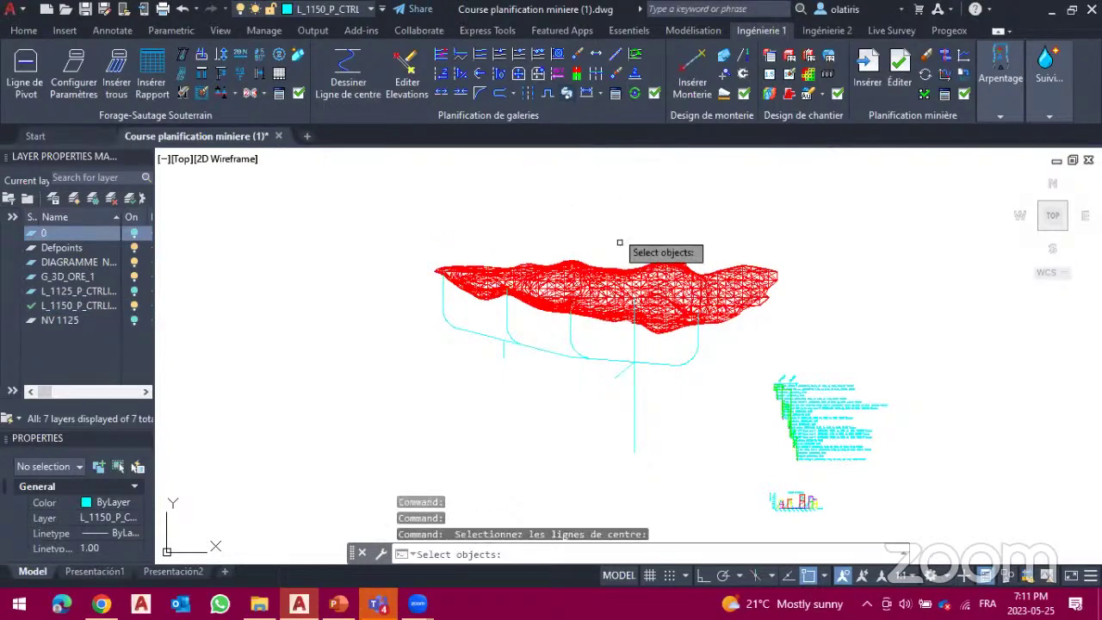
click(690, 406)
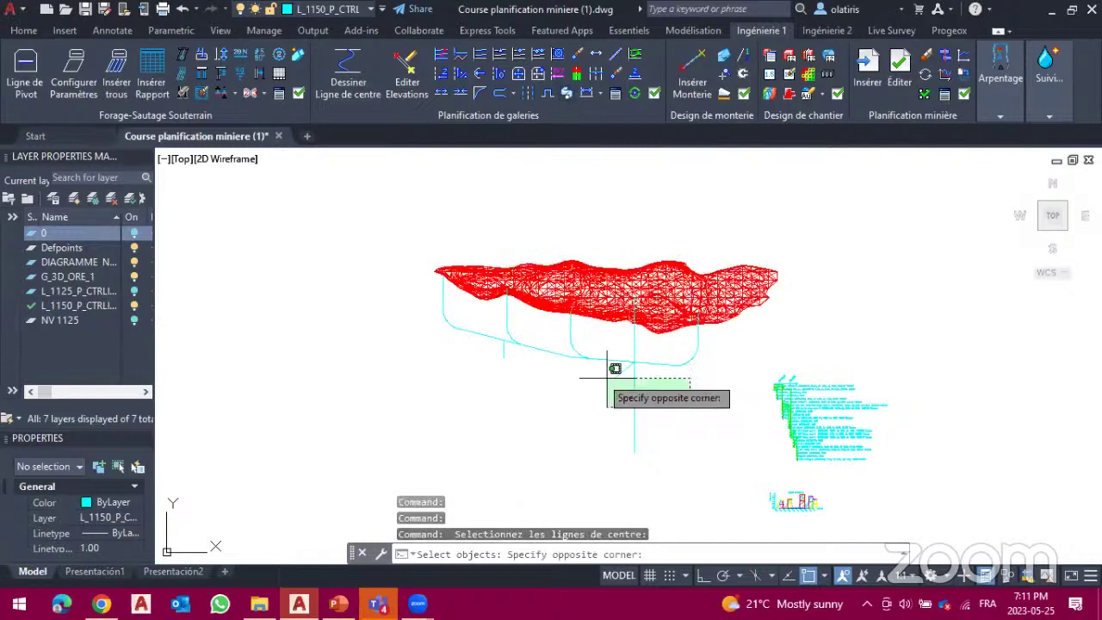
click(466, 329)
key(Return)
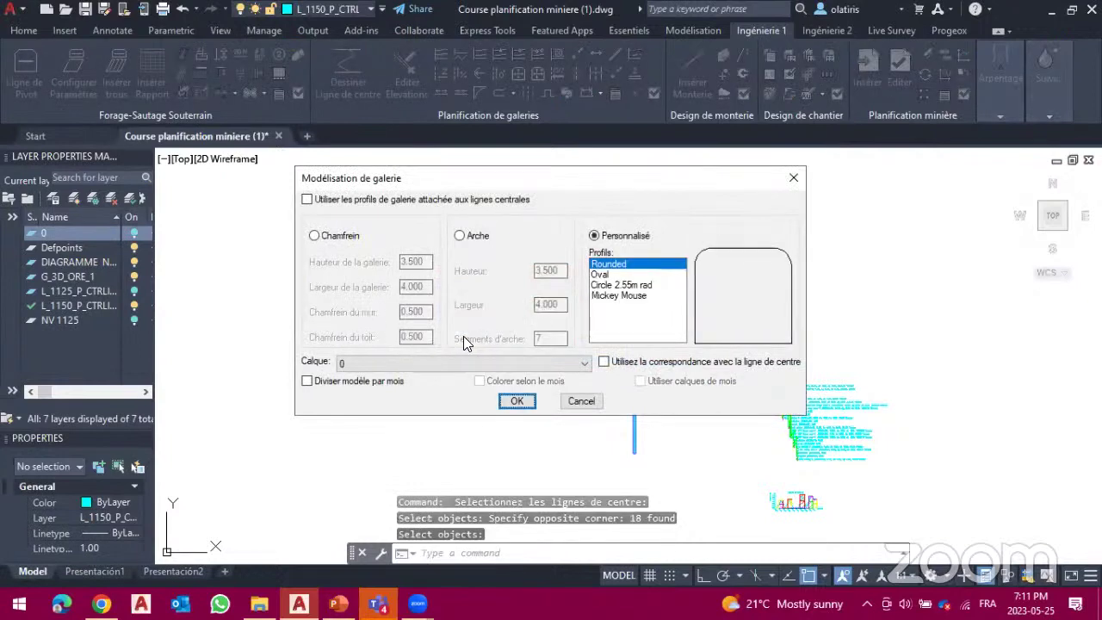
click(517, 401)
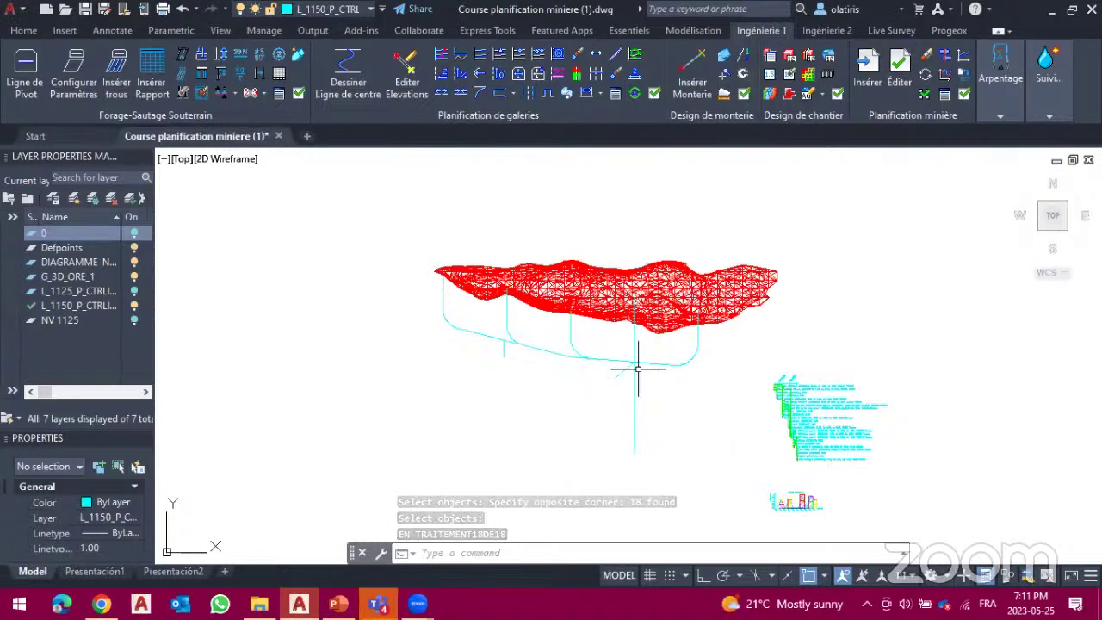
Step: Turn on layer 0 and examine the modelled galleries of both levels with the ore body in the SE Isometric and Right views
click(133, 234)
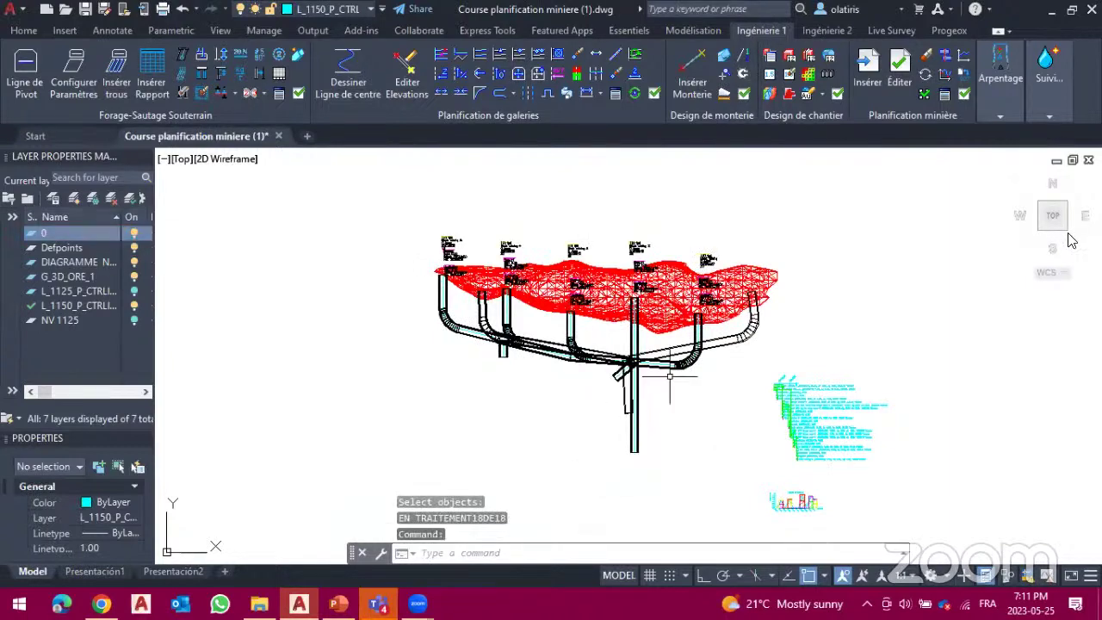
drag(1049, 207, 1039, 178)
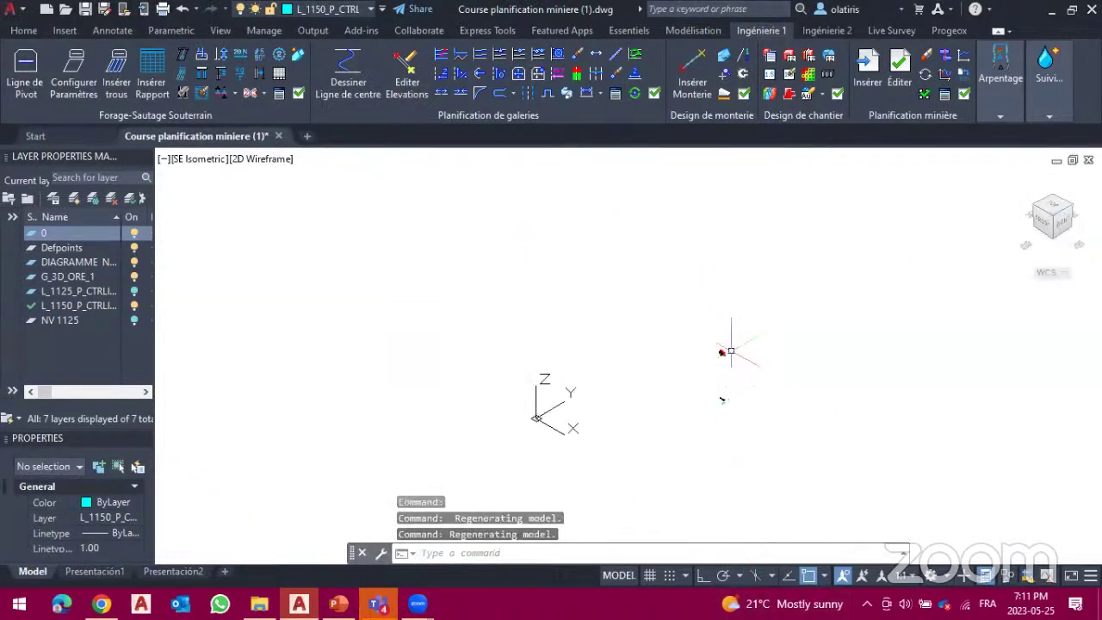
scroll(726, 357, down, 2)
scroll(680, 362, up, 5)
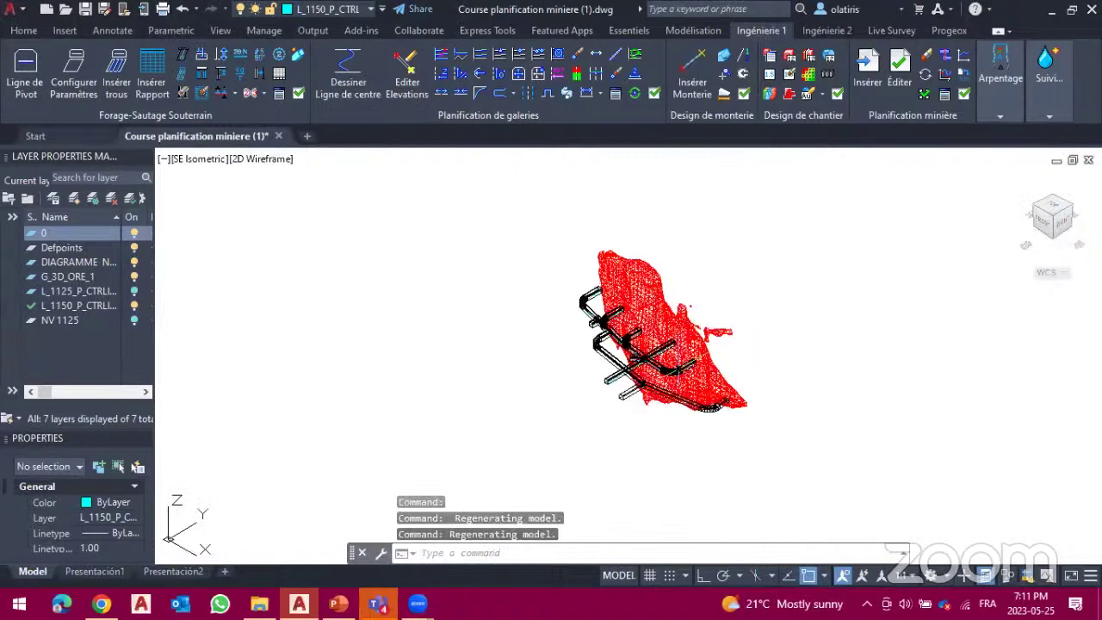
scroll(678, 363, up, 2)
right_click(896, 376)
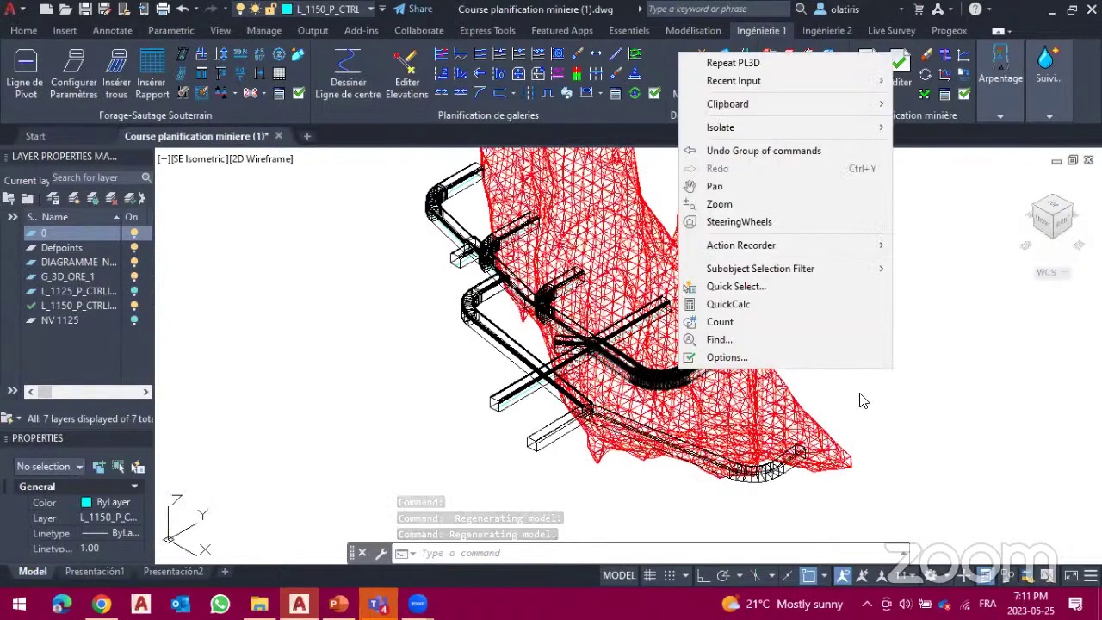
key(Escape)
click(943, 392)
click(990, 255)
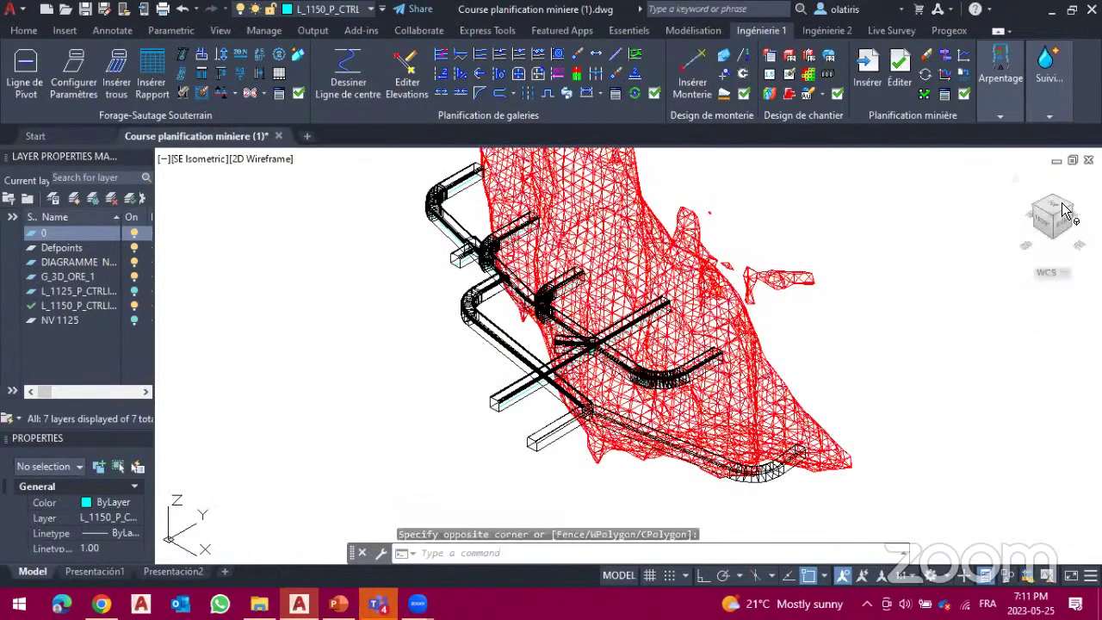
mouse_move(1047, 208)
mouse_down()
mouse_move(1022, 184)
mouse_move(958, 188)
mouse_up()
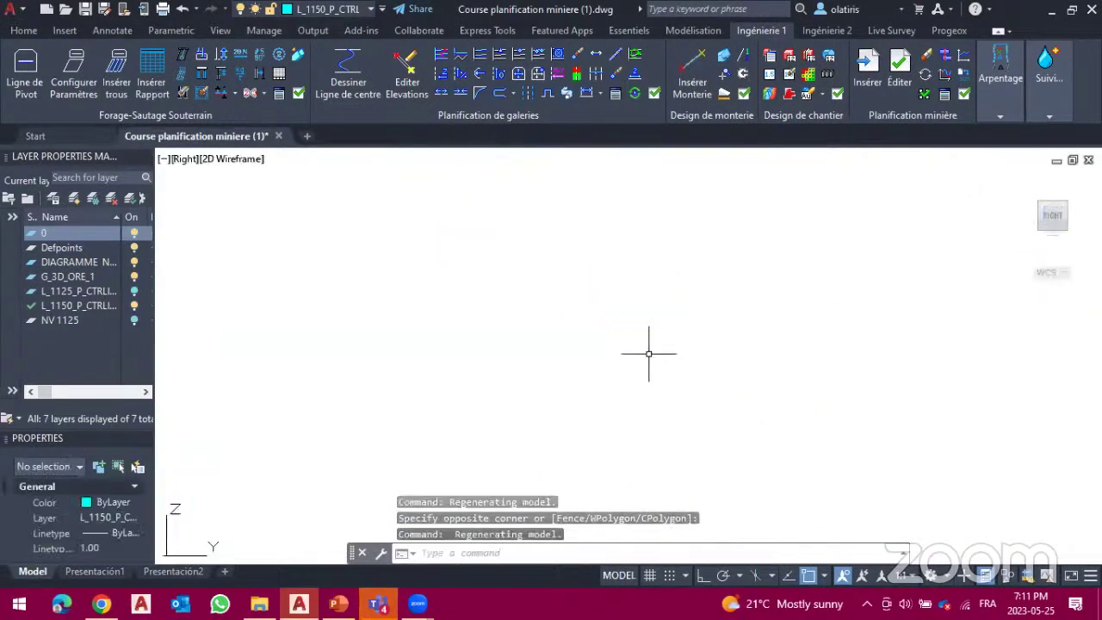
scroll(626, 337, up, 10)
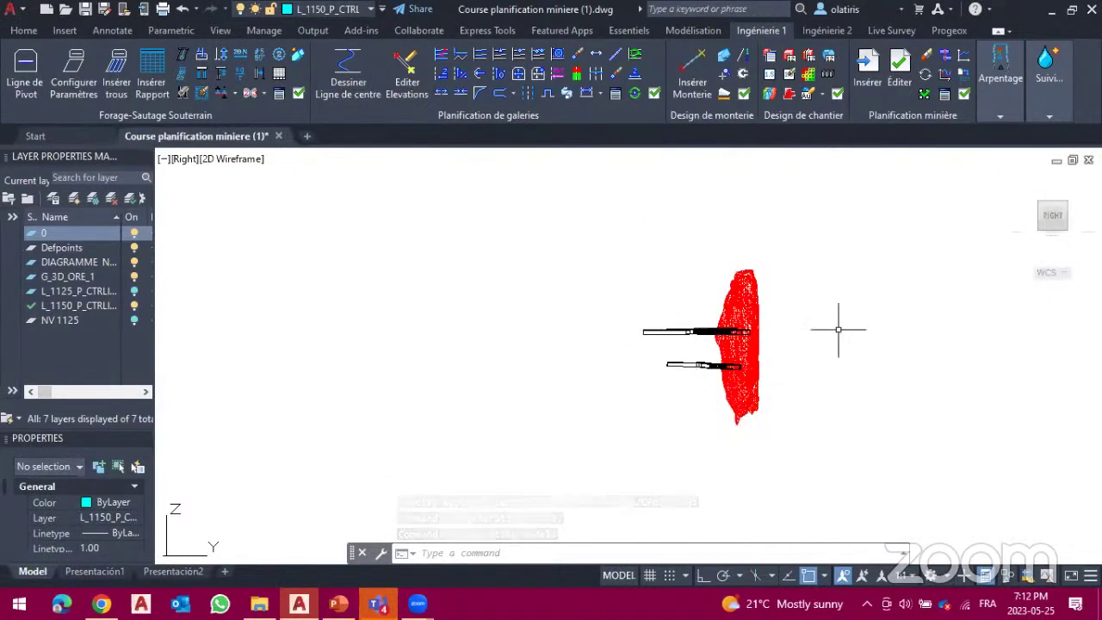
Step: Run the SECP command and return to the top plan view, framing the galleries, ore body and schedules
click(1049, 222)
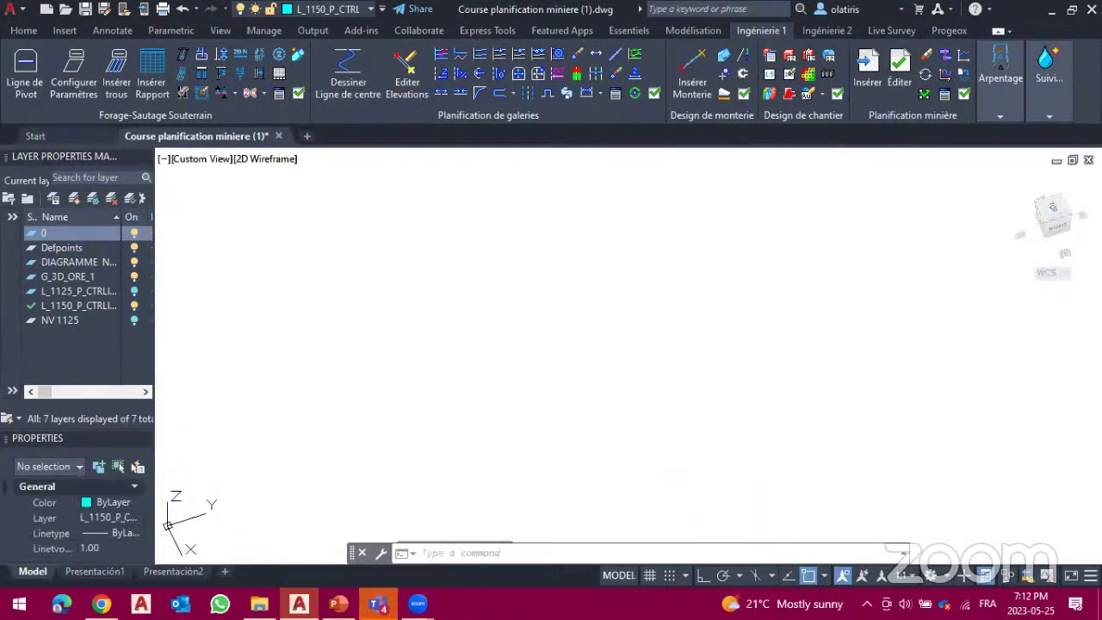
text(SECP)
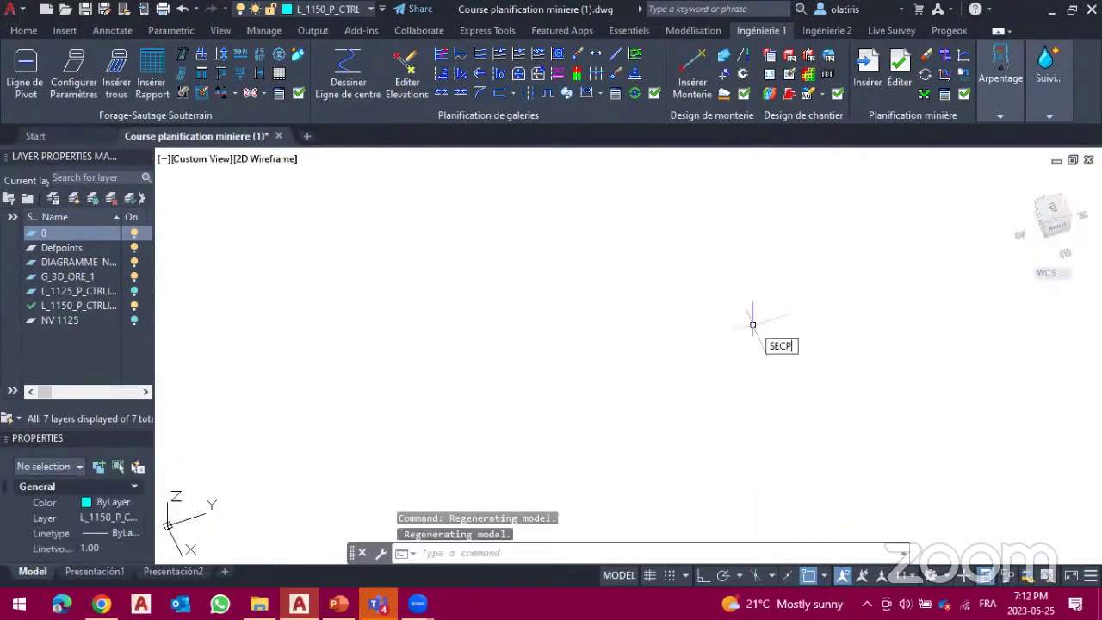
key(Return)
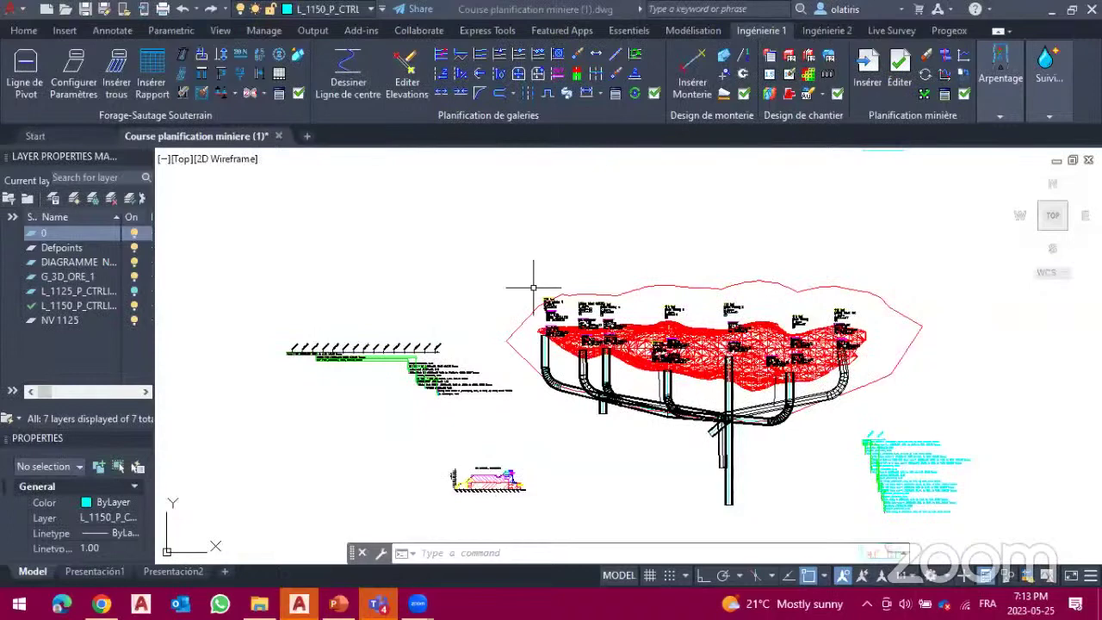
mouse_move(417, 602)
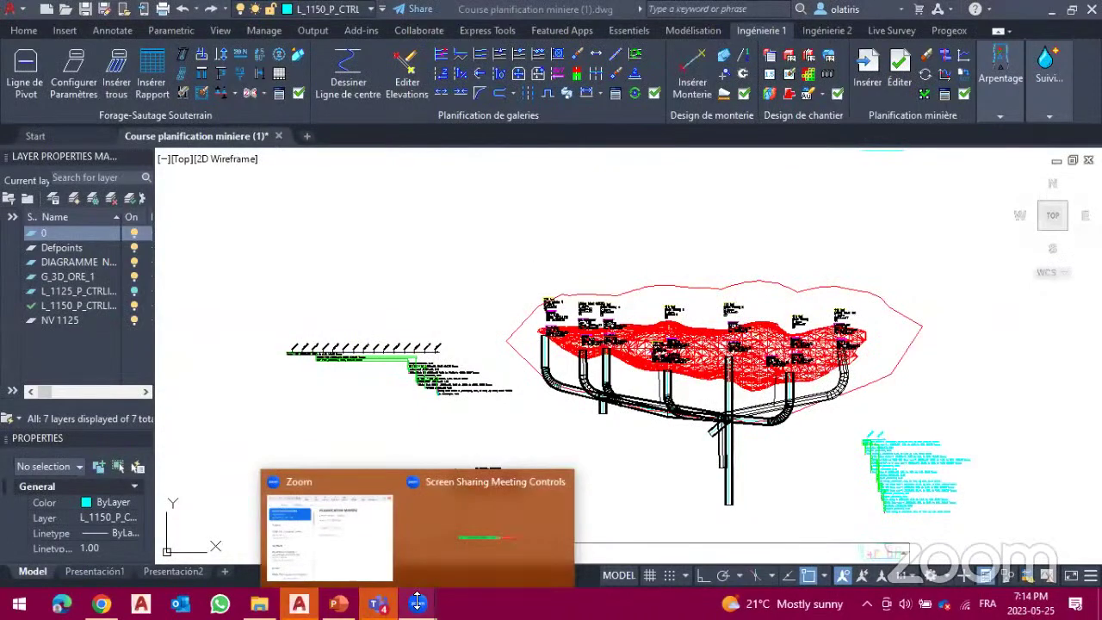
click(436, 537)
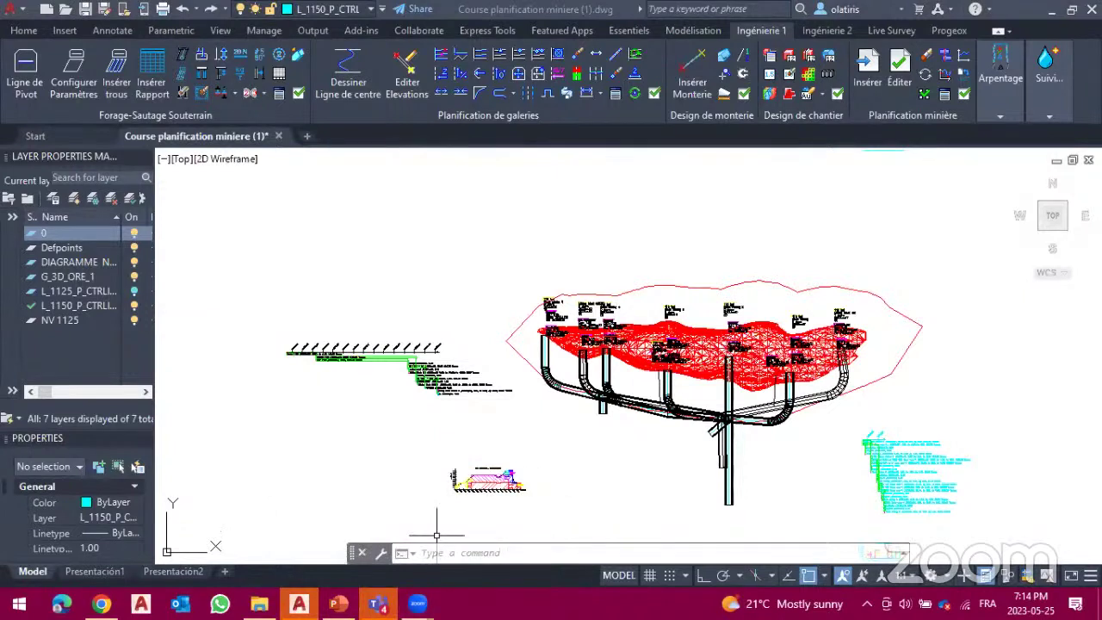